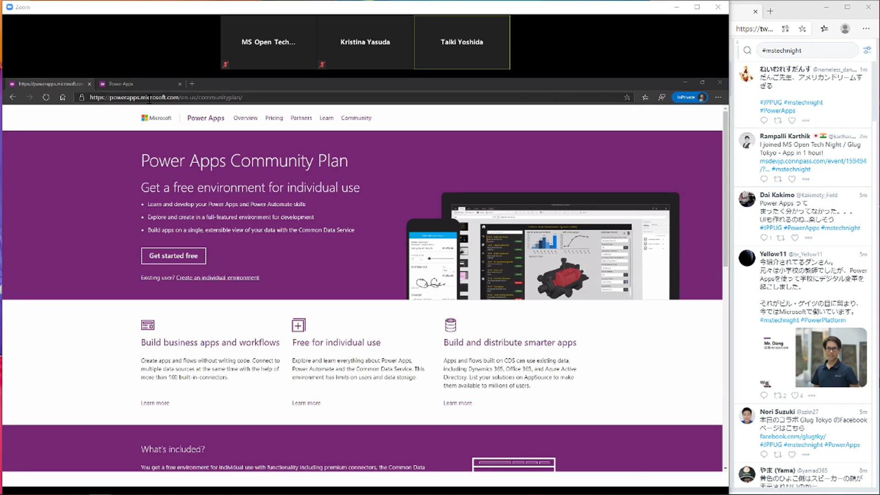
# Begin the free Power Apps Community Plan sign-up.
pyautogui.click(183, 98)
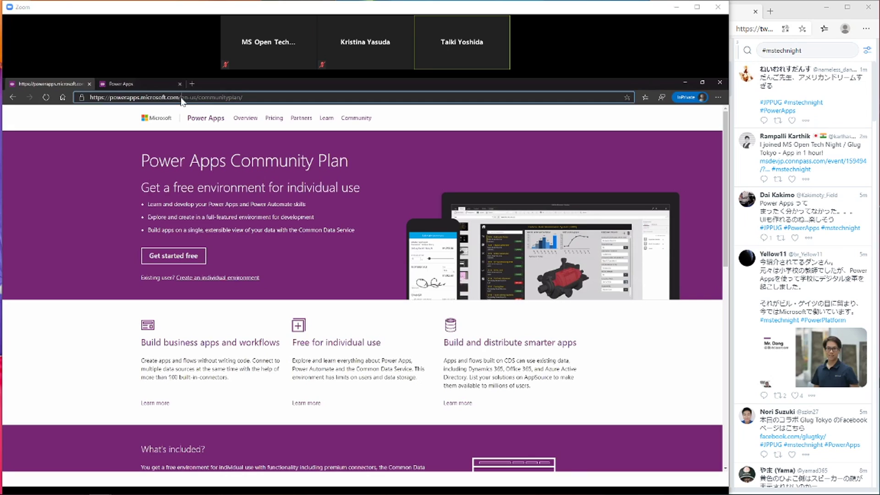
pyautogui.click(190, 98)
pyautogui.click(208, 239)
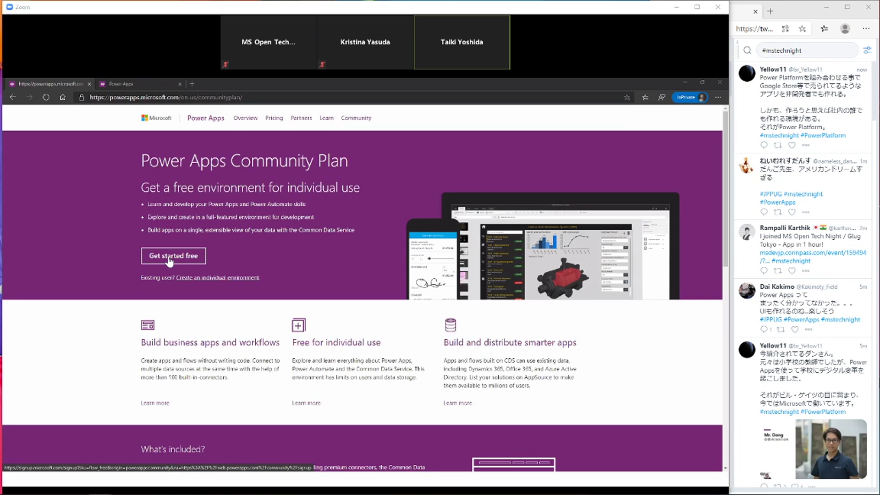
pyautogui.click(169, 256)
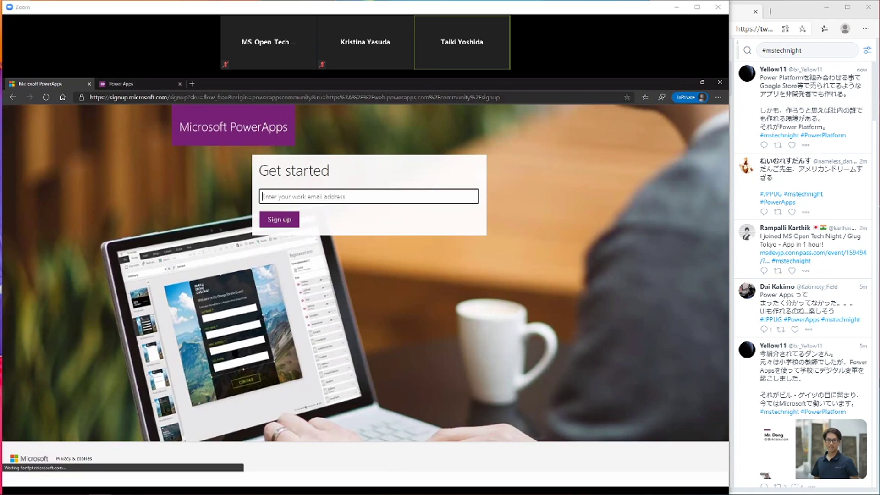
pyautogui.hotkey('alt', 'Tab')
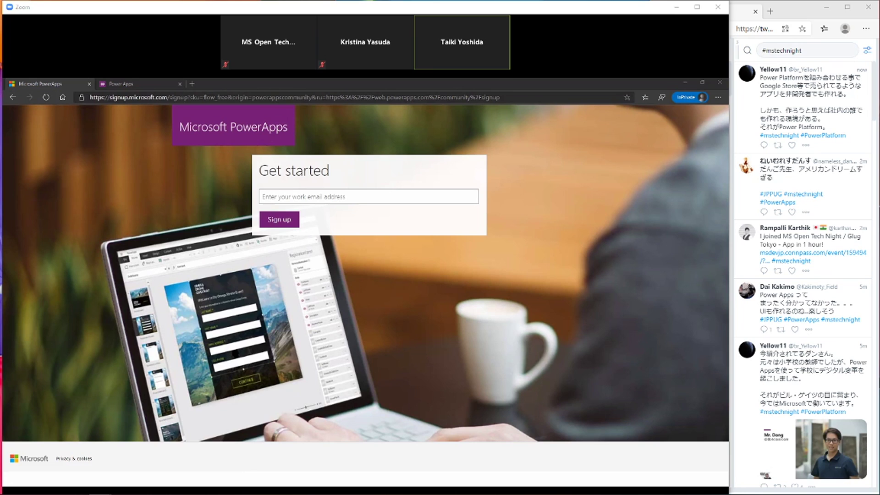
pyautogui.click(192, 83)
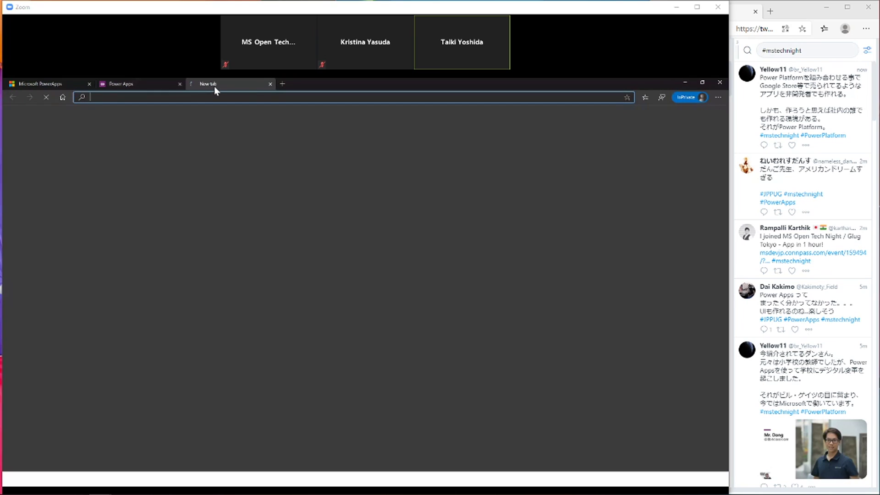
pyautogui.hotkey('ctrl', 'w')
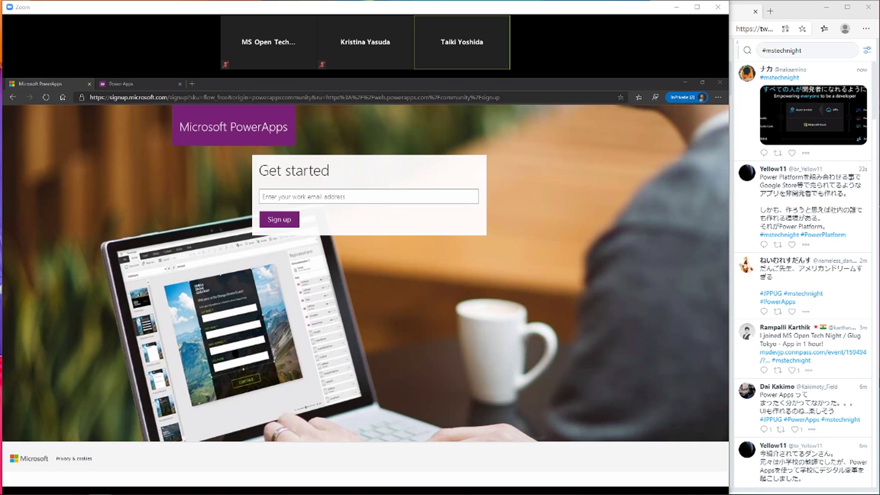
# Sign up with the work e-mail and confirm it is a company address.
pyautogui.click(285, 199)
pyautogui.hotkey('ctrl', 'v')
pyautogui.click(279, 219)
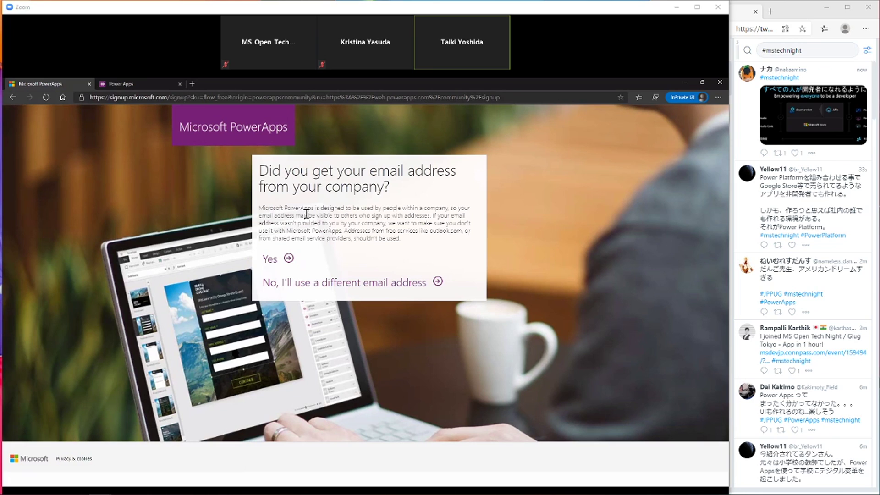
pyautogui.click(270, 261)
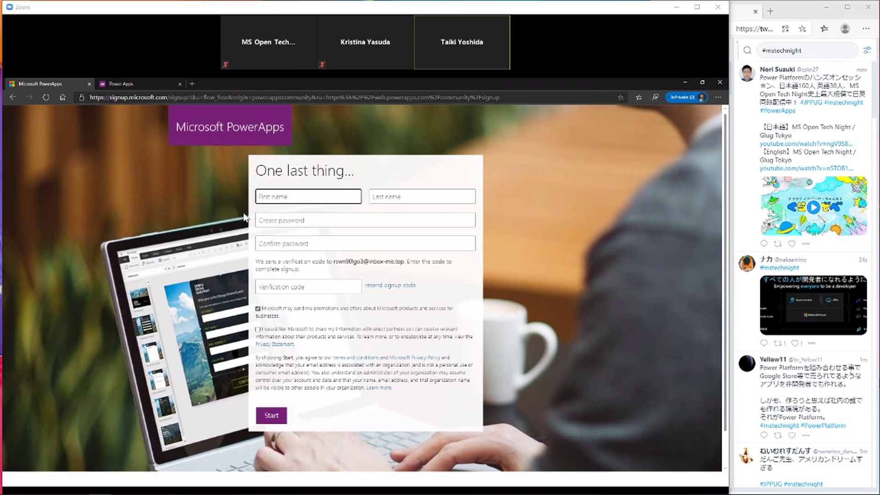
# Enter the user's first and last name in the sign-up form.
pyautogui.click(290, 215)
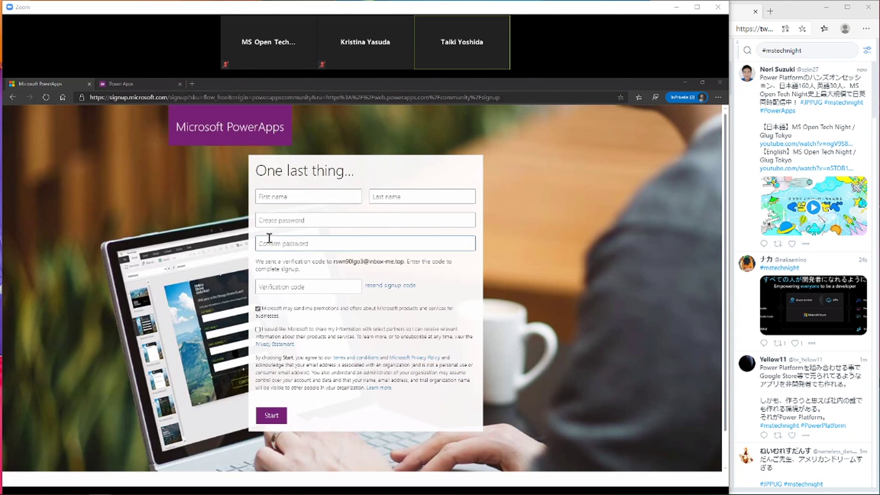
pyautogui.click(278, 195)
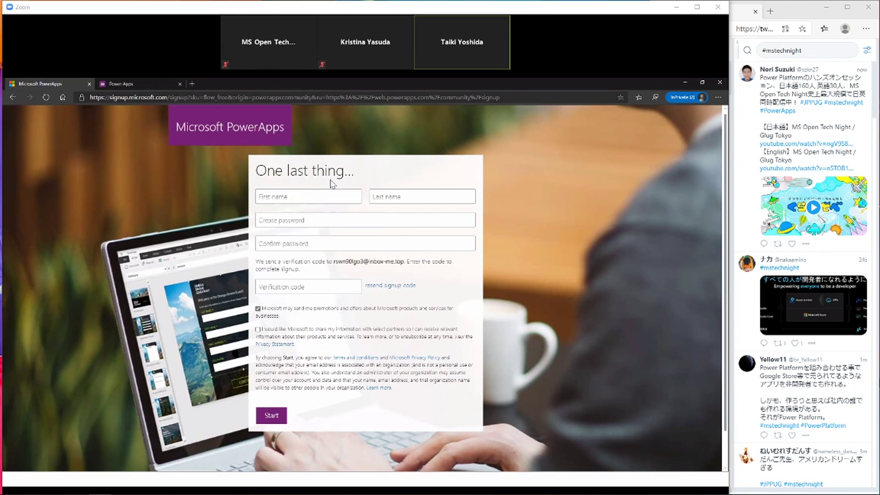
pyautogui.click(311, 194)
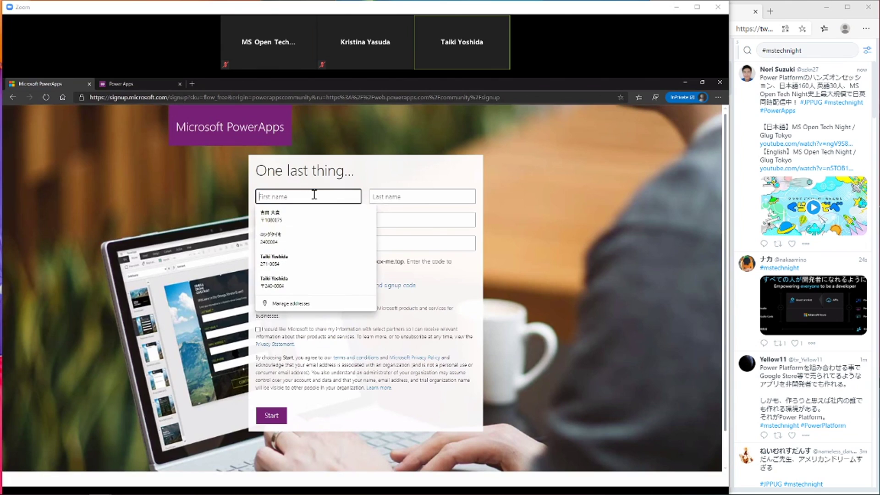
pyautogui.press('Tab')
# Create an accepted account password and confirm it.
pyautogui.press('Tab')
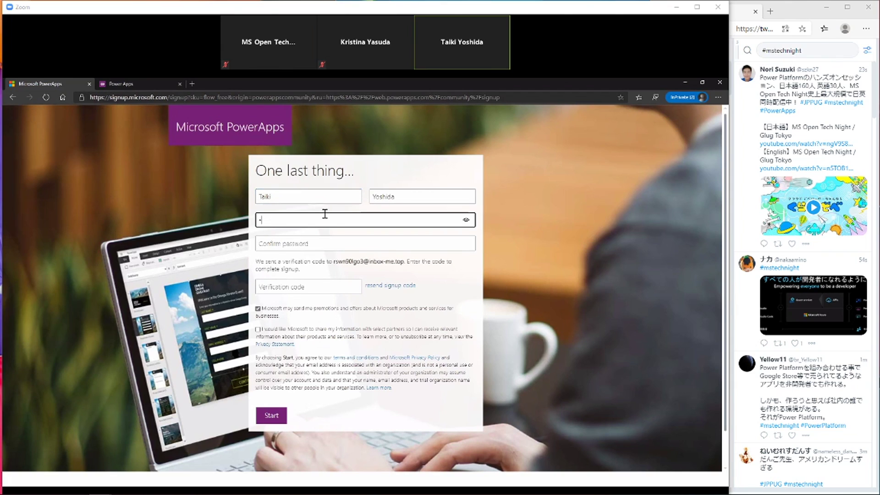
pyautogui.write('************')
pyautogui.press('Tab')
pyautogui.doubleClick(305, 219)
pyautogui.write('********')
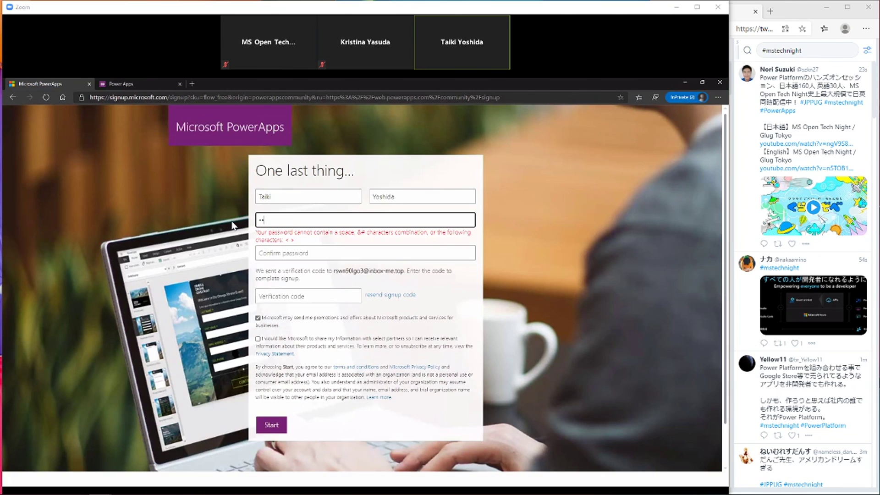
pyautogui.press('Tab')
pyautogui.write('********')
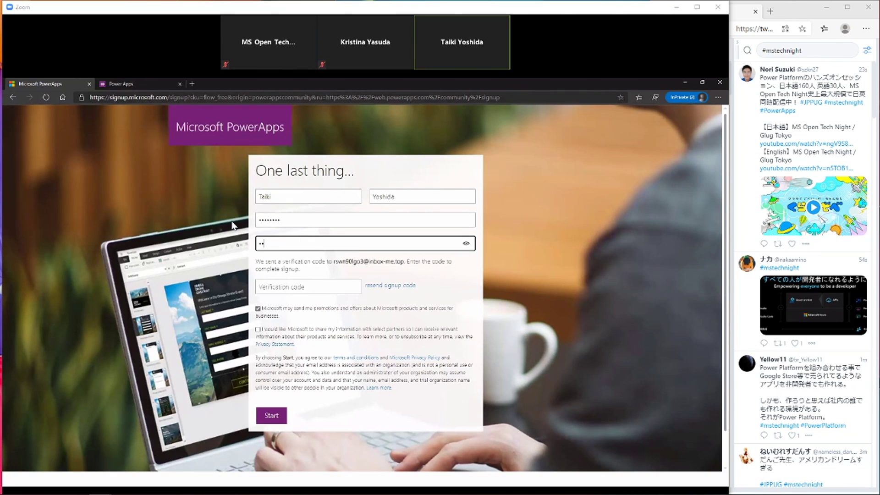
pyautogui.click(234, 232)
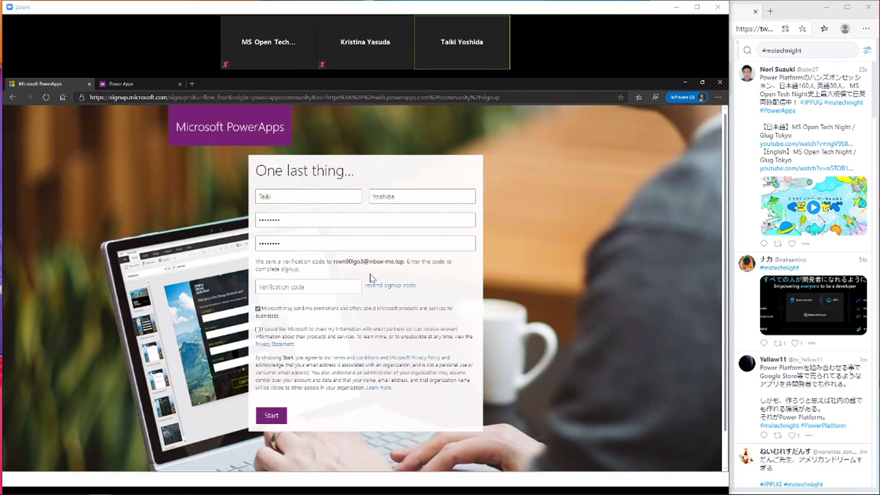
# Enter the e-mailed verification code, opt out of promotions, and submit the form.
pyautogui.moveTo(334, 261); pyautogui.dragTo(404, 261)
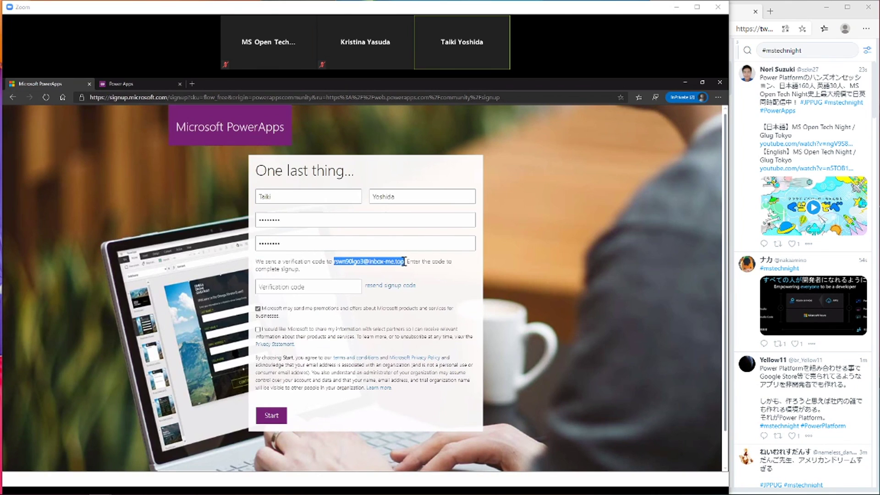
pyautogui.click(302, 288)
pyautogui.click(302, 292)
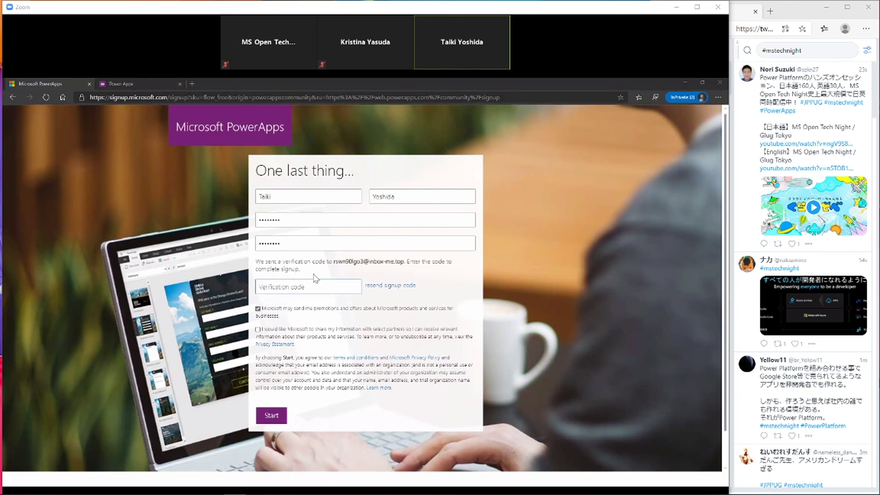
pyautogui.click(300, 285)
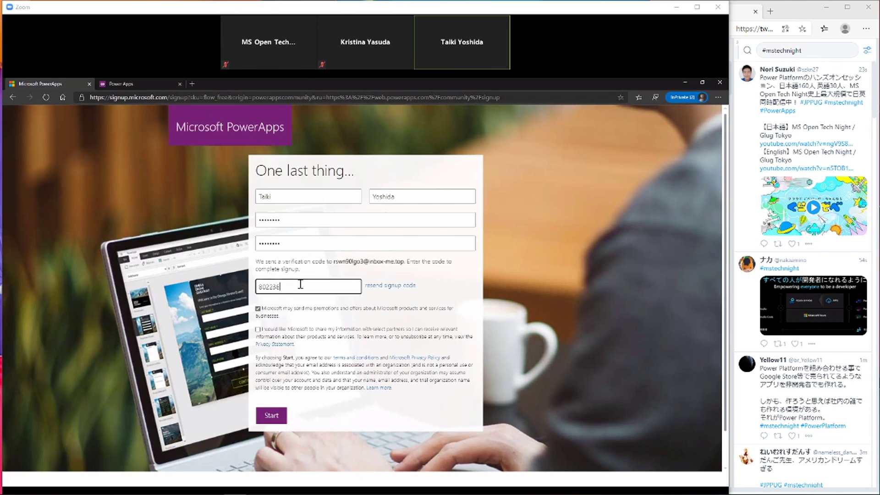
pyautogui.click(259, 311)
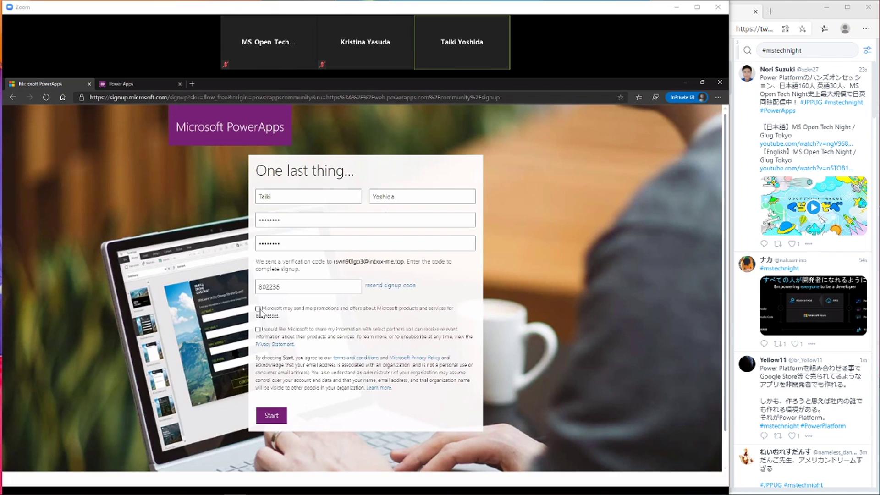
pyautogui.click(272, 418)
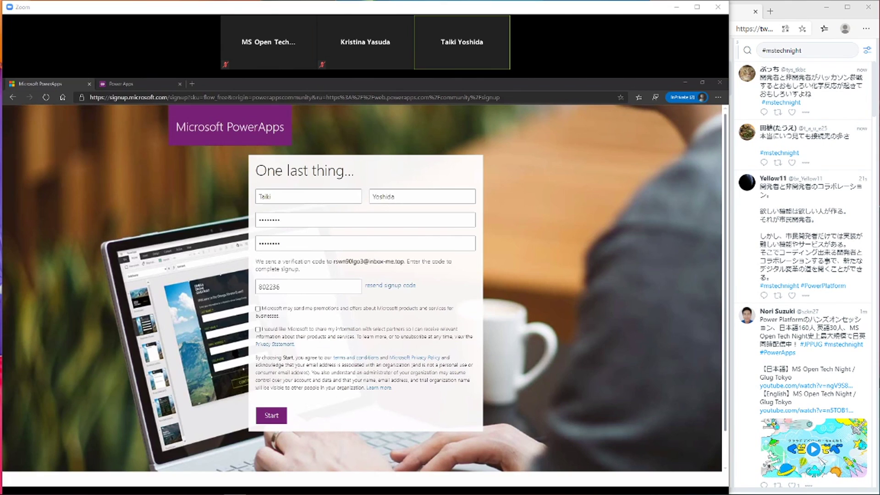
# In a new tab, open azure.microsoft.com and start the free account sign-up.
pyautogui.click(192, 84)
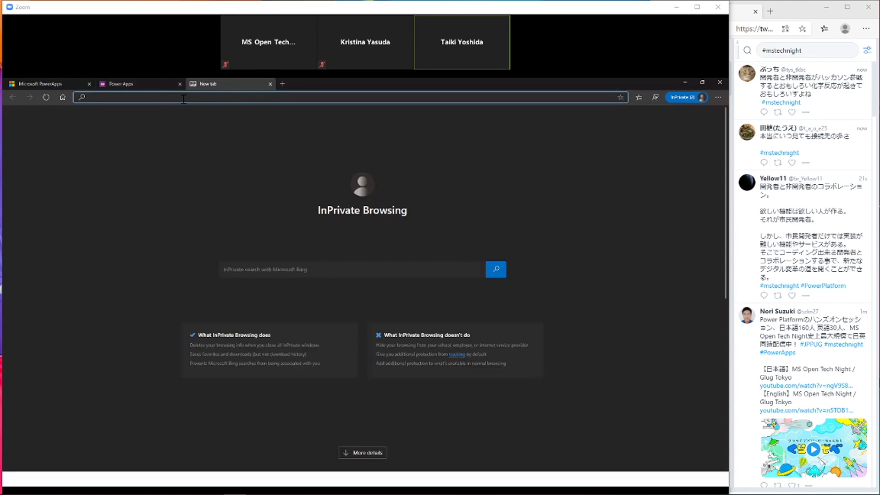
pyautogui.write('azure.microsoft.')
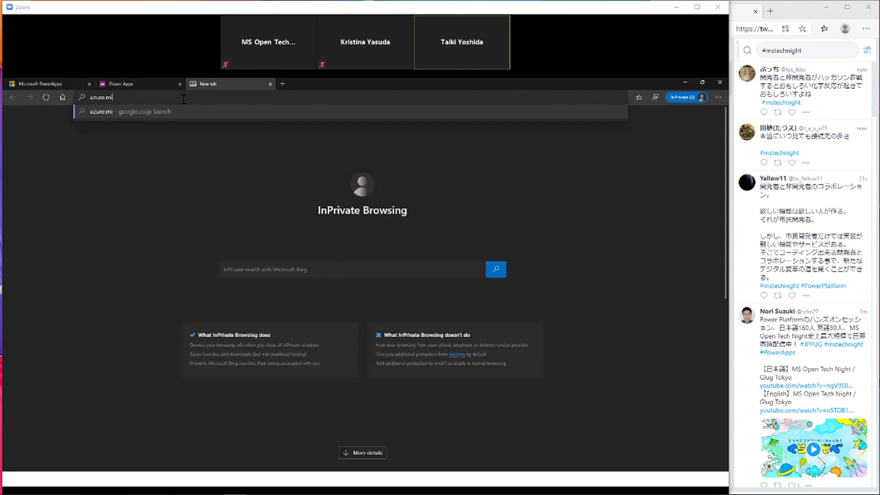
pyautogui.write('com')
pyautogui.press('Return')
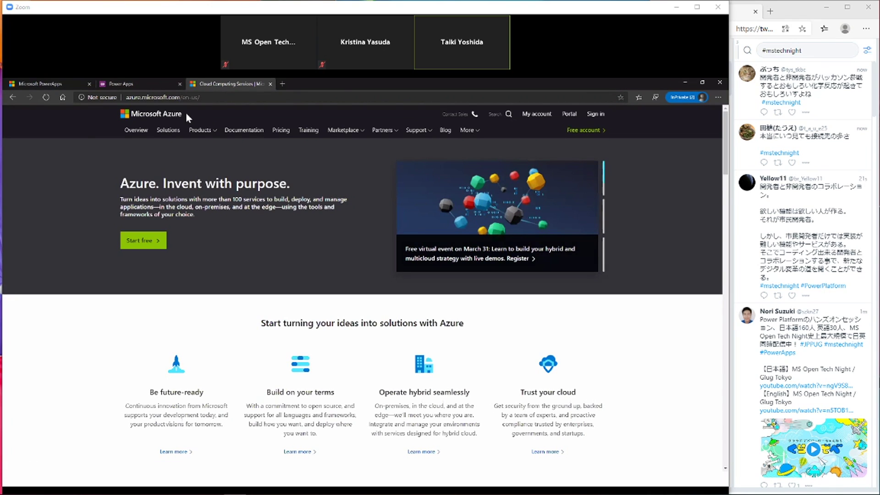
pyautogui.click(139, 242)
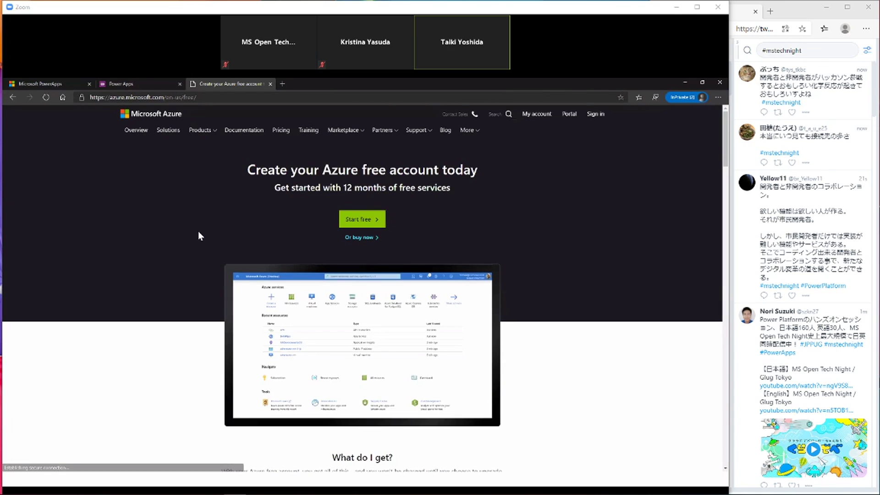
pyautogui.click(363, 224)
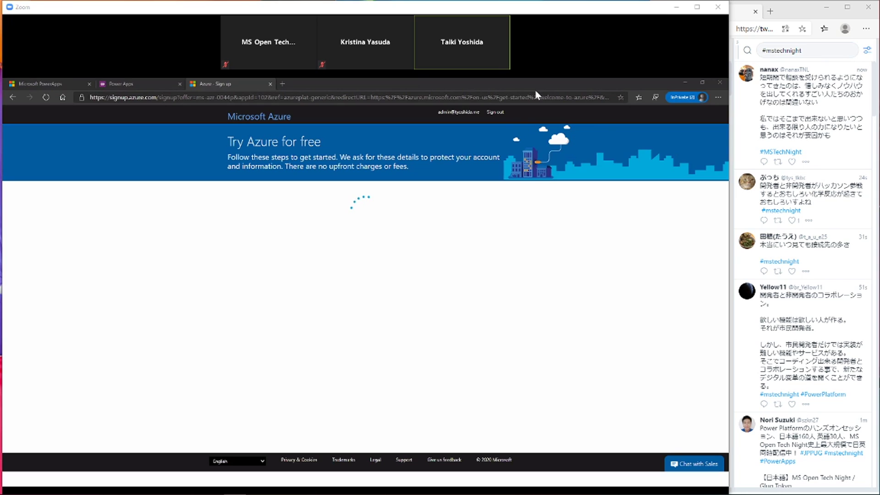
# Sign out of the account already signed in on the Azure sign-up page.
pyautogui.click(494, 113)
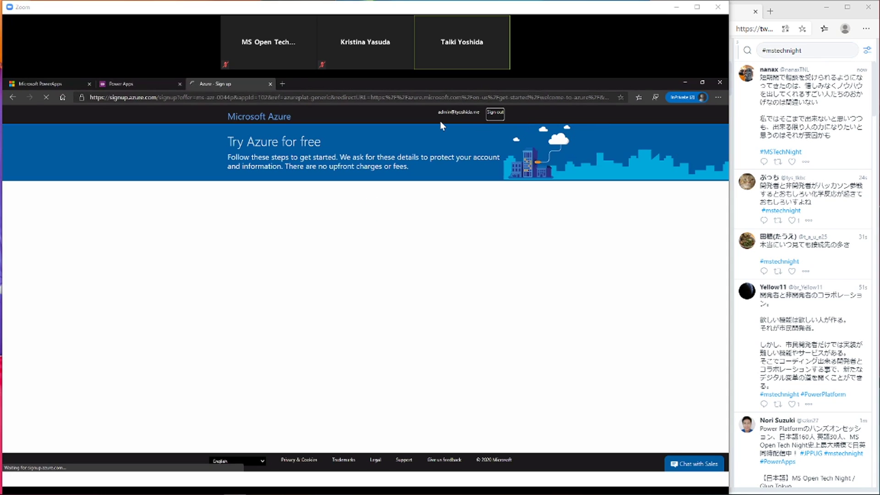
pyautogui.tripleClick(452, 111)
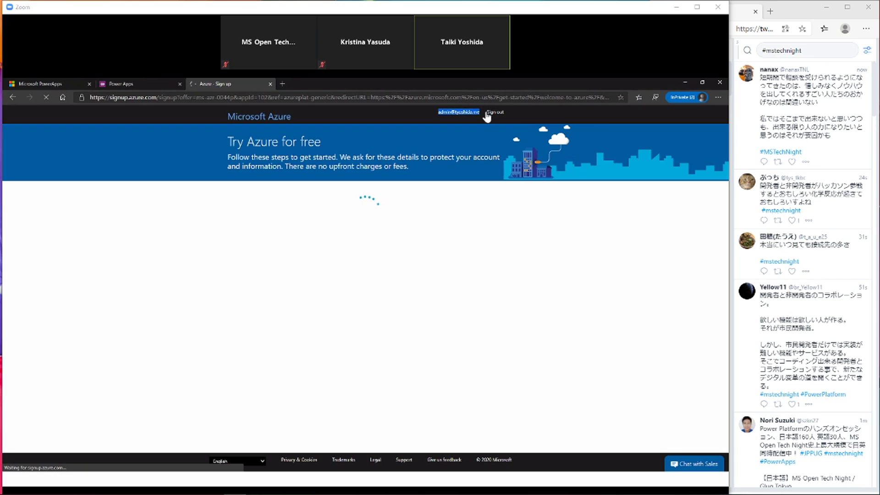
pyautogui.click(495, 113)
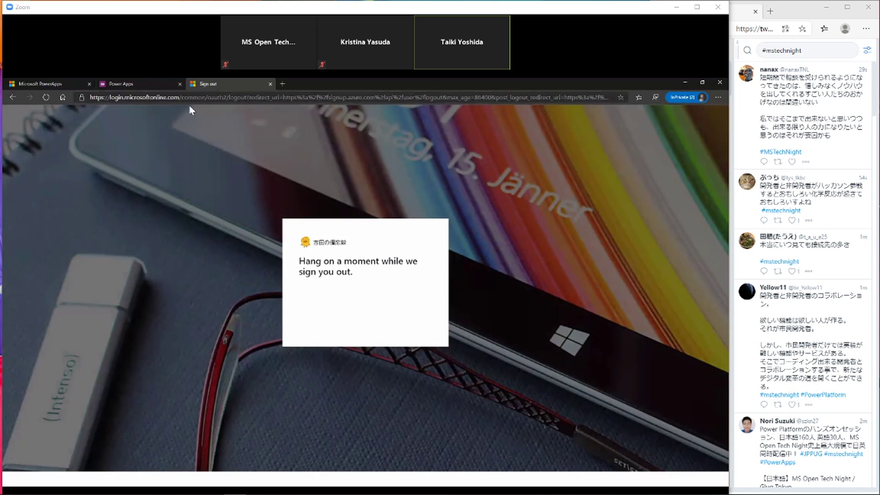
# Reopen Azure's free sign-up, open the account menu, and move the Hands-on steps note top-left.
pyautogui.click(126, 98)
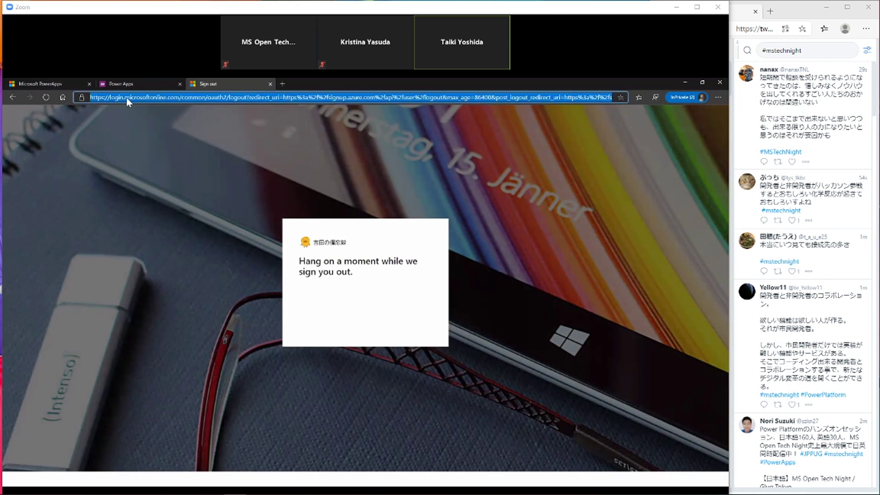
pyautogui.write('azure.m')
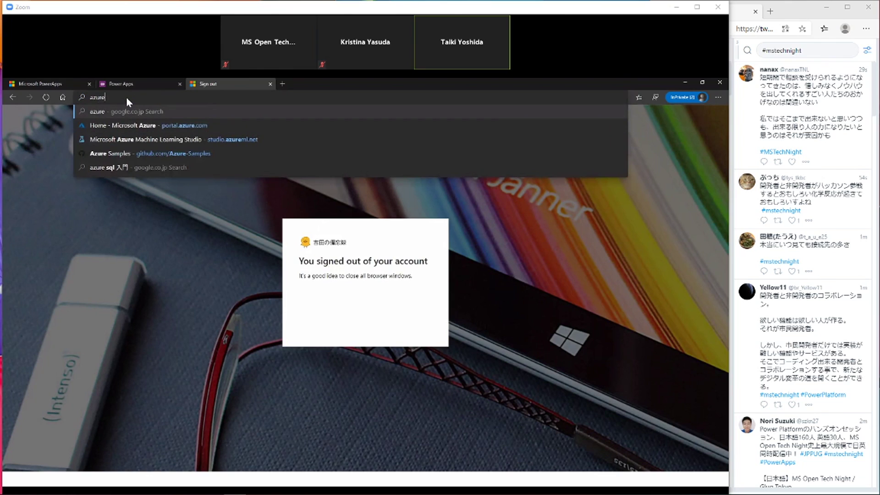
pyautogui.write('icrosoft.com')
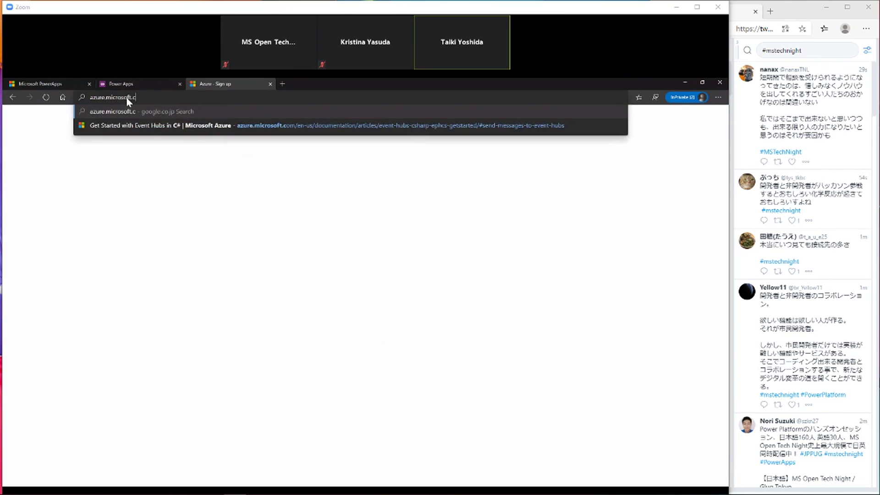
pyautogui.press('Return')
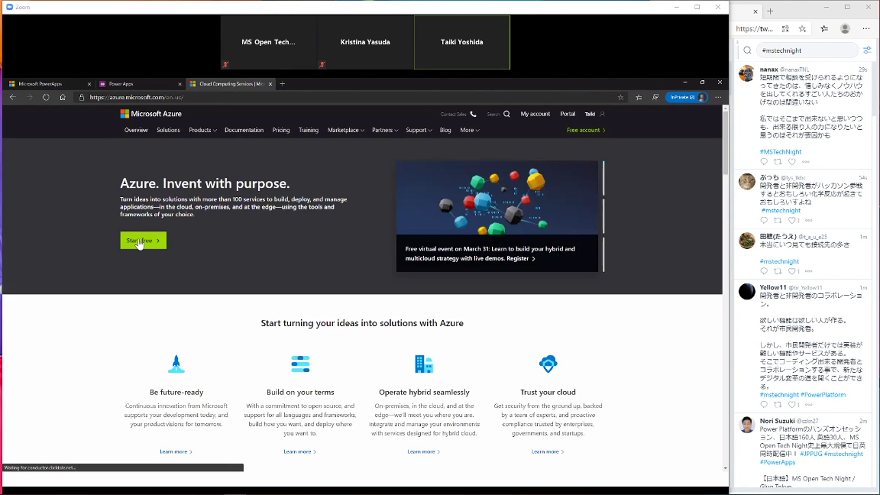
pyautogui.click(135, 240)
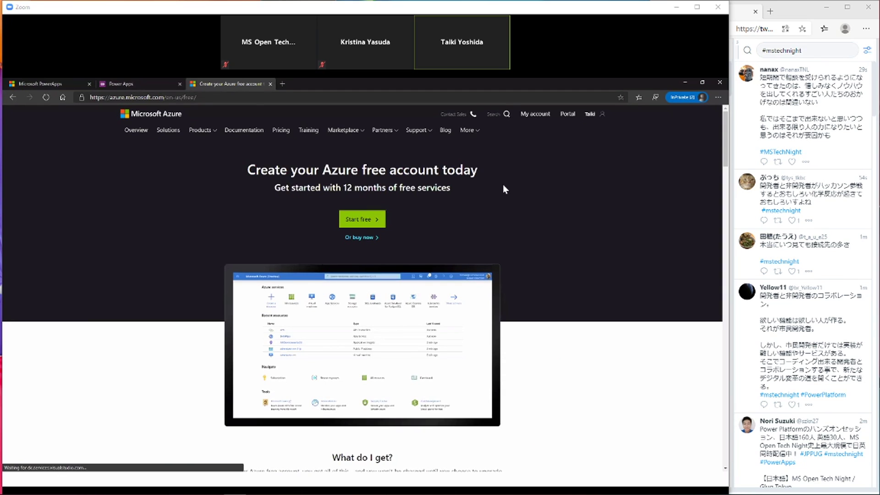
pyautogui.click(596, 118)
pyautogui.moveTo(72, 357); pyautogui.dragTo(83, 26)
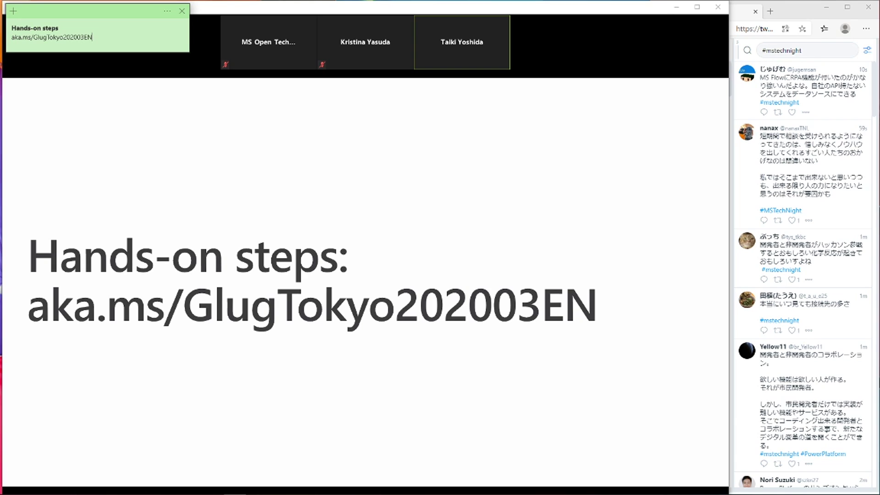
# In a new InPrivate window, load azure.microsoft.com and start the free account sign-up.
pyautogui.hotkey('ctrl', 'shift', 'n')
pyautogui.write('a')
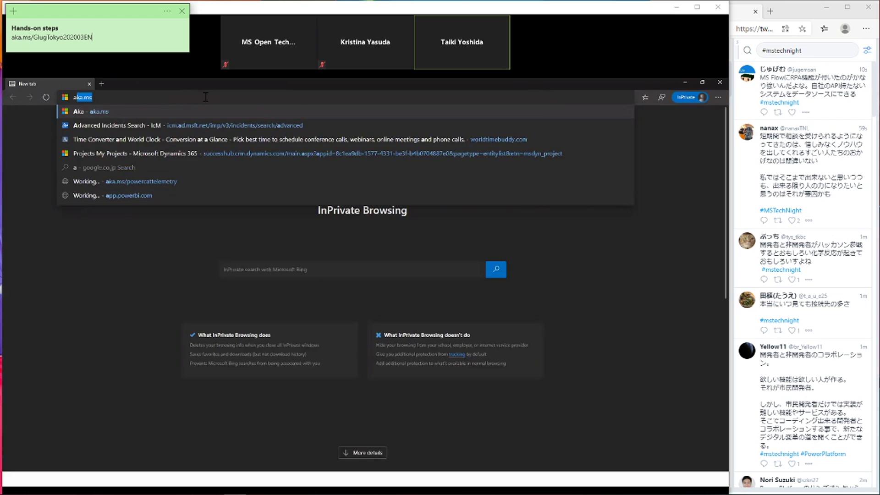
pyautogui.write('zure.microsoft.')
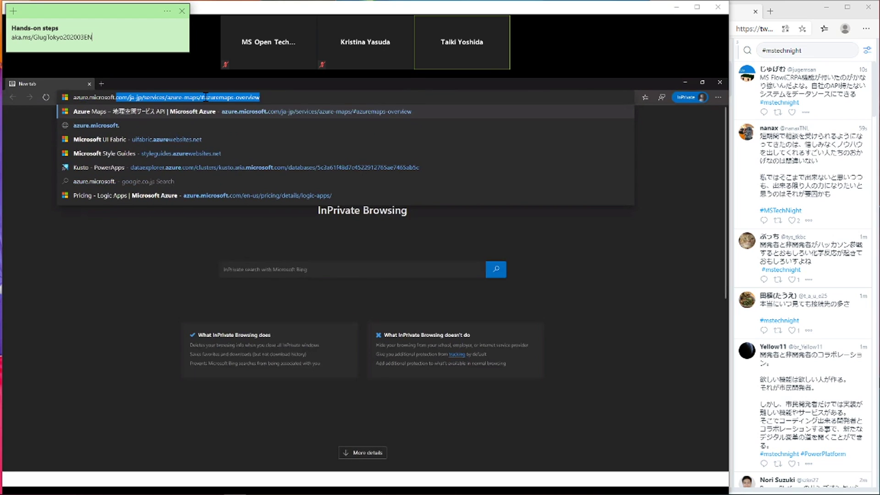
pyautogui.write('com')
pyautogui.press('Return')
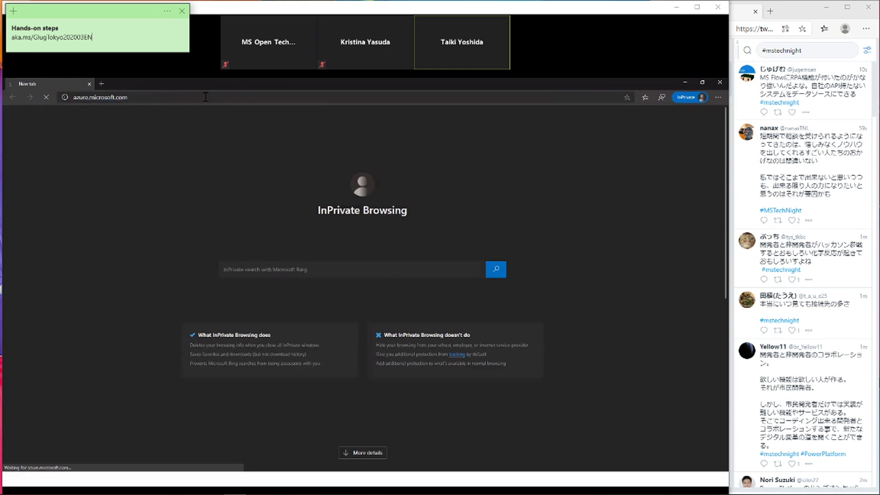
pyautogui.click(130, 241)
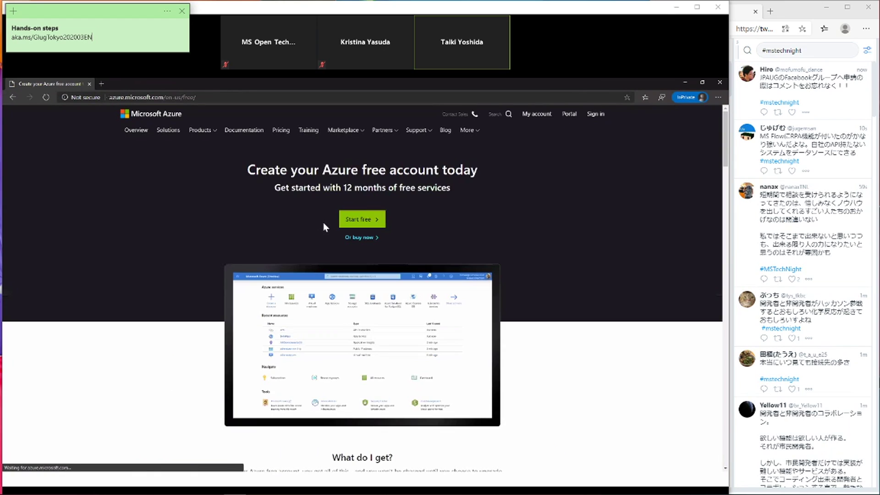
pyautogui.click(365, 221)
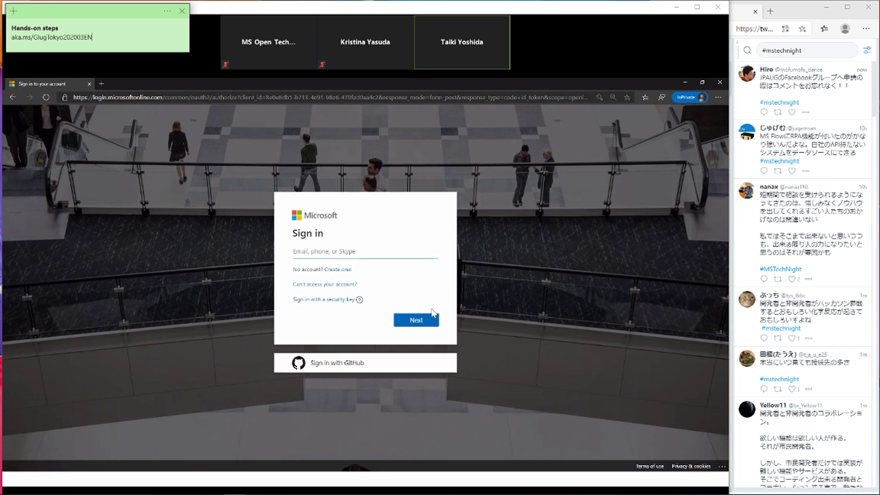
# Try signing in with GitHub, then return to the Microsoft sign-in page.
pyautogui.click(338, 366)
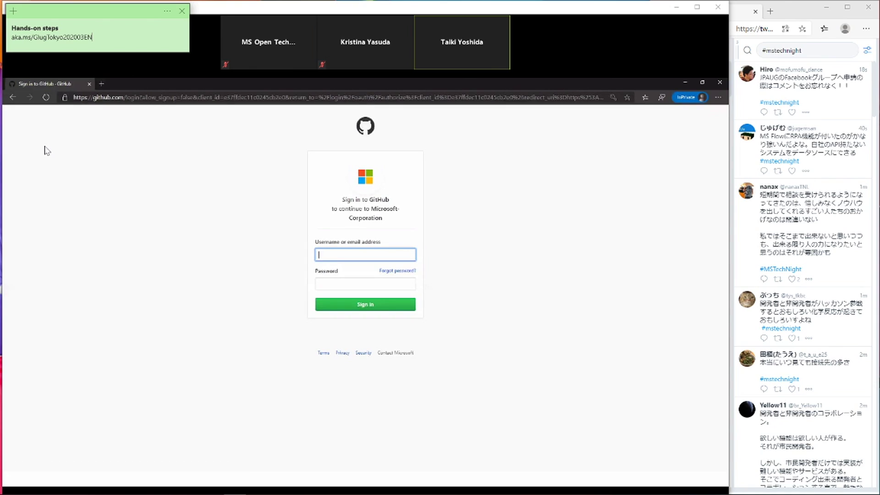
pyautogui.hotkey('alt', 'Tab')
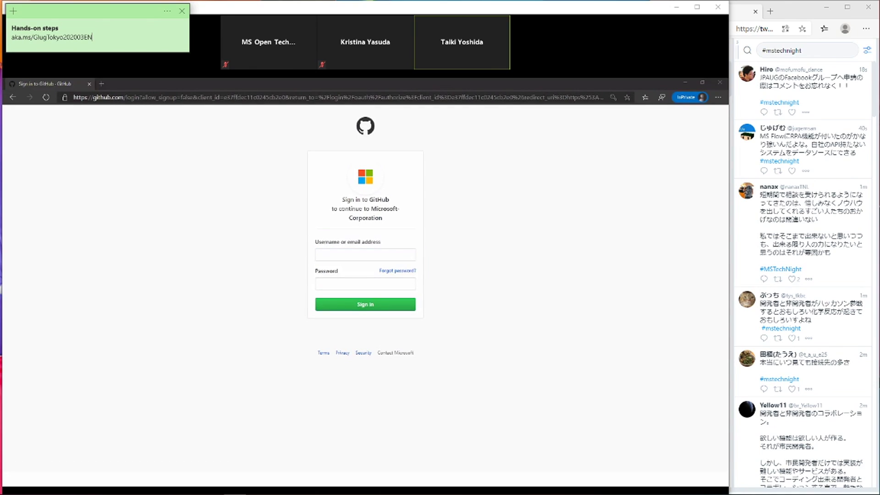
pyautogui.click(12, 97)
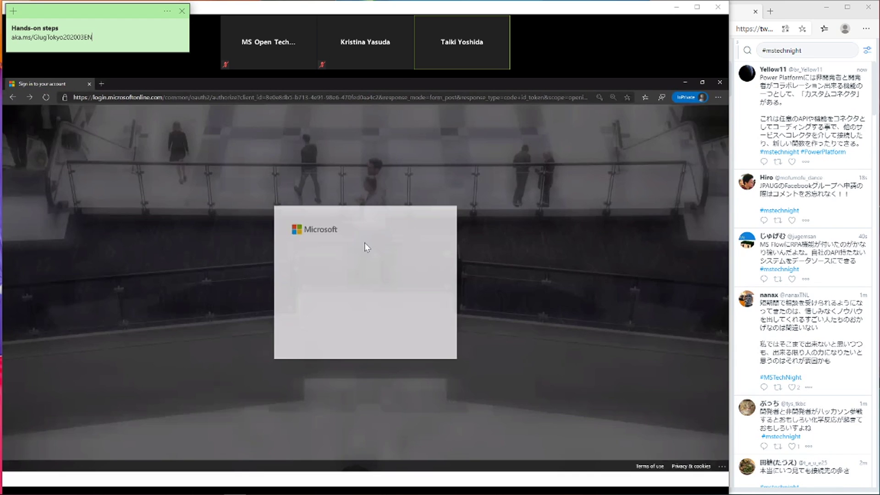
# Sign in with the saved admin account and its saved password, choosing to stay signed in.
pyautogui.click(360, 249)
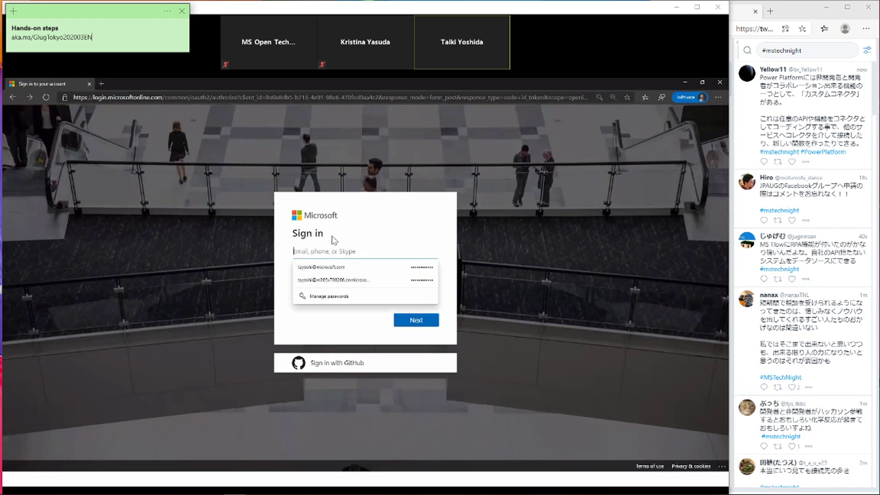
pyautogui.click(719, 83)
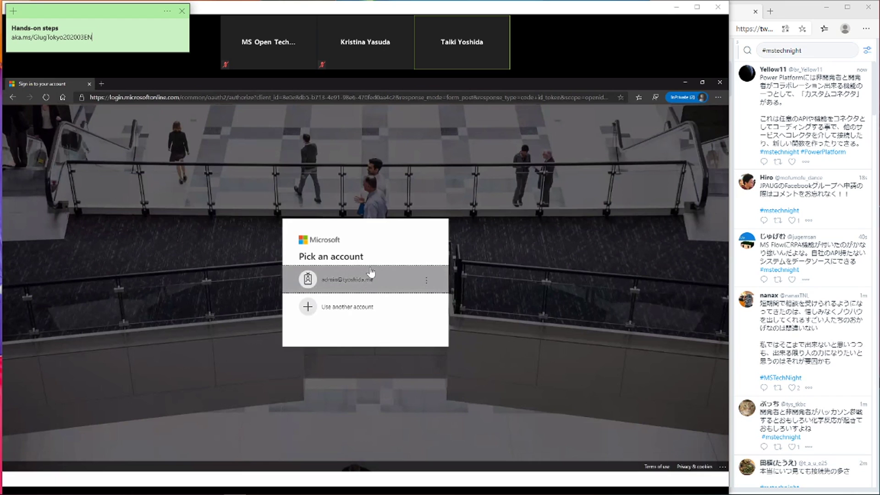
pyautogui.click(372, 274)
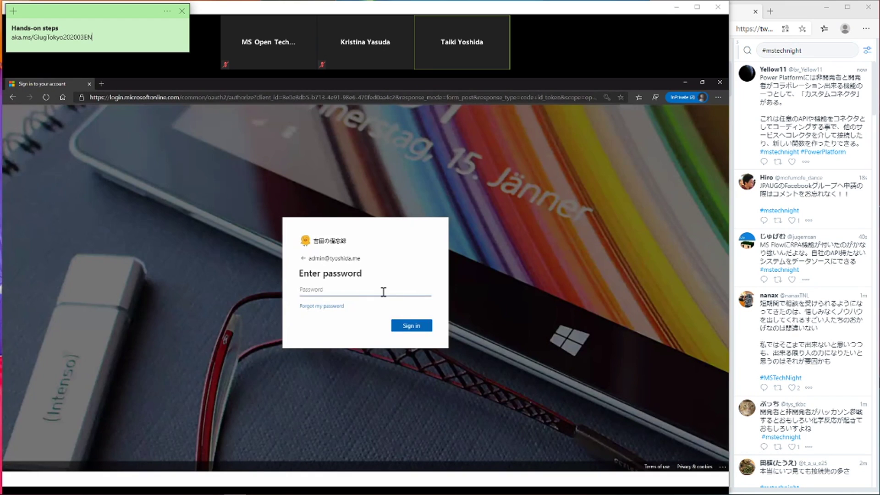
pyautogui.click(384, 291)
pyautogui.click(349, 305)
pyautogui.click(412, 325)
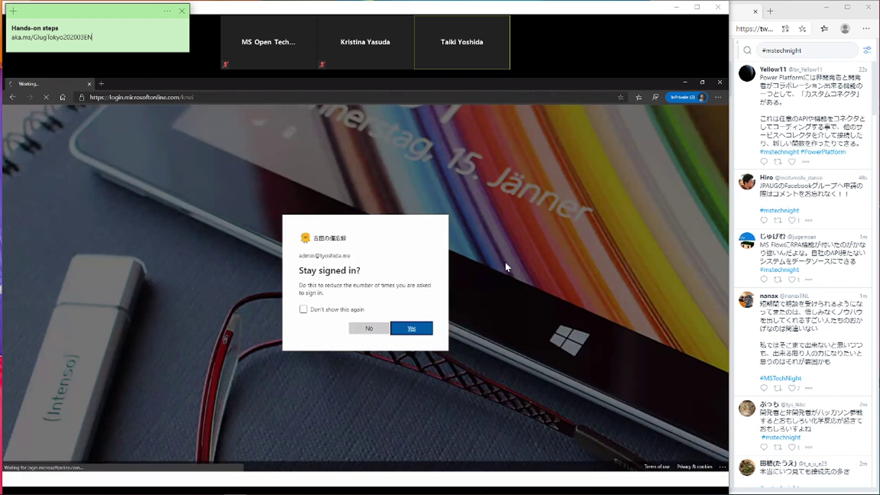
pyautogui.press('Return')
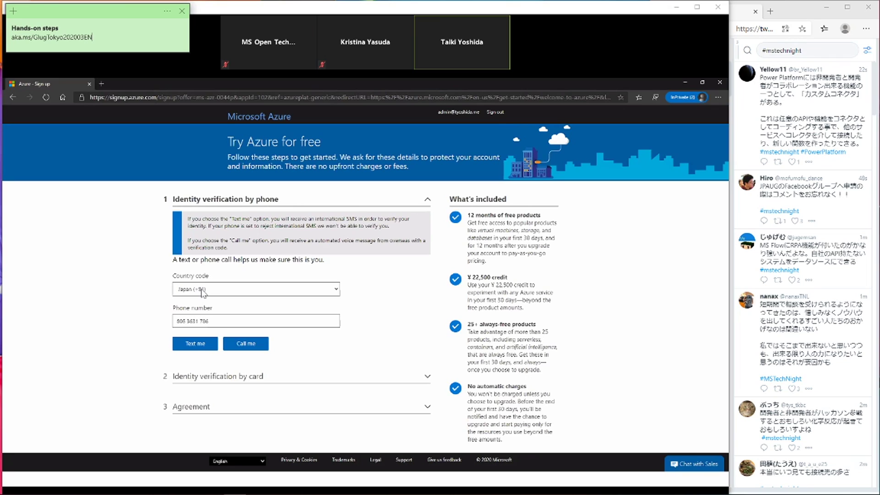
# Verify the phone number with the code received by text message.
pyautogui.click(195, 321)
pyautogui.click(233, 379)
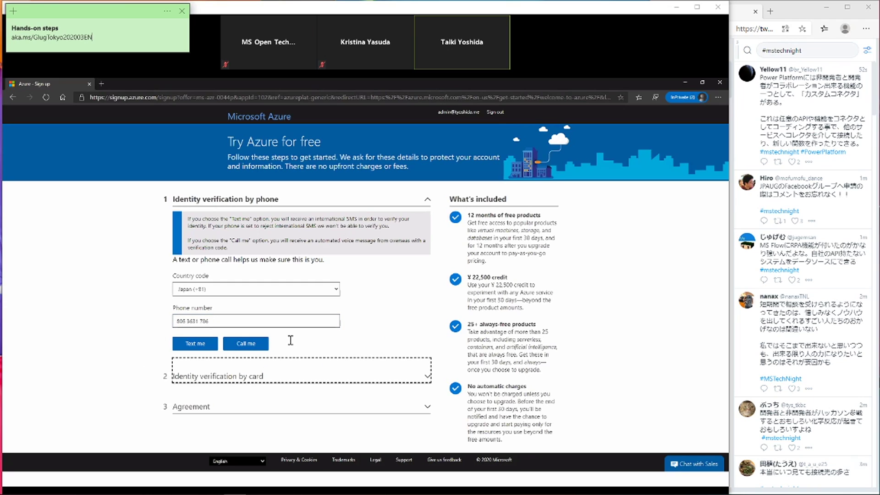
pyautogui.click(198, 343)
pyautogui.click(209, 375)
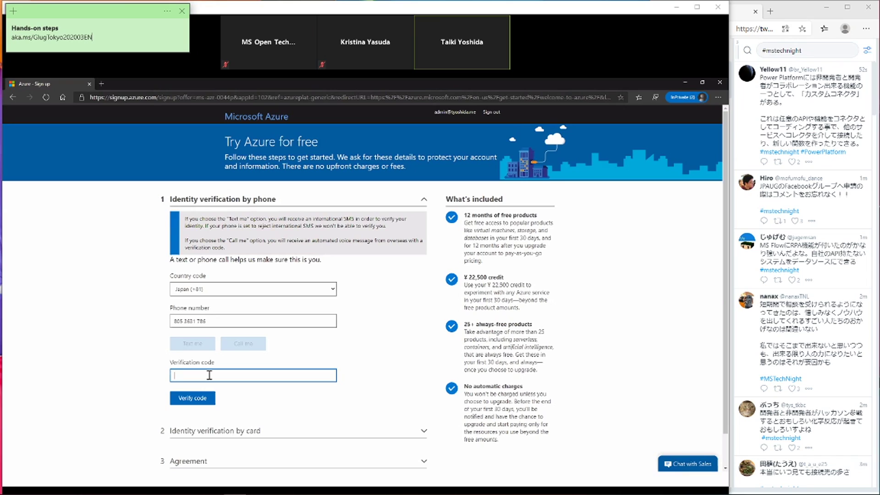
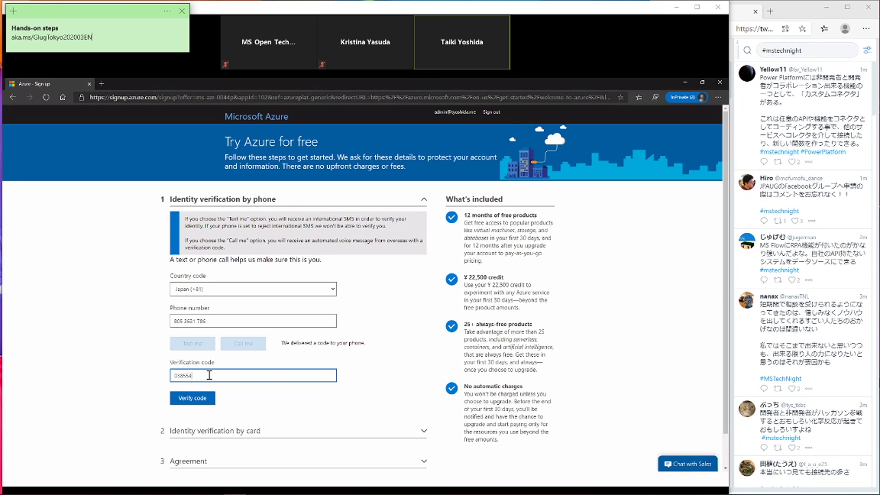
pyautogui.click(185, 401)
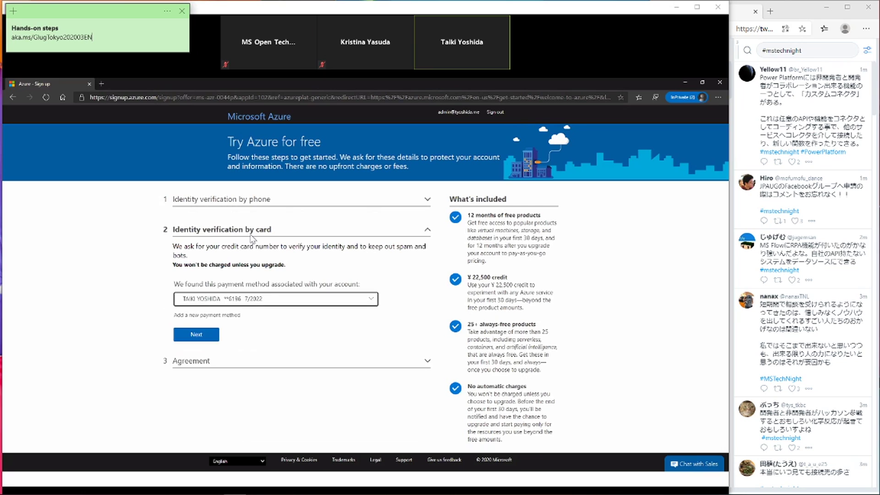
# Choose to add a new payment card instead of a saved method.
pyautogui.click(221, 299)
pyautogui.click(221, 299)
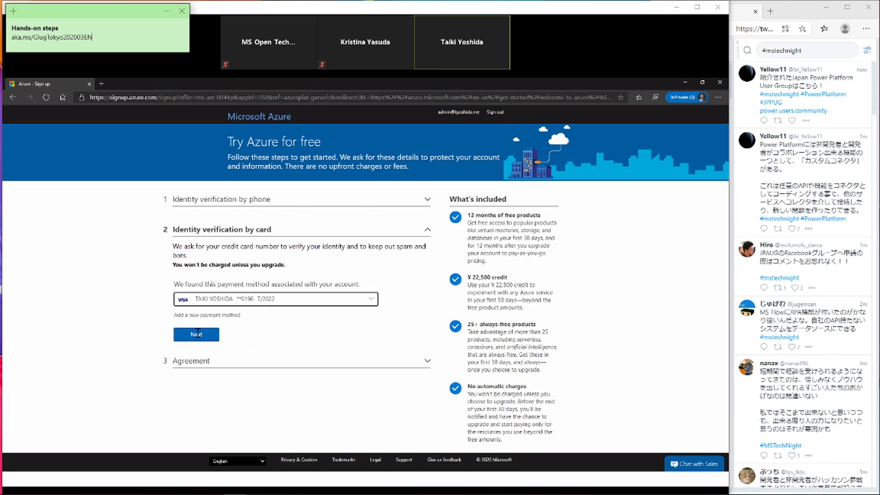
pyautogui.click(222, 316)
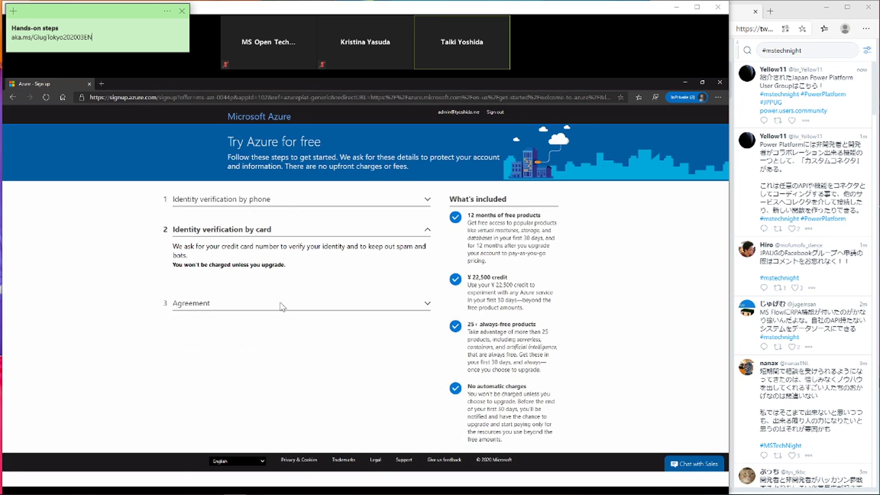
# Scroll down to the blank new-card form, leave it unfilled, and select the page address.
pyautogui.scroll(-4, 96, 354)
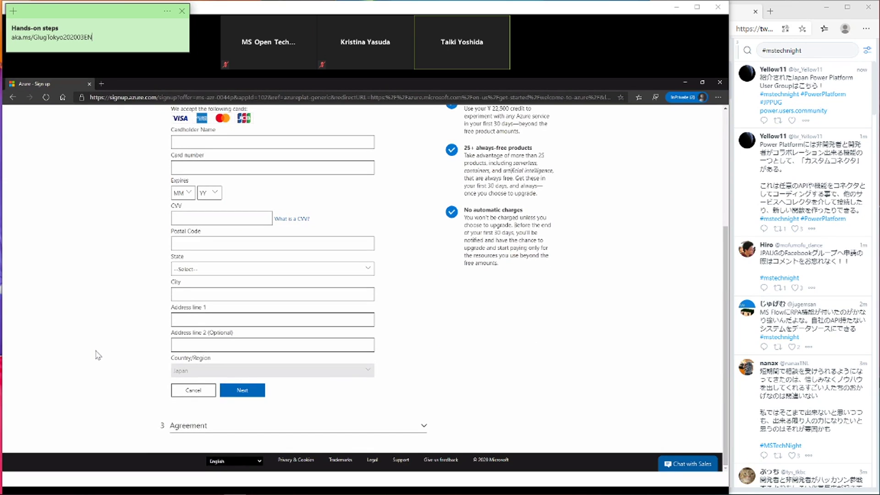
pyautogui.click(336, 427)
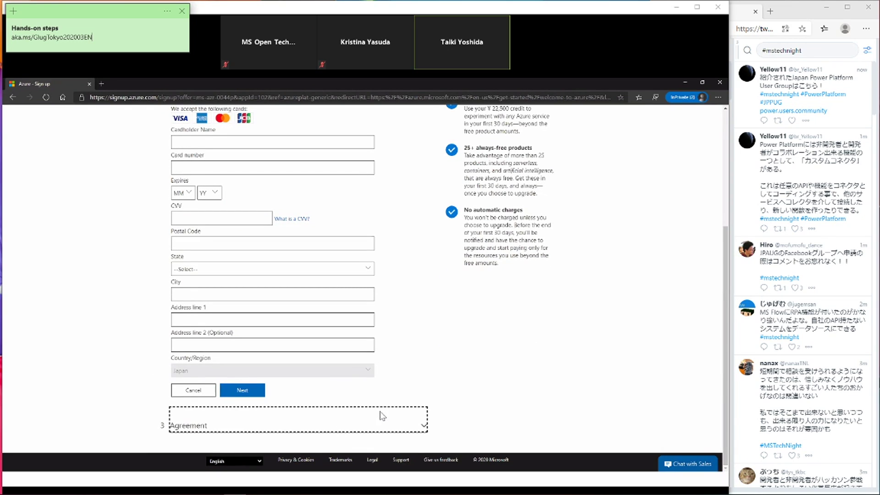
pyautogui.click(307, 435)
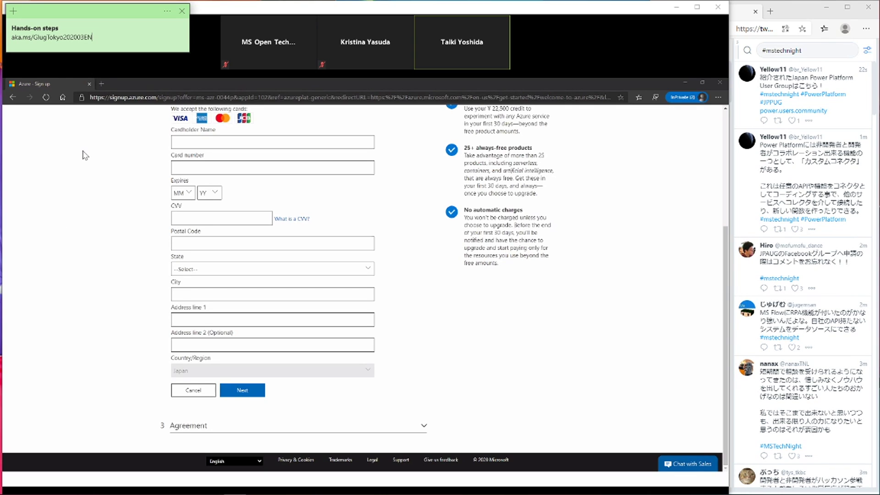
pyautogui.click(132, 98)
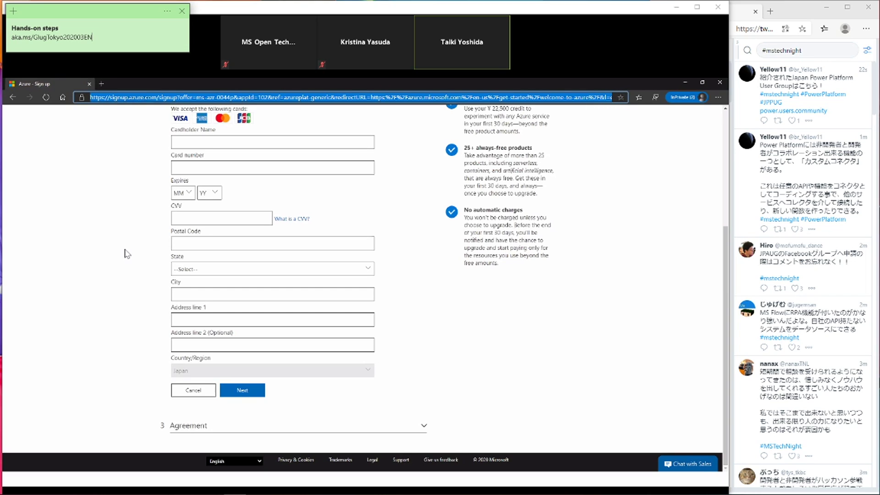
# Load the Azure portal by entering portal in the address bar.
pyautogui.write('portal.azure.com')
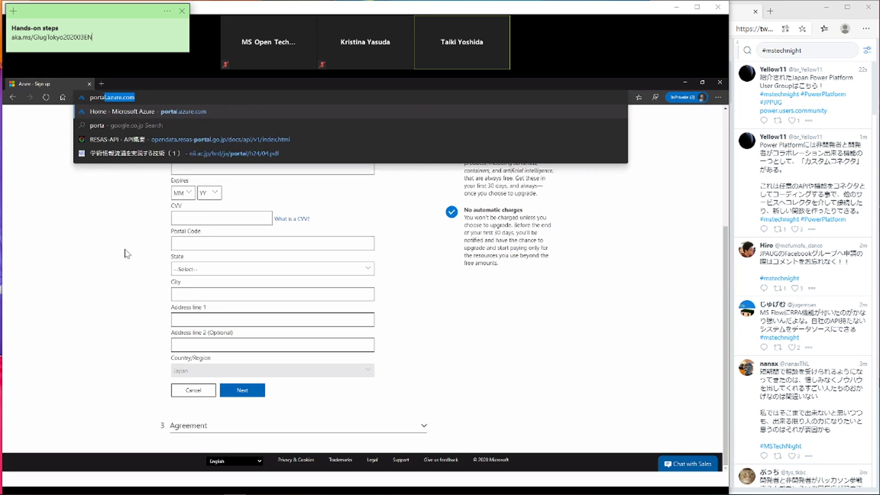
pyautogui.press('Return')
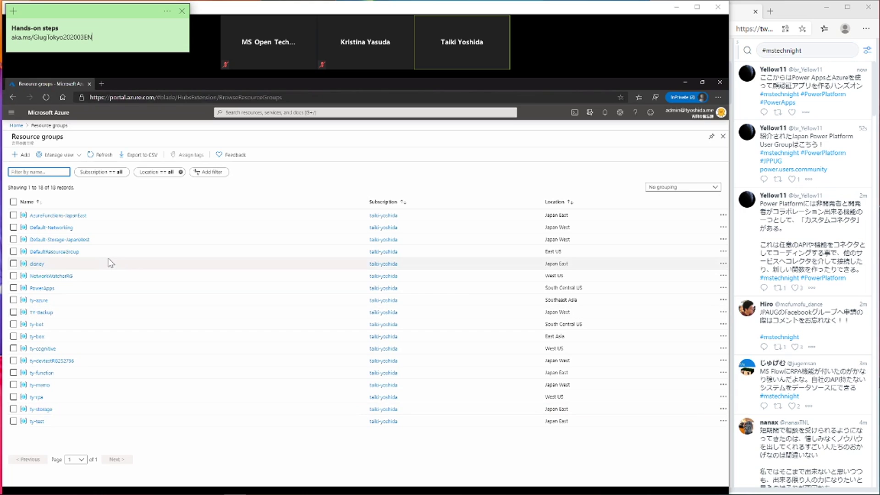
# Start a new resource group on the second subscription named MSOpenTechNightGlugTokyo.
pyautogui.click(27, 159)
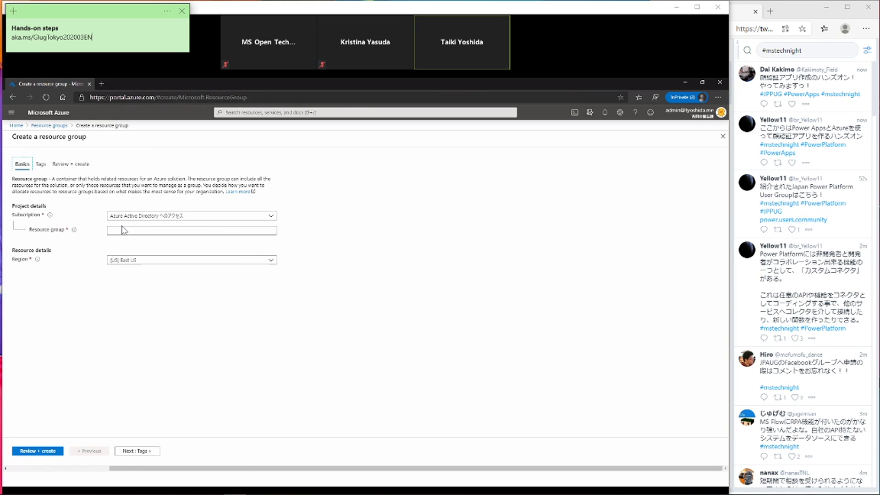
pyautogui.click(133, 216)
pyautogui.click(117, 256)
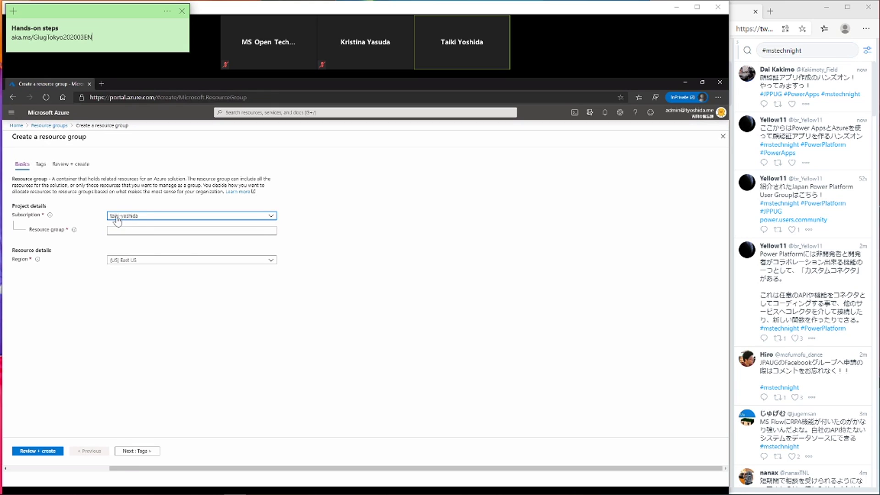
pyautogui.click(115, 230)
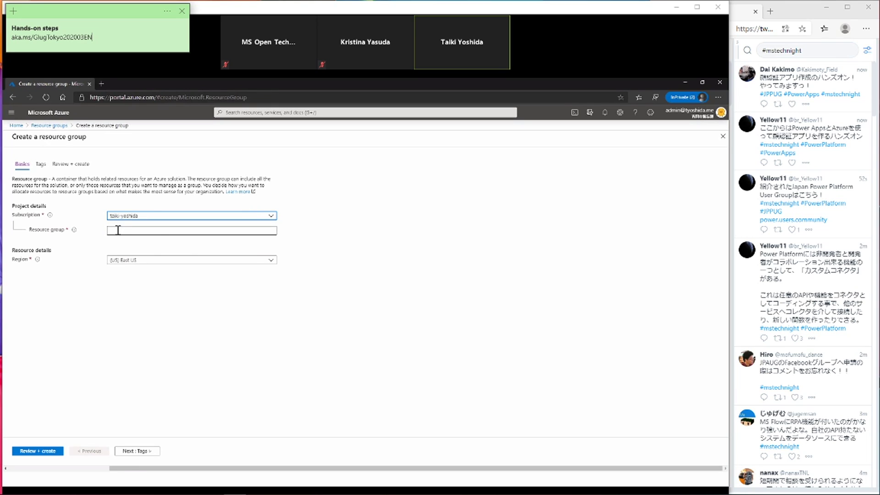
pyautogui.click(115, 244)
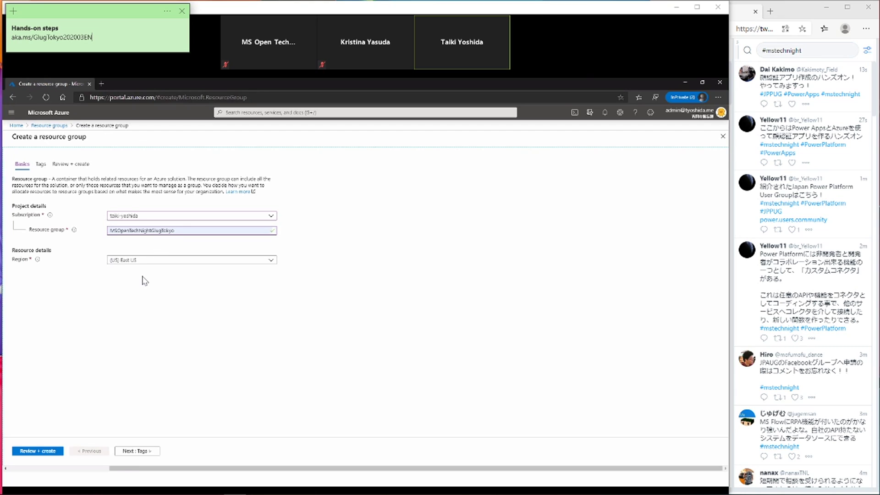
# Set the region to (Asia Pacific) Japan East and run Review + create validation.
pyautogui.click(133, 261)
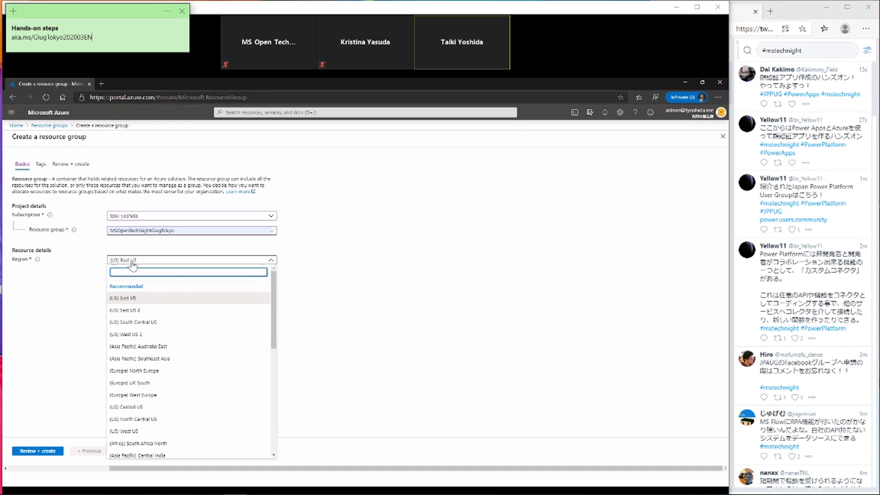
pyautogui.click(133, 261)
pyautogui.click(133, 262)
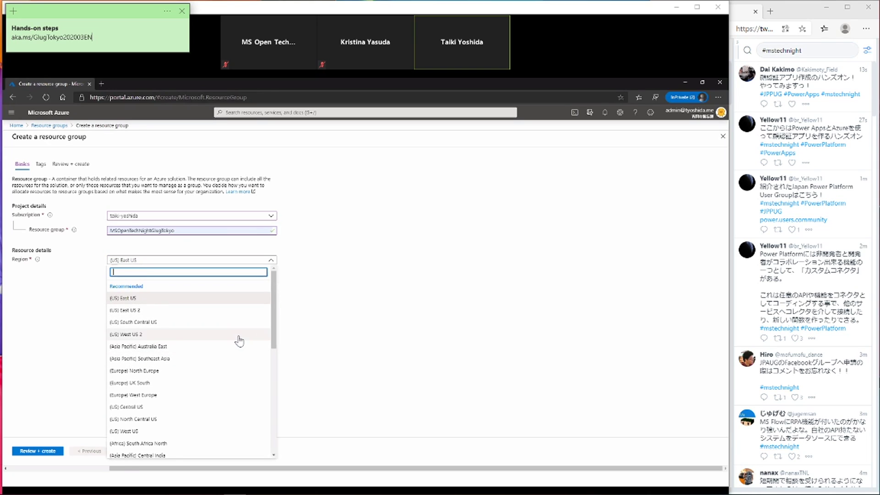
pyautogui.click(275, 293)
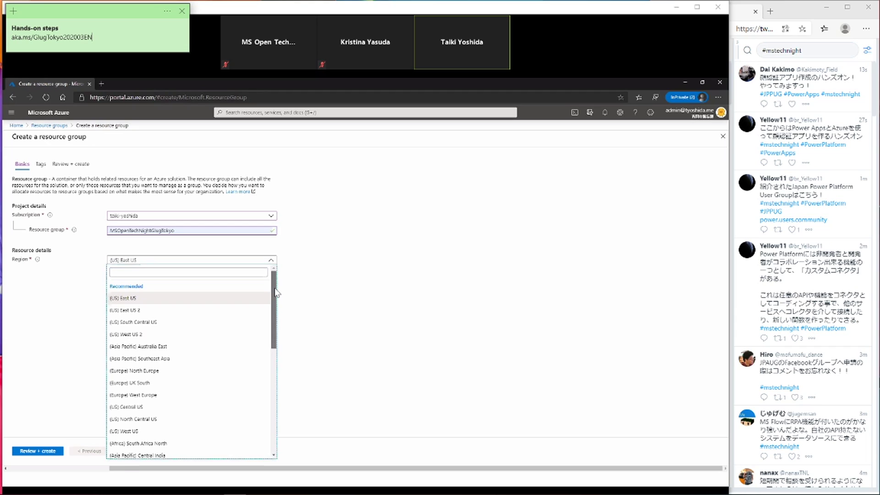
pyautogui.moveTo(276, 293); pyautogui.dragTo(274, 344)
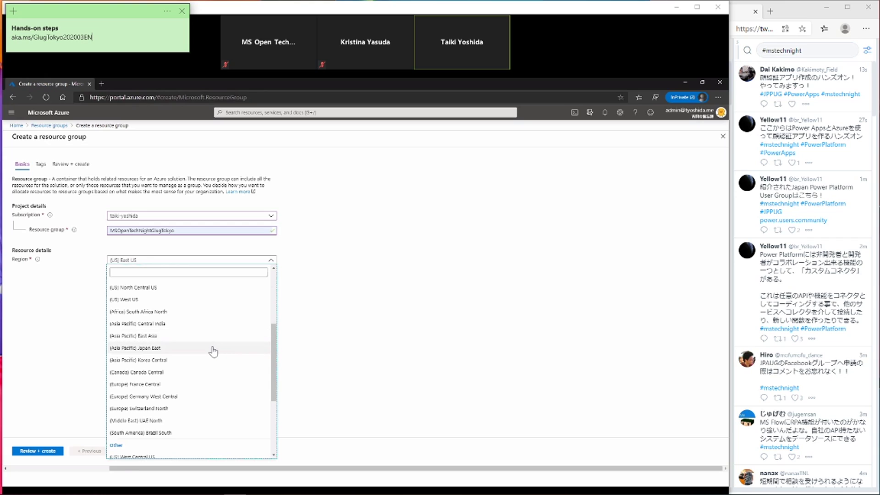
pyautogui.click(144, 348)
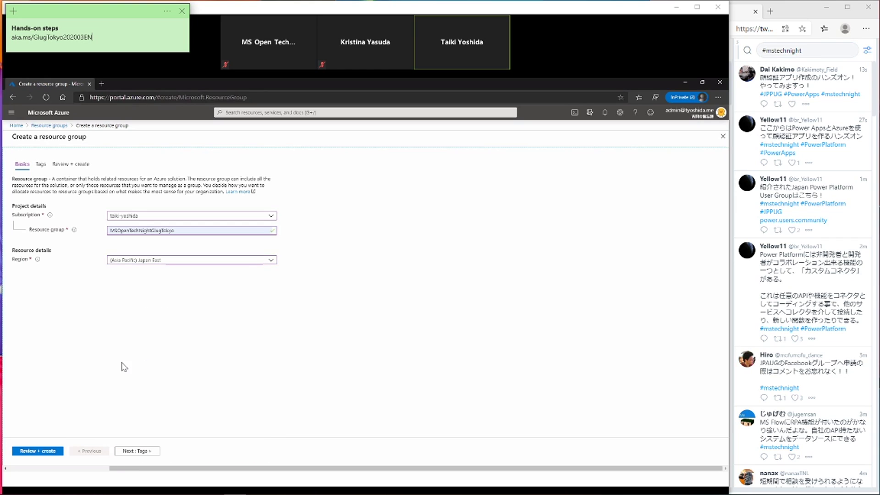
pyautogui.click(29, 453)
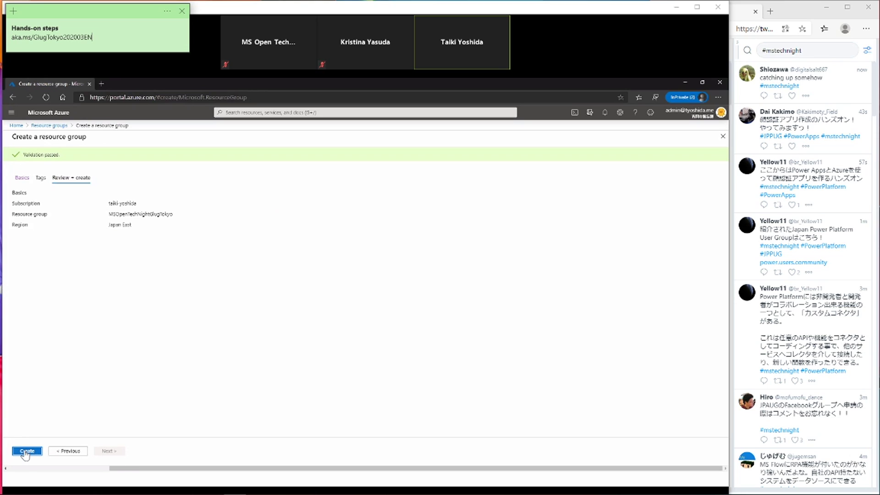
# Enlarge the page, create the MSOpenTechNightGlugTokyo resource group, and go to it.
pyautogui.click(718, 97)
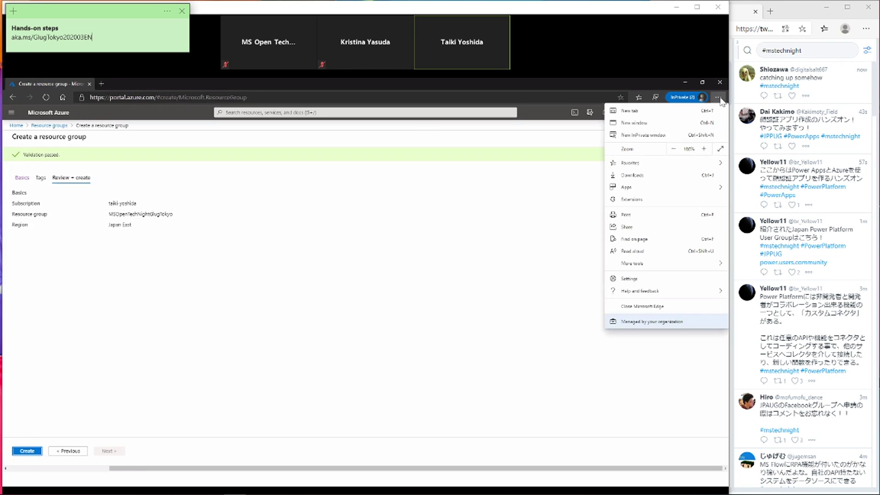
pyautogui.click(705, 148)
pyautogui.click(156, 354)
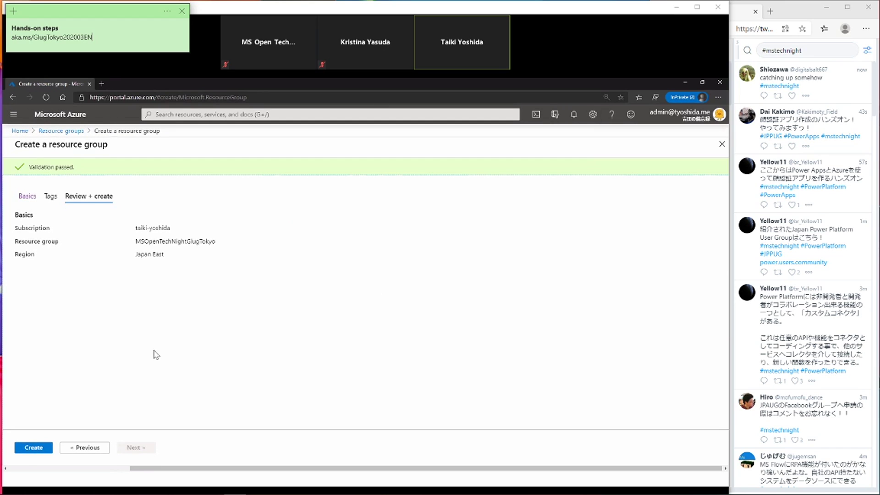
pyautogui.click(36, 448)
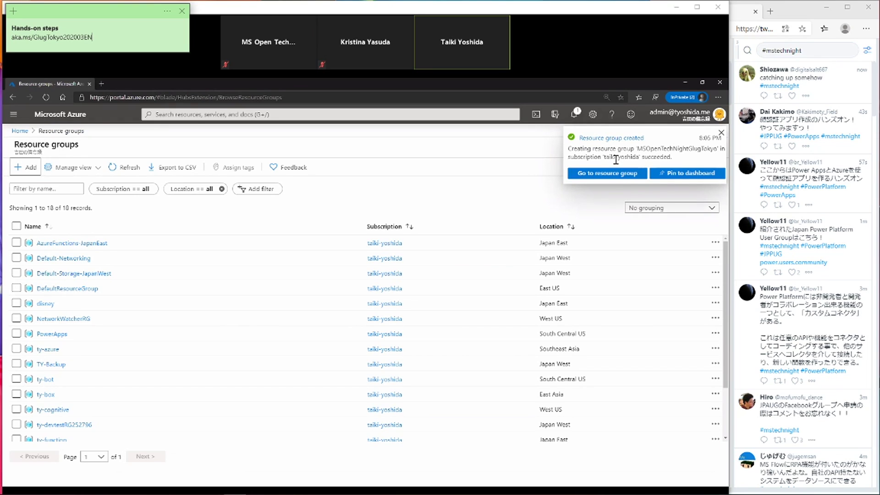
pyautogui.click(591, 174)
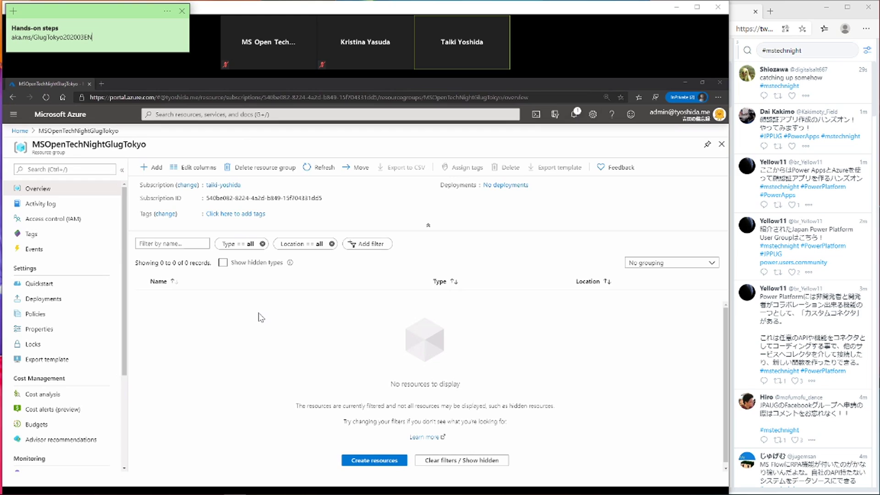
# Add a 'Storage account - blob, file, table, queue' resource found by searching the Marketplace for 'storage'.
pyautogui.click(150, 172)
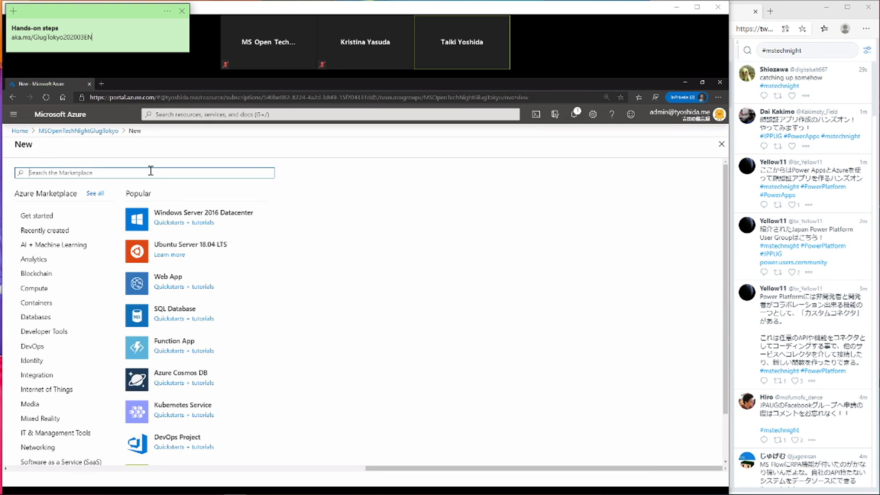
pyautogui.write('s')
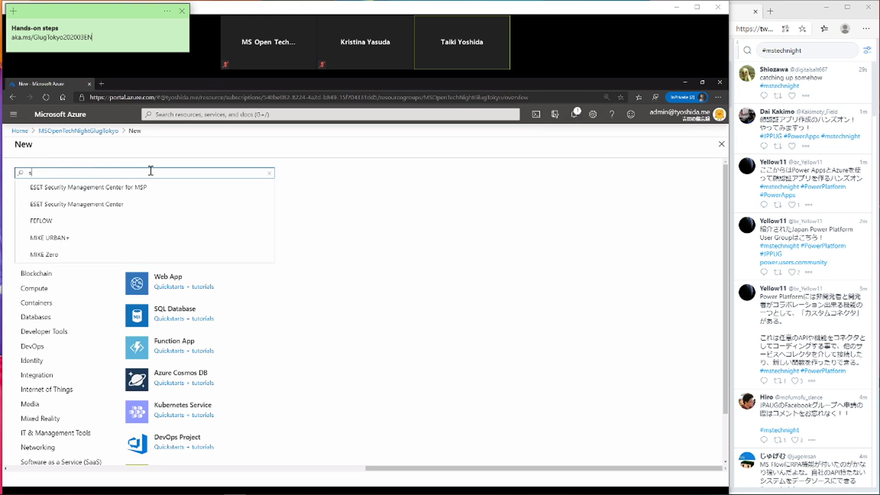
pyautogui.write('torage')
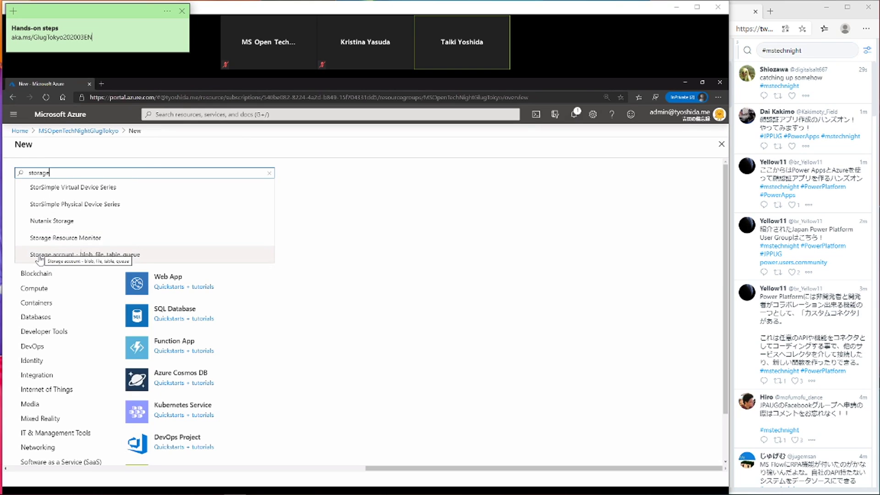
pyautogui.click(121, 256)
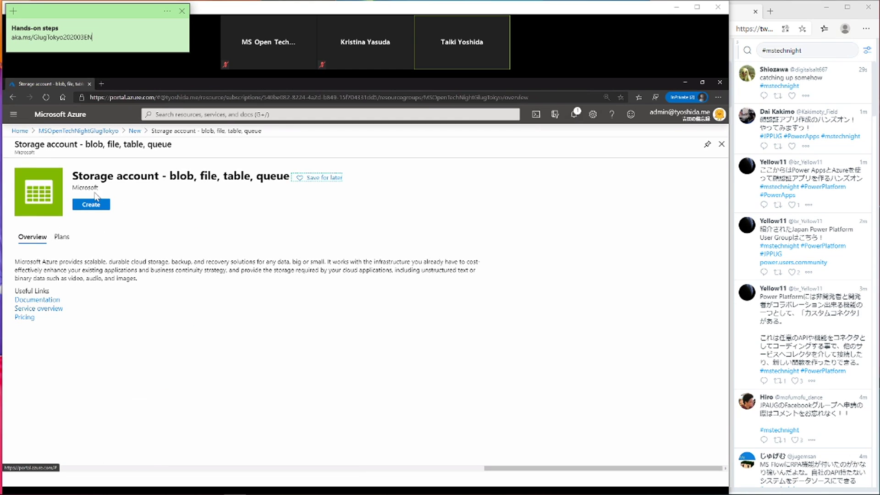
pyautogui.click(96, 205)
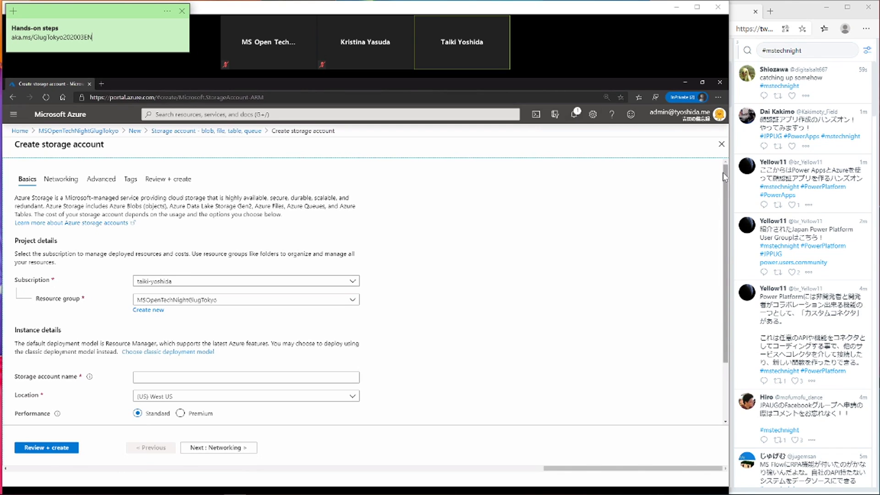
# Name the storage account msopentechdemo20200317.
pyautogui.scroll(-2, 720, 205)
pyautogui.scroll(-2, 721, 205)
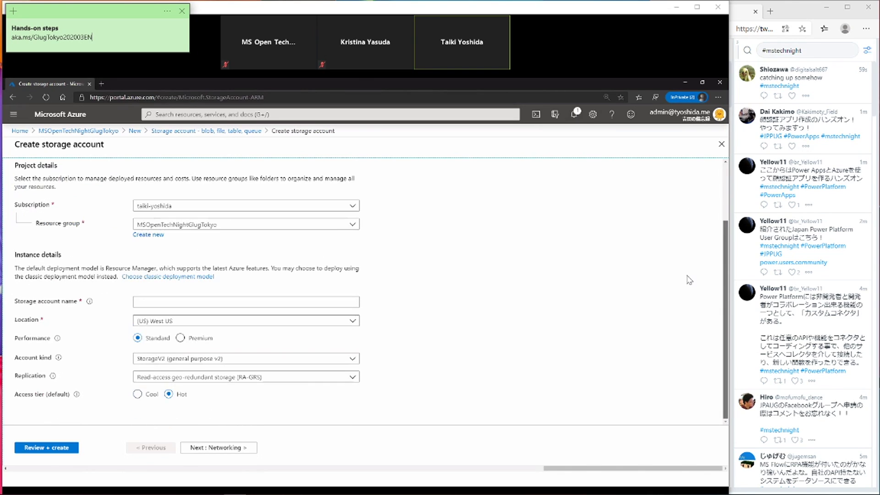
pyautogui.click(207, 303)
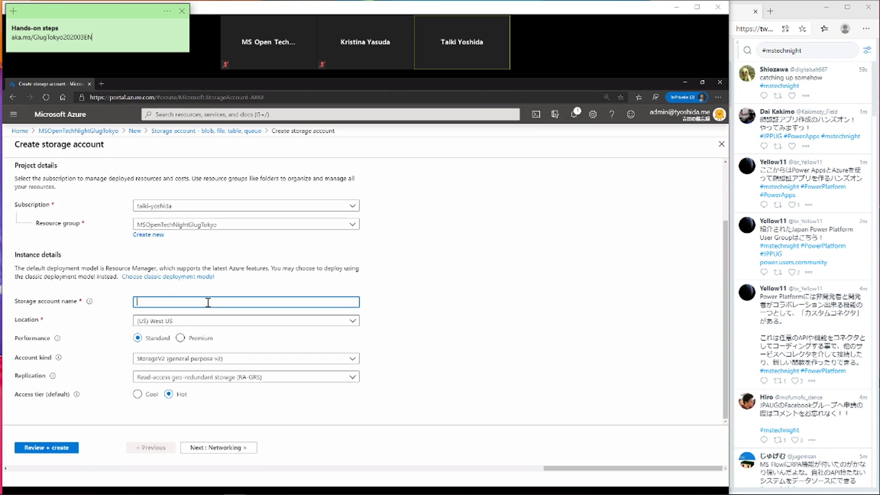
pyautogui.press('BackSpace')
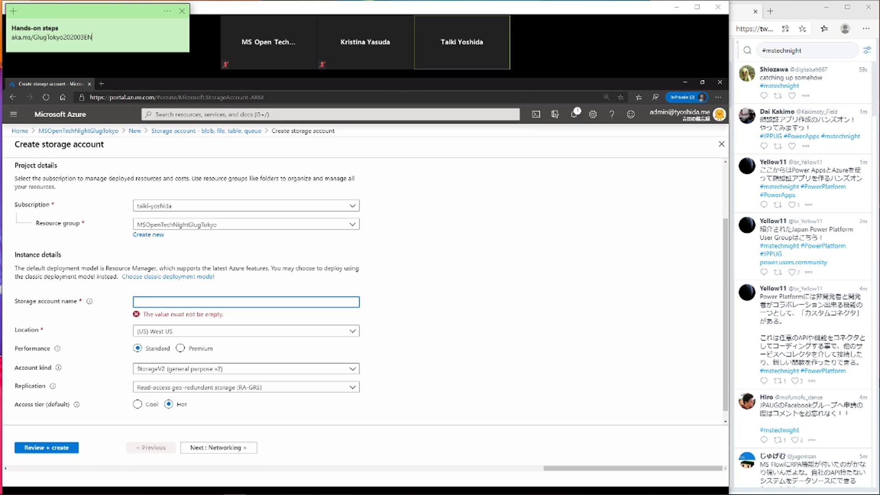
pyautogui.write('MSOpenTechDemo')
pyautogui.doubleClick(191, 305)
pyautogui.write('mstech')
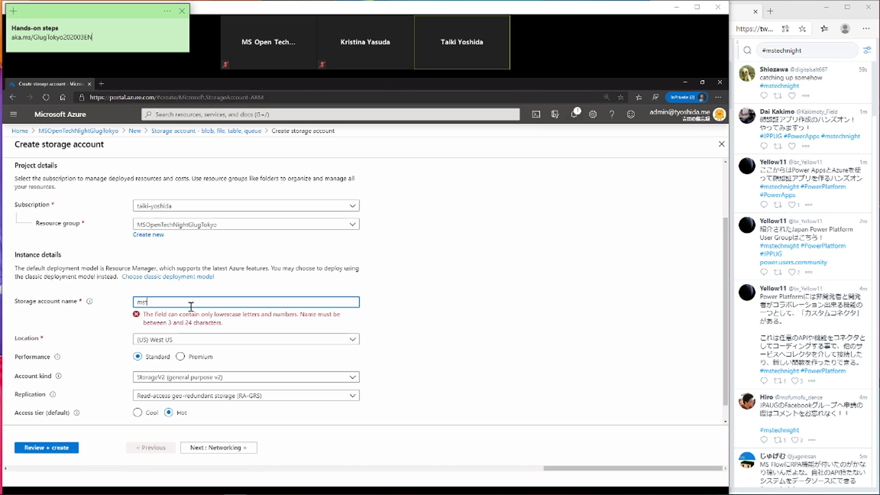
pyautogui.press('BackSpace')
pyautogui.press('BackSpace')
pyautogui.press('BackSpace')
pyautogui.press('BackSpace')
pyautogui.write('open')
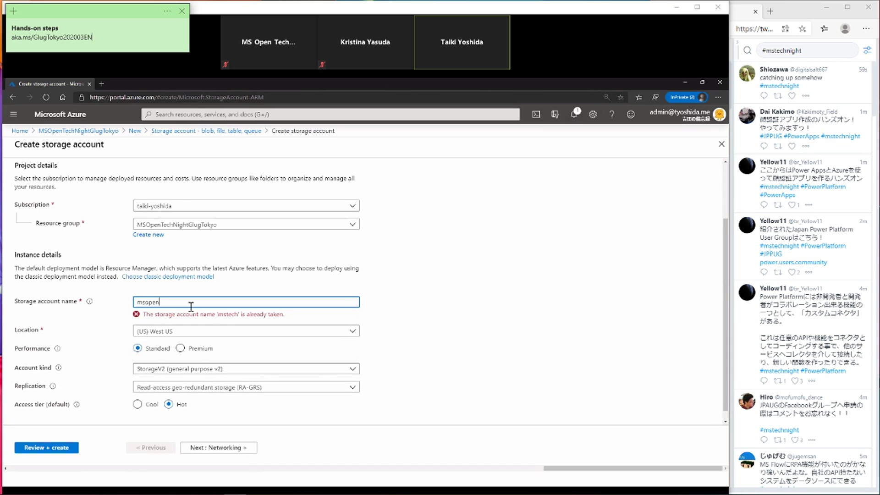
pyautogui.write('techdemo')
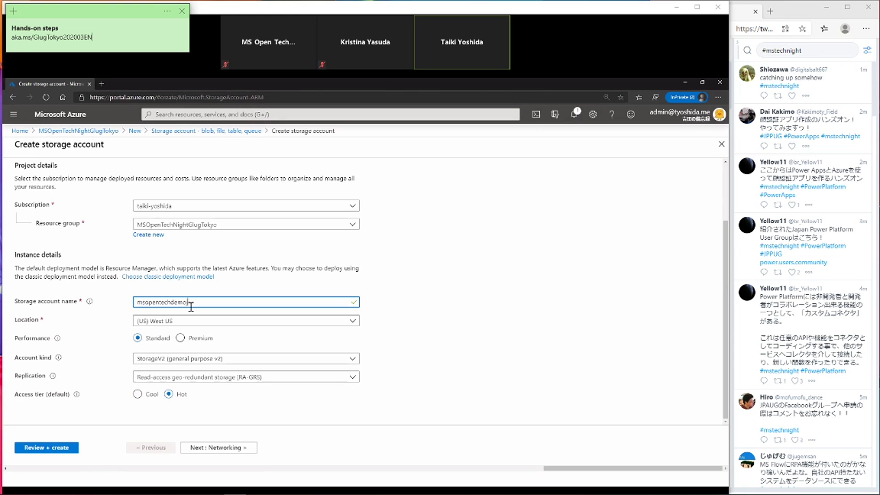
pyautogui.write('20200317')
pyautogui.click(118, 324)
pyautogui.click(194, 299)
pyautogui.moveTo(269, 300); pyautogui.dragTo(132, 299)
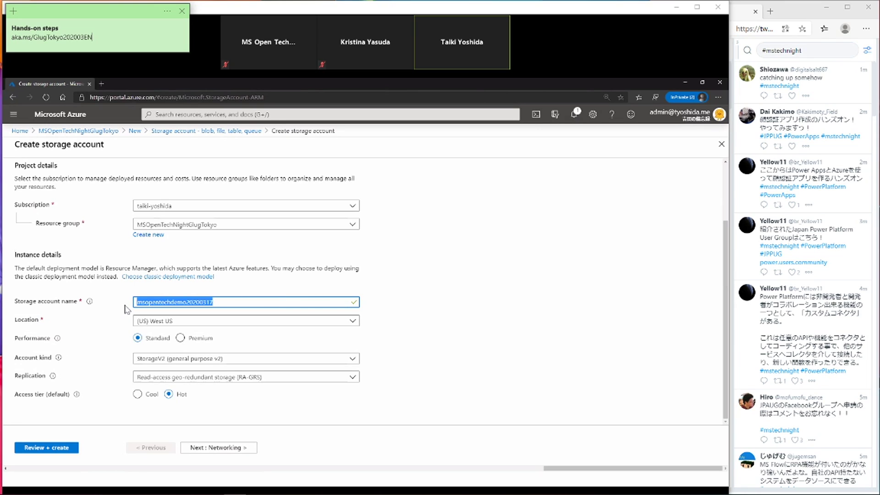
pyautogui.click(128, 308)
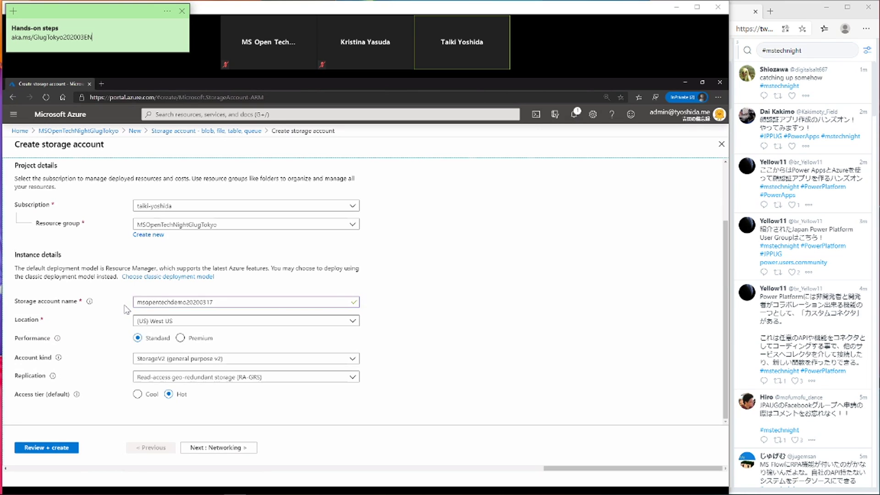
# Set location to Japan East, keep locally-redundant (LRS) replication, and choose the Cool access tier.
pyautogui.click(165, 324)
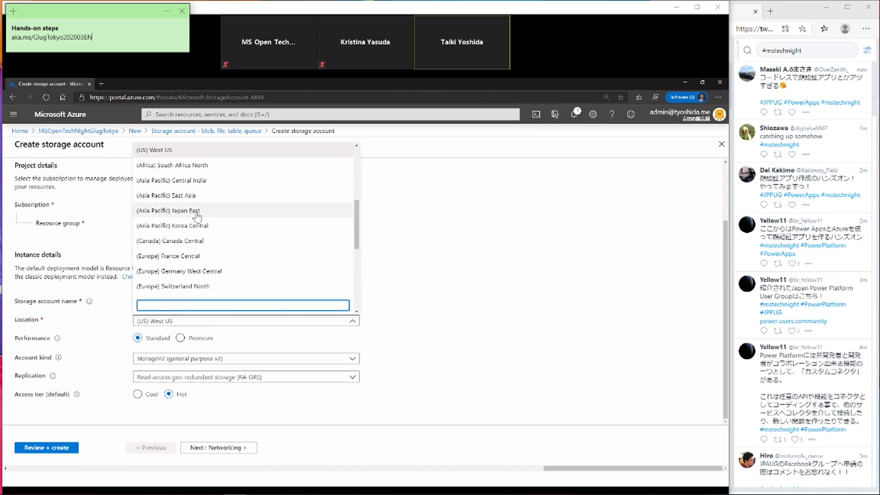
pyautogui.click(197, 213)
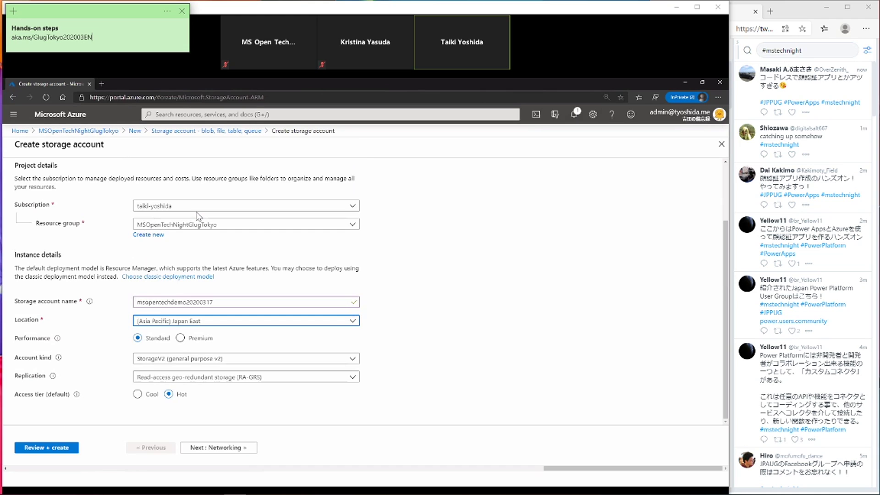
pyautogui.click(137, 339)
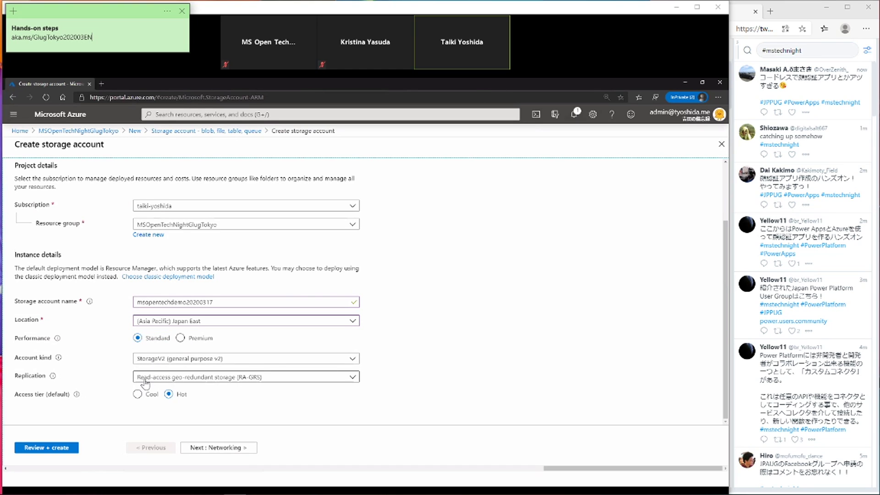
pyautogui.click(167, 377)
pyautogui.click(172, 289)
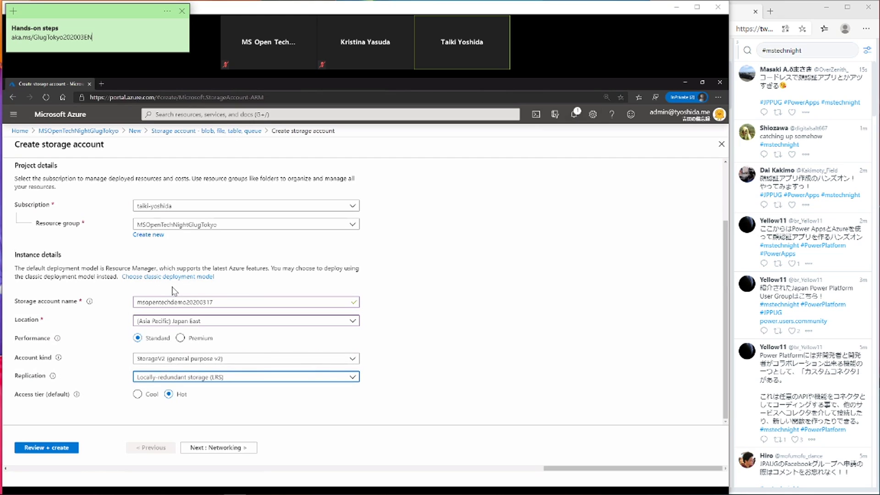
pyautogui.click(146, 379)
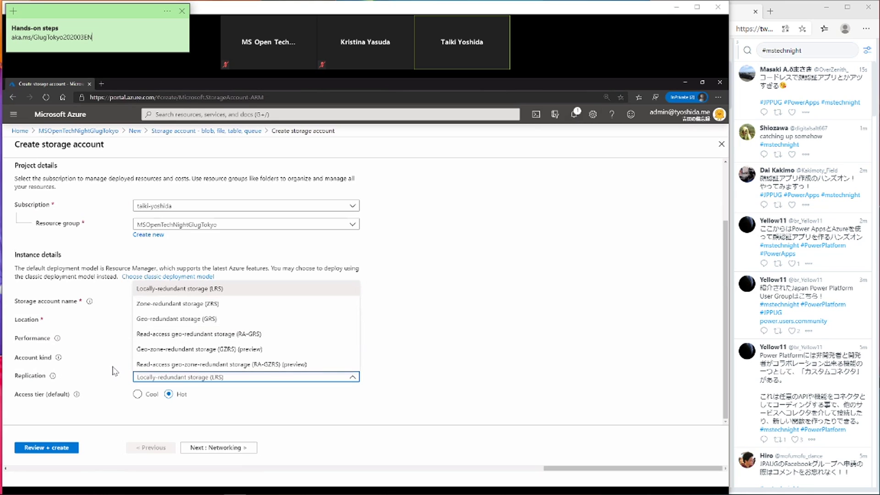
pyautogui.click(169, 378)
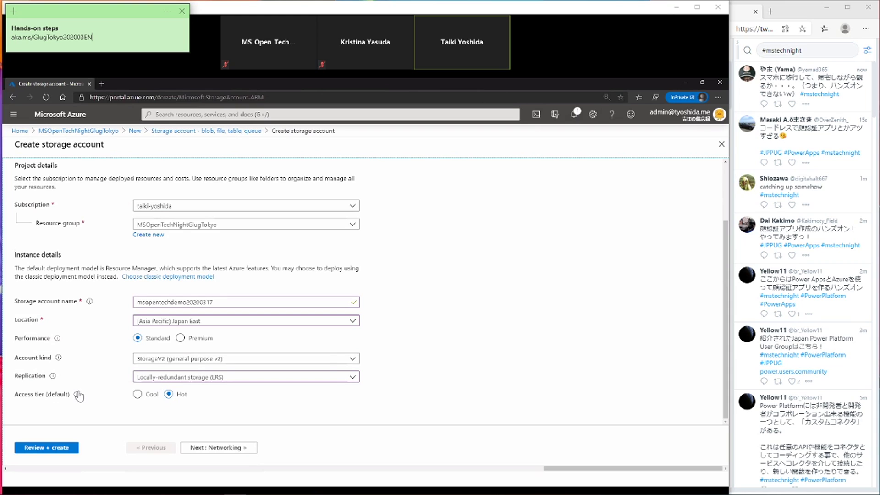
pyautogui.click(137, 394)
# Review the msopentechdemo20200317 settings and create the storage account once validation passes.
pyautogui.click(47, 449)
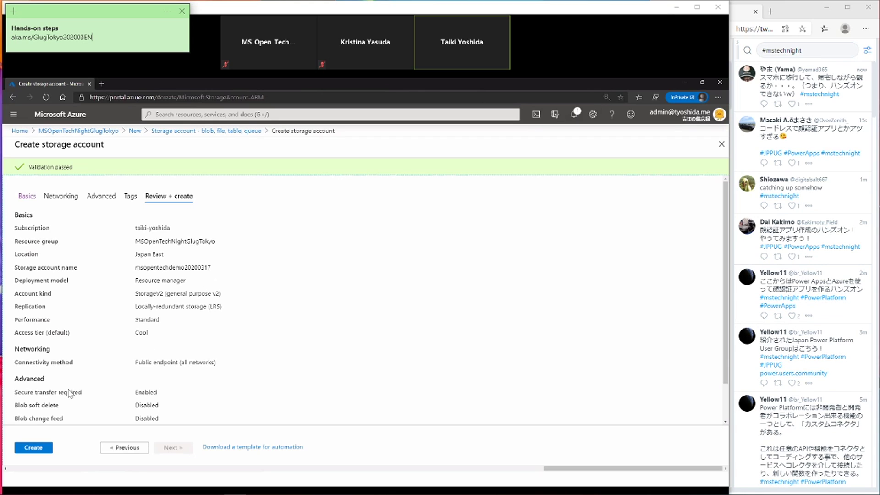
pyautogui.click(31, 451)
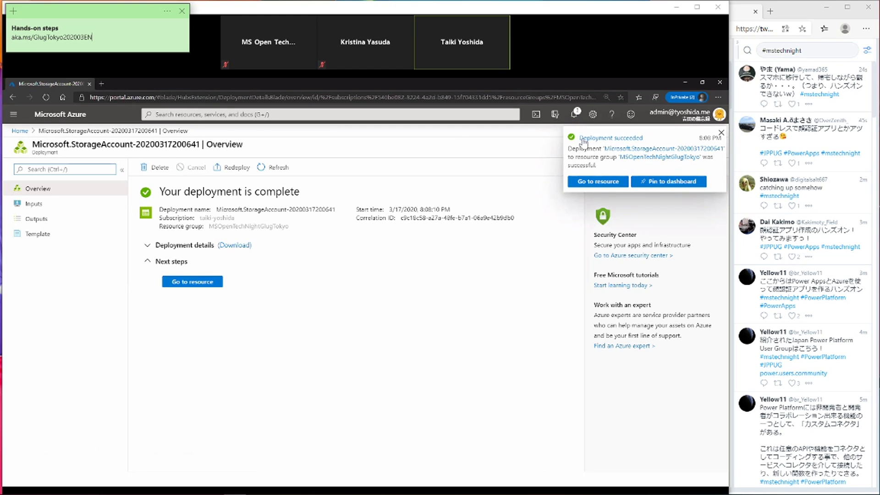
# Open the deployed storage account's Containers and add a private container named photo.
pyautogui.click(588, 185)
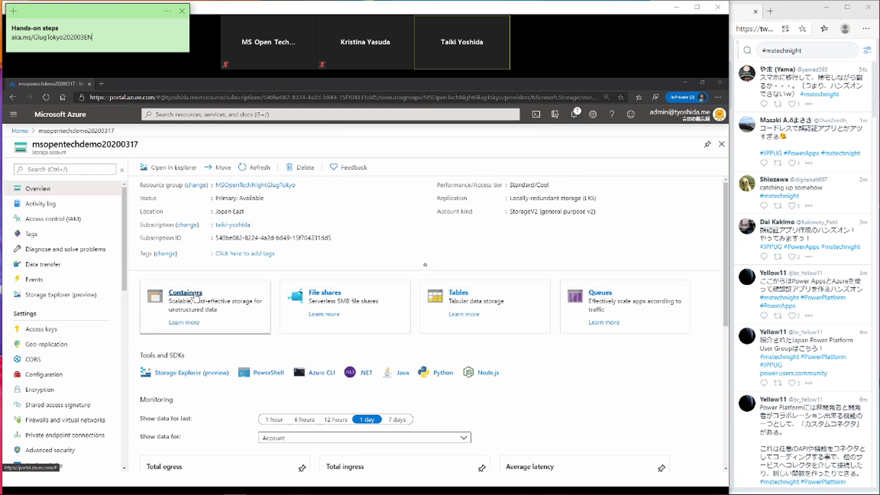
pyautogui.click(195, 296)
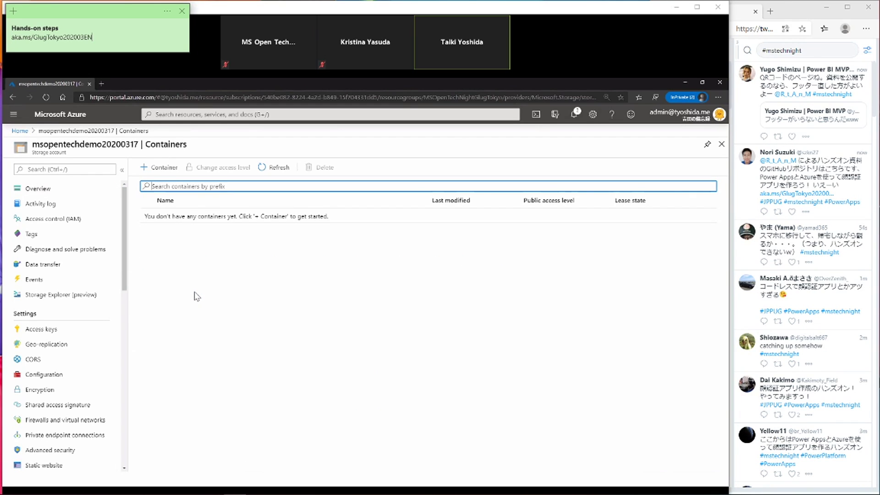
pyautogui.write('x')
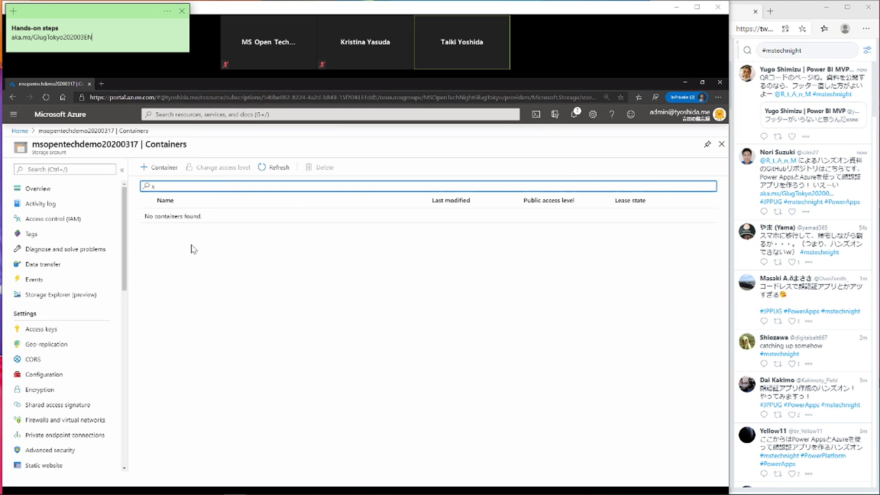
pyautogui.press('BackSpace')
pyautogui.click(160, 167)
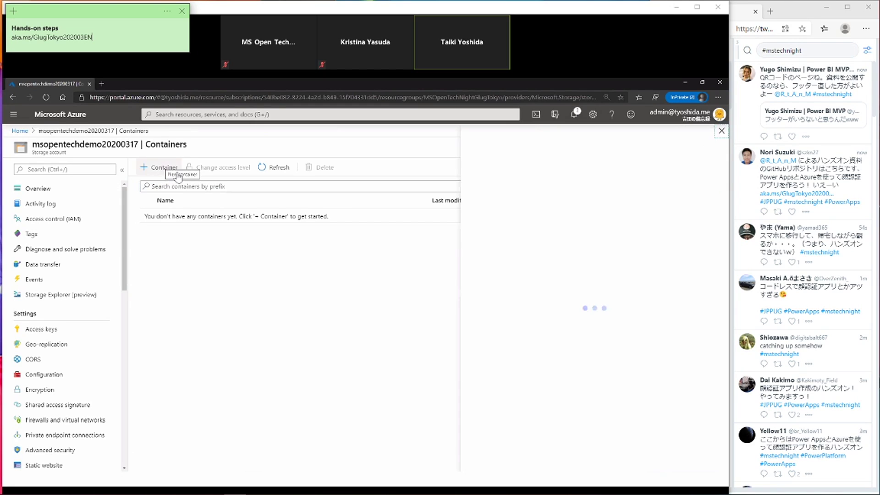
pyautogui.click(605, 165)
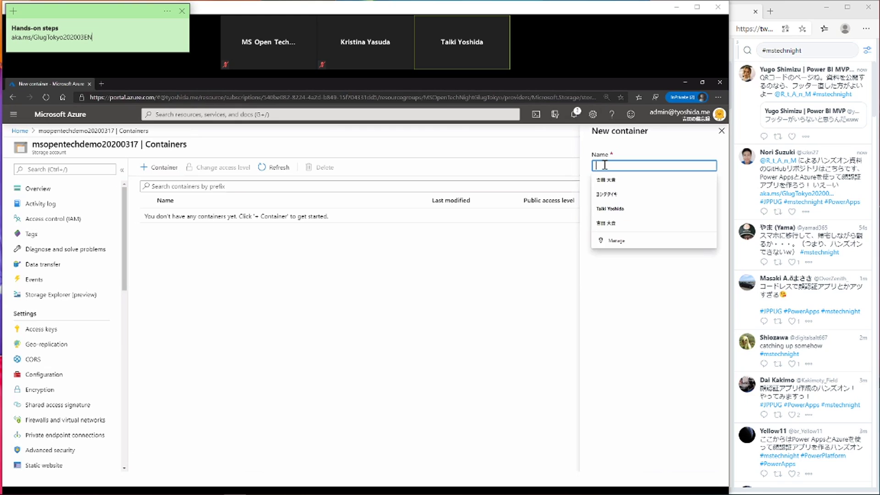
pyautogui.write('photo')
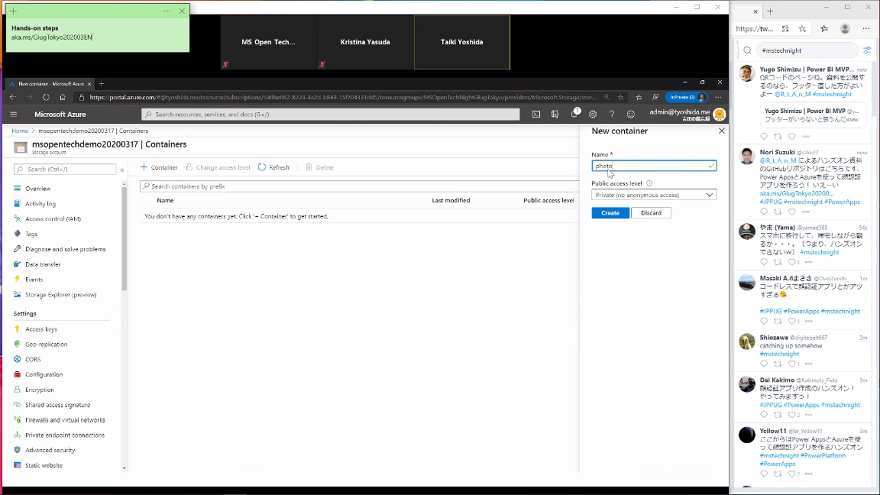
pyautogui.click(611, 175)
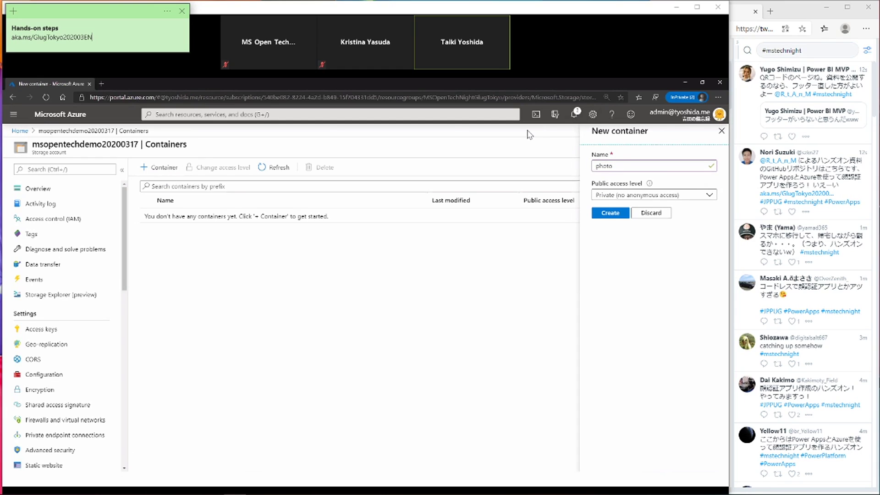
pyautogui.click(610, 213)
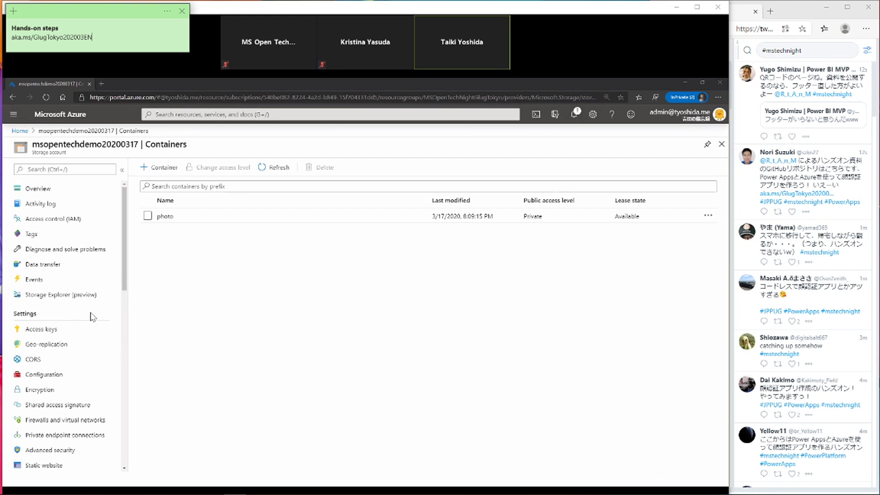
# Open Access keys and copy the storage account name msopentechdemo20200317.
pyautogui.click(52, 332)
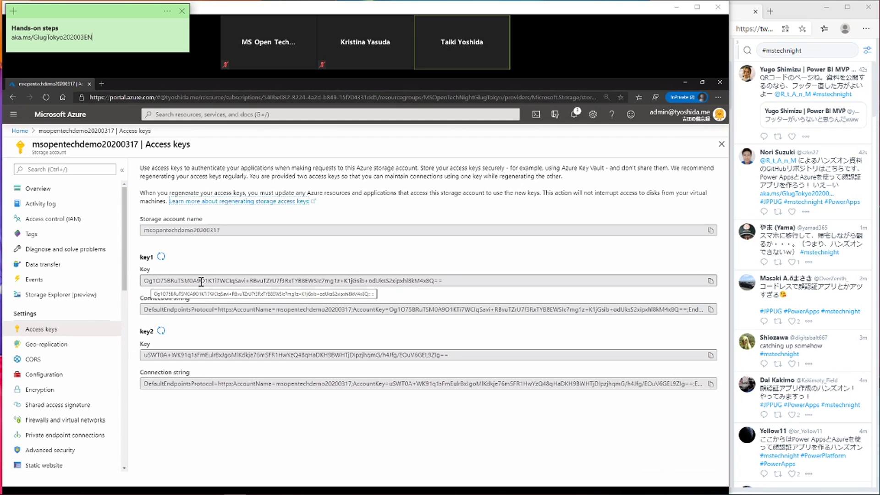
pyautogui.moveTo(229, 230); pyautogui.dragTo(134, 233)
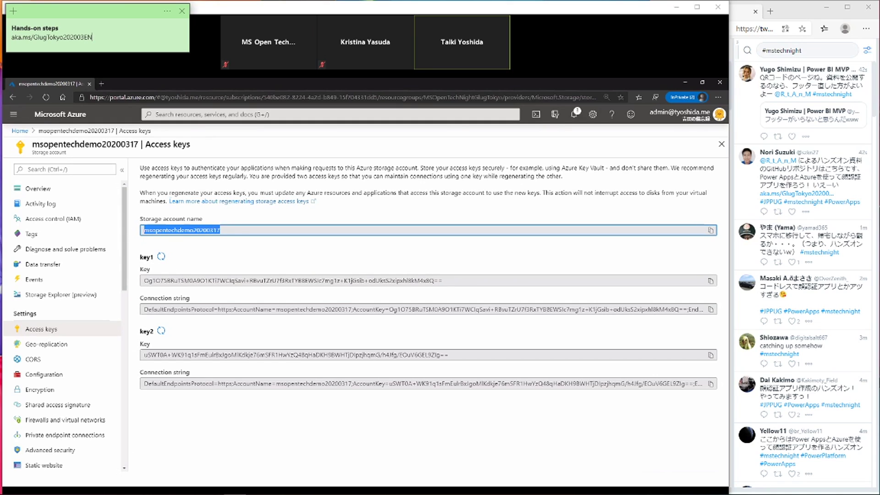
pyautogui.hotkey('alt', 'Tab')
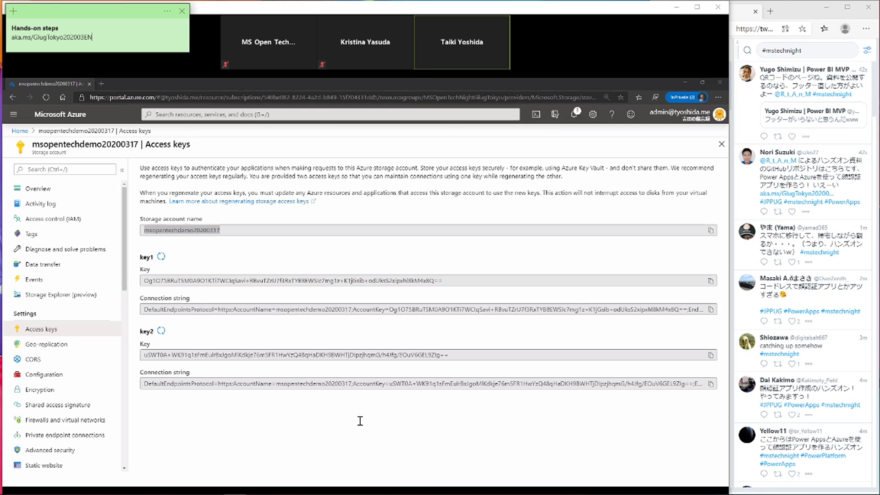
pyautogui.click(260, 270)
# Select and copy the full key1 value from the Access keys page.
pyautogui.moveTo(146, 279); pyautogui.dragTo(456, 284)
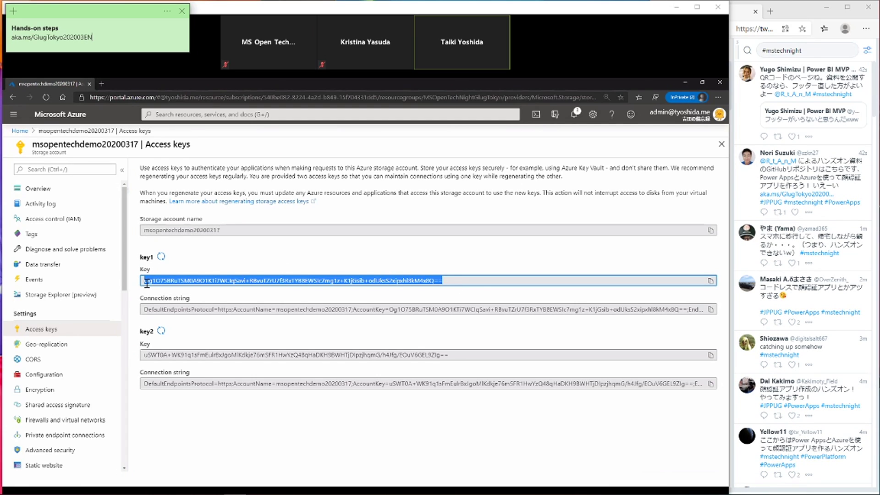
pyautogui.moveTo(147, 280); pyautogui.dragTo(444, 281)
pyautogui.hotkey('alt', 'Tab')
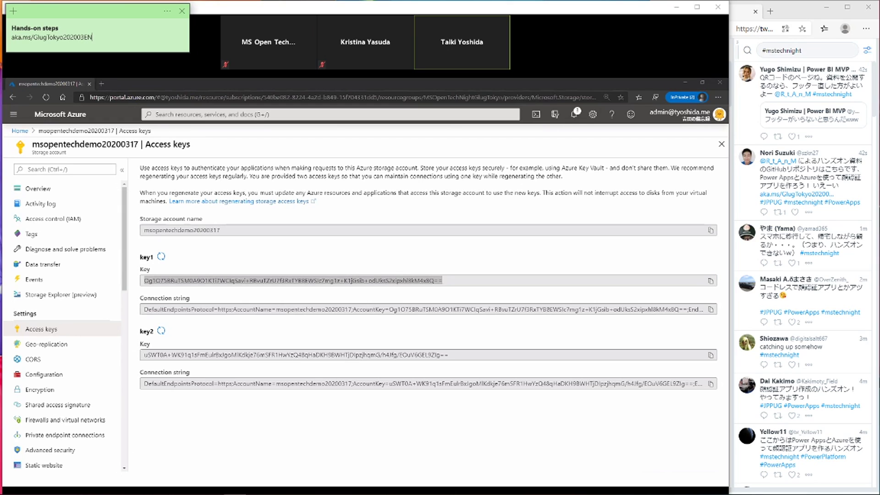
pyautogui.click(445, 264)
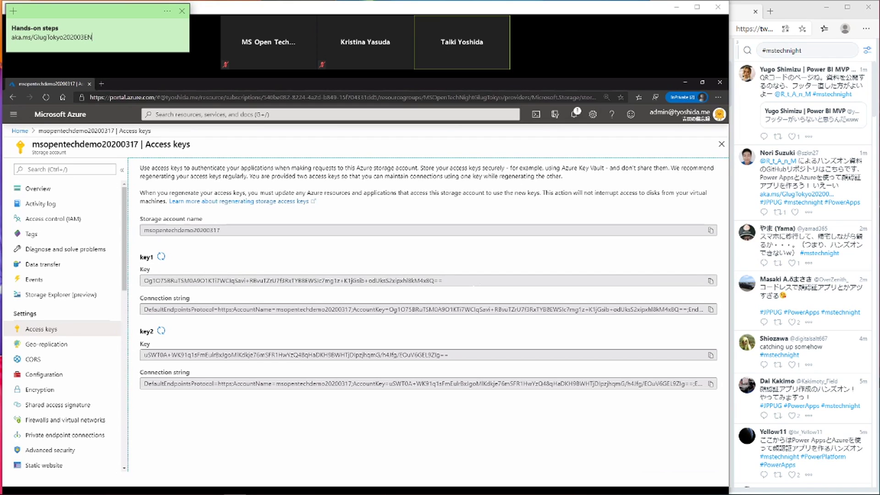
pyautogui.hotkey('alt', 'Tab')
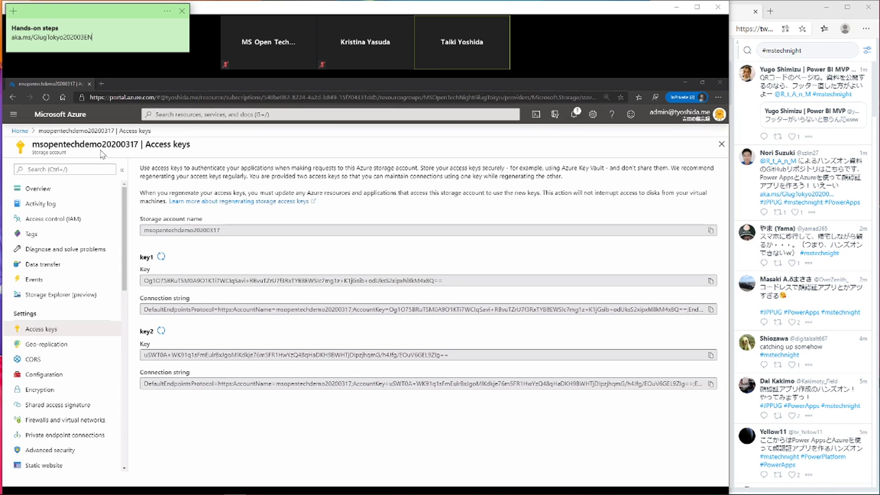
# From Home, open MSOpenTechNightGlugTokyo, search the Marketplace for 'face', and create a Face resource.
pyautogui.click(19, 131)
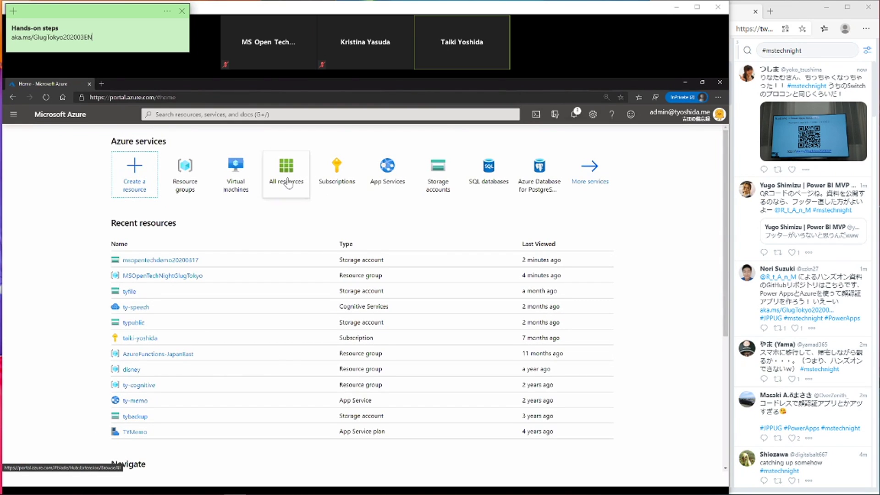
pyautogui.click(179, 276)
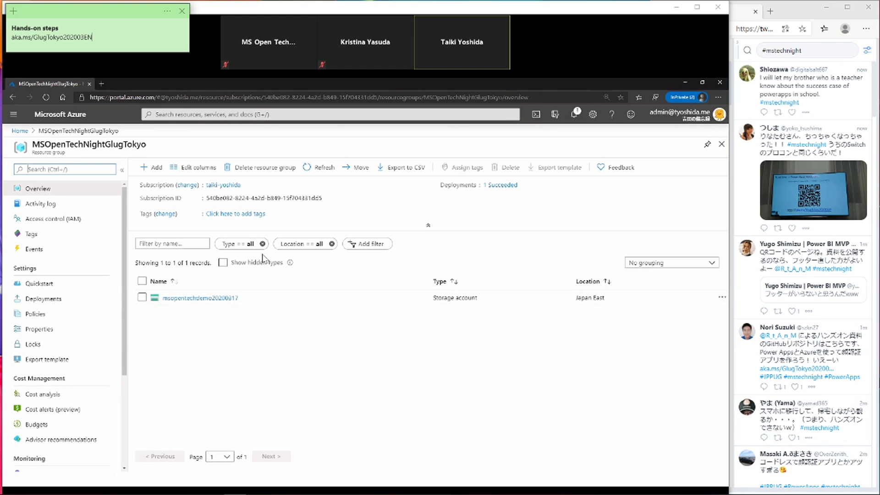
pyautogui.click(156, 168)
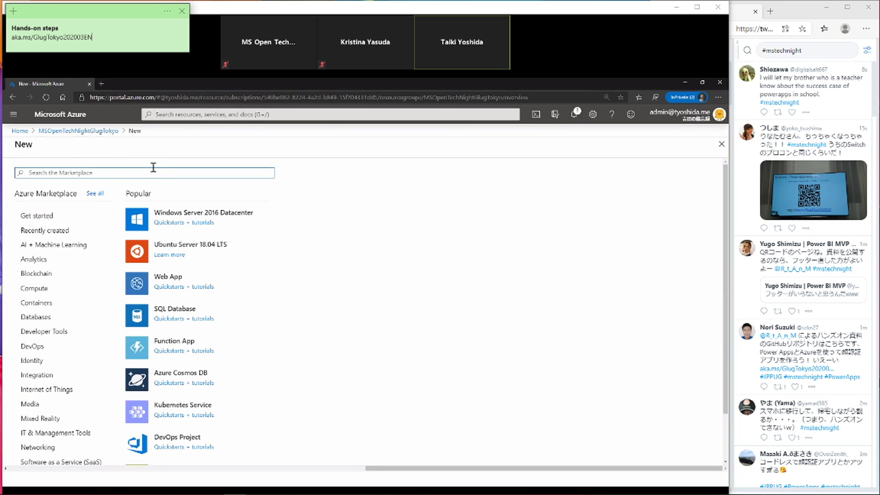
pyautogui.write('face')
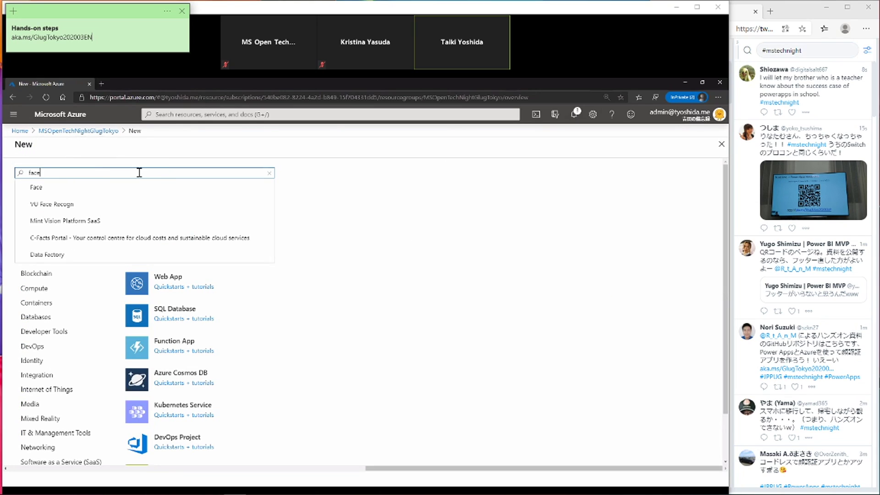
pyautogui.click(37, 187)
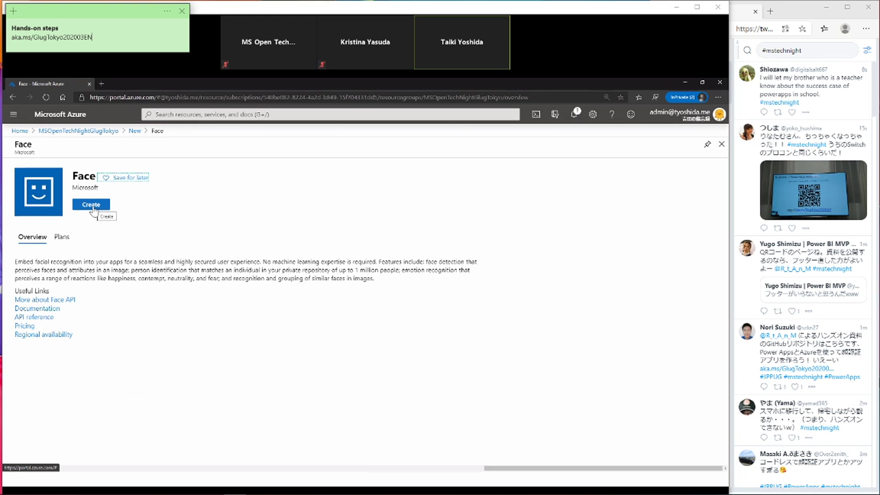
pyautogui.click(94, 209)
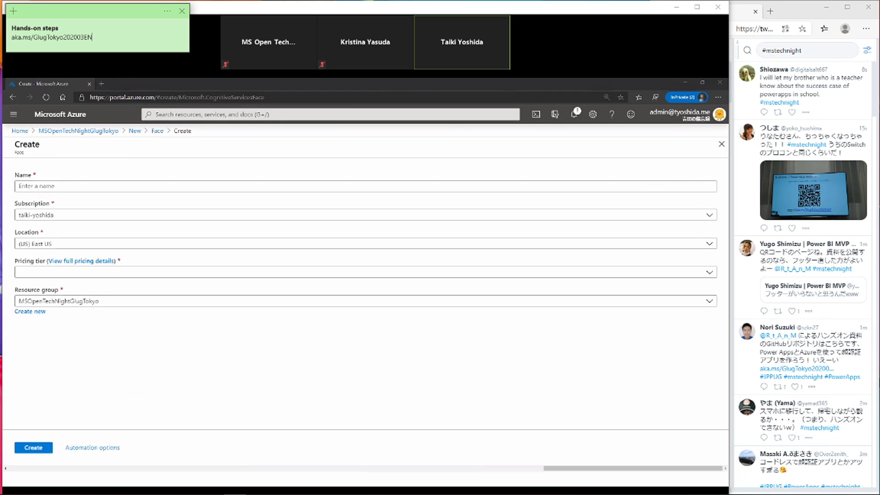
# Name the Face resource msopentechnightdemo, in (Asia Pacific) Japan East, on the F0 pricing tier.
pyautogui.click(78, 186)
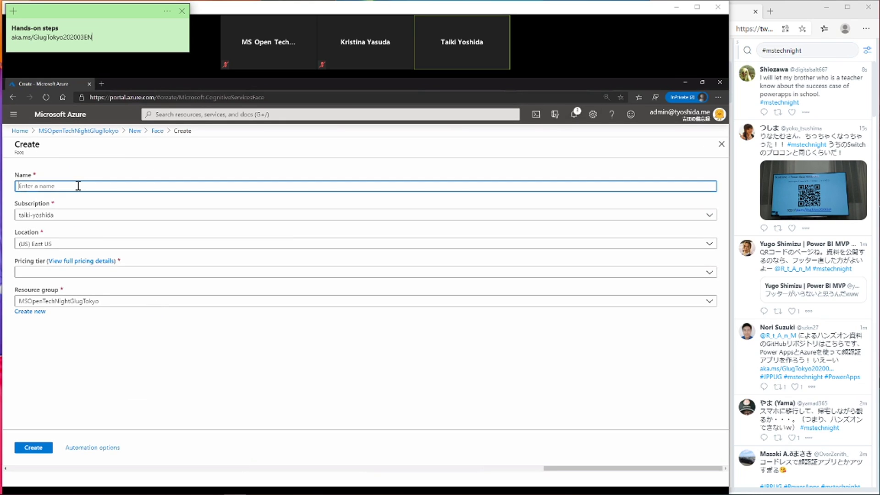
pyautogui.write('msopentechnightdemo')
pyautogui.click(48, 244)
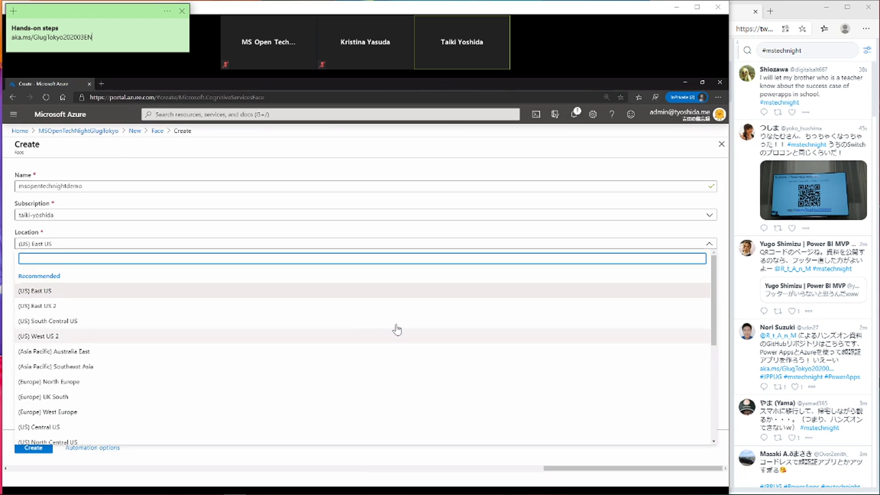
pyautogui.moveTo(718, 278); pyautogui.dragTo(718, 325)
pyautogui.scroll(-5, 340, 324)
pyautogui.click(177, 356)
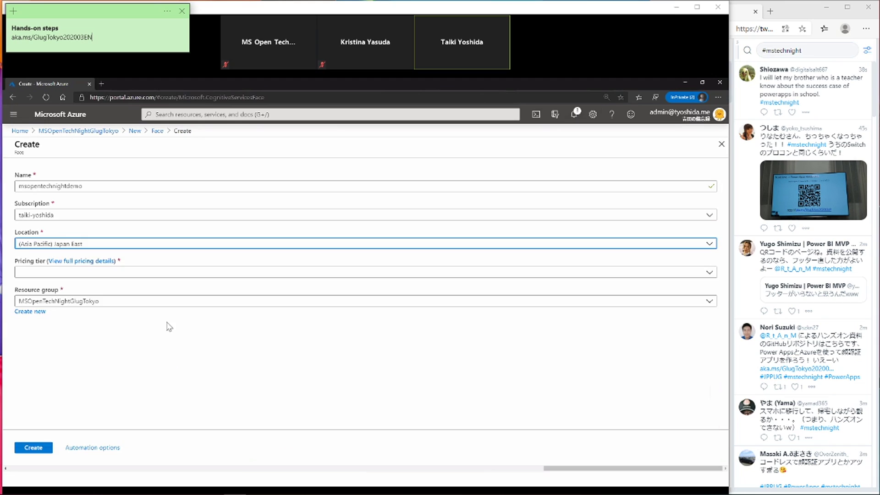
pyautogui.click(35, 274)
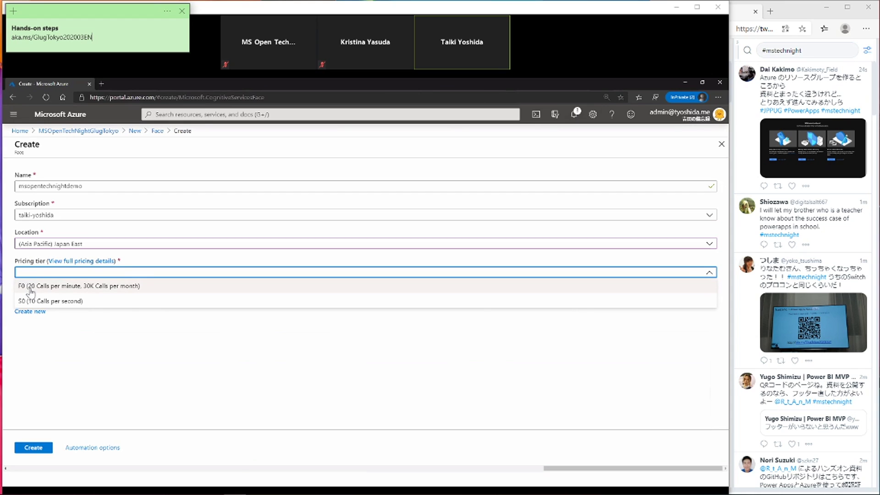
pyautogui.click(30, 288)
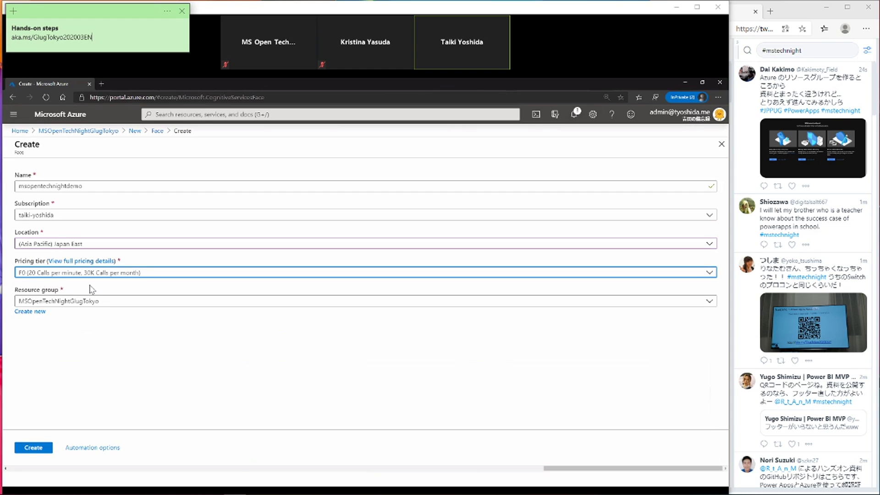
# Create the Face resource, open it, and copy the Key1 API key from its Quick start page.
pyautogui.click(32, 448)
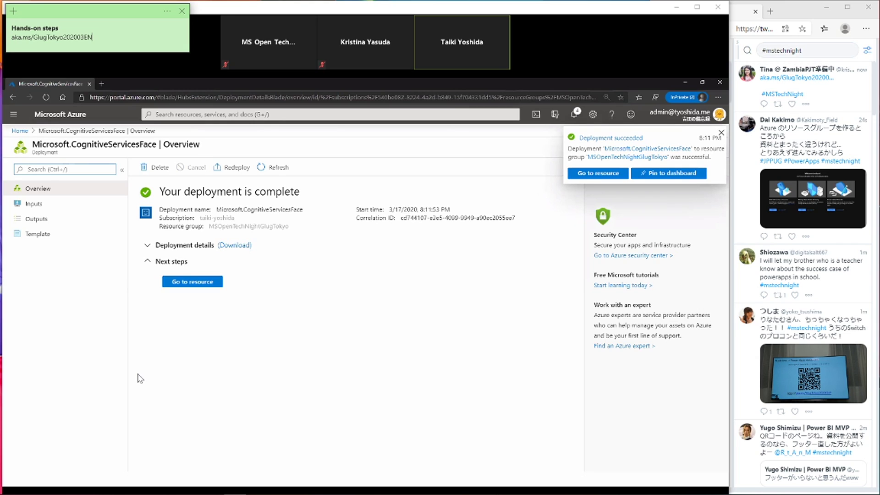
pyautogui.click(590, 176)
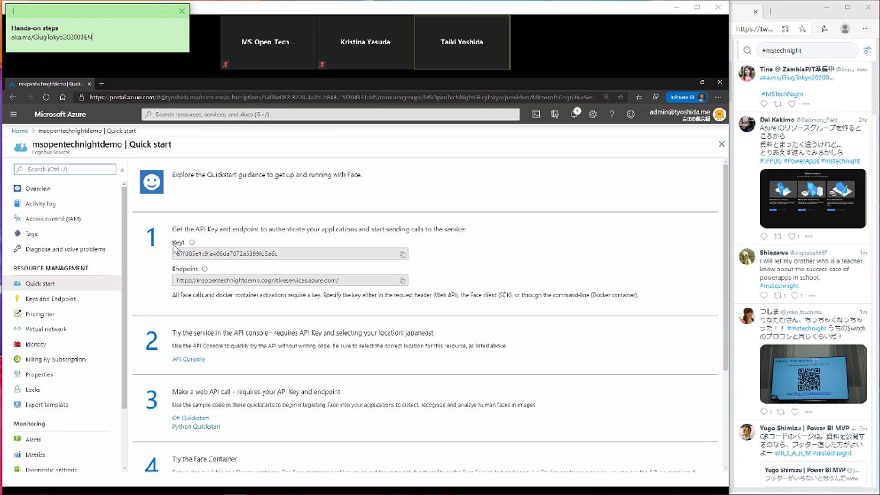
pyautogui.moveTo(281, 254); pyautogui.dragTo(166, 254)
pyautogui.click(154, 292)
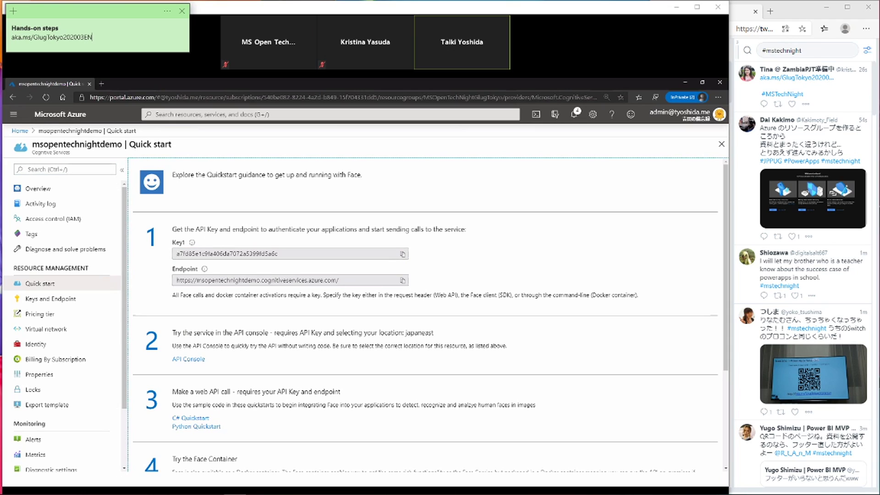
pyautogui.hotkey('alt', 'Tab')
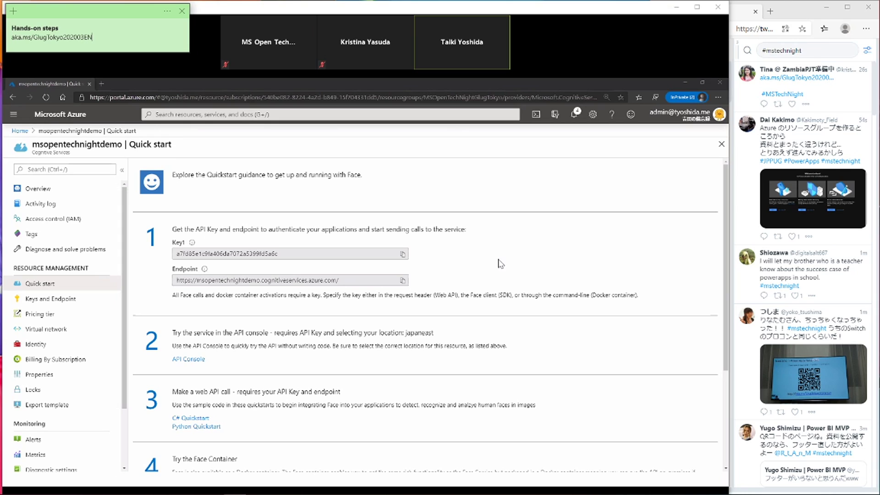
pyautogui.click(317, 258)
# Go to office.com in a new tab and launch Power Apps from the Office home page.
pyautogui.click(101, 84)
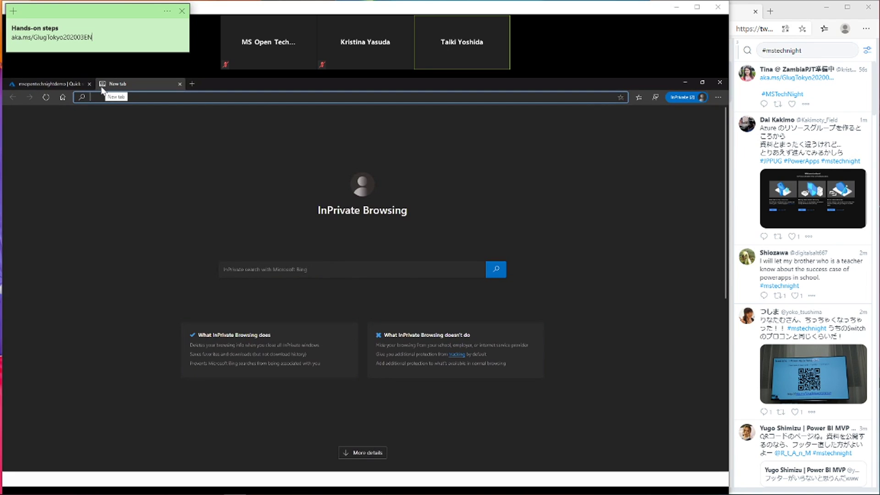
pyautogui.write('office.com')
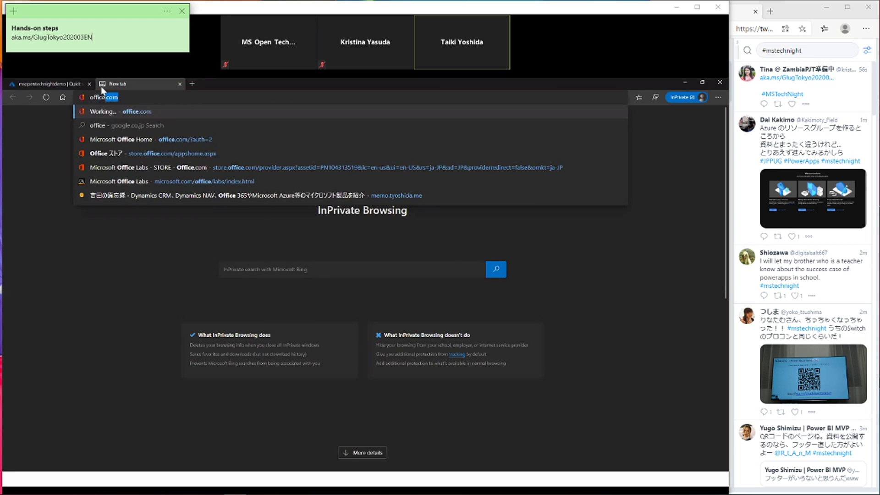
pyautogui.press('Return')
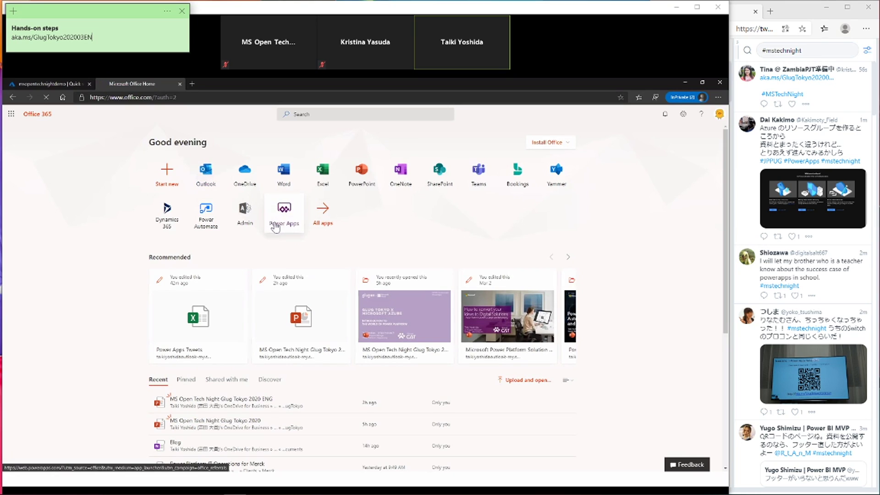
pyautogui.click(275, 225)
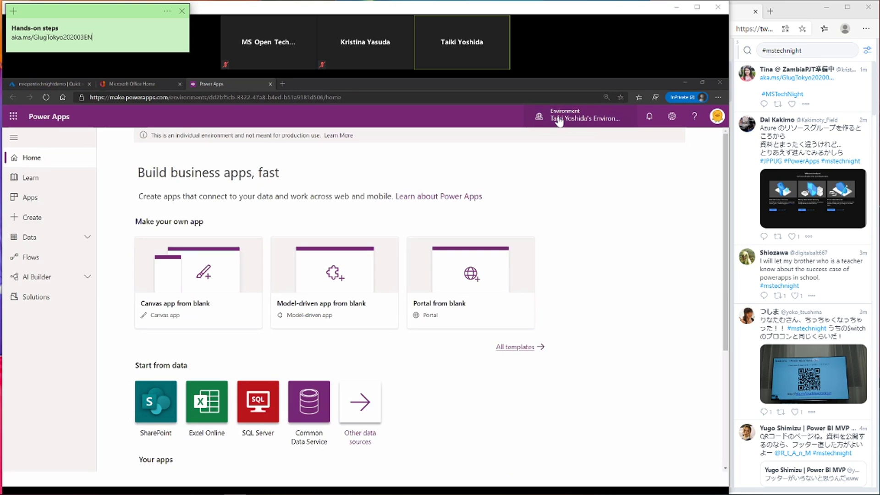
pyautogui.click(374, 152)
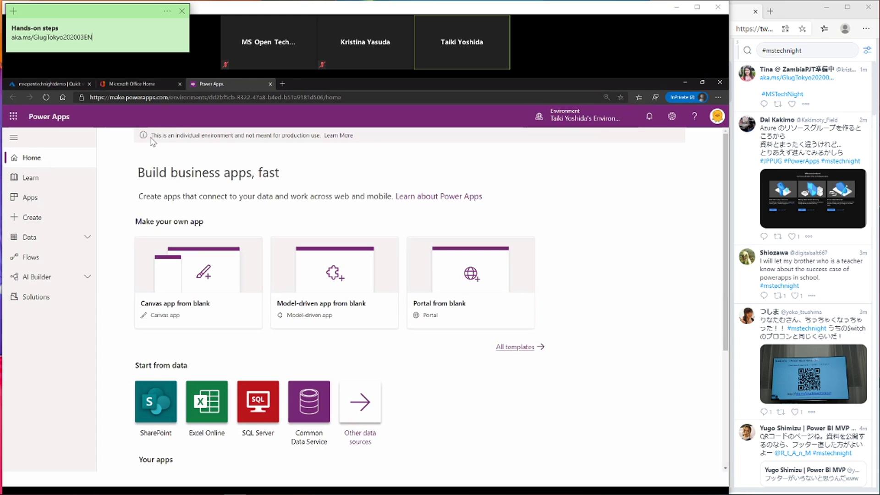
pyautogui.moveTo(154, 135); pyautogui.dragTo(360, 139)
pyautogui.click(356, 143)
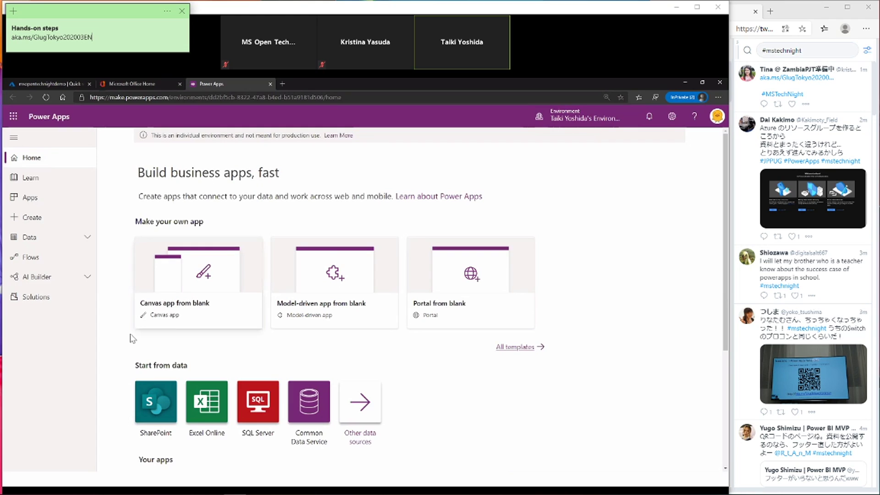
pyautogui.hotkey('alt', 'Tab')
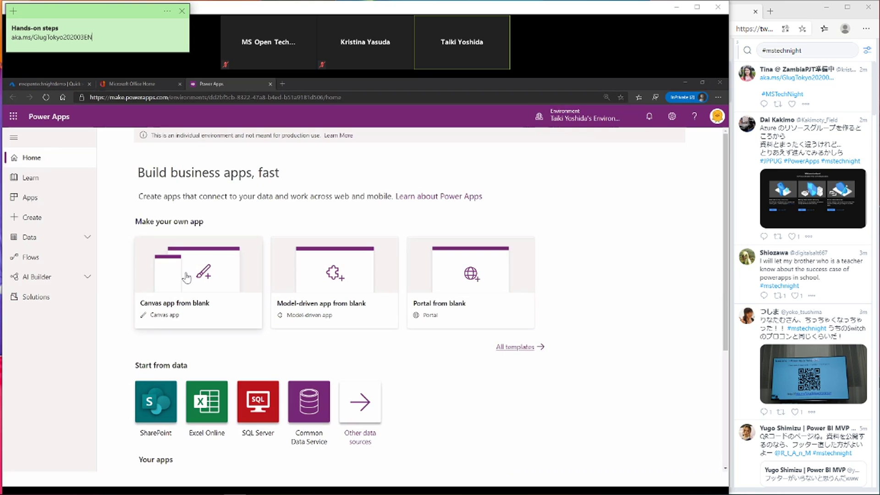
# Create a blank canvas app named 'Facial Recognition App' in Phone format.
pyautogui.click(225, 308)
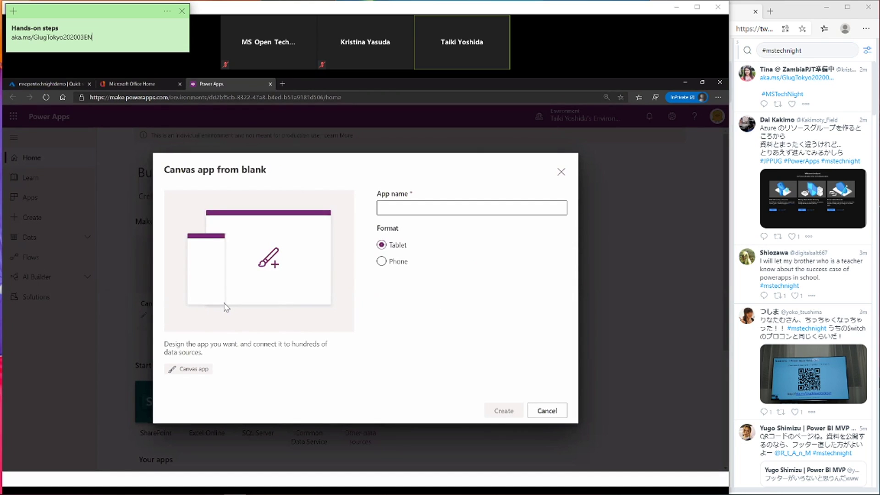
pyautogui.click(436, 207)
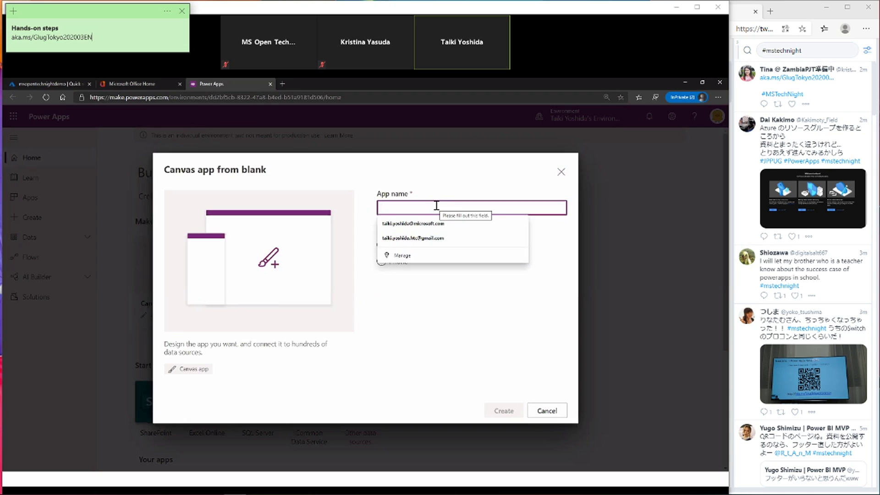
pyautogui.click(416, 275)
pyautogui.click(416, 207)
pyautogui.write('Facial Recognition App')
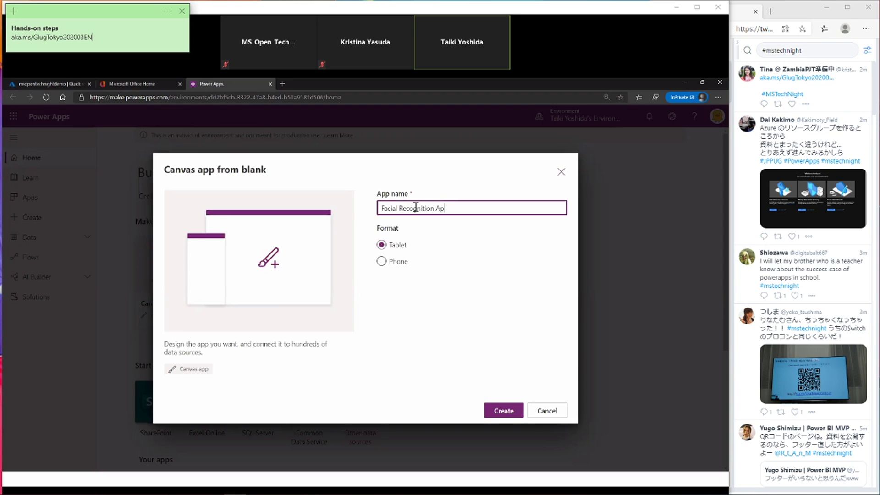
pyautogui.click(381, 261)
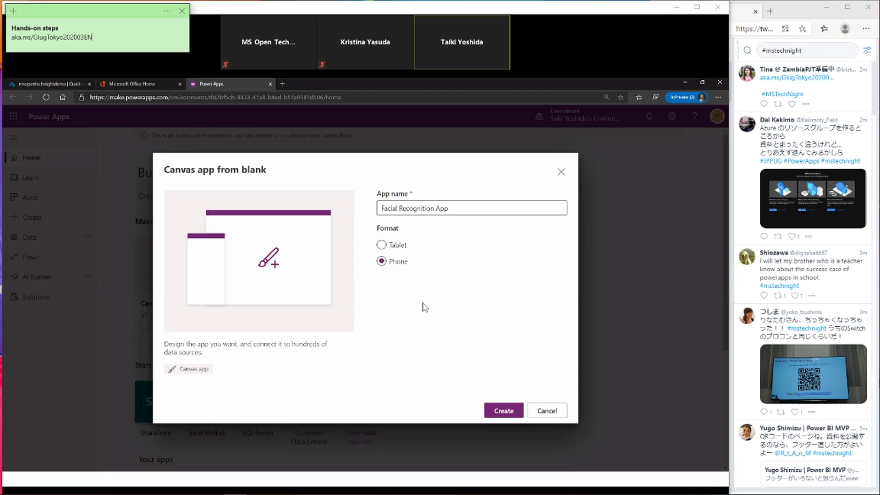
pyautogui.click(382, 247)
pyautogui.click(382, 261)
pyautogui.click(503, 411)
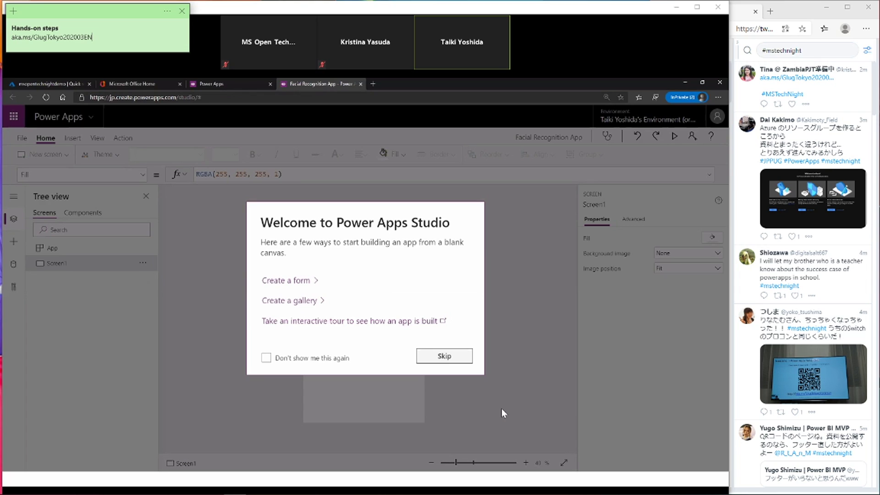
# Skip the welcome dialog, then inspect Screen1's Fill formula RGBA(255, 255, 255, 1) and the function list.
pyautogui.click(426, 358)
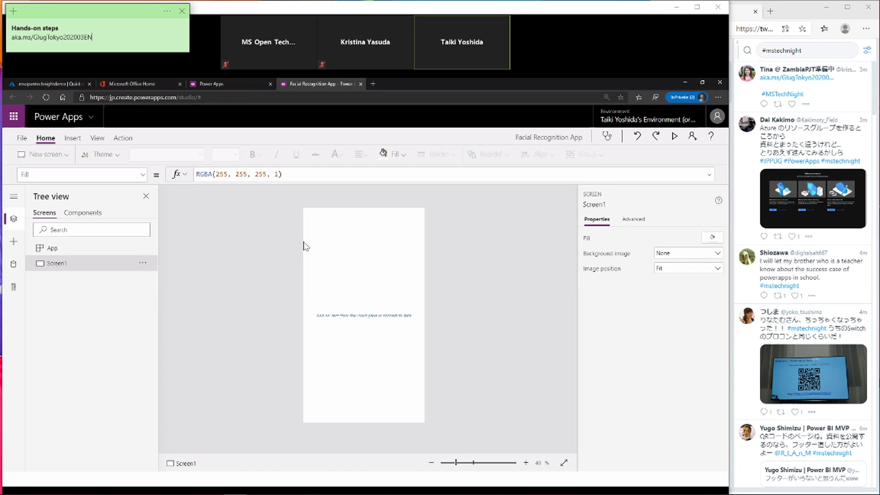
pyautogui.click(200, 175)
pyautogui.click(198, 176)
pyautogui.click(239, 174)
pyautogui.click(282, 174)
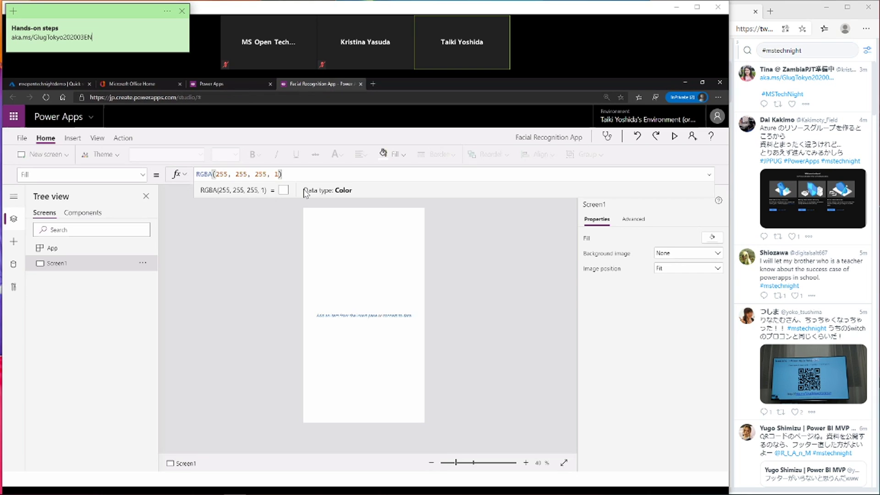
pyautogui.click(179, 174)
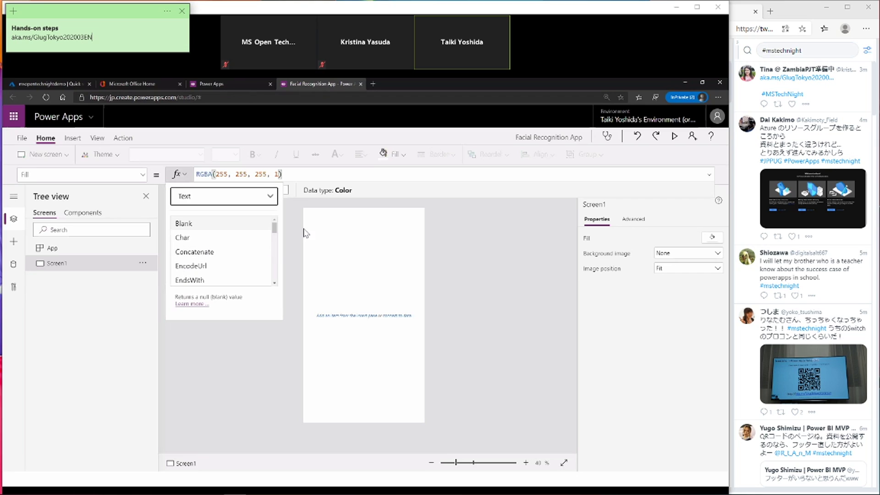
pyautogui.click(316, 257)
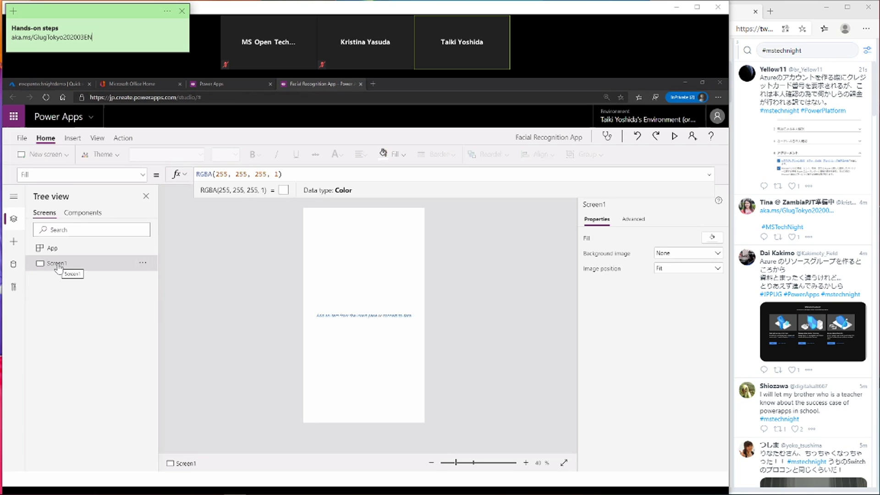
# Rename Screen1 to PersongroupAddScreen from its Tree view options.
pyautogui.click(141, 265)
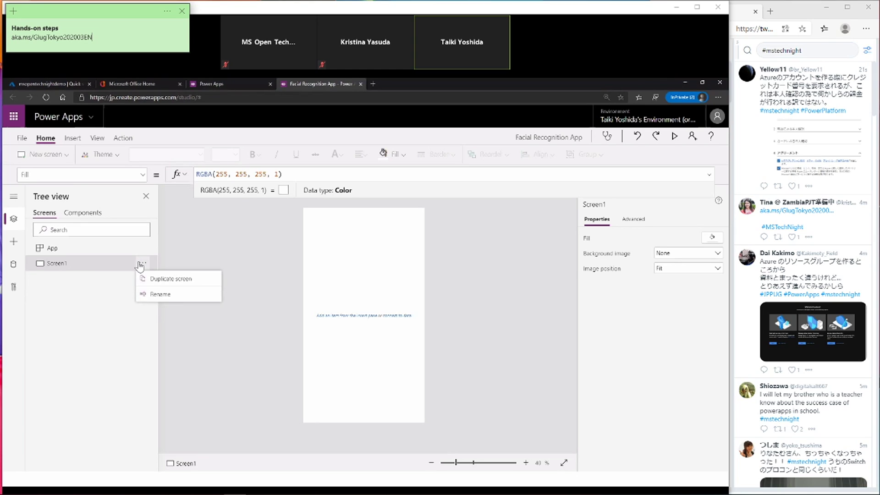
pyautogui.click(160, 294)
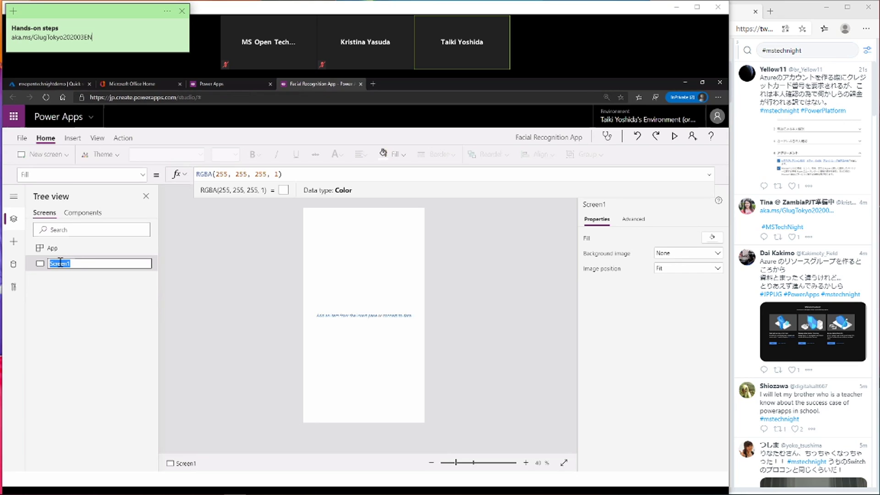
pyautogui.write('PersongroupAddScreen')
pyautogui.press('Return')
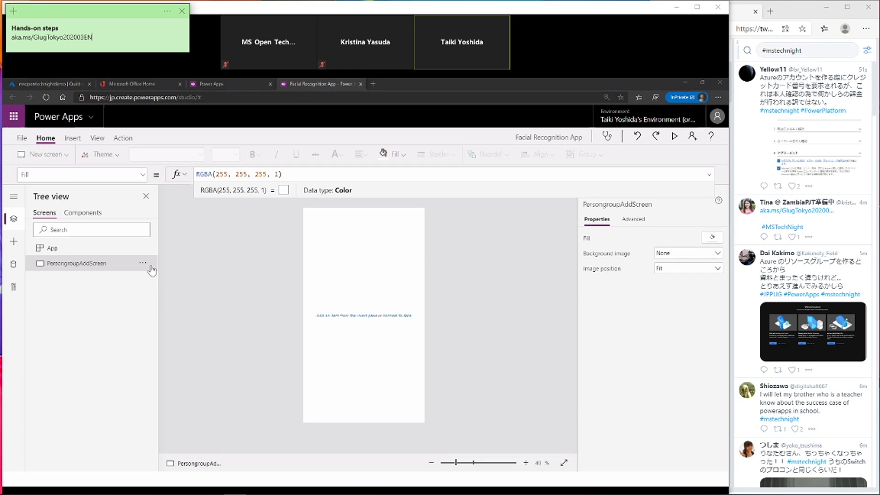
pyautogui.doubleClick(97, 263)
pyautogui.moveTo(94, 263); pyautogui.dragTo(123, 263)
pyautogui.click(96, 290)
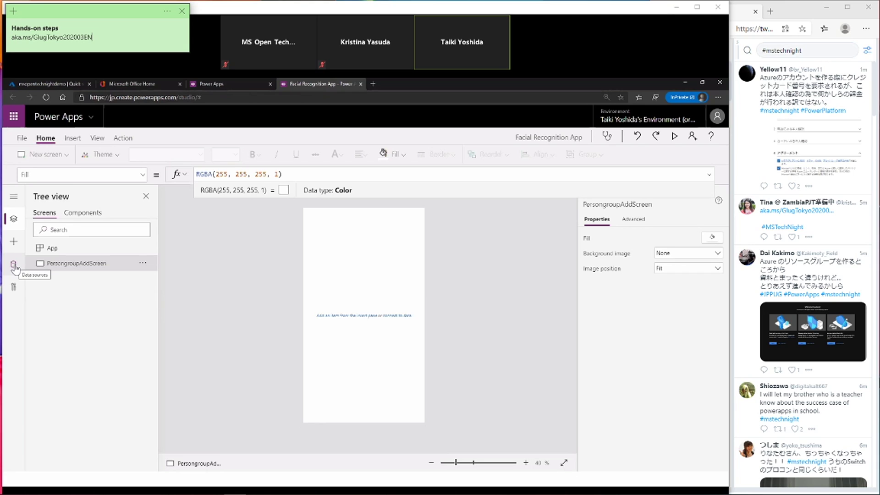
# Open the Data sources pane and browse its entity and connector lists.
pyautogui.click(13, 266)
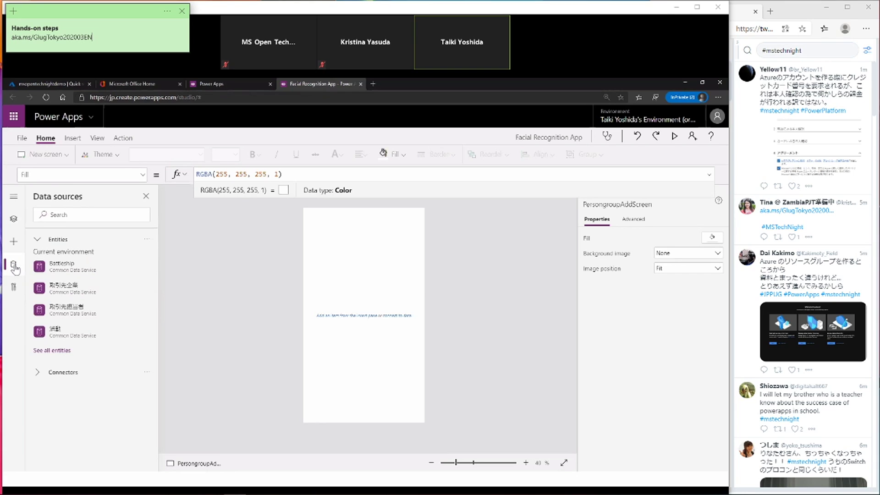
pyautogui.click(48, 241)
pyautogui.click(51, 265)
pyautogui.click(52, 266)
# Search 'face' and start a new Face API connection, with the API Key field focused.
pyautogui.click(72, 215)
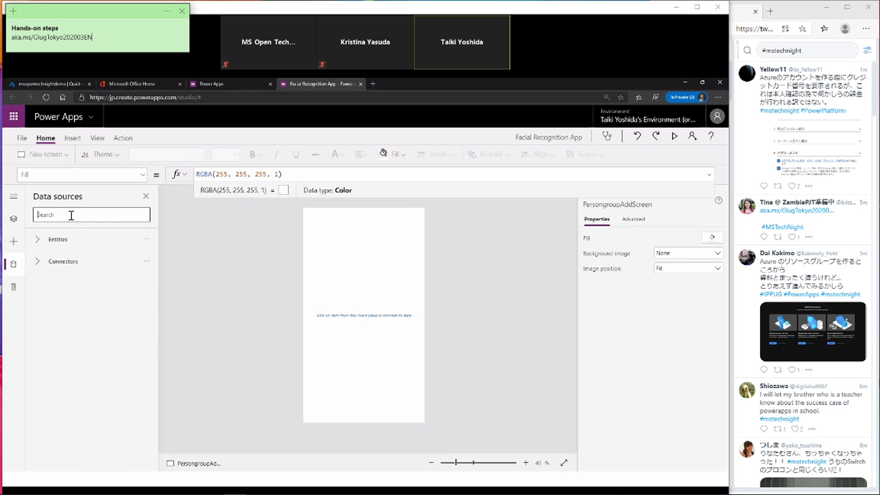
pyautogui.write('face')
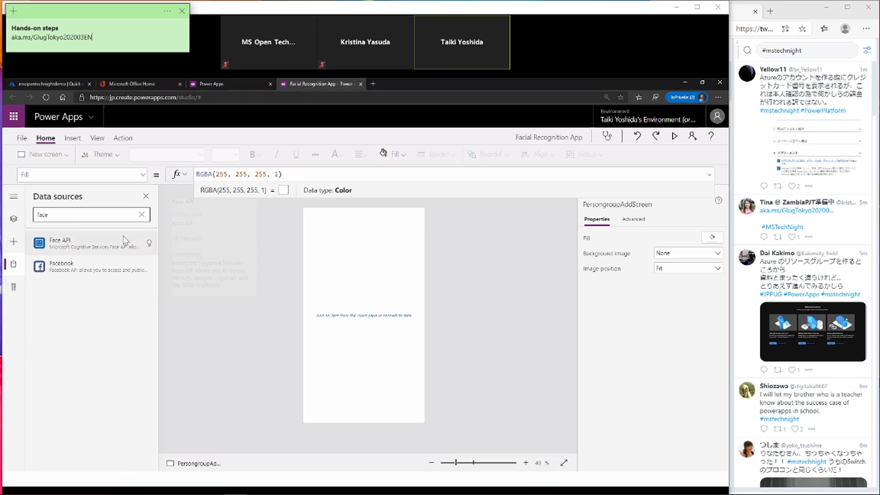
pyautogui.moveTo(71, 243)
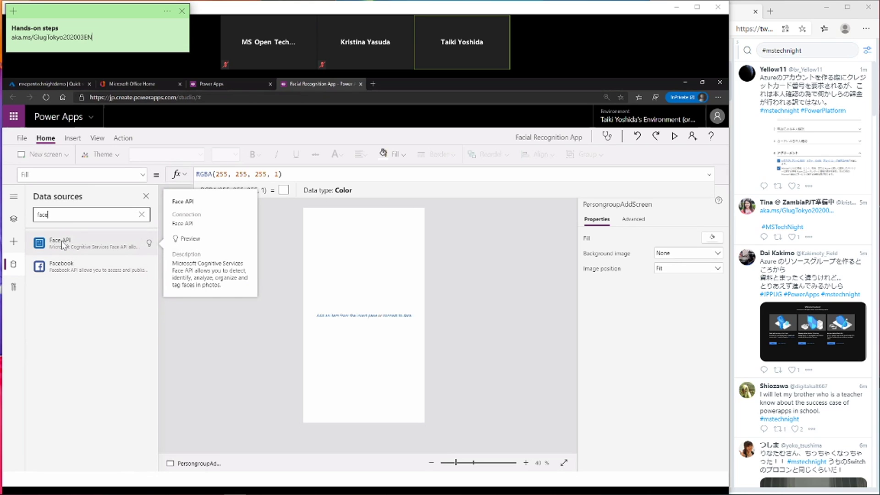
pyautogui.click(63, 245)
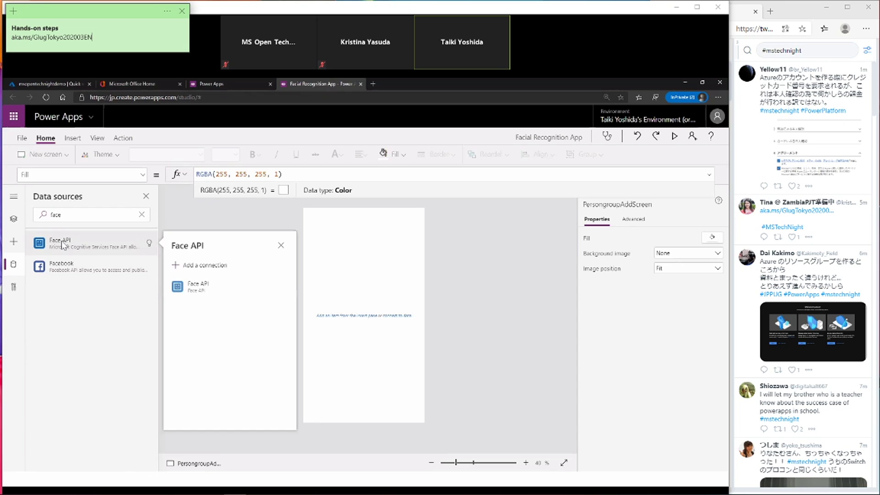
pyautogui.click(195, 269)
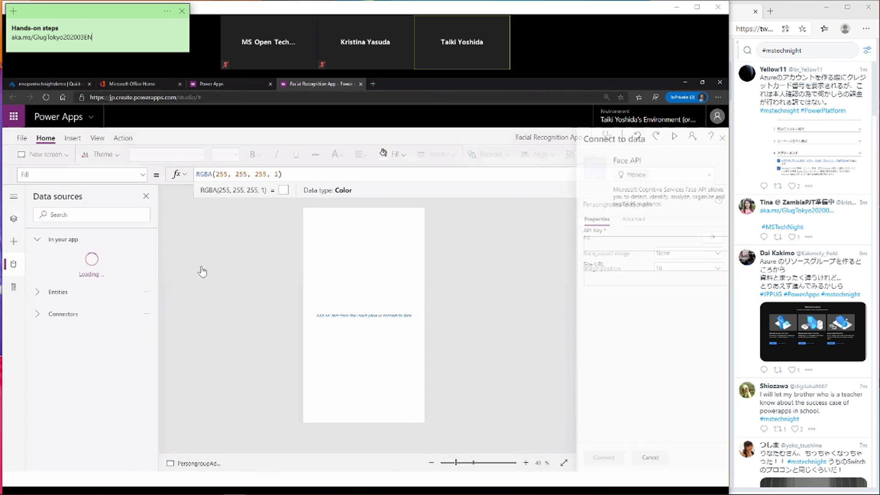
pyautogui.click(629, 240)
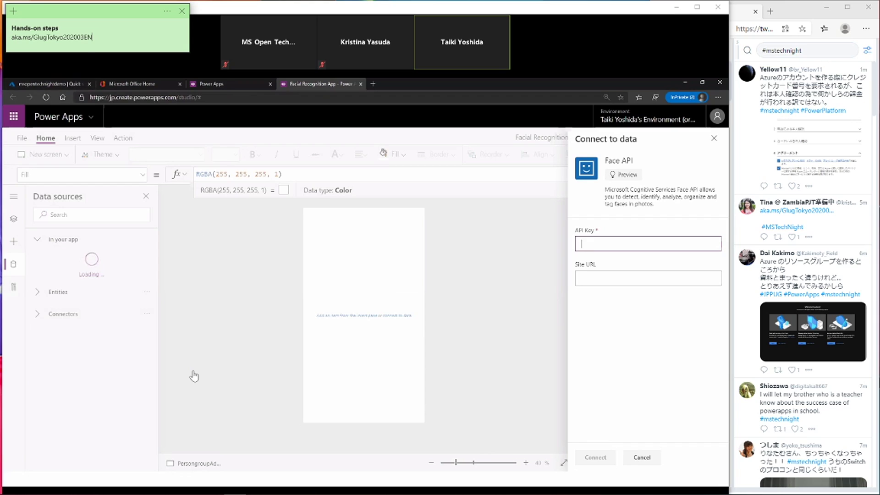
pyautogui.hotkey('alt', 'Tab')
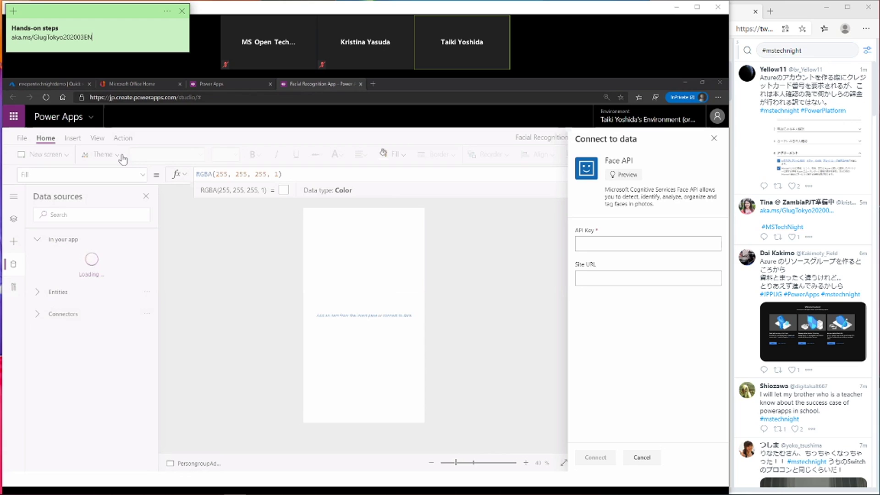
# Copy the key from the msopentechnightdemo Face resource in Azure and paste it into API Key.
pyautogui.click(60, 87)
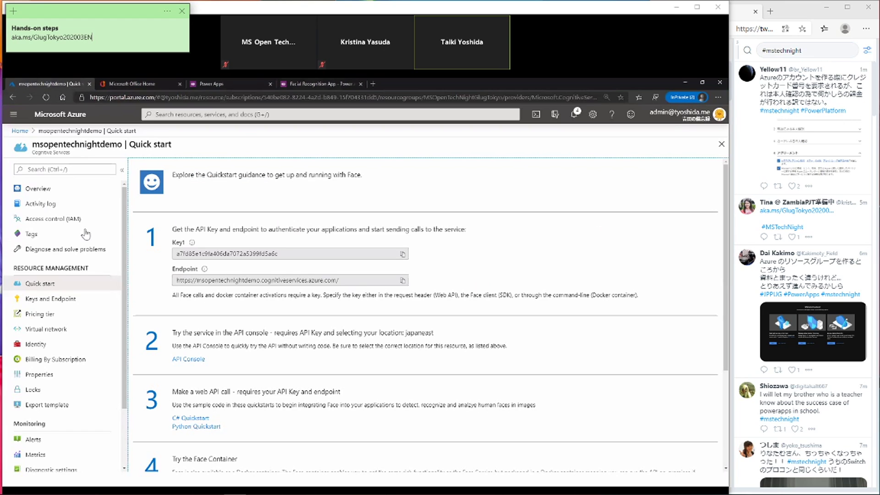
pyautogui.click(20, 131)
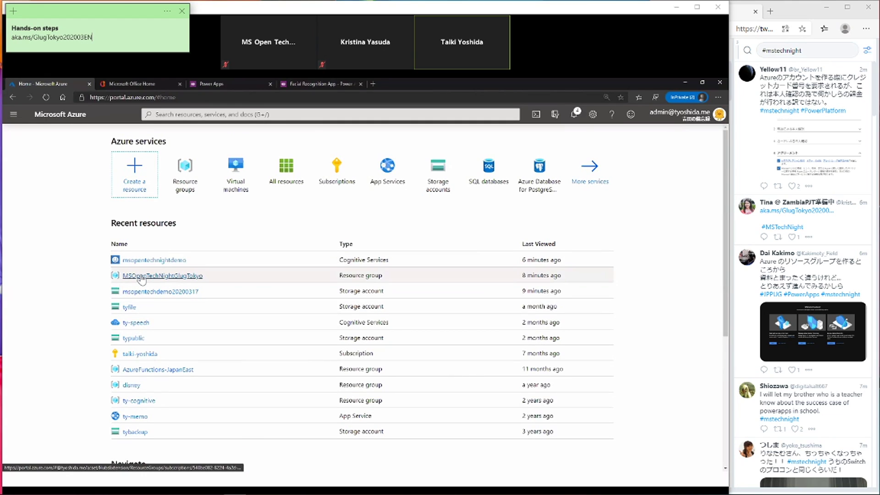
pyautogui.click(143, 276)
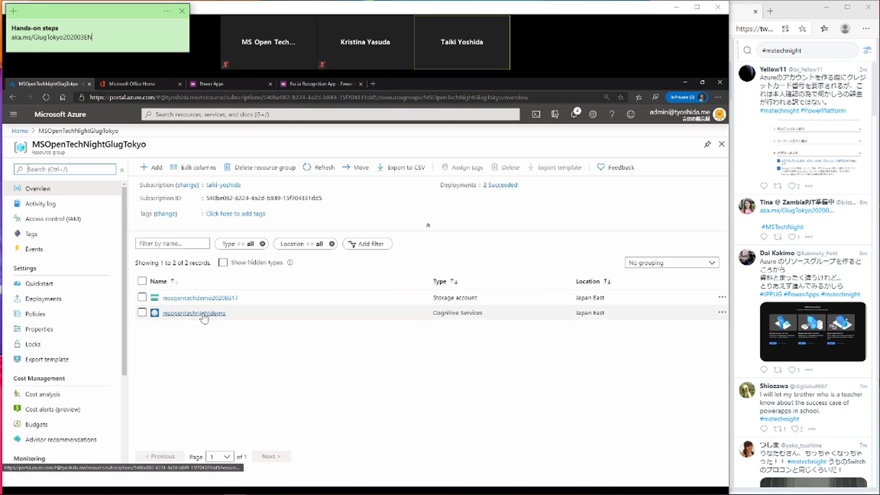
pyautogui.click(171, 317)
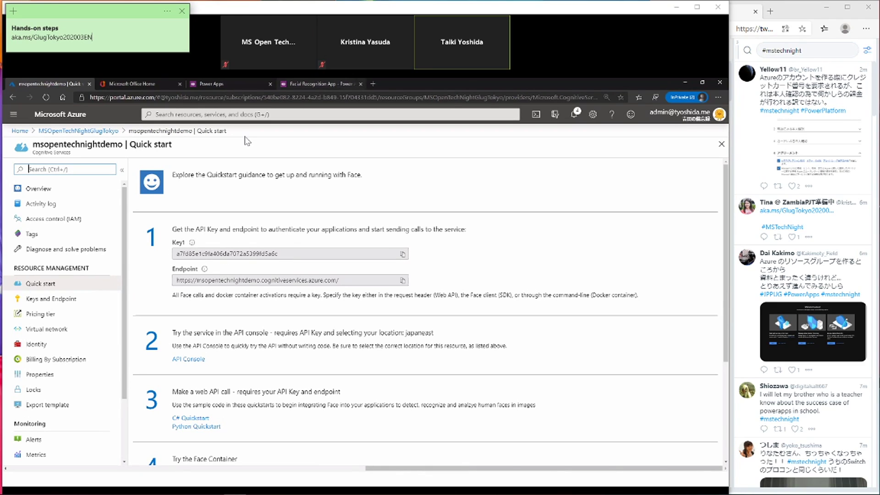
pyautogui.click(295, 84)
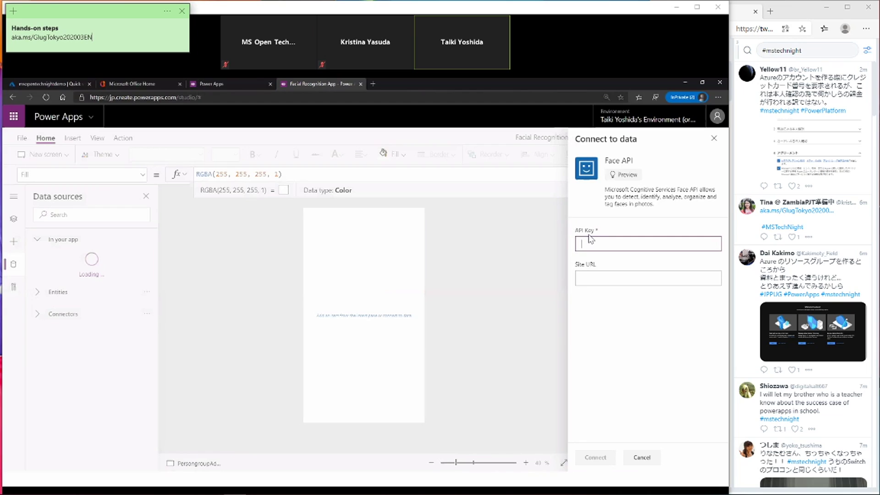
pyautogui.hotkey('ctrl', 'v')
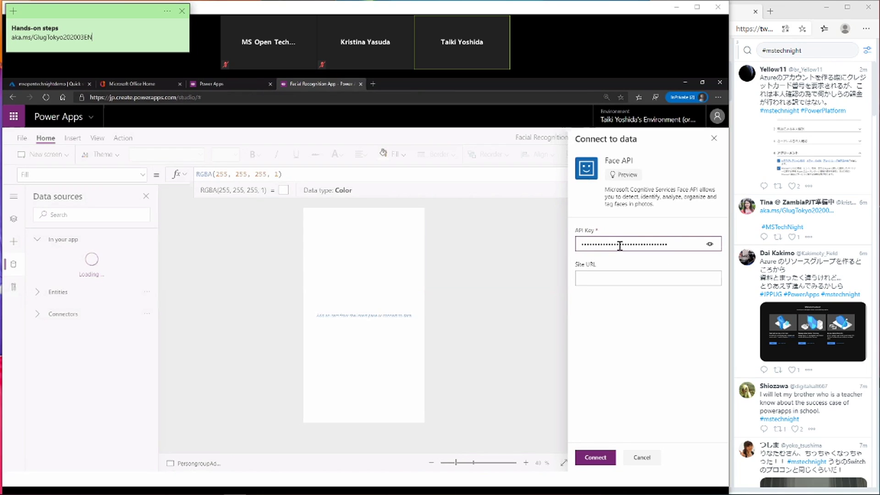
# Confirm the connection so FaceAPI is added under the app's data sources.
pyautogui.click(592, 458)
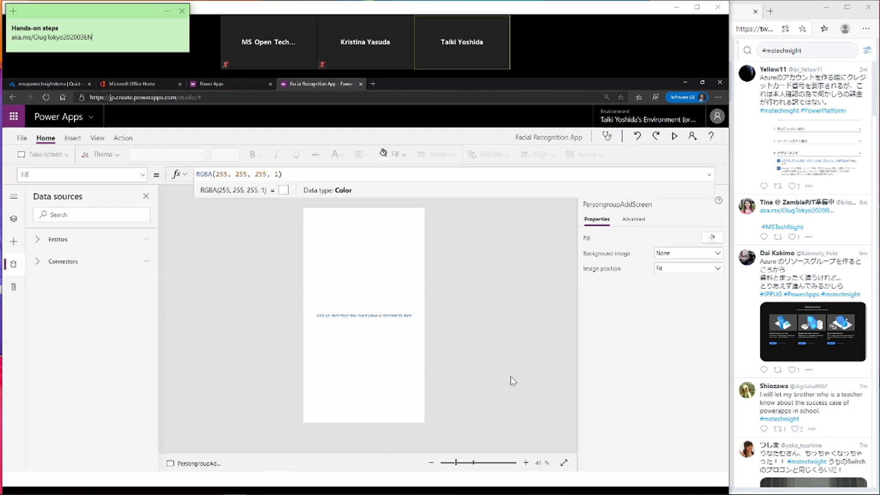
pyautogui.moveTo(117, 257)
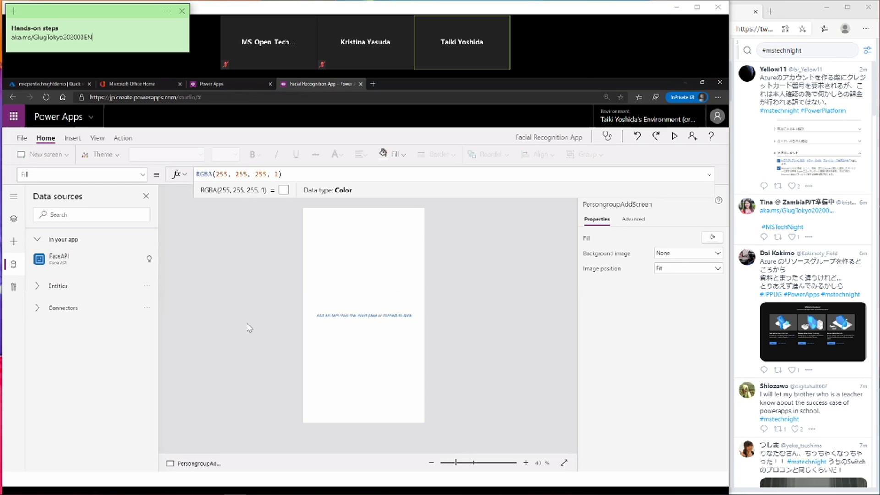
pyautogui.moveTo(63, 269)
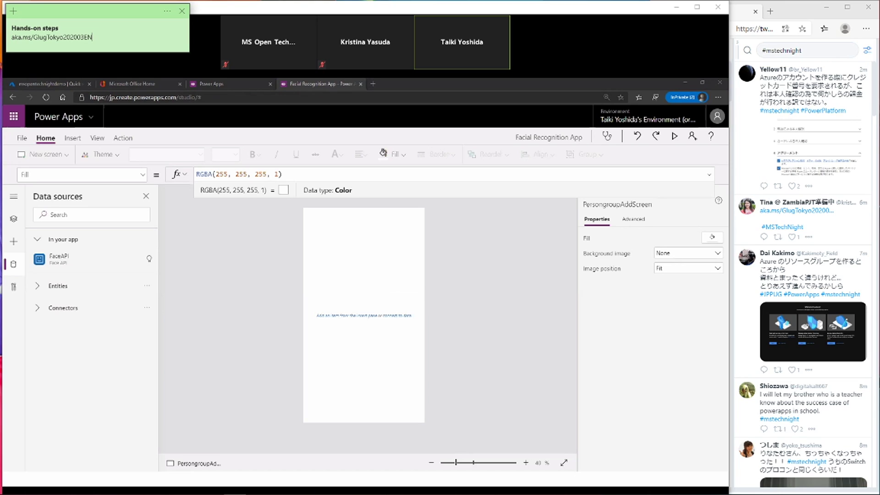
# Insert a text input control onto PersongroupAddScreen.
pyautogui.click(277, 257)
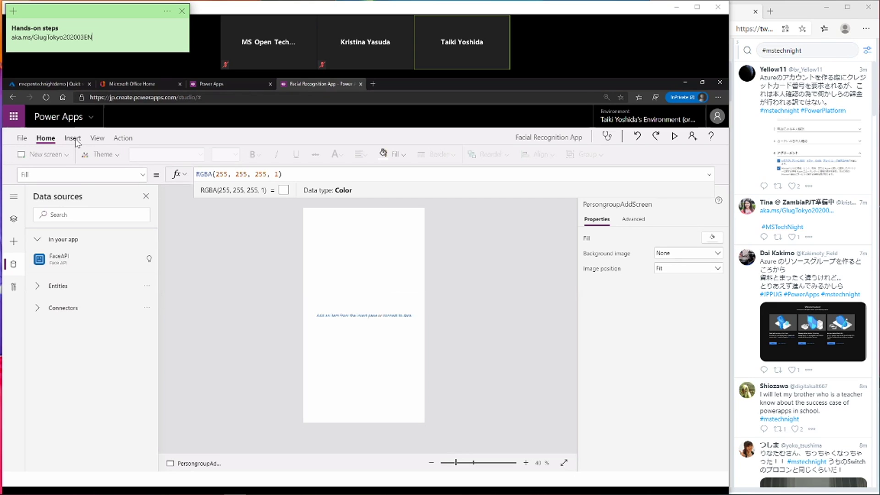
pyautogui.click(75, 142)
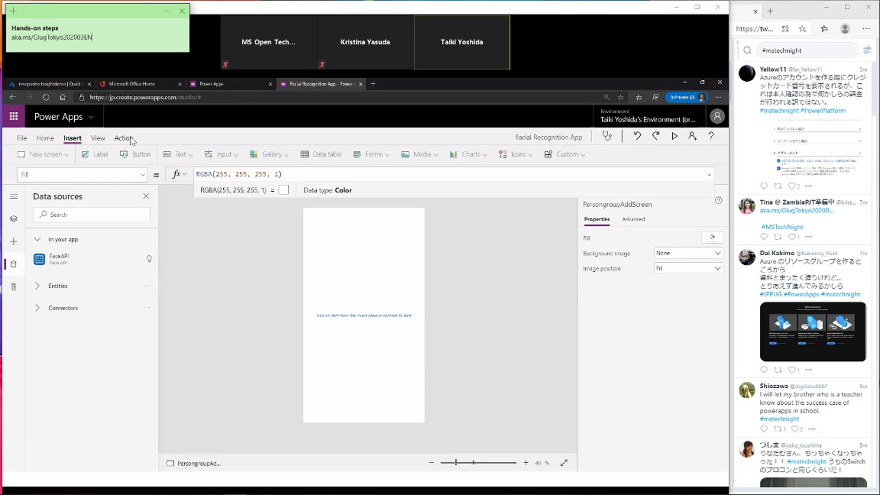
pyautogui.click(178, 155)
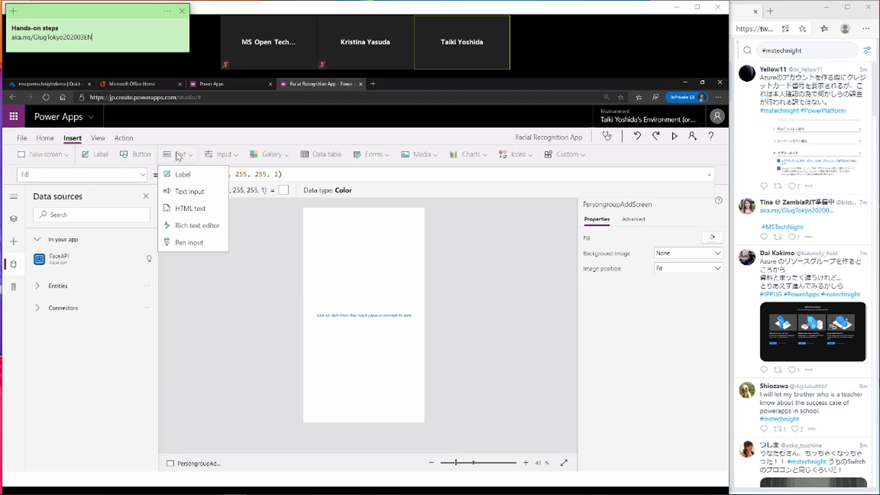
pyautogui.click(190, 192)
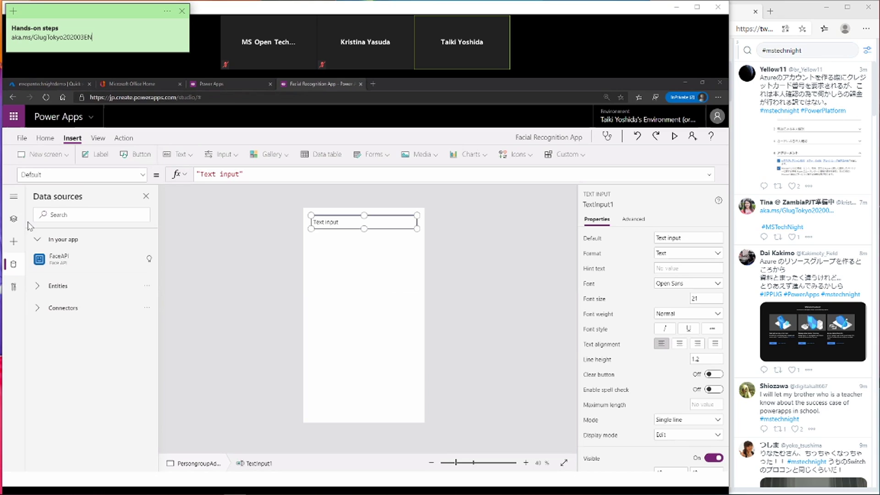
# Rename TextInput1 to PersonGroupIDInput in Tree view.
pyautogui.click(13, 220)
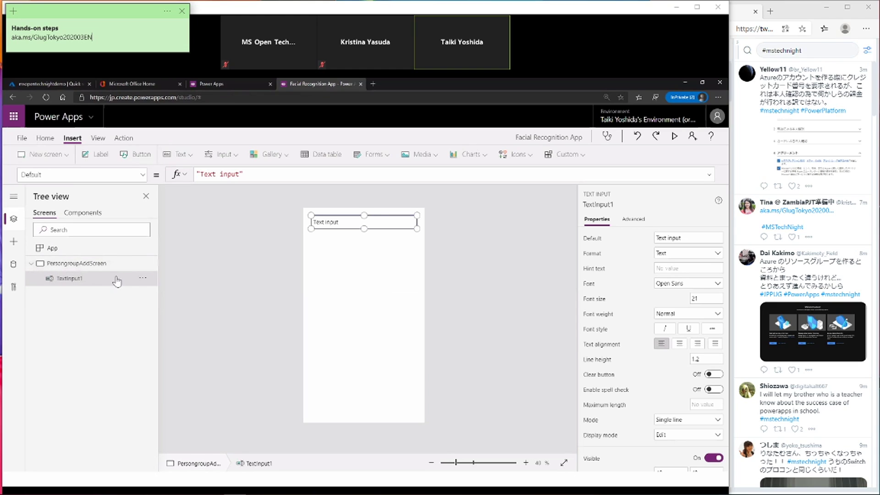
pyautogui.click(143, 279)
pyautogui.click(178, 340)
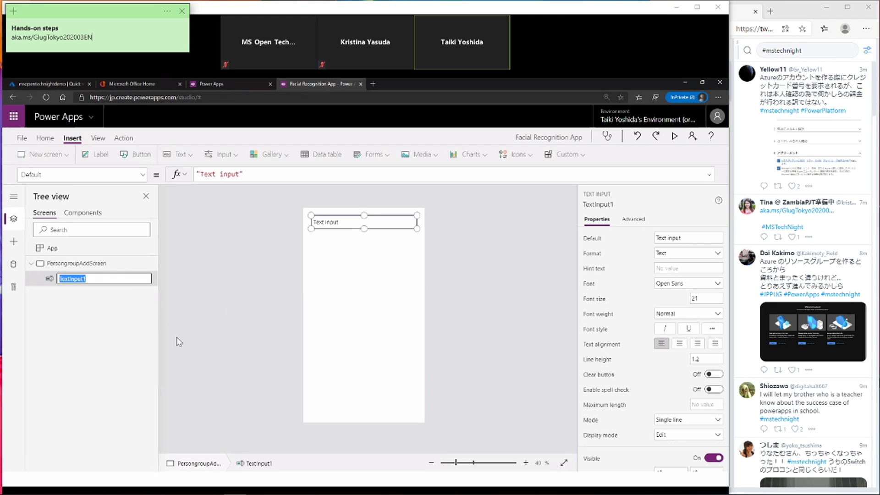
pyautogui.write('PersonGroupIDInput')
pyautogui.press('Return')
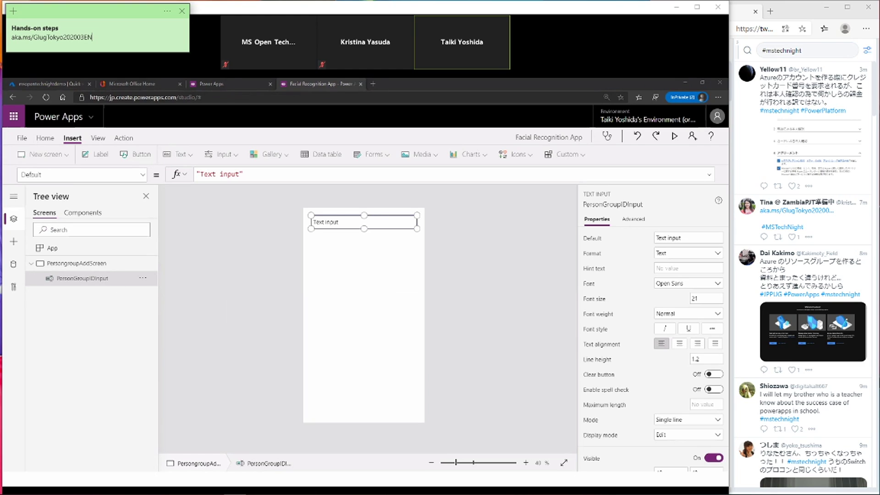
# Clear the text input's default 'Text input' wording so it starts empty.
pyautogui.click(258, 260)
pyautogui.click(330, 222)
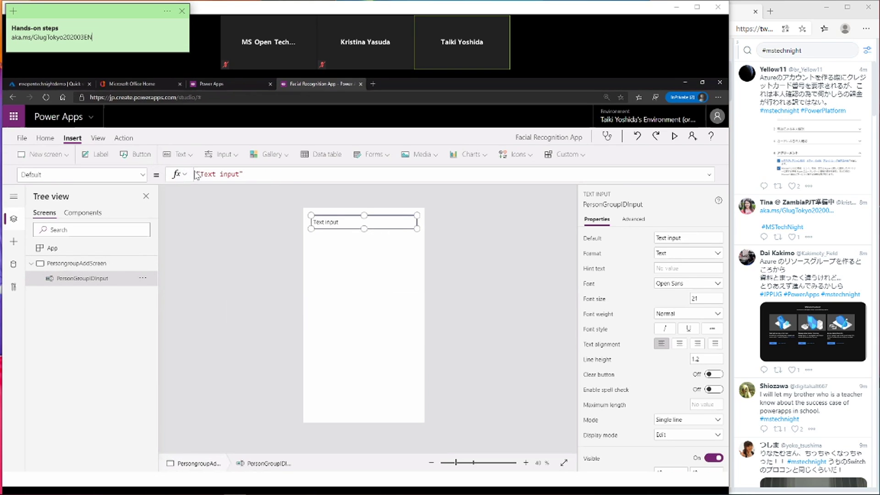
pyautogui.moveTo(200, 175); pyautogui.dragTo(240, 175)
pyautogui.press('BackSpace')
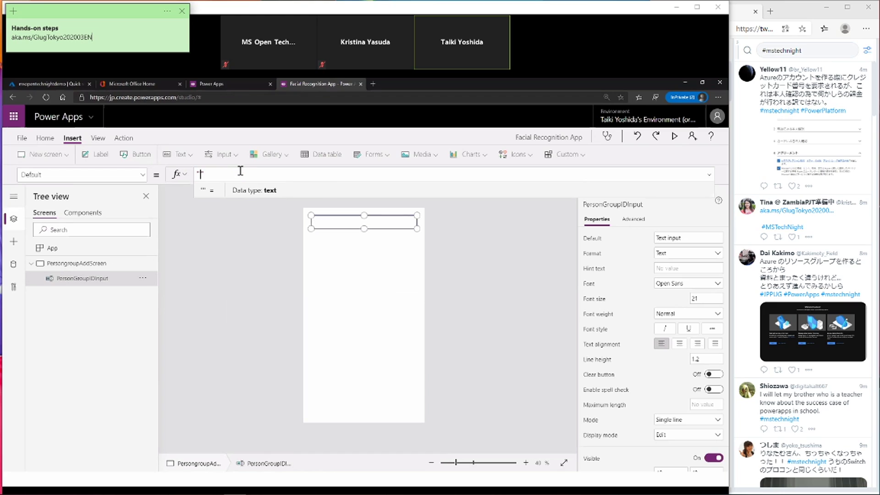
# Set HintText to 'Set the Person Group ID here' and nudge the box slightly down.
pyautogui.click(144, 180)
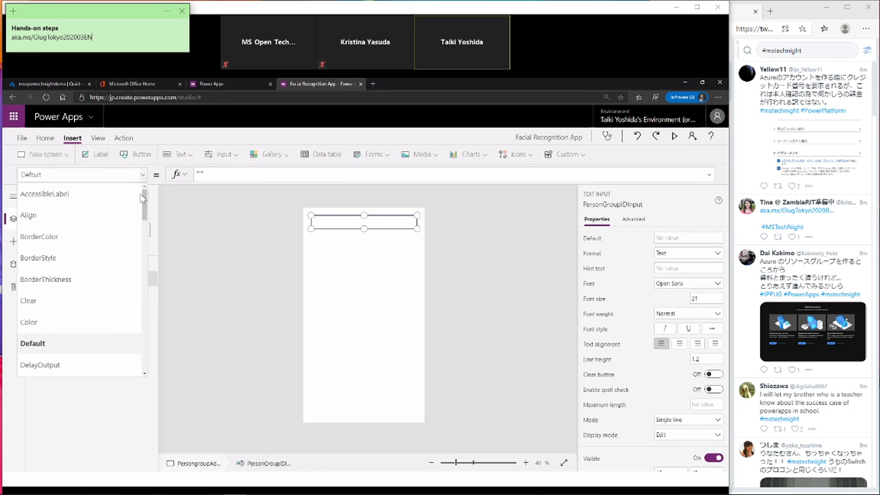
pyautogui.scroll(-2, 146, 230)
pyautogui.moveTo(146, 231); pyautogui.dragTo(137, 270)
pyautogui.click(102, 268)
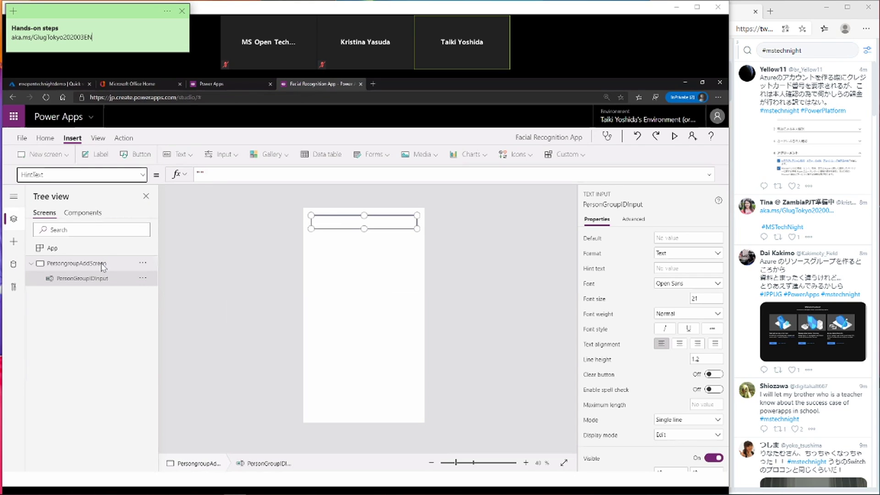
pyautogui.click(201, 174)
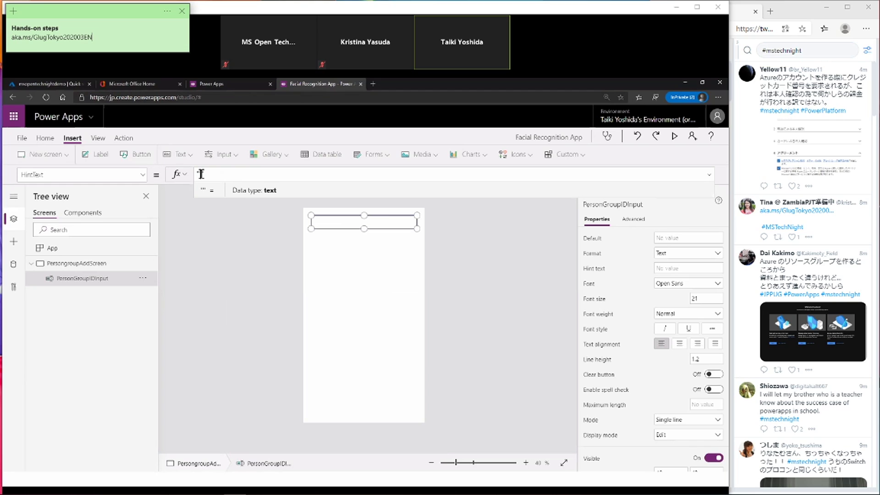
pyautogui.write('Set the Person ID here')
pyautogui.press('Left')
pyautogui.press('Left')
pyautogui.press('Left')
pyautogui.press('Left')
pyautogui.press('Left')
pyautogui.write('Group')
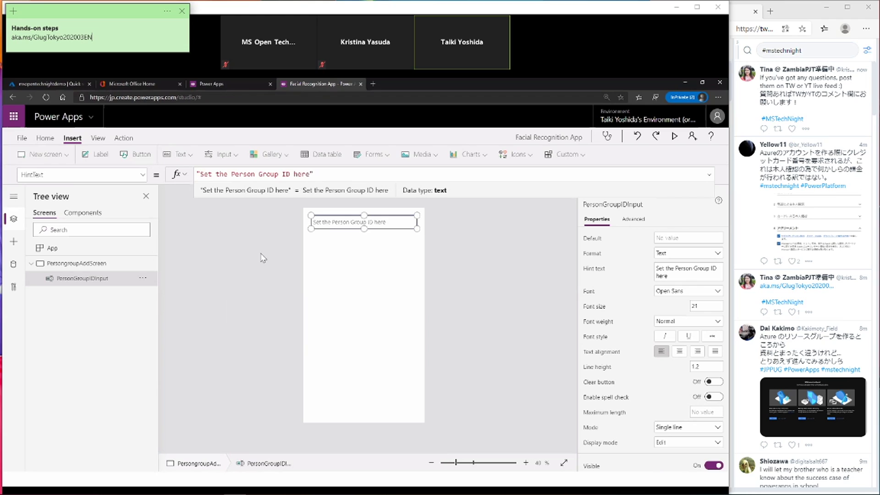
pyautogui.click(338, 264)
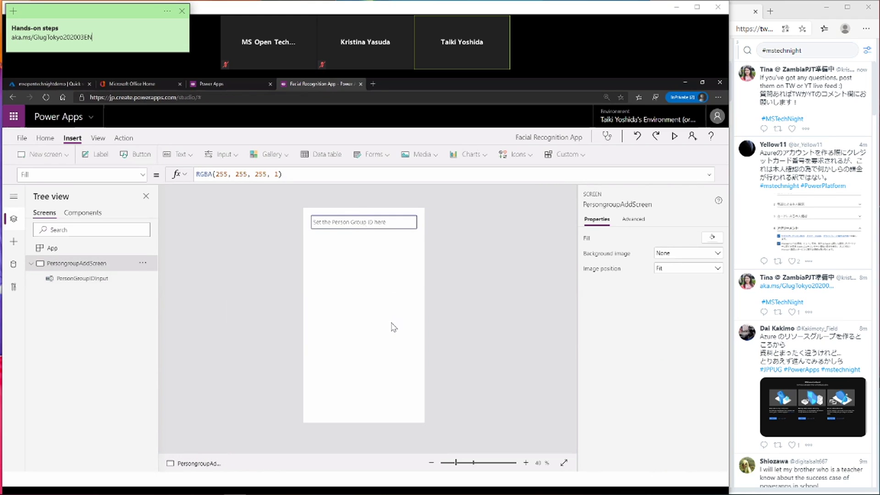
pyautogui.hotkey('alt', 'Tab')
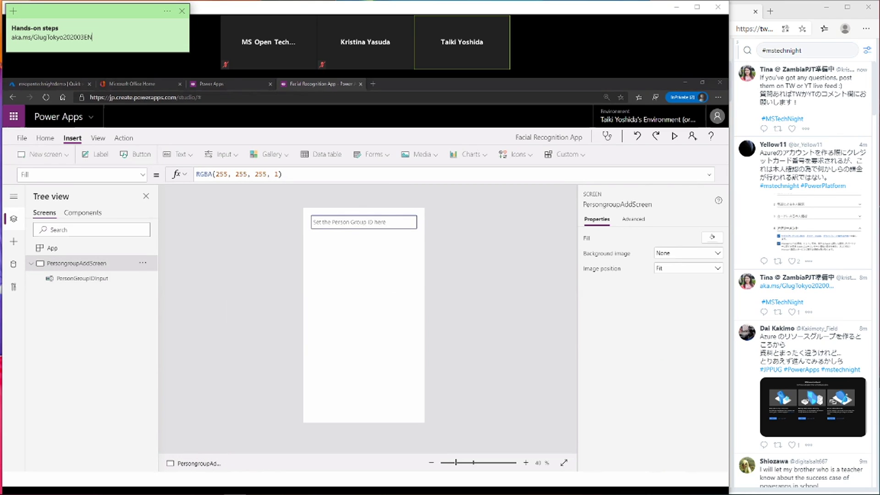
pyautogui.moveTo(346, 220); pyautogui.dragTo(341, 236)
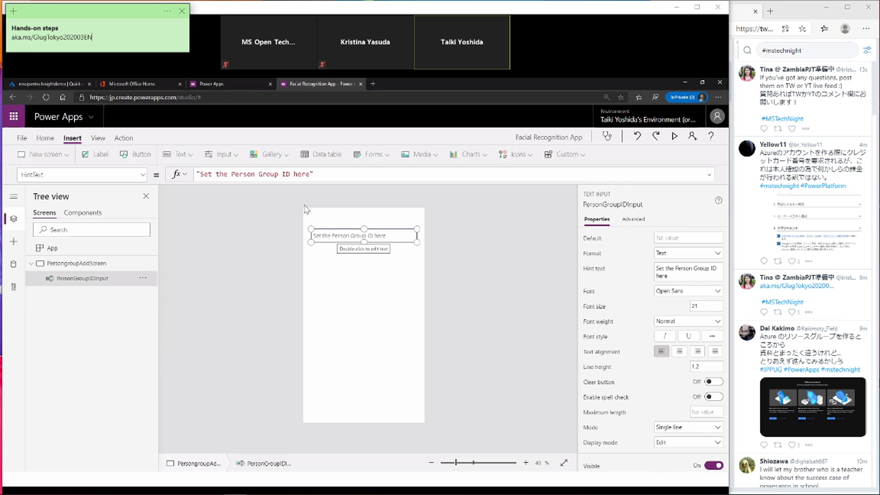
# Add a label above the ID input and change its text to 'Person Group ID'.
pyautogui.click(272, 206)
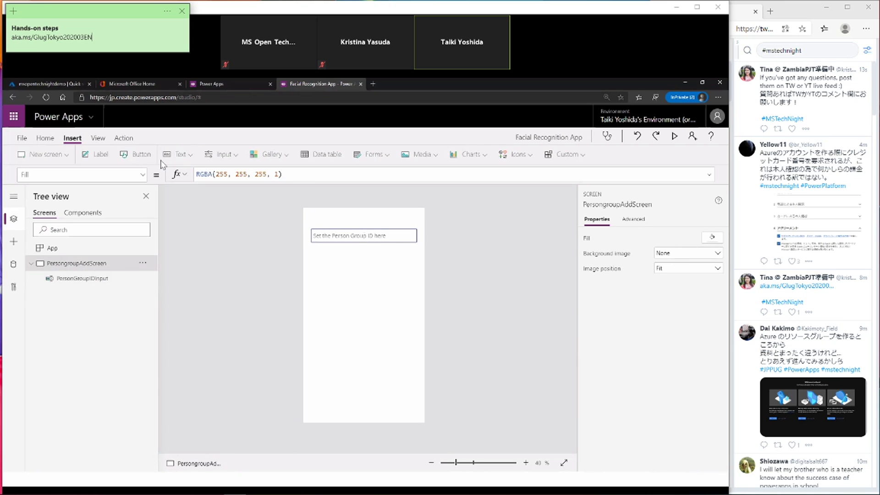
pyautogui.click(178, 155)
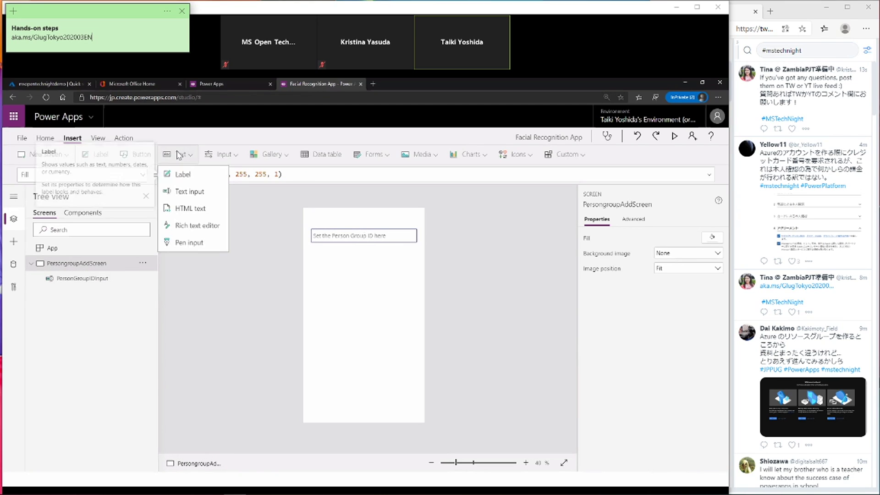
pyautogui.click(183, 176)
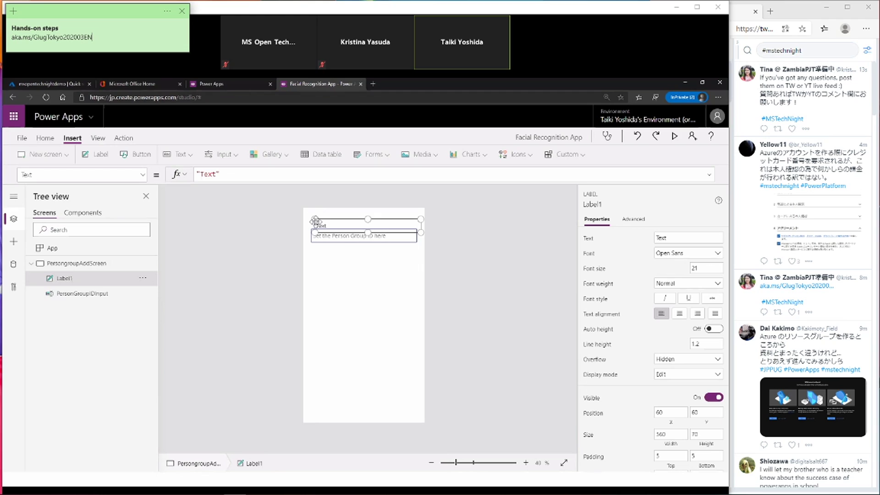
pyautogui.moveTo(330, 223); pyautogui.dragTo(327, 220)
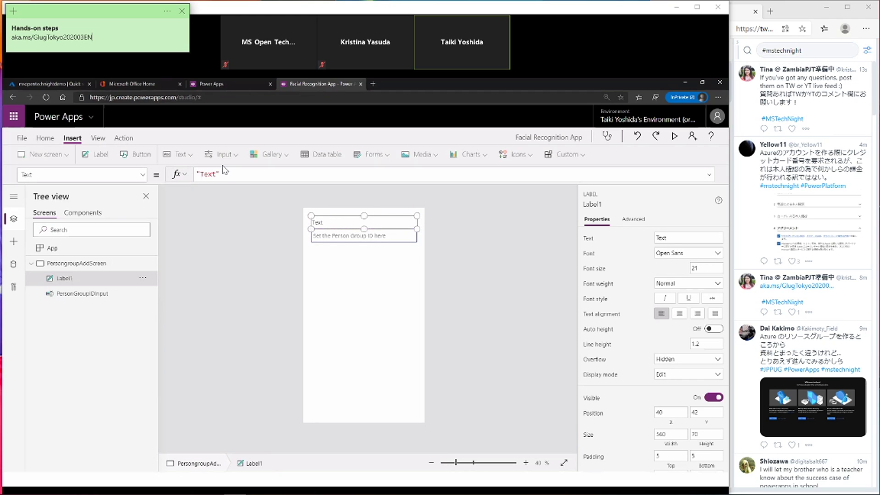
pyautogui.doubleClick(212, 175)
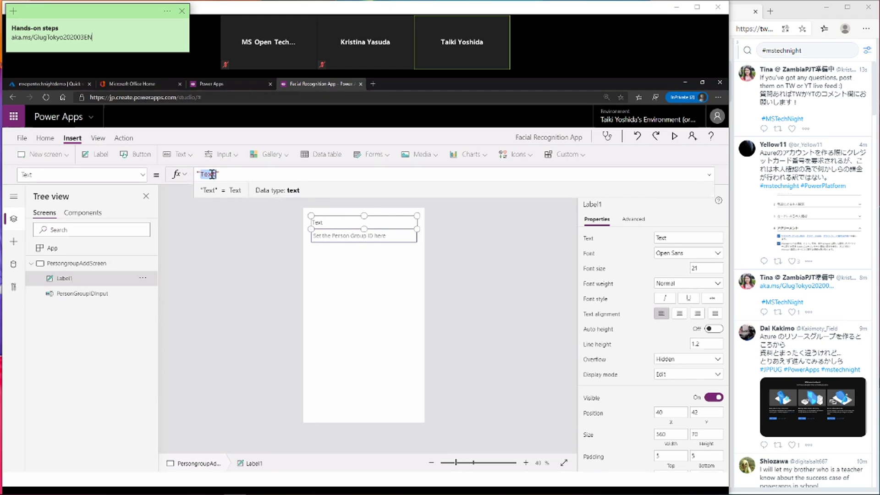
pyautogui.write('Person Group ID')
pyautogui.click(369, 246)
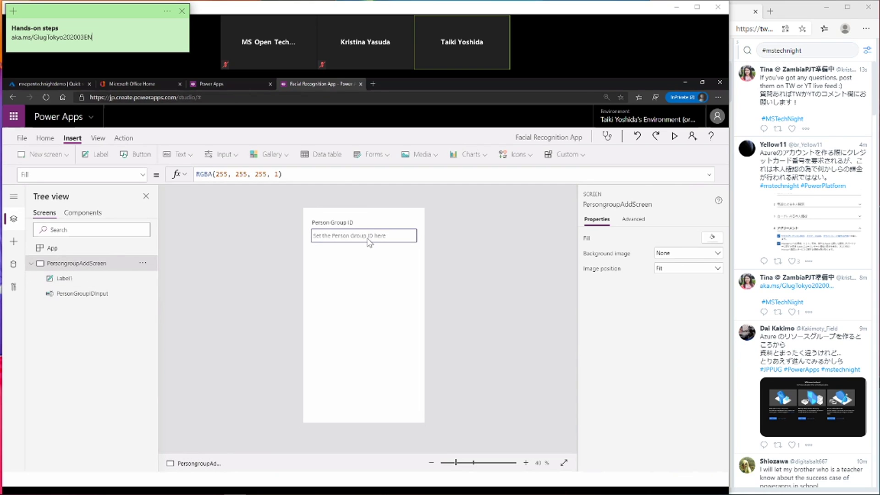
pyautogui.click(340, 479)
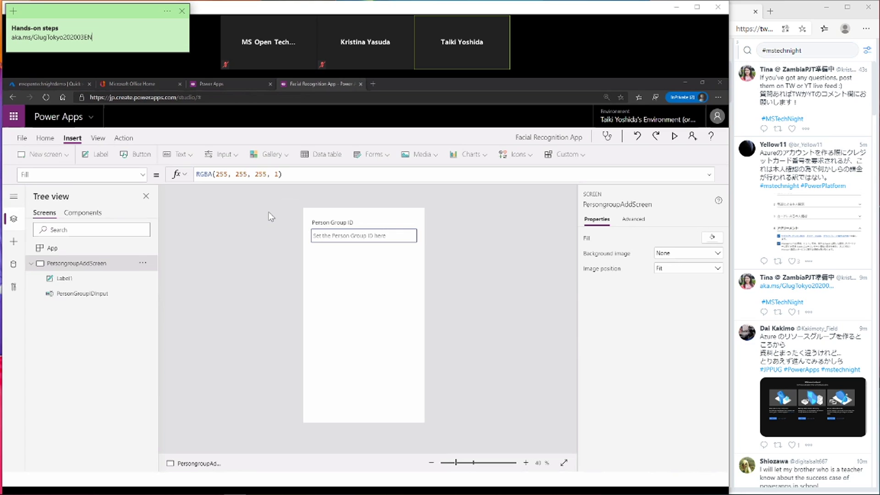
# Copy the Person Group ID label and input box and paste the copies beneath them.
pyautogui.click(176, 156)
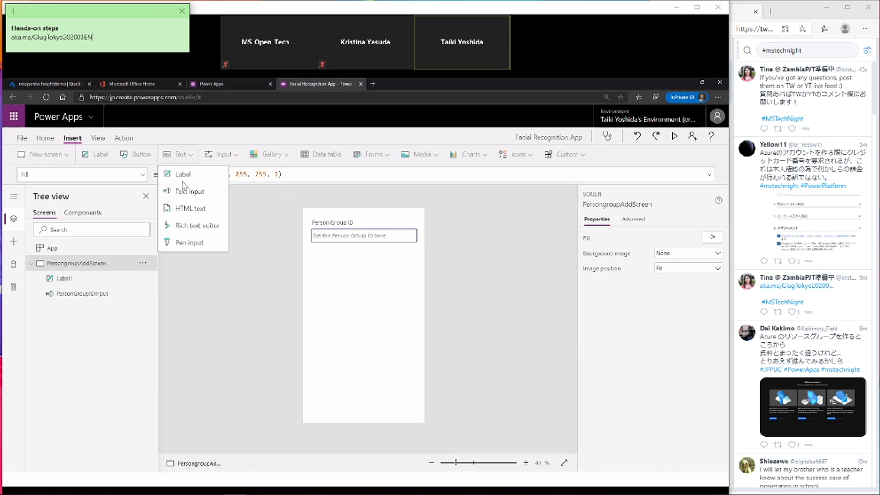
pyautogui.click(319, 240)
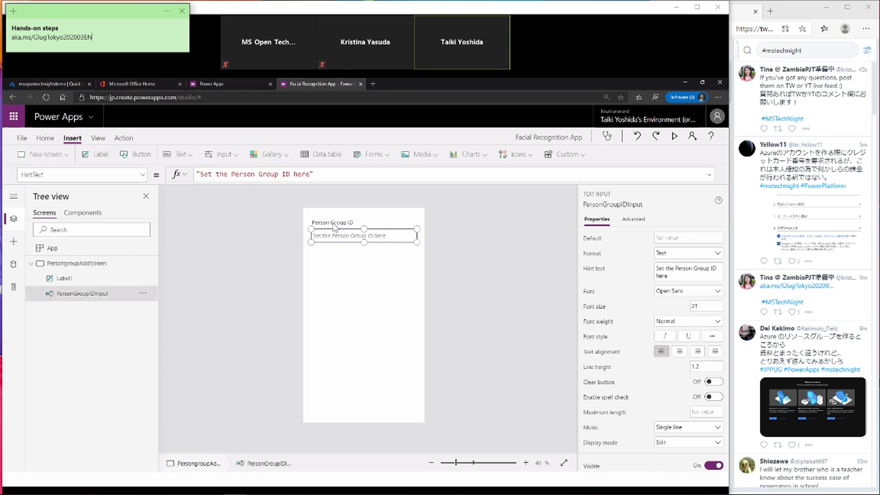
pyautogui.keyDown('shift'); pyautogui.click(333, 224); pyautogui.keyUp('shift')
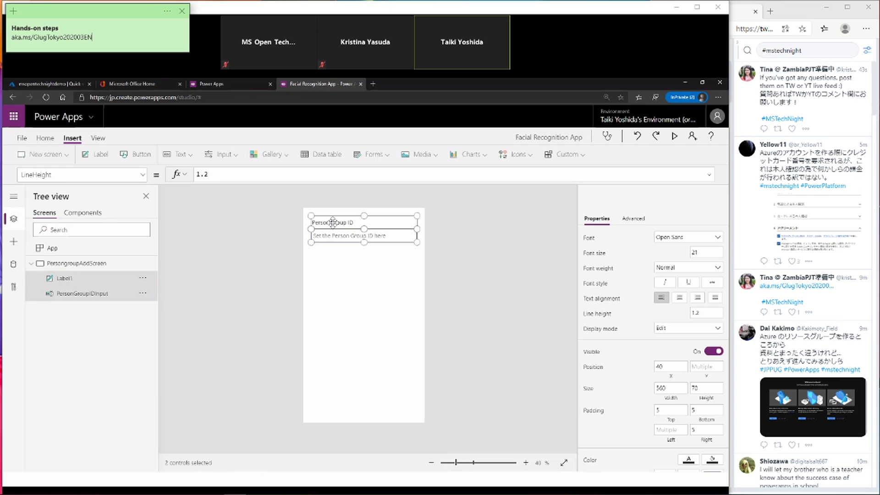
pyautogui.rightClick(333, 224)
pyautogui.click(358, 252)
pyautogui.rightClick(331, 282)
pyautogui.click(351, 289)
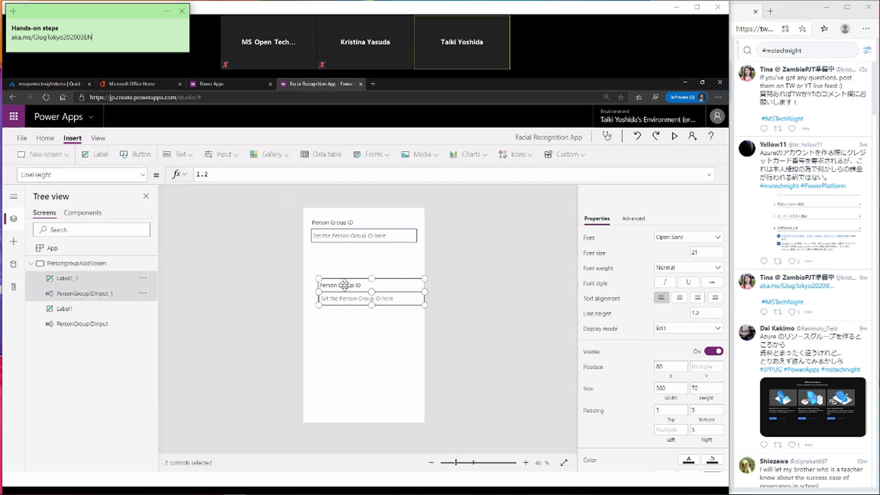
pyautogui.moveTo(344, 283); pyautogui.dragTo(337, 255)
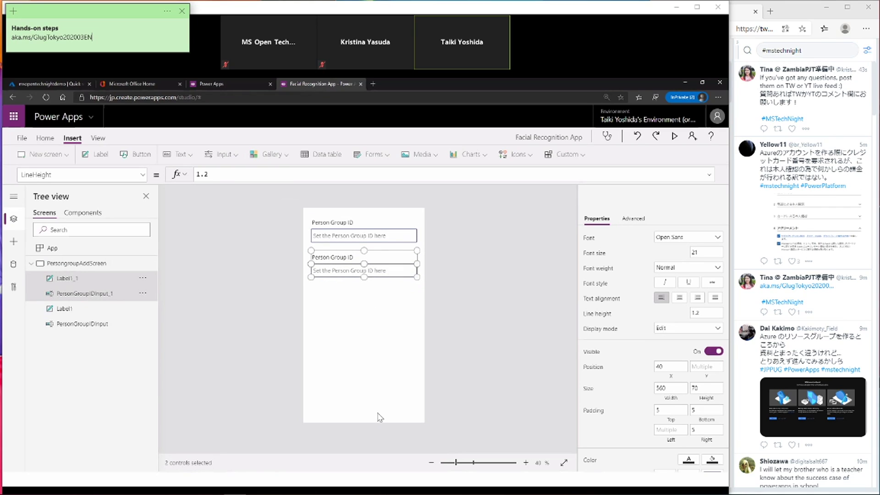
pyautogui.click(325, 374)
# Rename the copied input box to PersonGroupNameInput.
pyautogui.click(337, 260)
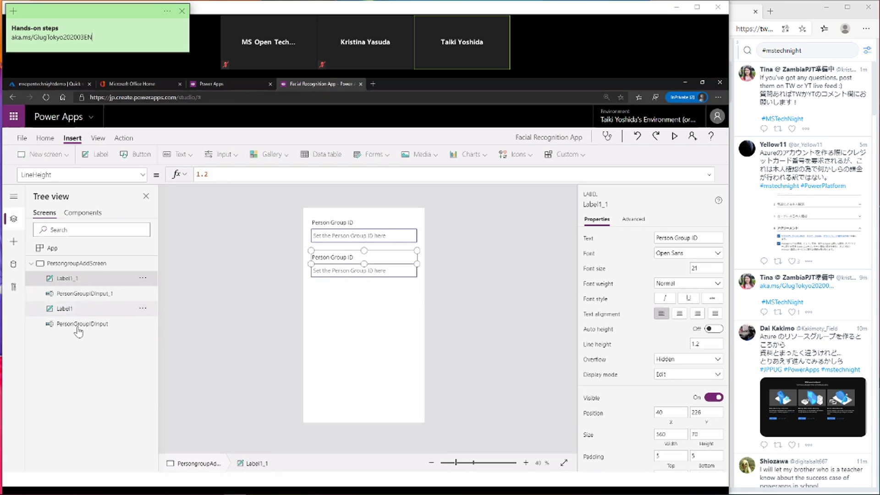
pyautogui.click(91, 293)
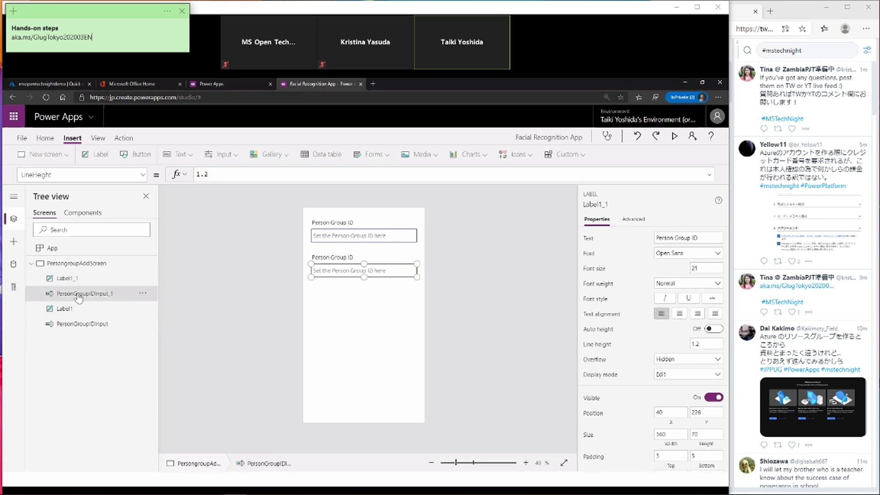
pyautogui.doubleClick(109, 294)
pyautogui.write('P')
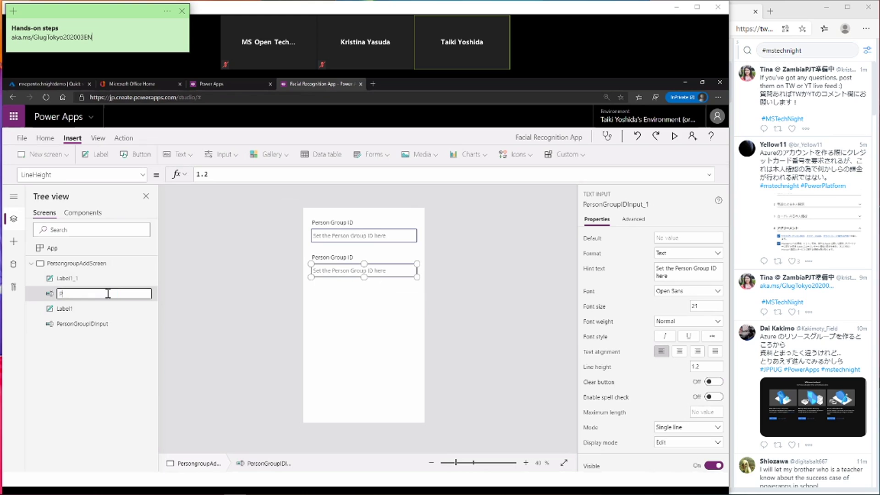
pyautogui.write('ersonGroupNameInput')
pyautogui.press('Return')
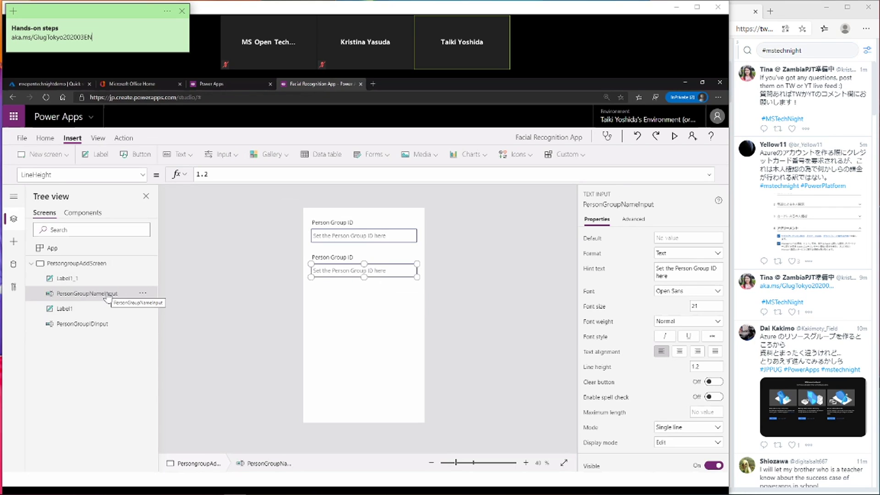
# Change the copied input's HintText to 'Set the Person Group Name here'.
pyautogui.click(143, 175)
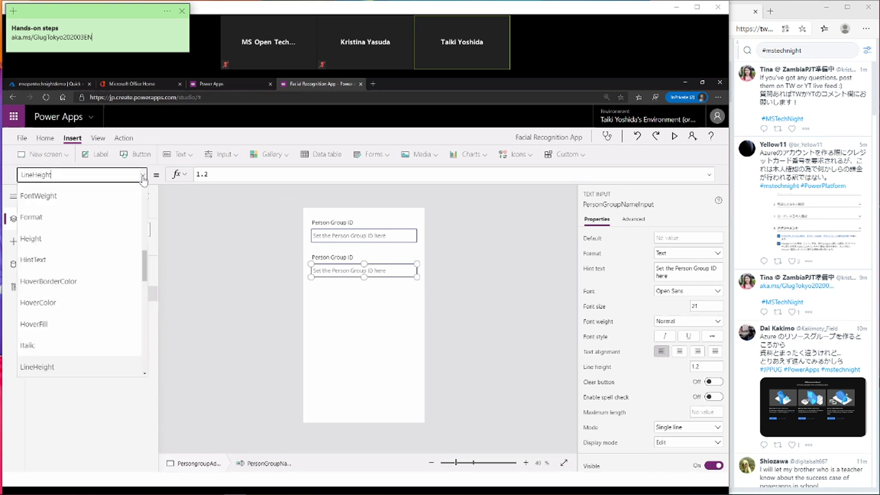
pyautogui.click(102, 253)
pyautogui.click(283, 175)
pyautogui.doubleClick(283, 175)
pyautogui.write('Name here"')
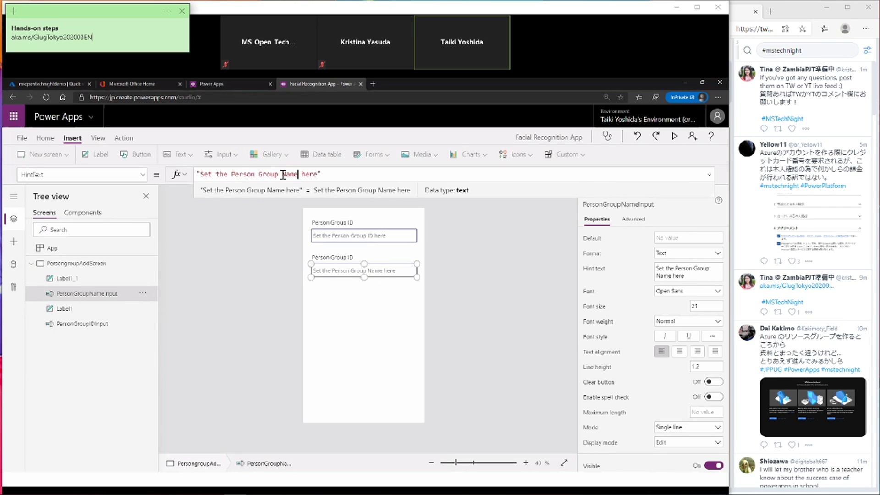
# Change the copied label's text to 'Person Group Name'.
pyautogui.click(331, 257)
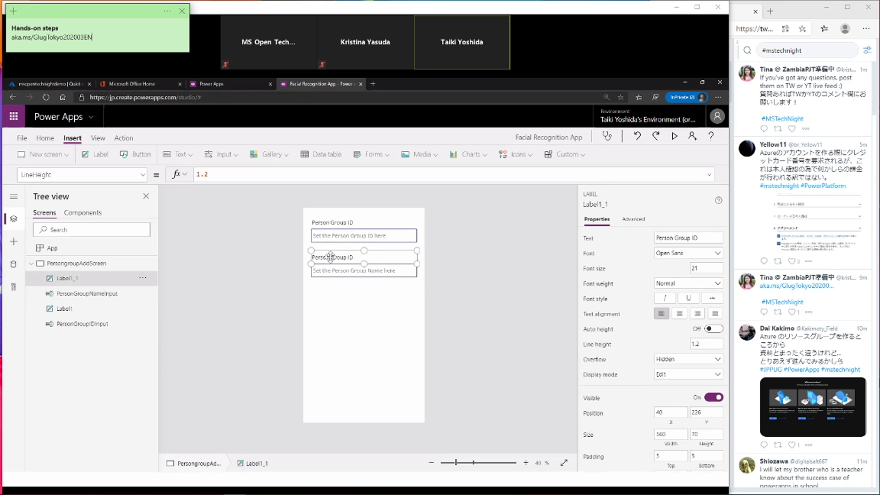
pyautogui.doubleClick(337, 259)
pyautogui.write('Name')
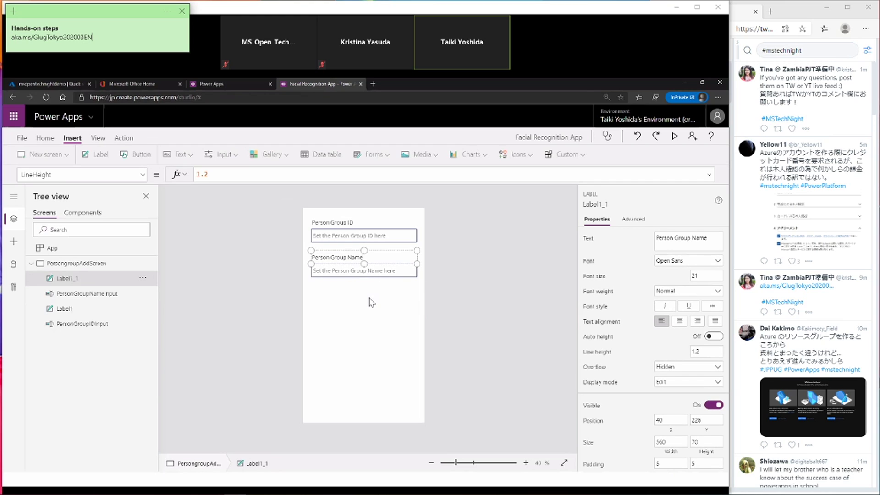
pyautogui.click(371, 303)
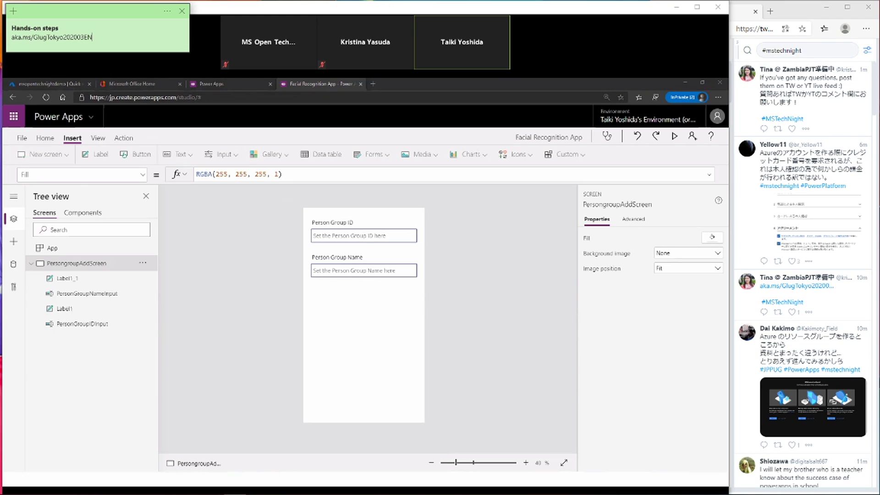
# Insert a button and place it below the Person Group Name field.
pyautogui.click(230, 230)
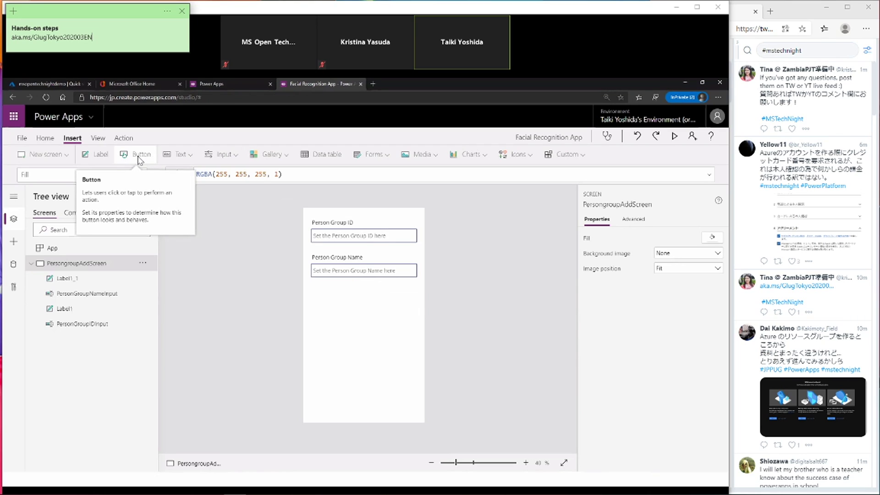
pyautogui.click(139, 156)
pyautogui.moveTo(352, 226); pyautogui.dragTo(372, 293)
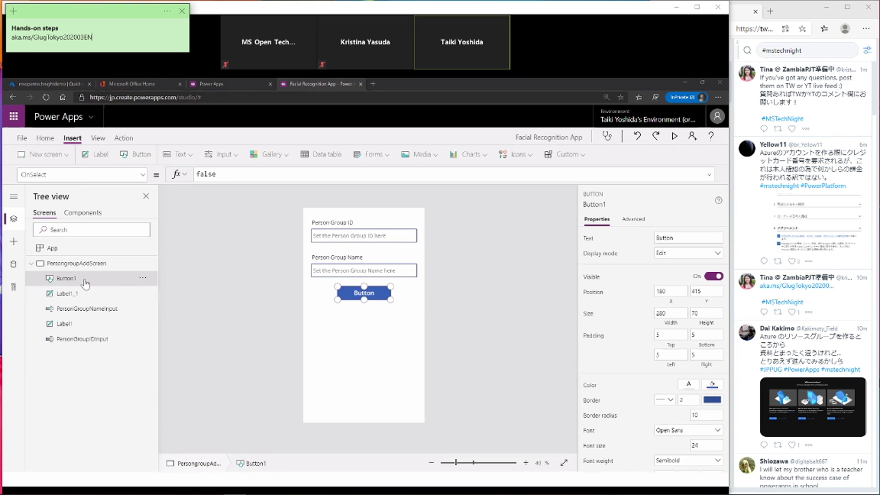
# Rename the new button to PersonGroupSubmitButton.
pyautogui.click(143, 278)
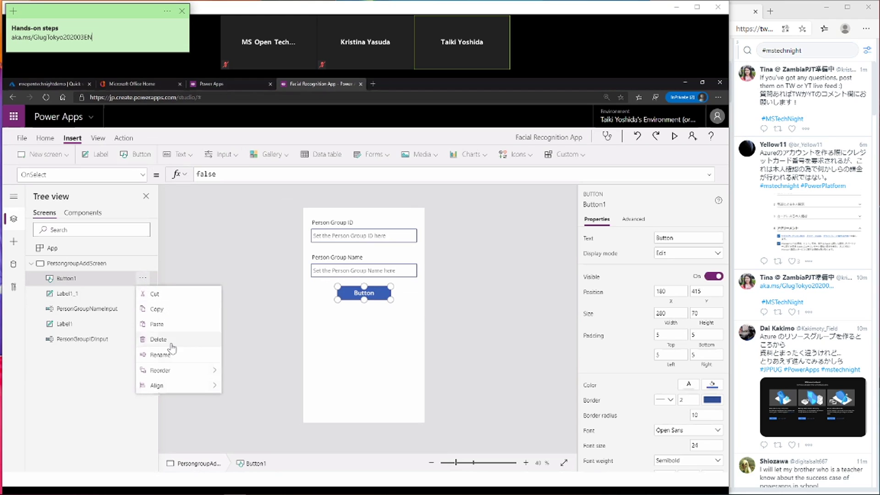
pyautogui.click(160, 355)
pyautogui.hotkey('ctrl', 'v')
pyautogui.moveTo(60, 278); pyautogui.dragTo(77, 280)
pyautogui.click(135, 279)
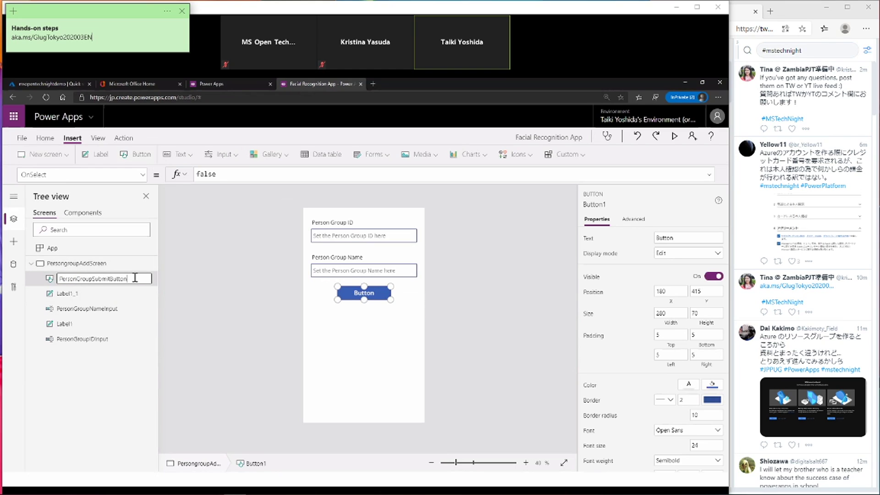
pyautogui.click(216, 296)
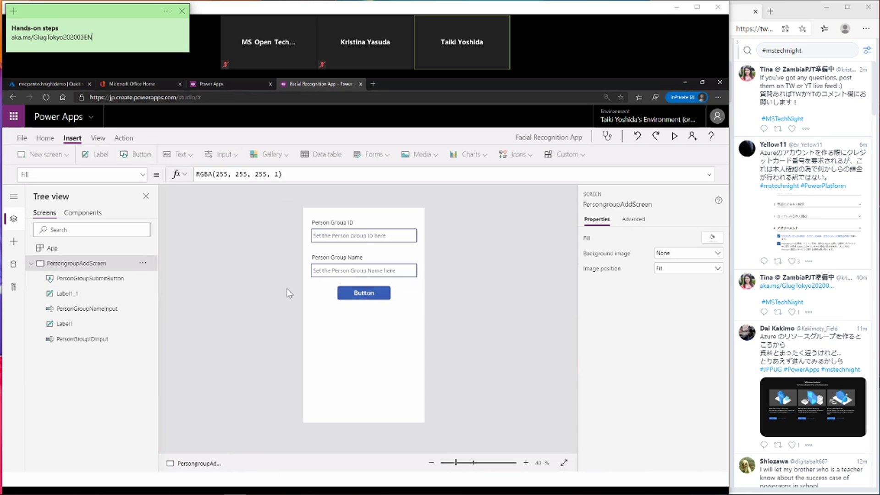
# Change the button's caption to Register.
pyautogui.click(355, 296)
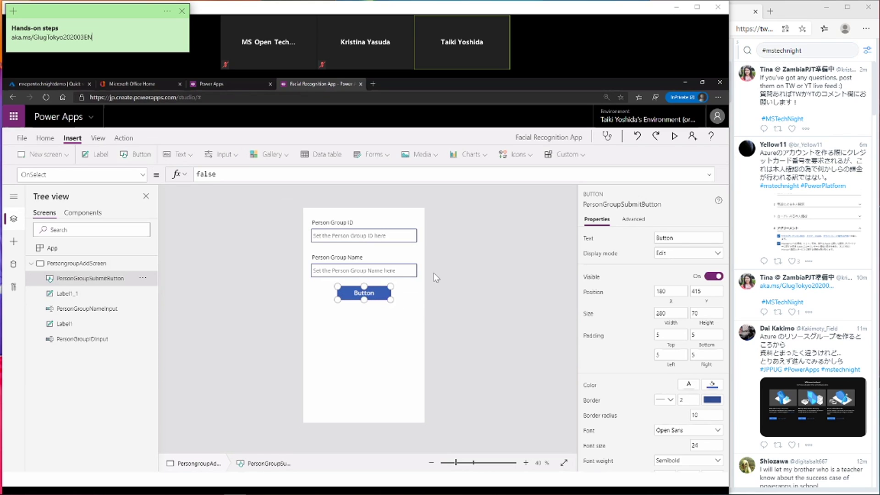
pyautogui.doubleClick(355, 294)
pyautogui.write('Register')
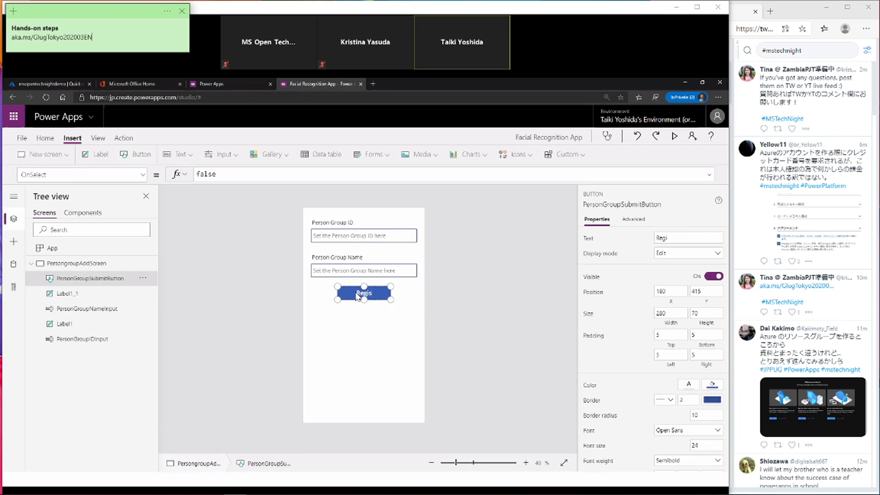
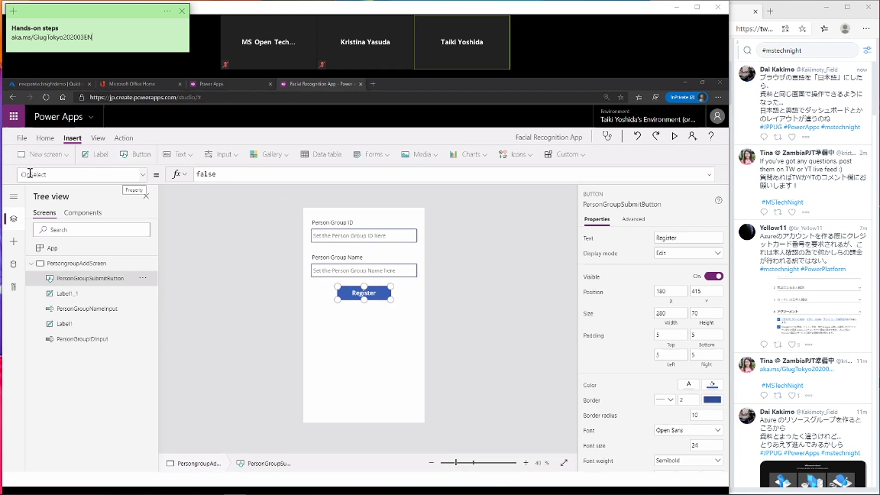
# Change the Register button's Fill red value from 56 to 100, giving RGBA(100, 96, 178, 1).
pyautogui.click(143, 174)
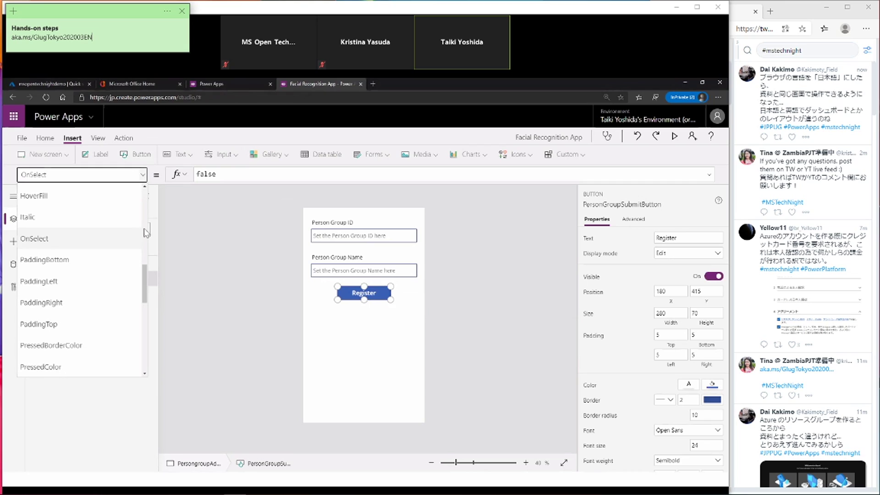
pyautogui.moveTo(145, 280); pyautogui.dragTo(147, 225)
pyautogui.scroll(3, 146, 220)
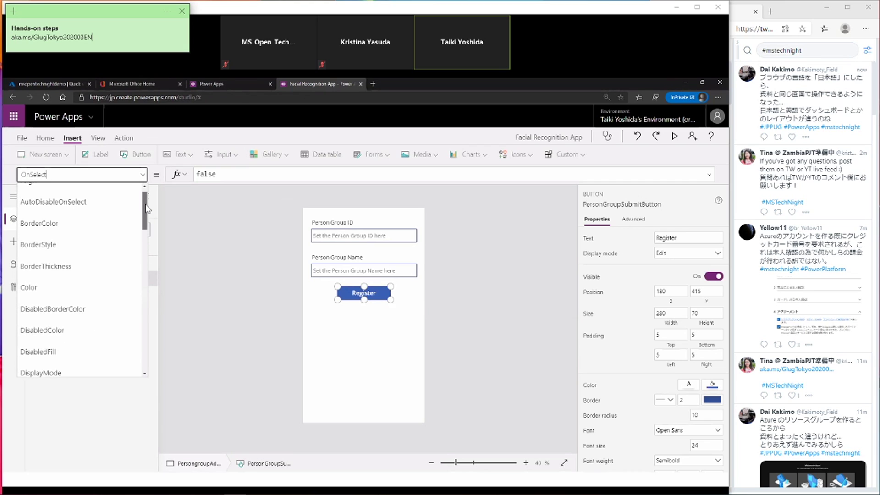
pyautogui.scroll(-2, 146, 220)
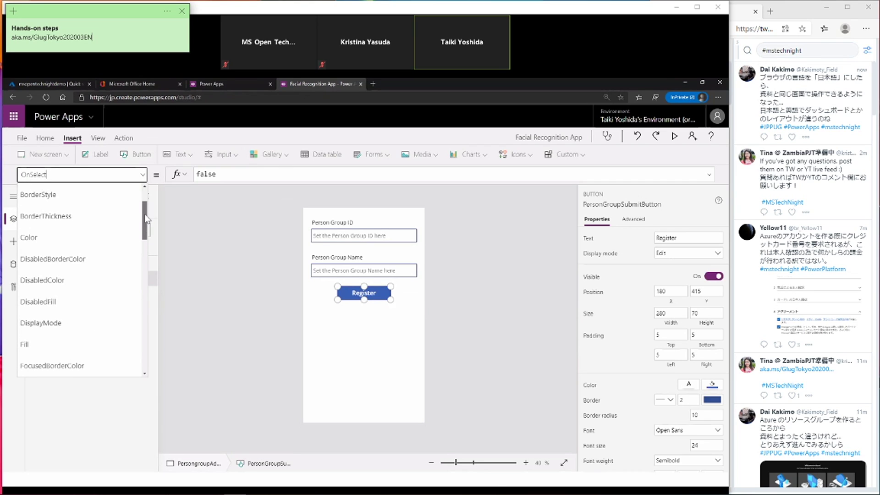
pyautogui.scroll(-2, 146, 219)
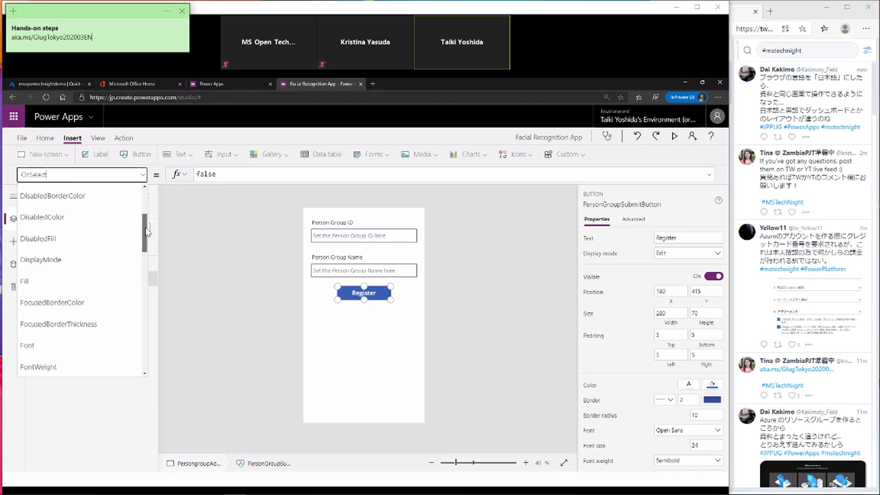
pyautogui.click(80, 278)
pyautogui.doubleClick(222, 174)
pyautogui.press('BackSpace')
pyautogui.write('100, 96, 178, 1)')
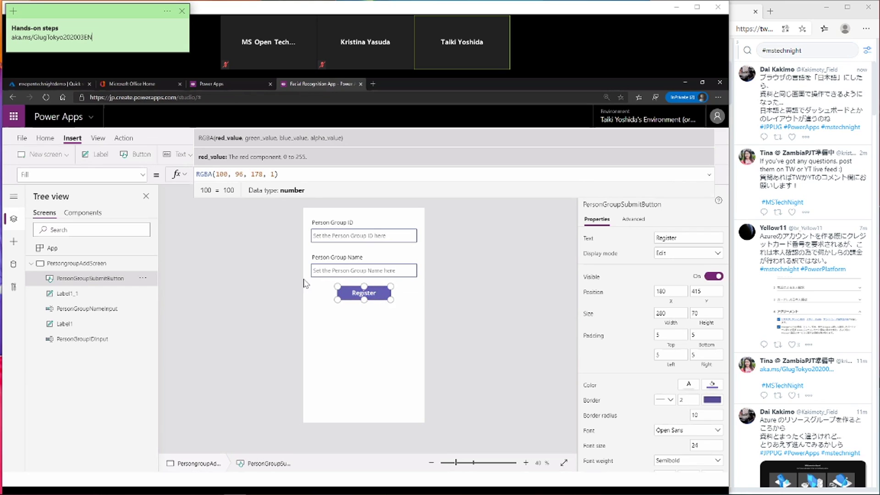
# Switch the property selector back to the button's OnSelect.
pyautogui.click(144, 176)
pyautogui.moveTo(145, 230); pyautogui.dragTo(145, 273)
pyautogui.click(98, 272)
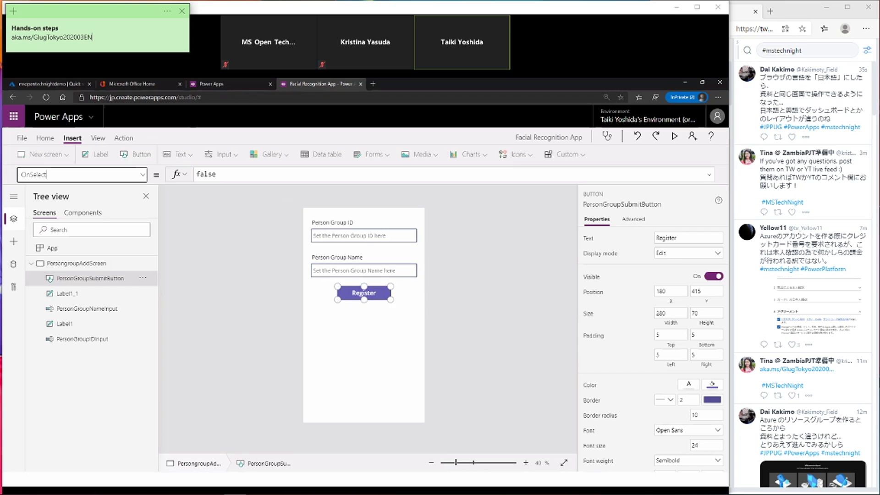
# Replace OnSelect's false with FaceAPI.CreatePersonGroup, picked from the autocomplete list.
pyautogui.click(227, 174)
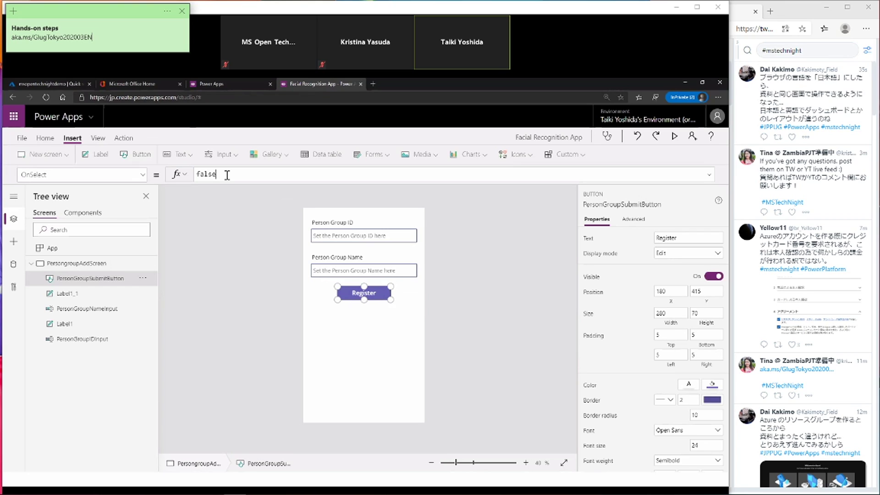
pyautogui.press('BackSpace')
pyautogui.press('BackSpace')
pyautogui.press('BackSpace')
pyautogui.press('BackSpace')
pyautogui.press('BackSpace')
pyautogui.write('Fa')
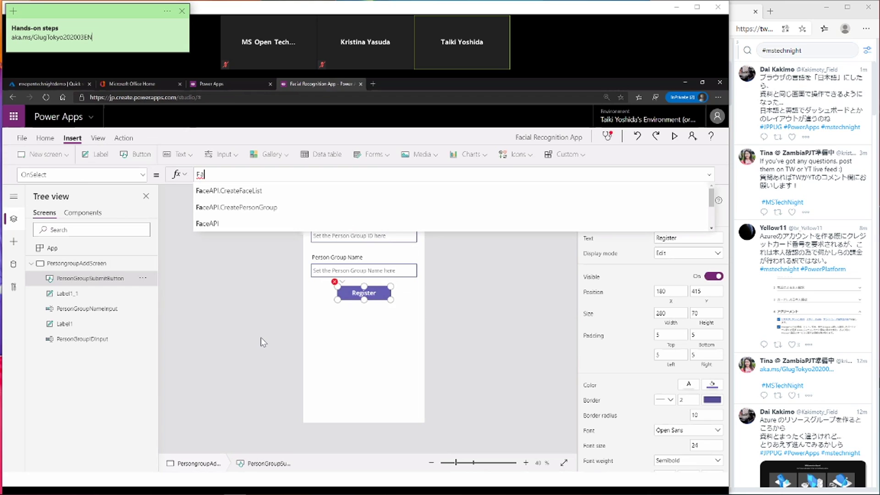
pyautogui.press('Down')
pyautogui.press('Down')
pyautogui.press('Down')
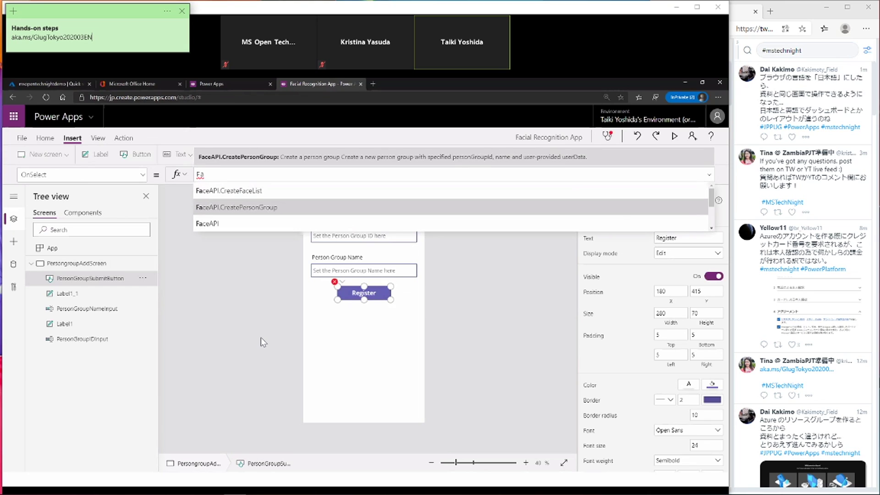
pyautogui.press('Down')
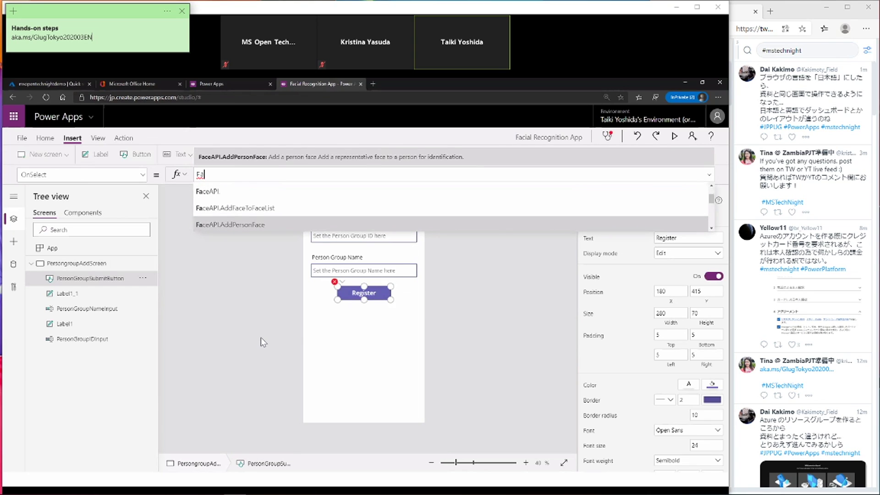
pyautogui.press('Up')
pyautogui.press('Up')
pyautogui.press('Down')
pyautogui.press('Down')
pyautogui.press('Down')
pyautogui.press('Down')
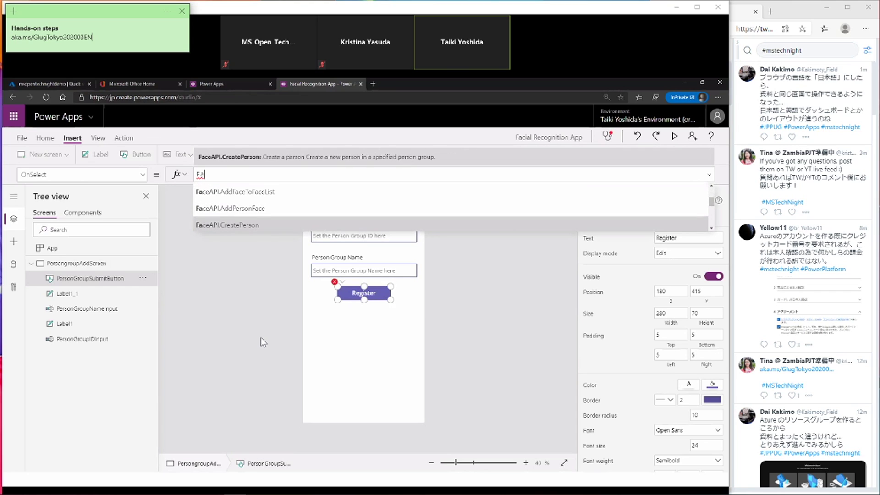
pyautogui.press('Down')
pyautogui.press('Down')
pyautogui.press('Down')
pyautogui.press('Down')
pyautogui.write('ce')
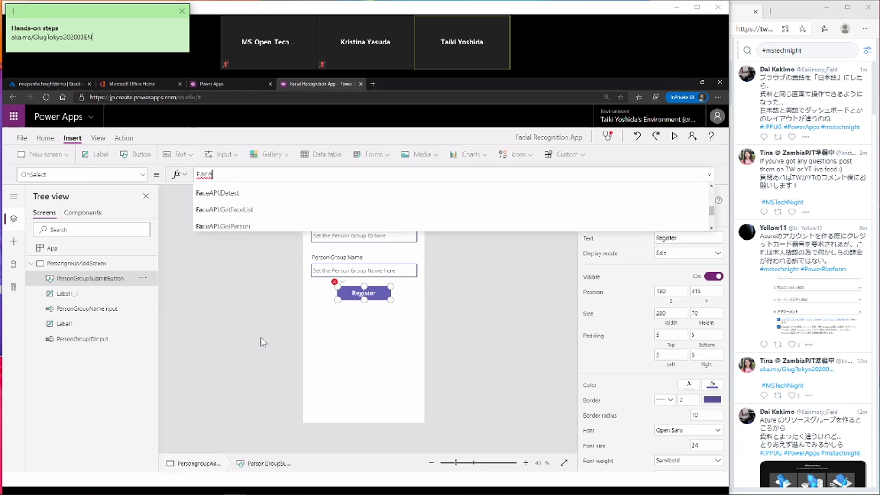
pyautogui.write('API.C')
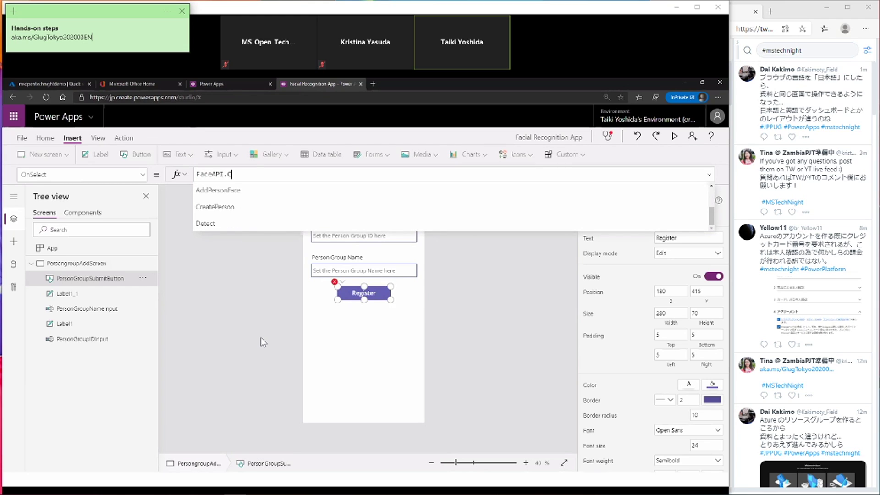
pyautogui.write('reatePe')
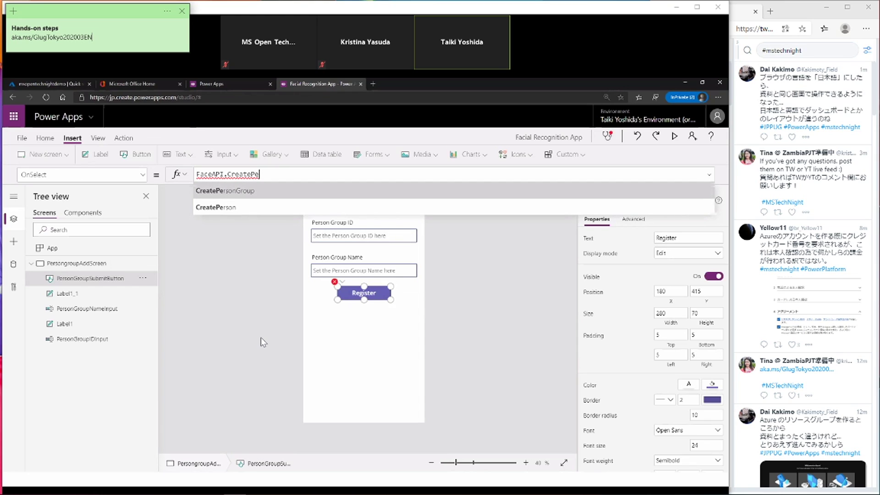
pyautogui.click(242, 195)
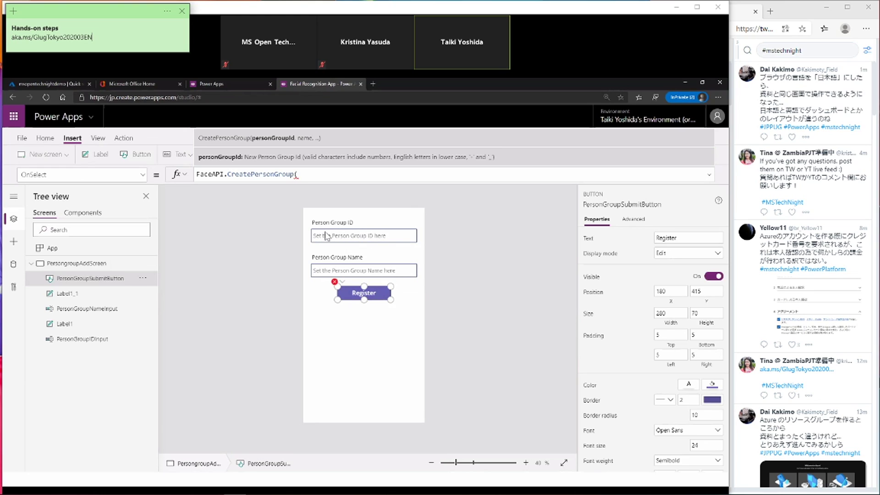
# Pass PersonGroupIDInput.Text as the first CreatePersonGroup argument.
pyautogui.write('Person')
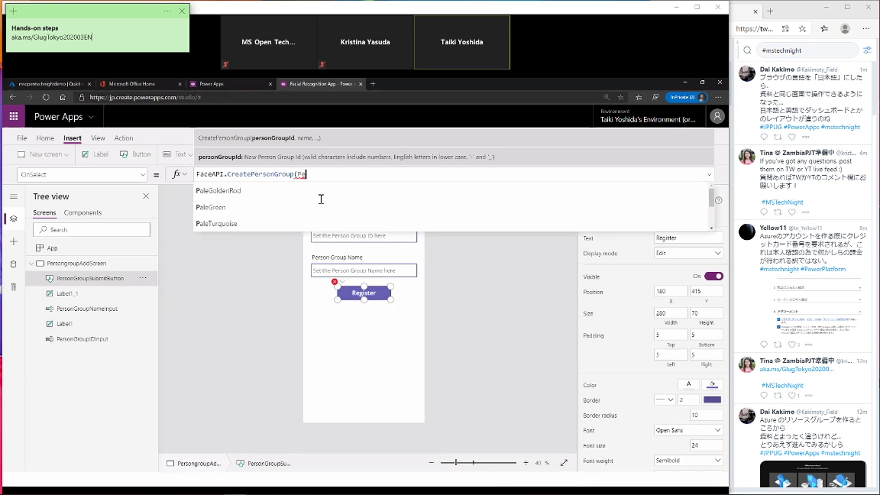
pyautogui.write('GroupID')
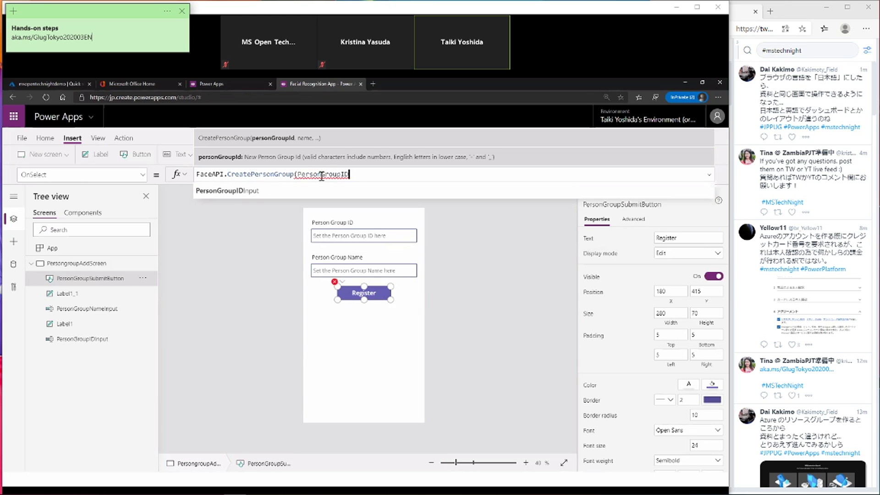
pyautogui.click(301, 195)
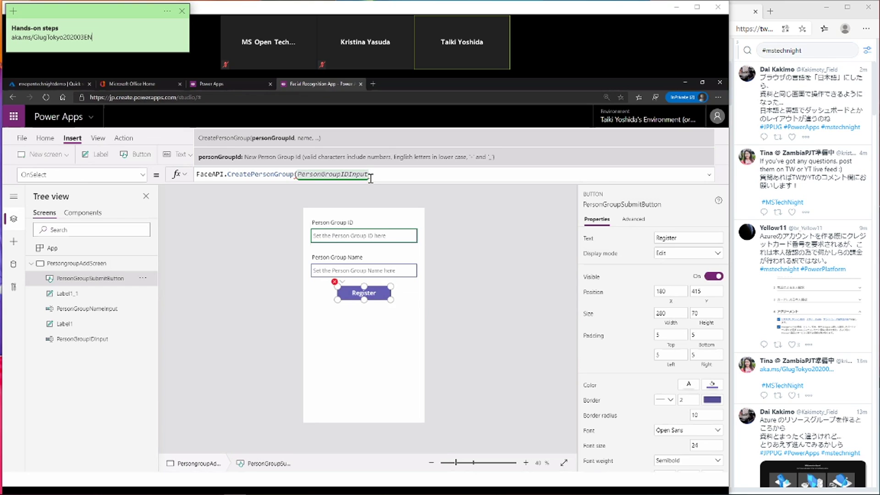
pyautogui.write('.')
pyautogui.press('Down')
pyautogui.press('Down')
pyautogui.press('Down')
pyautogui.press('Down')
pyautogui.press('Down')
pyautogui.press('Down')
pyautogui.press('Down')
pyautogui.press('Down')
pyautogui.press('Down')
pyautogui.press('Down')
pyautogui.press('Down')
pyautogui.press('Down')
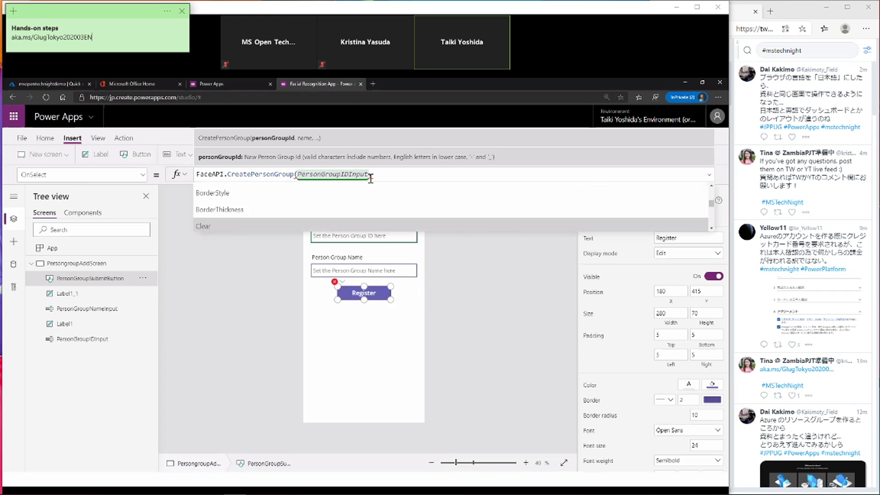
pyautogui.press('Up')
pyautogui.press('Up')
pyautogui.press('Up')
pyautogui.press('Up')
pyautogui.press('Up')
pyautogui.press('Up')
pyautogui.press('Up')
pyautogui.press('Up')
pyautogui.press('Up')
pyautogui.press('Up')
pyautogui.press('Up')
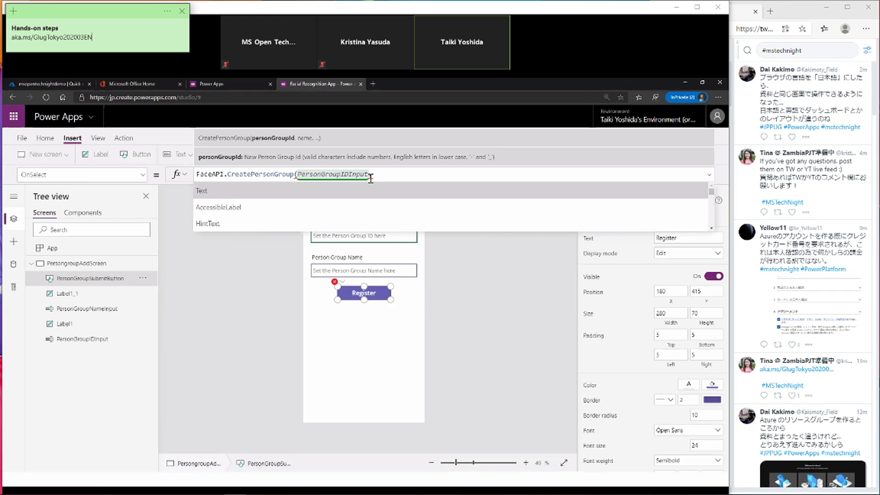
pyautogui.click(337, 198)
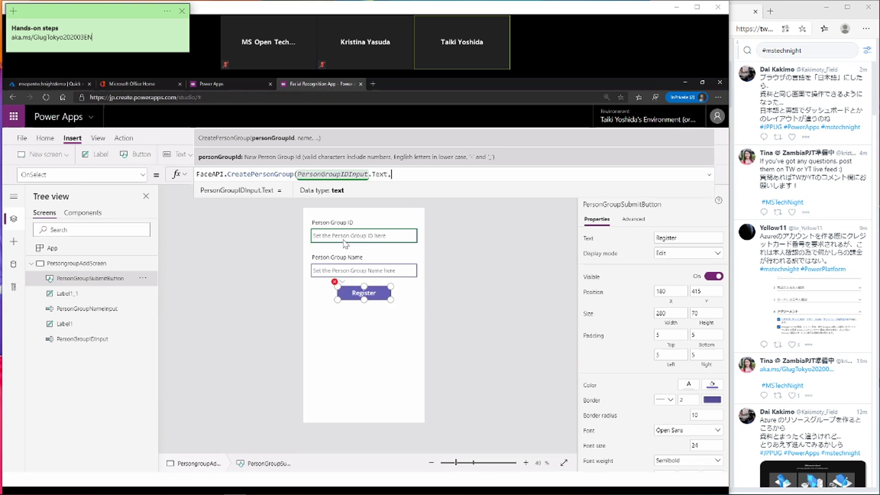
# Add PersonGroupNameInput.Text as the second argument and close the call.
pyautogui.write(',')
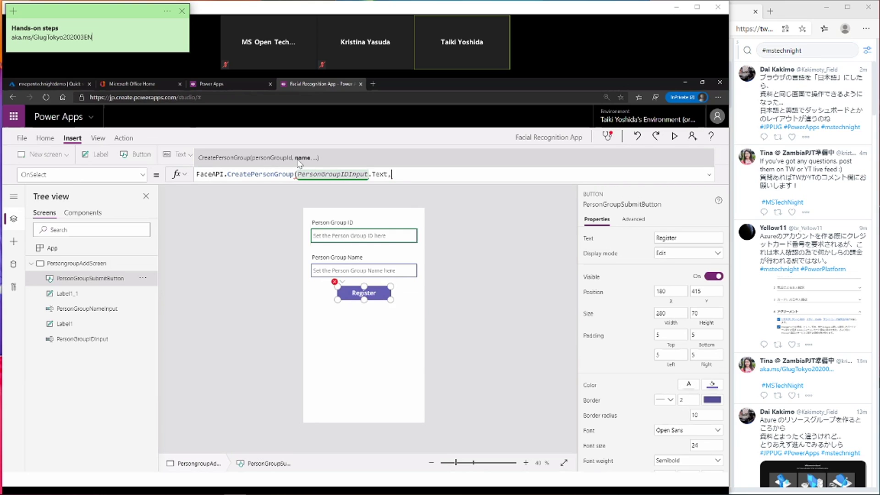
pyautogui.write('PersonGroup')
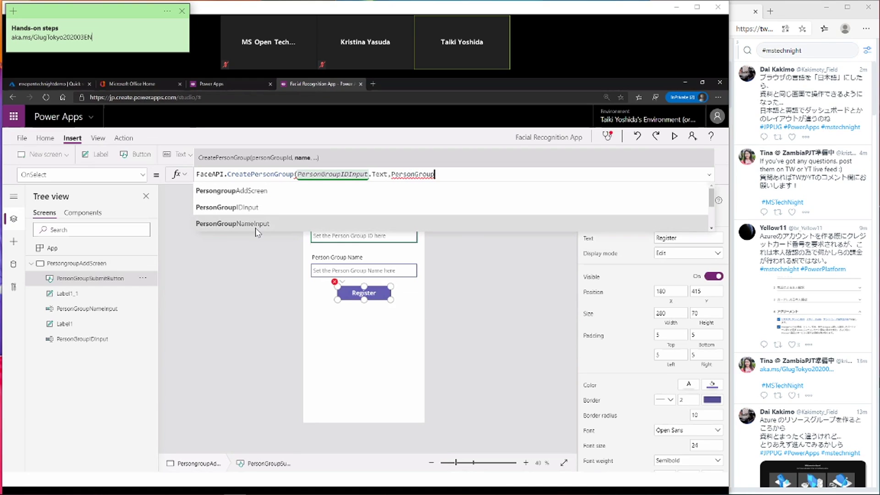
pyautogui.click(233, 224)
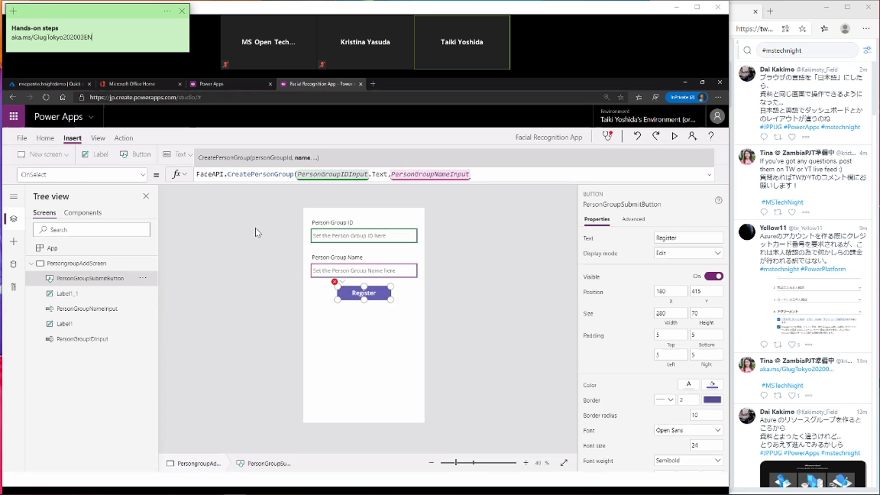
pyautogui.write('.')
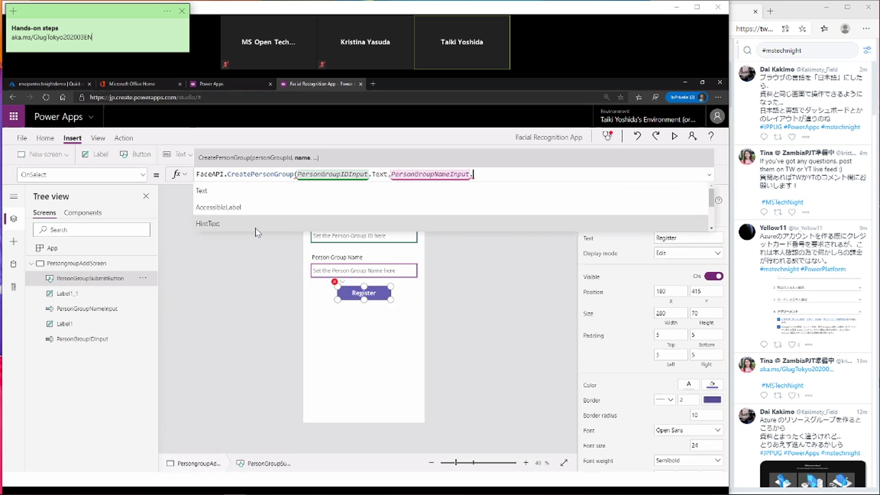
pyautogui.click(248, 192)
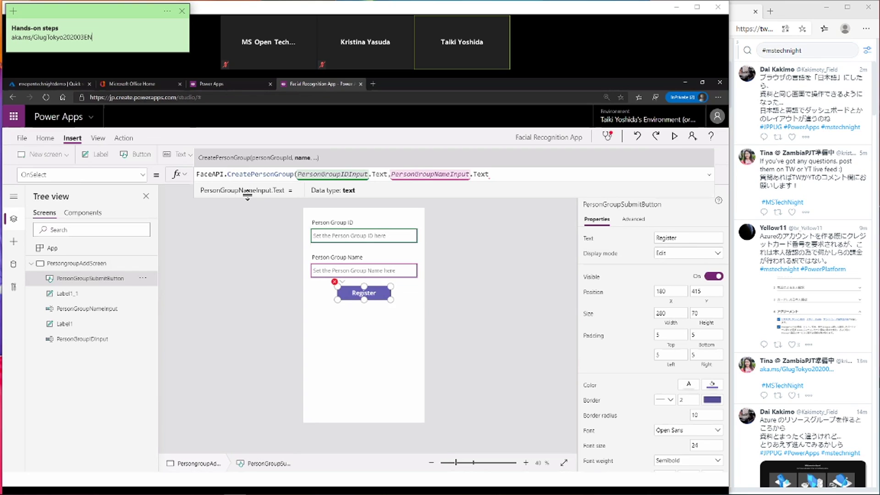
pyautogui.write(')')
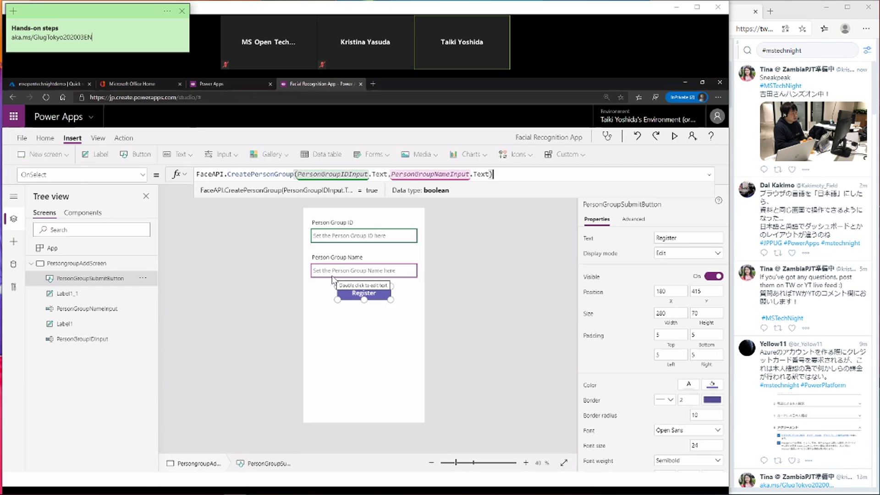
pyautogui.click(310, 370)
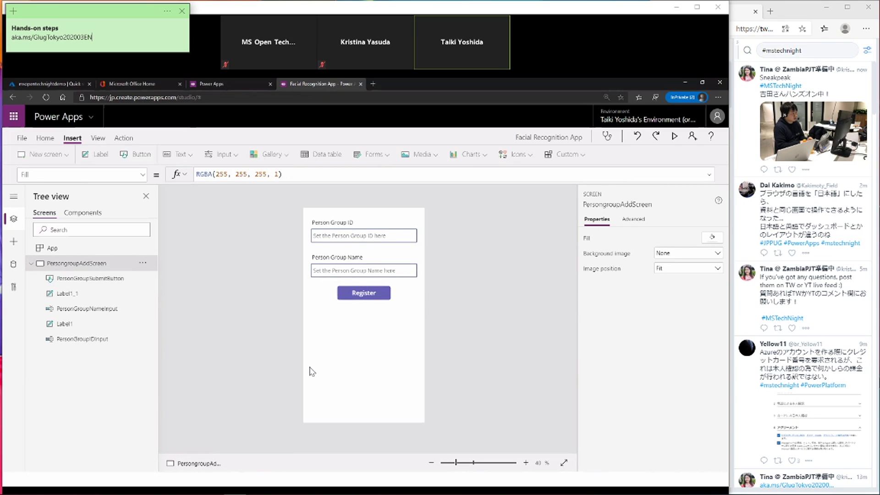
# Select the Register button and switch the property selector to DisplayMode.
pyautogui.click(345, 297)
pyautogui.click(342, 319)
pyautogui.click(358, 247)
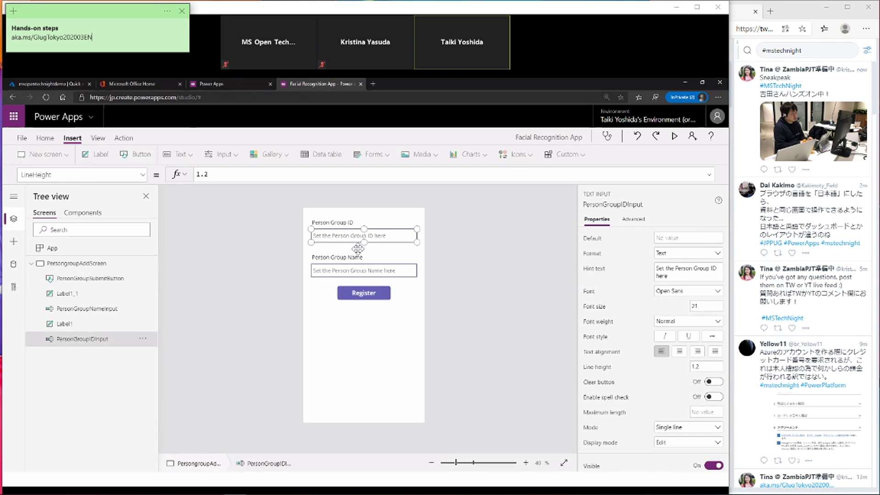
pyautogui.click(347, 293)
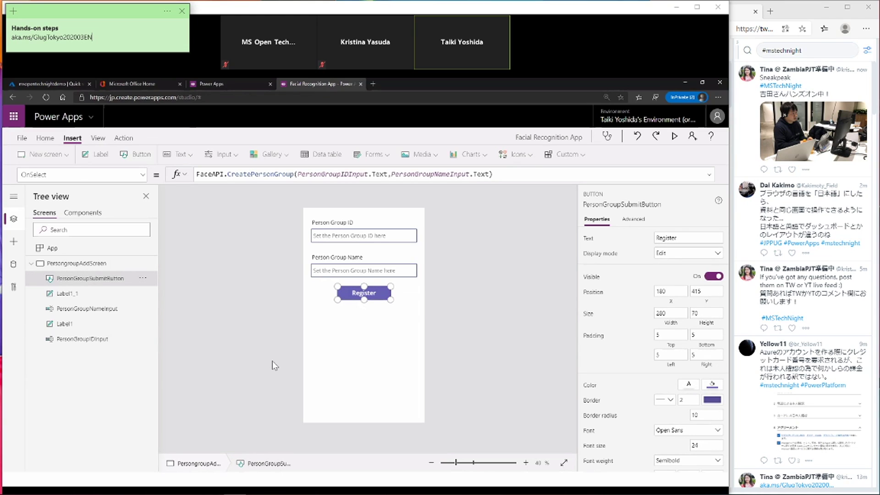
pyautogui.click(145, 175)
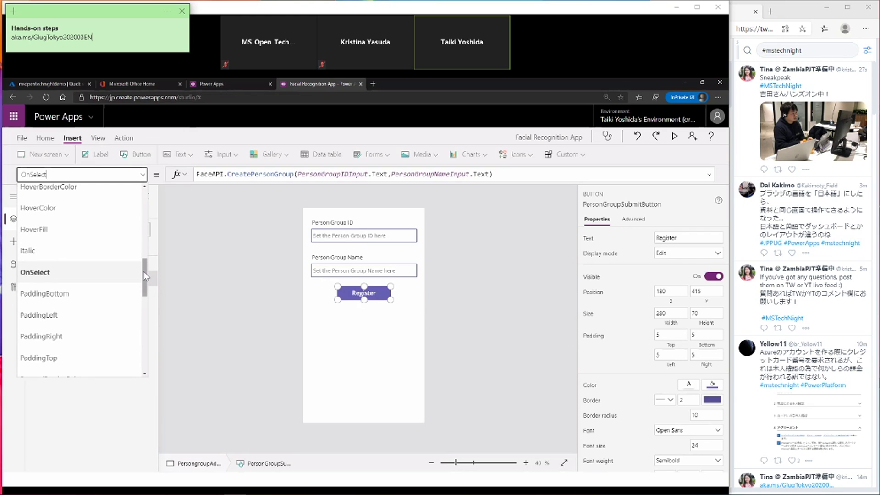
pyautogui.moveTo(143, 272); pyautogui.dragTo(141, 235)
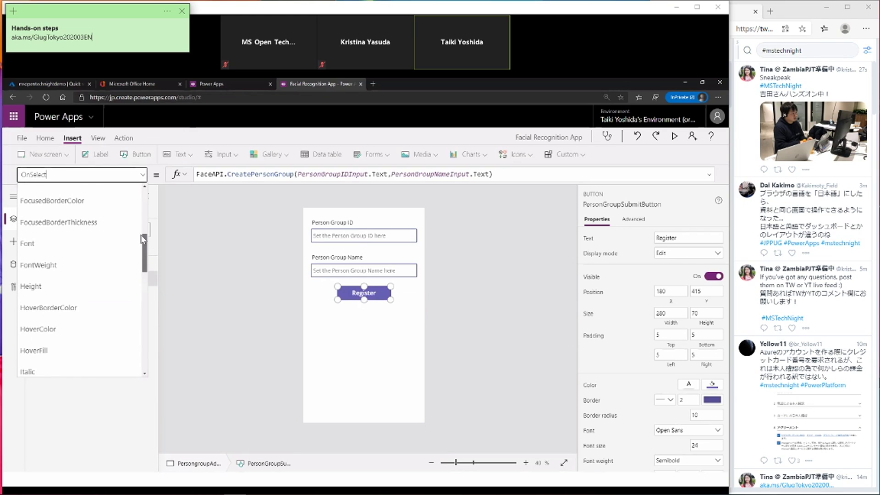
pyautogui.click(105, 251)
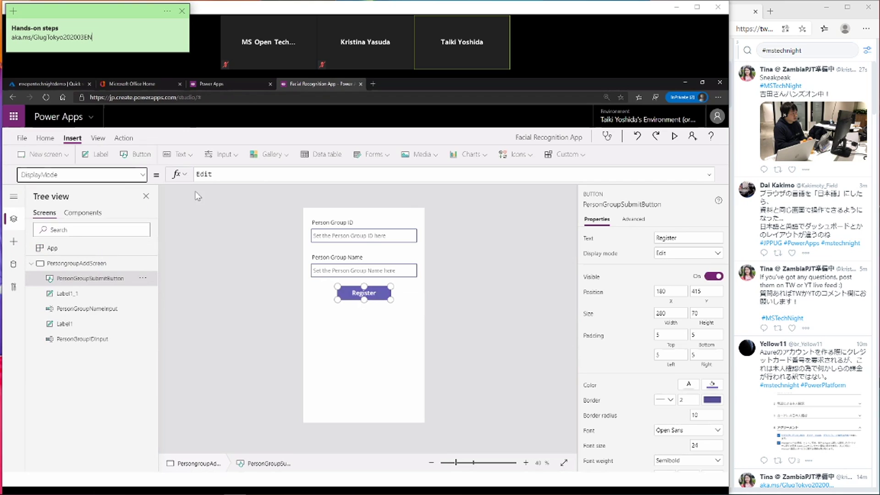
# Replace the DisplayMode formula with an If whose condition is IsBlank(PersonGroupIDInput.Text).
pyautogui.click(235, 173)
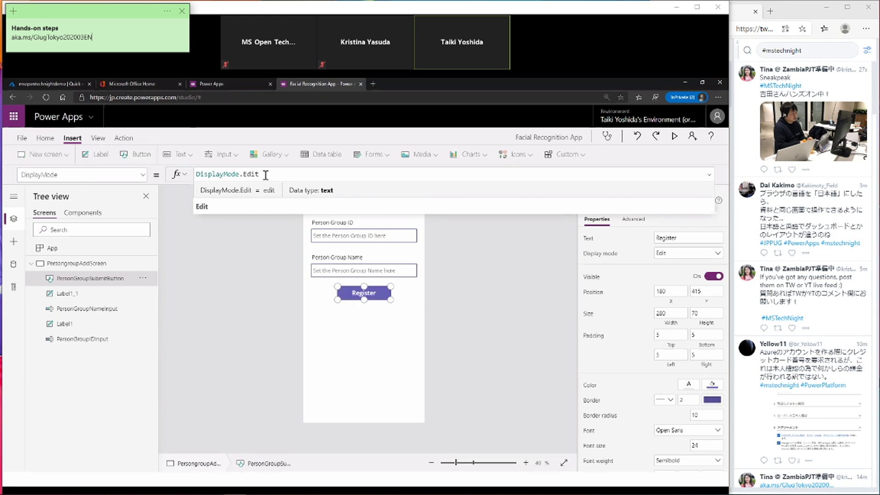
pyautogui.hotkey('ctrl', 'a')
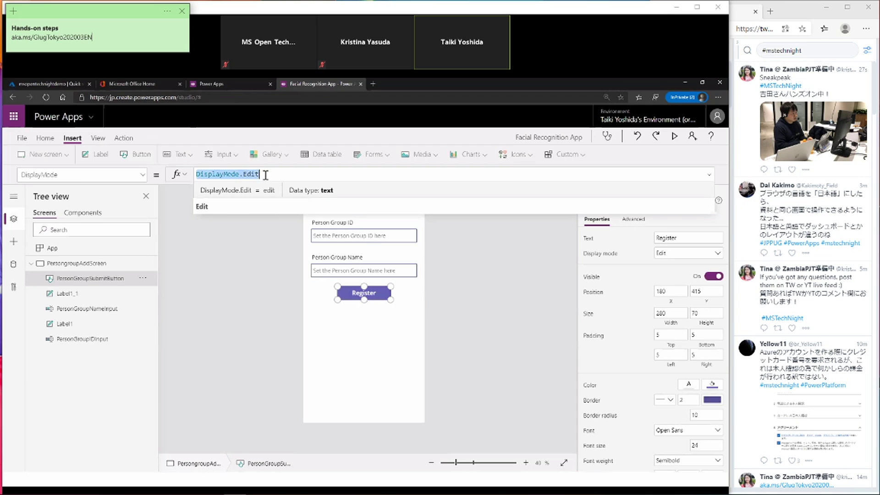
pyautogui.write('If(')
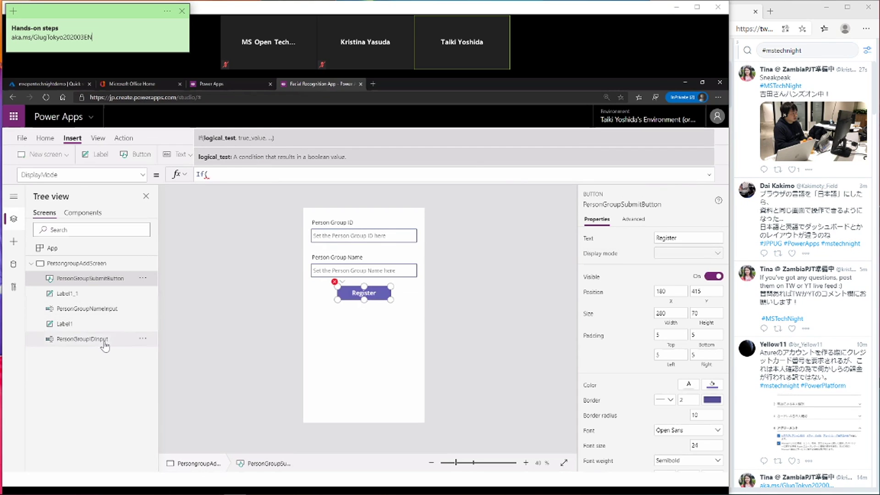
pyautogui.write('Per')
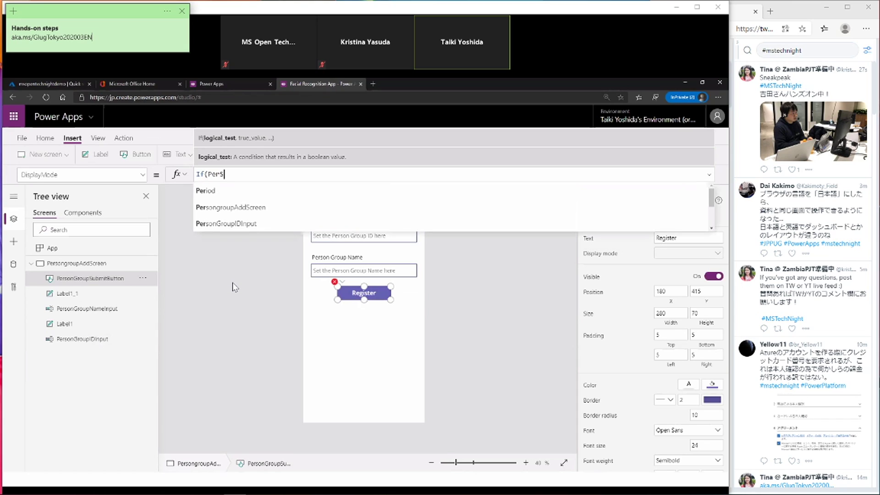
pyautogui.write('sonGroup')
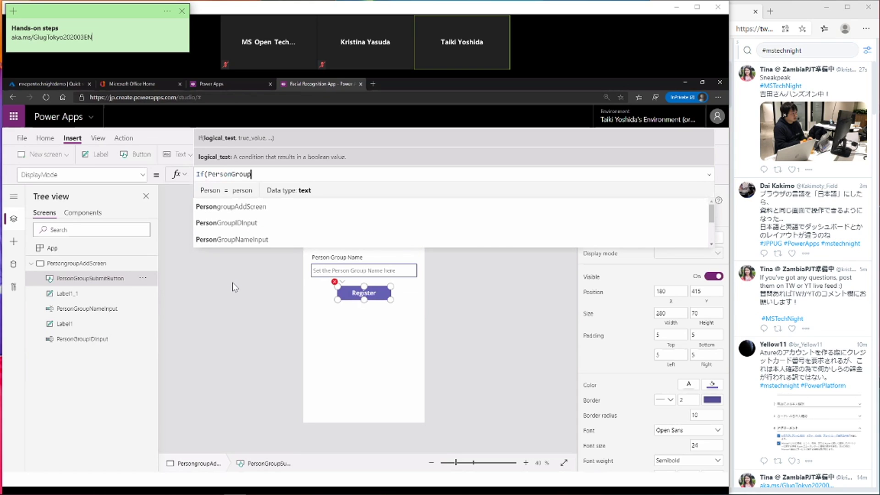
pyautogui.write('ID')
pyautogui.write('Input.')
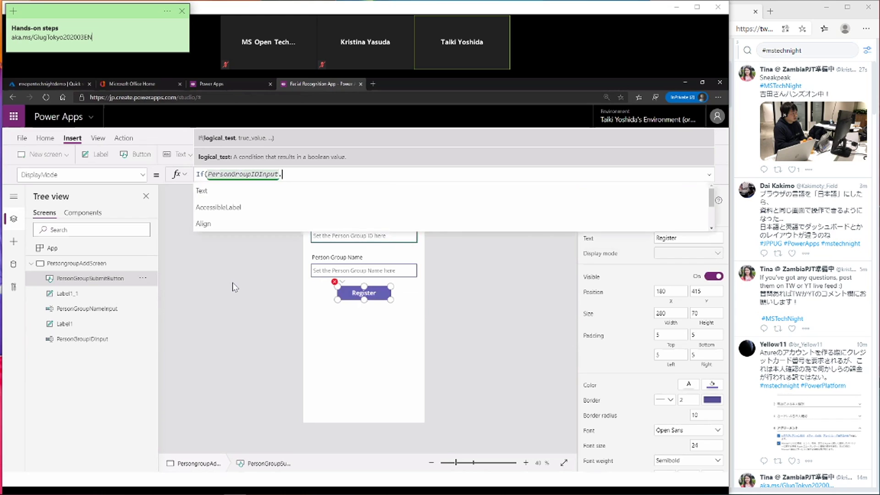
pyautogui.press('Tab')
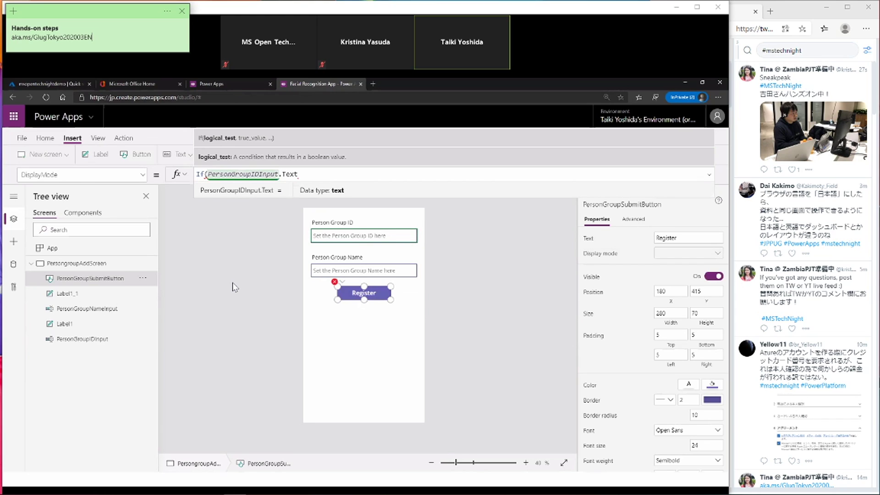
pyautogui.click(208, 175)
pyautogui.write('IsBlank(')
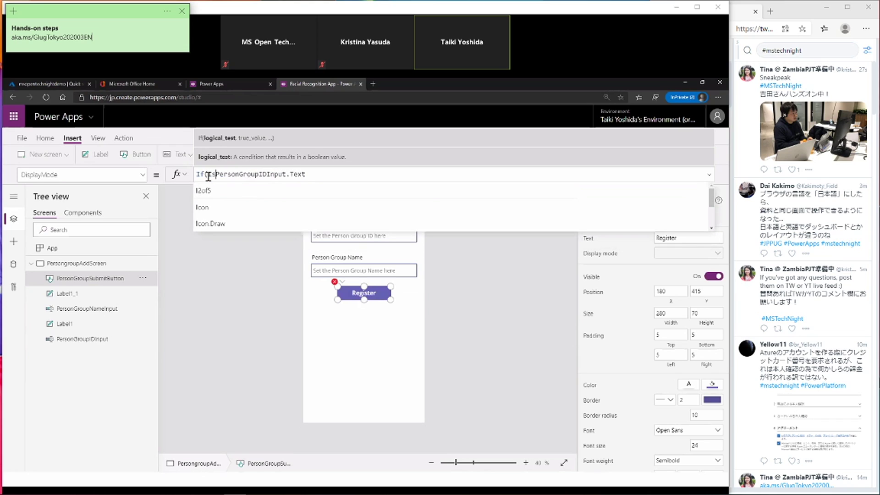
# Finish the If with DisplayMode.Disabled when blank and Edit otherwise.
pyautogui.click(343, 173)
pyautogui.write(')')
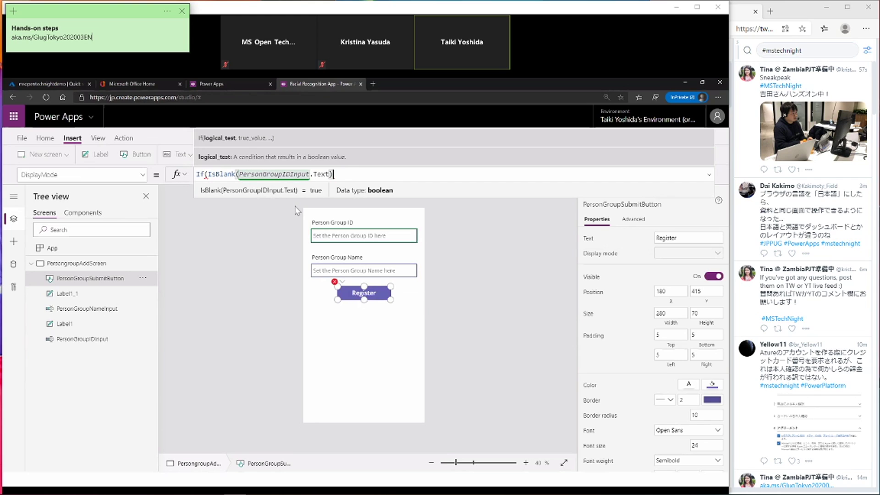
pyautogui.write(',')
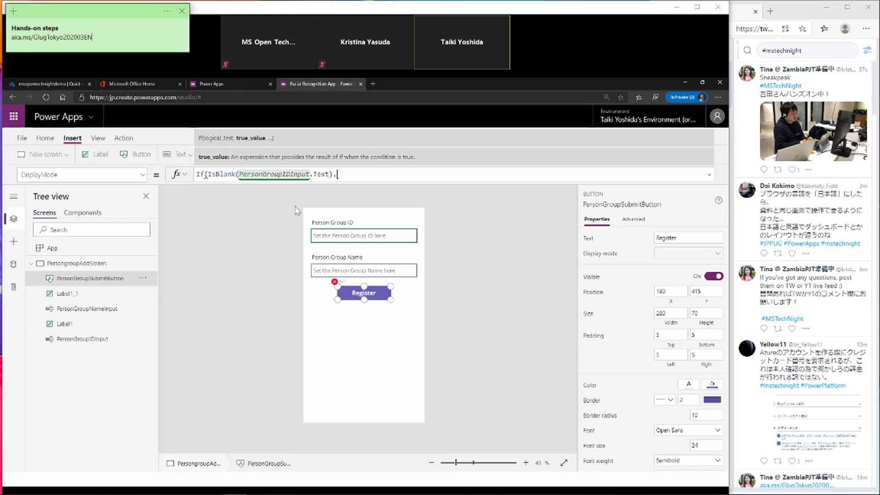
pyautogui.write('Dis')
pyautogui.click(297, 211)
pyautogui.write('.')
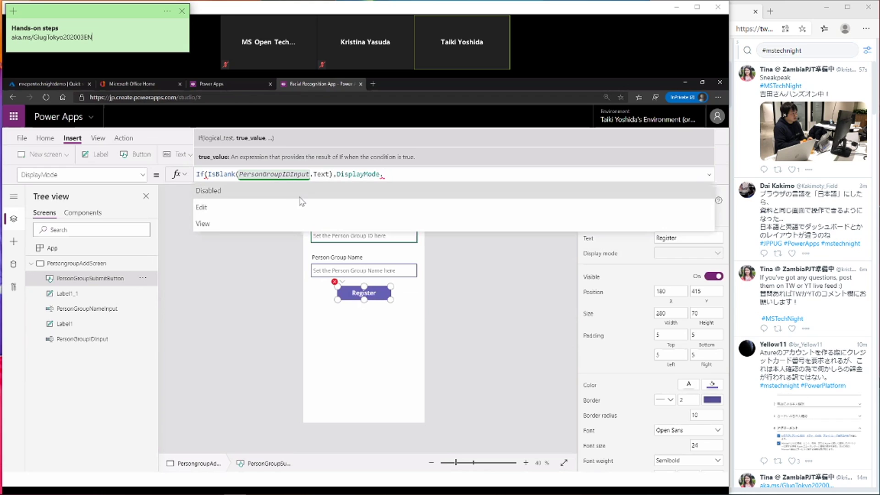
pyautogui.click(299, 195)
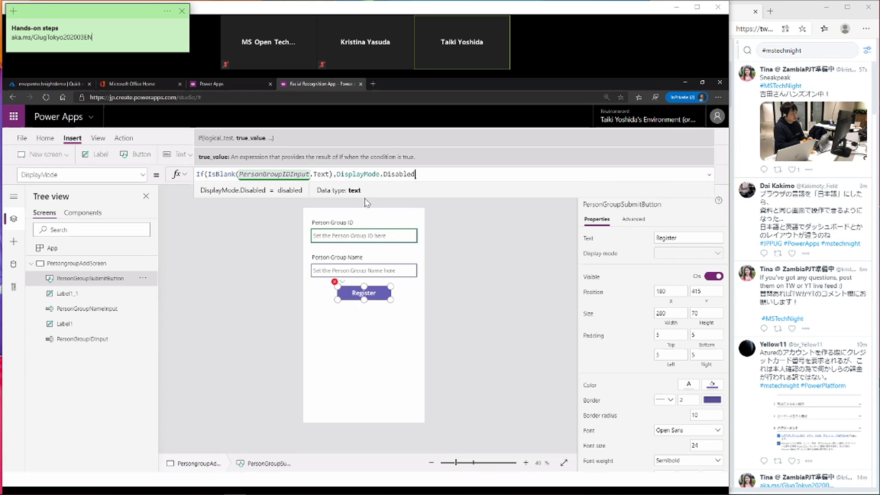
pyautogui.write(',')
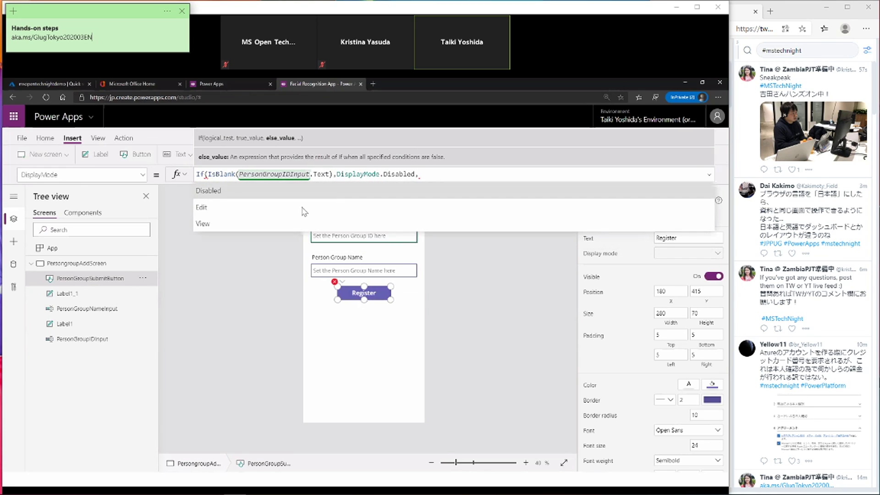
pyautogui.click(300, 212)
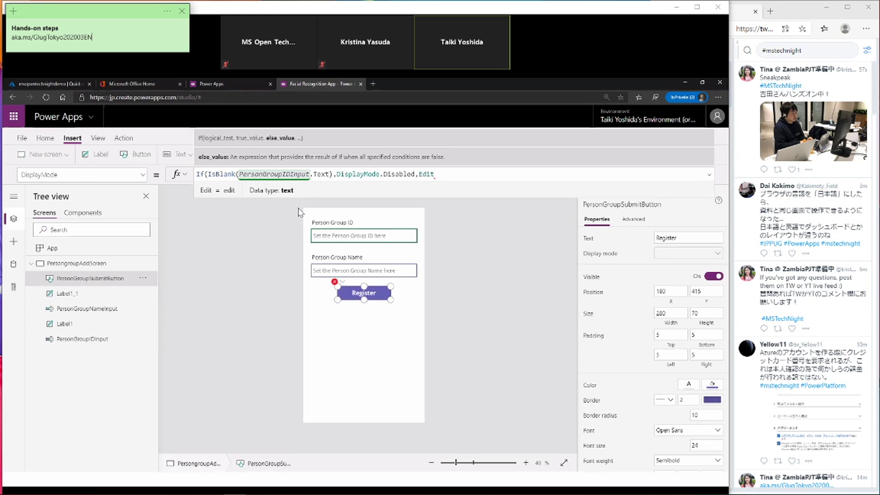
pyautogui.write(')')
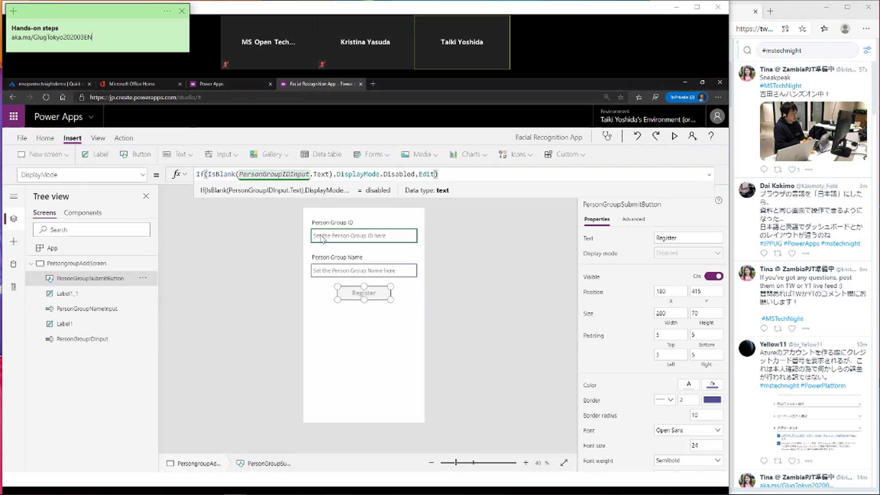
pyautogui.click(263, 175)
# Click between the screen, ID and Name boxes, ending with the Register button selected.
pyautogui.click(282, 265)
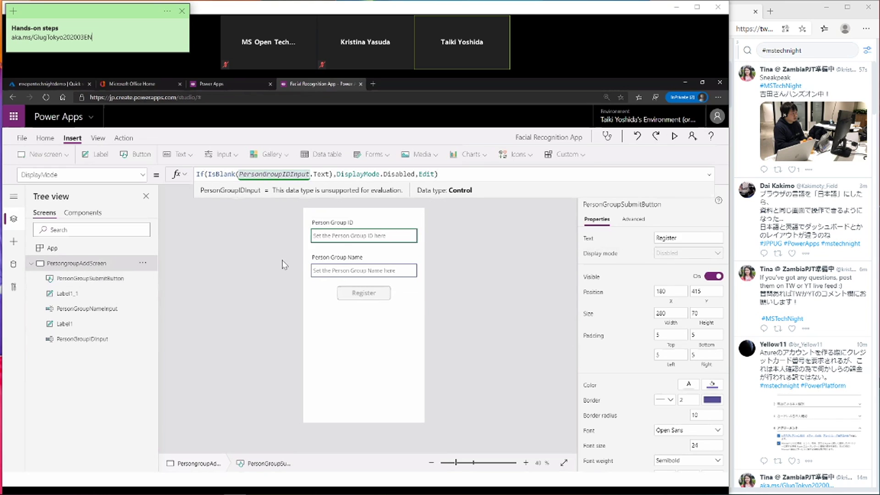
pyautogui.click(351, 236)
pyautogui.click(351, 292)
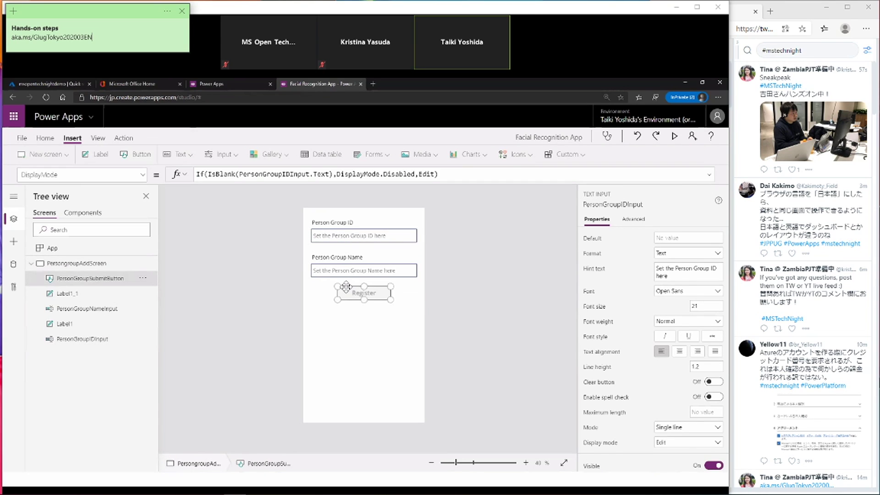
pyautogui.click(359, 236)
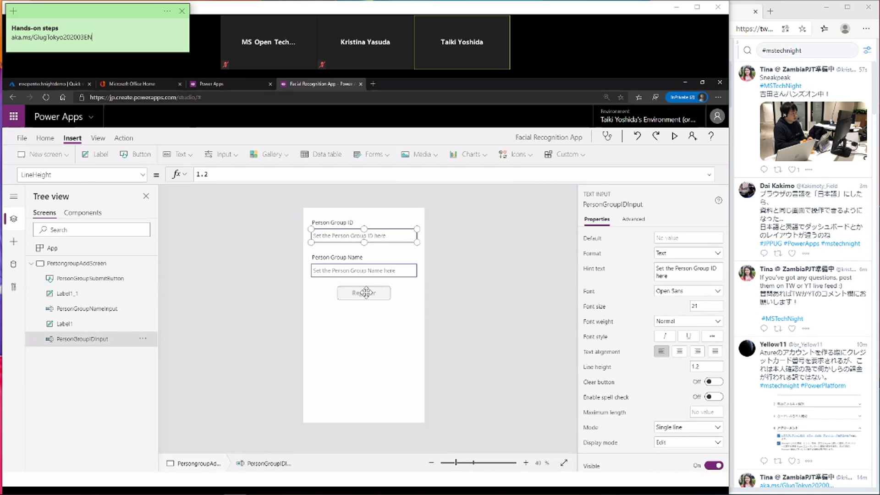
pyautogui.click(365, 292)
pyautogui.click(367, 270)
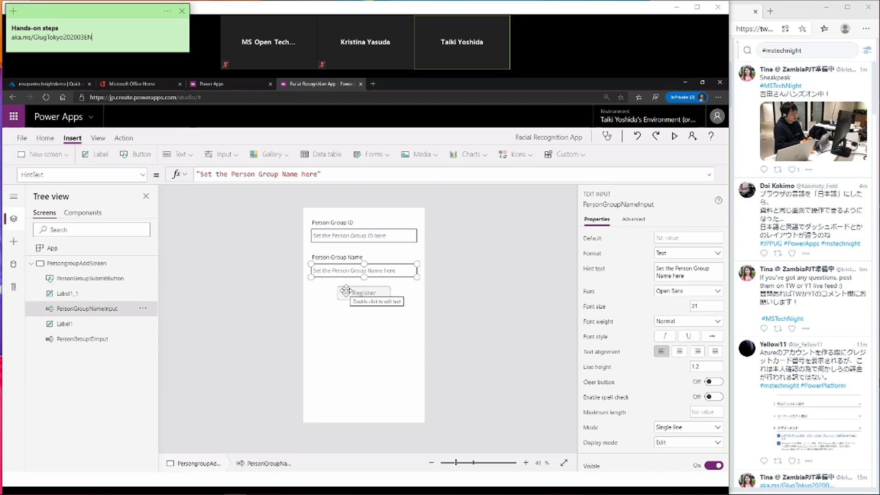
pyautogui.click(351, 294)
# Enlarge the formula bar and format the DisplayMode formula onto separate lines.
pyautogui.moveTo(325, 182); pyautogui.dragTo(324, 221)
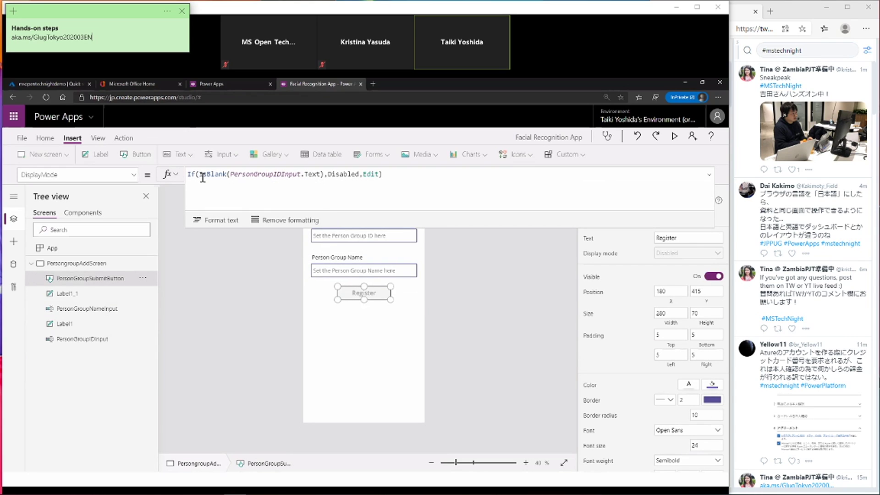
pyautogui.click(226, 222)
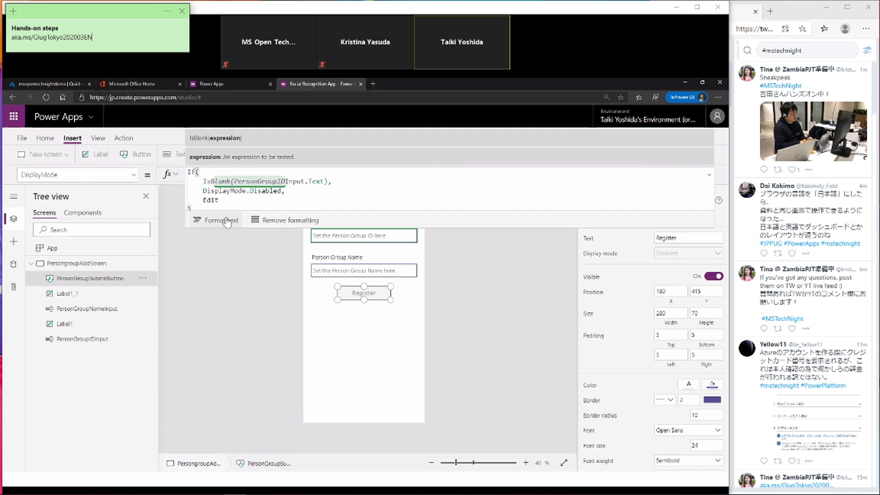
pyautogui.moveTo(238, 230); pyautogui.dragTo(239, 239)
pyautogui.click(203, 183)
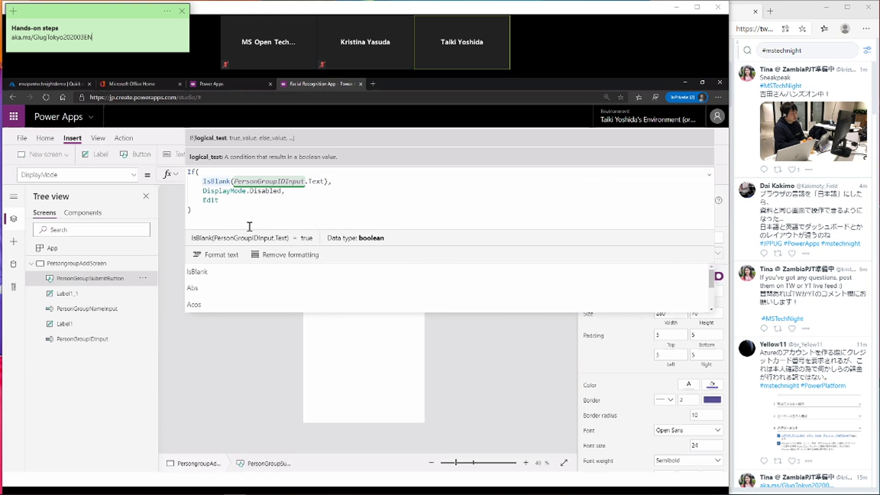
# Wrap the condition in Or(...), adding a second IsBlank check on PersonGroupNameInput.Text.
pyautogui.write('Or')
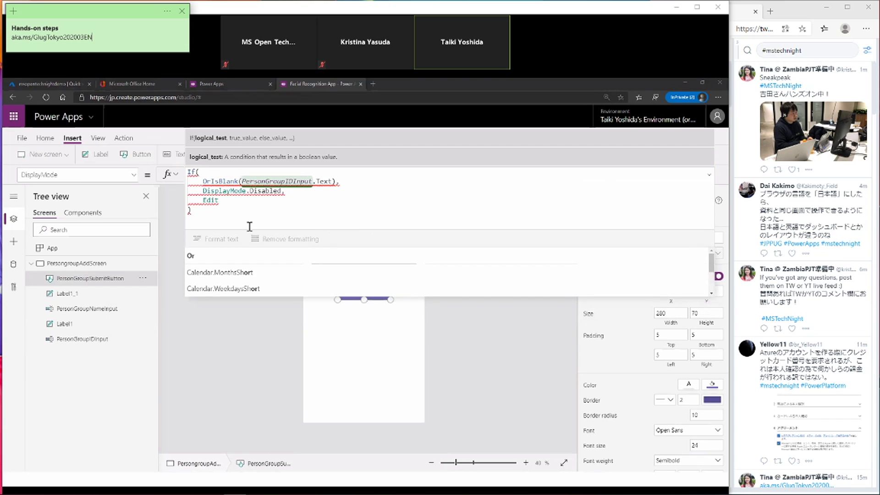
pyautogui.click(214, 191)
pyautogui.click(213, 180)
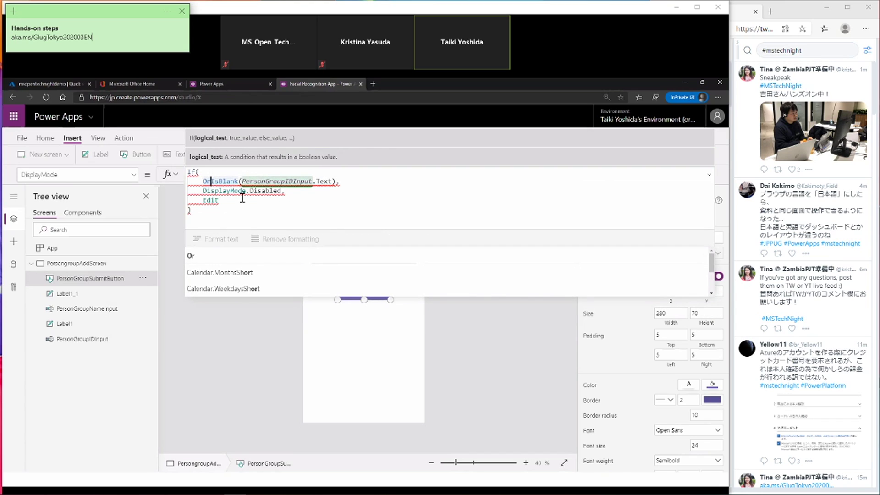
pyautogui.write('(')
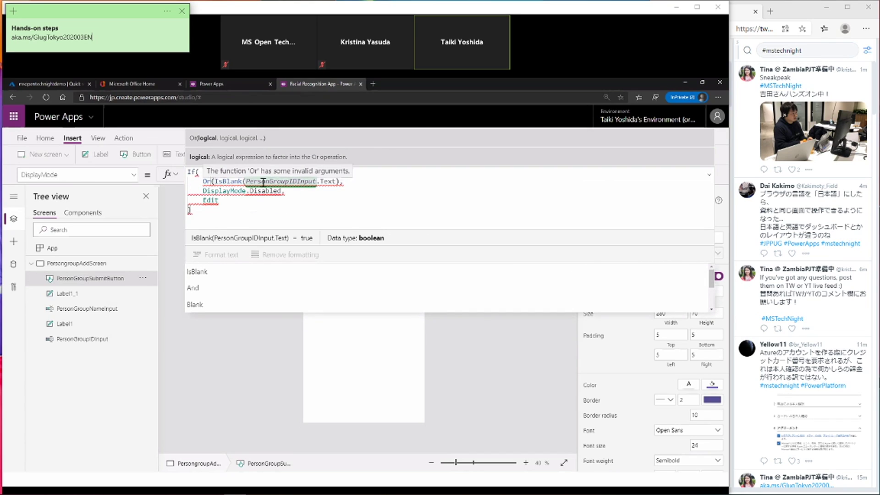
pyautogui.click(339, 182)
pyautogui.write(')')
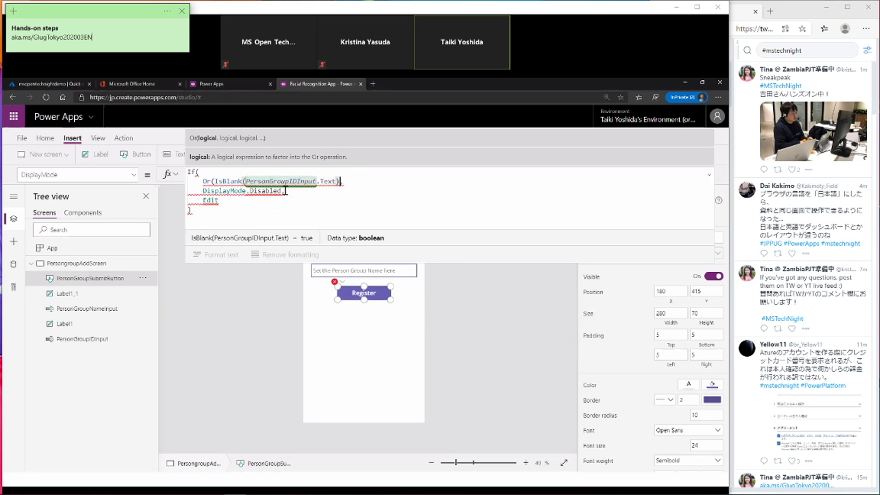
pyautogui.write(',IsBlank(PersonGroupIDInput.Text)')
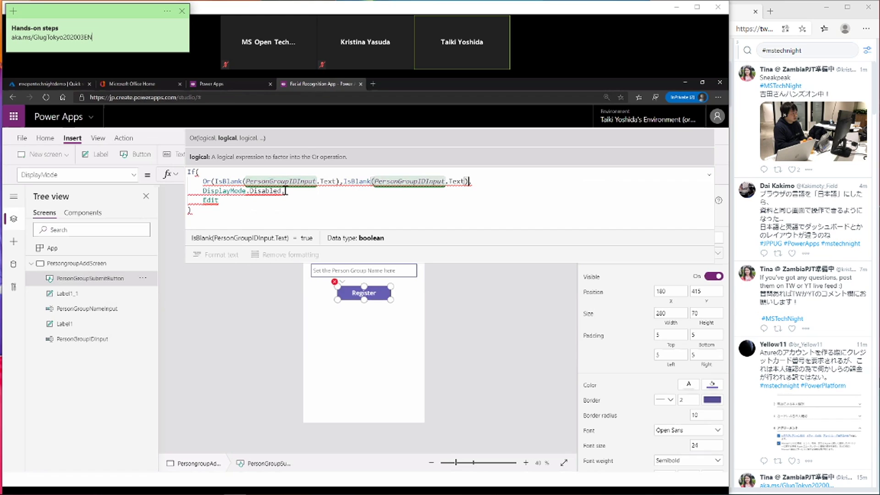
pyautogui.click(389, 180)
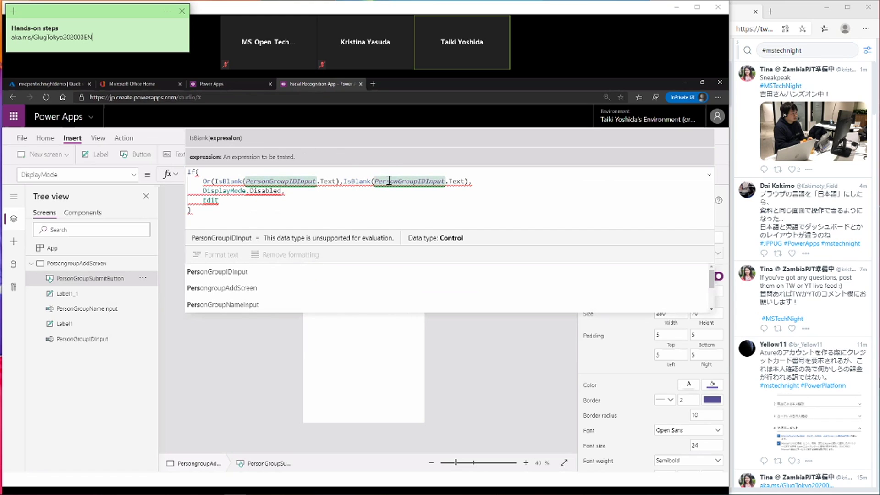
pyautogui.moveTo(445, 182); pyautogui.dragTo(420, 182)
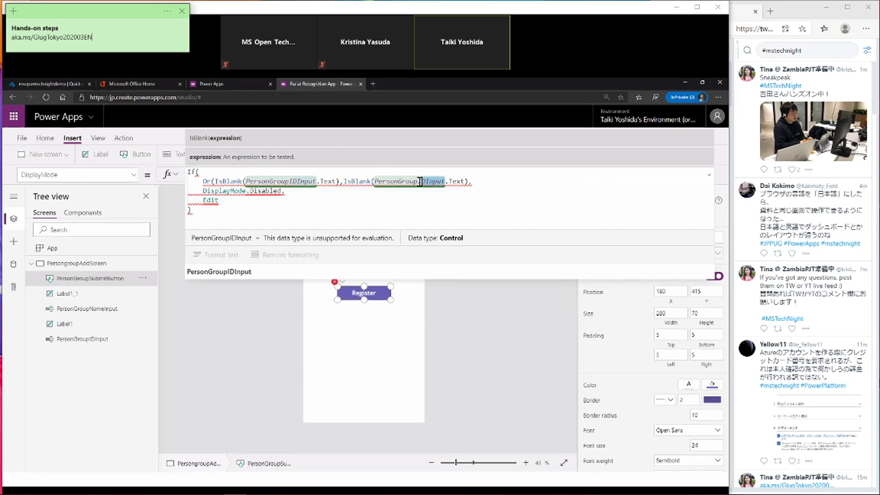
pyautogui.click(419, 182)
pyautogui.hotkey('shift', 'Right')
pyautogui.hotkey('shift', 'Right')
pyautogui.write('Name')
pyautogui.press('Right')
pyautogui.press('Right')
pyautogui.press('Right')
pyautogui.press('Right')
pyautogui.press('Right')
pyautogui.press('Right')
pyautogui.press('Right')
pyautogui.press('Right')
pyautogui.press('Right')
pyautogui.press('Right')
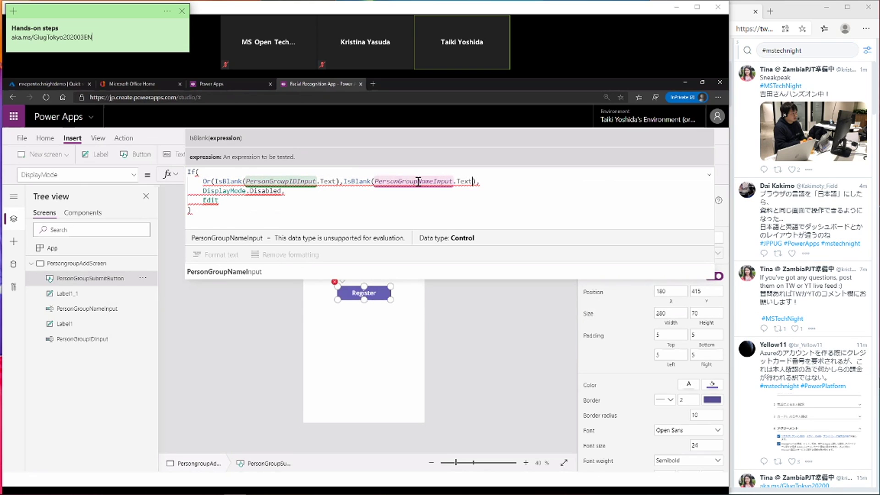
pyautogui.write(')')
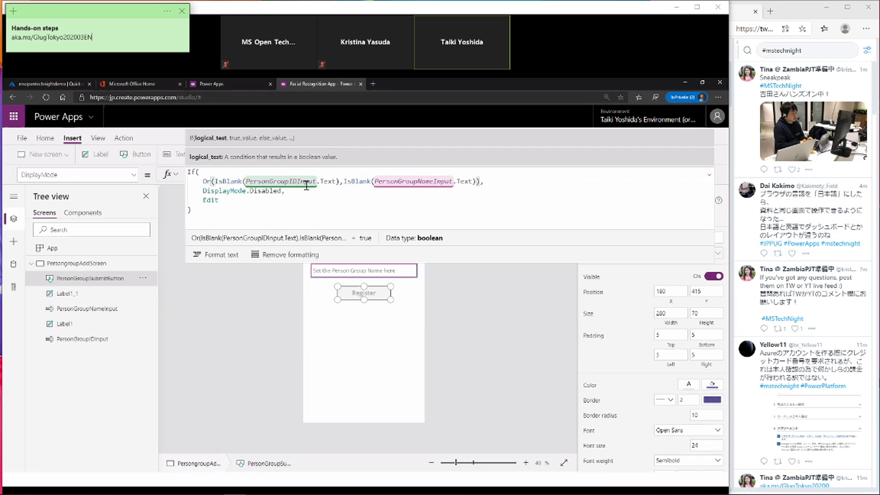
# Format the Or-based DisplayMode formula onto separate lines and review its condition and results.
pyautogui.click(265, 191)
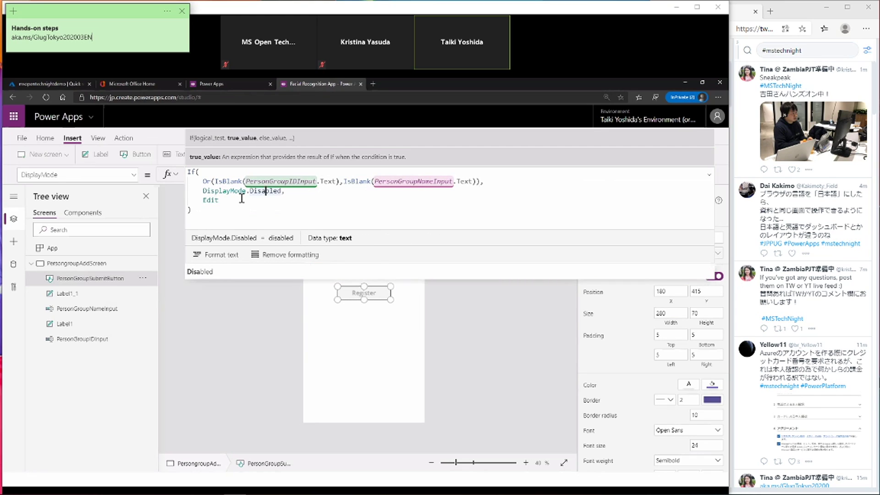
pyautogui.click(242, 199)
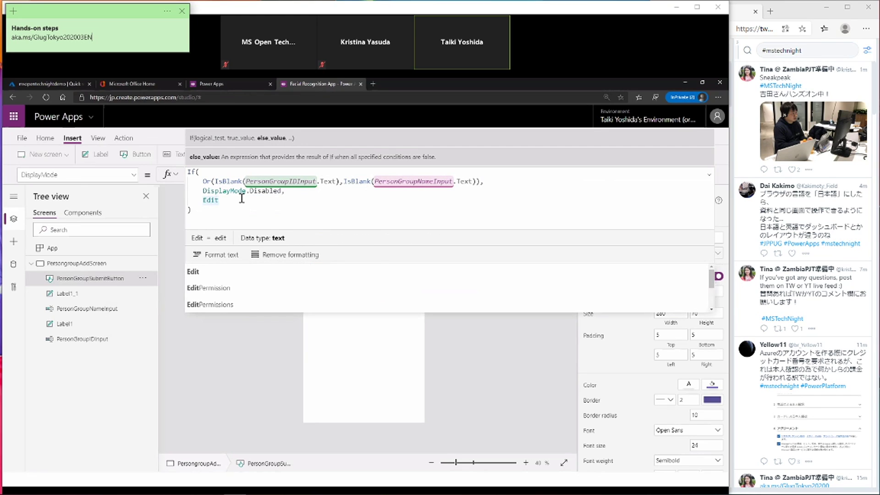
pyautogui.click(213, 173)
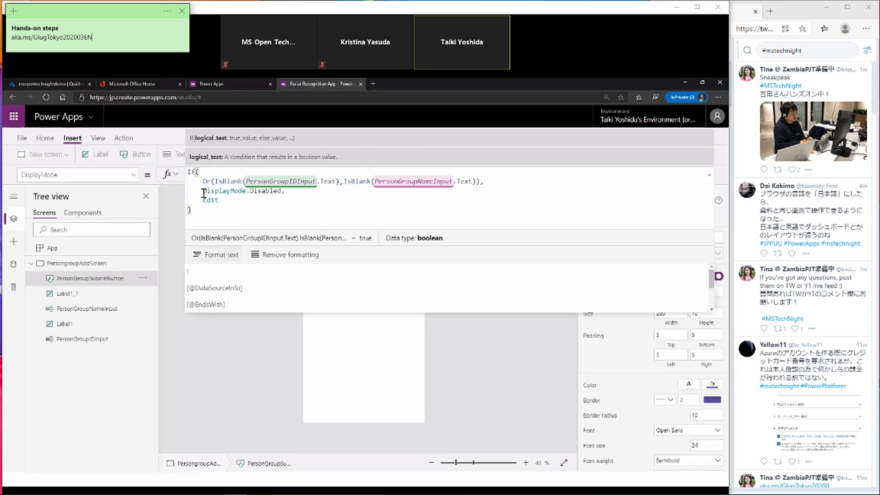
pyautogui.click(238, 259)
pyautogui.moveTo(240, 261)
pyautogui.mouseDown()
pyautogui.moveTo(242, 348)
pyautogui.moveTo(237, 261)
pyautogui.mouseUp()
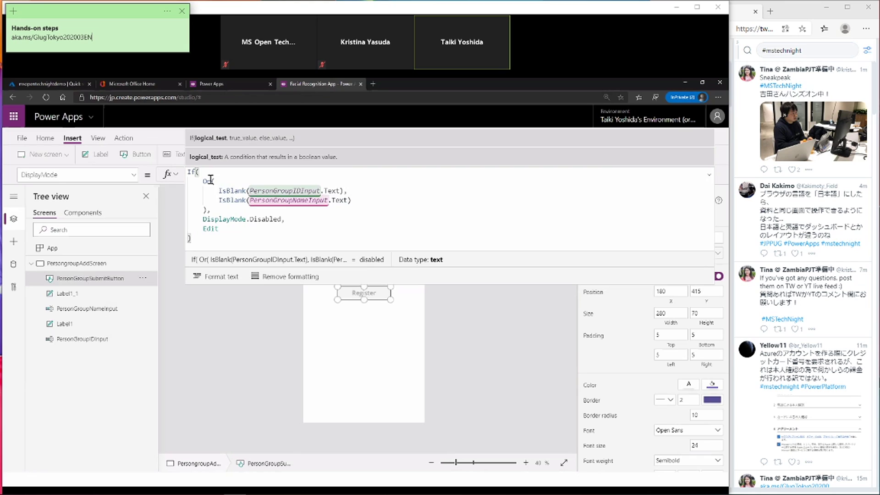
pyautogui.moveTo(211, 179); pyautogui.dragTo(242, 211)
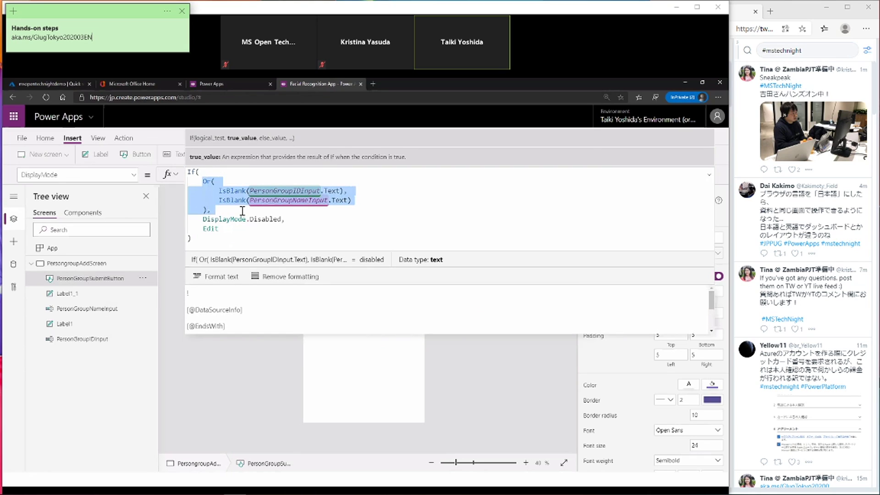
pyautogui.moveTo(202, 220); pyautogui.dragTo(294, 220)
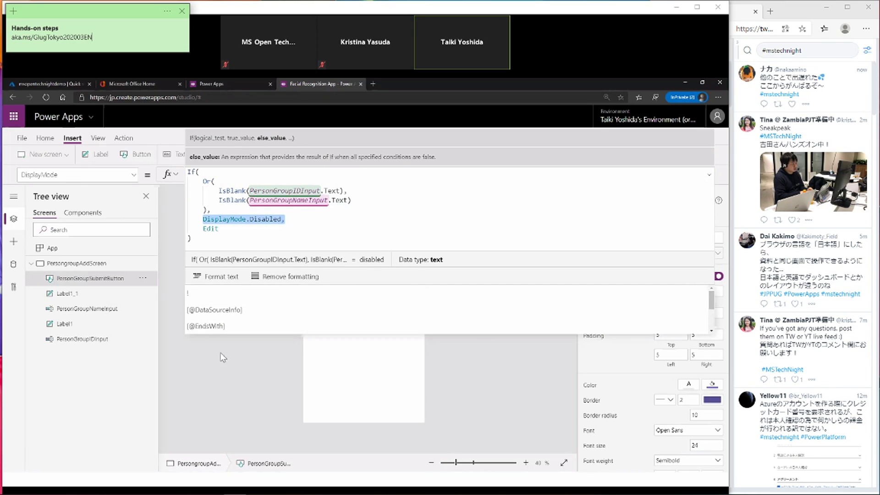
pyautogui.click(213, 246)
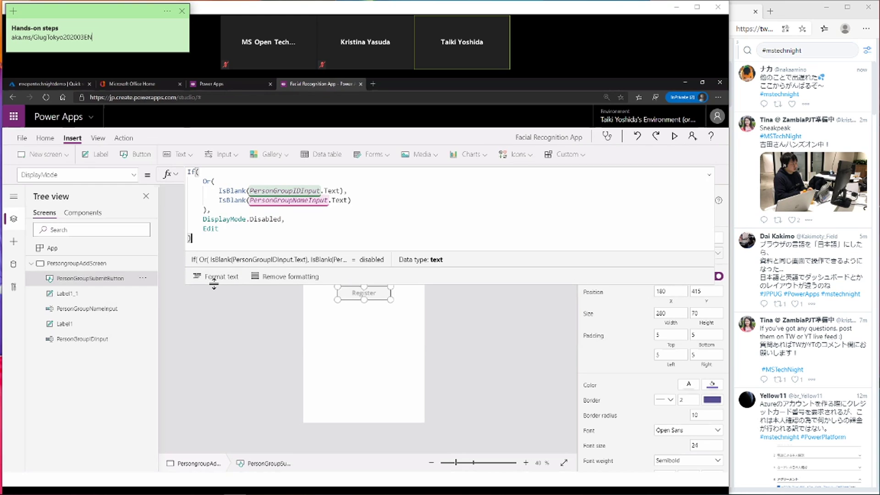
pyautogui.moveTo(214, 281); pyautogui.dragTo(229, 248)
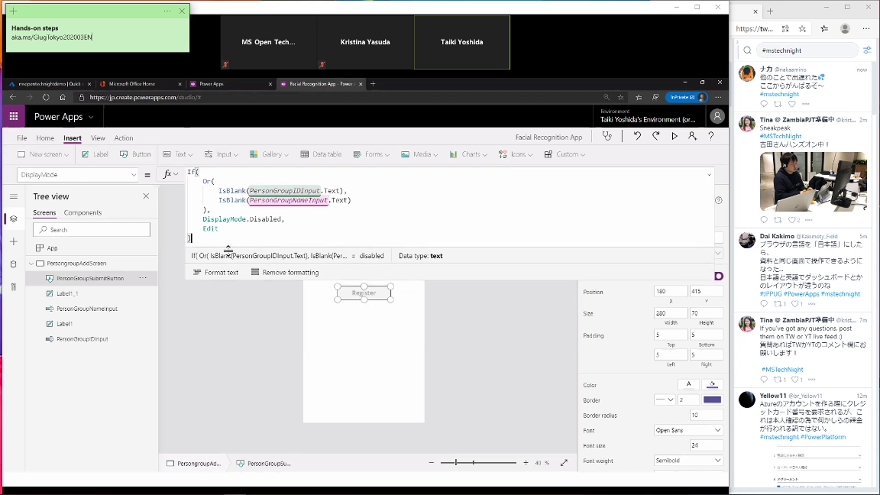
pyautogui.hotkey('ctrl', 'a')
pyautogui.click(206, 239)
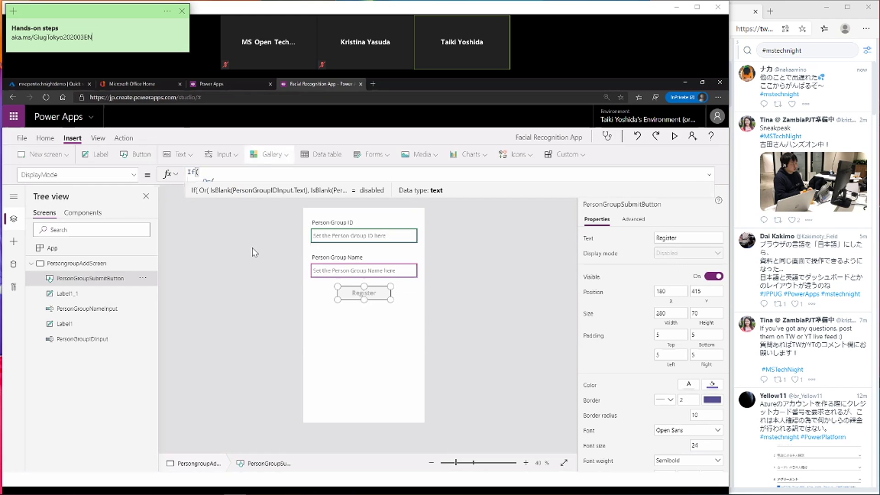
pyautogui.click(250, 276)
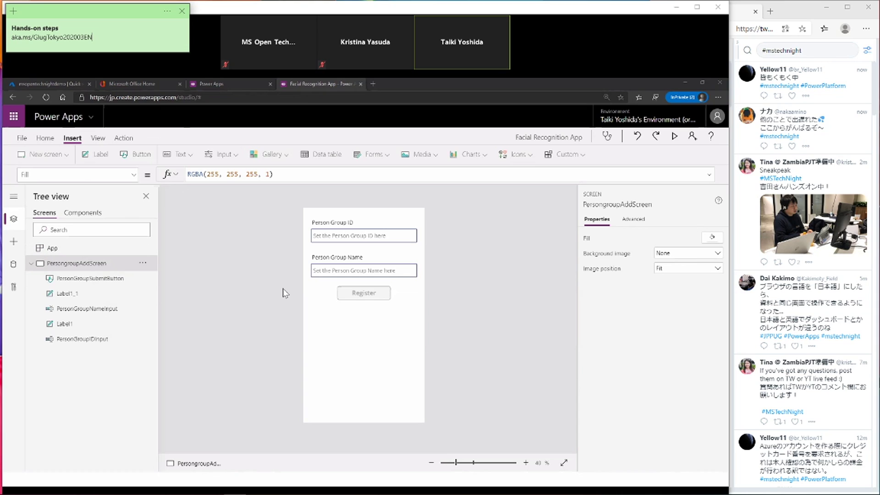
pyautogui.click(359, 292)
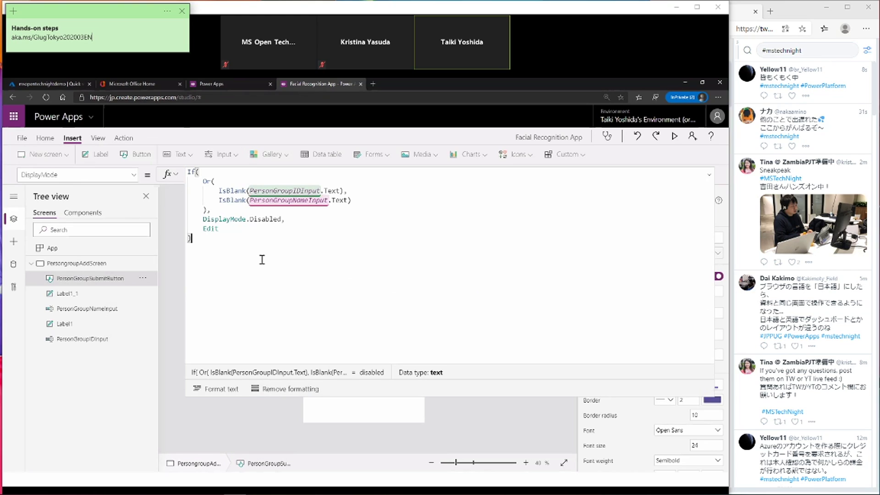
# Append ';' and a new line Navigate(PersonAddScreen, ScreenTransition.Fade) to the DisplayMode formula.
pyautogui.write(';')
pyautogui.click(243, 240)
pyautogui.press('Return')
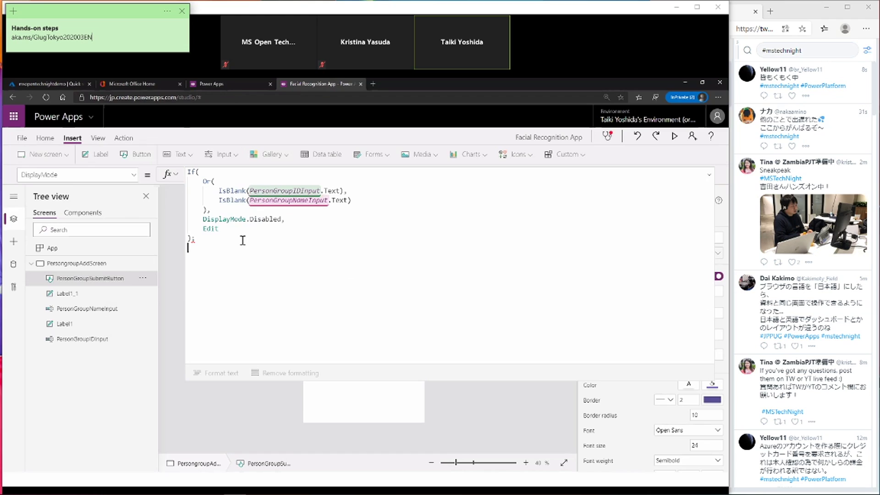
pyautogui.write('Navigate(')
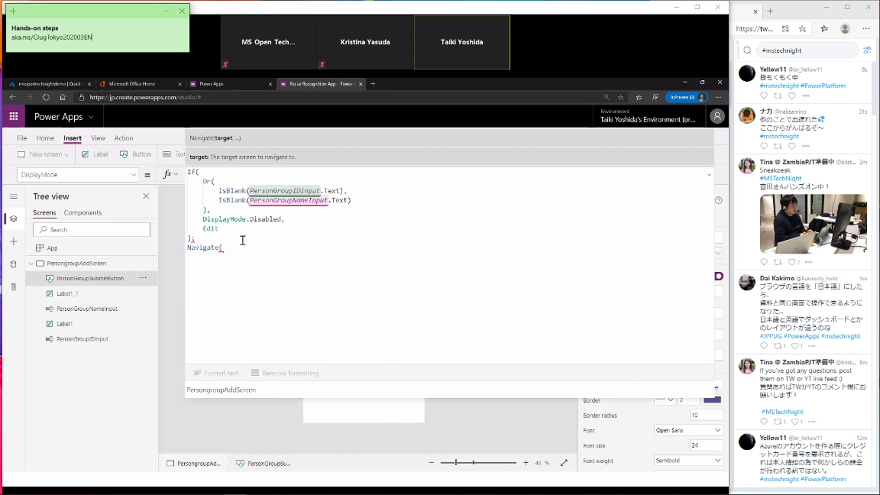
pyautogui.write('Per')
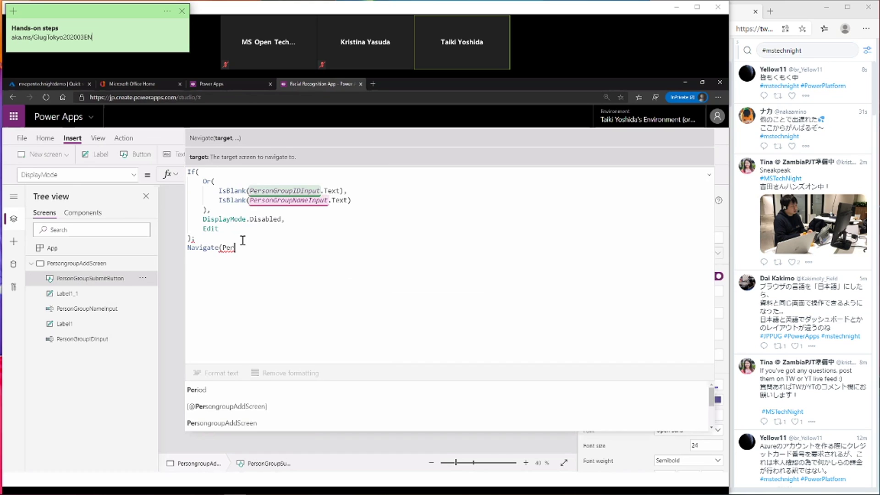
pyautogui.write('sonAdd')
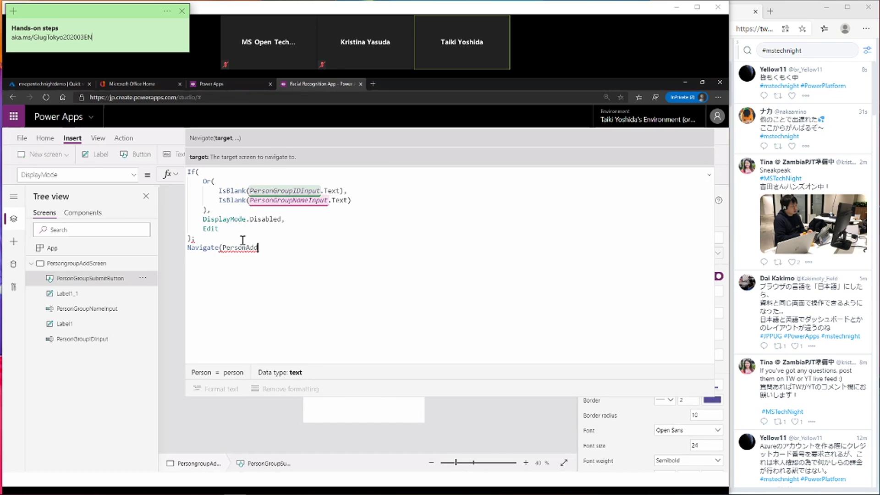
pyautogui.write('Screen,')
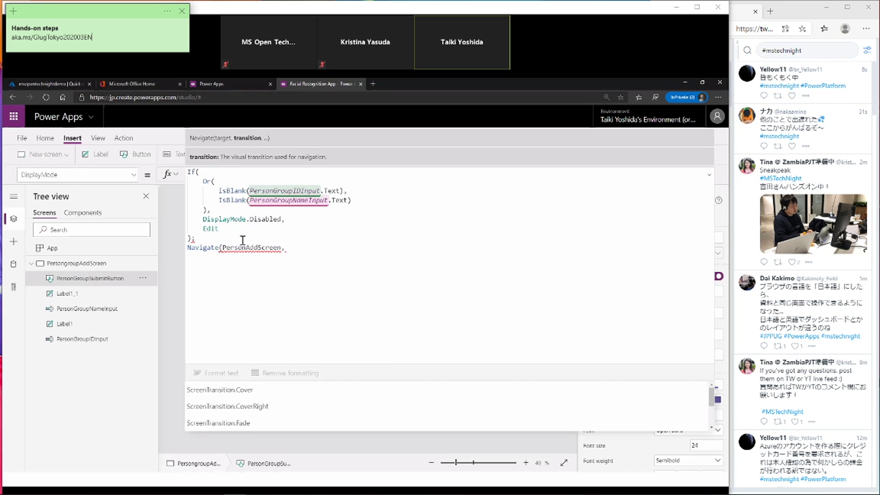
pyautogui.click(248, 423)
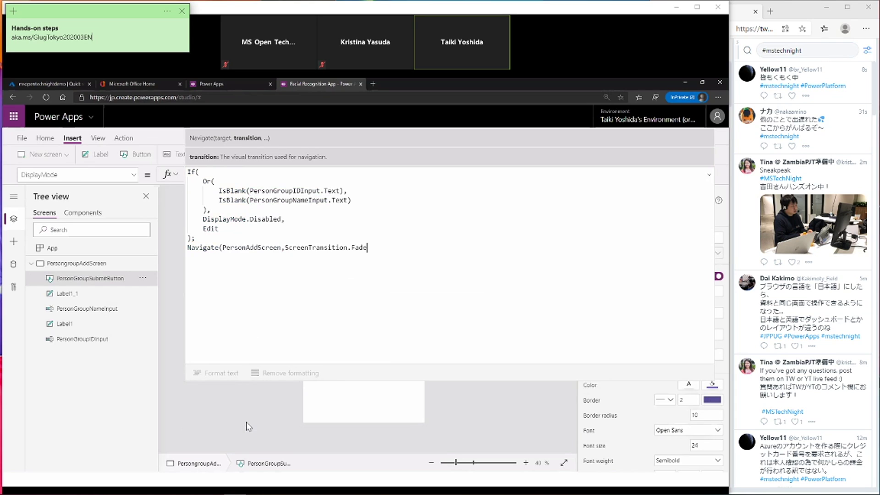
pyautogui.write(')')
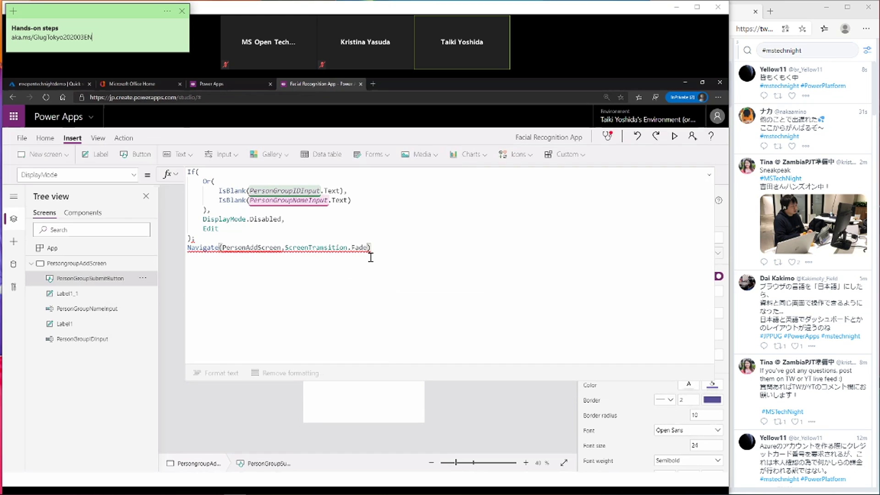
# Inspect the invalid Navigate line and select it for removal.
pyautogui.click(211, 243)
pyautogui.click(235, 248)
pyautogui.click(373, 248)
pyautogui.click(195, 247)
pyautogui.press('End')
pyautogui.moveTo(264, 248)
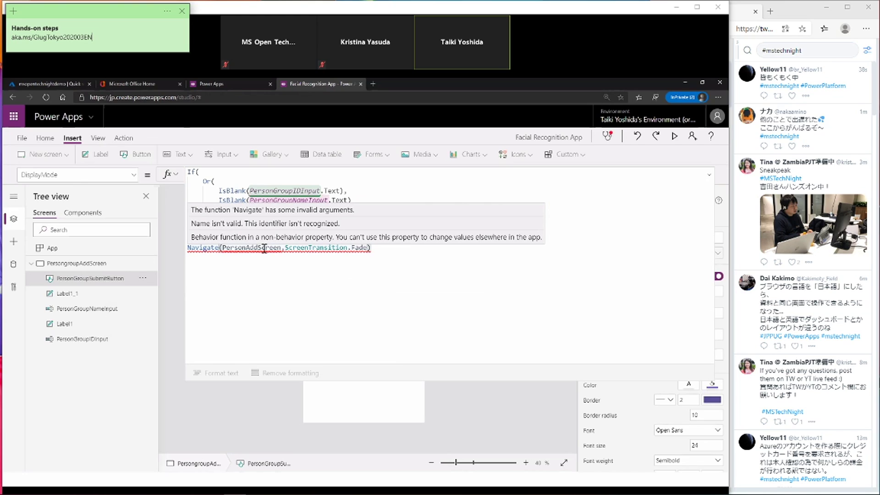
pyautogui.moveTo(383, 248); pyautogui.dragTo(377, 237)
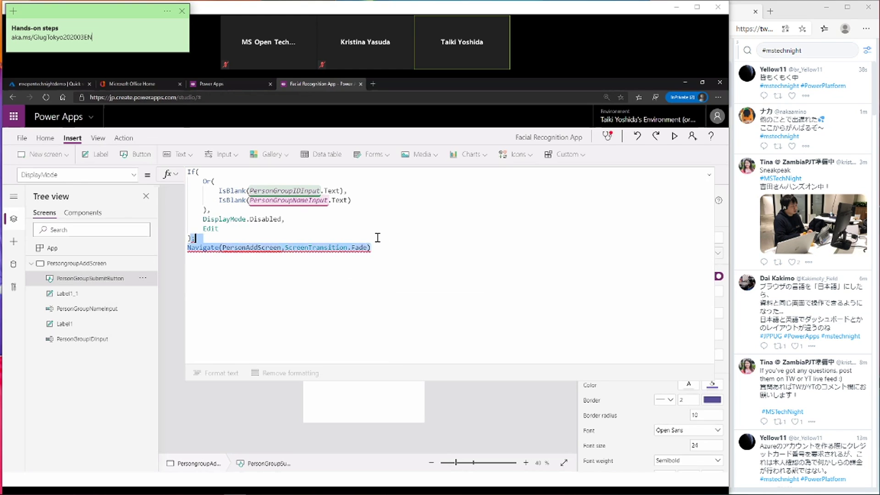
# Remove the Navigate line from DisplayMode and switch the property selector to OnSelect.
pyautogui.press('BackSpace')
pyautogui.press('BackSpace')
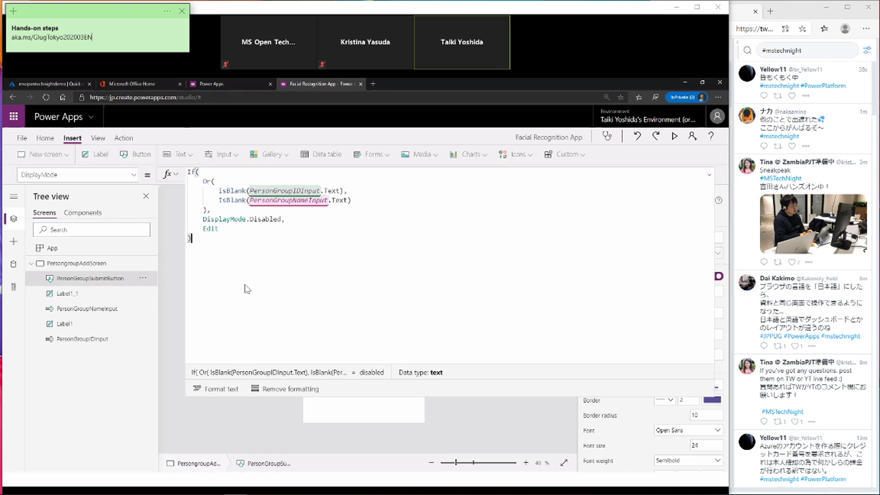
pyautogui.click(133, 178)
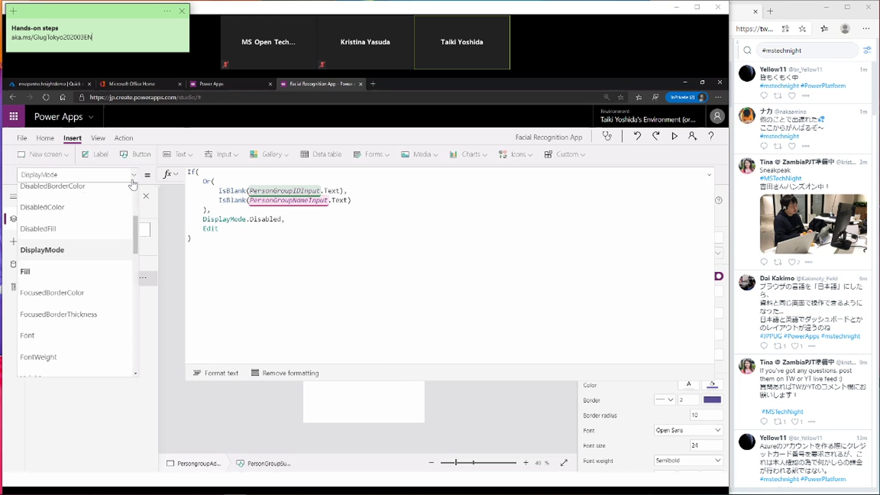
pyautogui.click(139, 274)
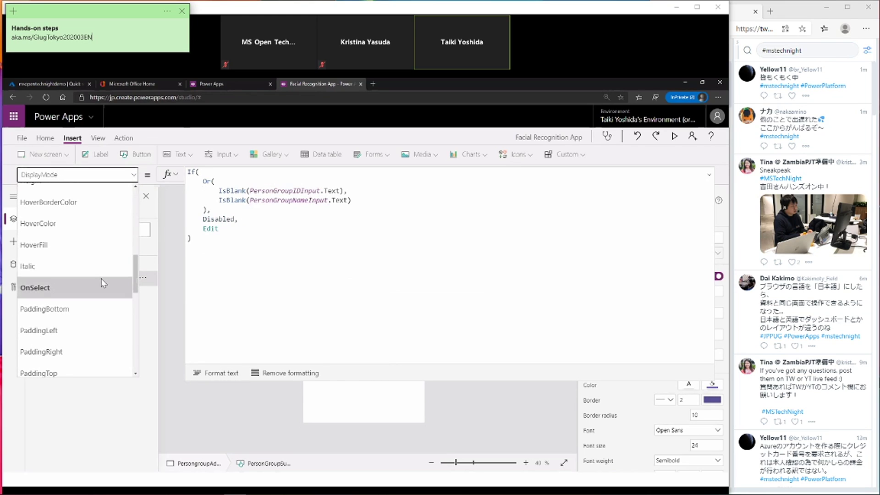
pyautogui.click(102, 284)
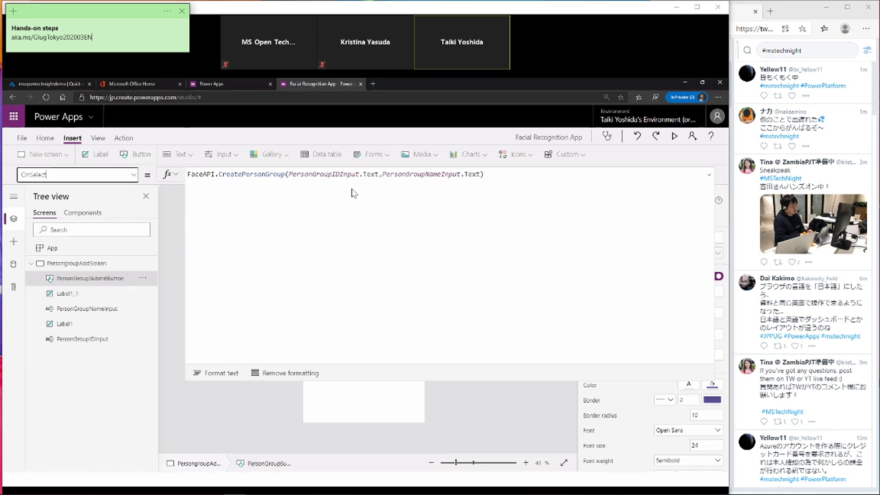
# Paste the Navigate(PersonAddScreen, Fade) step after FaceAPI.CreatePersonGroup in OnSelect.
pyautogui.click(492, 189)
pyautogui.write(';  Navigate(PersonAddScreen,ScreenTransition.Fade)')
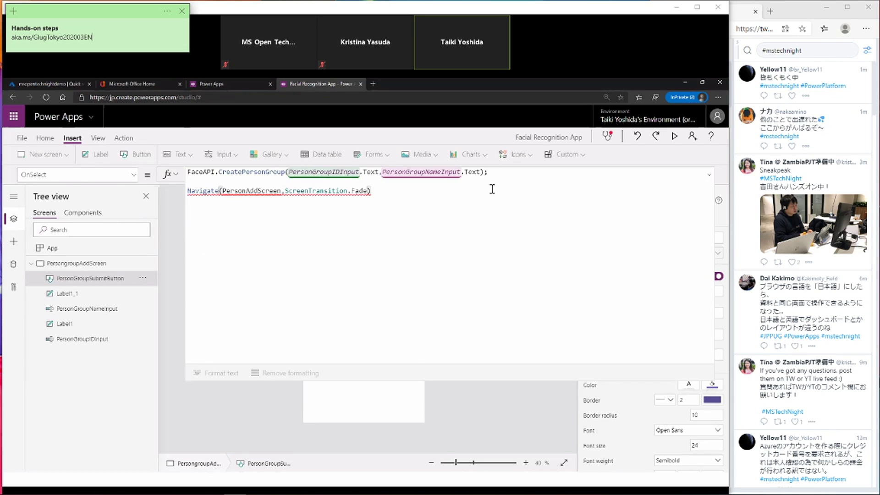
pyautogui.press('Up')
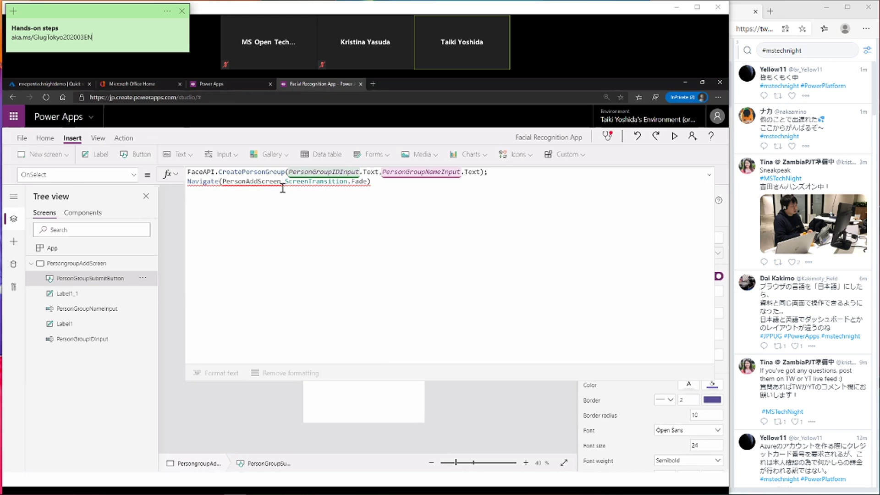
pyautogui.doubleClick(241, 181)
pyautogui.hotkey('ctrl', 'c')
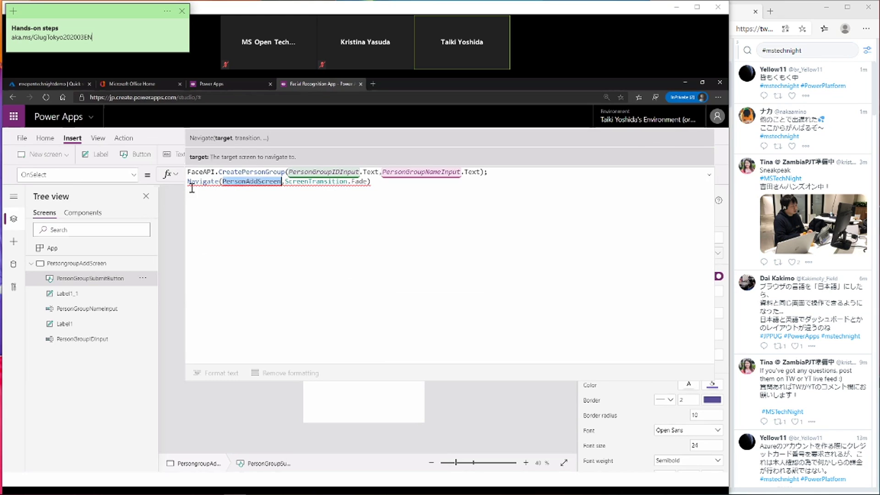
pyautogui.click(123, 391)
pyautogui.hotkey('alt', 'Tab')
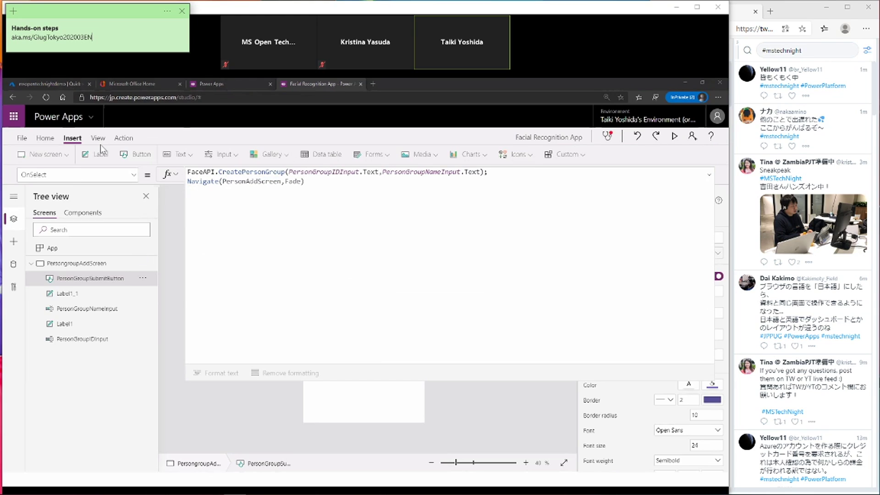
# Add a blank screen and rename Screen1 to PersonAddScreen.
pyautogui.click(63, 154)
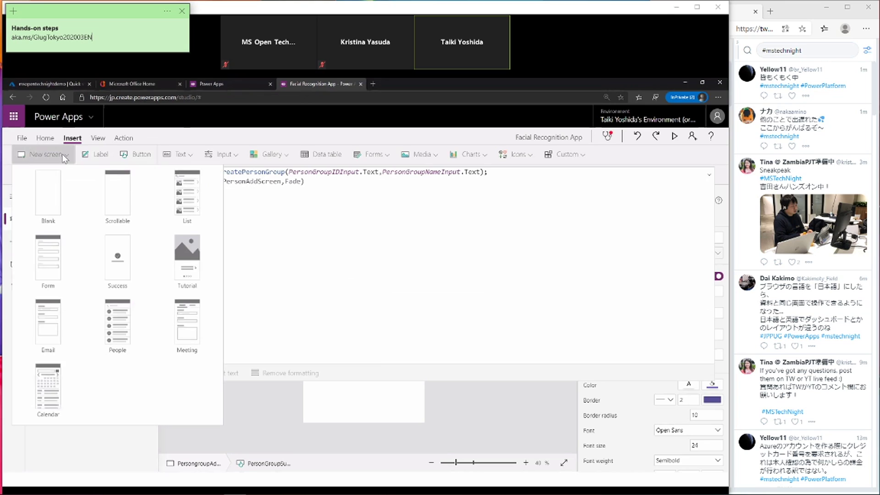
pyautogui.click(59, 218)
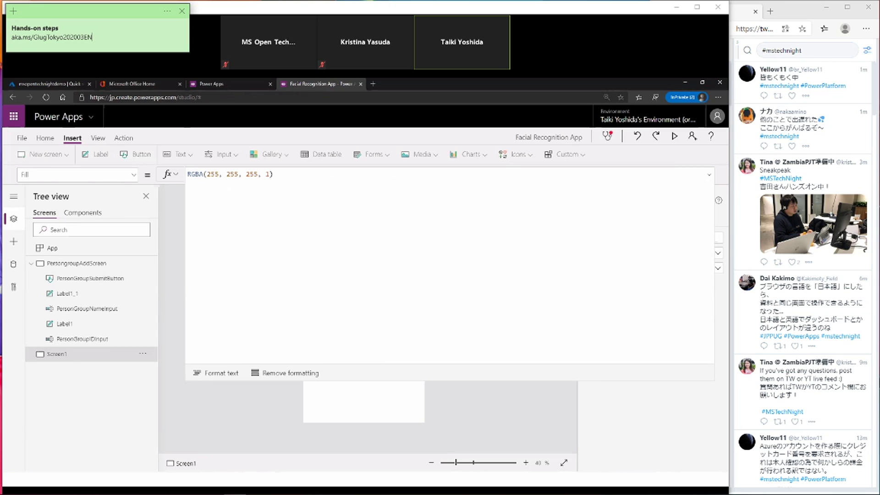
pyautogui.click(142, 354)
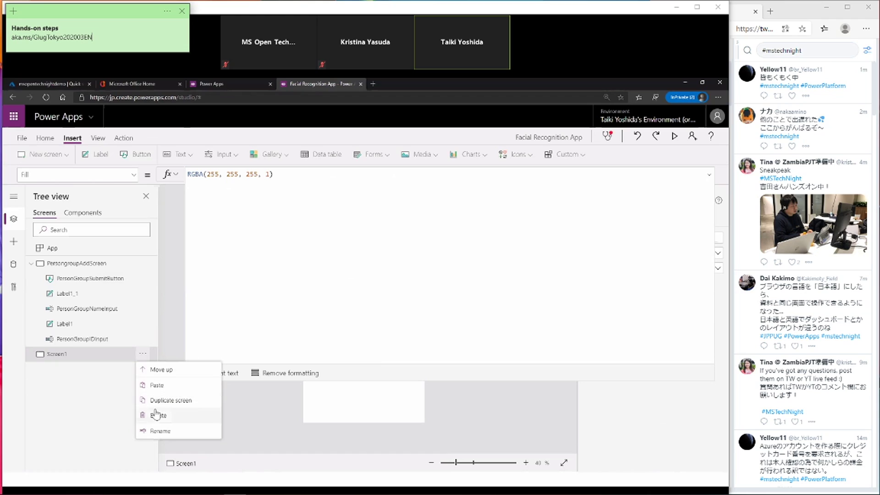
pyautogui.click(146, 430)
pyautogui.hotkey('ctrl', 'v')
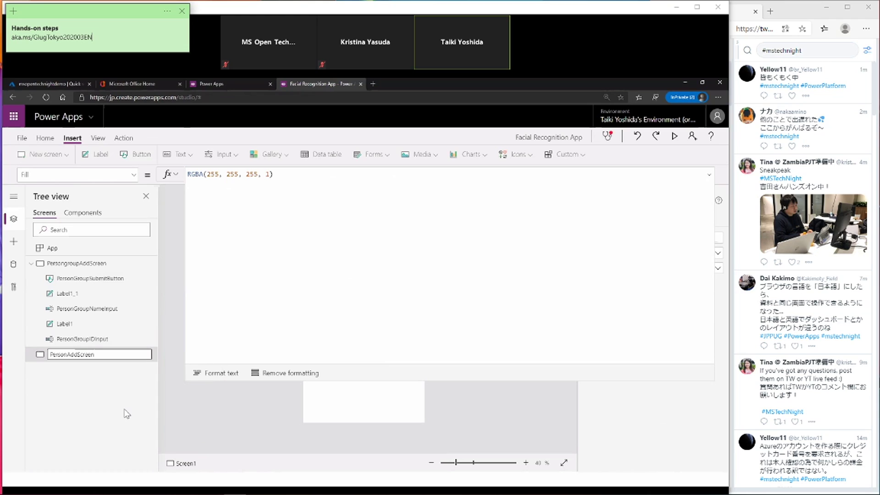
pyautogui.press('Return')
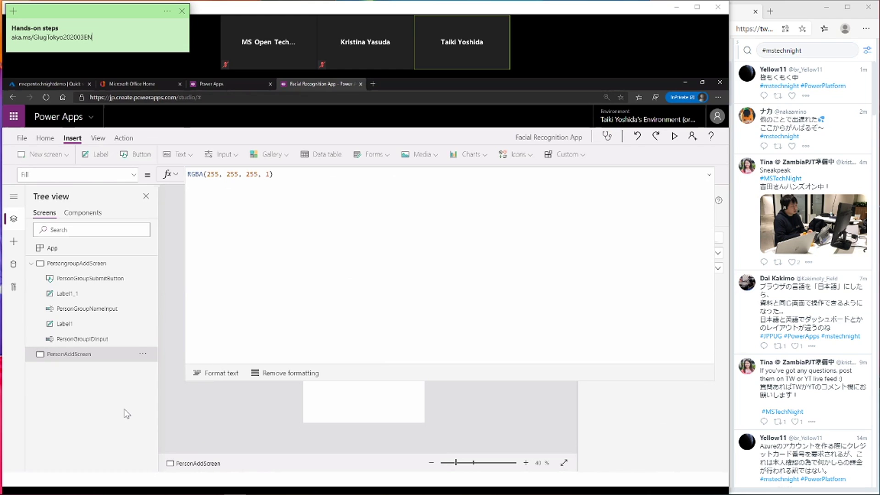
pyautogui.hotkey('alt', 'Tab')
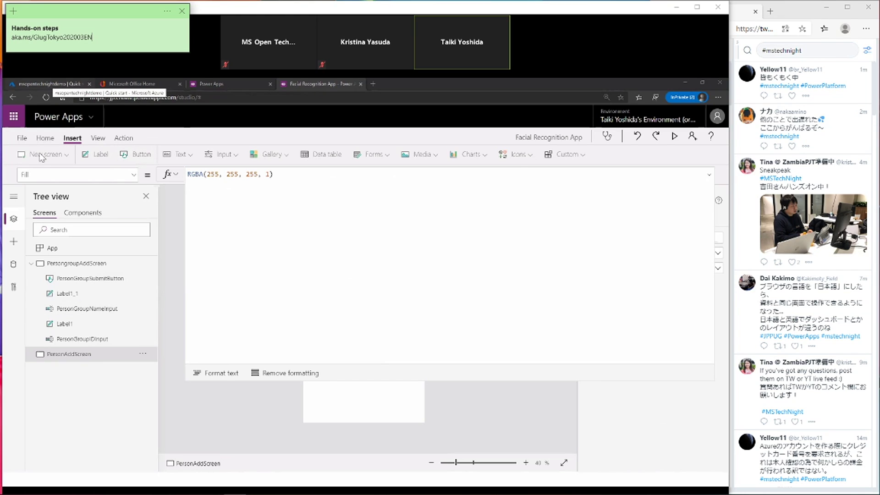
# Search data sources for 'blob' and add a new Azure Blob Storage connection.
pyautogui.click(14, 268)
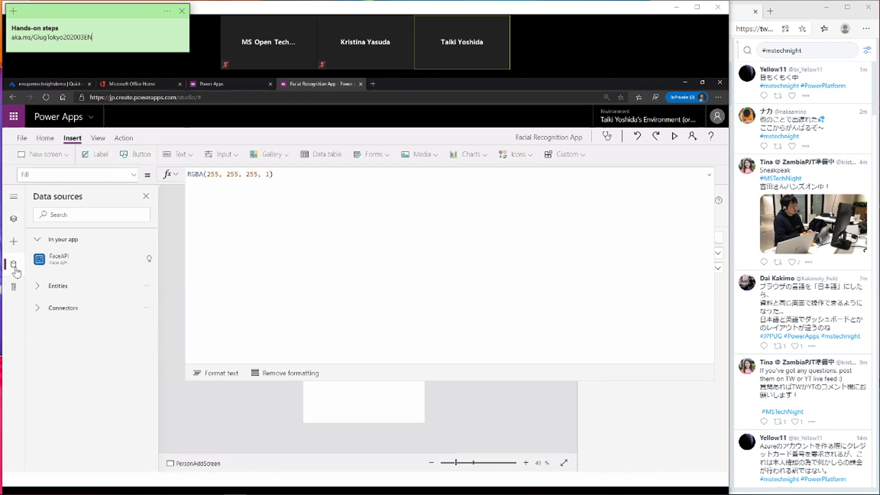
pyautogui.click(66, 215)
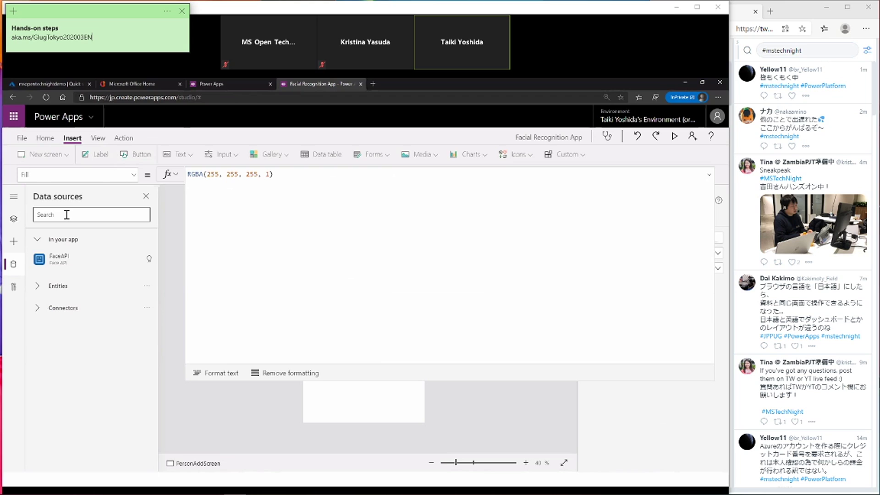
pyautogui.write('blob')
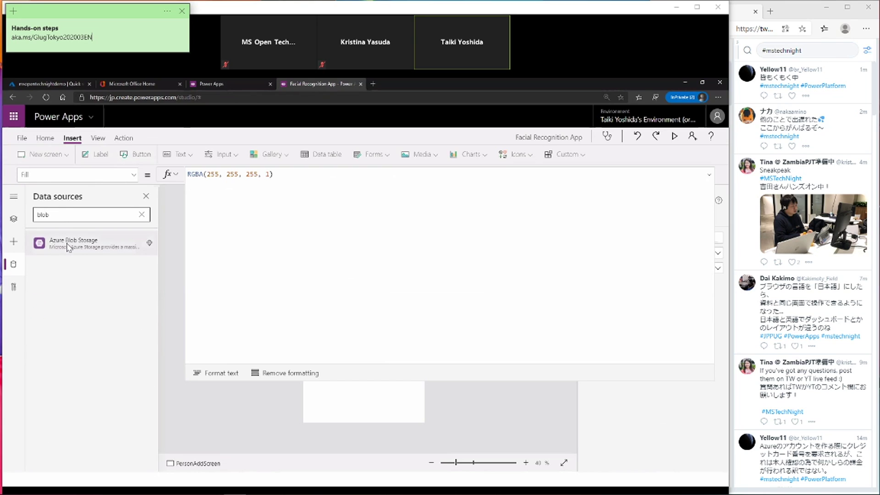
pyautogui.click(68, 247)
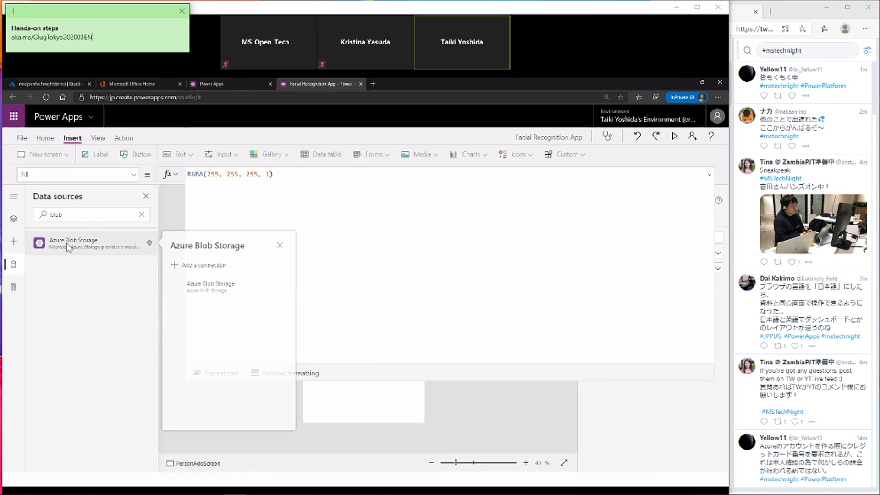
pyautogui.click(206, 265)
# Go to the storage account name and key fields, then switch to the Azure portal for credentials.
pyautogui.click(607, 278)
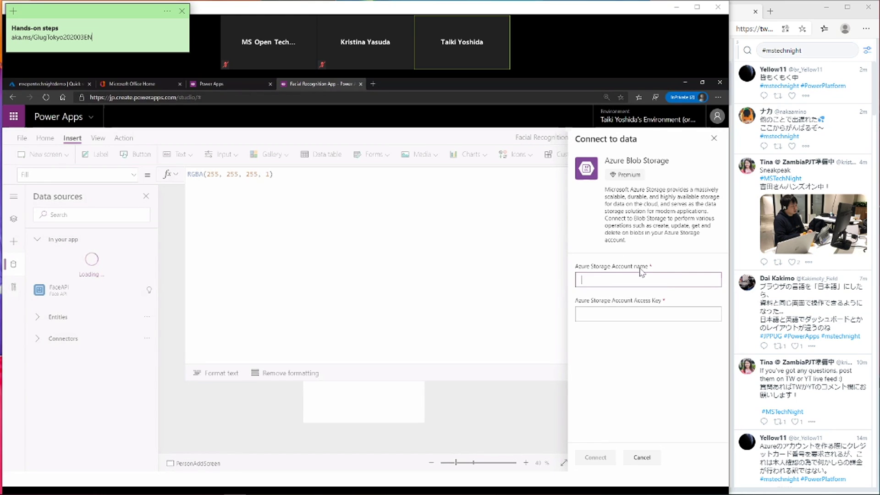
pyautogui.click(622, 306)
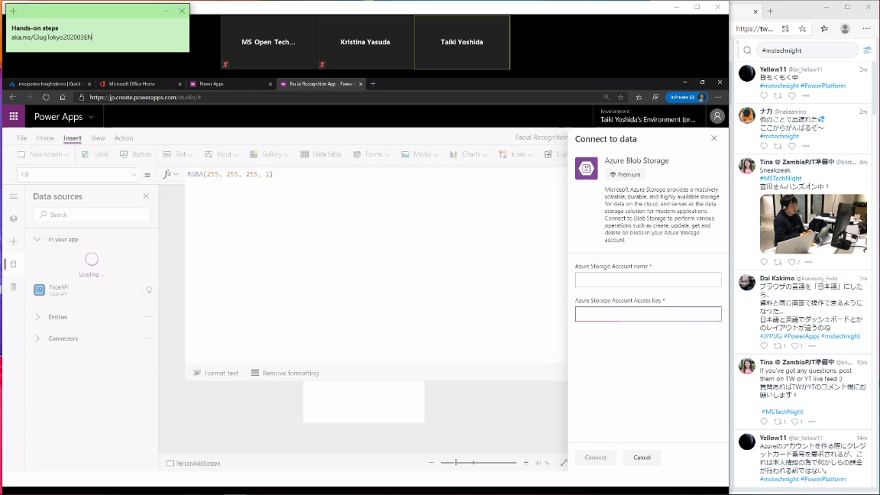
pyautogui.hotkey('alt', 'Tab')
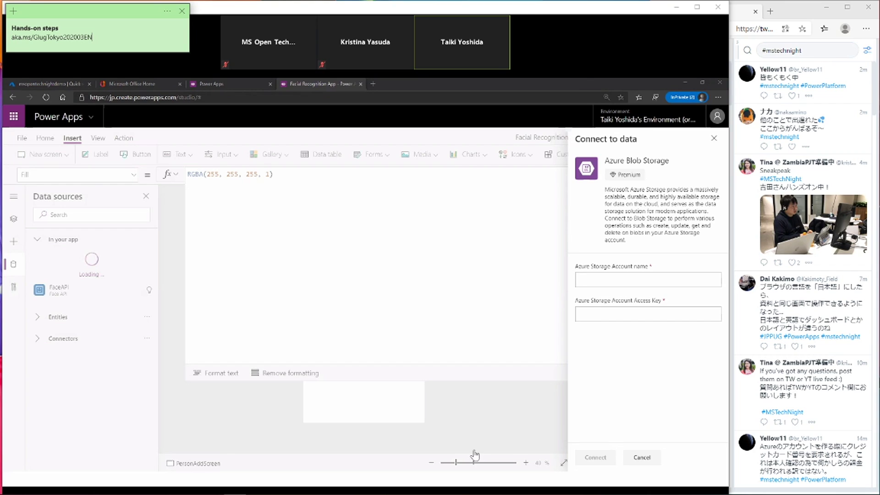
pyautogui.click(61, 85)
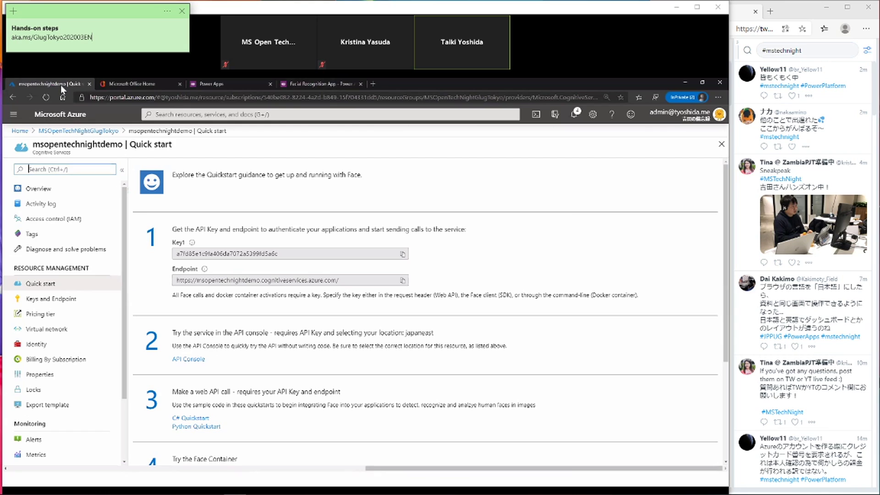
# Copy the msopentechdemo20200317 account name from Access keys into the Blob Storage form's account name field.
pyautogui.click(56, 132)
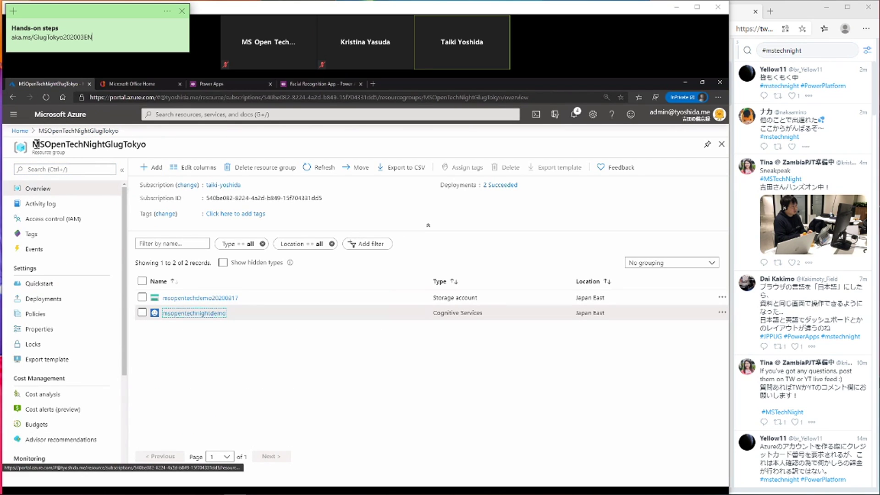
pyautogui.click(185, 299)
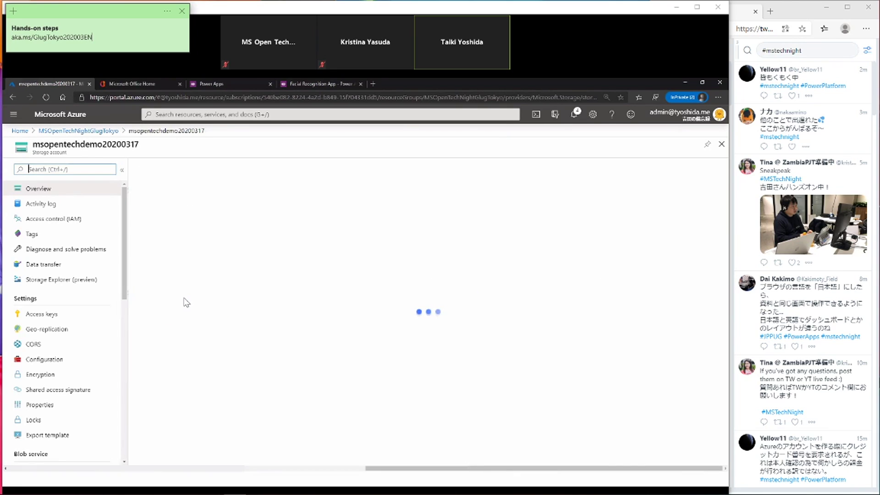
pyautogui.click(49, 331)
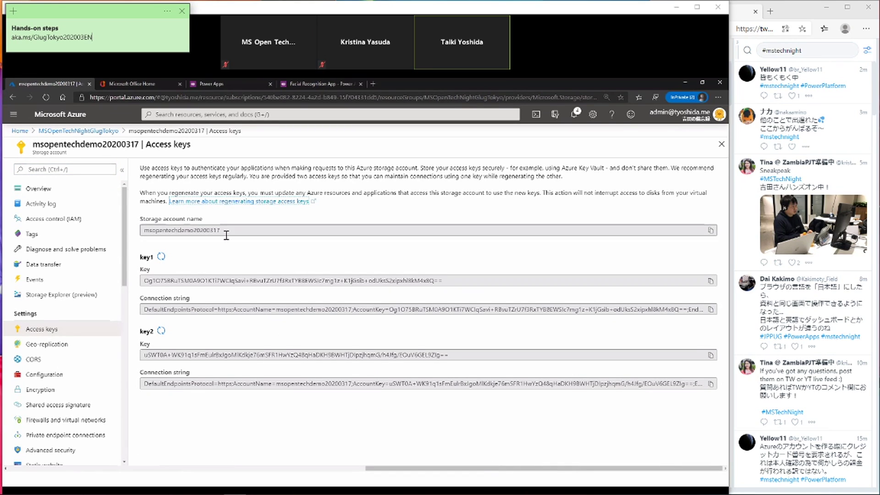
pyautogui.moveTo(226, 235); pyautogui.dragTo(138, 236)
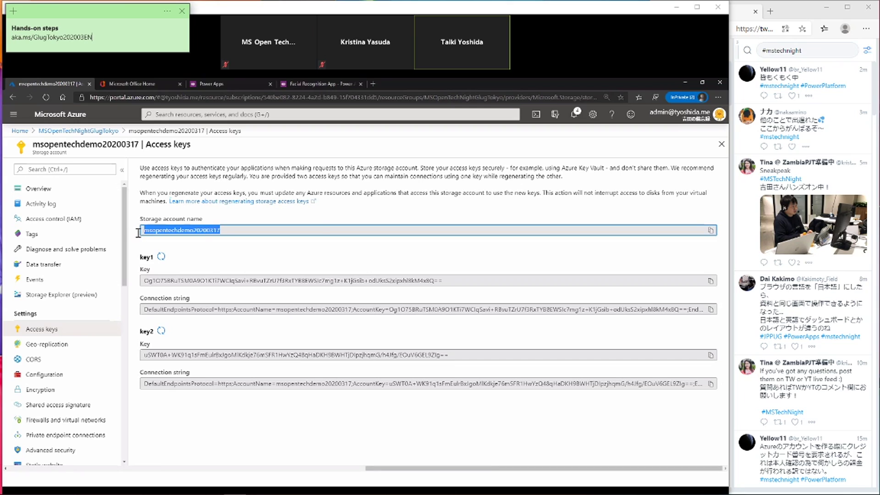
pyautogui.click(711, 231)
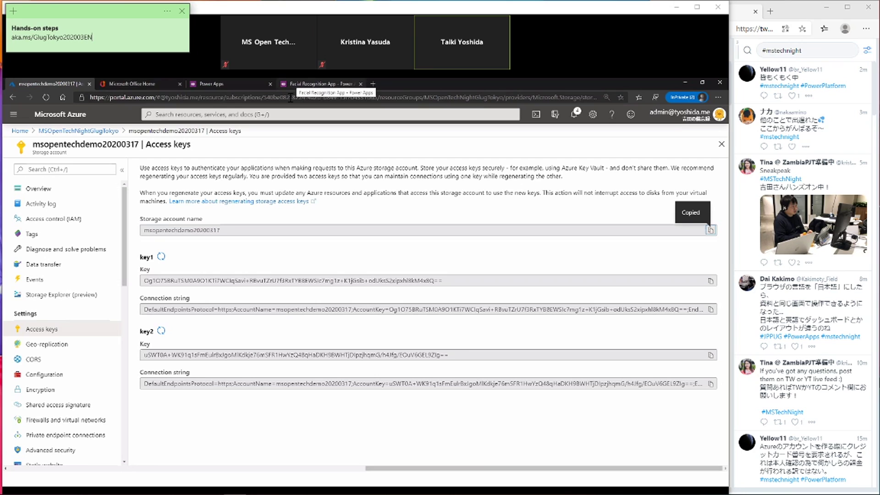
pyautogui.click(320, 83)
pyautogui.click(601, 280)
pyautogui.hotkey('ctrl', 'v')
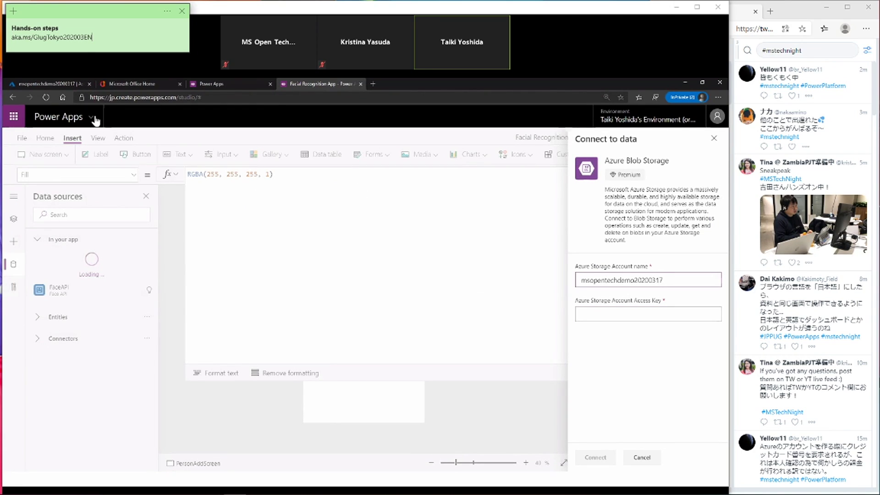
# Copy the storage account's key1 and paste it into the form's access key field.
pyautogui.click(53, 87)
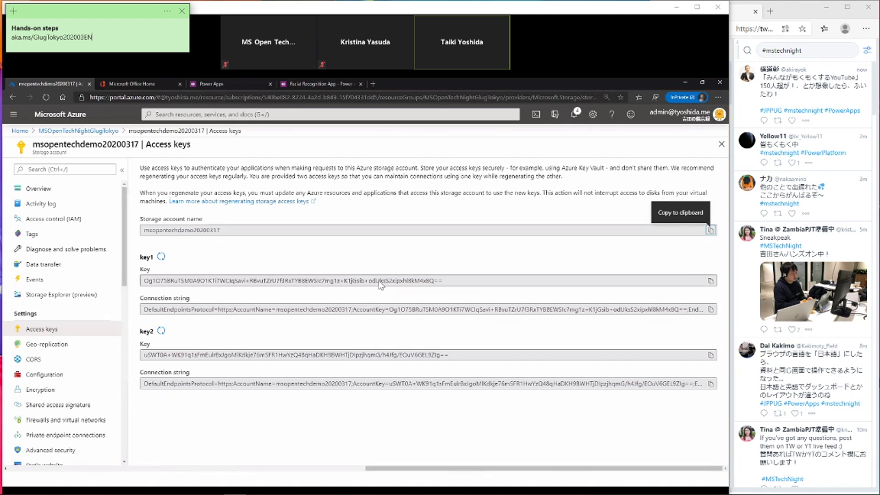
pyautogui.click(712, 280)
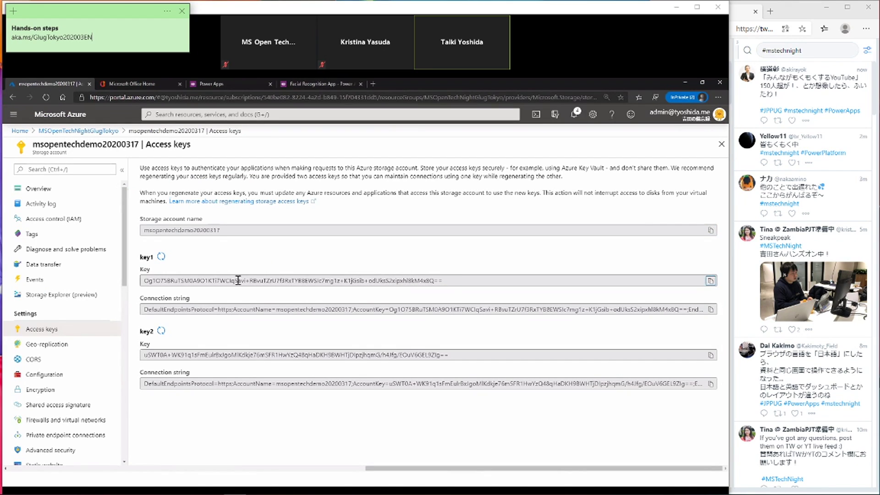
pyautogui.click(452, 281)
pyautogui.click(712, 281)
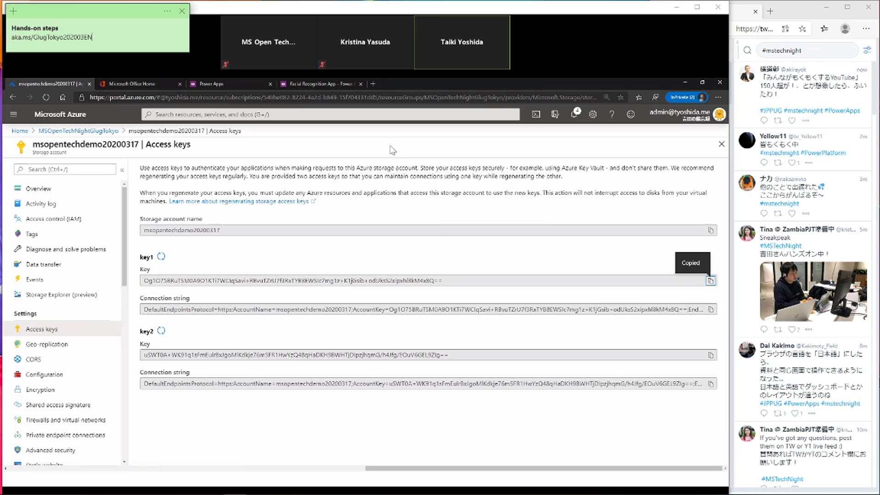
pyautogui.click(316, 84)
pyautogui.click(595, 313)
pyautogui.hotkey('ctrl', 'v')
# Connect Azure Blob Storage, dismiss the Premium connector notice, and collapse the formula bar to one line.
pyautogui.click(611, 397)
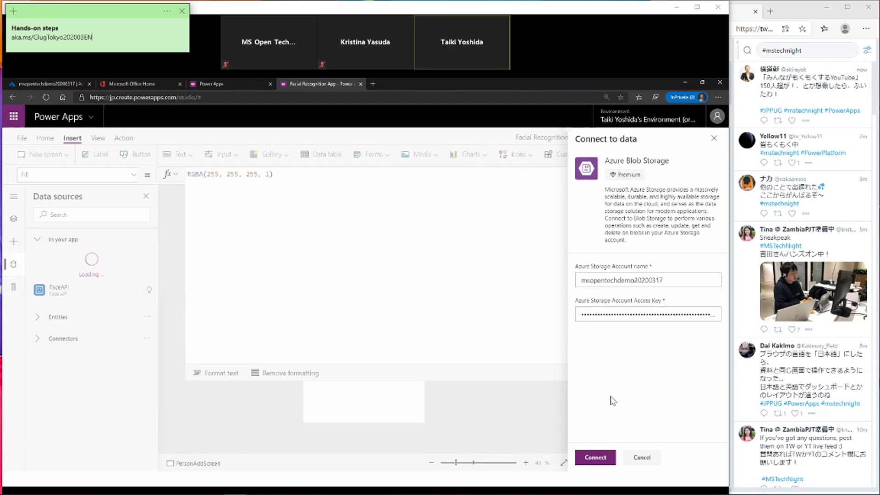
pyautogui.click(599, 458)
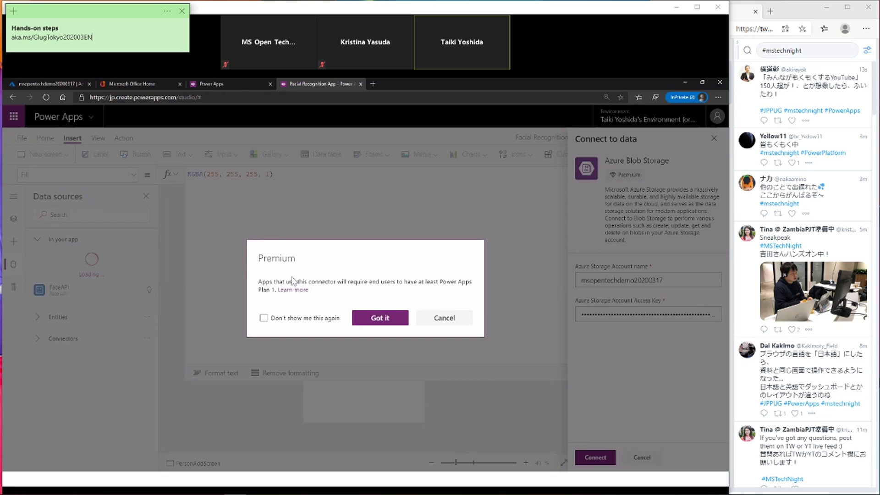
pyautogui.click(380, 318)
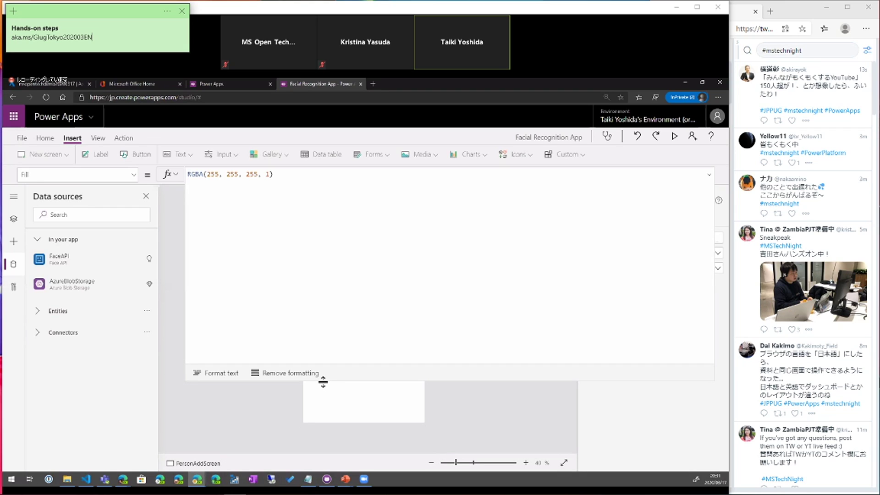
pyautogui.moveTo(320, 379); pyautogui.dragTo(357, 155)
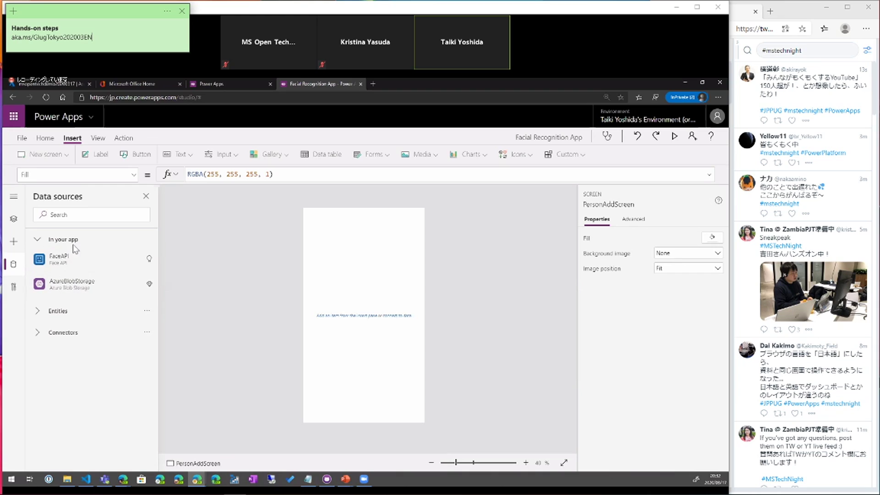
pyautogui.moveTo(71, 289)
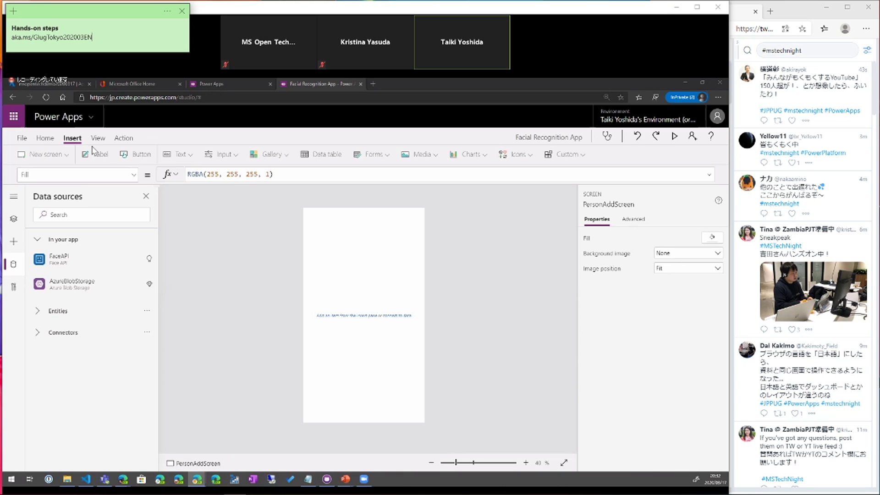
# Add a Camera control from Media to PersonAddScreen, allow webcam access, and move it to 120,168.
pyautogui.click(76, 139)
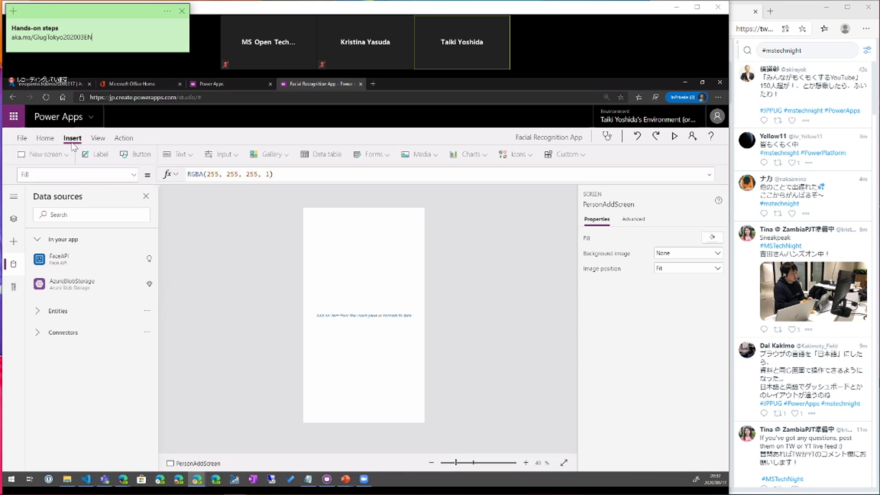
pyautogui.click(424, 157)
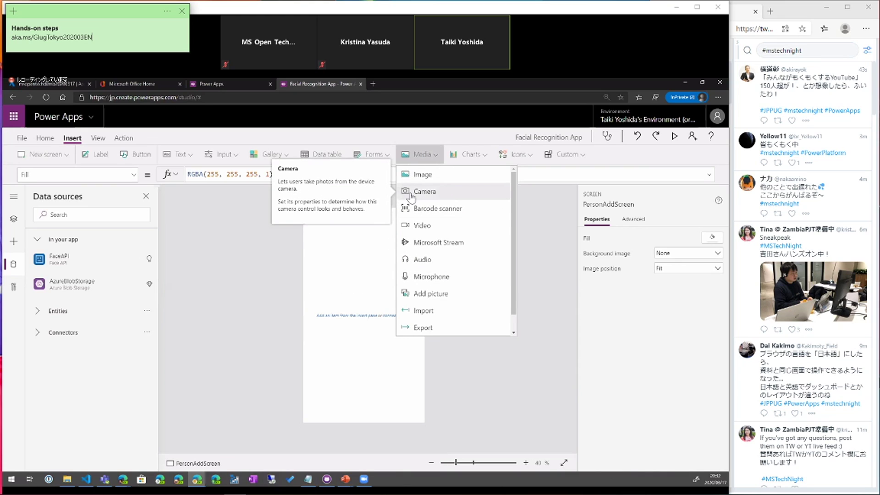
pyautogui.click(15, 243)
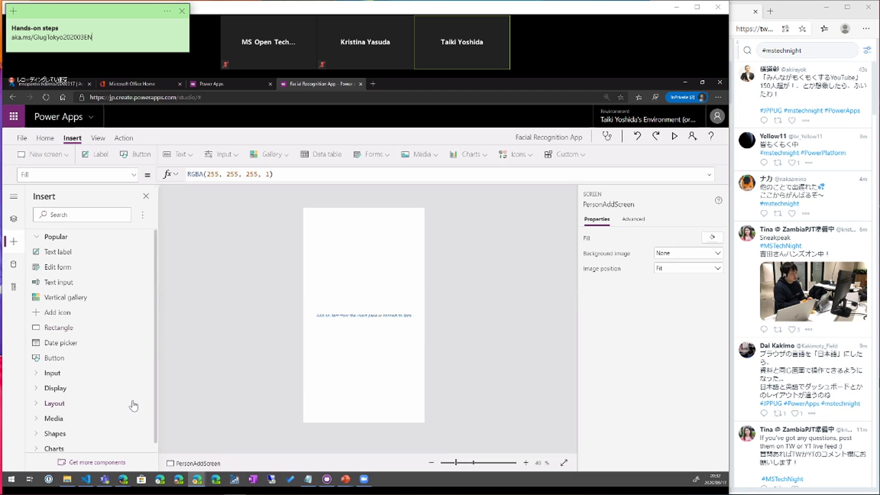
pyautogui.click(60, 418)
pyautogui.scroll(-2, 151, 355)
pyautogui.moveTo(57, 375); pyautogui.dragTo(343, 265)
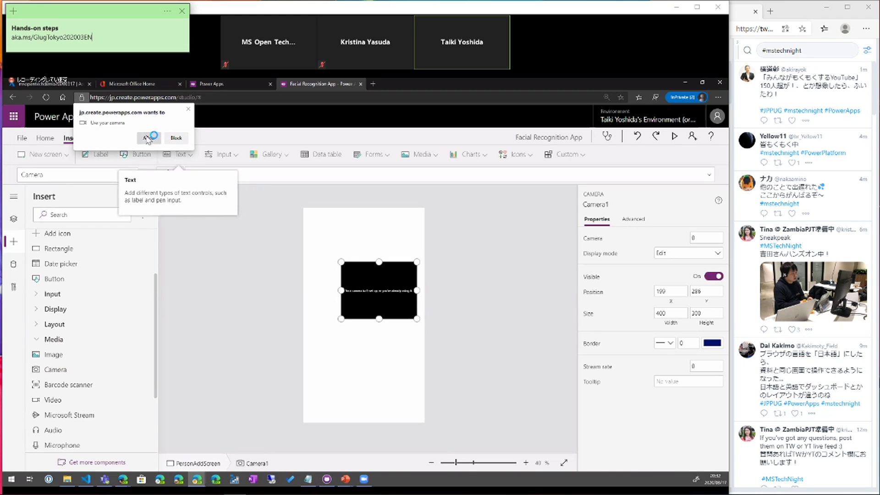
pyautogui.click(148, 139)
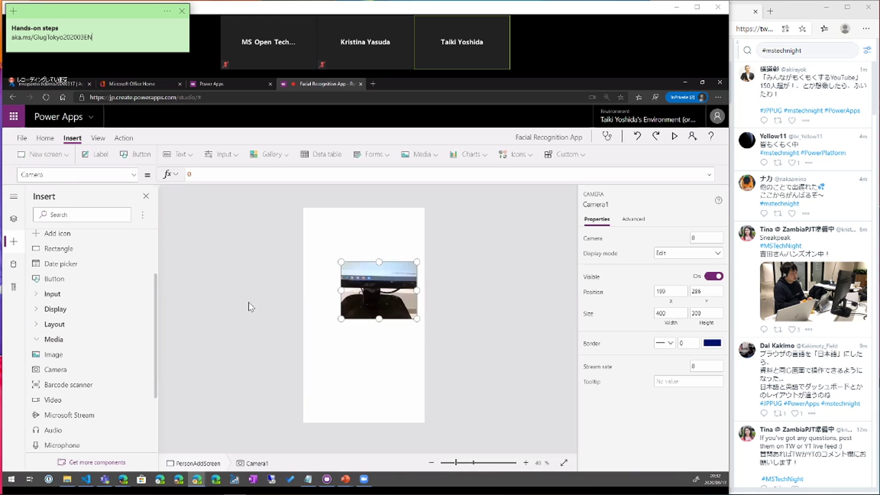
pyautogui.moveTo(371, 277); pyautogui.dragTo(360, 262)
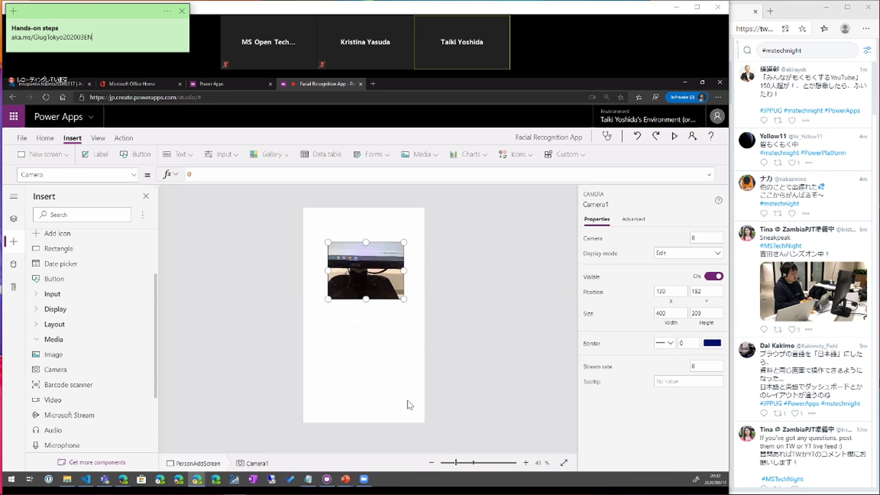
pyautogui.moveTo(389, 273); pyautogui.dragTo(387, 269)
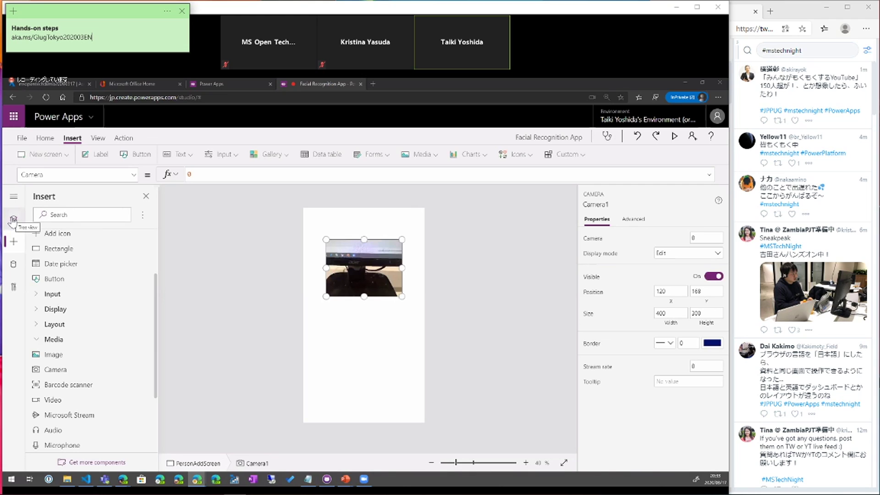
# Rename Camera1 to PersonAddCam from its Tree view menu.
pyautogui.click(13, 220)
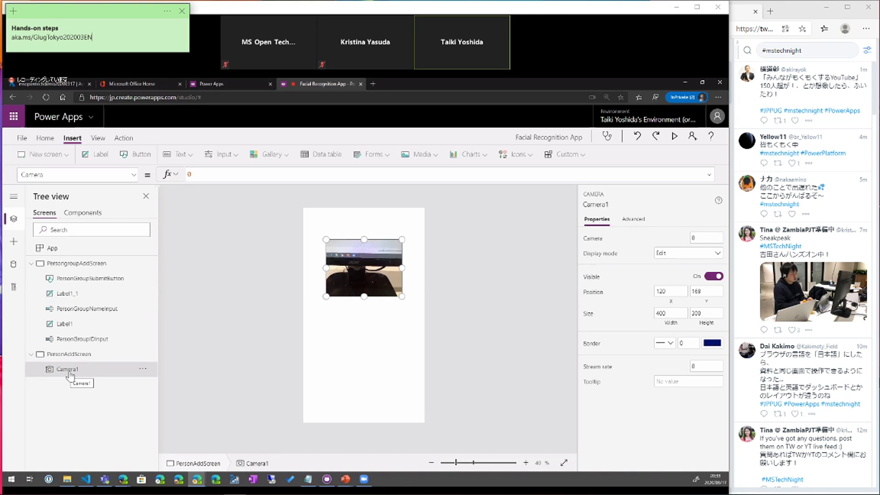
pyautogui.click(141, 370)
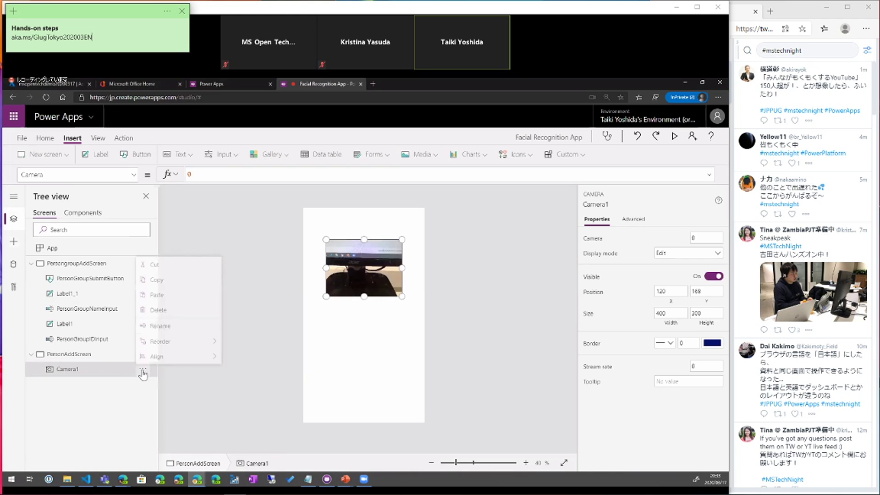
pyautogui.click(165, 326)
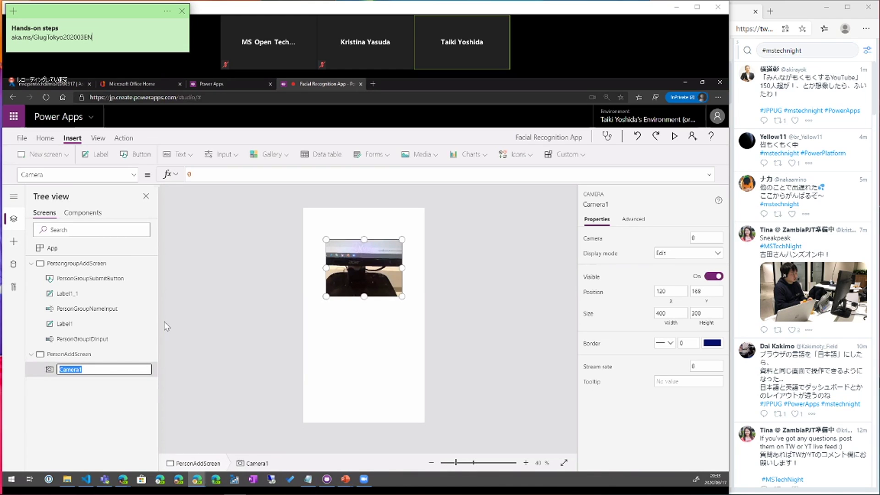
pyautogui.write('PersonAddCam')
pyautogui.click(204, 369)
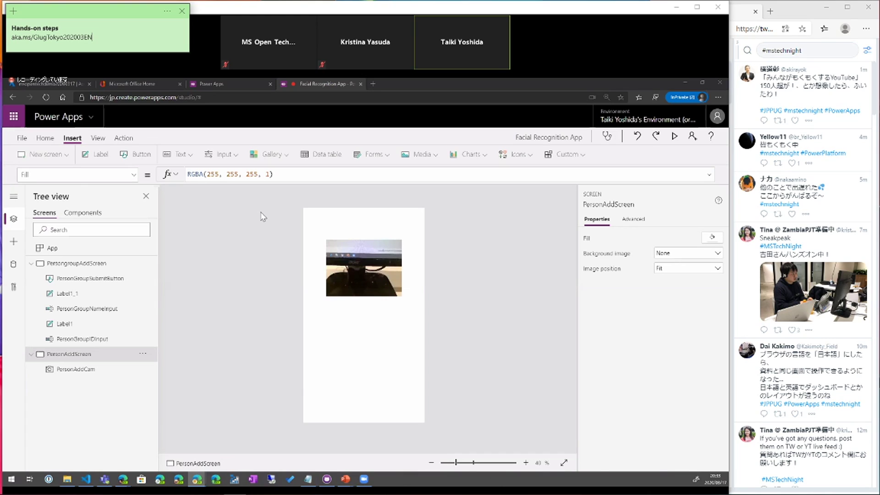
# Add Dropdown1 from the Input controls and narrow it to 152 wide at 488,398 beside the camera.
pyautogui.click(219, 156)
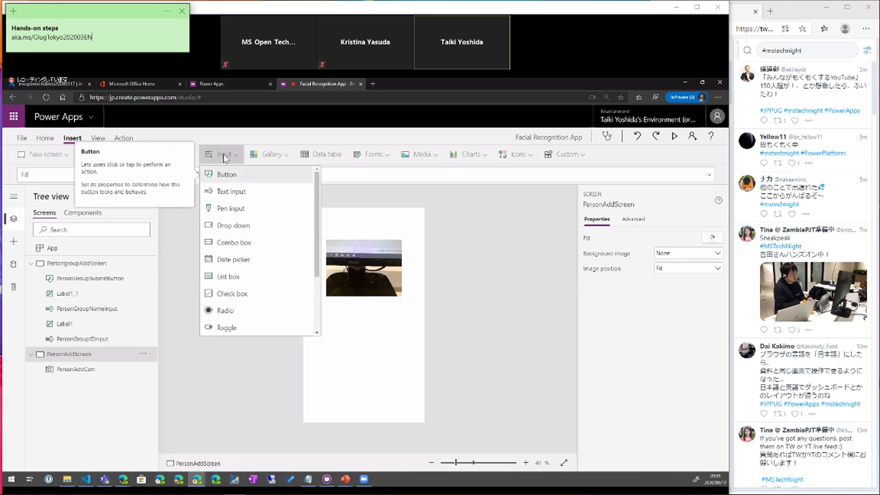
pyautogui.click(222, 156)
pyautogui.click(221, 156)
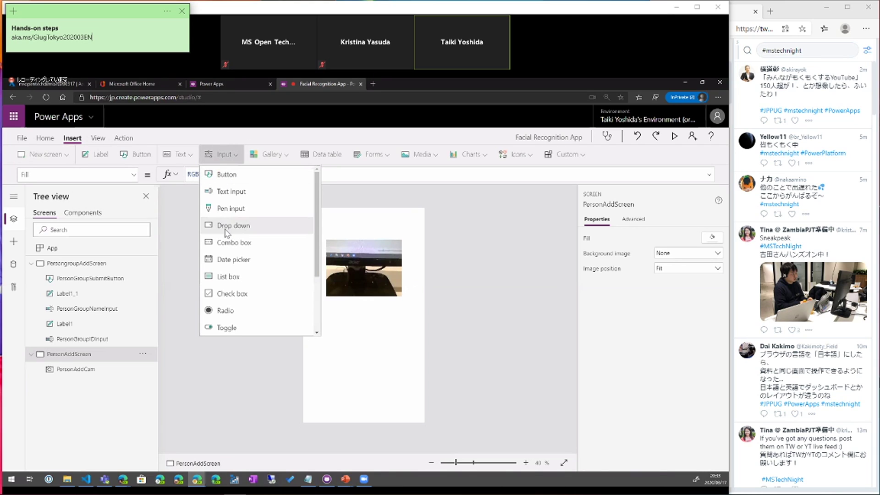
pyautogui.click(10, 244)
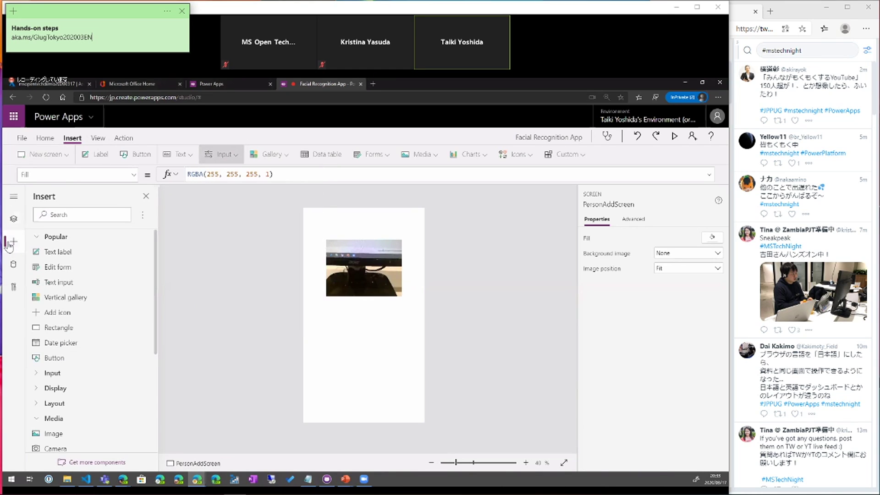
pyautogui.click(54, 374)
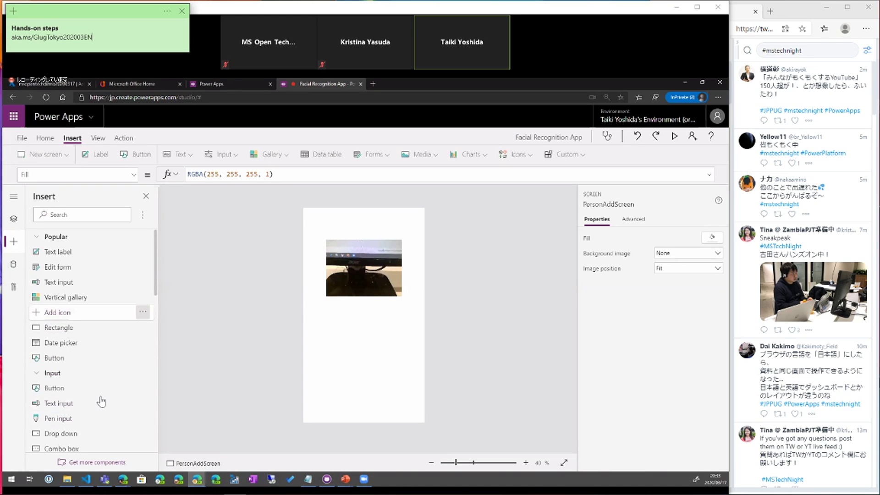
pyautogui.moveTo(102, 434); pyautogui.dragTo(376, 304)
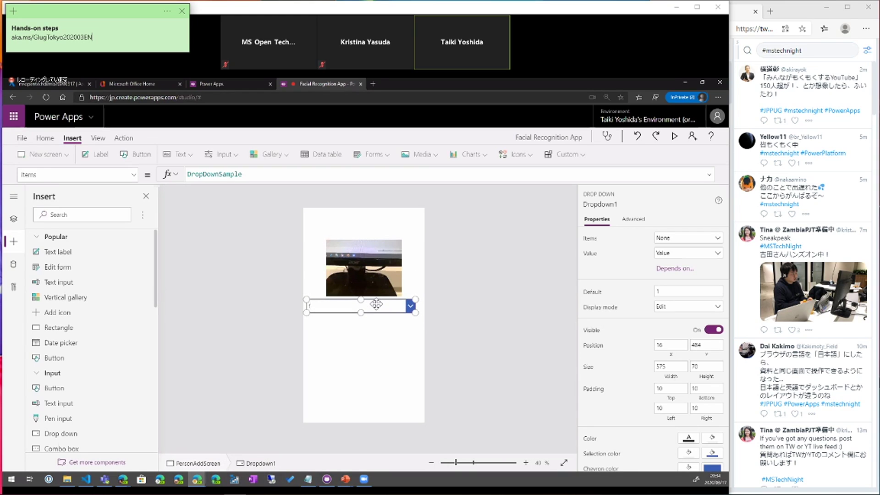
pyautogui.click(373, 270)
pyautogui.click(317, 305)
pyautogui.moveTo(306, 314); pyautogui.dragTo(404, 288)
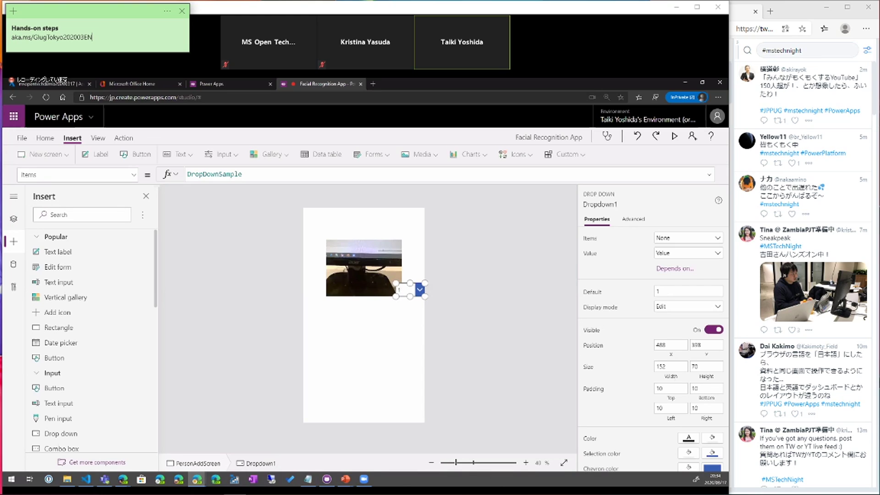
pyautogui.hotkey('alt', 'Tab')
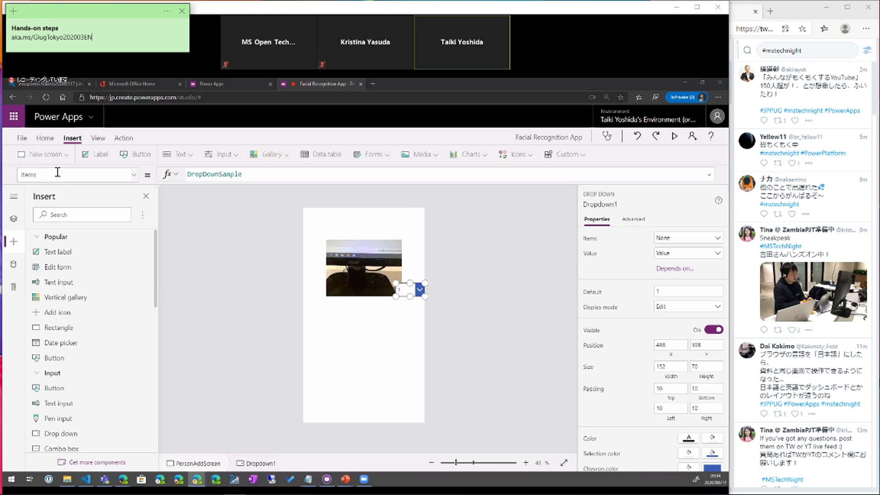
# Replace Dropdown1's Items formula DropDownSample with [0,1,2,3].
pyautogui.click(239, 174)
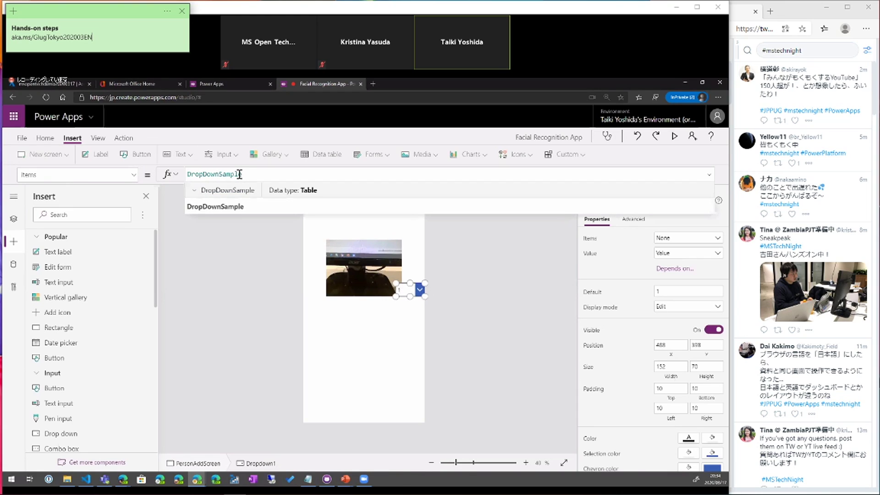
pyautogui.click(285, 298)
pyautogui.click(416, 290)
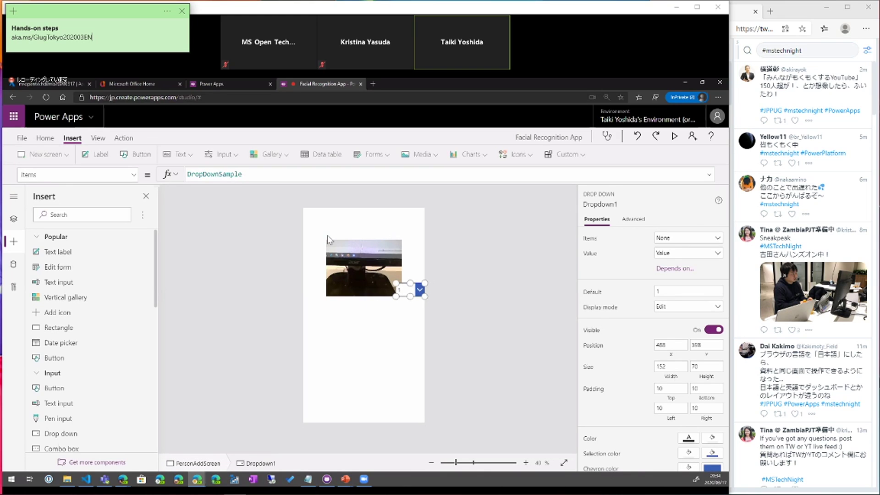
pyautogui.moveTo(252, 173); pyautogui.dragTo(173, 179)
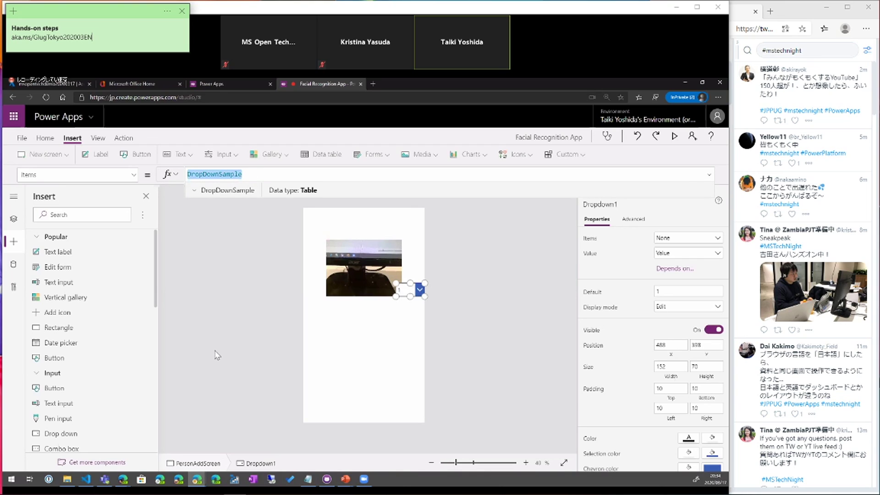
pyautogui.press('BackSpace')
pyautogui.write('[]')
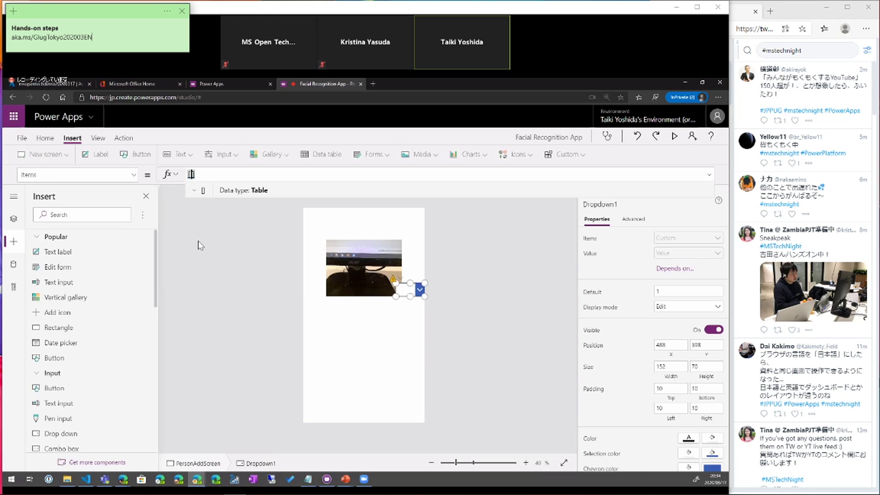
pyautogui.write('0,')
pyautogui.write('1,2,')
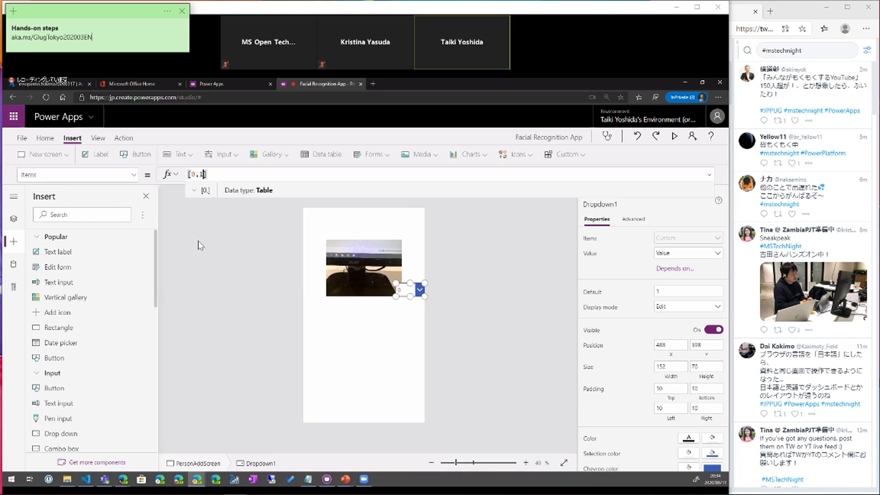
pyautogui.write('3')
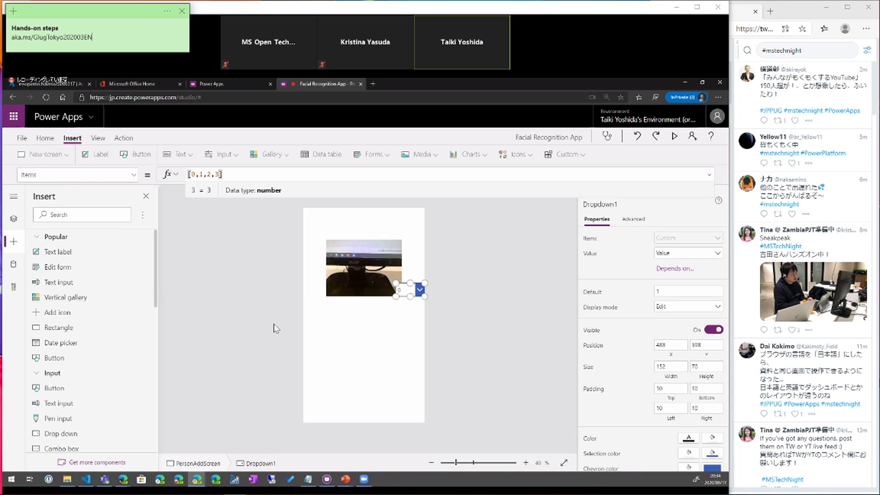
# Switch Dropdown1's formula bar to its Default property.
pyautogui.click(242, 324)
pyautogui.click(406, 293)
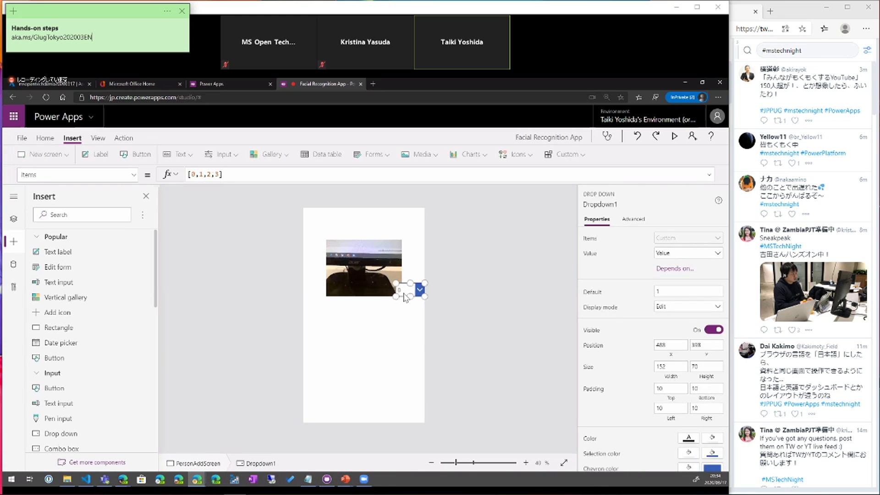
pyautogui.click(131, 174)
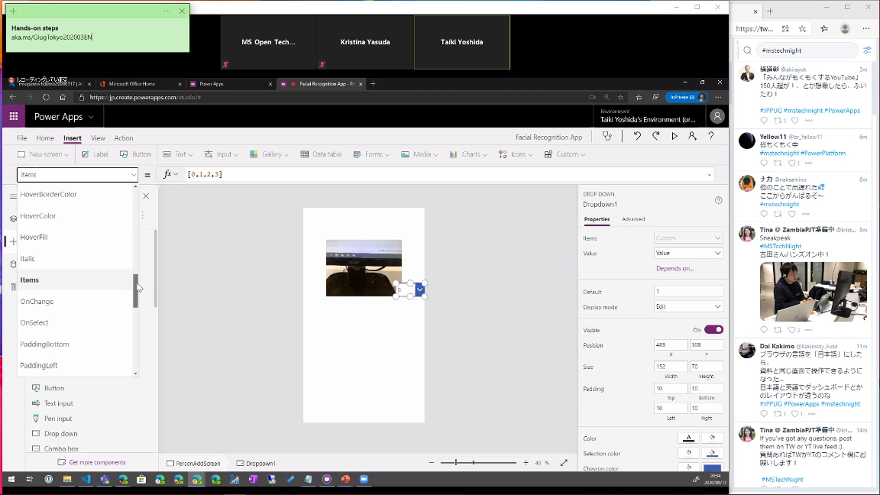
pyautogui.scroll(8, 70, 302)
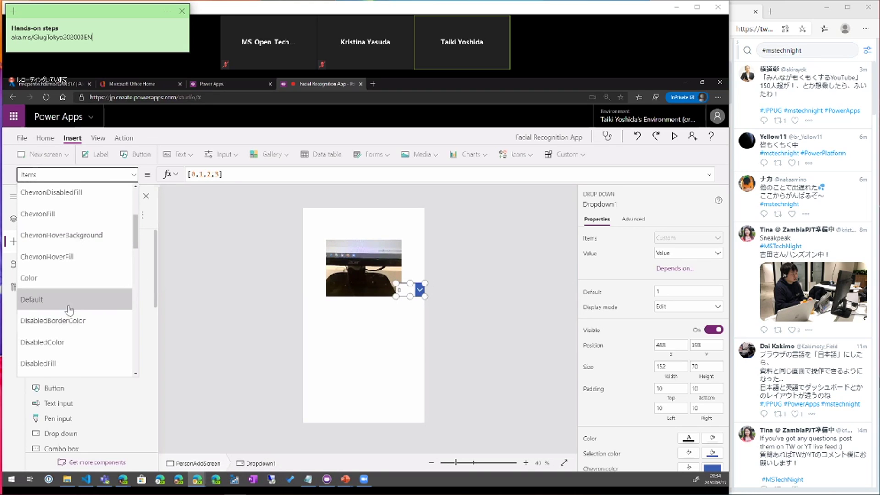
pyautogui.click(70, 302)
pyautogui.click(193, 173)
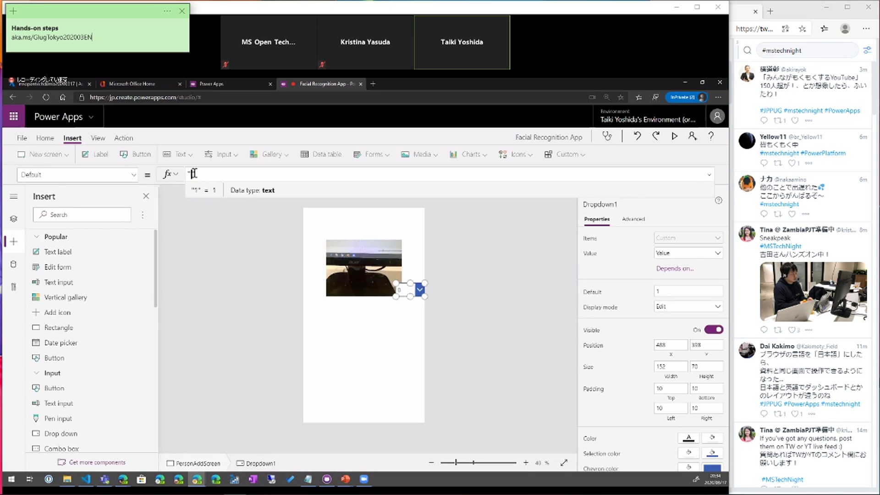
pyautogui.click(197, 232)
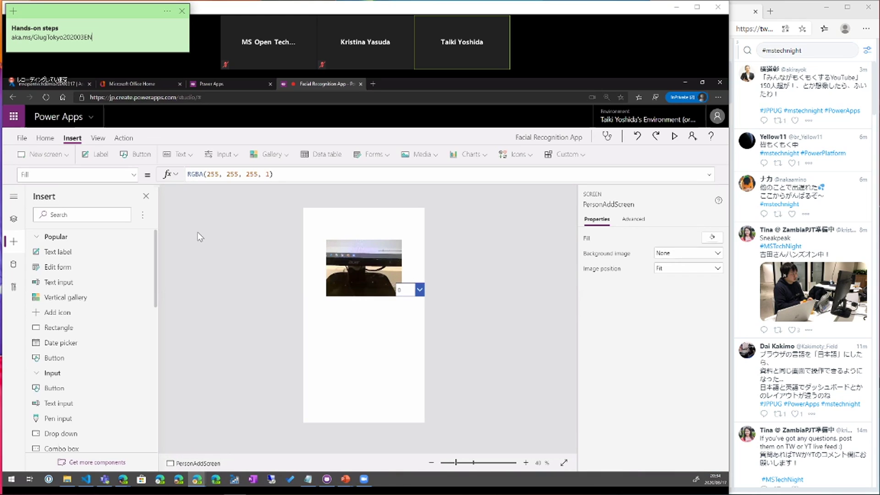
# Move PersonAddCam to 0,0 and enlarge it to 640x480.
pyautogui.click(356, 289)
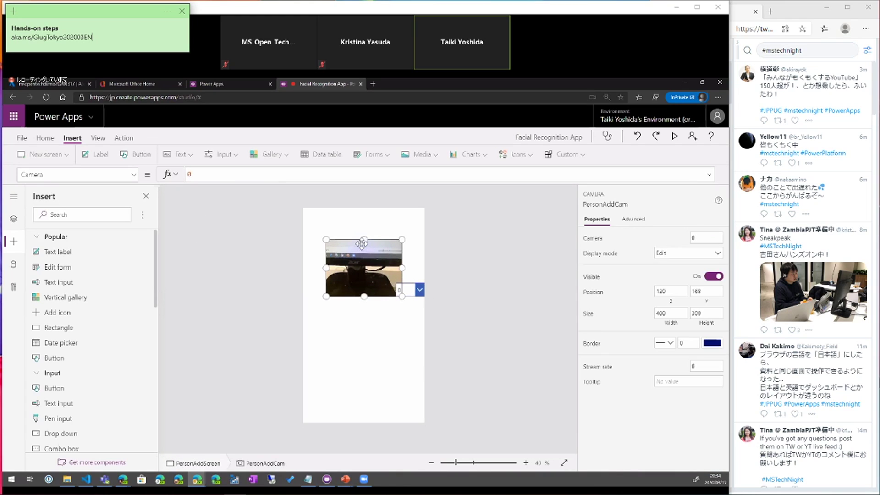
pyautogui.moveTo(356, 247); pyautogui.dragTo(339, 212)
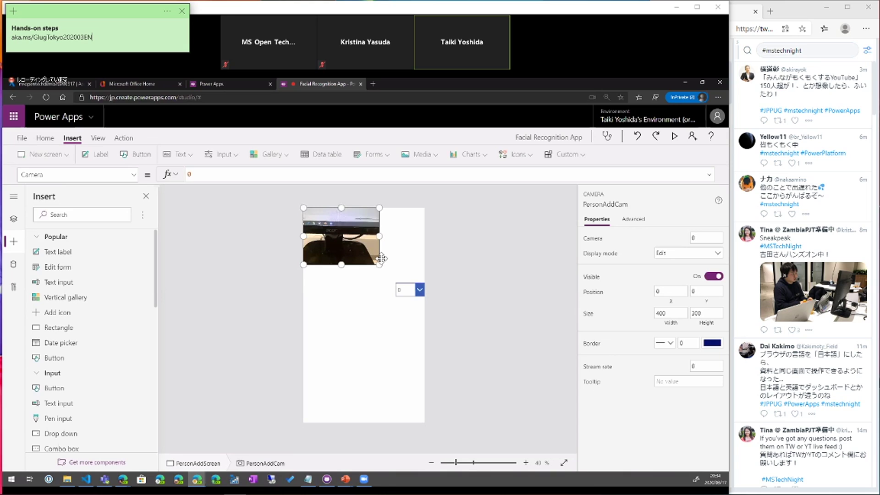
pyautogui.moveTo(380, 265); pyautogui.dragTo(435, 305)
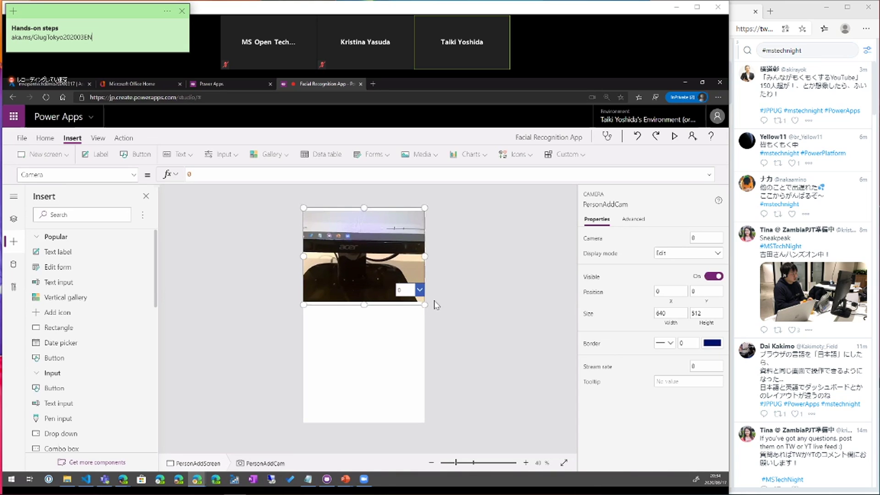
pyautogui.click(394, 325)
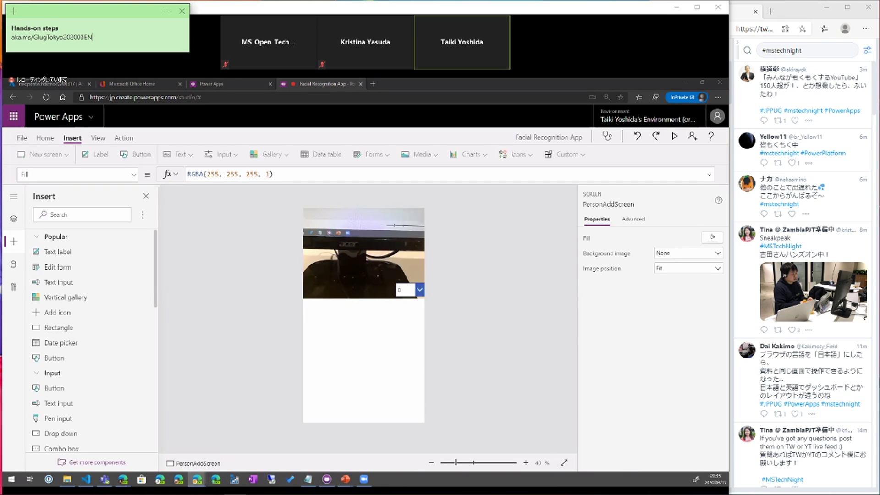
# Move Dropdown1 down to 488,483, just below the camera's right edge.
pyautogui.click(364, 238)
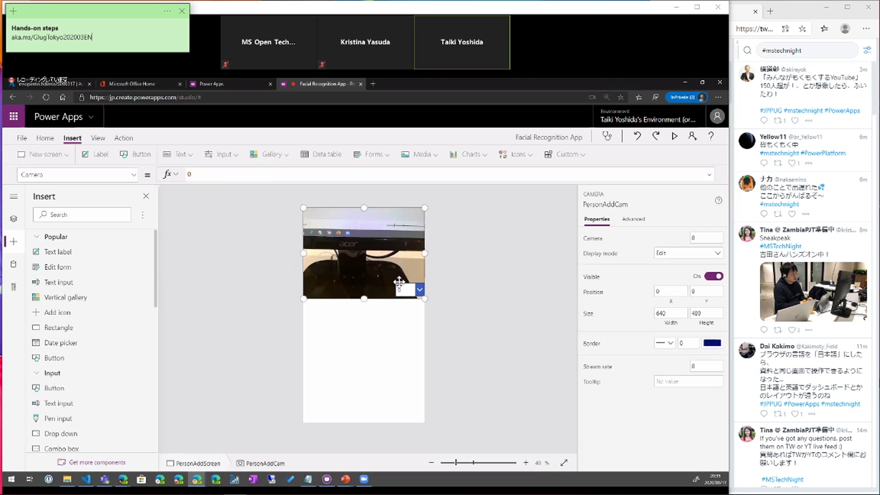
pyautogui.click(406, 288)
pyautogui.moveTo(406, 288); pyautogui.dragTo(404, 304)
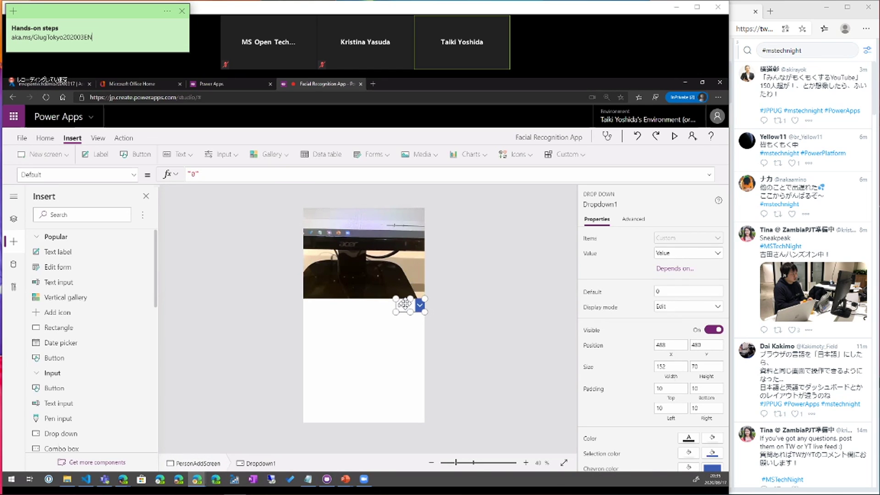
pyautogui.click(360, 331)
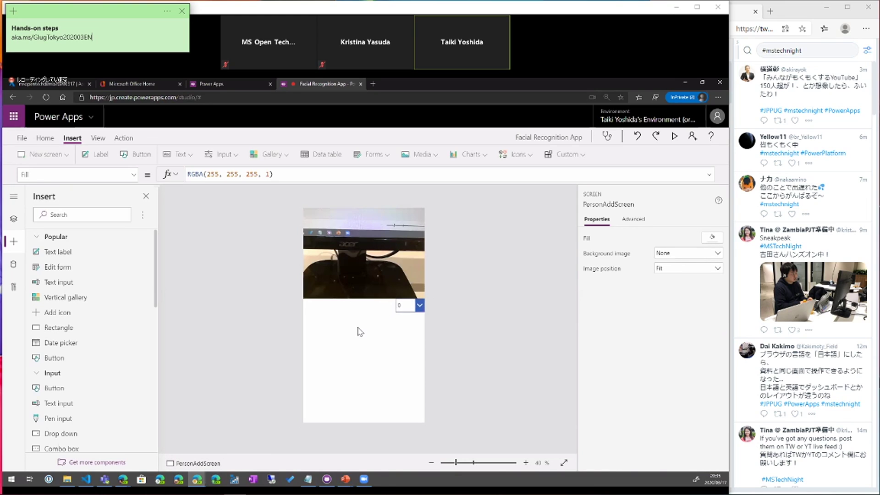
pyautogui.click(356, 255)
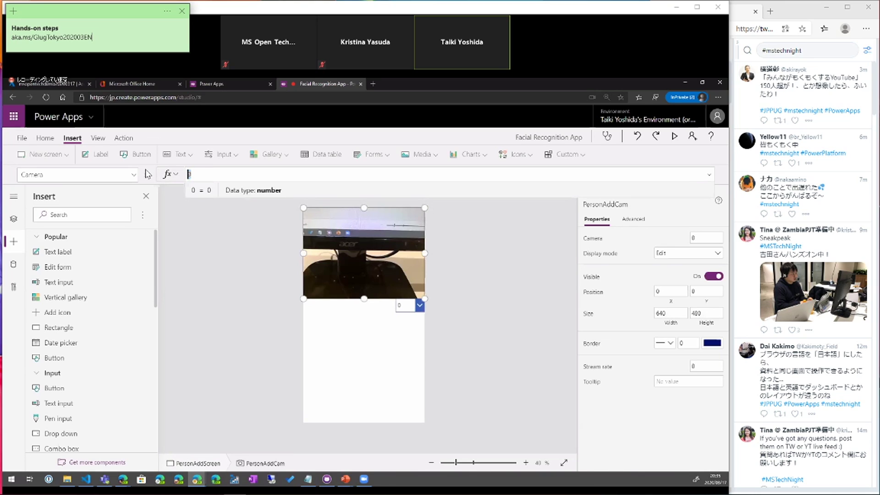
# Rename Dropdown1 to PersonAddCamSelect through Tree view.
pyautogui.click(299, 355)
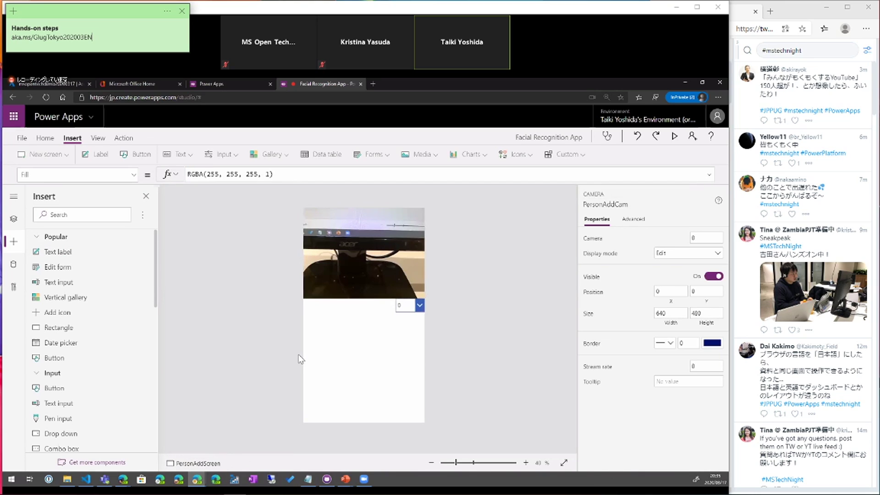
pyautogui.click(403, 306)
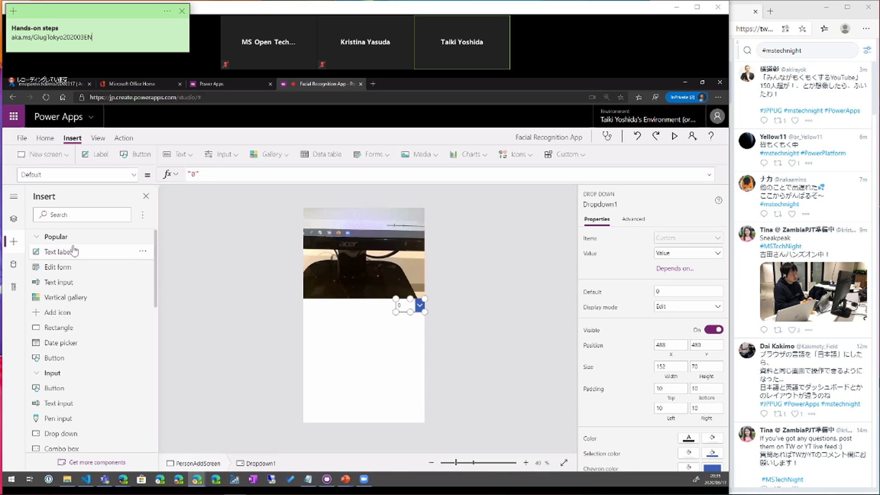
pyautogui.click(13, 219)
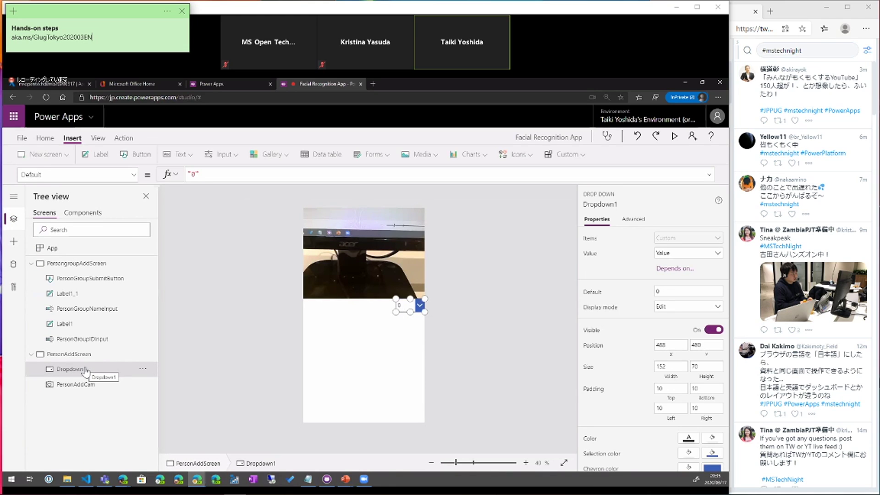
pyautogui.click(141, 369)
pyautogui.click(168, 326)
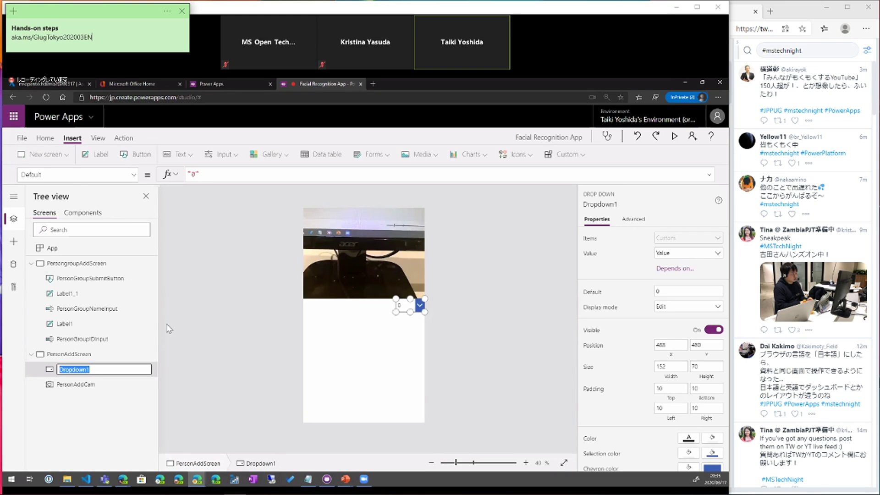
pyautogui.write('PersonAddCamSelect')
pyautogui.press('Return')
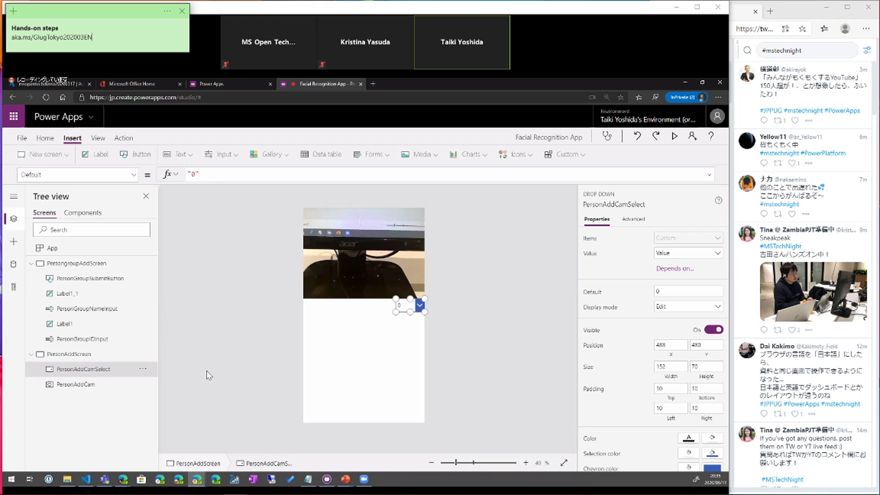
# Set PersonAddCam's Camera property to PersonAddCamSelect.Selected.Value.
pyautogui.click(390, 293)
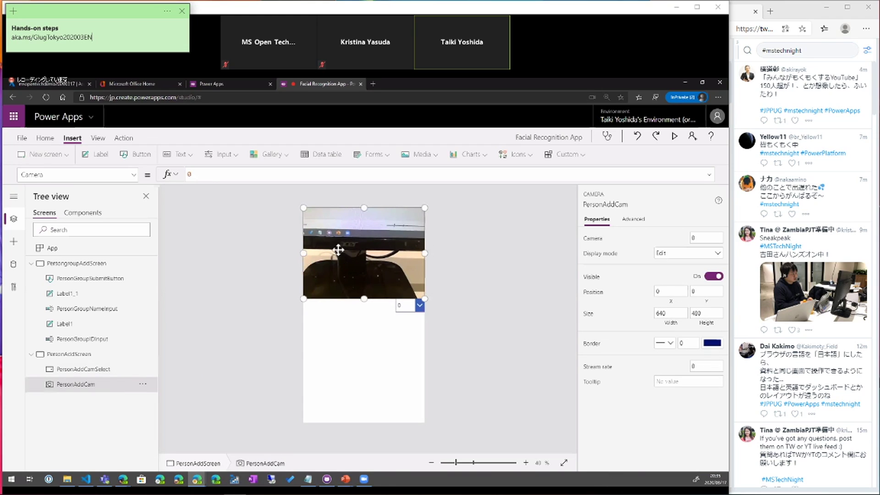
pyautogui.click(205, 174)
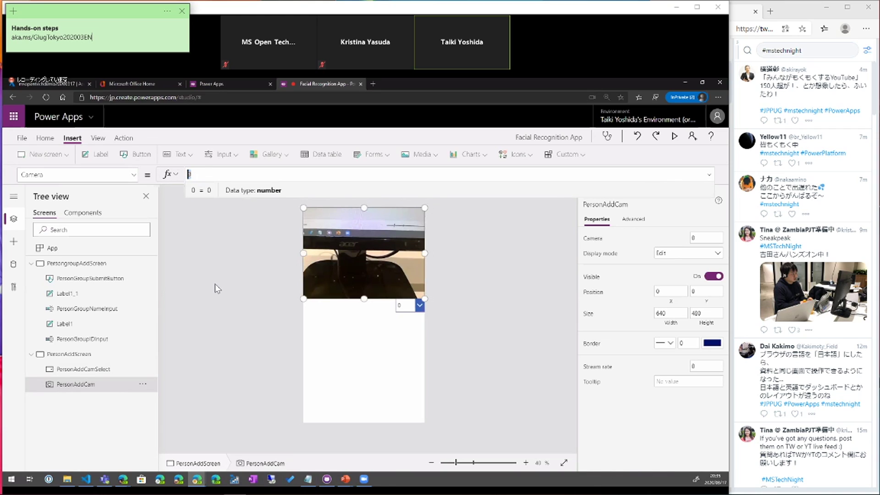
pyautogui.write('Person')
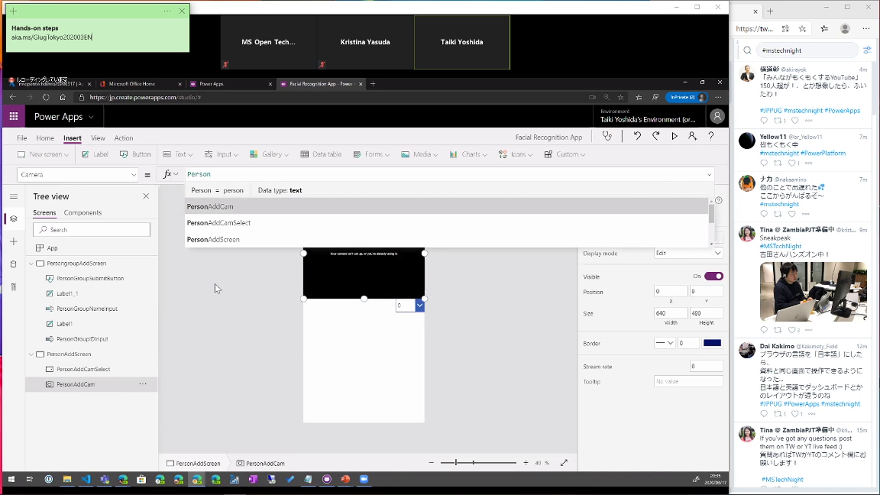
pyautogui.write('AddCamSelect.')
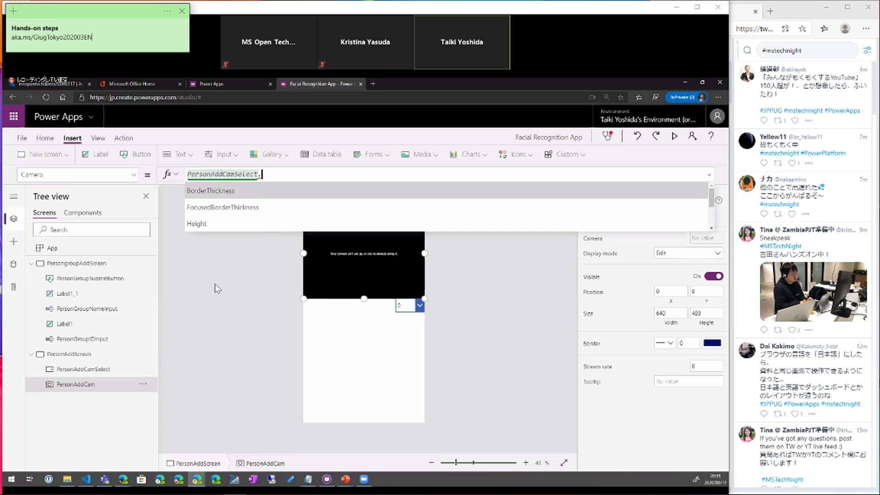
pyautogui.write('Se')
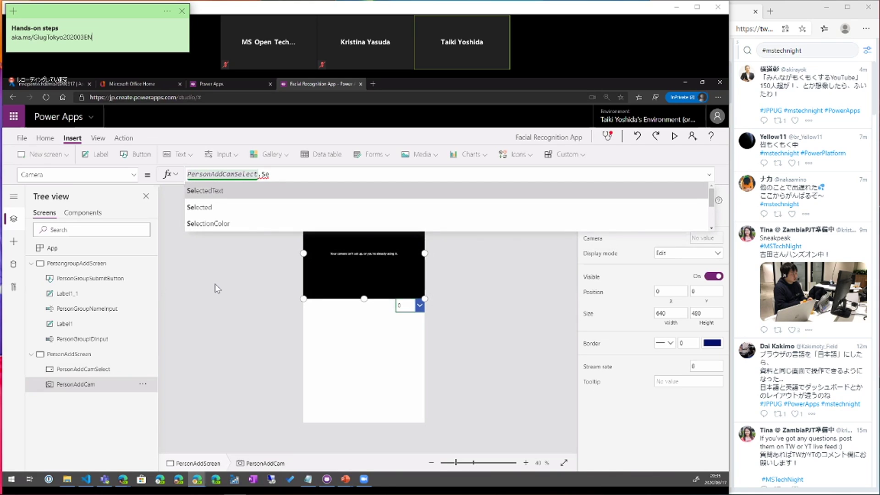
pyautogui.write('lected.Value')
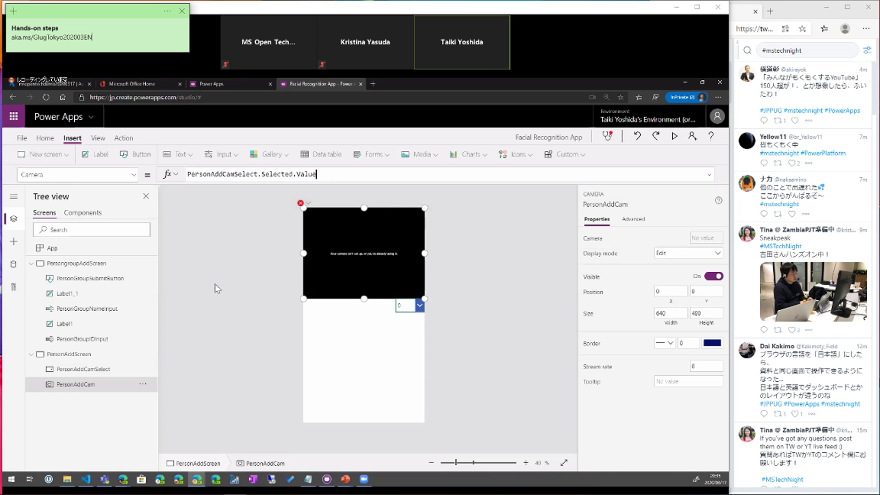
# Pick cameras 1, 2, then 0 in the dropdown to confirm the preview switches feeds.
pyautogui.click(405, 305)
pyautogui.click(381, 278)
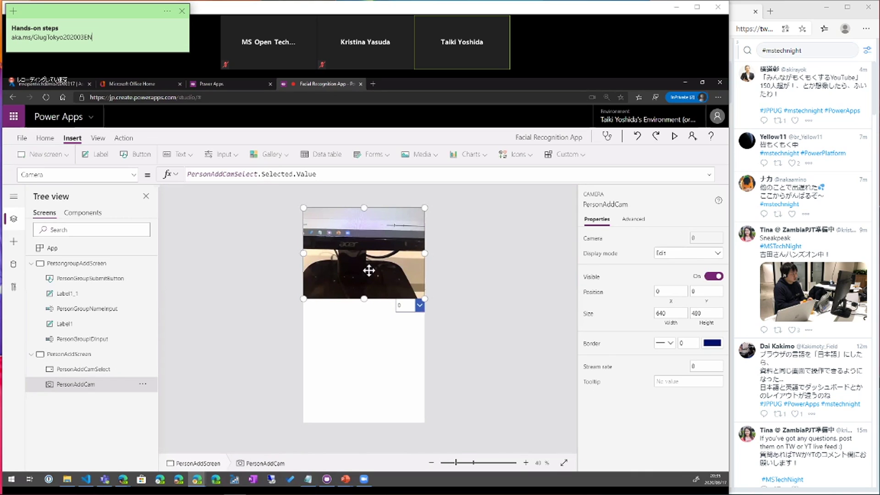
pyautogui.click(409, 309)
pyautogui.click(344, 235)
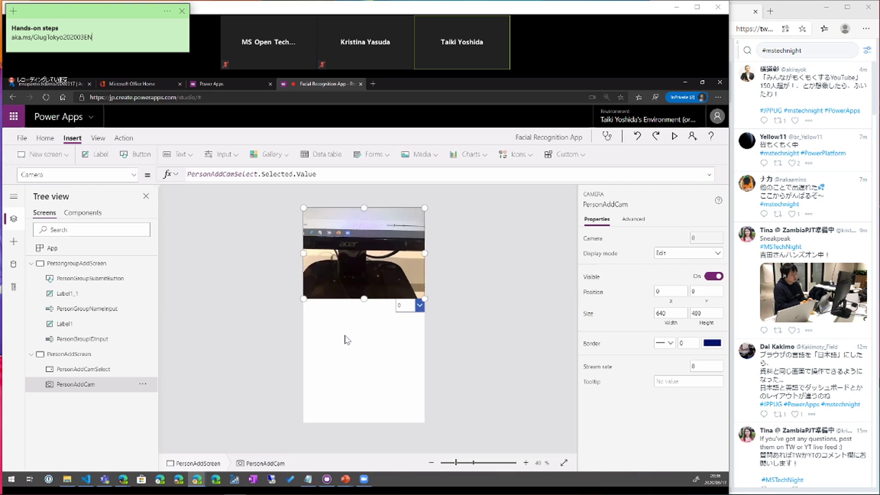
pyautogui.click(420, 307)
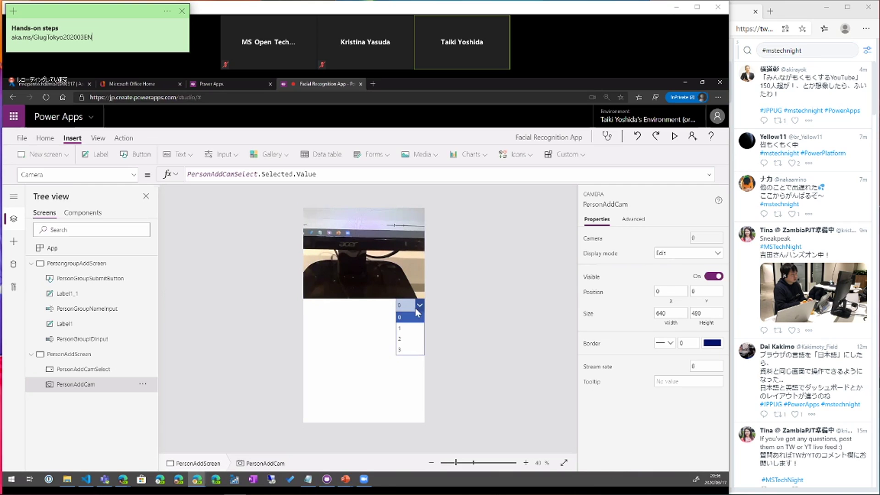
pyautogui.click(409, 329)
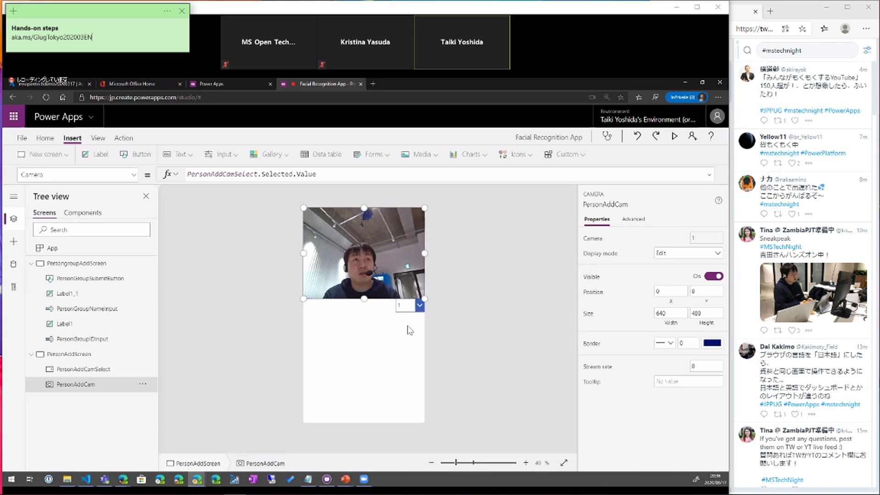
pyautogui.click(408, 306)
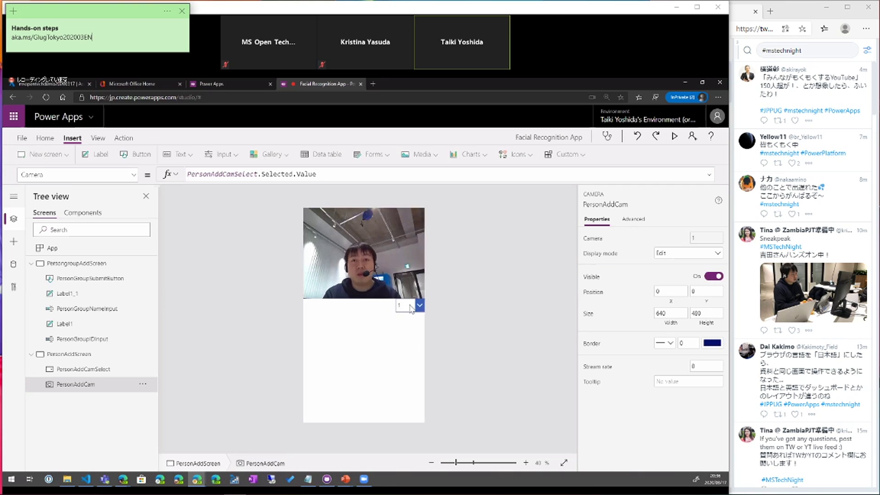
pyautogui.click(406, 339)
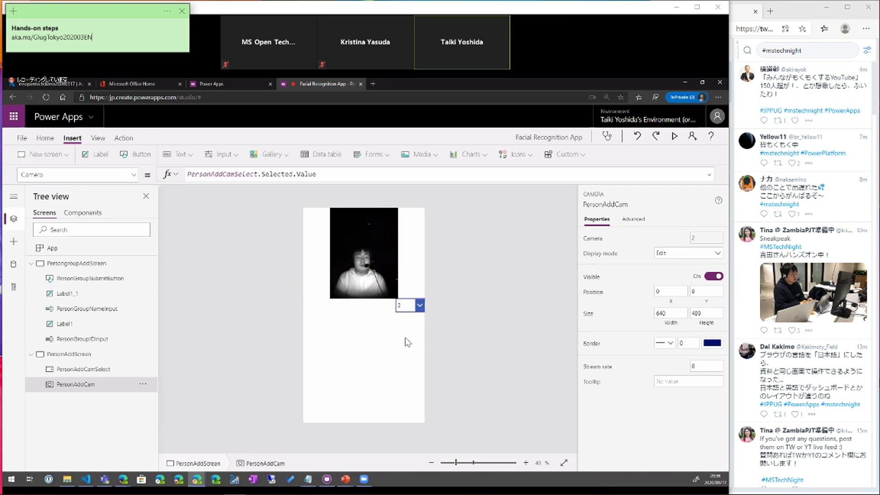
pyautogui.click(413, 310)
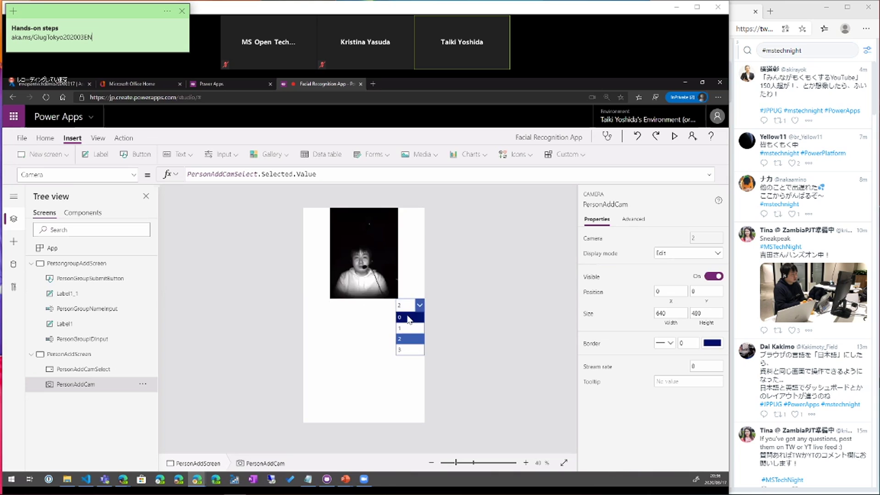
pyautogui.click(408, 318)
pyautogui.click(366, 345)
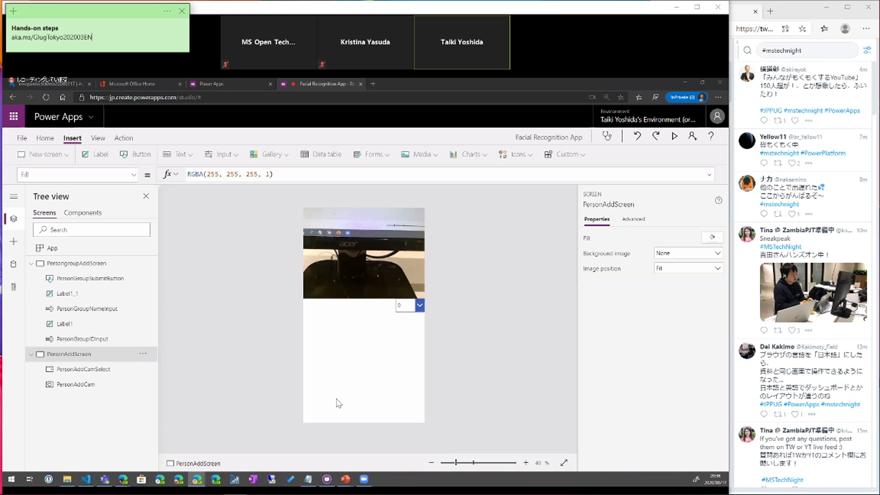
# Change PersonAddCam's StreamRate from 0 to 100.
pyautogui.click(307, 237)
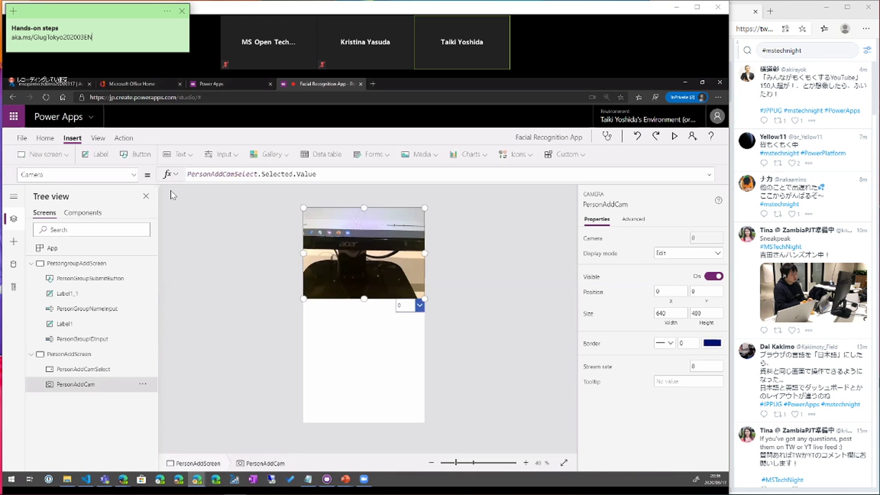
pyautogui.click(133, 175)
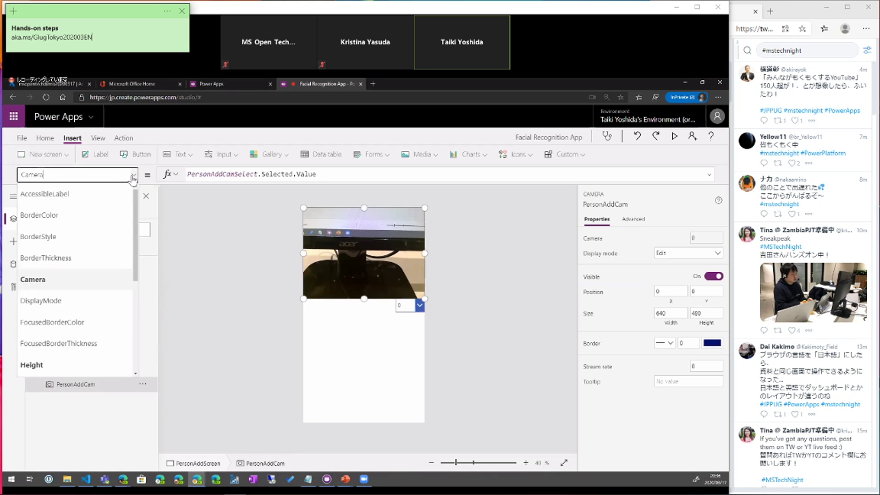
pyautogui.click(357, 220)
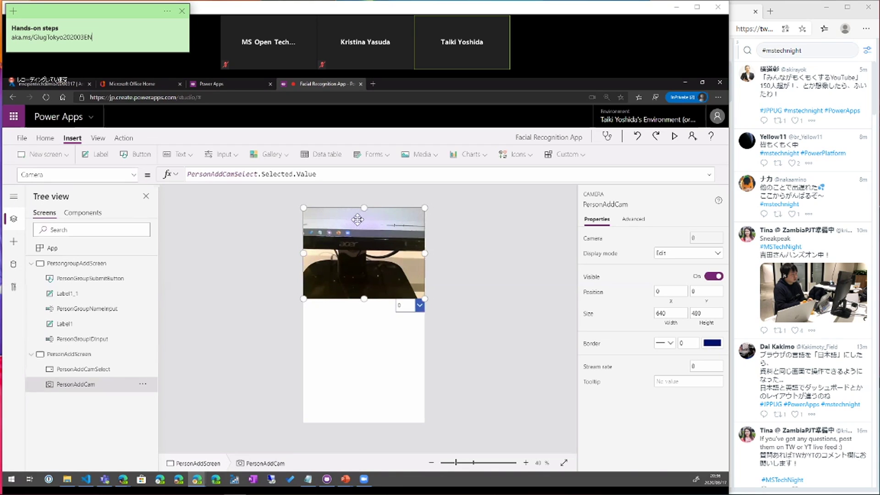
pyautogui.click(133, 175)
pyautogui.moveTo(134, 206); pyautogui.dragTo(131, 277)
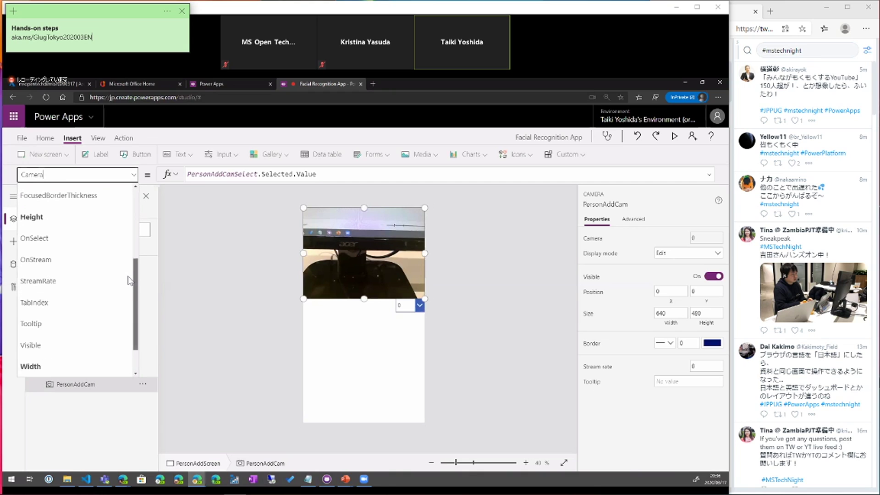
pyautogui.click(72, 274)
pyautogui.moveTo(214, 178); pyautogui.dragTo(164, 182)
pyautogui.write('100')
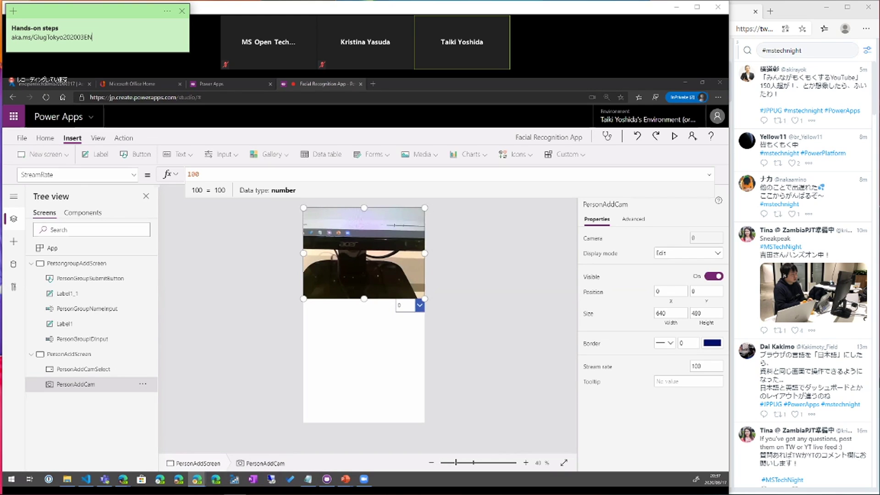
pyautogui.click(420, 364)
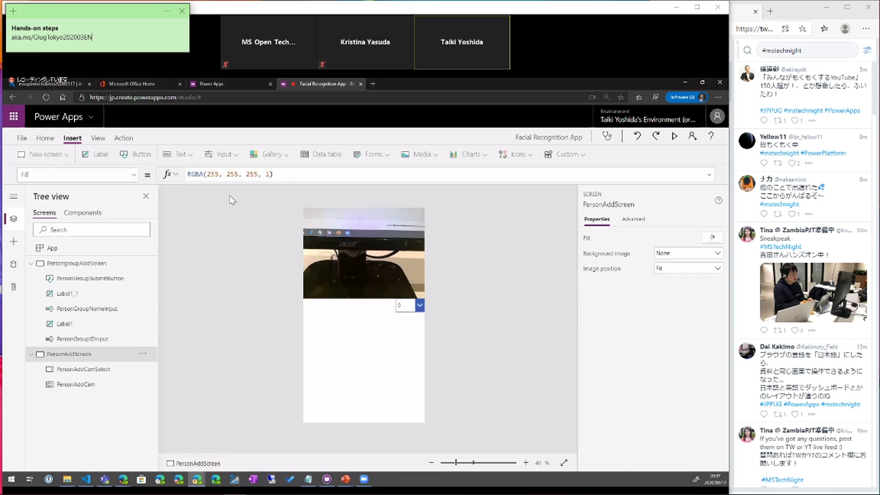
# Insert a label beneath the camera dropdown and replace its placeholder text with 'Person Name'.
pyautogui.click(177, 158)
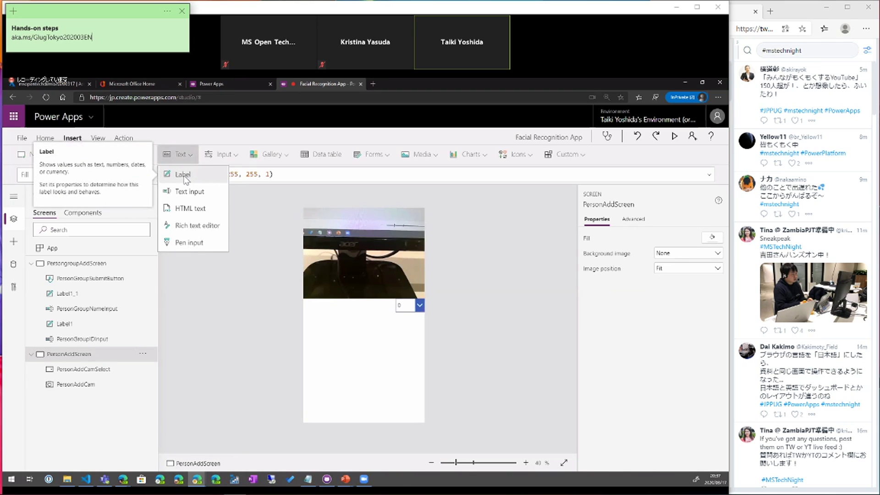
pyautogui.click(183, 176)
pyautogui.moveTo(344, 324); pyautogui.dragTo(349, 323)
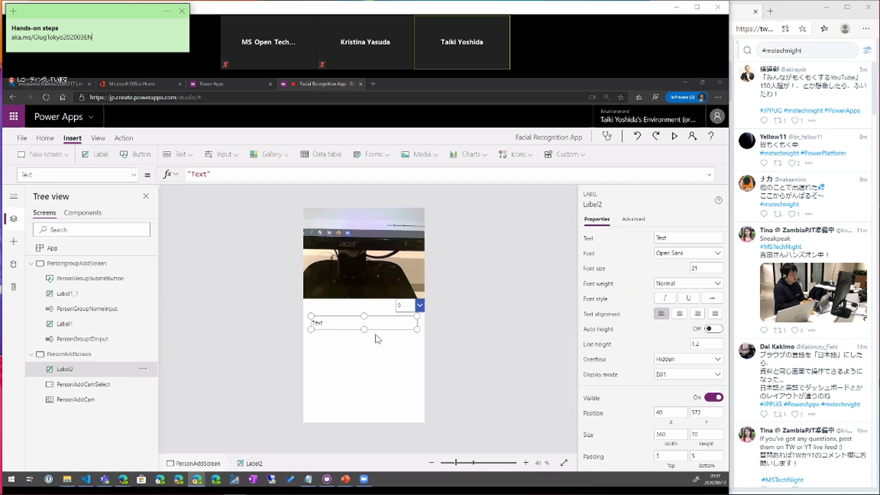
pyautogui.doubleClick(199, 175)
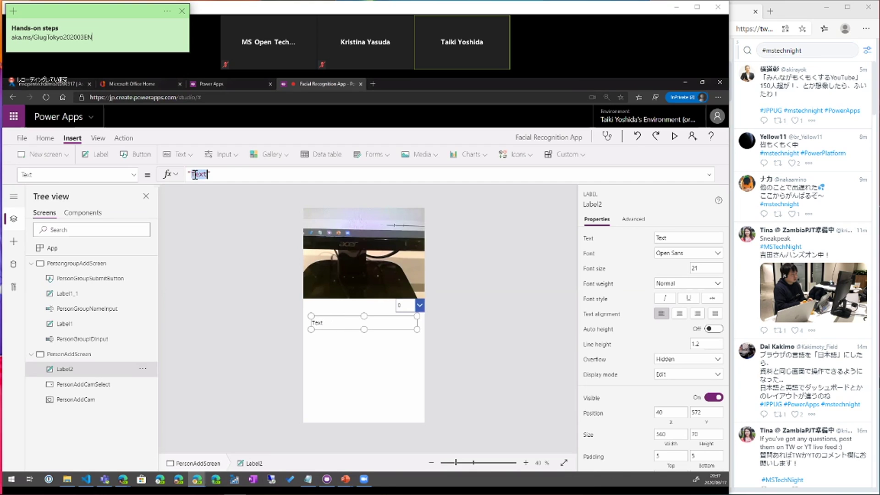
pyautogui.press('BackSpace')
pyautogui.write('Person Name')
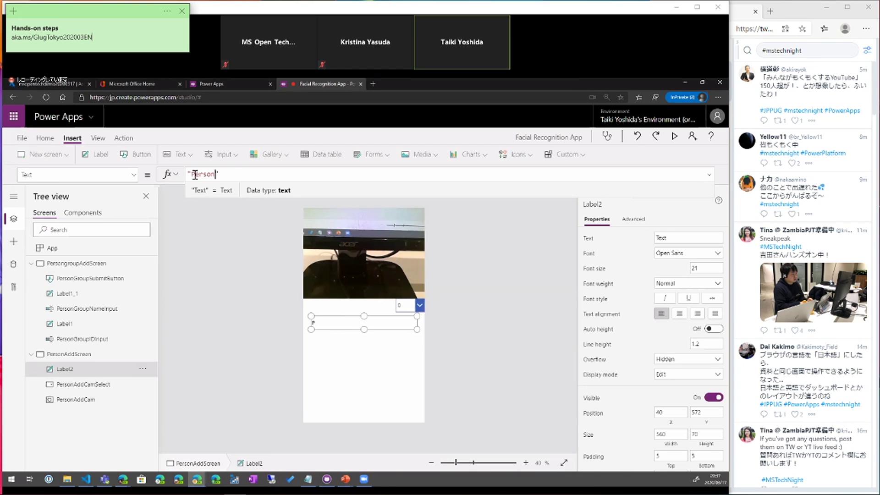
pyautogui.click(260, 369)
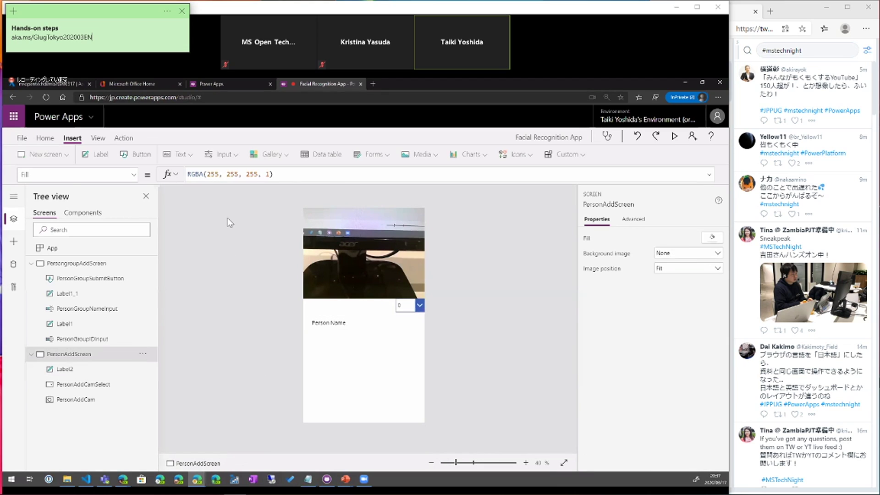
# Insert a text input and place it below the Person Name label on PersonAddScreen.
pyautogui.click(179, 156)
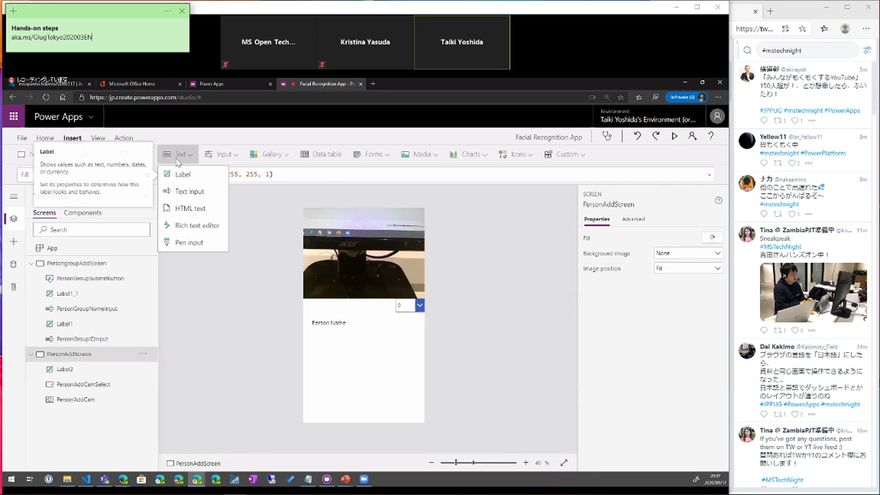
pyautogui.click(193, 193)
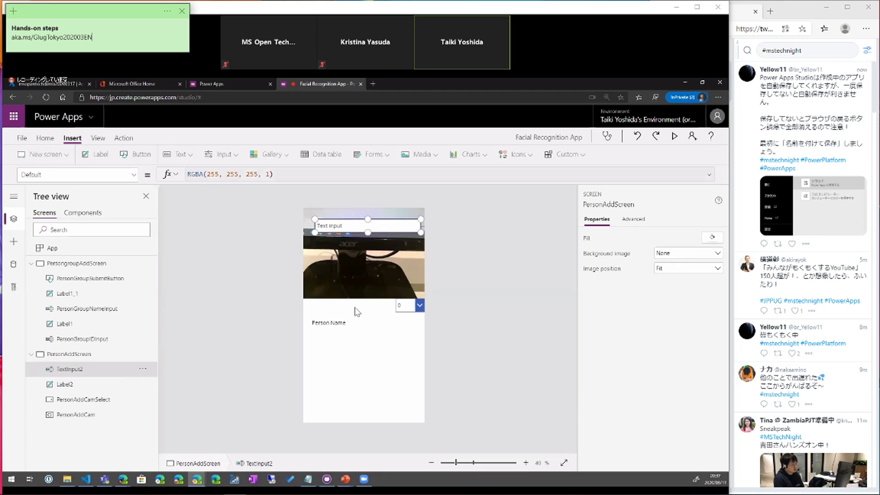
pyautogui.moveTo(342, 227); pyautogui.dragTo(368, 340)
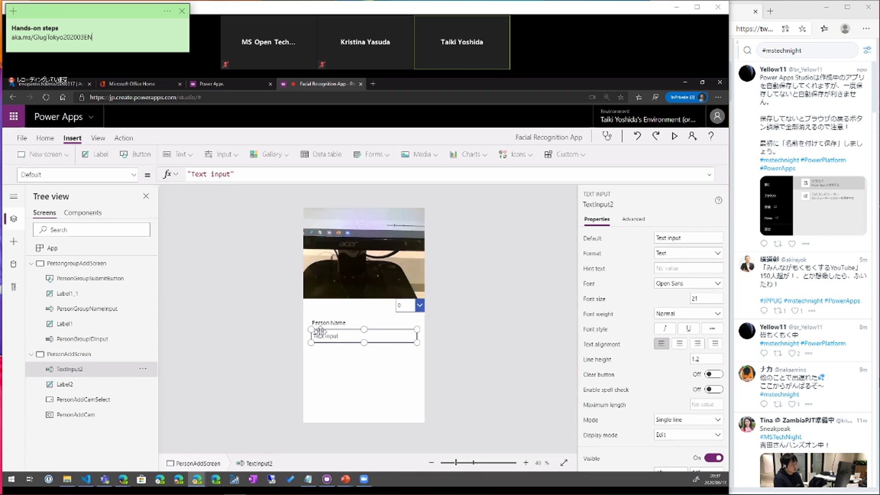
pyautogui.moveTo(232, 175); pyautogui.dragTo(194, 176)
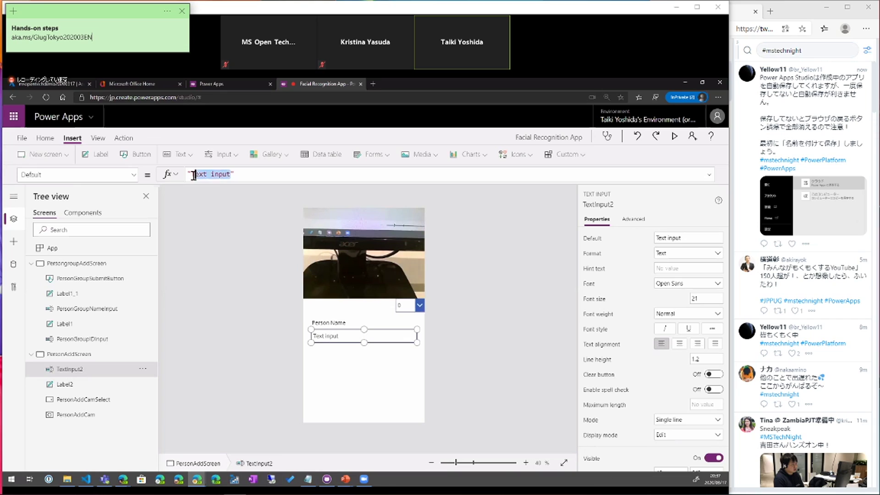
pyautogui.click(202, 256)
pyautogui.click(119, 263)
pyautogui.click(92, 354)
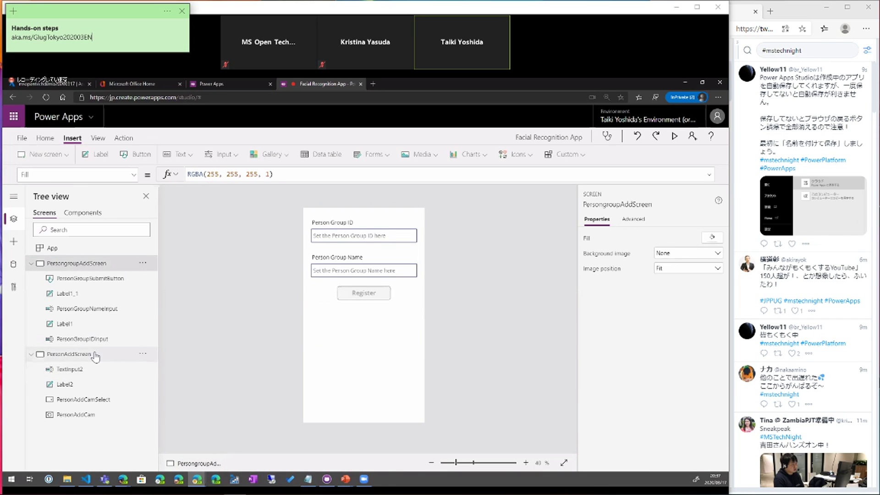
# Clear the text box's default value so it starts empty.
pyautogui.click(336, 336)
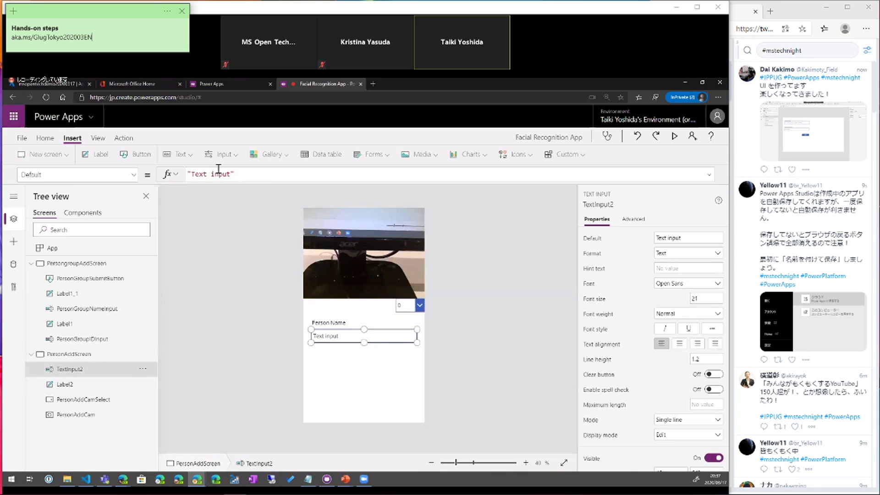
pyautogui.moveTo(232, 174); pyautogui.dragTo(192, 174)
pyautogui.press('BackSpace')
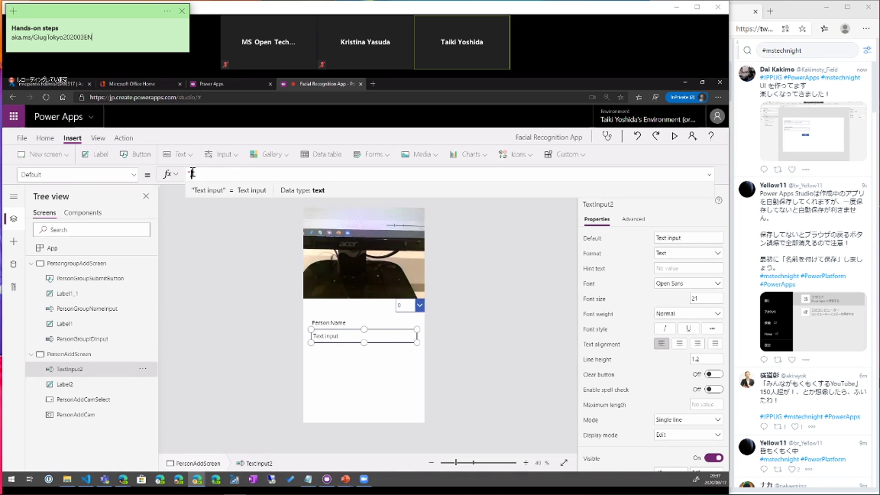
# Set the text box's HintText to 'Set Person Name here'.
pyautogui.click(134, 175)
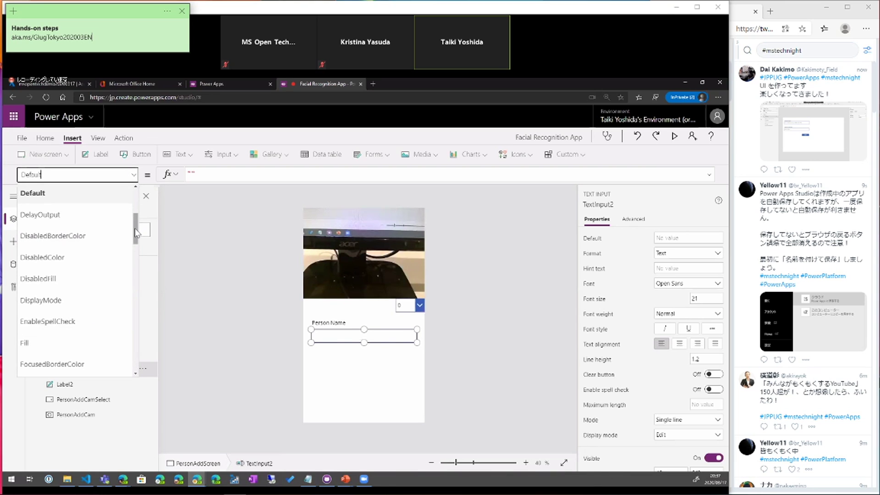
pyautogui.scroll(-1, 136, 249)
pyautogui.scroll(-3, 136, 249)
pyautogui.click(123, 258)
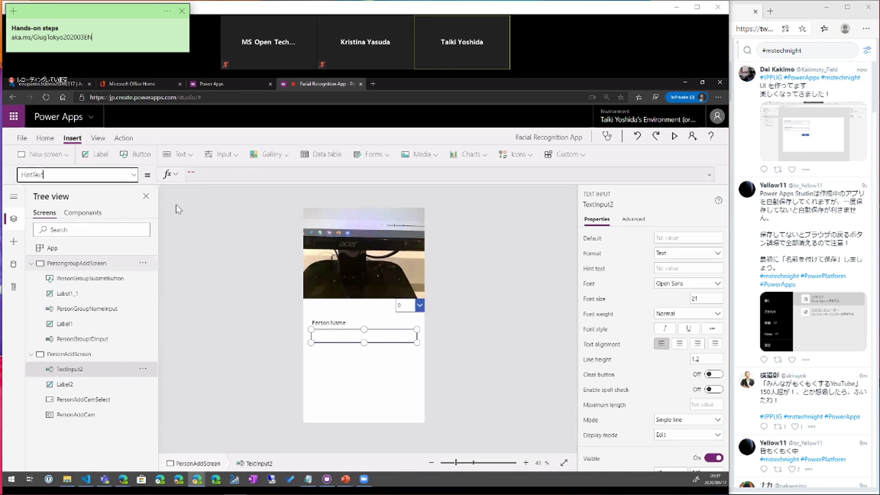
pyautogui.click(197, 174)
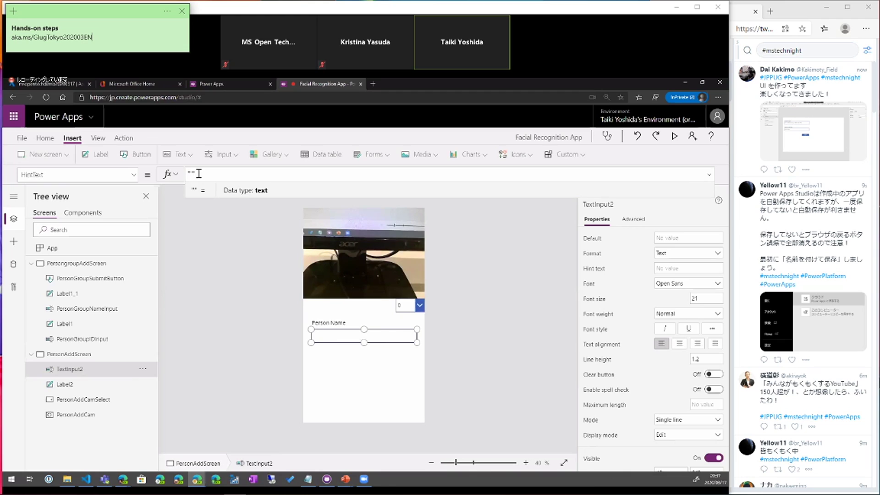
pyautogui.write('Set Person Name here')
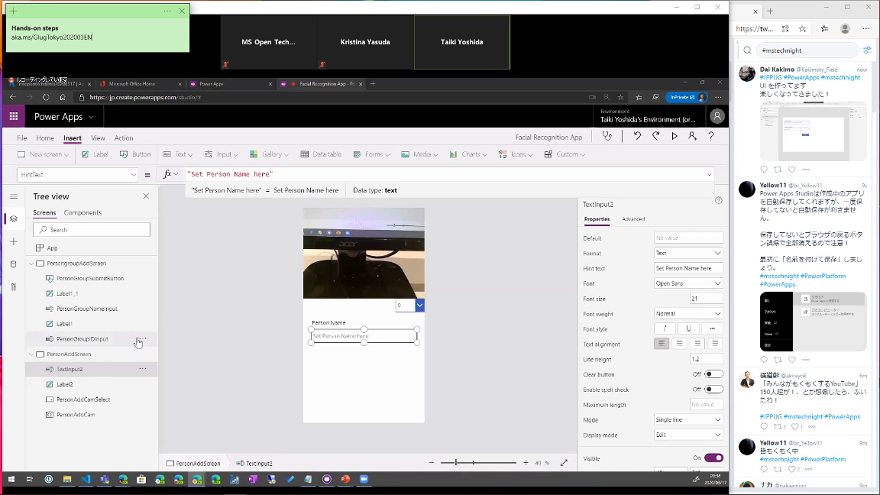
pyautogui.doubleClick(67, 370)
pyautogui.press('Return')
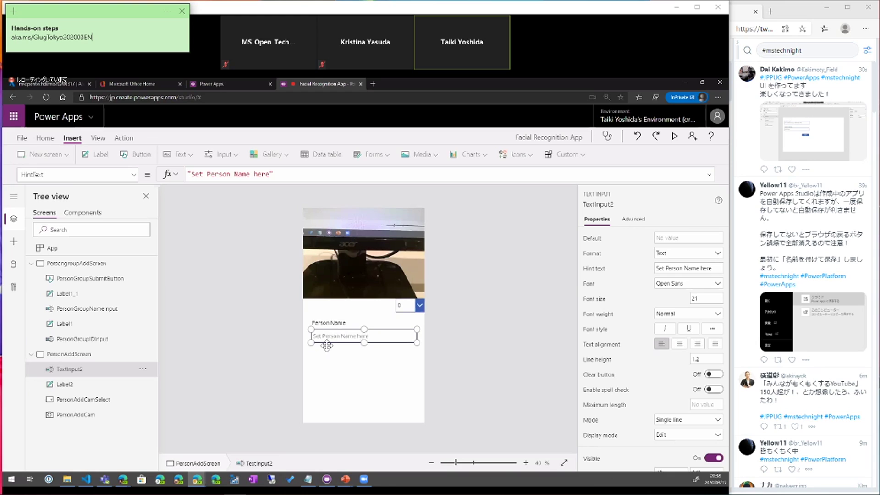
# Rename the text box TextInput2 to PersonNameInput.
pyautogui.click(144, 370)
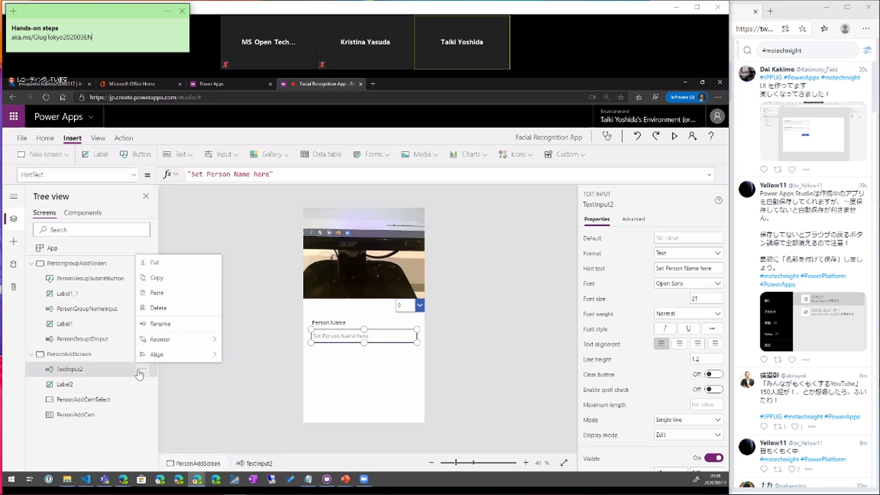
pyautogui.click(160, 323)
pyautogui.write('PersonNameInput')
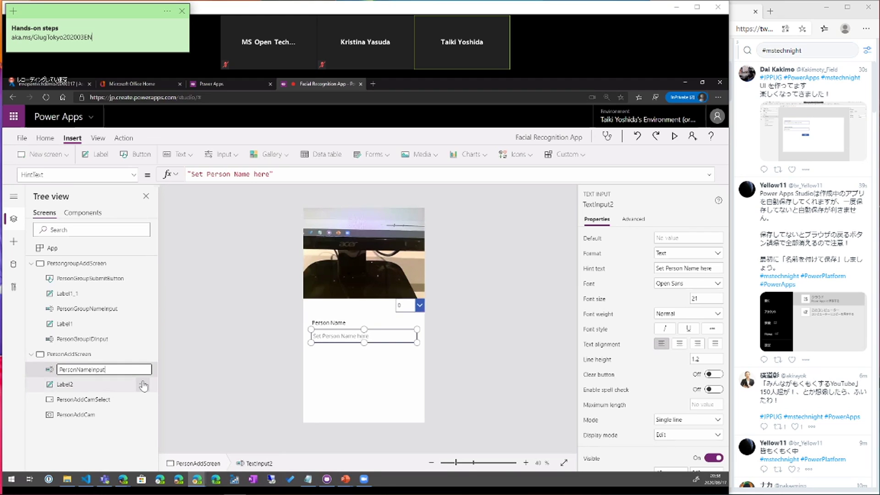
pyautogui.press('Return')
# Rename the label Label2 to PersonNameLabel.
pyautogui.click(145, 388)
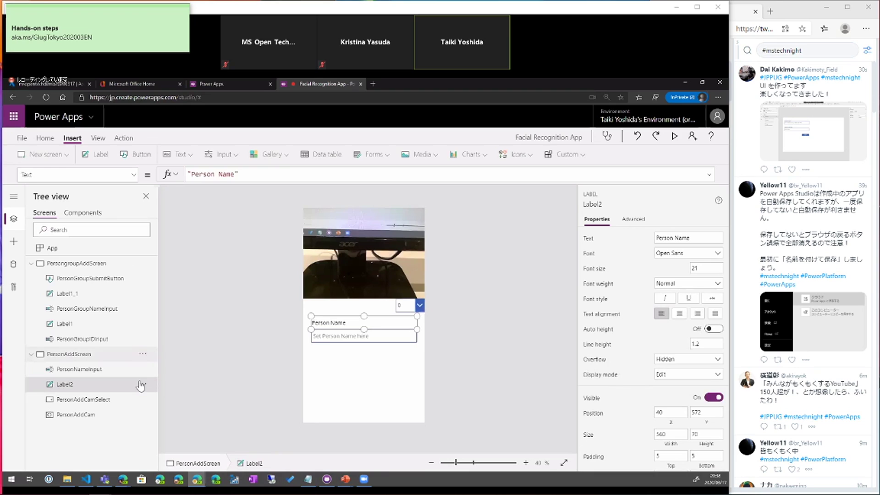
pyautogui.click(144, 385)
pyautogui.click(172, 339)
pyautogui.write('PersonNameLabel')
pyautogui.press('Return')
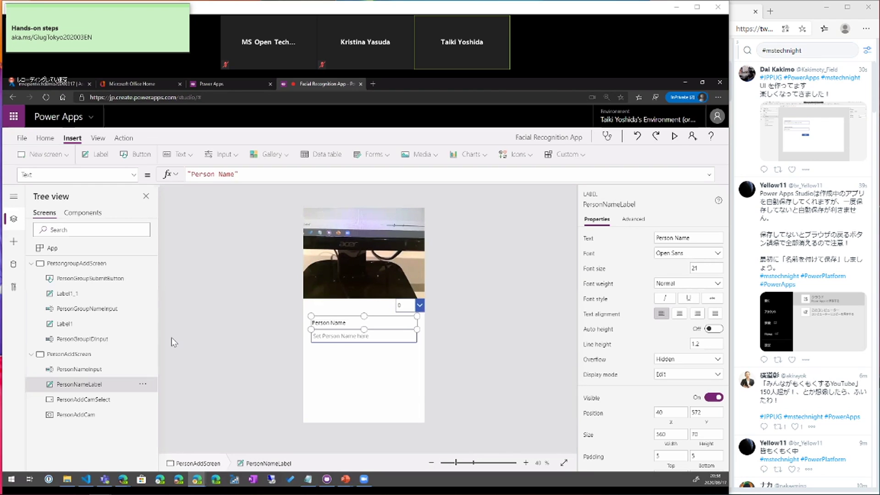
pyautogui.click(171, 338)
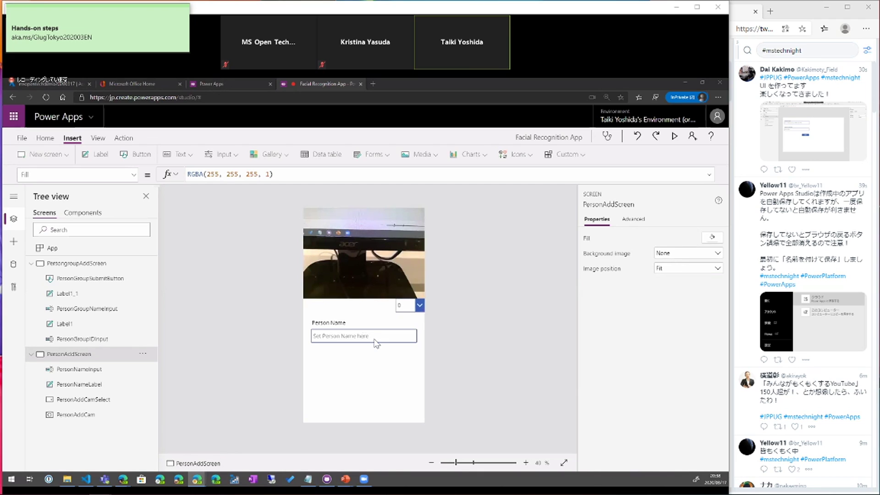
# Insert a button under the Person Name field and change its caption to 'Register'.
pyautogui.click(137, 156)
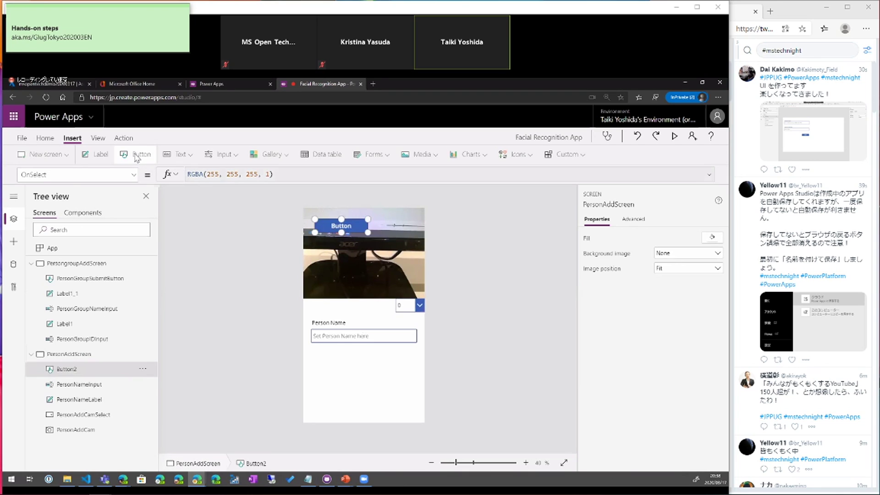
pyautogui.moveTo(352, 221); pyautogui.dragTo(373, 351)
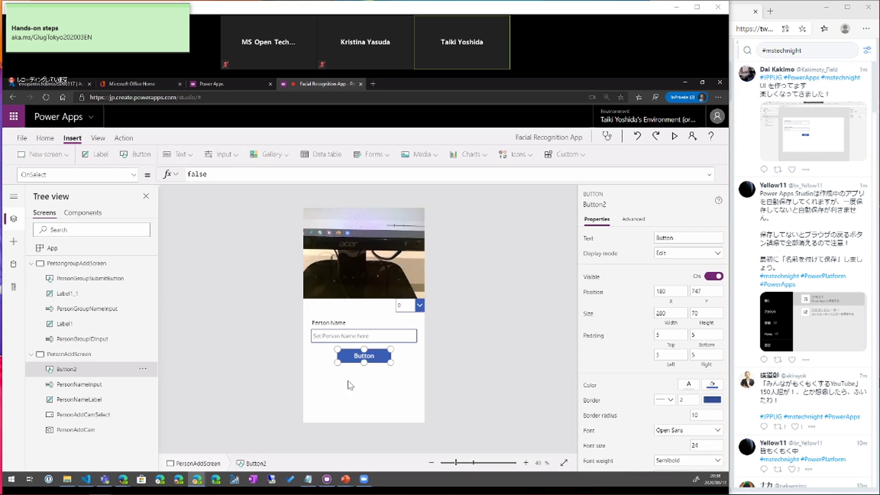
pyautogui.doubleClick(350, 355)
pyautogui.write('Register')
# Rename the new button to PersonSubmitButton.
pyautogui.click(143, 370)
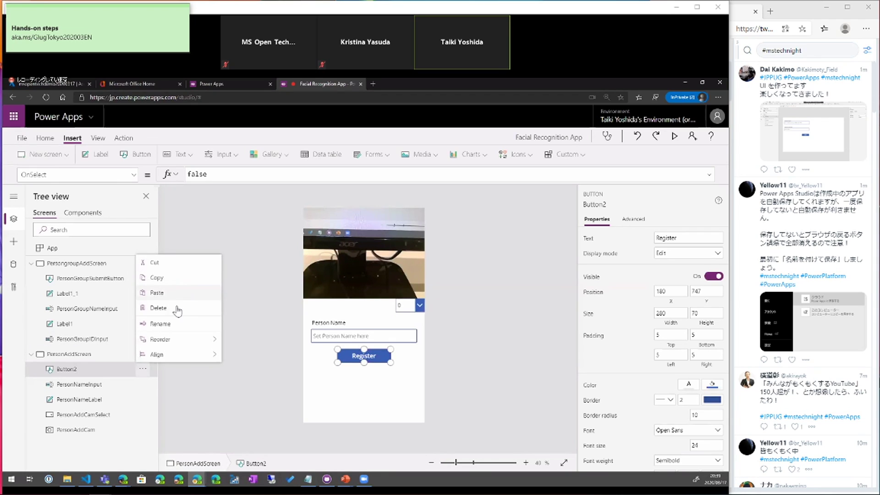
pyautogui.click(175, 324)
pyautogui.write('Pers')
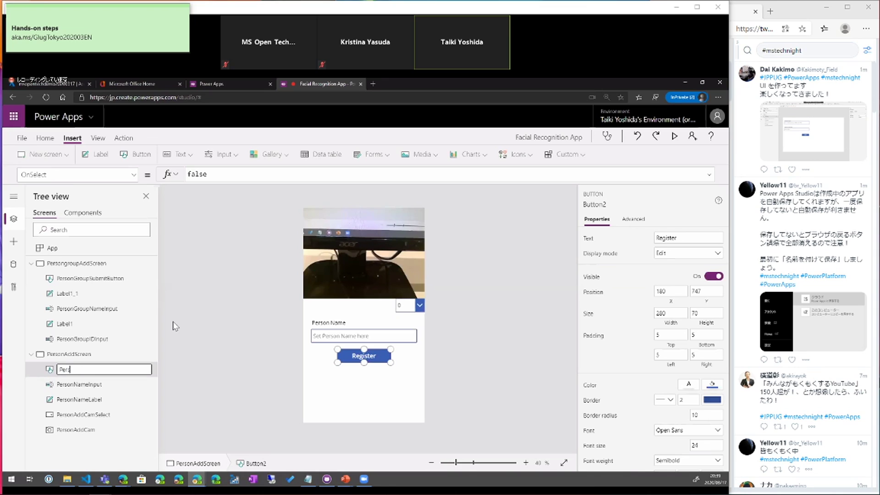
pyautogui.write('onSubmitButton')
pyautogui.press('Return')
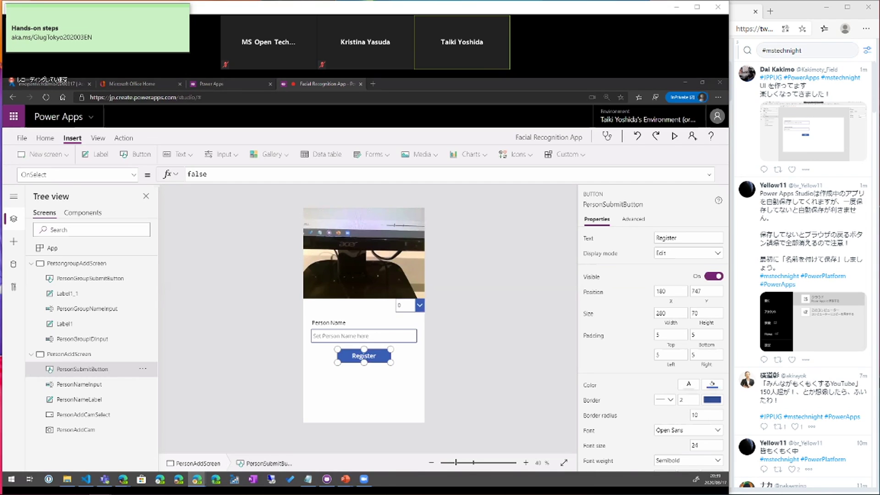
pyautogui.click(87, 263)
# Check the group Register button's OnSelect formula, then select PersonAddScreen's Register button.
pyautogui.click(364, 294)
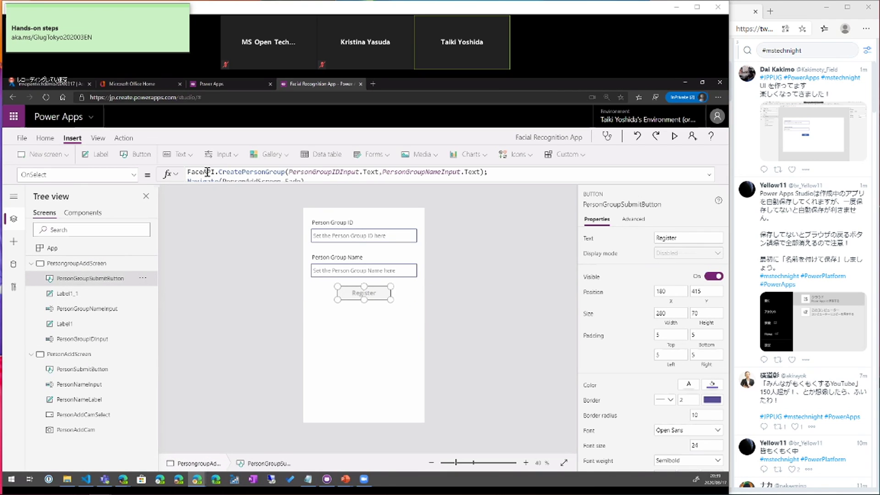
pyautogui.click(74, 355)
pyautogui.click(356, 357)
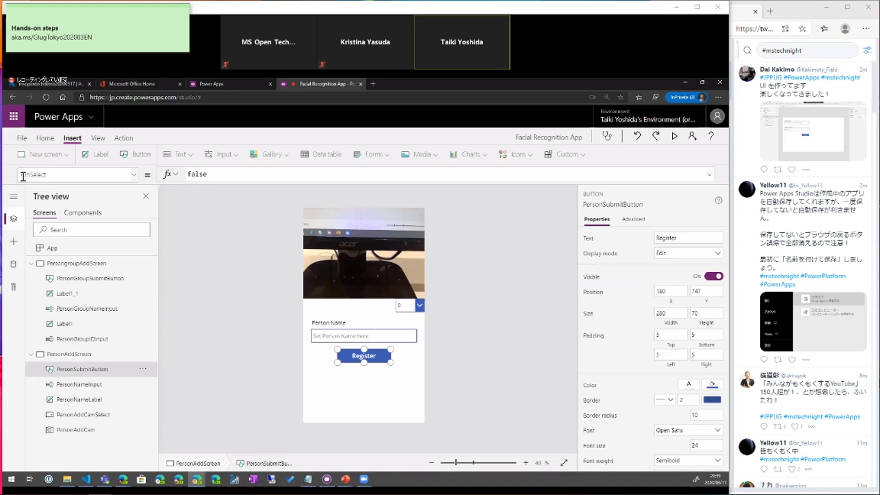
# Replace the placeholder false OnSelect formula with the comment '//Create Person data'.
pyautogui.doubleClick(210, 175)
pyautogui.press('BackSpace')
pyautogui.press('BackSpace')
pyautogui.write('/')
pyautogui.moveTo(212, 181); pyautogui.dragTo(213, 268)
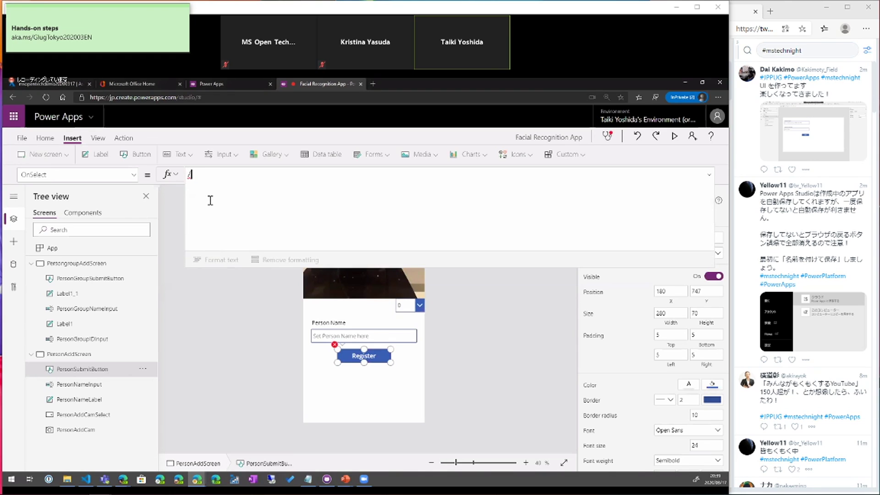
pyautogui.write('/Create Person data')
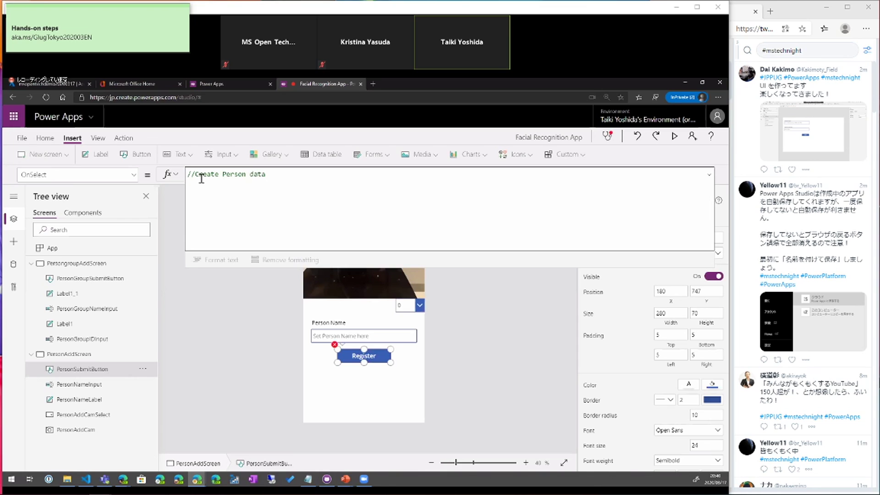
pyautogui.hotkey('shift', 'Return')
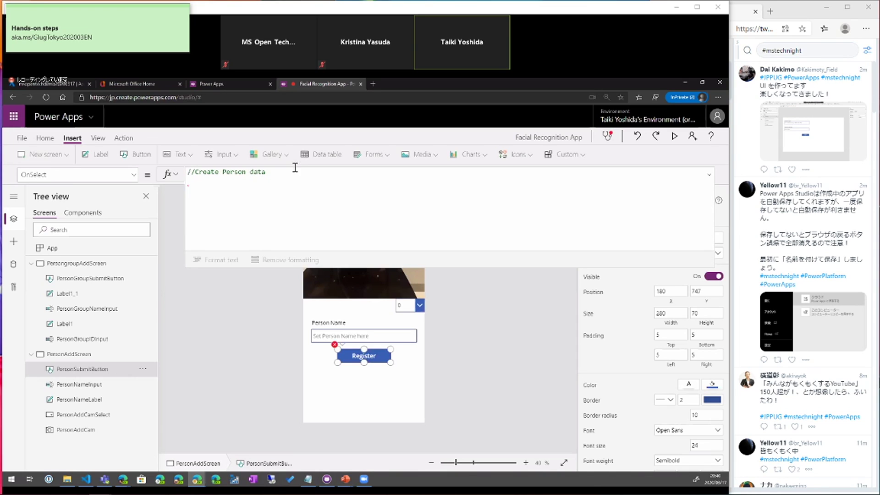
# Write Set(PersonID,FaceAPI.CreatePerson(PersonGroupIDInput.Text,PersonNameInput.Text)); under the comment.
pyautogui.write('Set(')
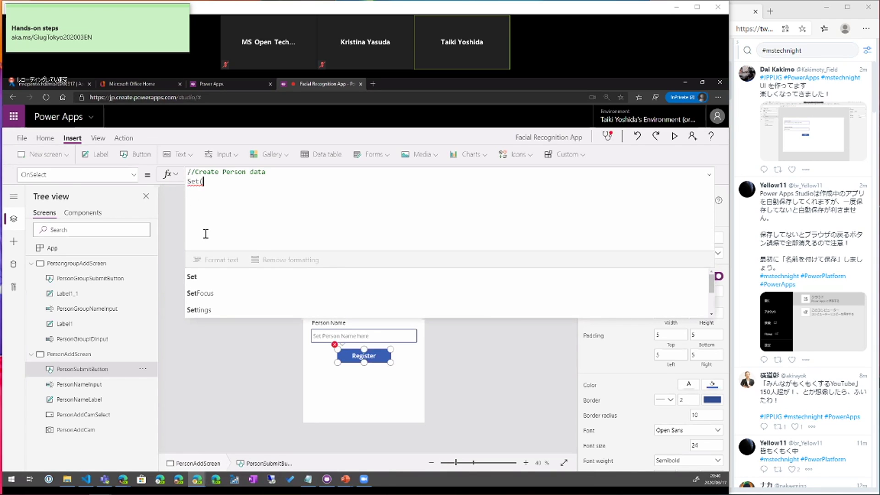
pyautogui.write('PersonID')
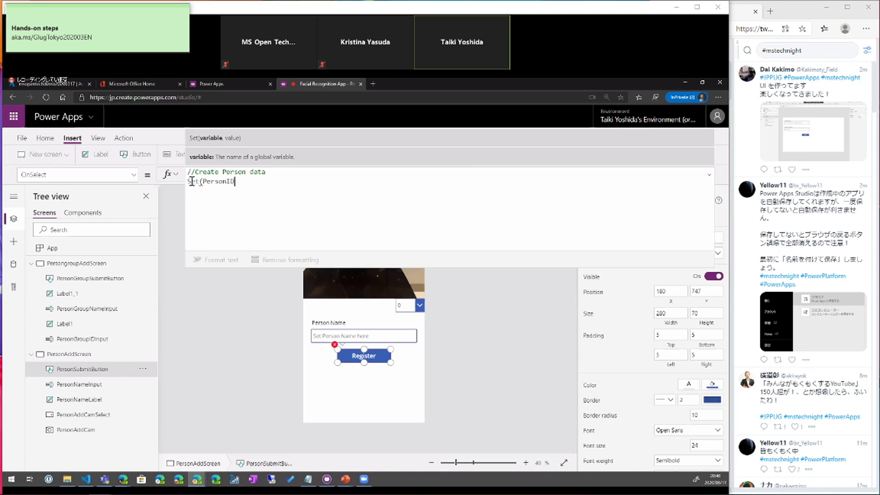
pyautogui.doubleClick(245, 185)
pyautogui.click(246, 185)
pyautogui.write(',')
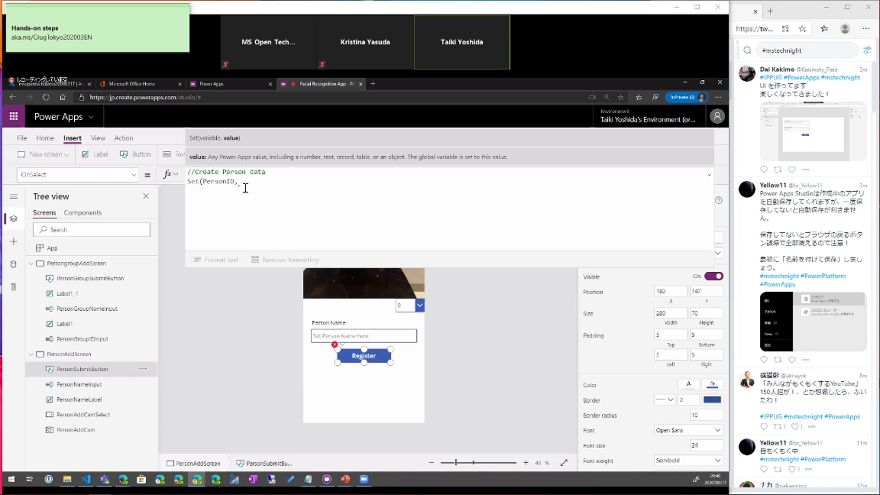
pyautogui.write('Face')
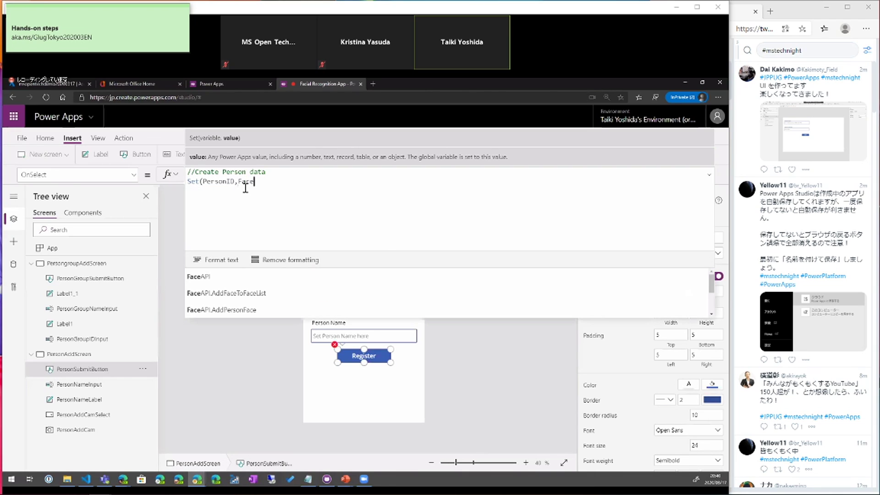
pyautogui.write('API.')
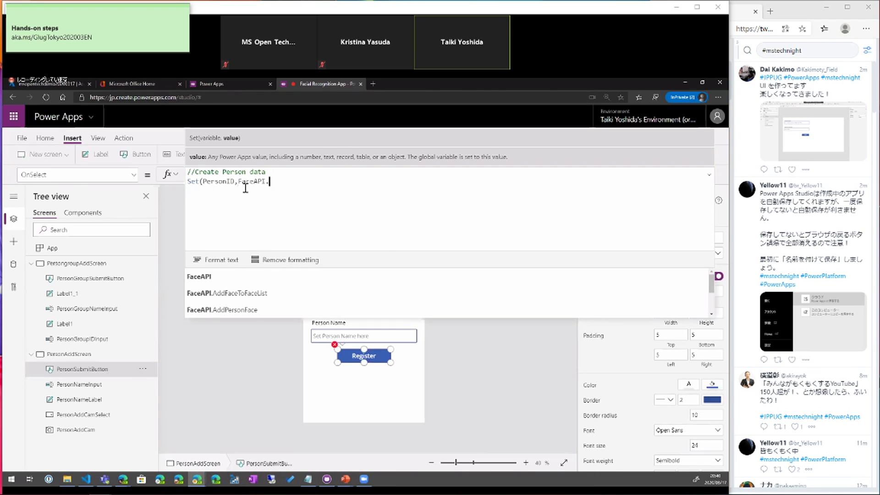
pyautogui.press('Down')
pyautogui.press('Down')
pyautogui.press('Down')
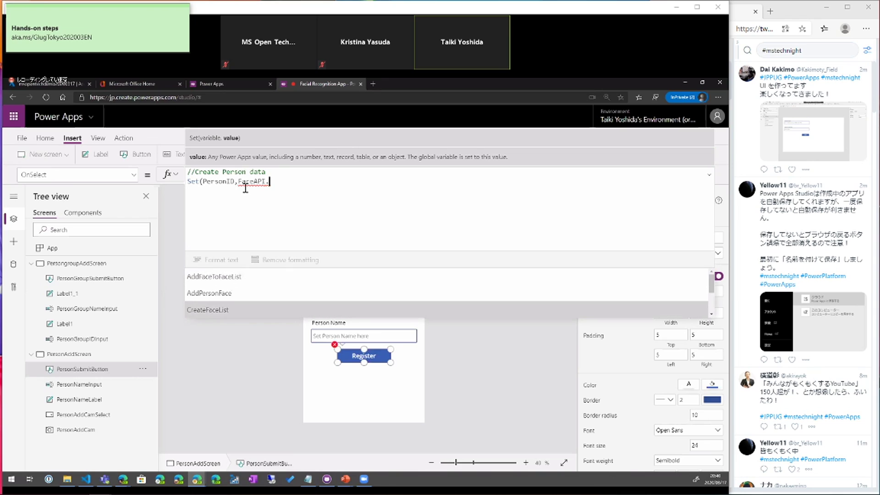
pyautogui.press('Tab')
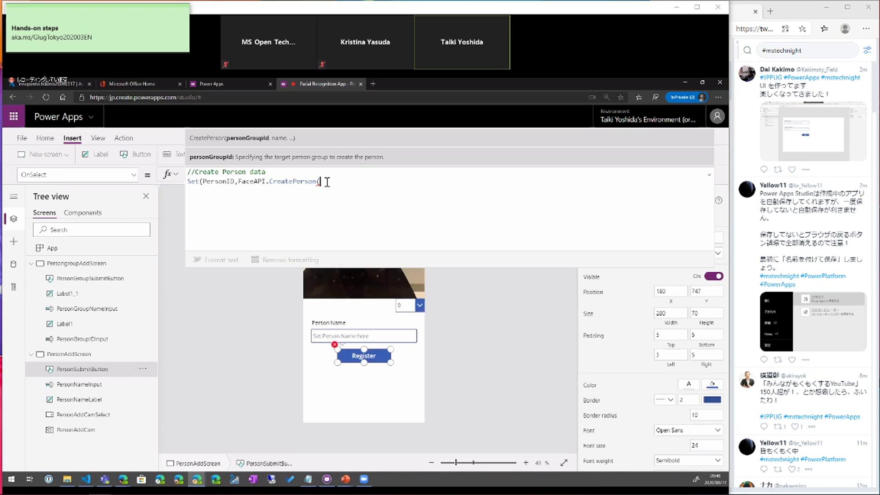
pyautogui.write('Person')
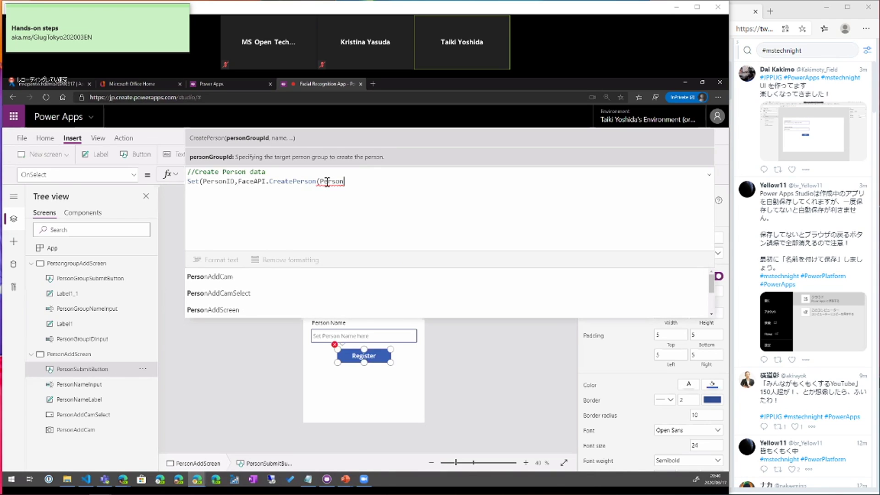
pyautogui.write('GroupIDI')
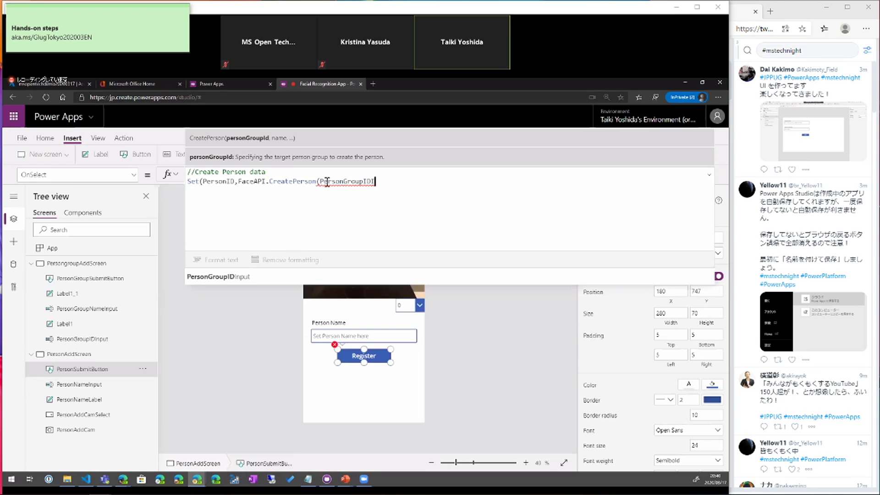
pyautogui.press('Tab')
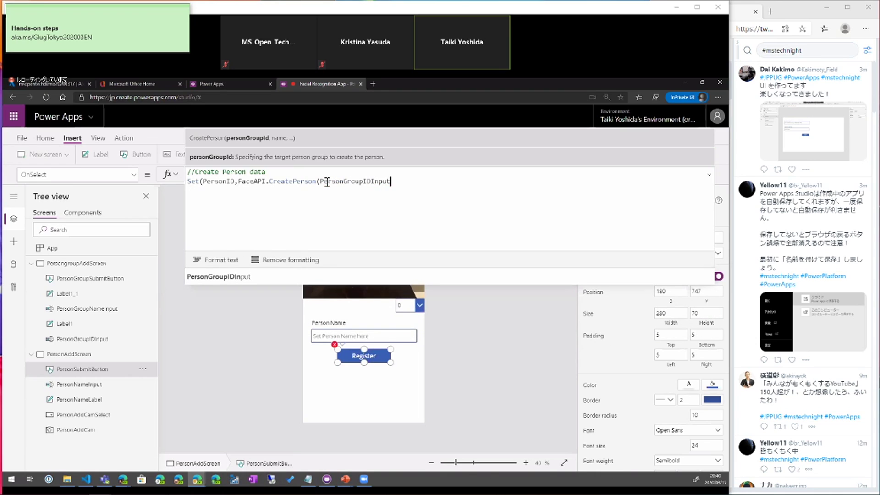
pyautogui.write('.Text')
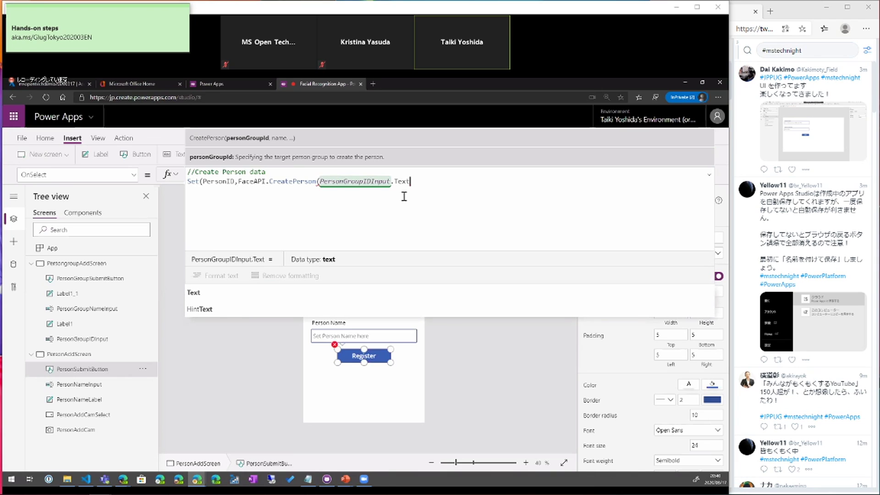
pyautogui.write(',')
pyautogui.write('Per')
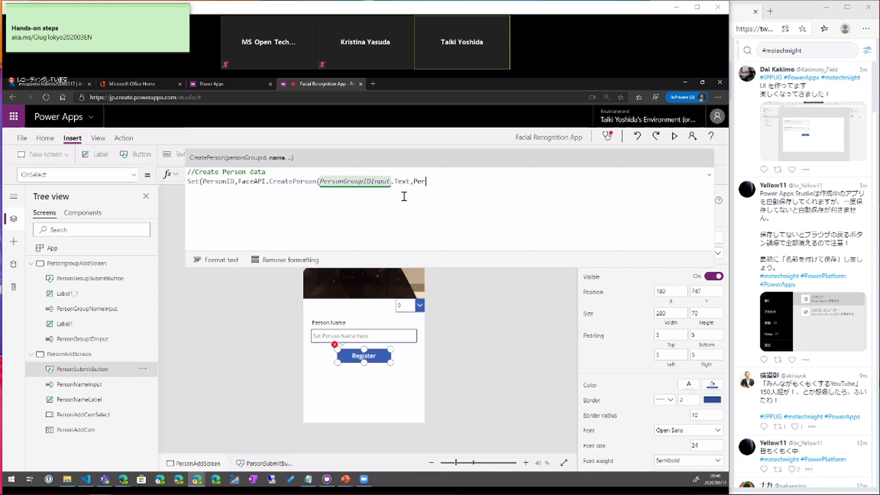
pyautogui.write('sonNameInput')
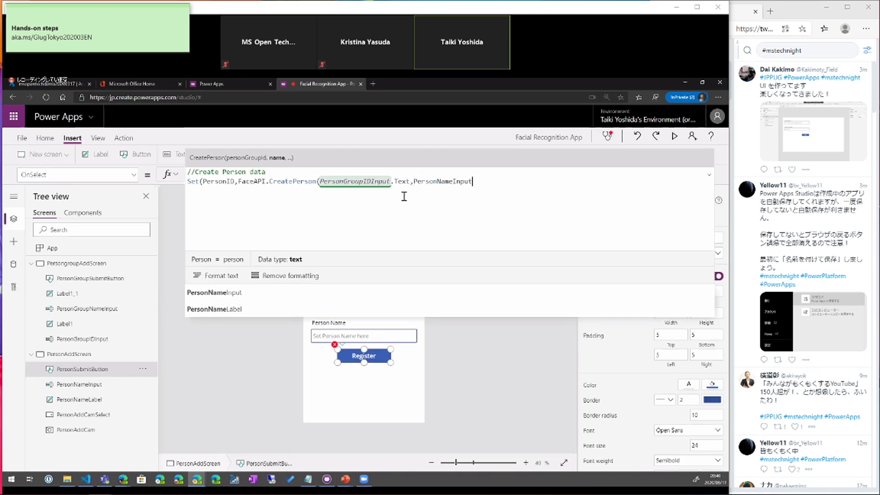
pyautogui.write('.Text')
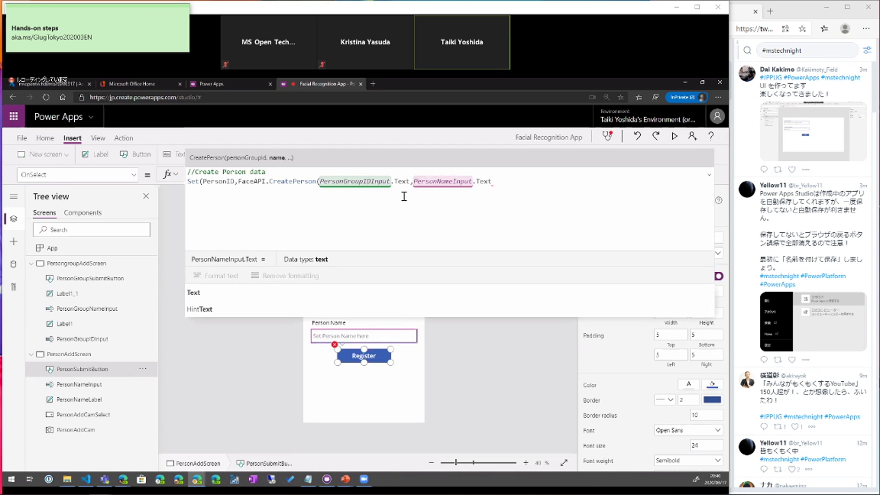
pyautogui.write(')')
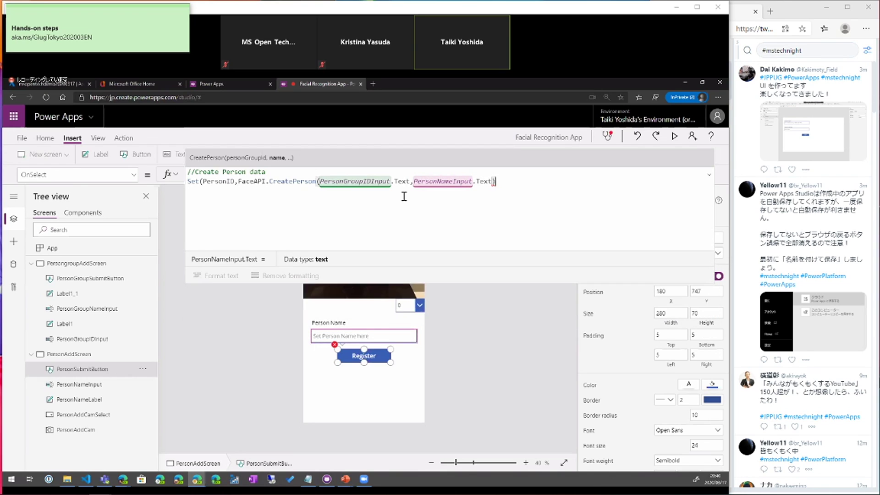
pyautogui.write(')')
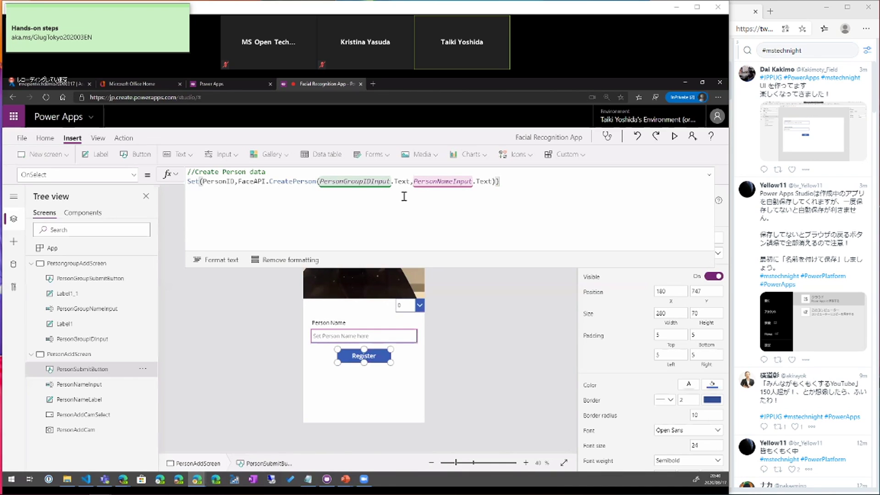
pyautogui.write(';')
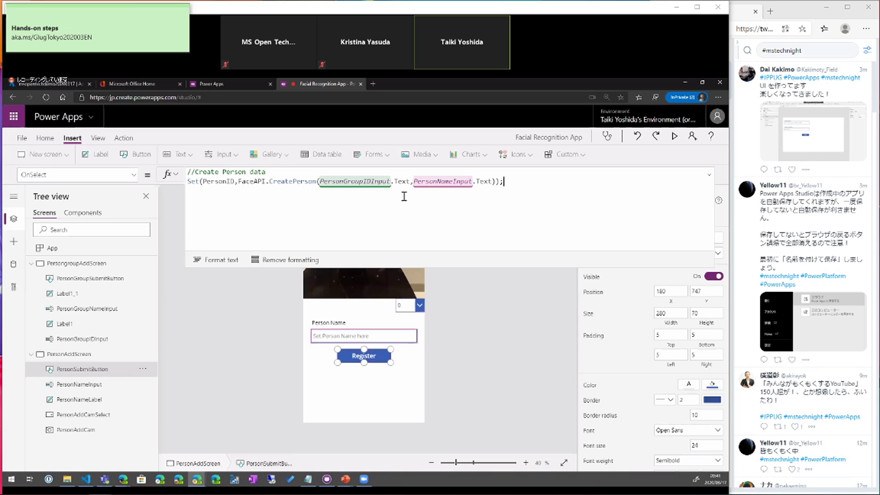
pyautogui.hotkey('shift', 'Return')
pyautogui.hotkey('shift', 'Return')
# Add the comment '//Upload image for face registeration' and insert AzureBlobStorage.CreateBlockBlob.
pyautogui.write('//Upload image for face registeration ')
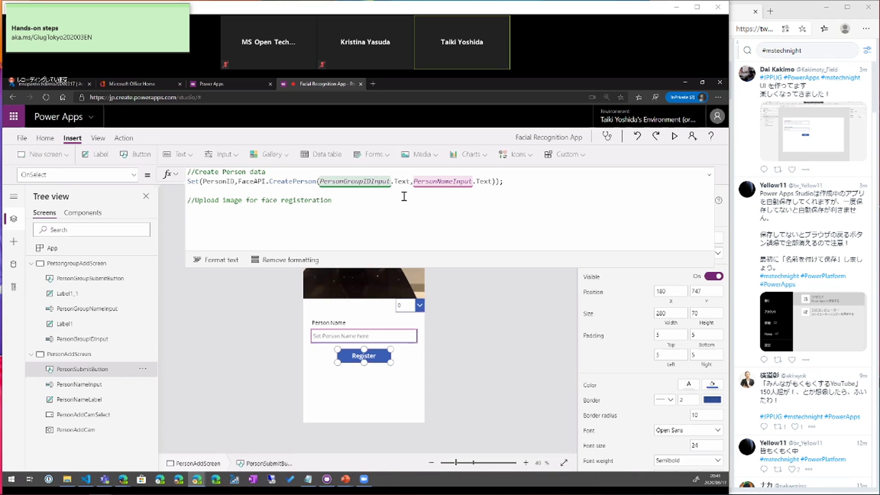
pyautogui.write('Azure')
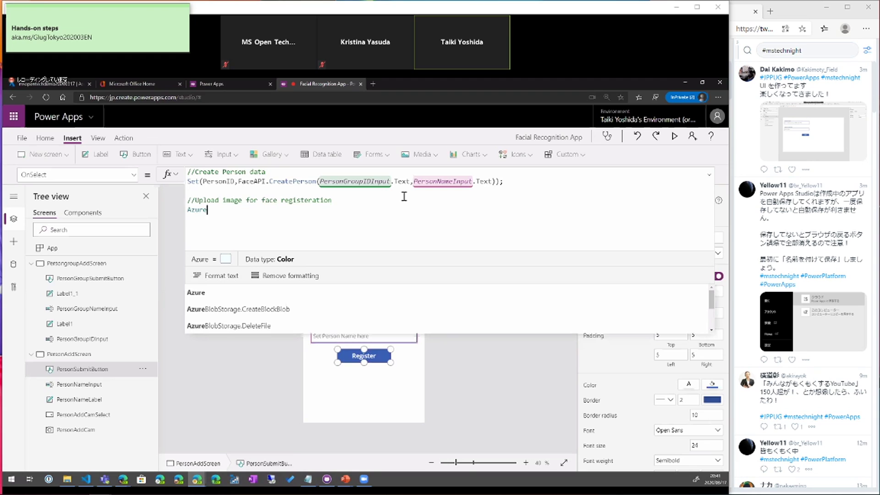
pyautogui.press('Down')
pyautogui.press('Down')
pyautogui.press('Down')
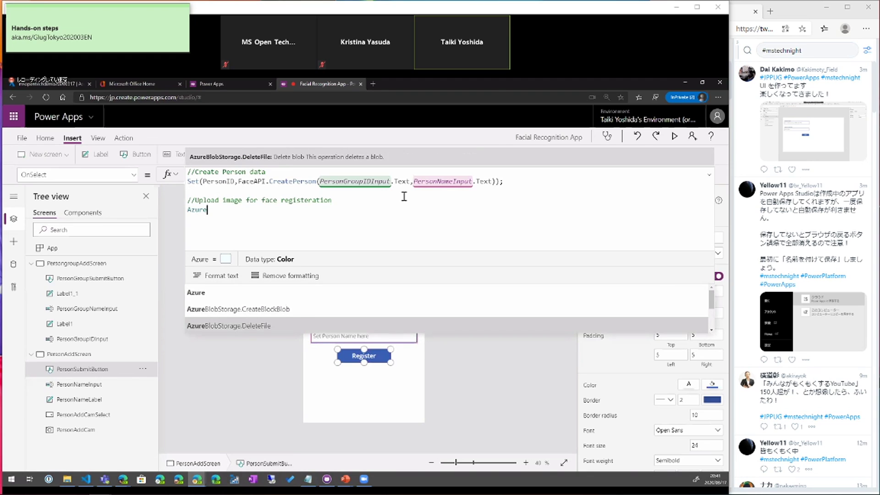
pyautogui.press('Up')
pyautogui.press('Down')
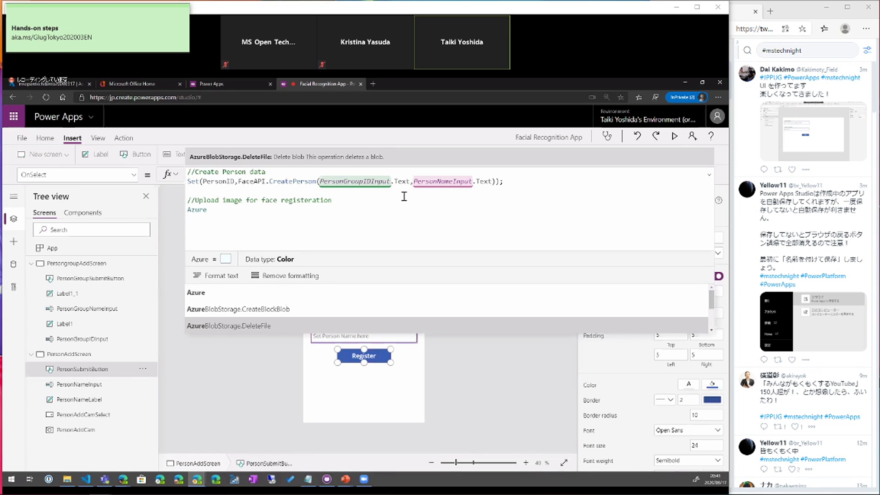
pyautogui.press('Up')
pyautogui.press('Tab')
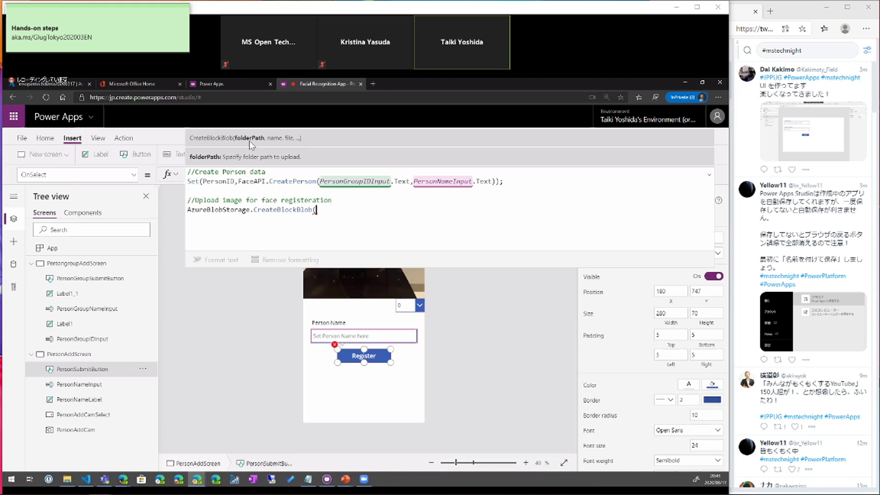
pyautogui.click(50, 84)
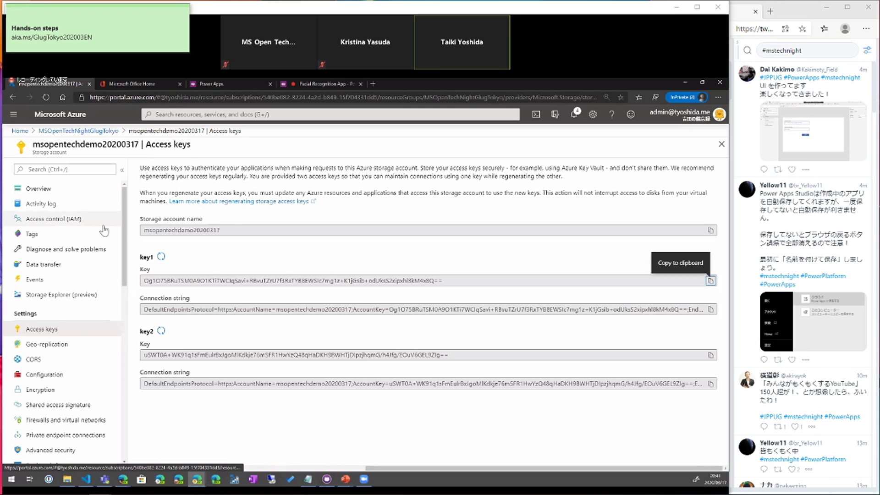
pyautogui.click(46, 191)
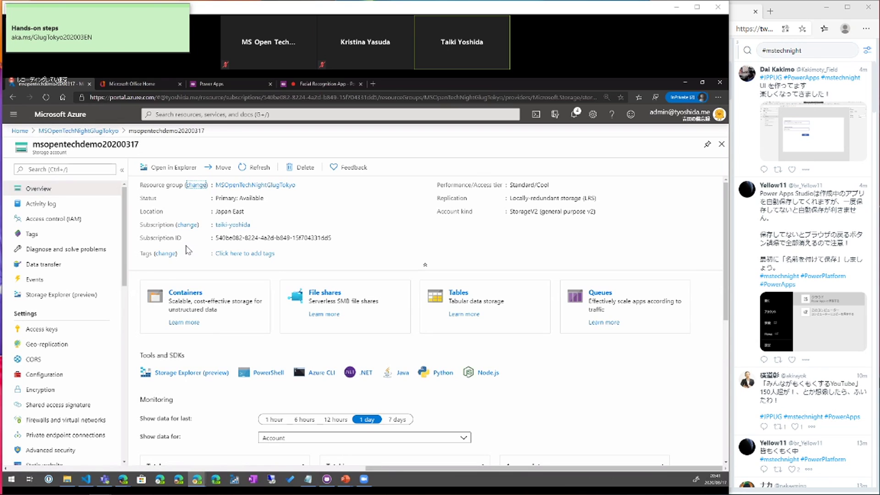
pyautogui.click(161, 312)
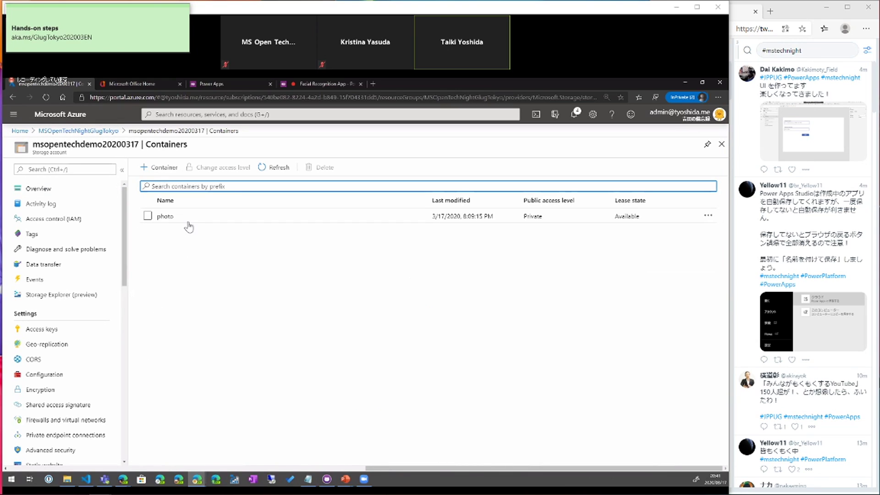
pyautogui.click(184, 220)
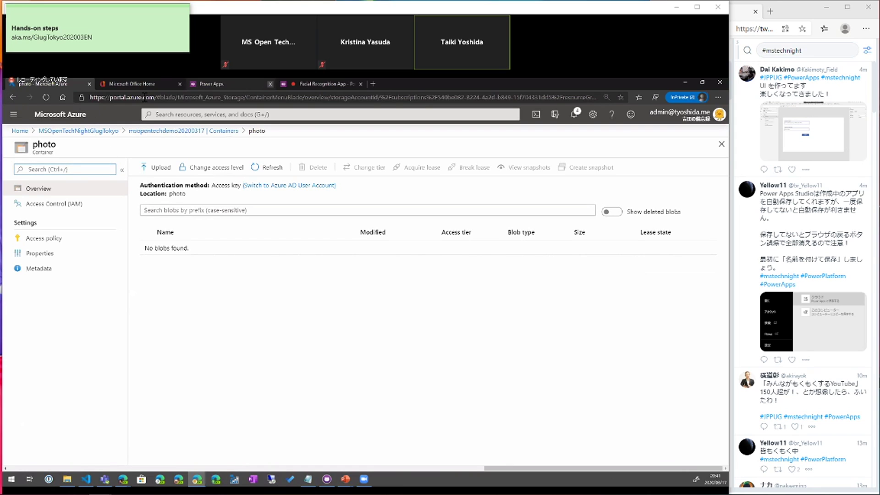
pyautogui.click(324, 84)
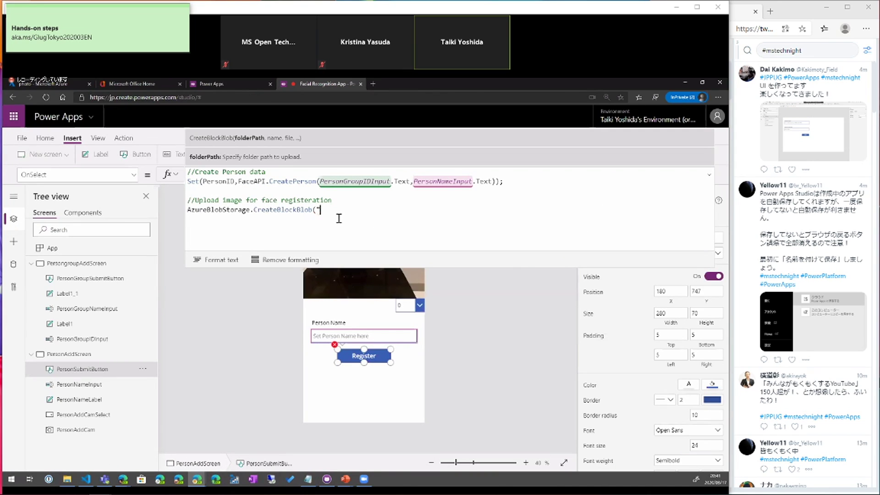
# Give CreateBlockBlob the arguments "photo", "learn.jpg" and PersonAddCam.Stream, ending with a semicolon.
pyautogui.write('"photo"')
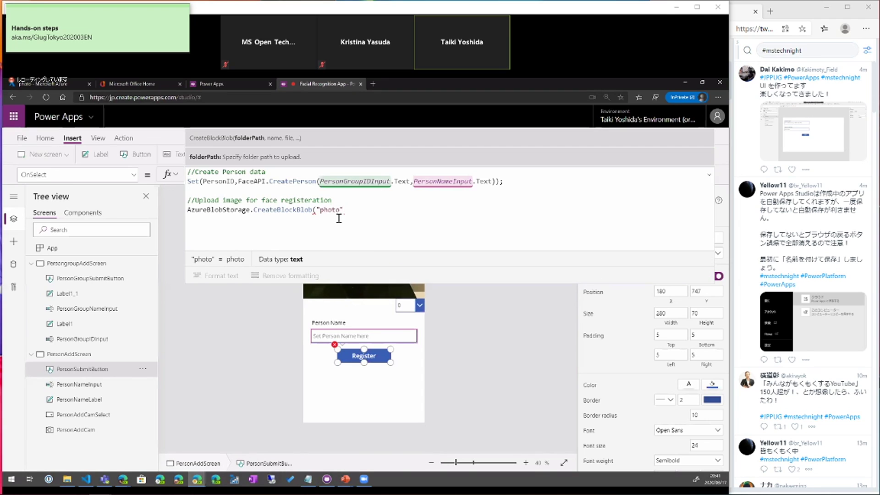
pyautogui.write(',')
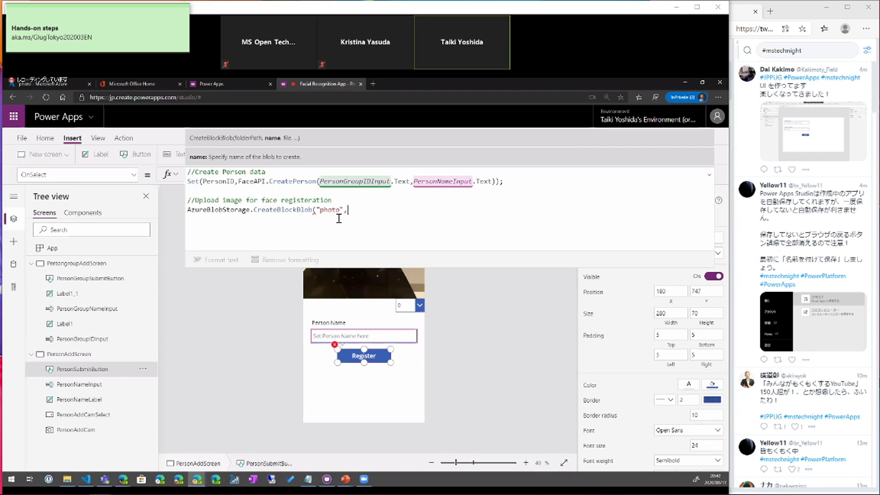
pyautogui.write('"')
pyautogui.write('lear')
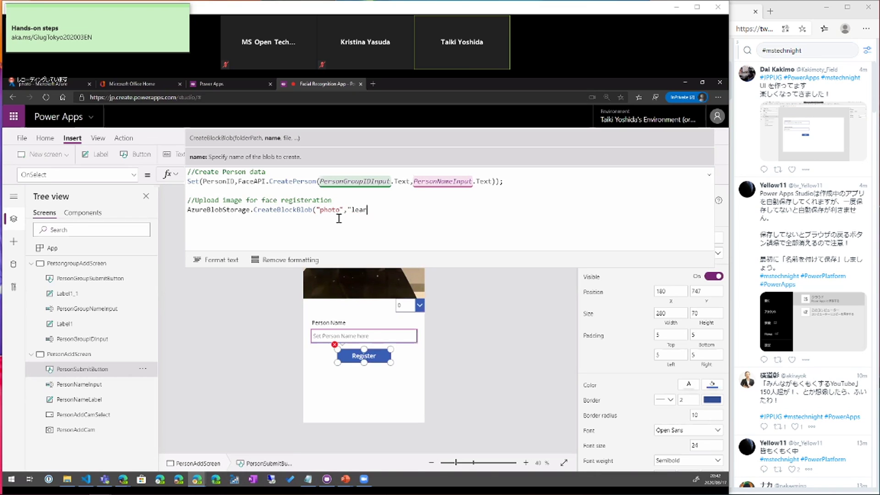
pyautogui.write('n.jpg",')
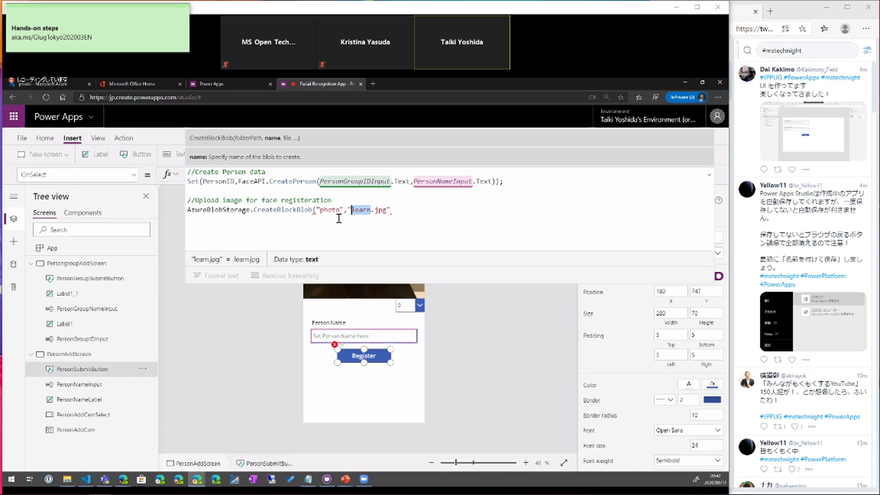
pyautogui.press('End')
pyautogui.write(',')
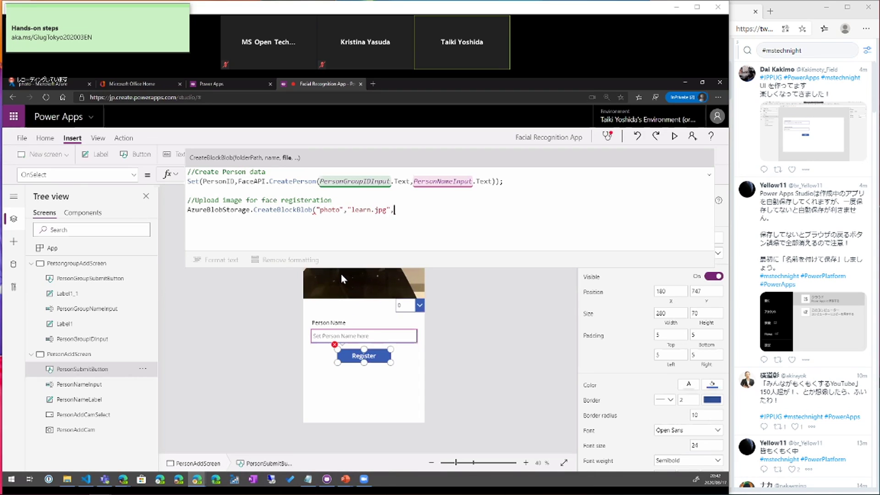
pyautogui.write('Person')
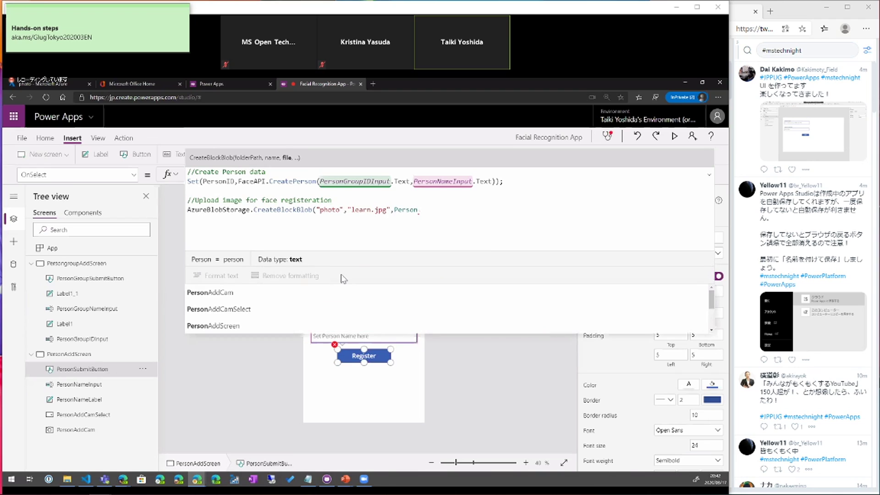
pyautogui.write('A')
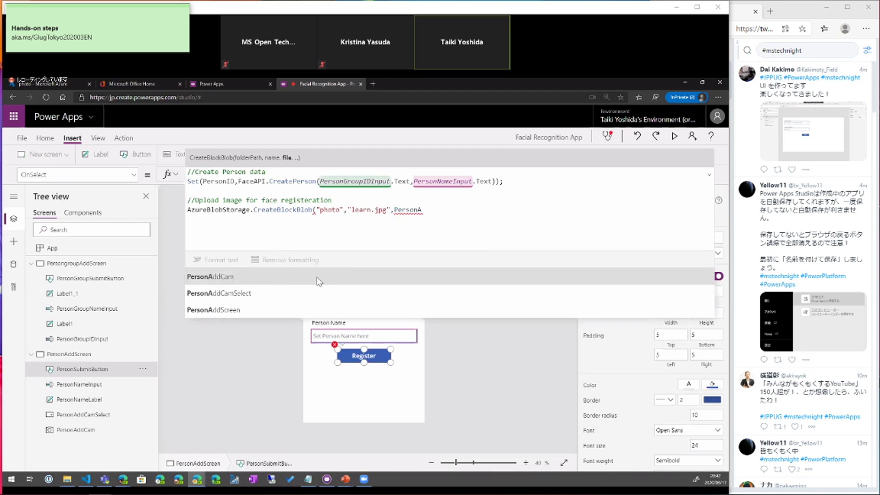
pyautogui.click(319, 277)
pyautogui.write('.')
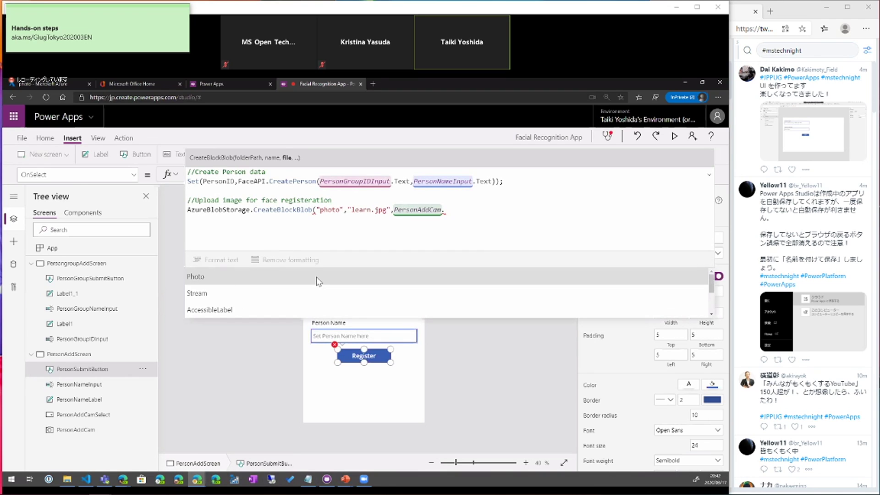
pyautogui.click(316, 293)
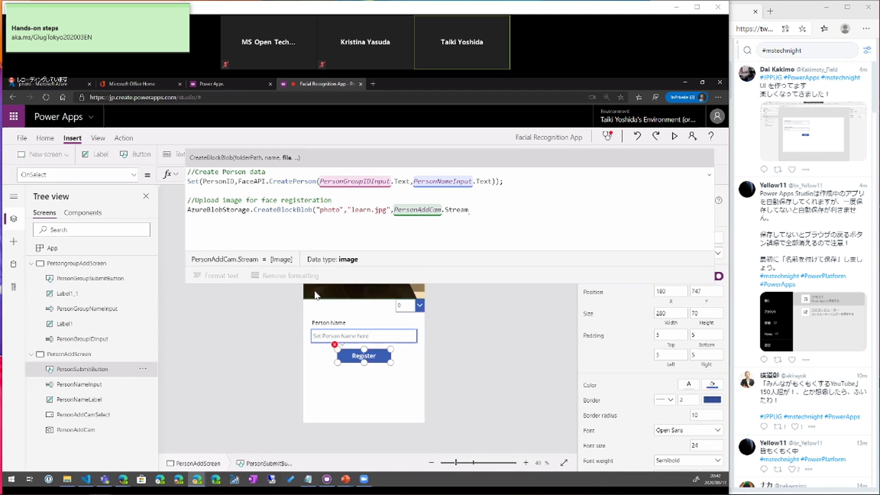
pyautogui.write(';')
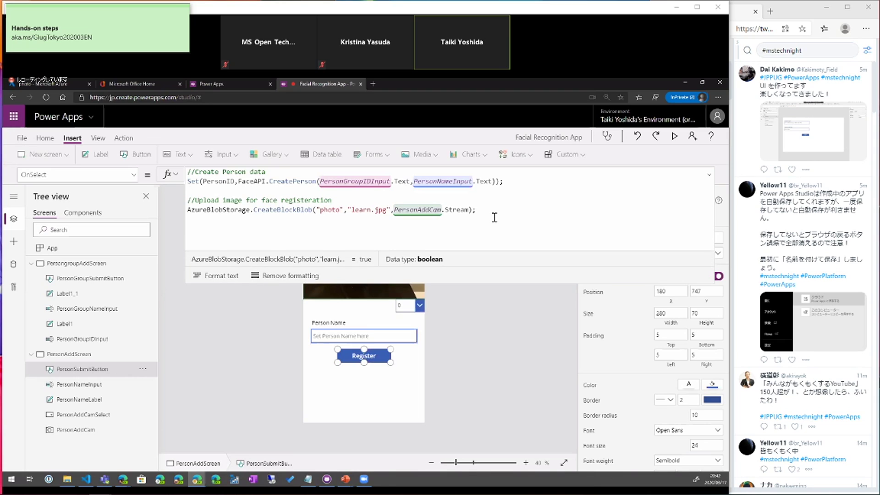
# Add the comment '//Generate URL to register for face registration.' and start a new line.
pyautogui.write('//R')
pyautogui.press('BackSpace')
pyautogui.write('G')
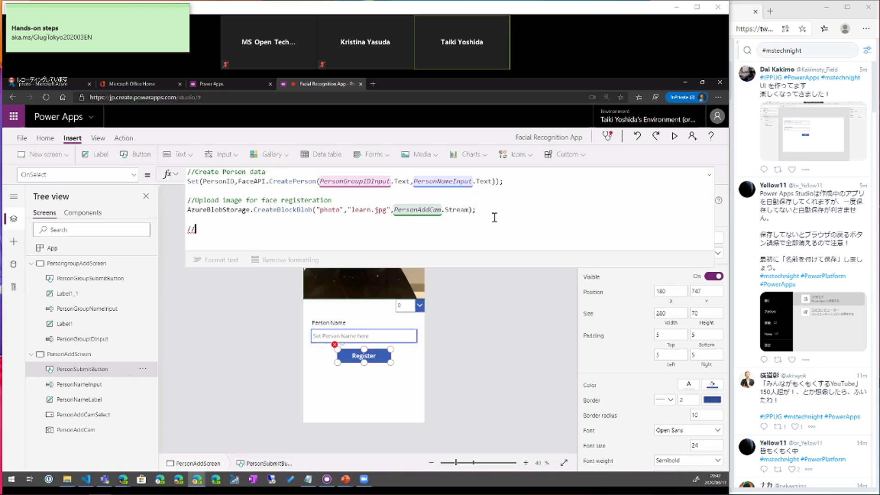
pyautogui.write('enerate')
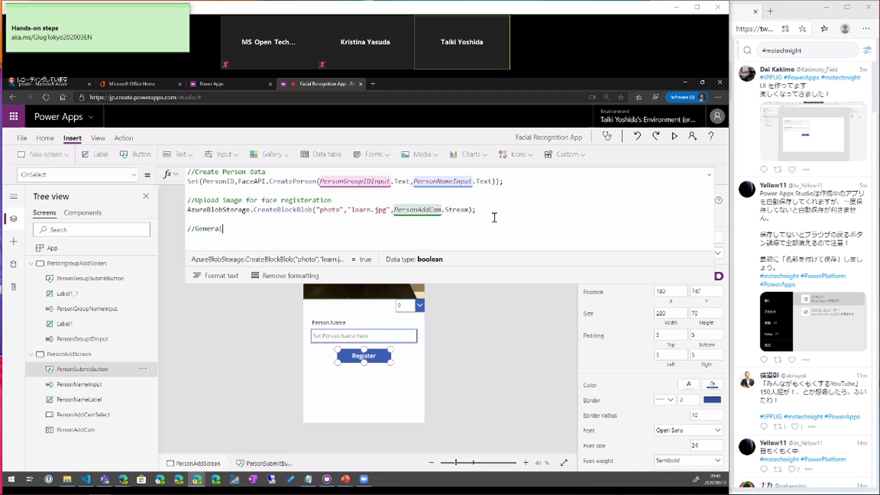
pyautogui.write(' URL to register for ')
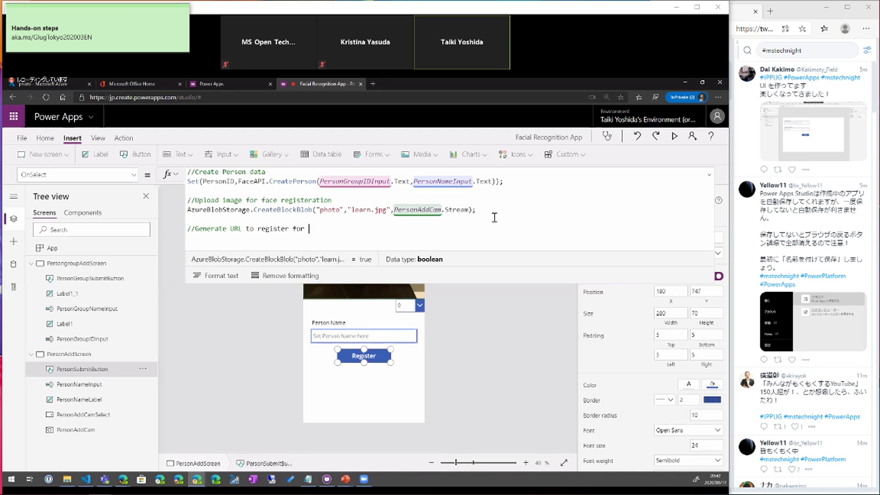
pyautogui.write('face registration.')
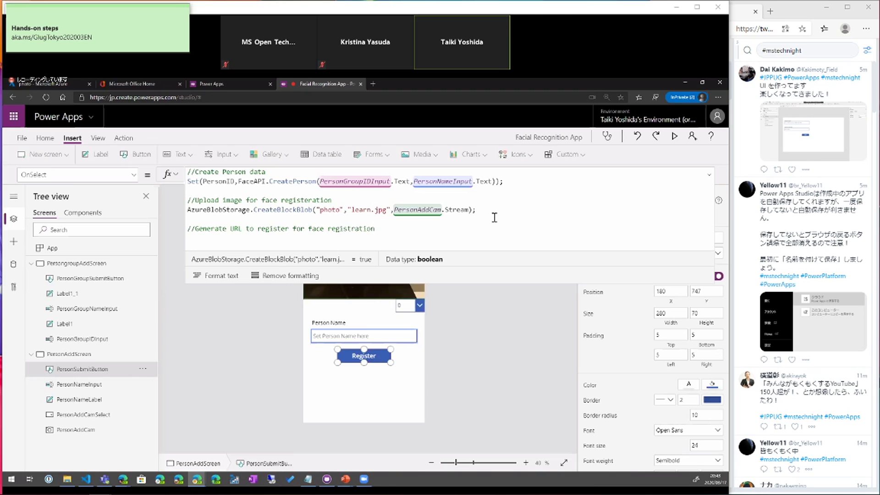
pyautogui.press('Return')
pyautogui.press('Return')
# Write Set(learnimageuri,AzureBlobStorage.CreateShareLinkByPath("photo/learn.jpg")); then begin a '//Register face' comment.
pyautogui.write('Set')
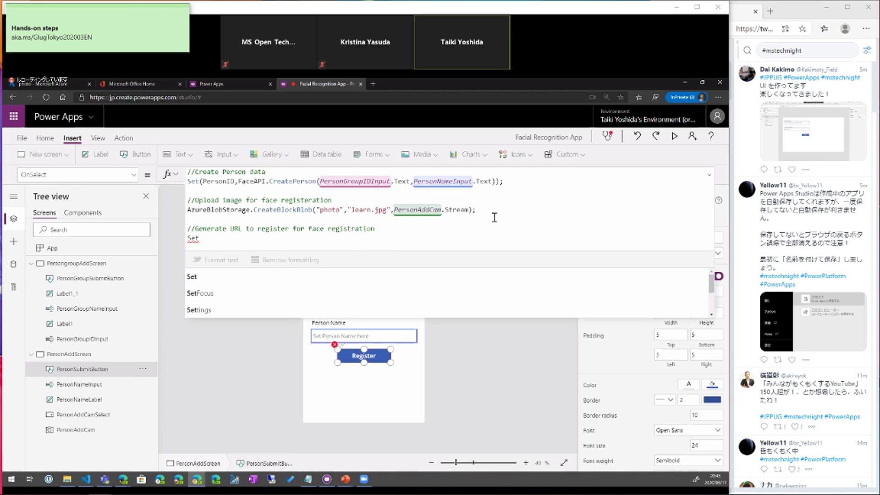
pyautogui.write('(learnimageuri,')
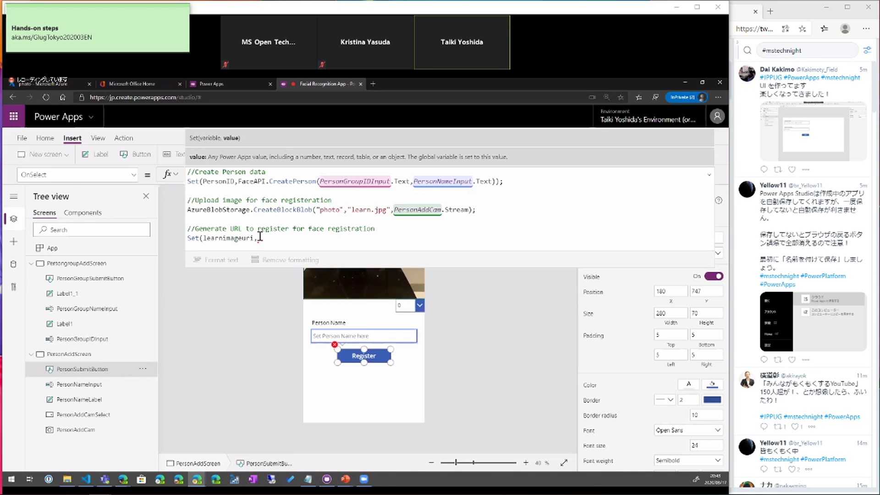
pyautogui.write('Azure')
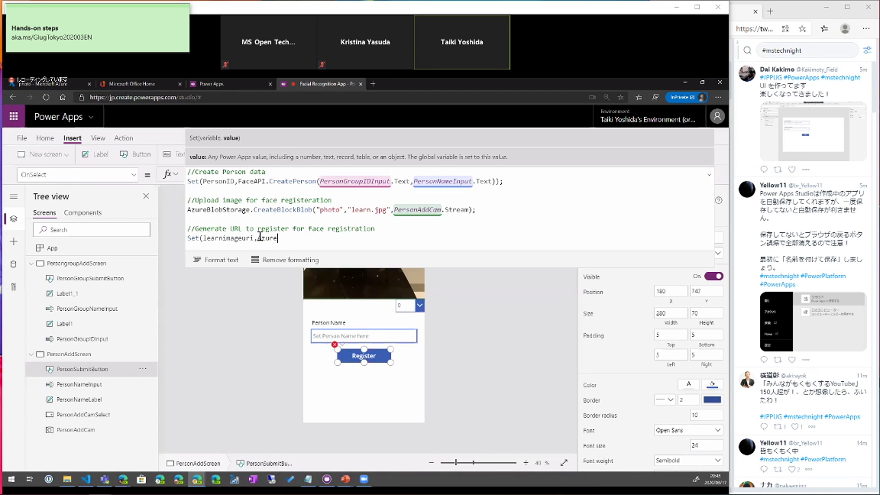
pyautogui.press('Down')
pyautogui.press('Down')
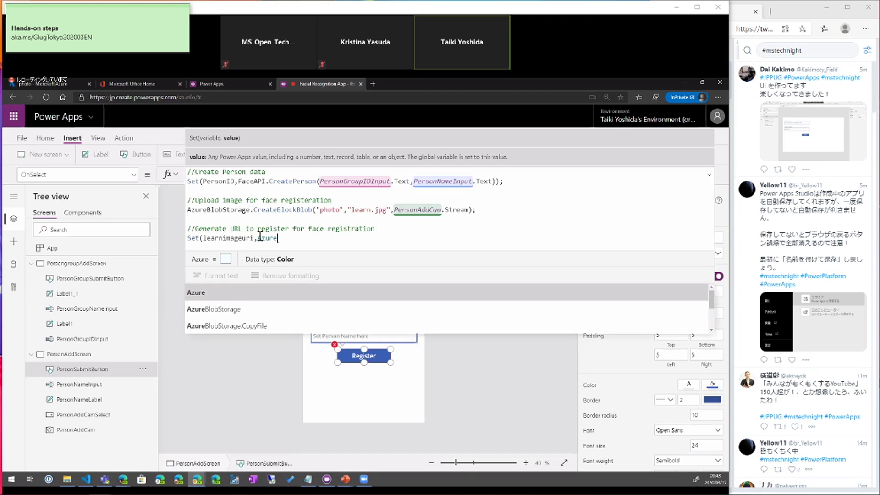
pyautogui.press('Tab')
pyautogui.write('.')
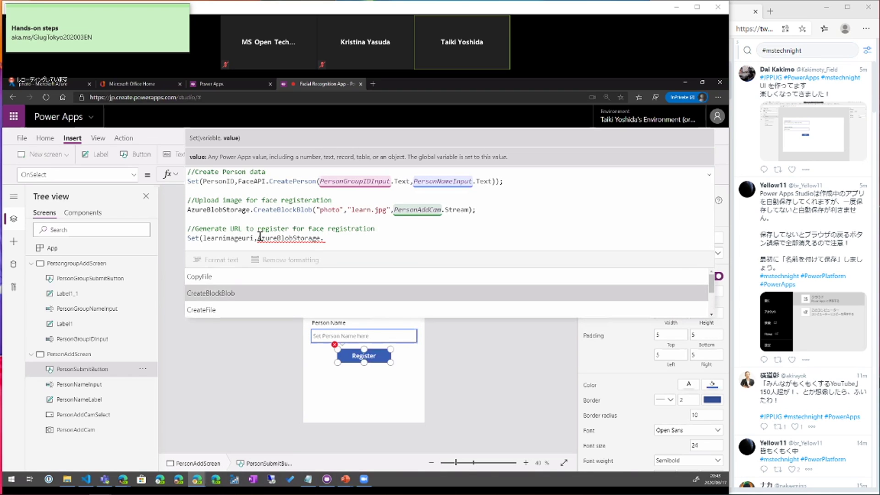
pyautogui.press('Down')
pyautogui.press('Down')
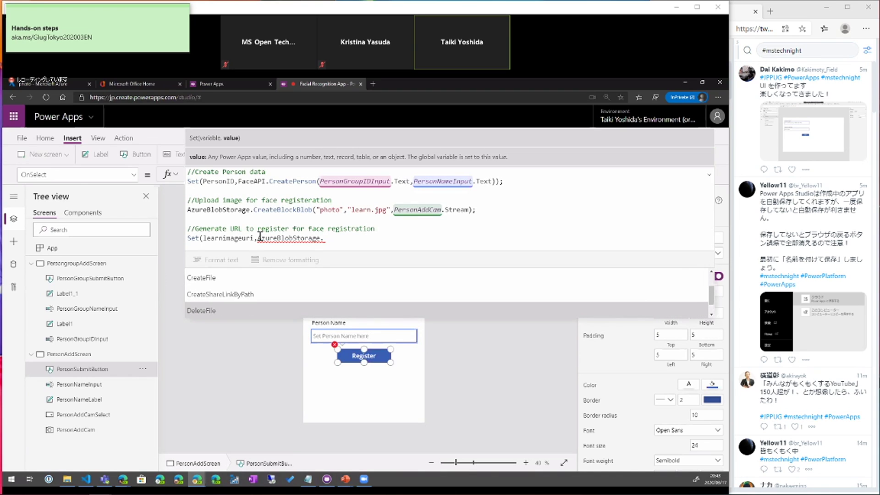
pyautogui.press('Tab')
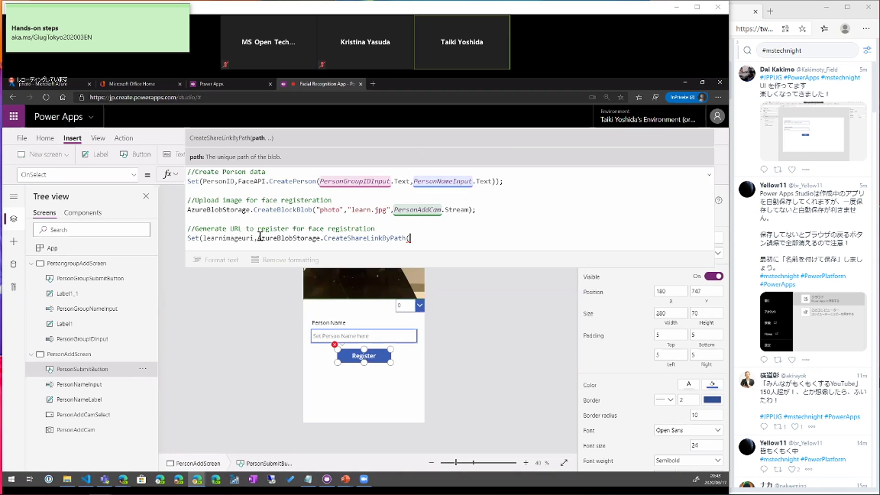
pyautogui.write('"photo')
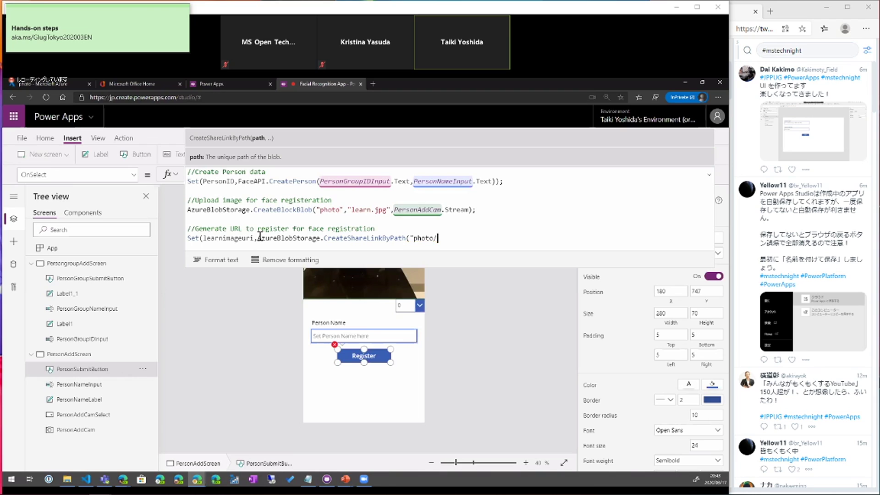
pyautogui.write('/learn.jpg"));')
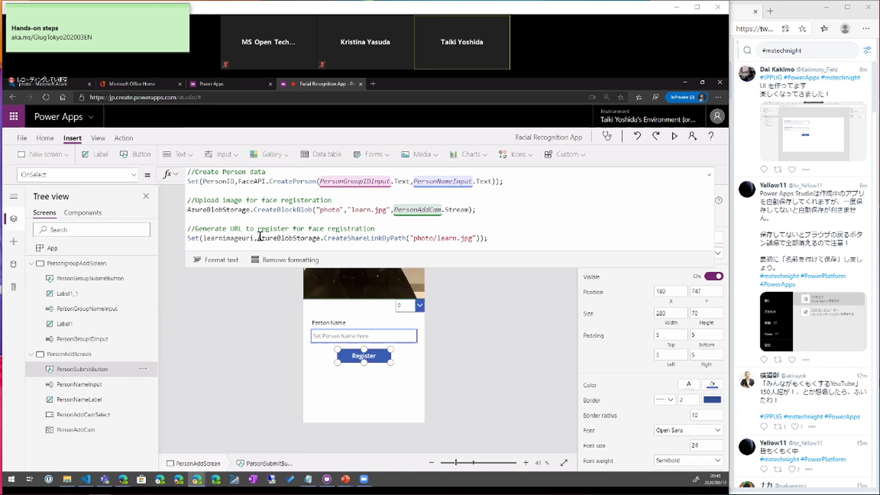
pyautogui.hotkey('shift', 'Return')
pyautogui.hotkey('shift', 'Return')
pyautogui.write('//')
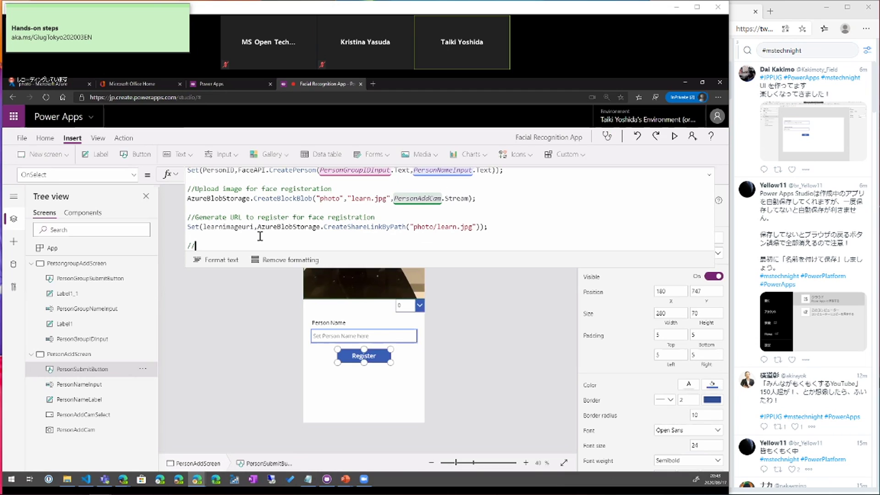
pyautogui.write('Register ')
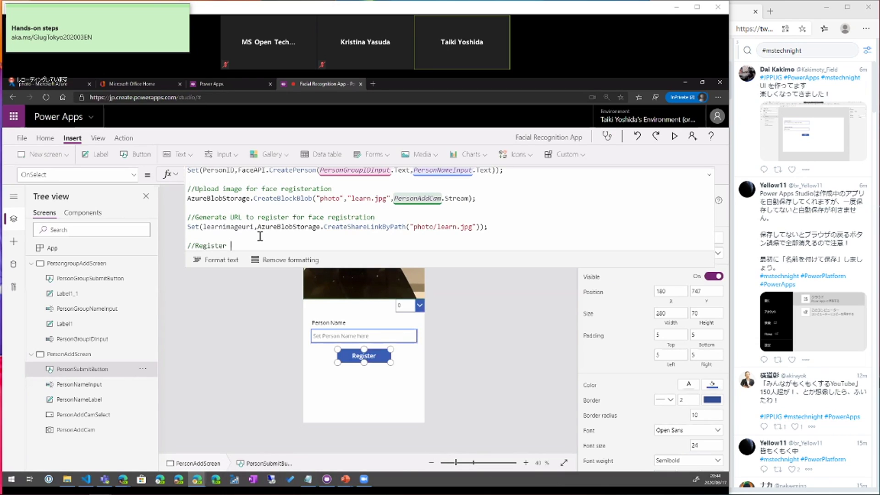
pyautogui.write('face')
# Call FaceAPI.AddPersonFace(PersonGroupIDInput.Text,PersonID.personId,learnimageuri.WebUrl); and enlarge the formula bar.
pyautogui.press('Return')
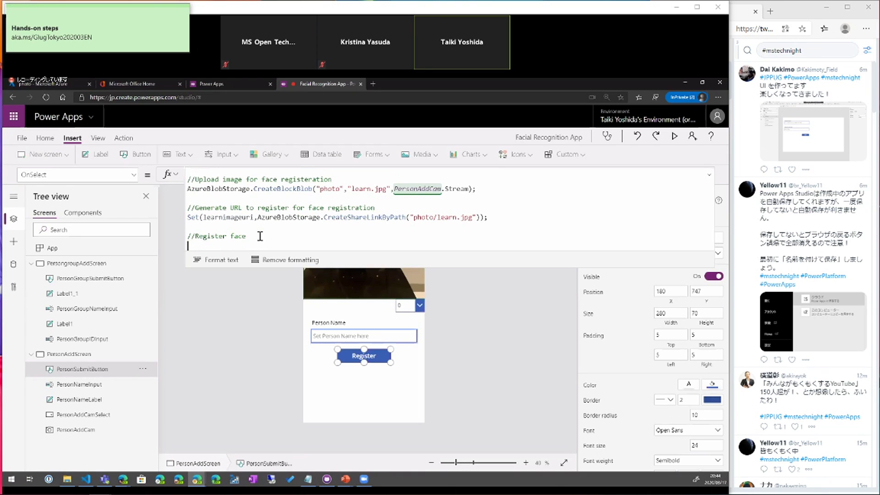
pyautogui.write('FaceAPI')
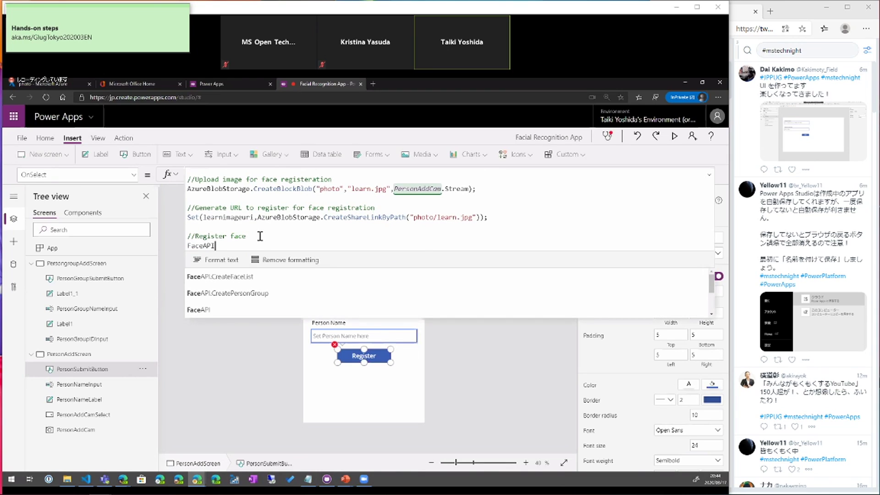
pyautogui.write('.Ad')
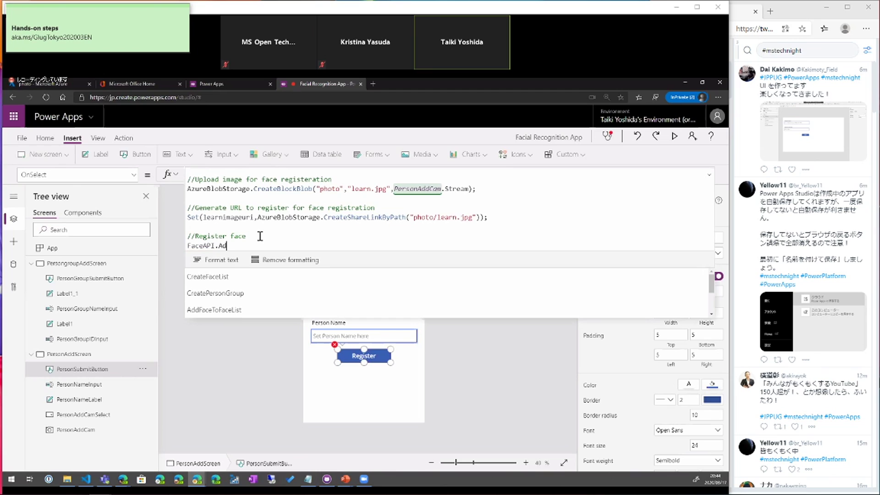
pyautogui.write('dPersonFace(')
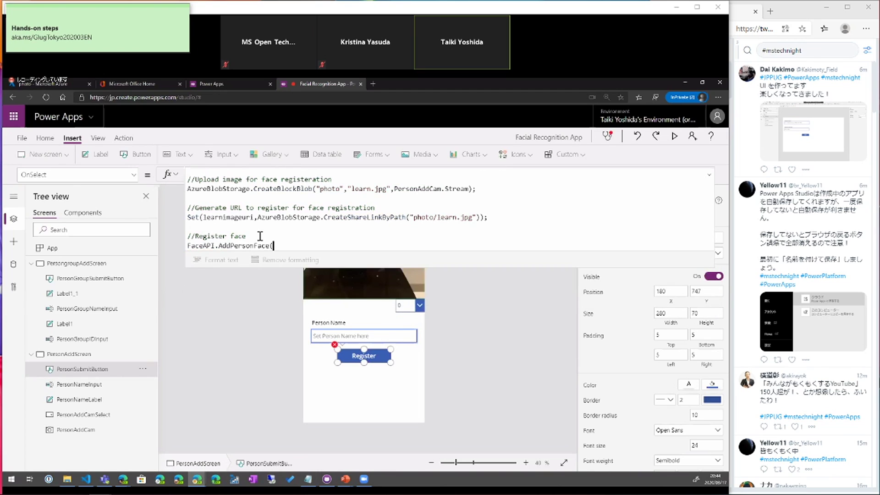
pyautogui.write('(')
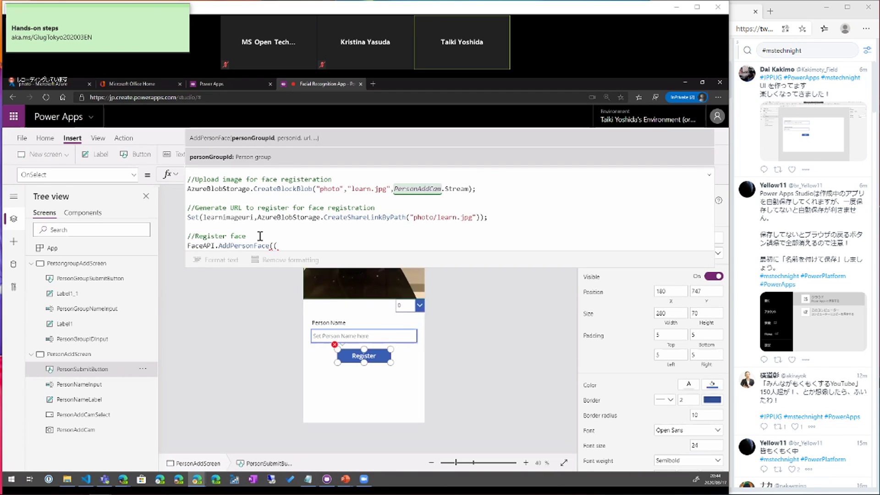
pyautogui.write('PersonGrou')
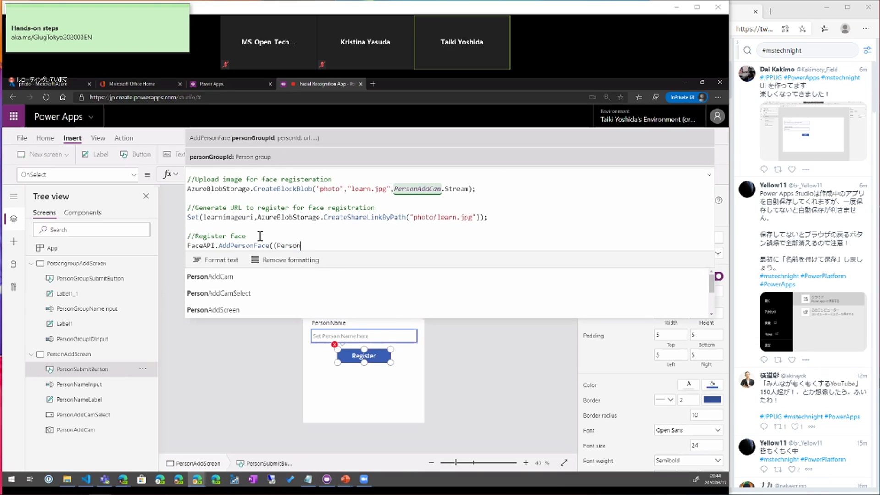
pyautogui.press('Left')
pyautogui.press('Left')
pyautogui.press('Left')
pyautogui.press('Left')
pyautogui.press('Left')
pyautogui.press('Left')
pyautogui.press('Left')
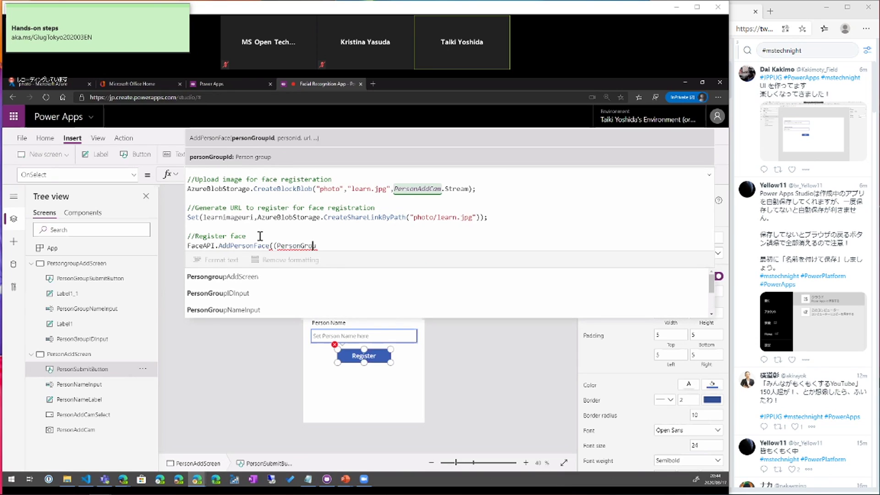
pyautogui.press('Left')
pyautogui.press('Left')
pyautogui.press('Left')
pyautogui.press('BackSpace')
pyautogui.press('End')
pyautogui.press('Down')
pyautogui.press('Down')
pyautogui.press('Tab')
pyautogui.write('.Text')
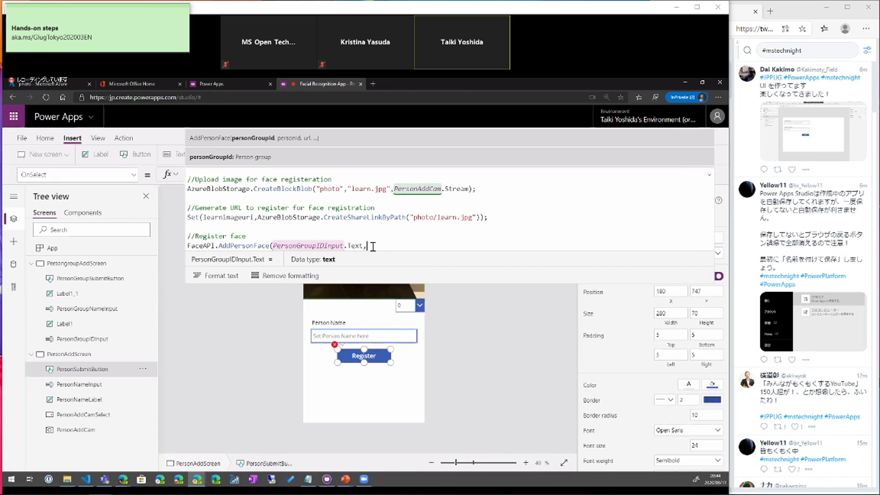
pyautogui.write(',PersonID.per')
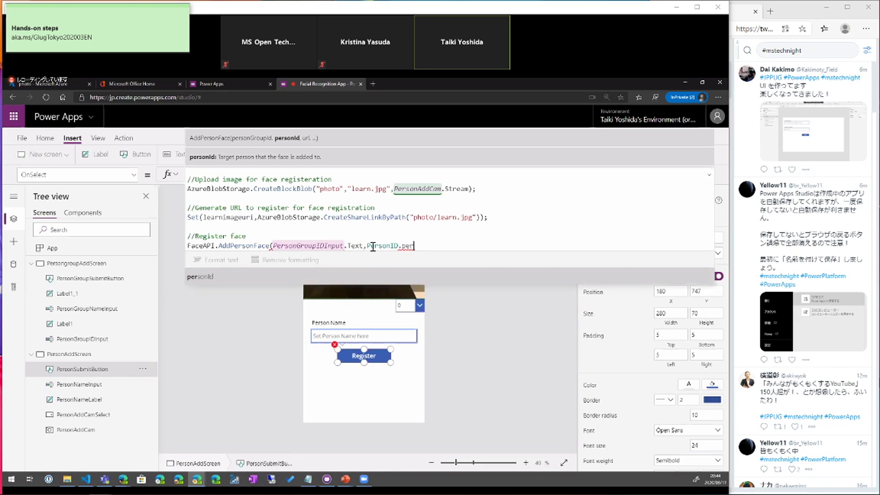
pyautogui.press('Tab')
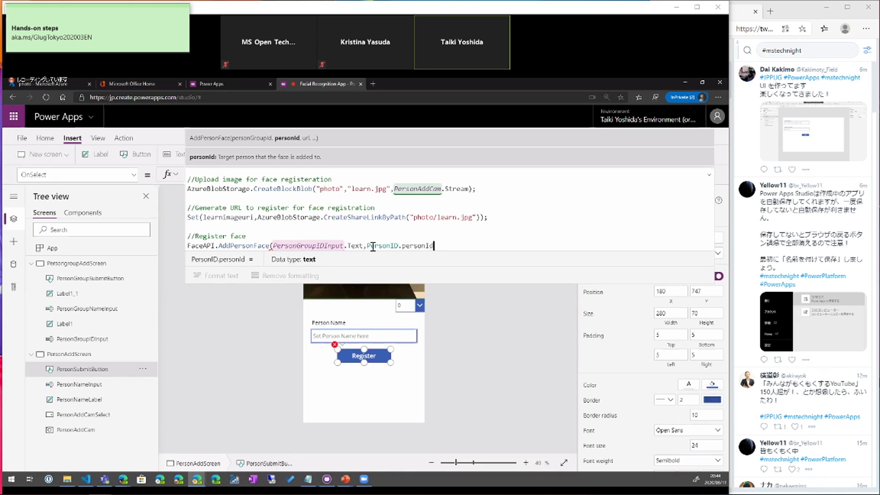
pyautogui.write(',')
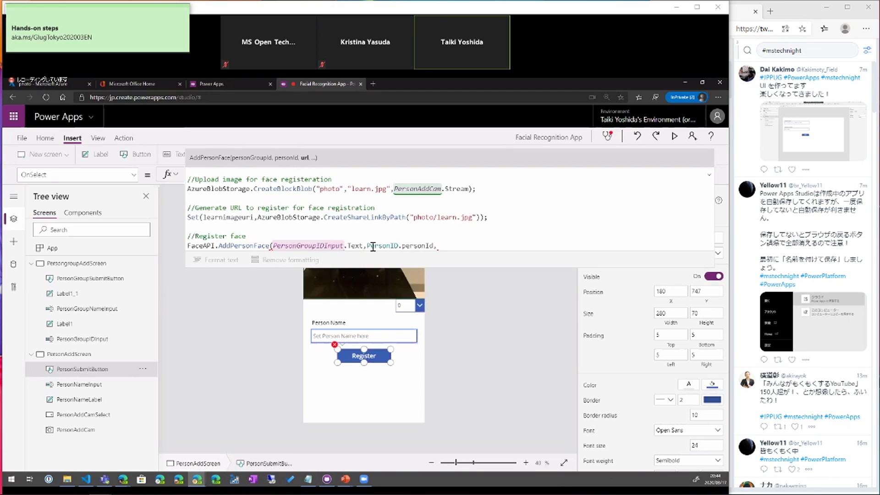
pyautogui.write('lear')
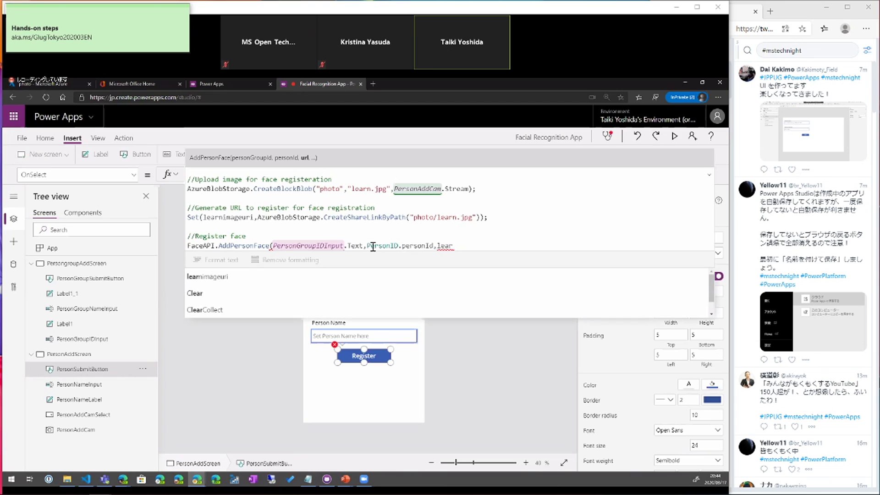
pyautogui.write('nimageuri.WebUrl)')
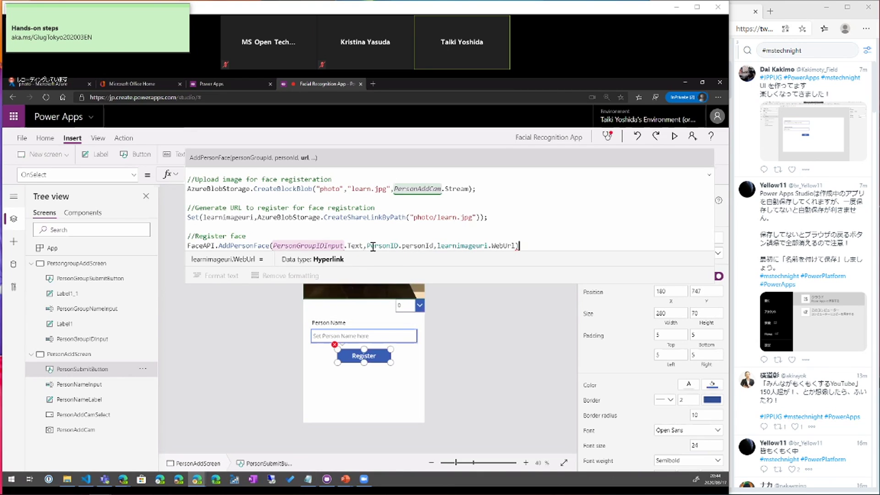
pyautogui.write(';')
pyautogui.moveTo(287, 265); pyautogui.dragTo(282, 383)
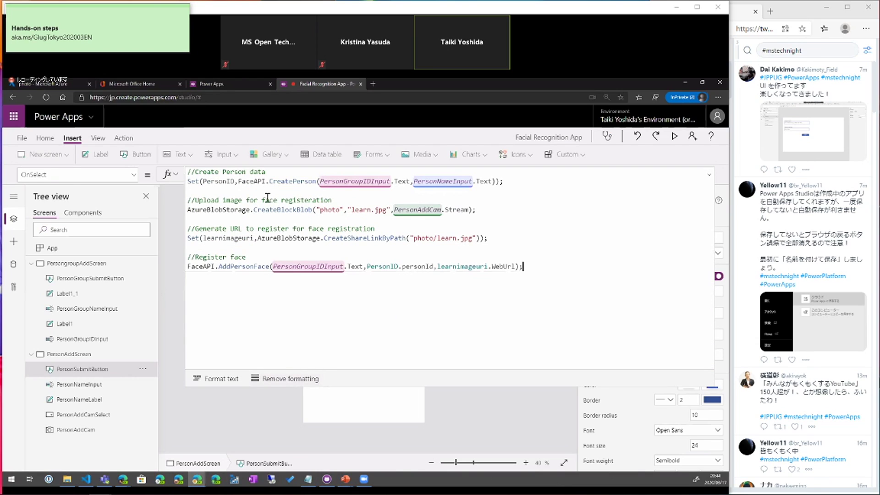
pyautogui.click(238, 179)
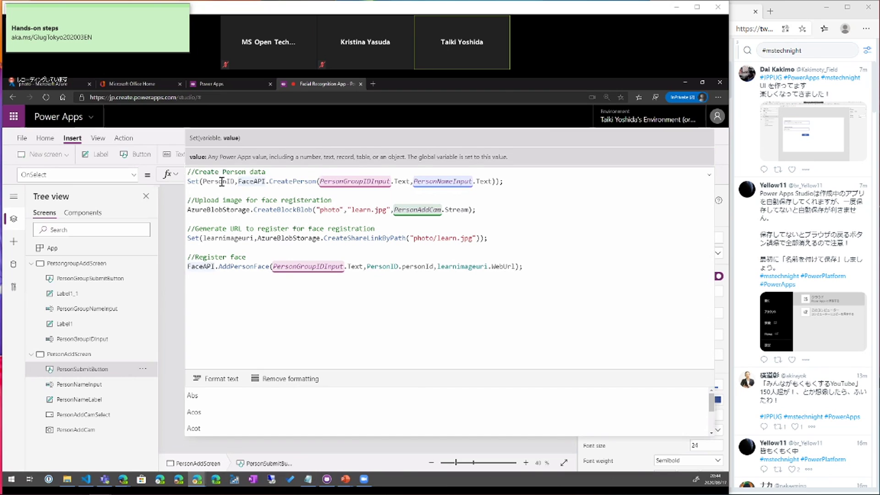
pyautogui.doubleClick(221, 182)
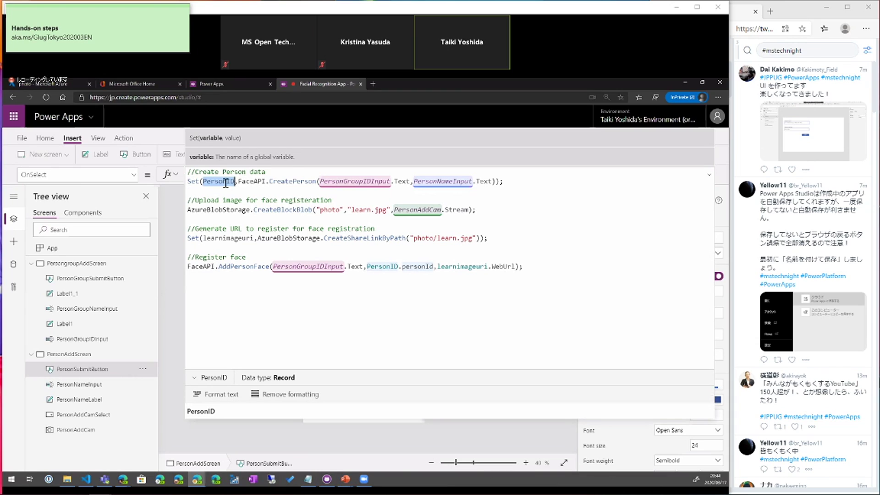
pyautogui.moveTo(319, 182); pyautogui.dragTo(492, 181)
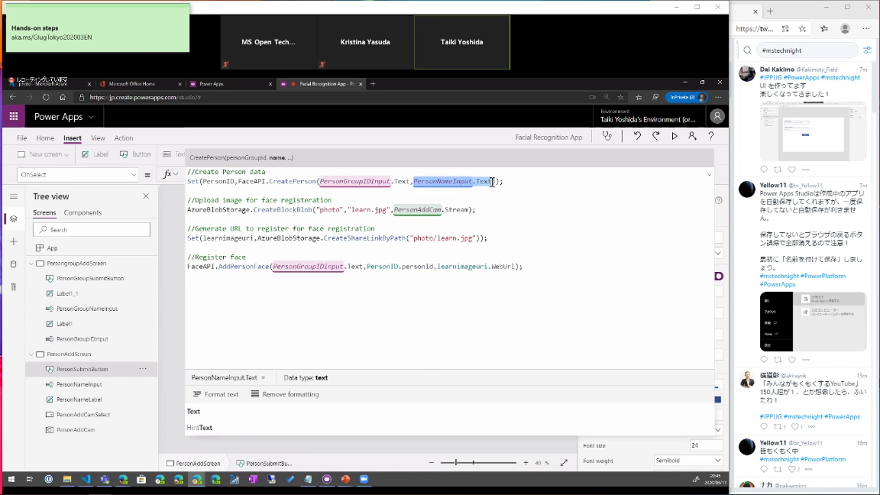
pyautogui.click(418, 182)
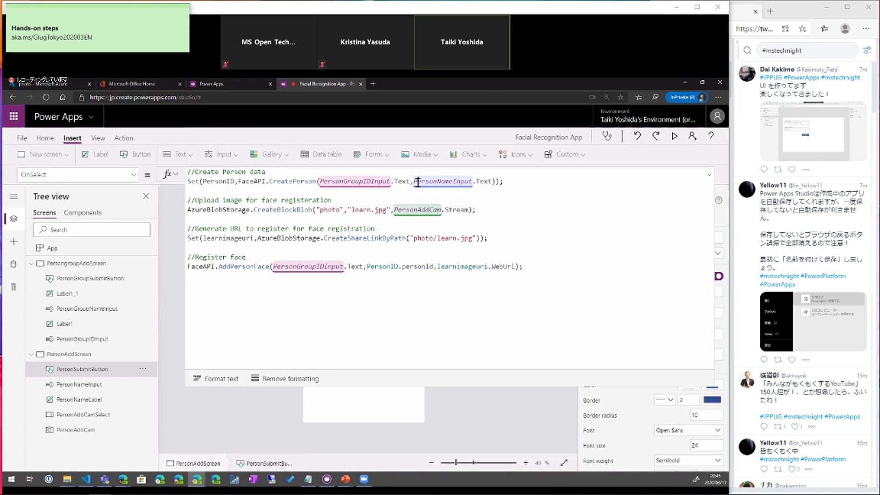
pyautogui.click(327, 184)
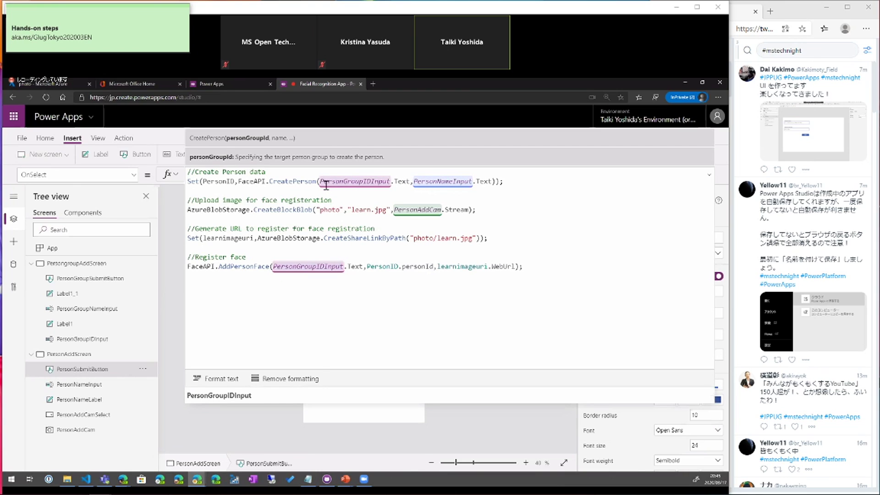
pyautogui.moveTo(320, 181); pyautogui.dragTo(408, 182)
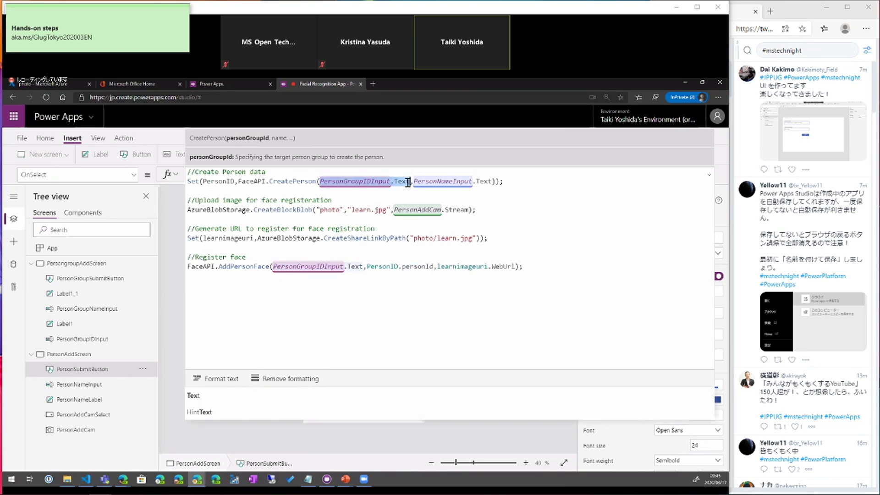
pyautogui.click(228, 202)
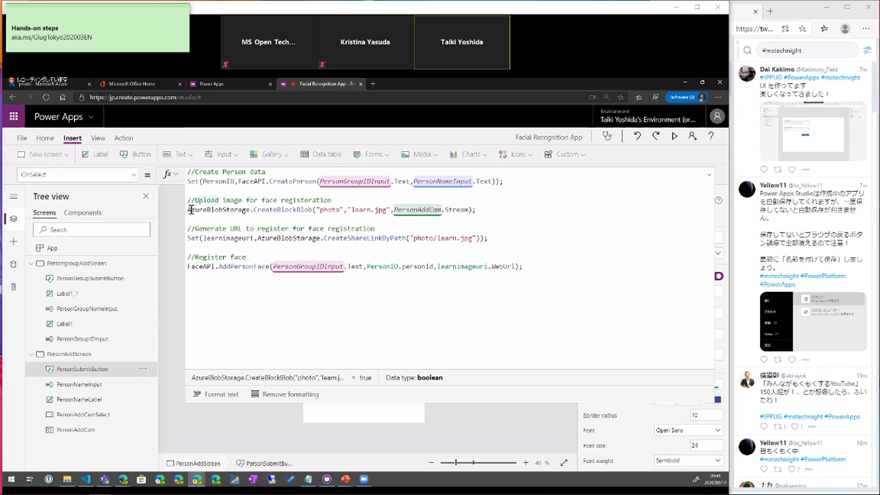
pyautogui.click(339, 216)
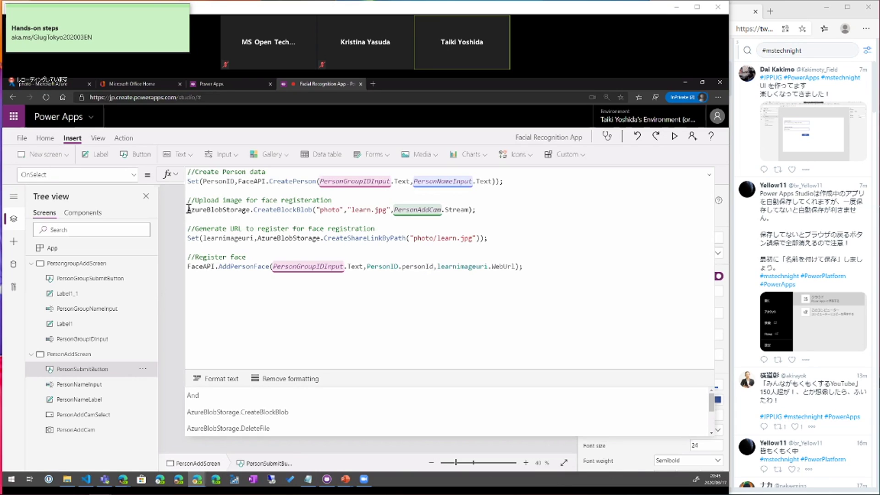
pyautogui.doubleClick(361, 210)
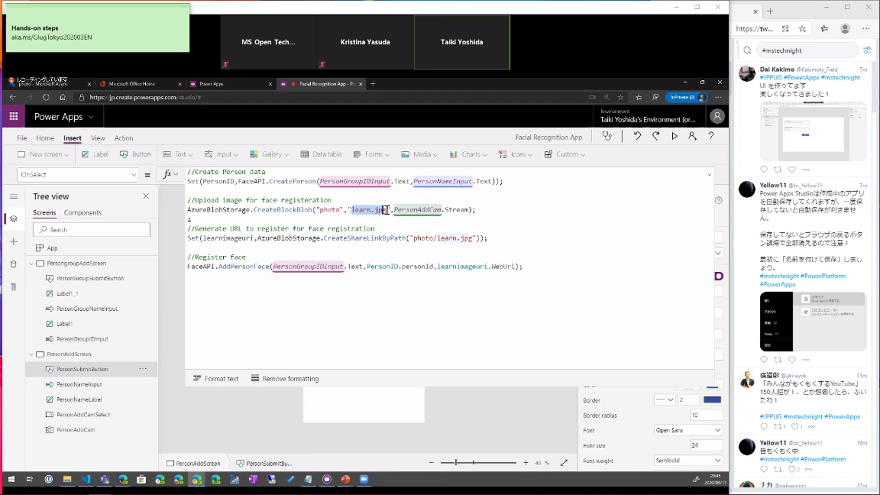
pyautogui.click(348, 211)
pyautogui.doubleClick(342, 210)
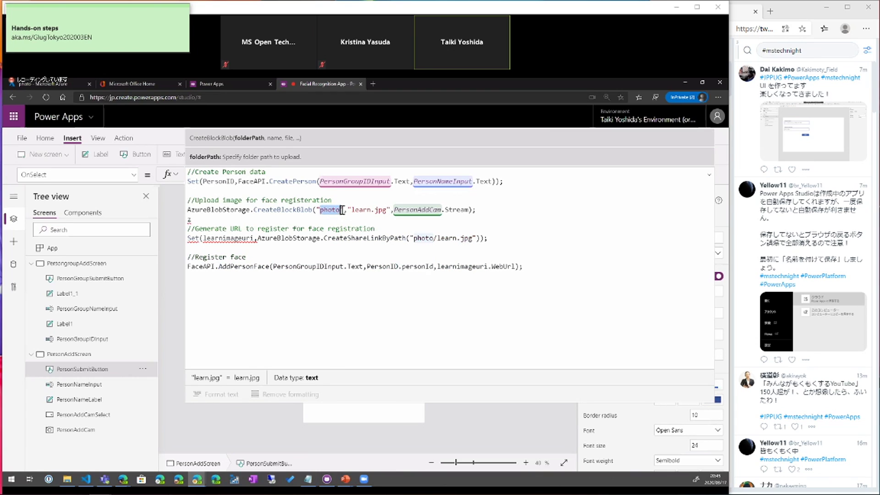
pyautogui.click(315, 221)
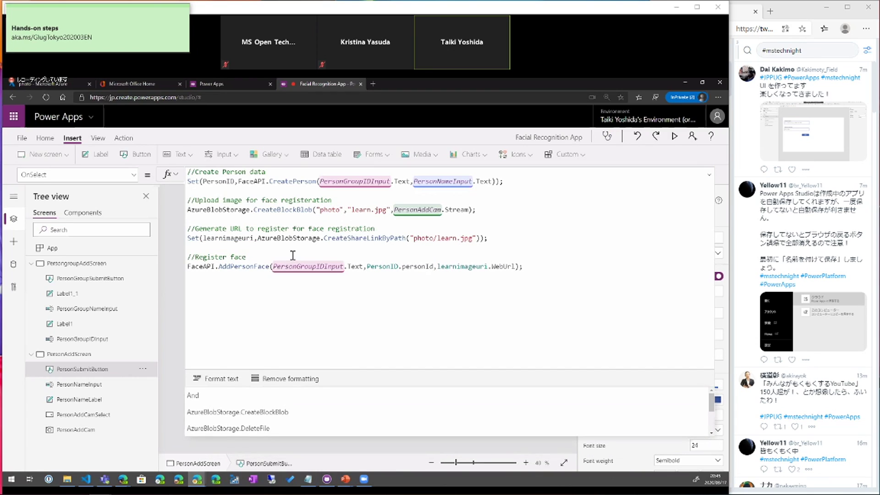
pyautogui.doubleClick(372, 238)
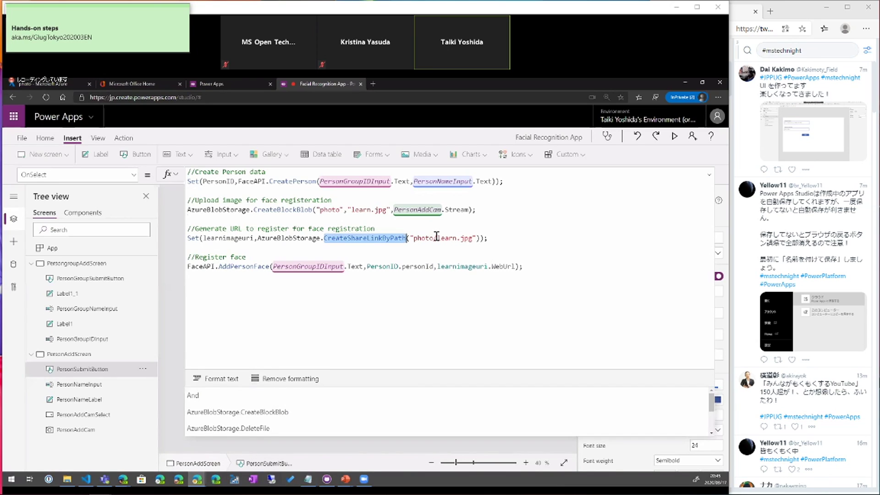
pyautogui.moveTo(413, 238); pyautogui.dragTo(472, 238)
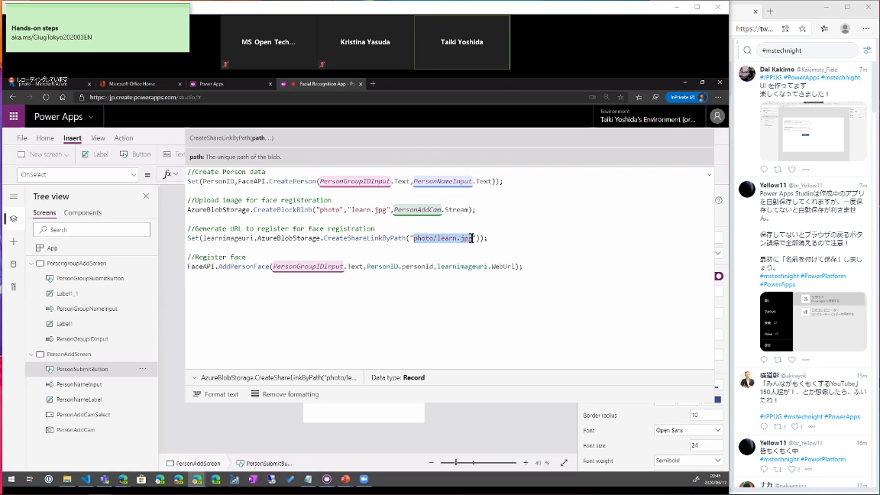
pyautogui.click(223, 239)
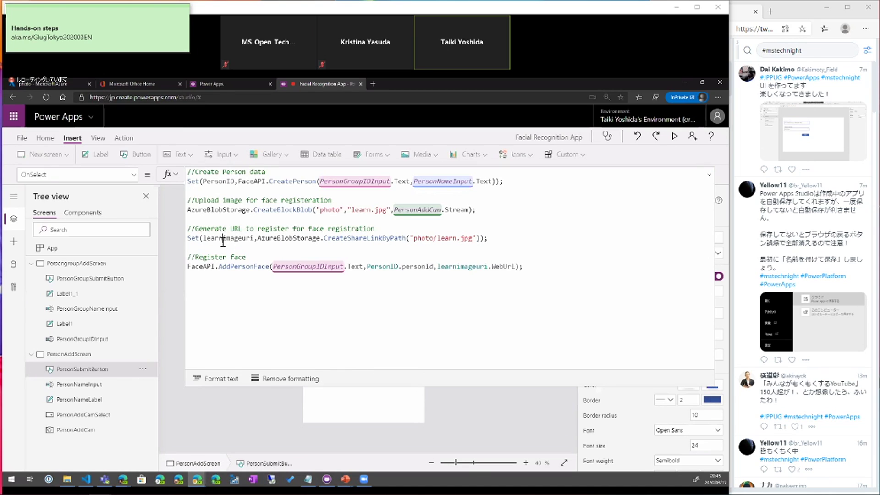
pyautogui.doubleClick(223, 239)
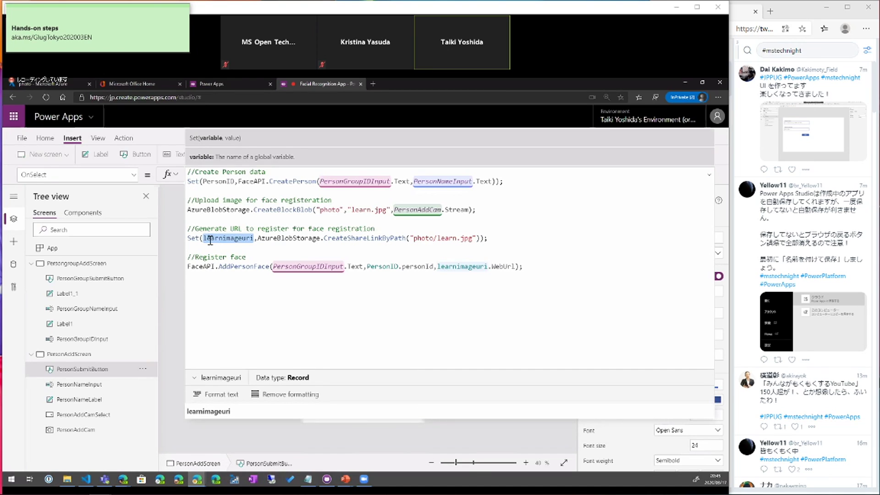
pyautogui.click(204, 266)
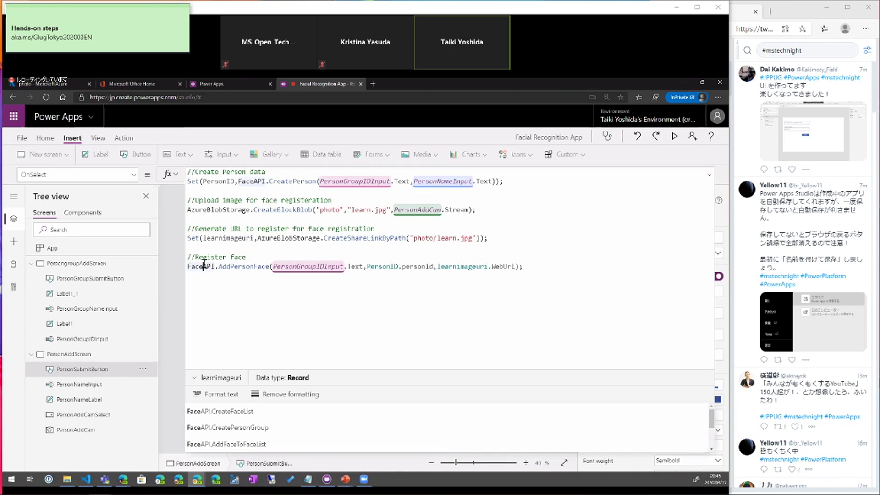
pyautogui.click(235, 259)
pyautogui.doubleClick(244, 266)
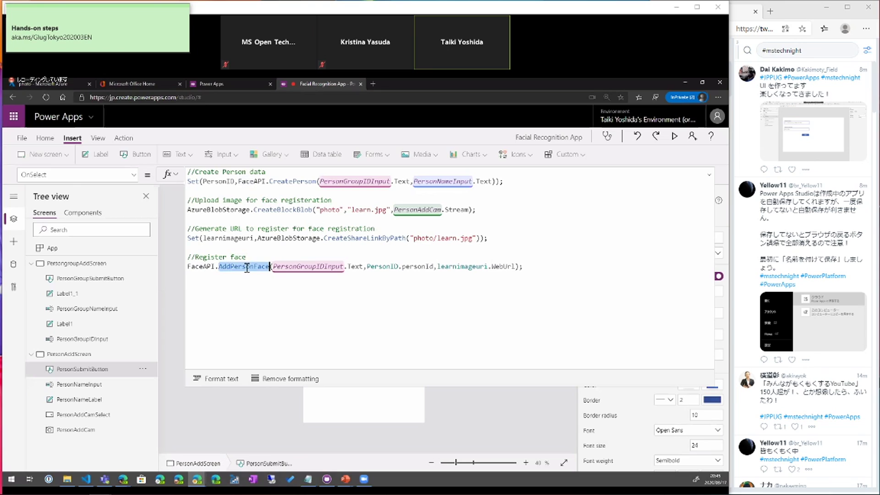
pyautogui.click(336, 267)
pyautogui.doubleClick(336, 268)
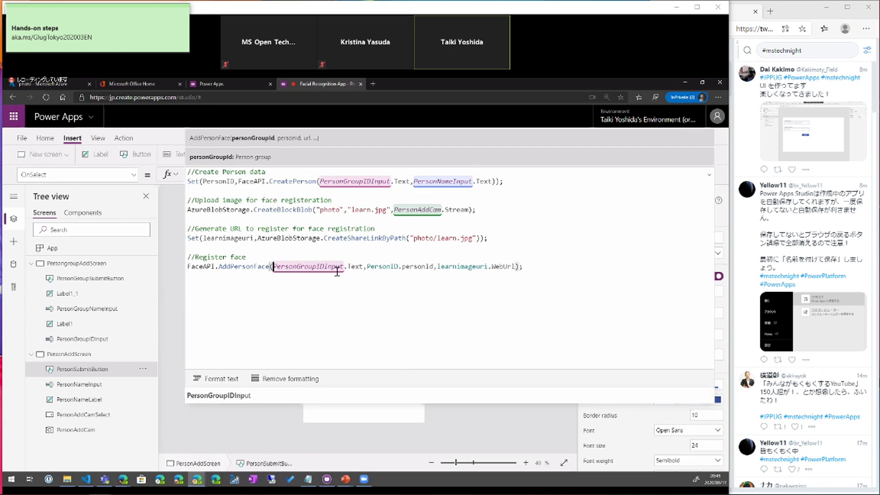
pyautogui.keyDown('shift'); pyautogui.click(362, 269); pyautogui.keyUp('shift')
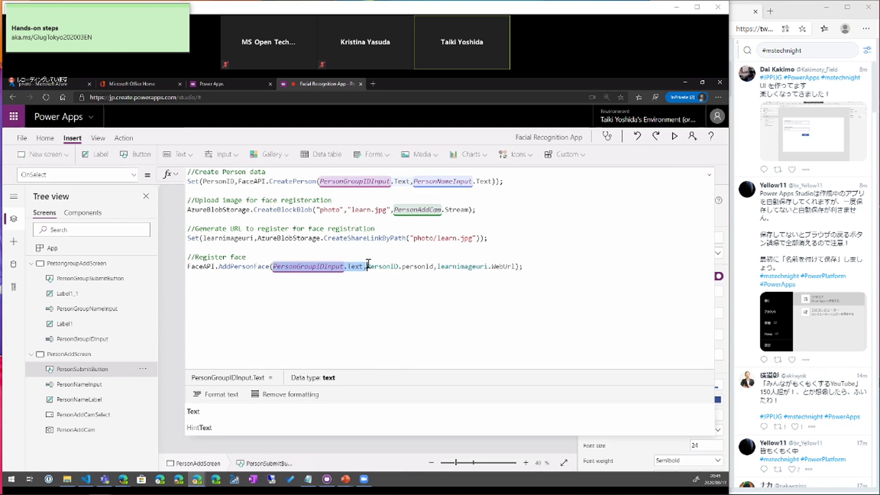
pyautogui.click(368, 267)
pyautogui.click(437, 267)
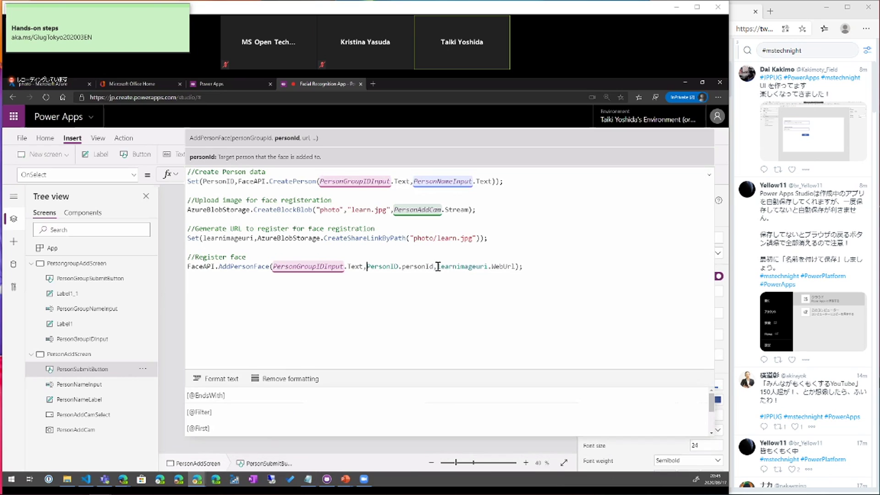
pyautogui.keyDown('shift'); pyautogui.click(519, 268); pyautogui.keyUp('shift')
pyautogui.click(529, 269)
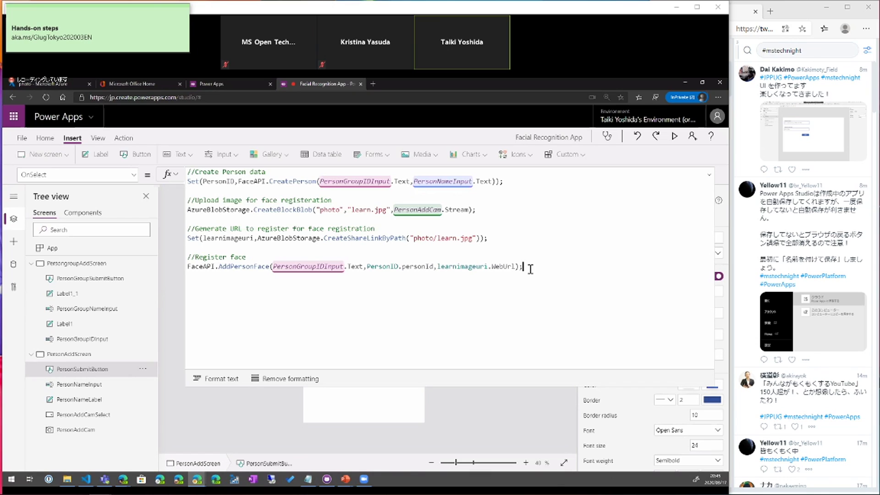
# Add a '//Move to FaceAuthenticationScreen' comment and Navigate(FaceAuthenticationScreen,ScreenTransition.Fade).
pyautogui.press('Return')
pyautogui.write('//')
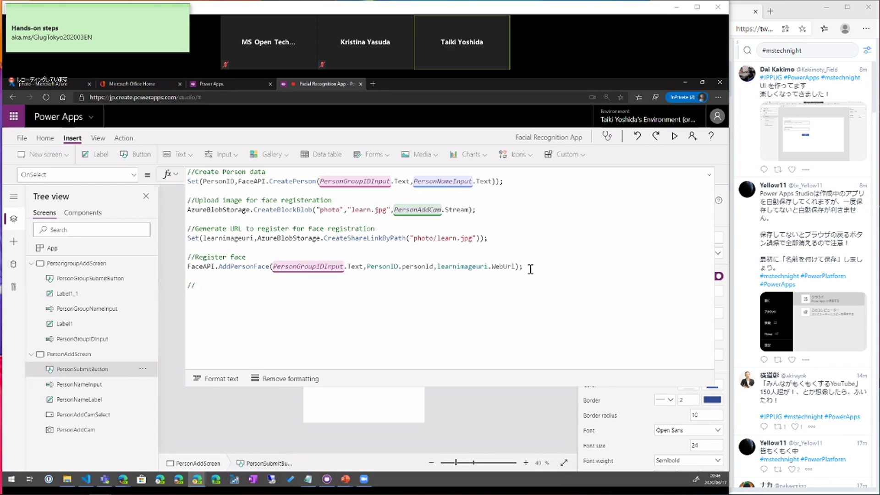
pyautogui.write('Move to Face')
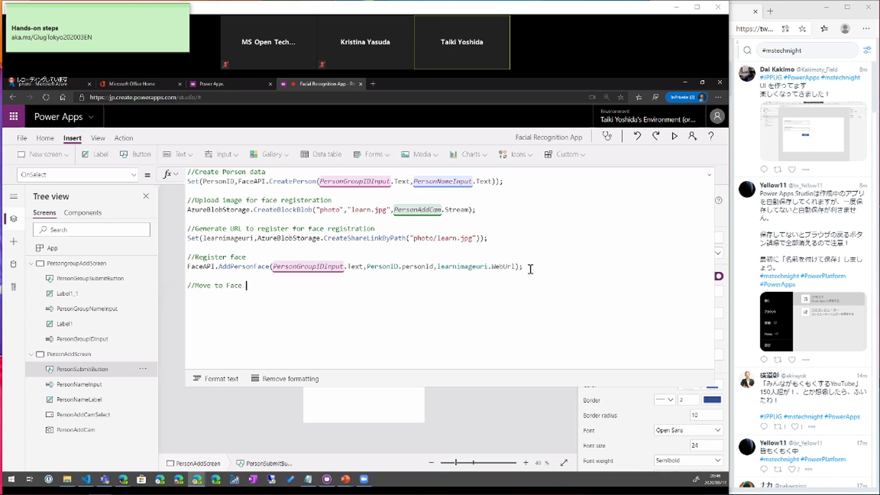
pyautogui.write('Autohentication')
pyautogui.press('BackSpace')
pyautogui.press('BackSpace')
pyautogui.press('BackSpace')
pyautogui.press('BackSpace')
pyautogui.press('BackSpace')
pyautogui.press('BackSpace')
pyautogui.press('BackSpace')
pyautogui.press('BackSpace')
pyautogui.press('BackSpace')
pyautogui.press('BackSpace')
pyautogui.press('BackSpace')
pyautogui.write('henticationScreen ')
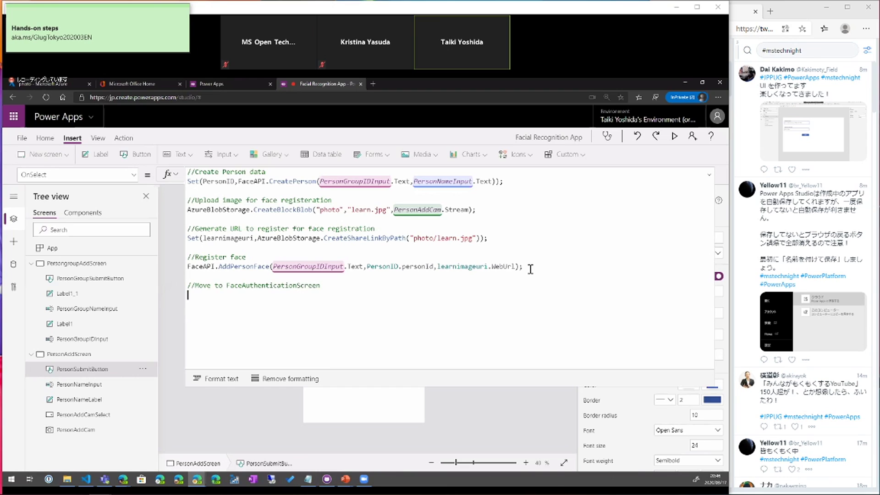
pyautogui.write('Navigate(')
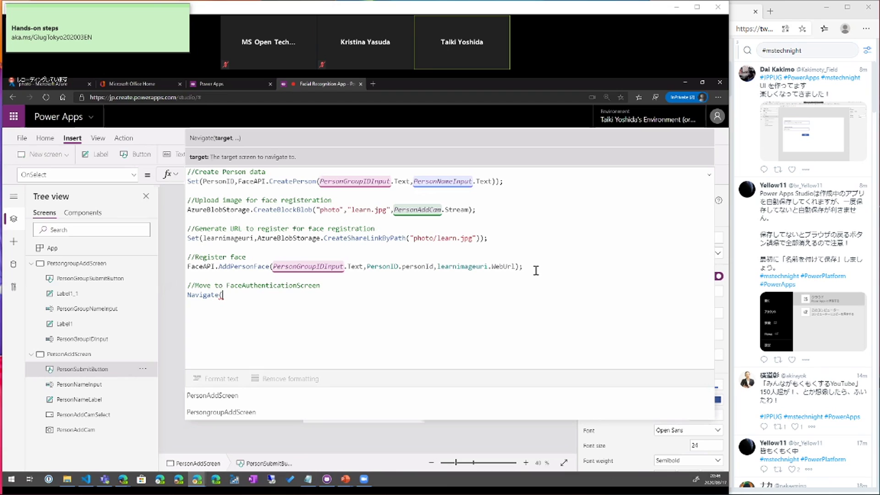
pyautogui.write('Face')
pyautogui.write('Aute')
pyautogui.write('hen')
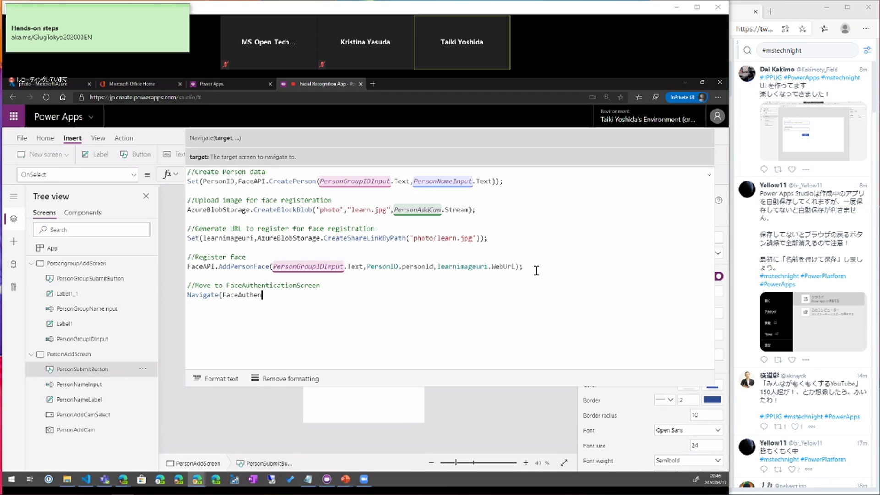
pyautogui.write('ticationScreen,')
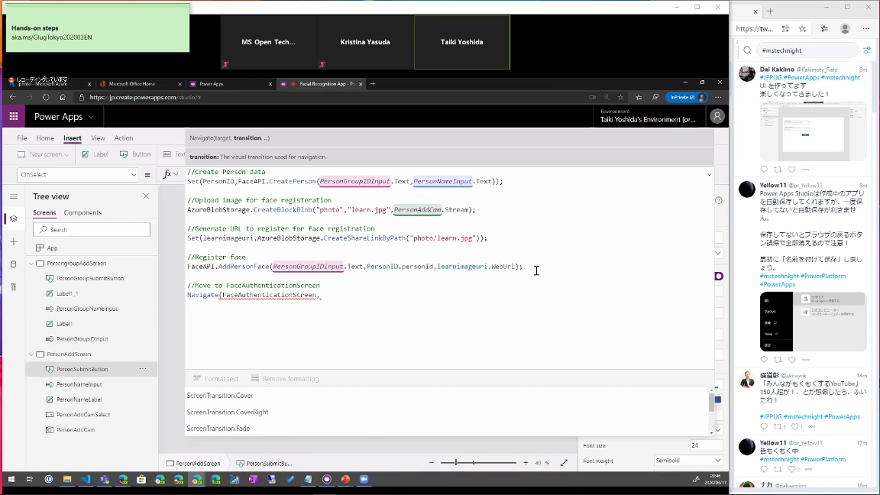
pyautogui.press('Down')
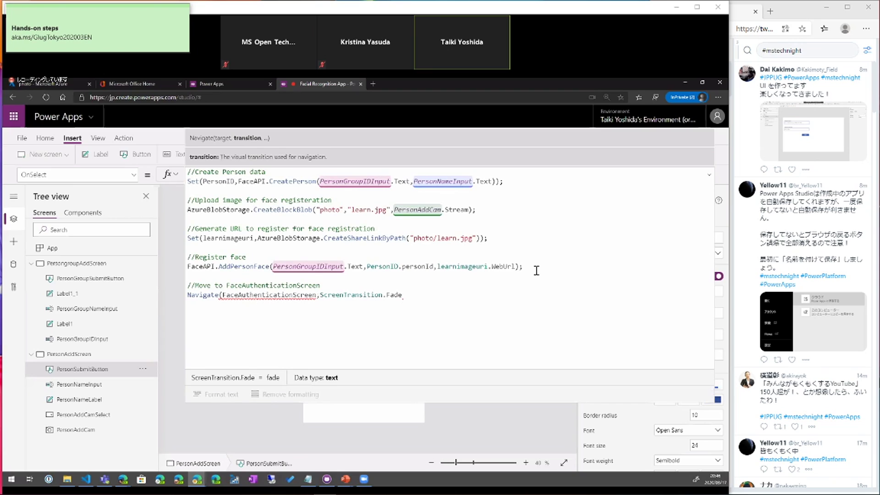
pyautogui.write(')')
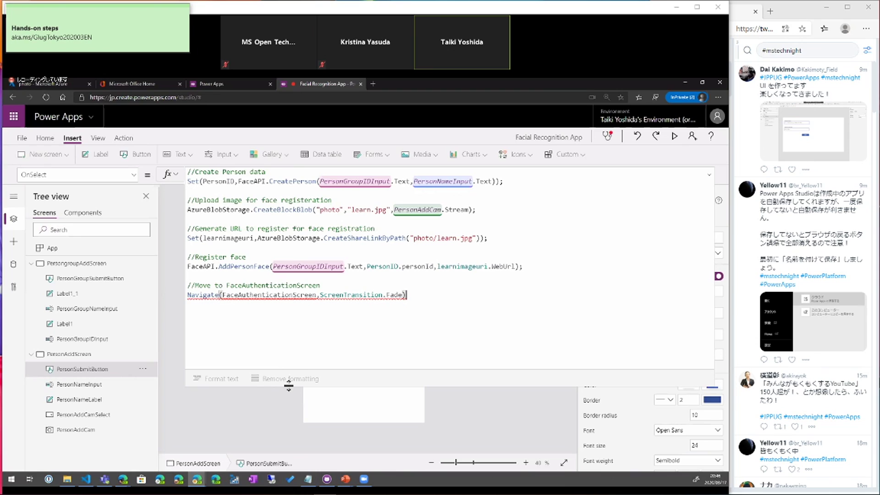
# Shrink the formula bar, select the Register button and show its property list.
pyautogui.moveTo(289, 386); pyautogui.dragTo(309, 172)
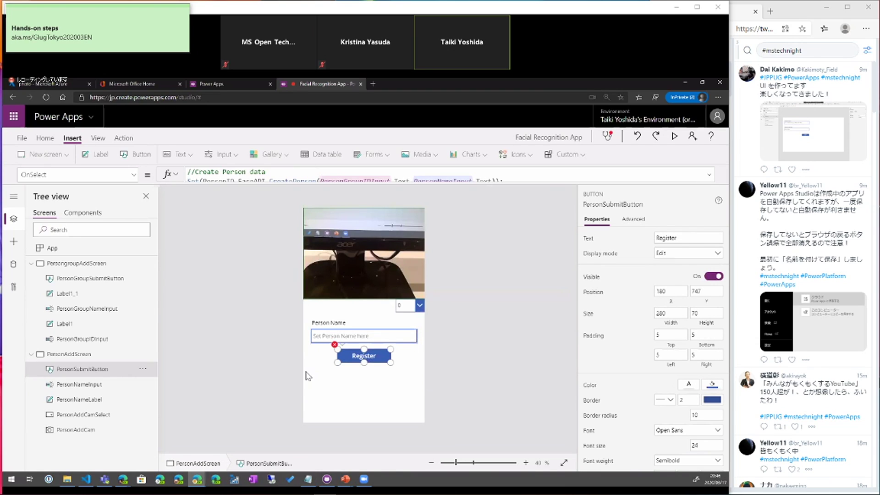
pyautogui.click(314, 408)
pyautogui.click(341, 352)
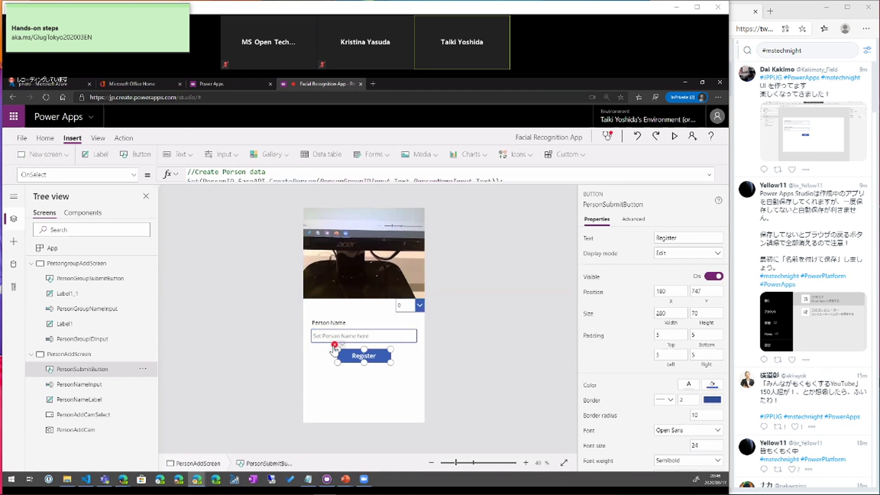
pyautogui.moveTo(336, 348)
pyautogui.click(358, 340)
pyautogui.click(363, 357)
pyautogui.click(106, 264)
pyautogui.click(73, 354)
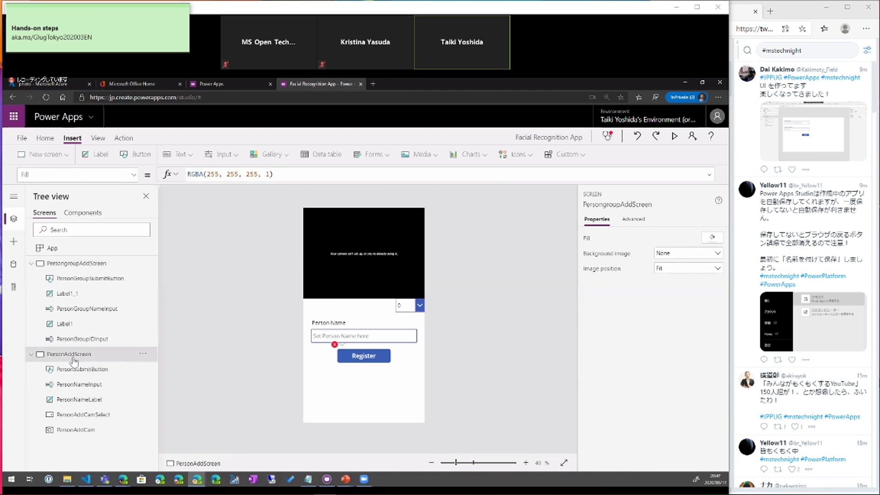
pyautogui.click(135, 177)
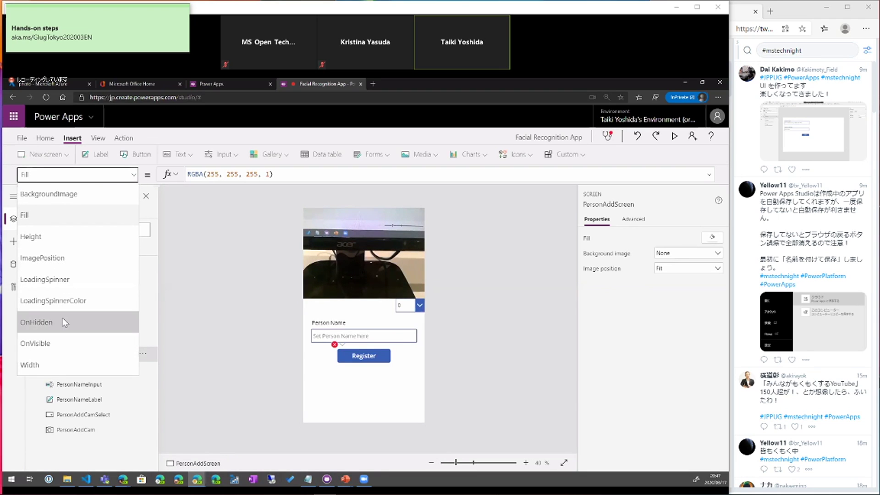
pyautogui.click(379, 355)
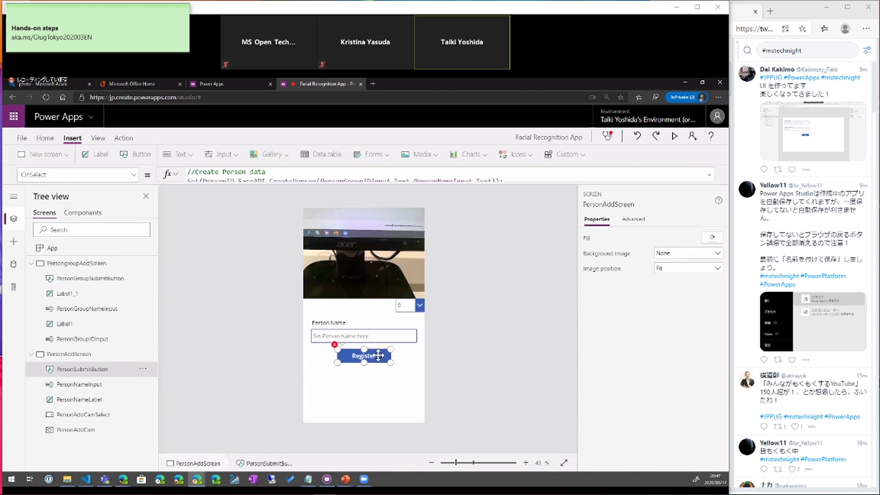
pyautogui.click(135, 176)
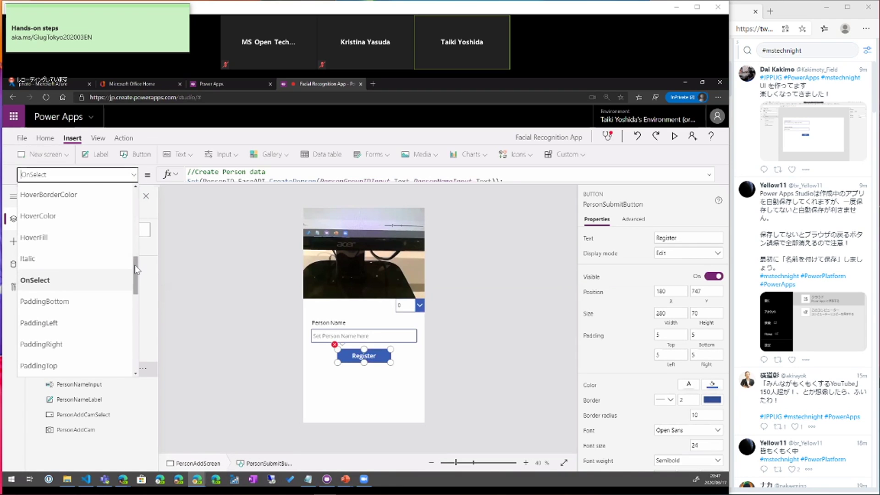
pyautogui.scroll(3, 135, 257)
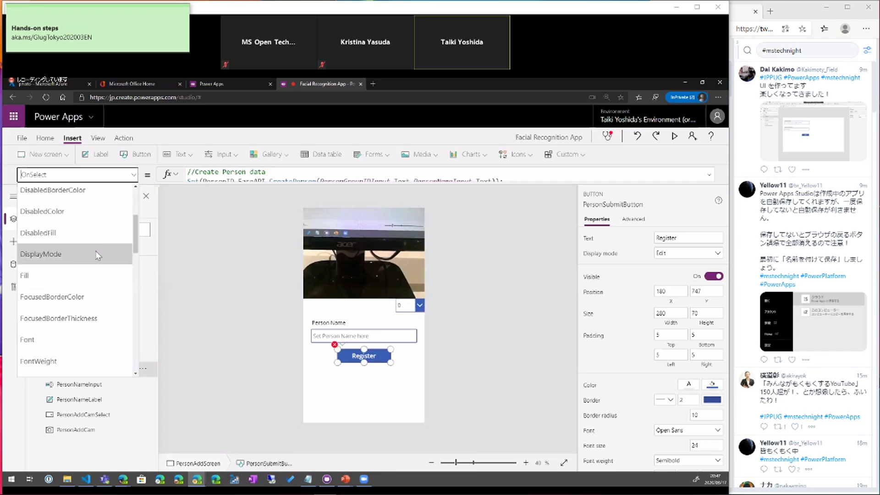
# Replace the Register button's DisplayMode with If(IsBlank(PersonNameInput.Text),Disabled,Edit).
pyautogui.click(87, 258)
pyautogui.moveTo(211, 172); pyautogui.dragTo(178, 175)
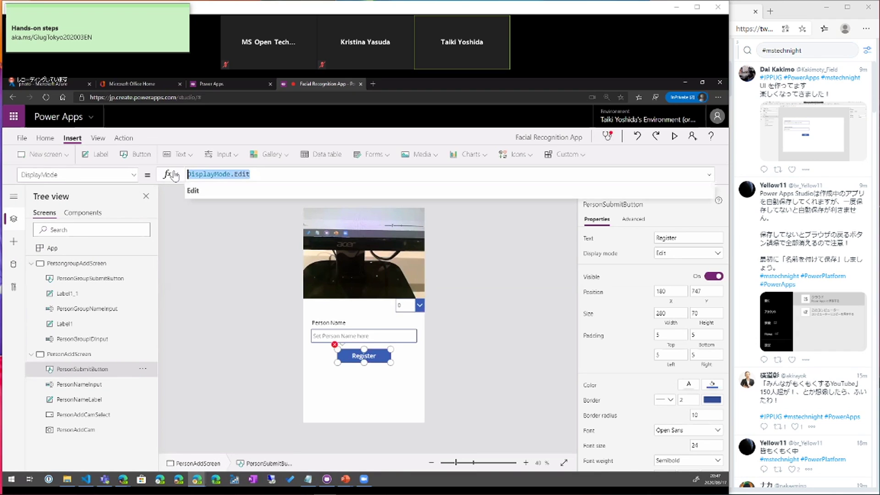
pyautogui.press('BackSpace')
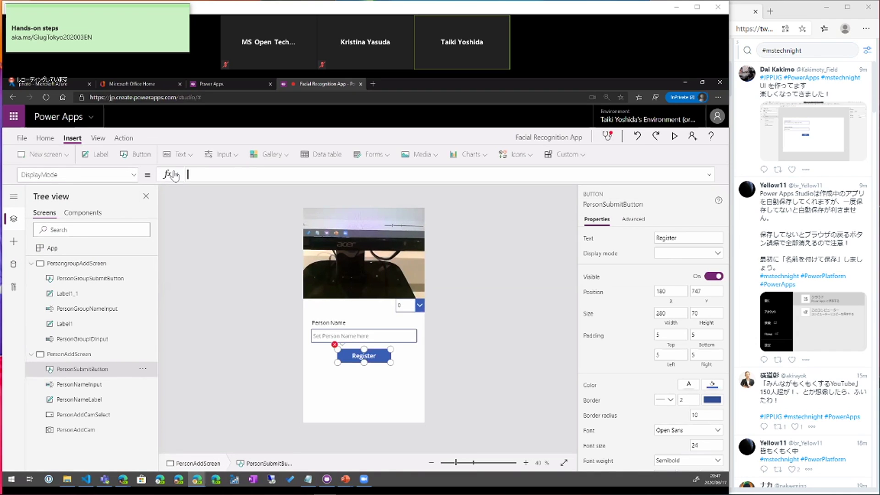
pyautogui.write('If')
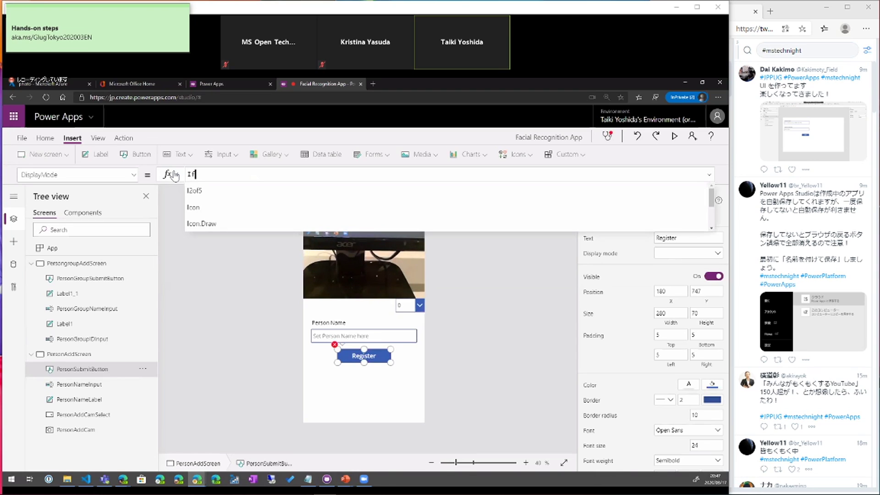
pyautogui.write('(IsBlank(')
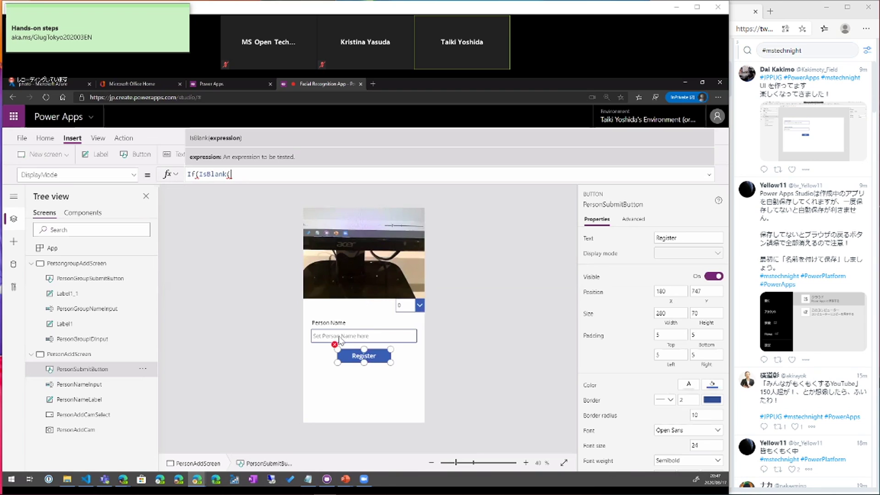
pyautogui.write('PersonName')
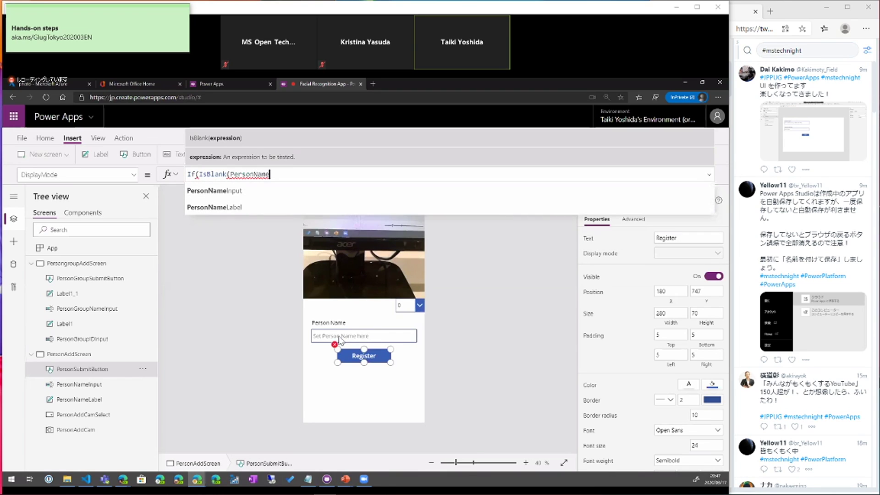
pyautogui.press('Down')
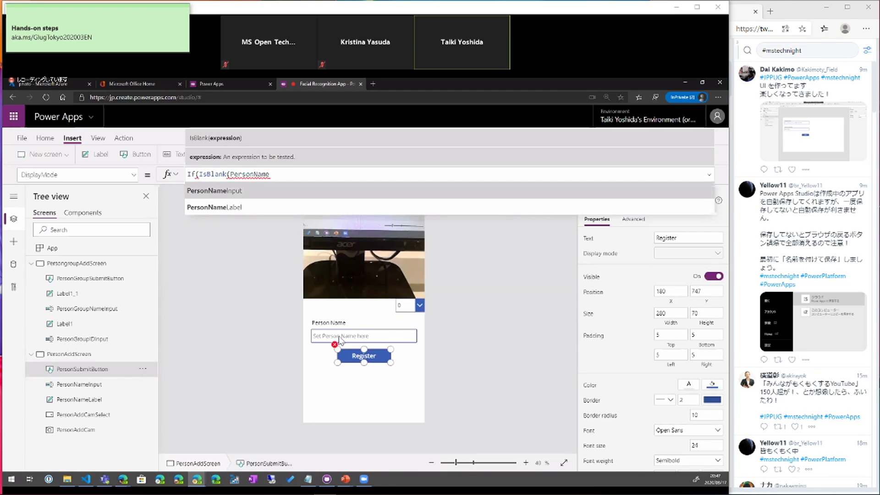
pyautogui.press('Tab')
pyautogui.write(',')
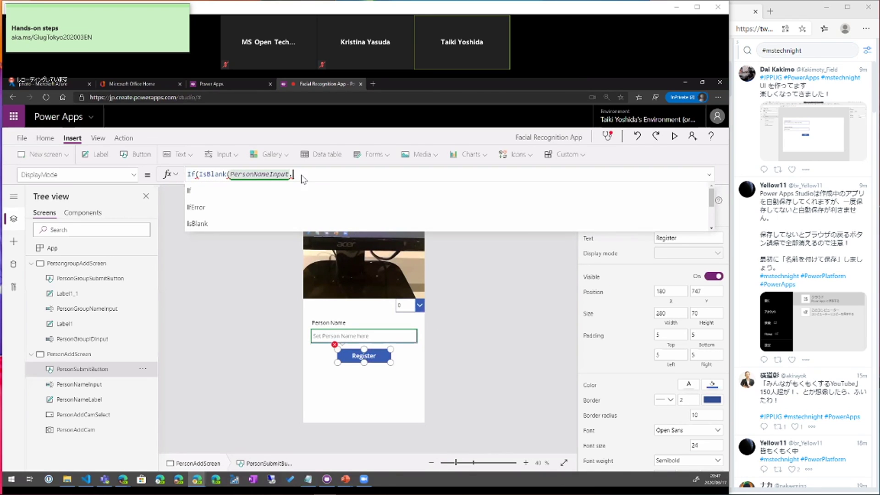
pyautogui.write('Text)')
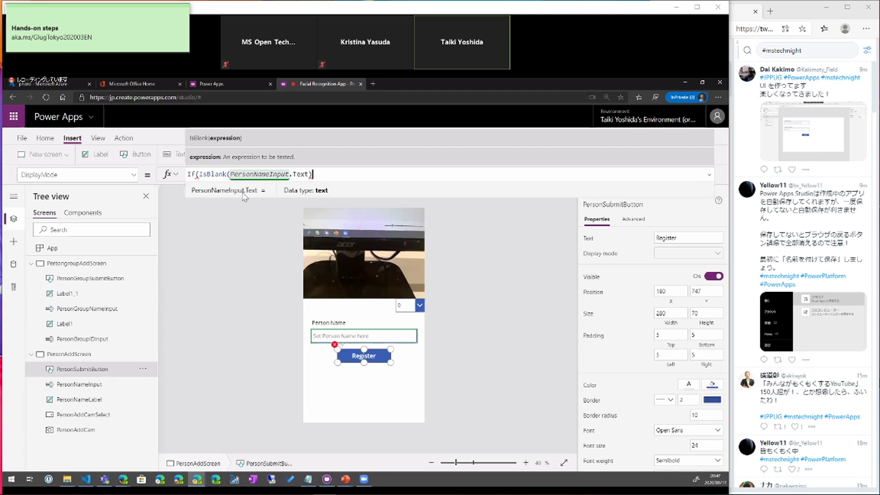
pyautogui.write(',Dis')
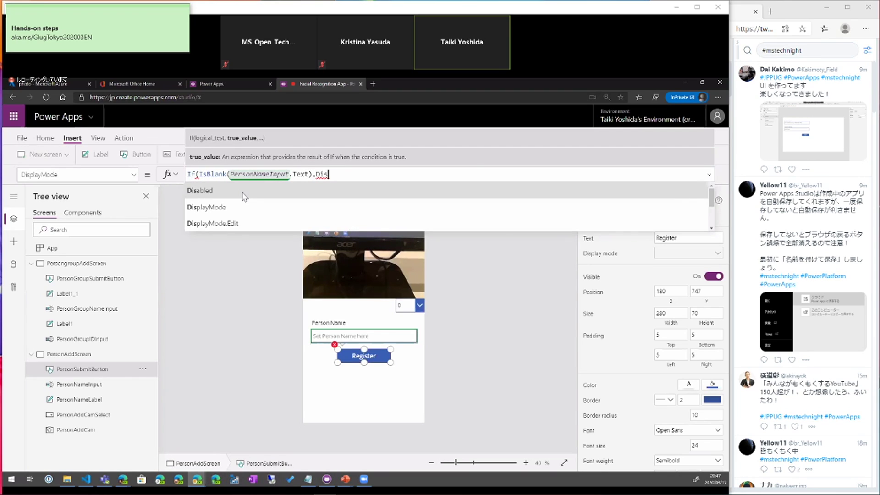
pyautogui.press('Tab')
pyautogui.write(',Edit)')
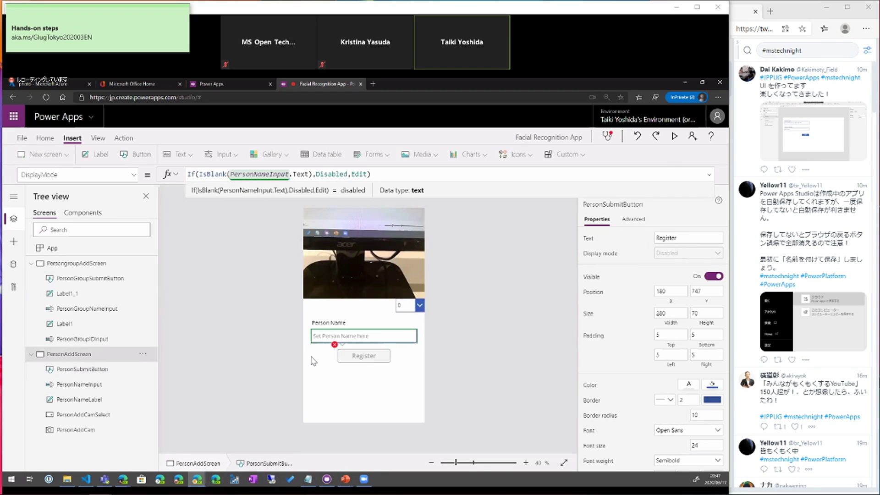
pyautogui.click(257, 358)
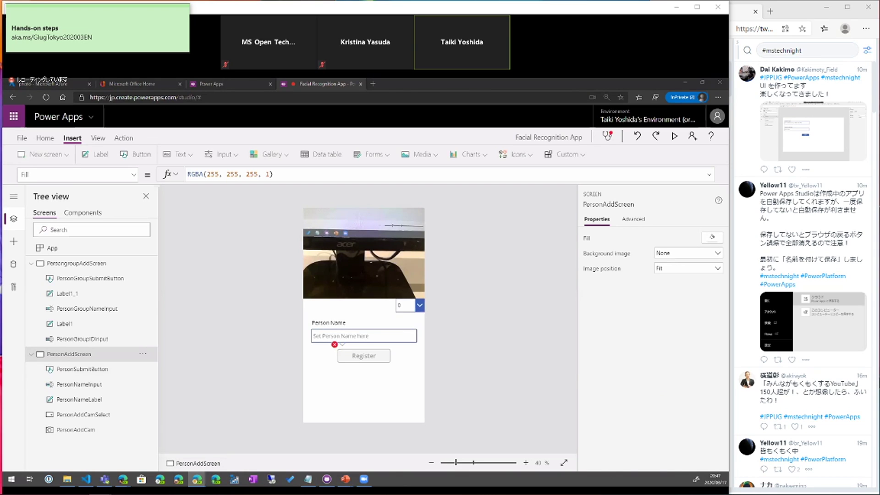
# Collapse PersongroupAddScreen in the Tree view and select PersonAddScreen.
pyautogui.click(88, 265)
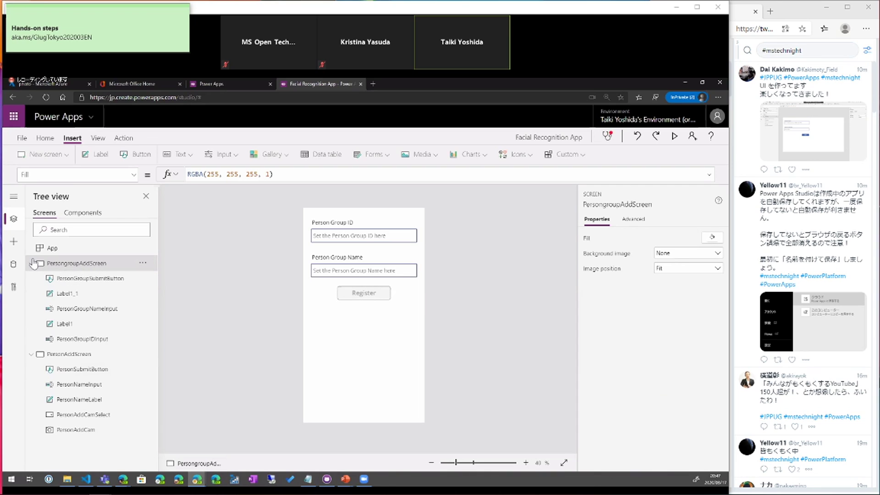
pyautogui.click(31, 264)
pyautogui.click(69, 278)
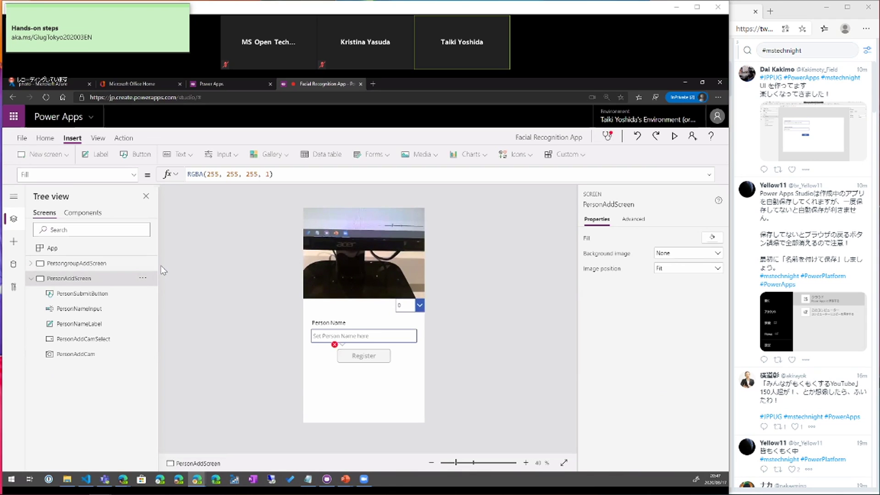
# Insert a new blank screen and rename Screen1 to FaceAuthenticationScreen.
pyautogui.click(31, 280)
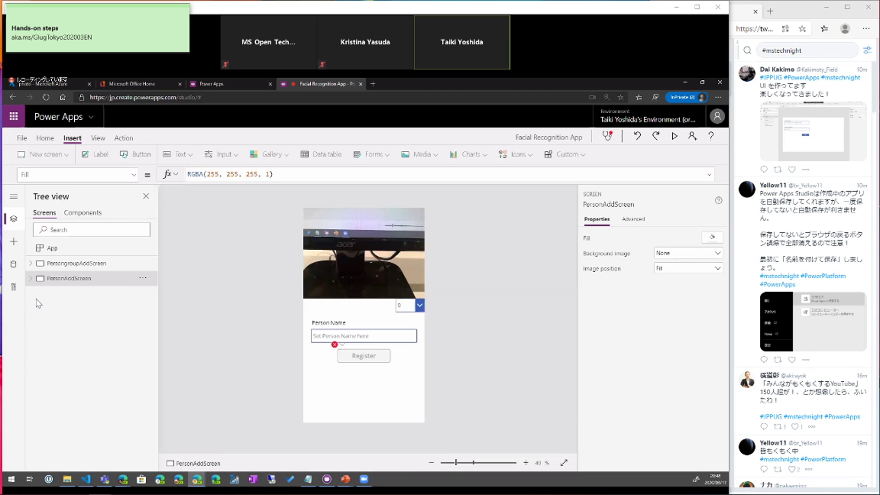
pyautogui.click(43, 155)
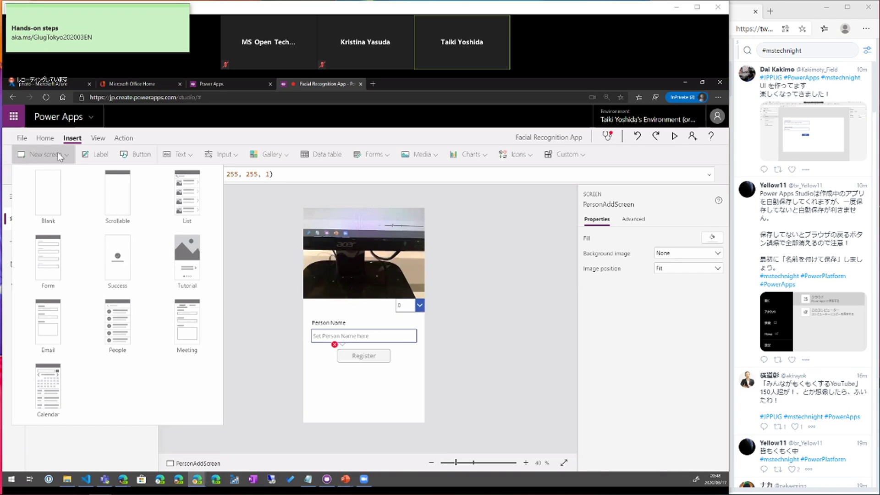
pyautogui.click(65, 198)
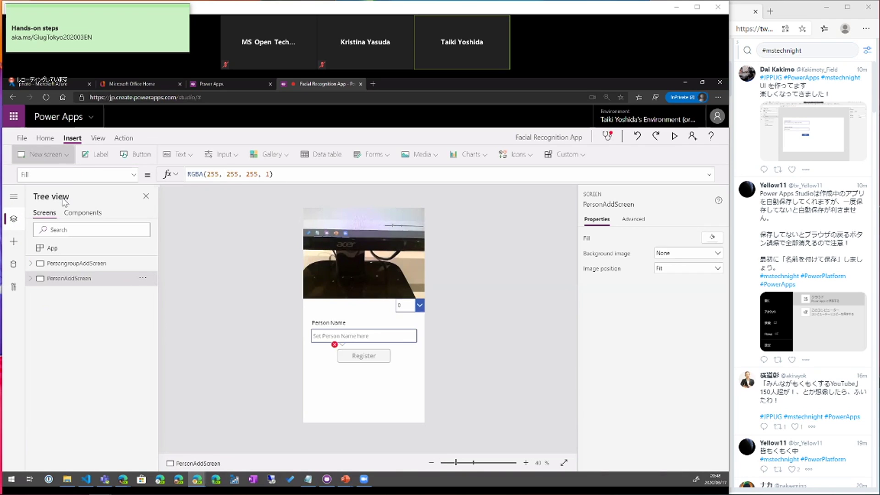
pyautogui.click(142, 293)
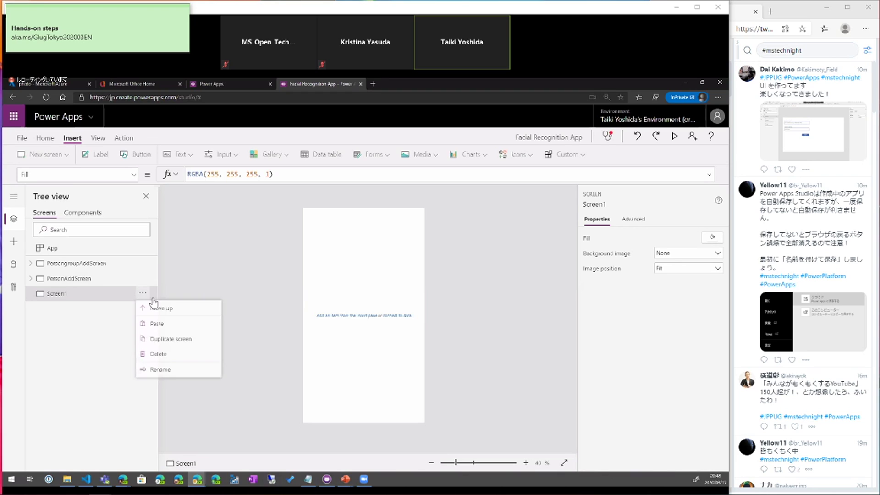
pyautogui.click(168, 370)
pyautogui.write('FaceAuthentication')
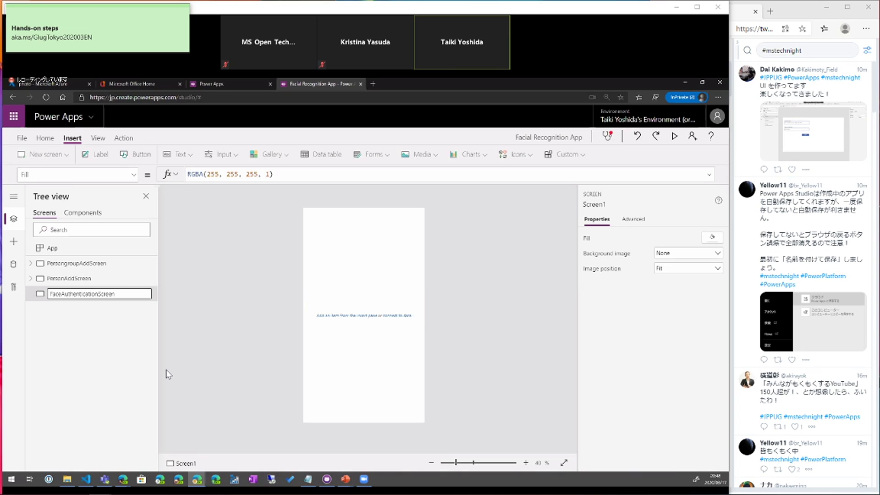
pyautogui.write('Screen')
pyautogui.press('Return')
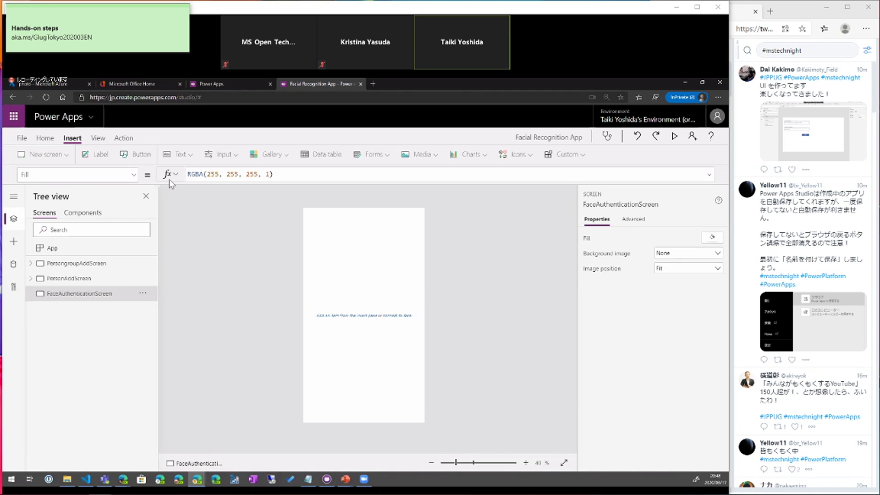
# Insert a drop-down on FaceAuthenticationScreen and name it AuthenticateCamSelect.
pyautogui.click(222, 156)
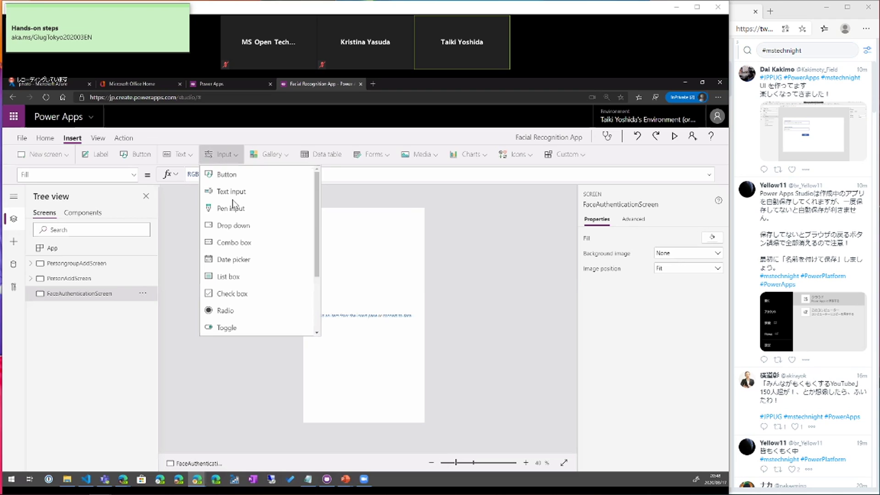
pyautogui.click(233, 225)
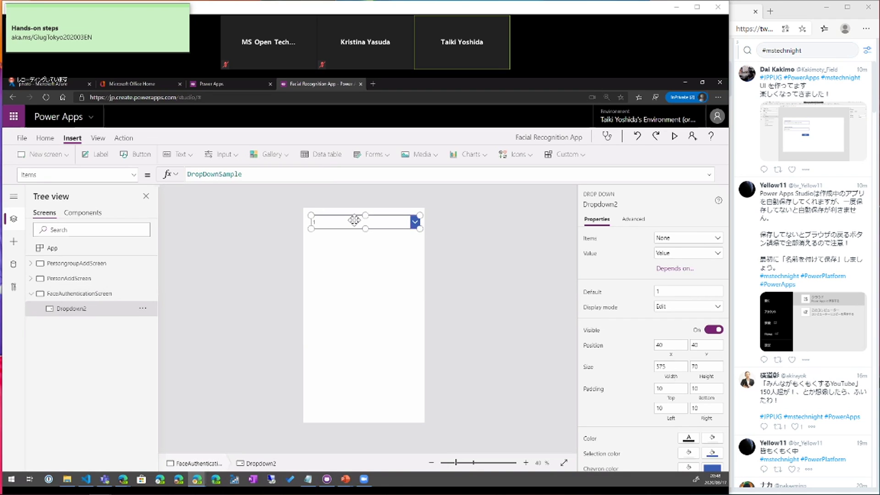
pyautogui.doubleClick(99, 310)
pyautogui.write('Authenti')
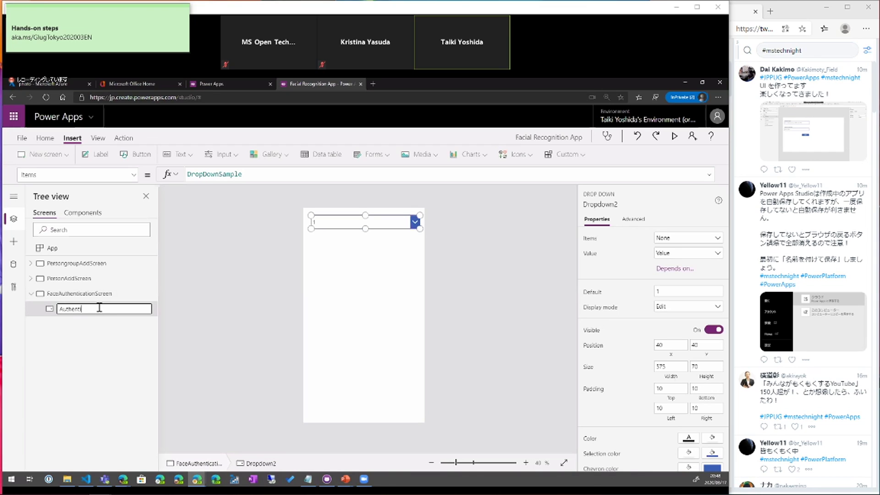
pyautogui.write('cateCamSelect')
pyautogui.press('Return')
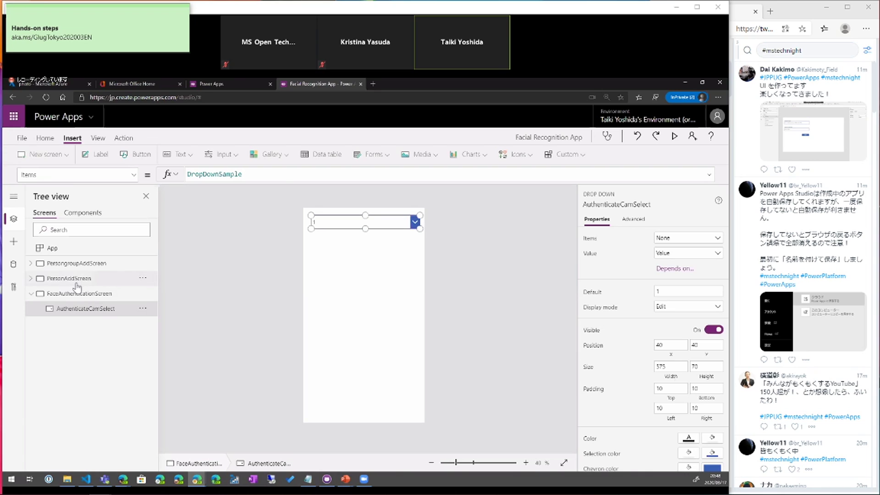
# Set AuthenticateCamSelect's Items to [0,1,2,3] and narrow it to about 145 wide.
pyautogui.click(76, 283)
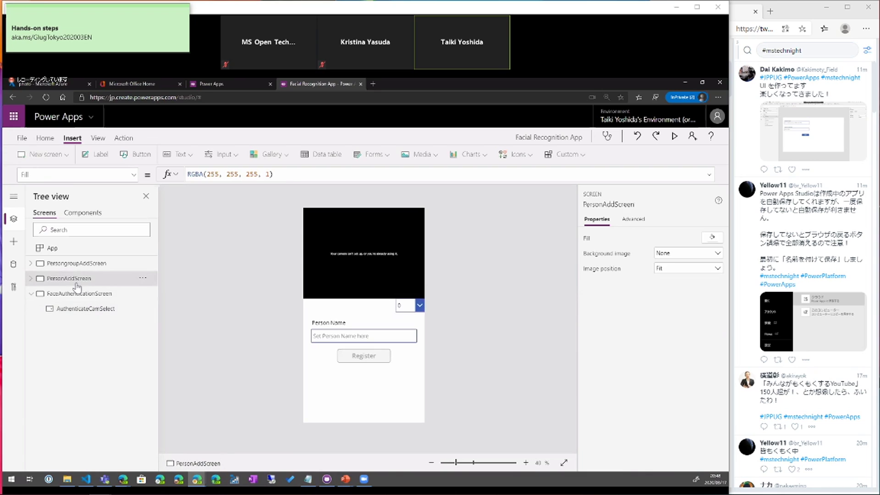
pyautogui.click(402, 303)
pyautogui.click(81, 369)
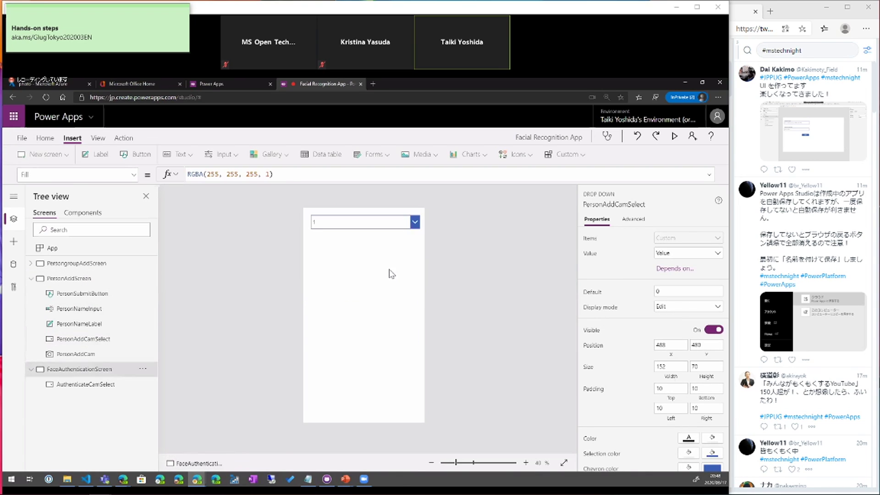
pyautogui.click(360, 223)
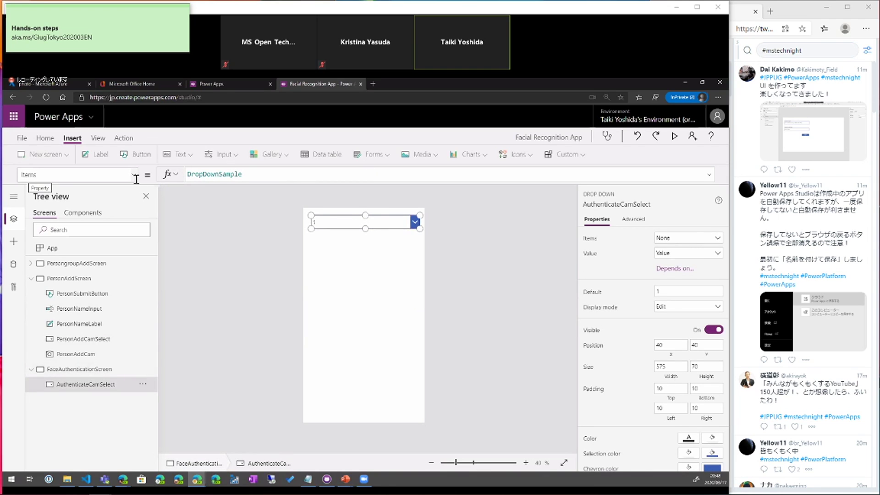
pyautogui.doubleClick(252, 174)
pyautogui.press('BackSpace')
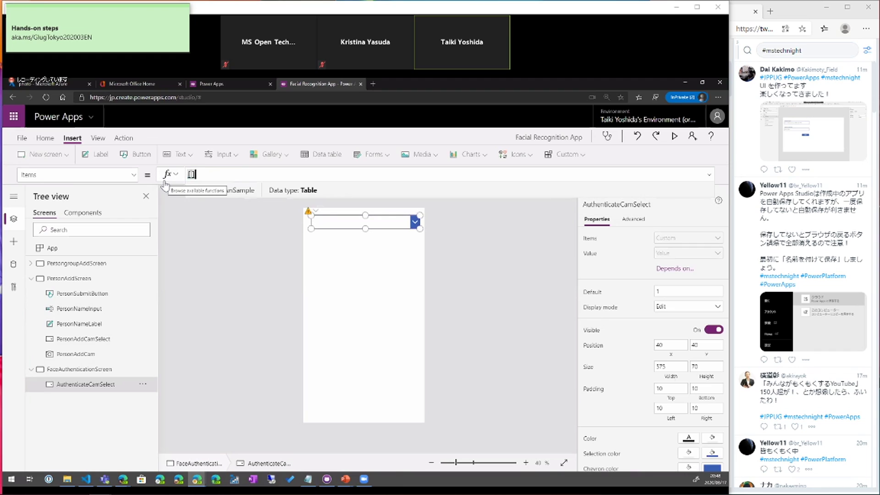
pyautogui.write('[0,1,2,3]')
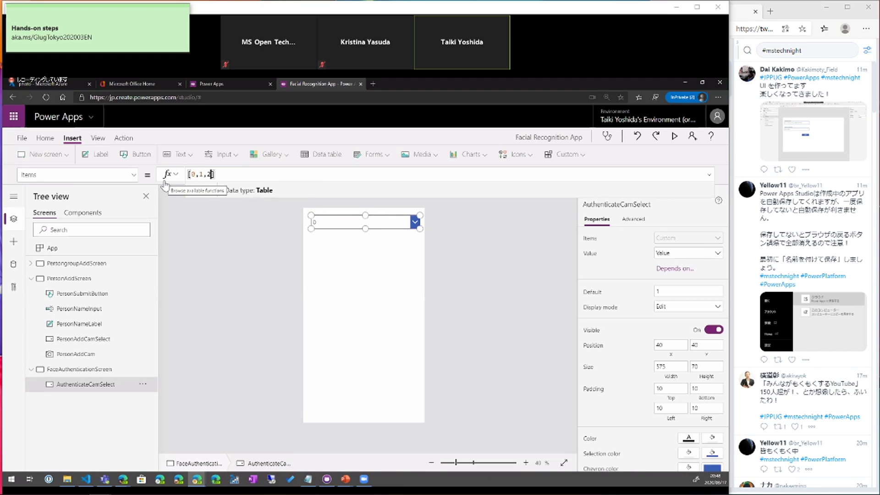
pyautogui.click(298, 252)
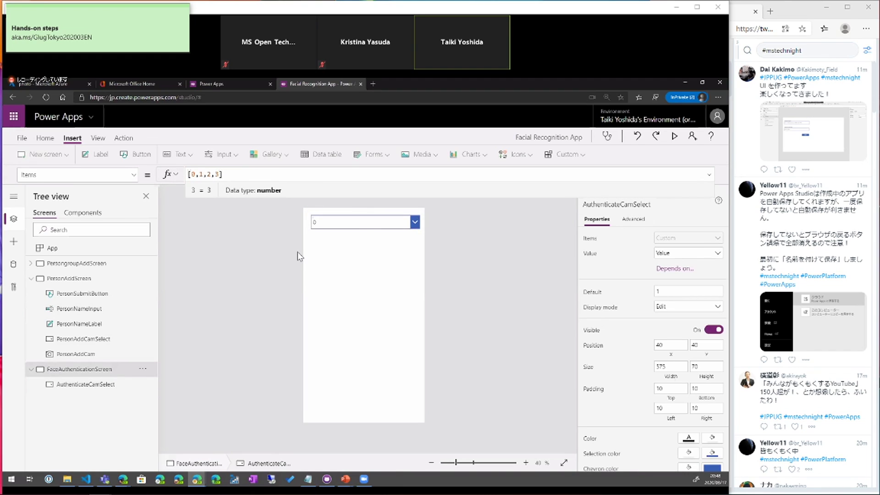
pyautogui.click(369, 221)
pyautogui.moveTo(309, 223); pyautogui.dragTo(397, 226)
pyautogui.click(369, 270)
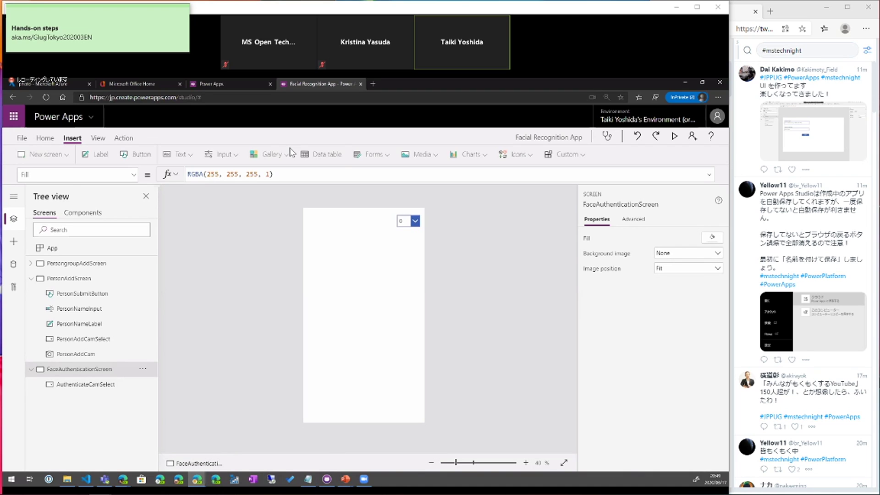
# Add a camera at the screen's top-left, stretched full width, with the dropdown moved below it.
pyautogui.click(227, 155)
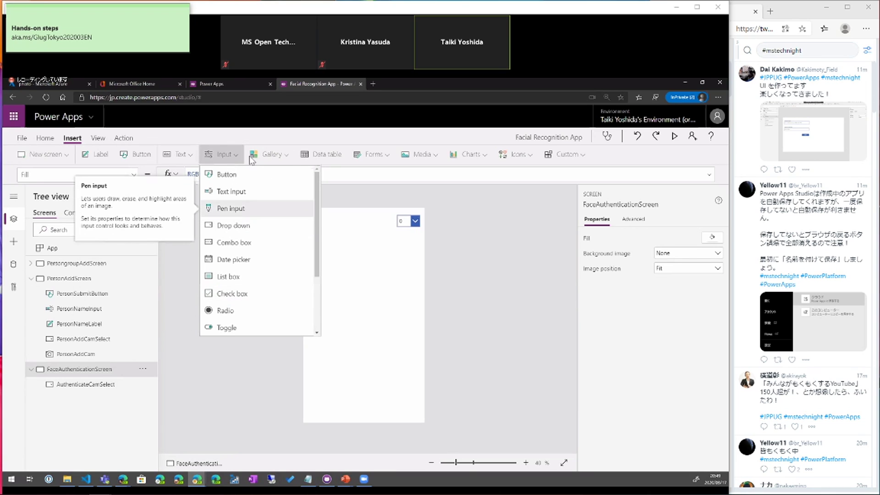
pyautogui.click(417, 154)
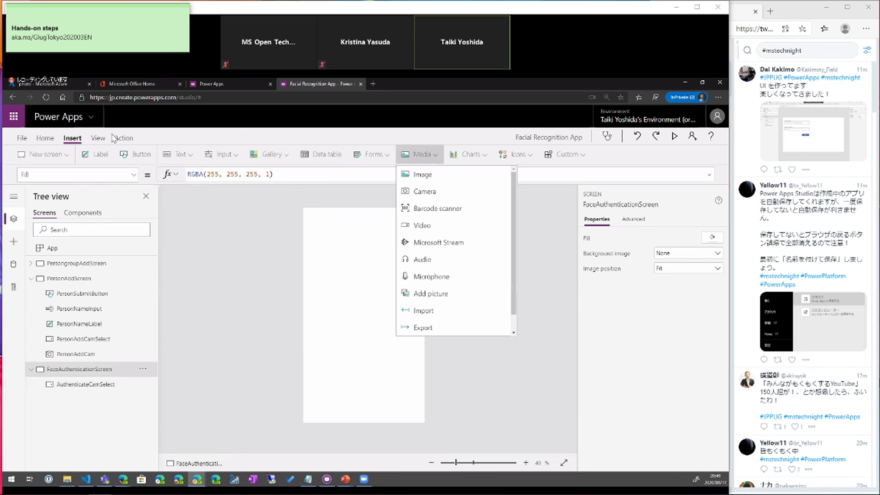
pyautogui.click(439, 195)
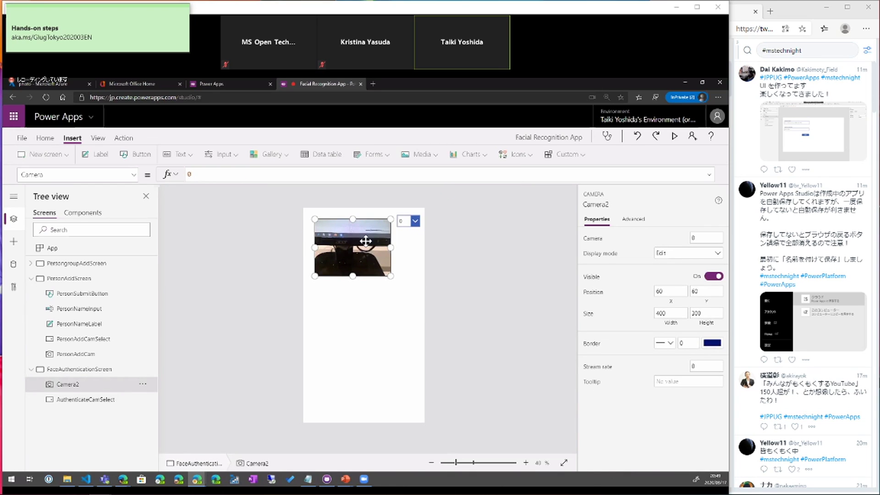
pyautogui.moveTo(411, 221); pyautogui.dragTo(412, 288)
pyautogui.moveTo(315, 214); pyautogui.dragTo(305, 204)
pyautogui.moveTo(399, 271); pyautogui.dragTo(409, 316)
pyautogui.click(379, 273)
pyautogui.moveTo(364, 292); pyautogui.dragTo(365, 299)
pyautogui.click(359, 329)
pyautogui.click(375, 274)
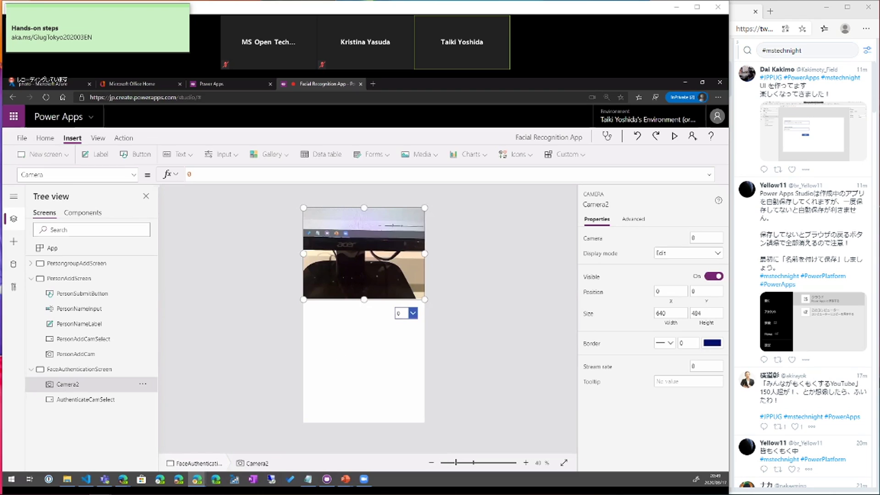
# Name the camera AuthenticateCam and set its Camera to AuthenticateCamSelect.Selected.Value.
pyautogui.doubleClick(84, 384)
pyautogui.write('AuthenticateCam')
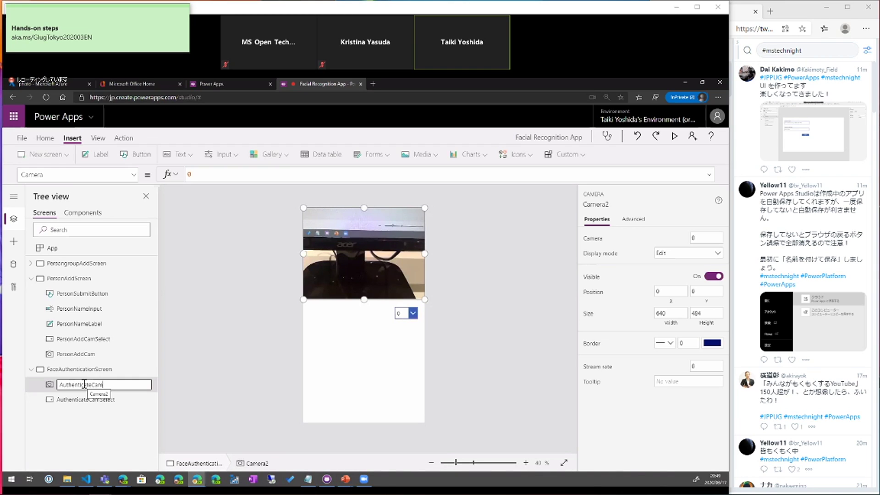
pyautogui.press('Return')
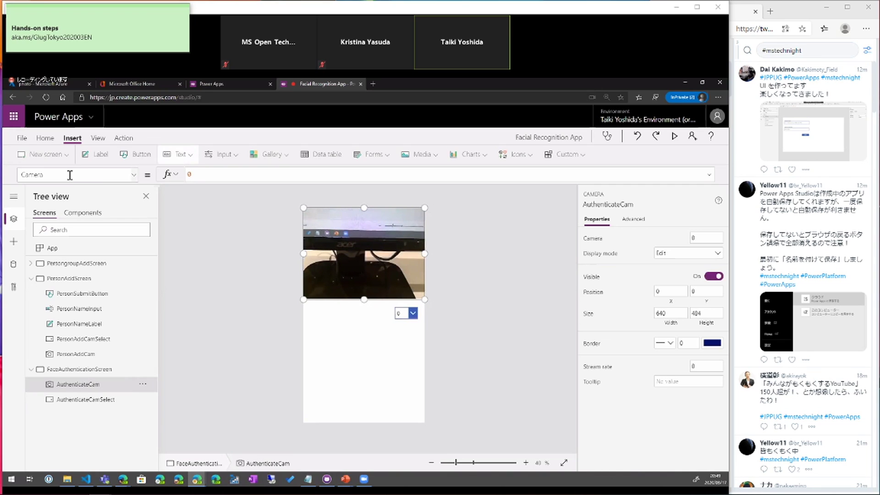
pyautogui.doubleClick(191, 172)
pyautogui.write('Authe')
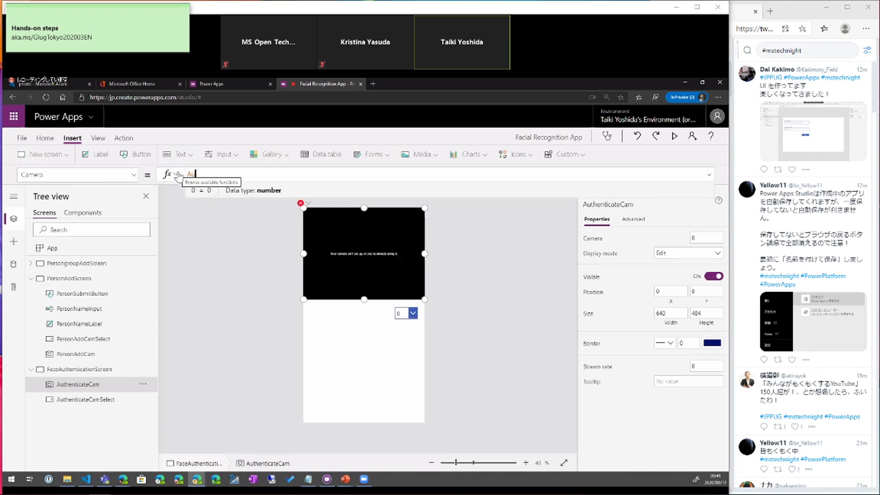
pyautogui.press('Down')
pyautogui.press('Down')
pyautogui.press('Tab')
pyautogui.write('.')
pyautogui.write('Sel')
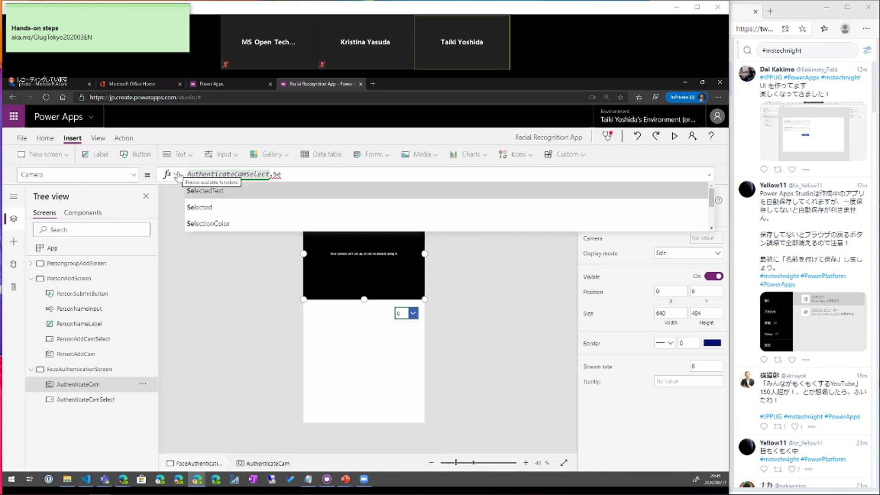
pyautogui.press('Tab')
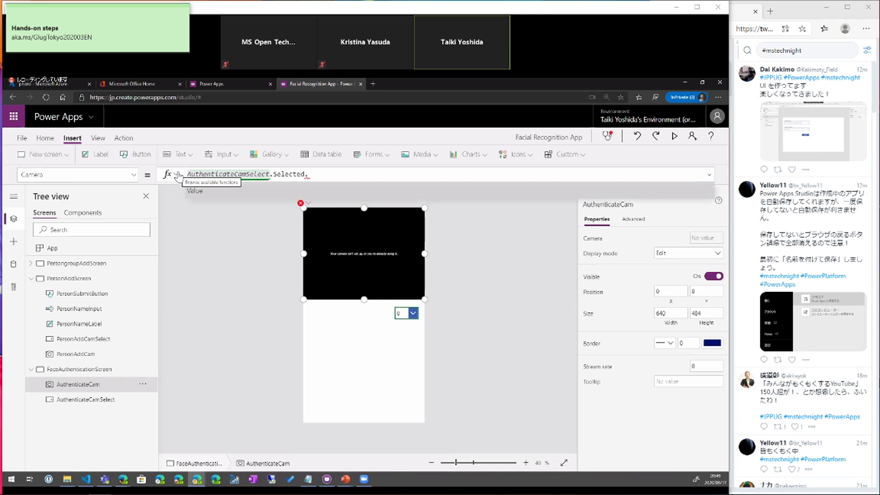
pyautogui.press('Tab')
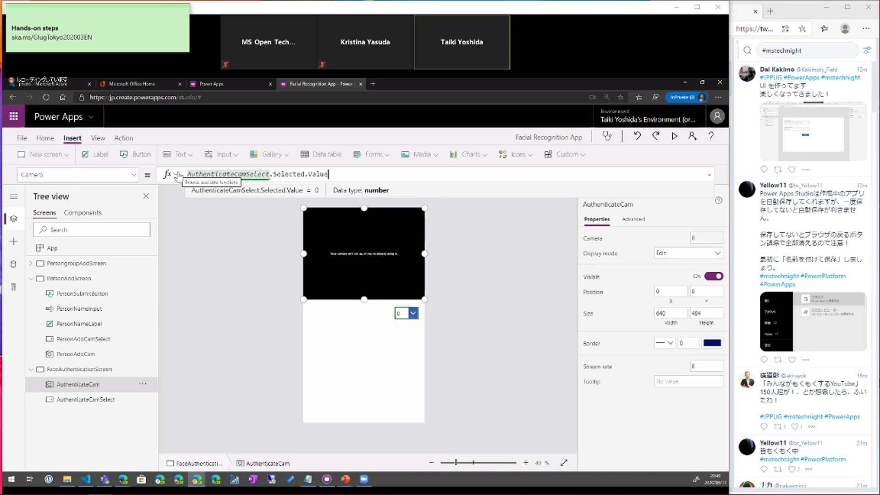
pyautogui.click(431, 333)
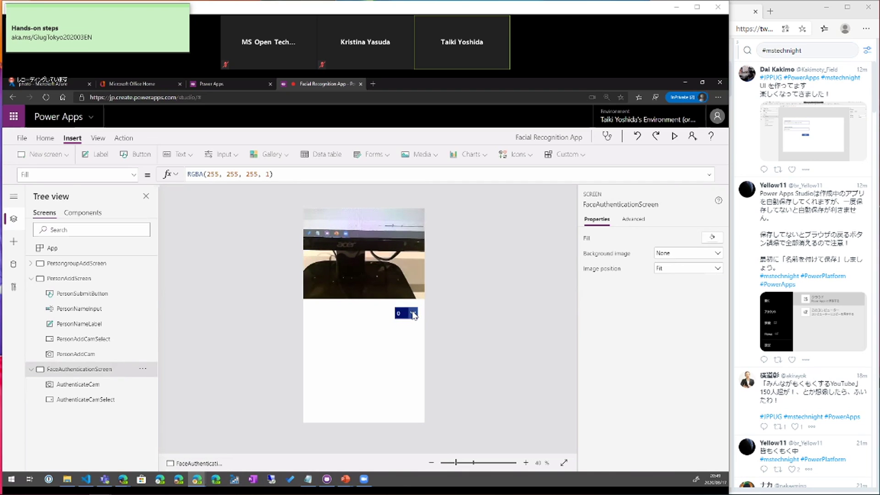
# Check the dropdown's 0–3 options and set the camera's StreamRate to 100.
pyautogui.click(413, 313)
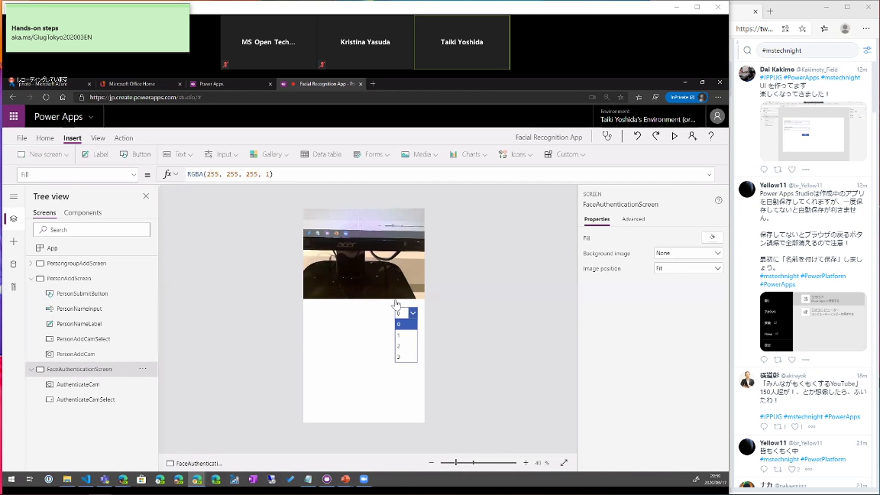
pyautogui.click(345, 308)
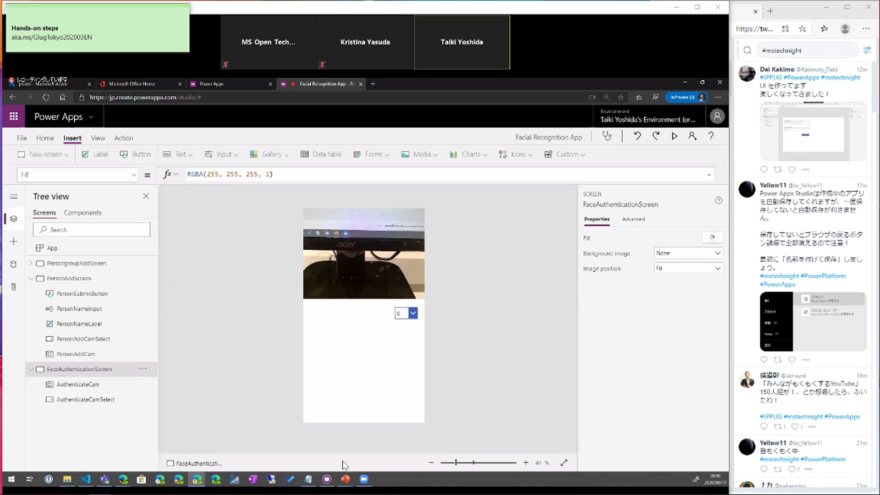
pyautogui.click(357, 268)
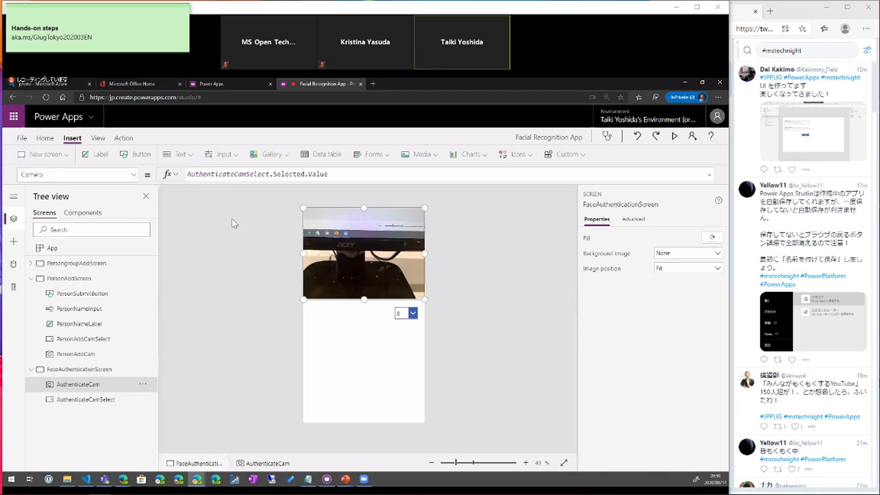
pyautogui.click(134, 174)
pyautogui.scroll(-5, 133, 321)
pyautogui.scroll(-1, 114, 298)
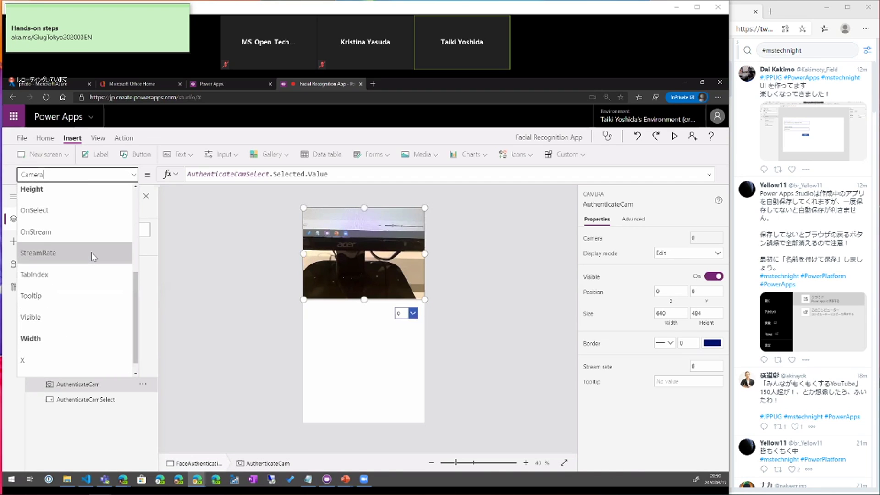
pyautogui.click(90, 254)
pyautogui.click(183, 175)
pyautogui.write('100')
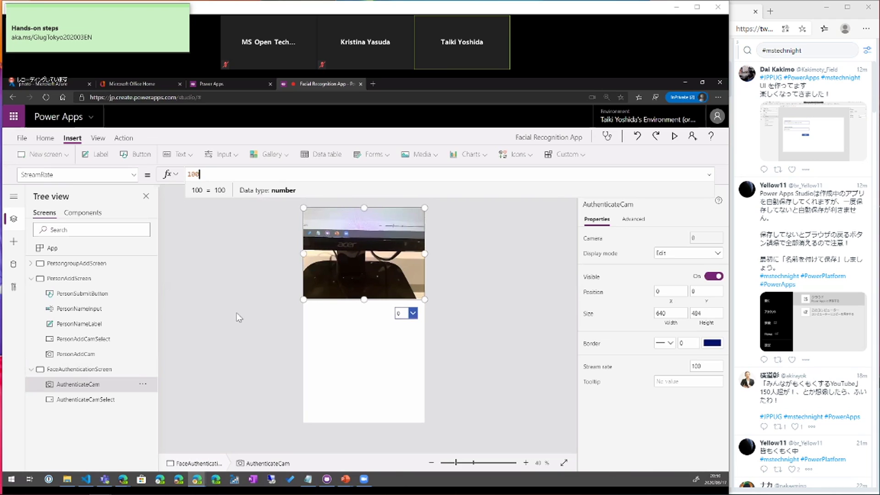
pyautogui.click(224, 347)
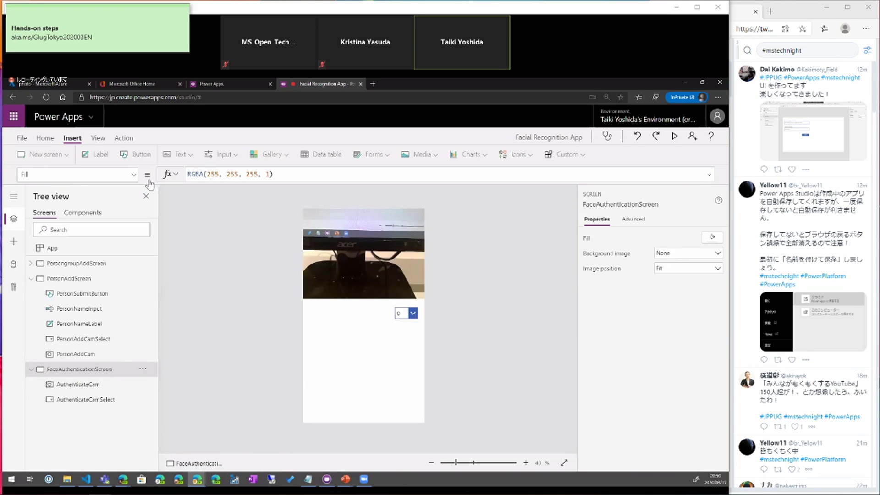
# Insert a button beside the camera dropdown with the caption 'Recognize Face'.
pyautogui.click(137, 154)
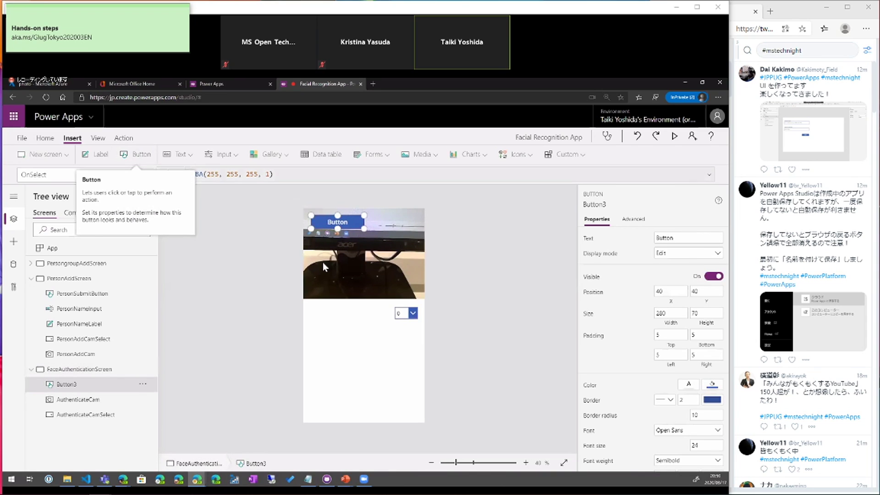
pyautogui.moveTo(355, 222); pyautogui.dragTo(419, 303)
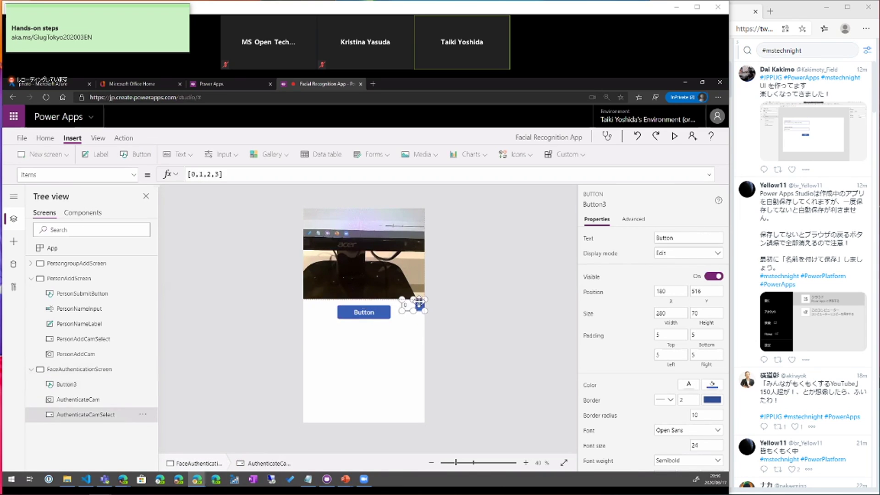
pyautogui.click(383, 325)
pyautogui.click(370, 313)
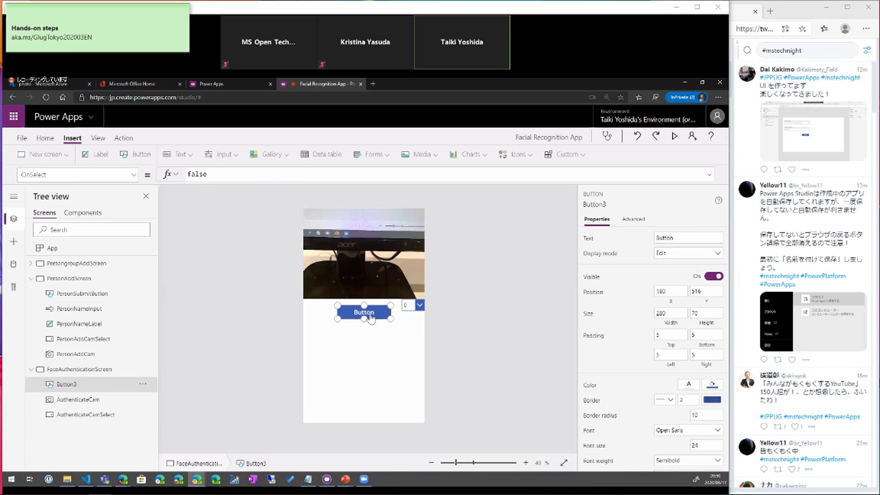
pyautogui.doubleClick(372, 318)
pyautogui.write('Recognize Face')
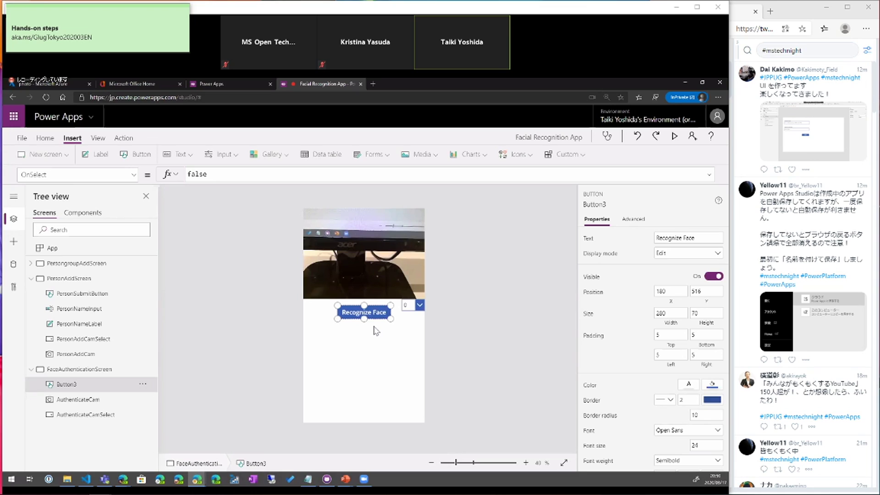
# Rename the button to AuthenticateSubmitButton and enlarge the formula bar.
pyautogui.click(145, 387)
pyautogui.click(164, 339)
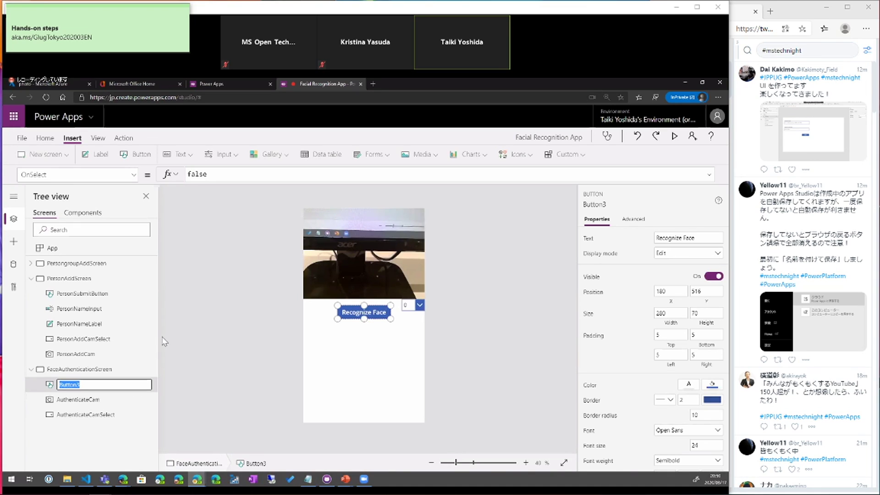
pyautogui.write('AuthenticateSubmitButton')
pyautogui.press('Return')
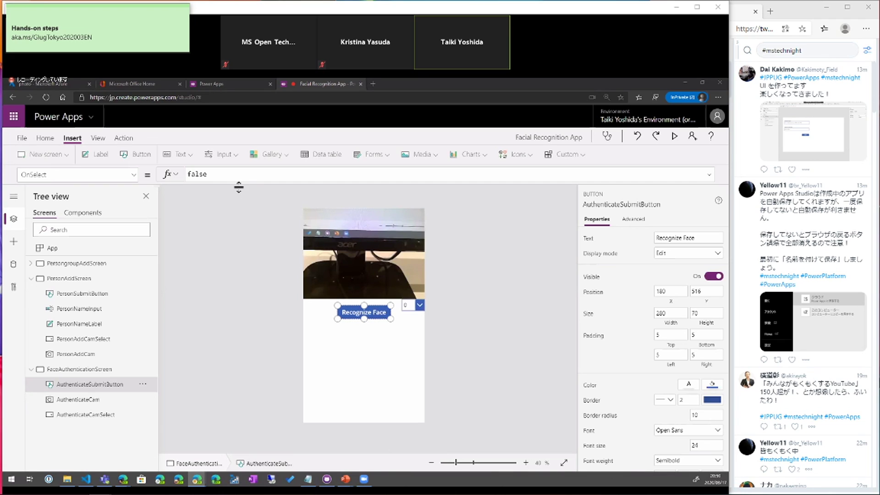
pyautogui.moveTo(231, 181); pyautogui.dragTo(230, 339)
# Replace the OnSelect formula with an upload comment and start AzureBlobStorage.CreateBlockBlob("photo",.
pyautogui.hotkey('ctrl', 'a')
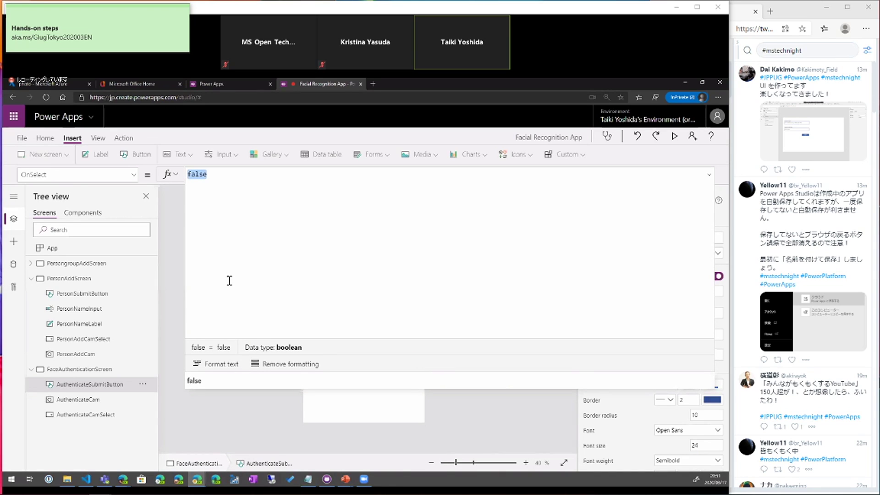
pyautogui.write('//Upd')
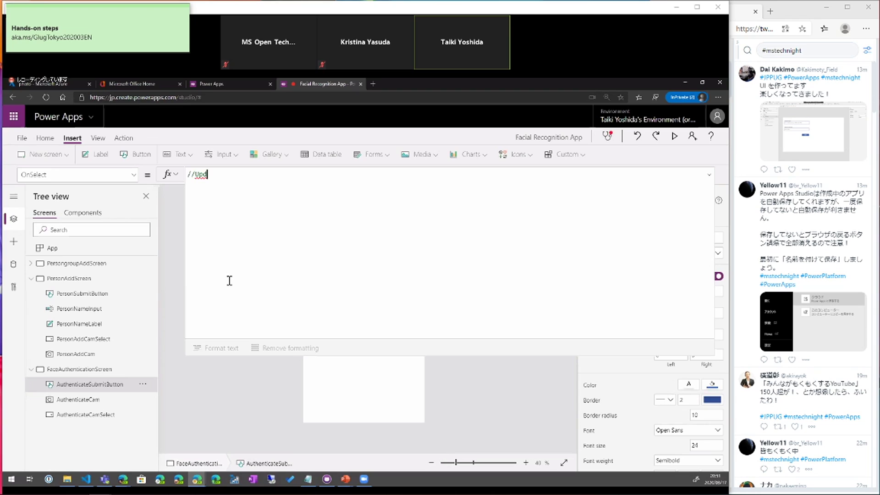
pyautogui.write('atead the image for ')
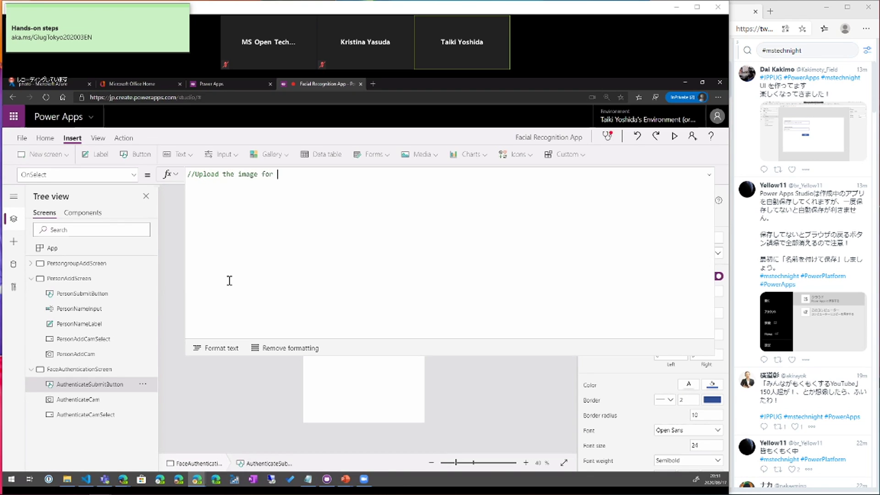
pyautogui.write('facial recognition')
pyautogui.hotkey('shift', 'Return')
pyautogui.write('Az')
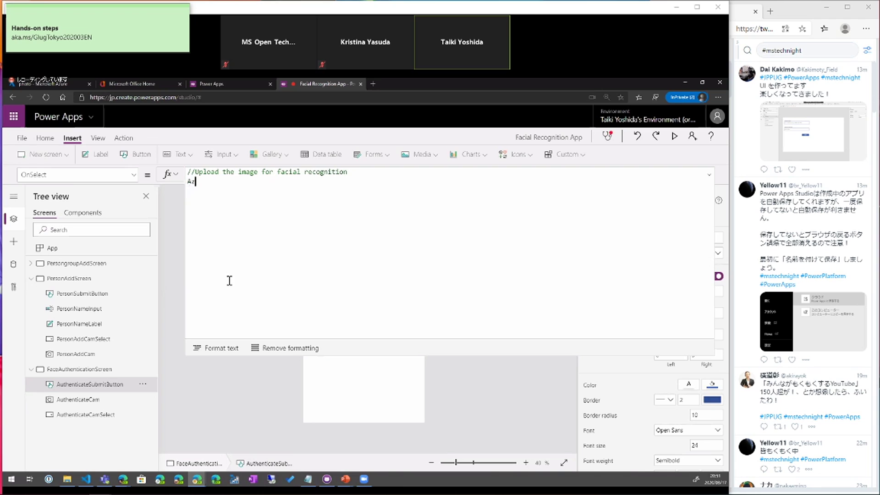
pyautogui.write('ureBl')
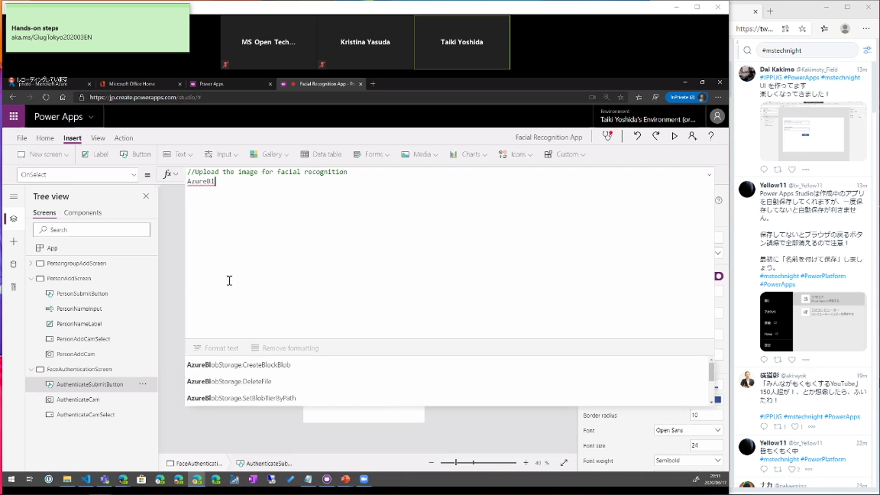
pyautogui.press('Tab')
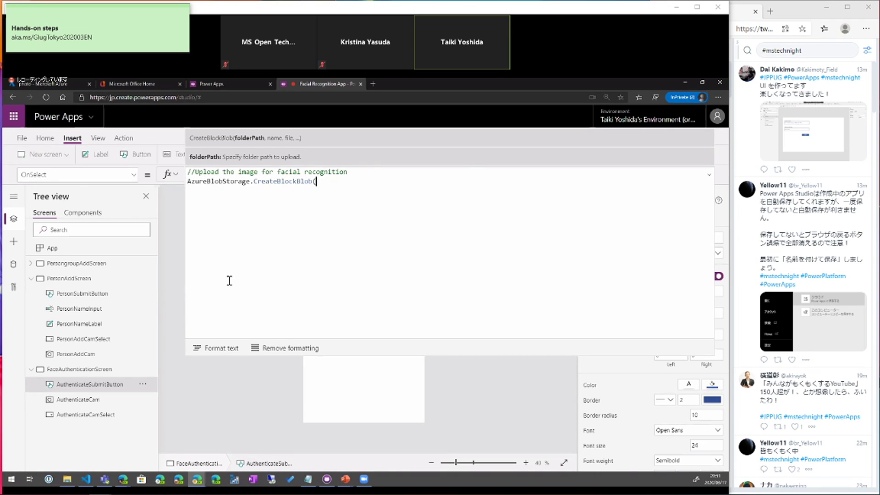
pyautogui.write('"')
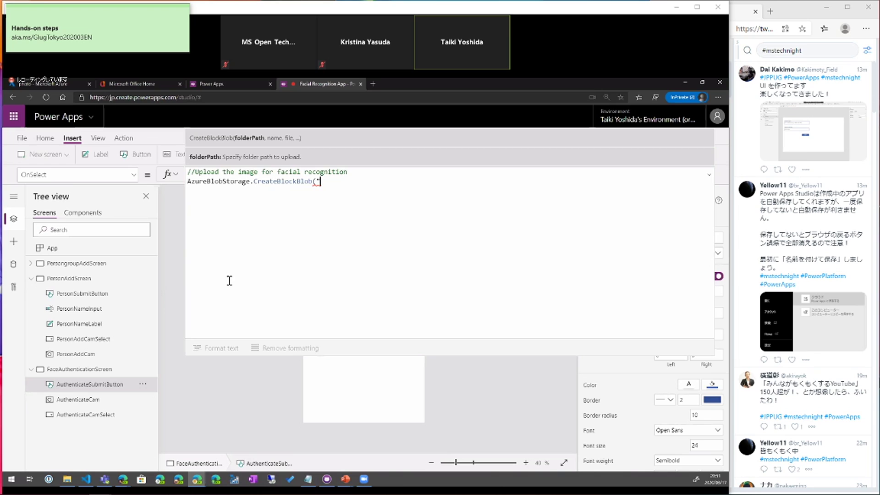
pyautogui.write('photo')
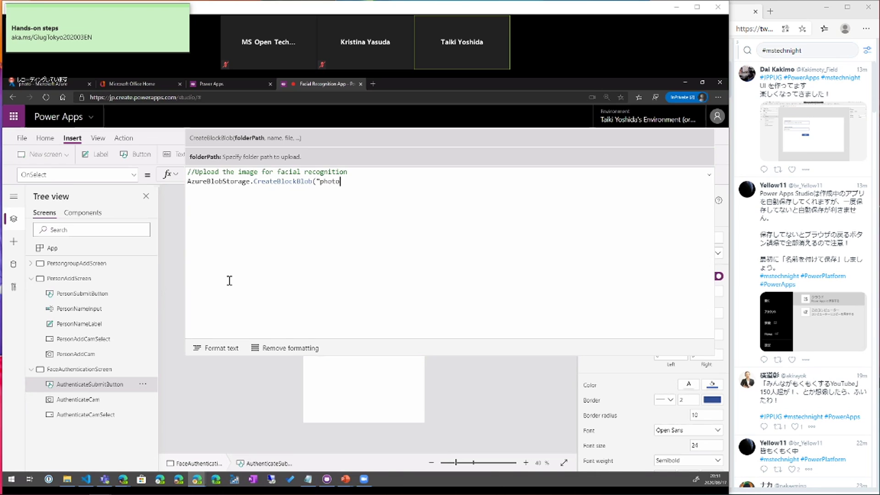
pyautogui.write('",')
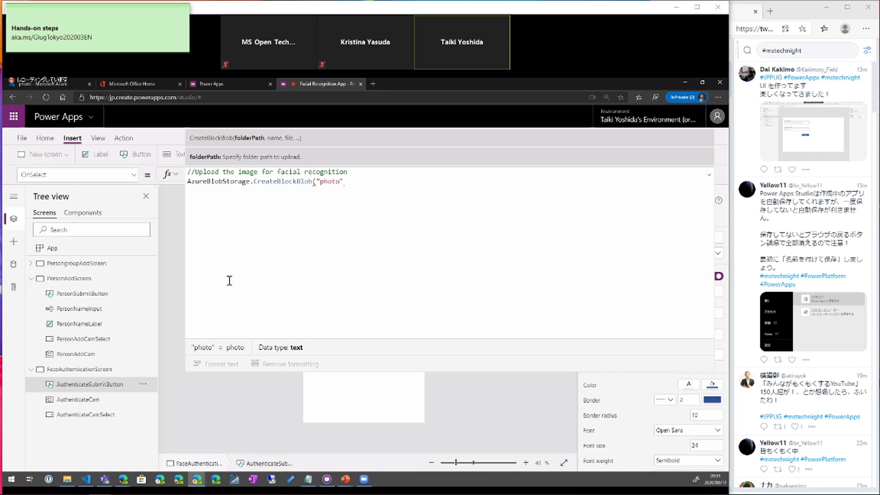
# Check the photo container in Azure, then pass "authenticate.jpg" and AuthenticateCam.Stream to CreateBlockBlob.
pyautogui.click(60, 82)
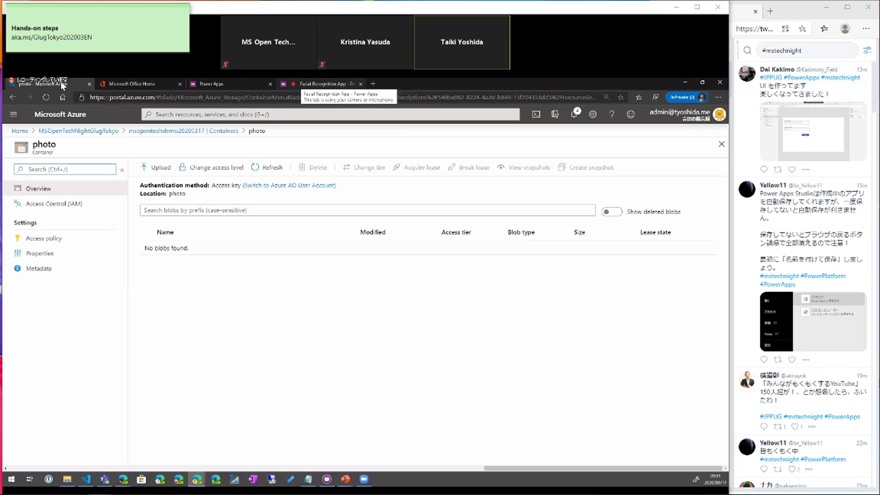
pyautogui.click(321, 83)
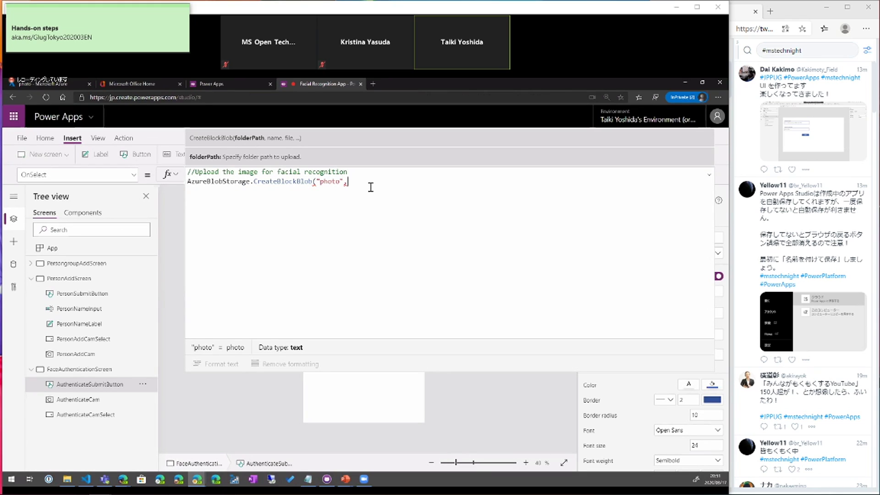
pyautogui.write('uth')
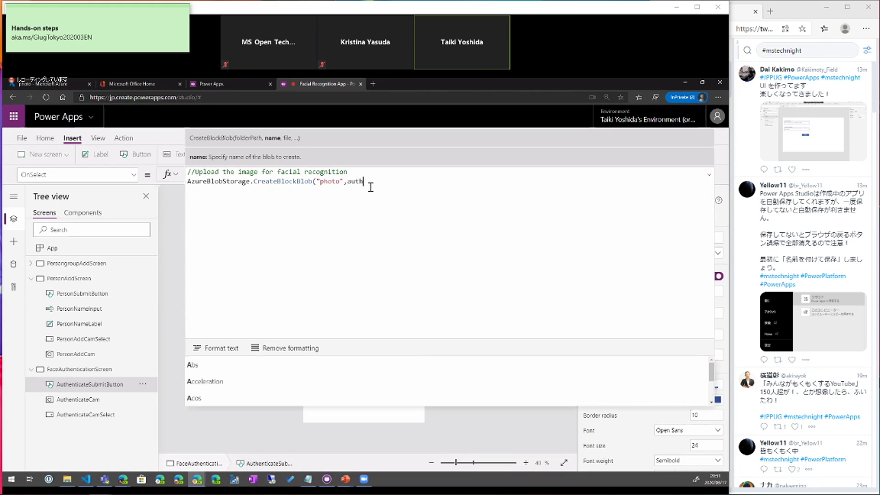
pyautogui.write('enticate.jpg')
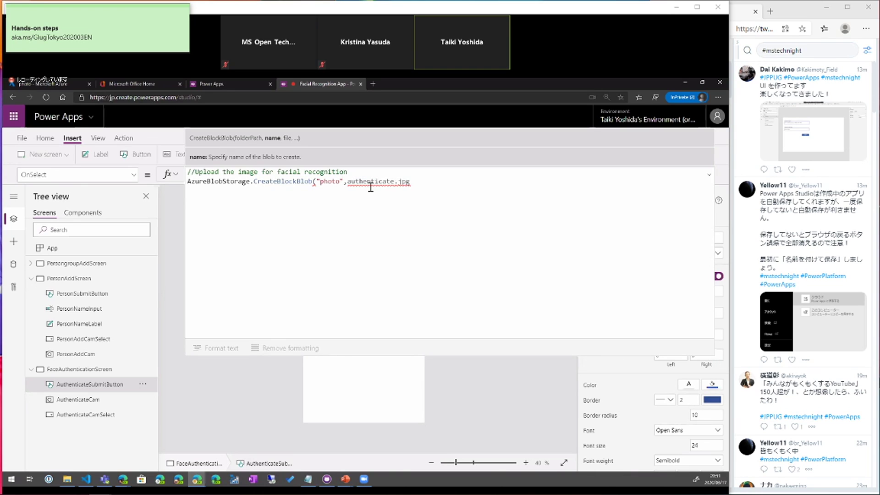
pyautogui.write('"')
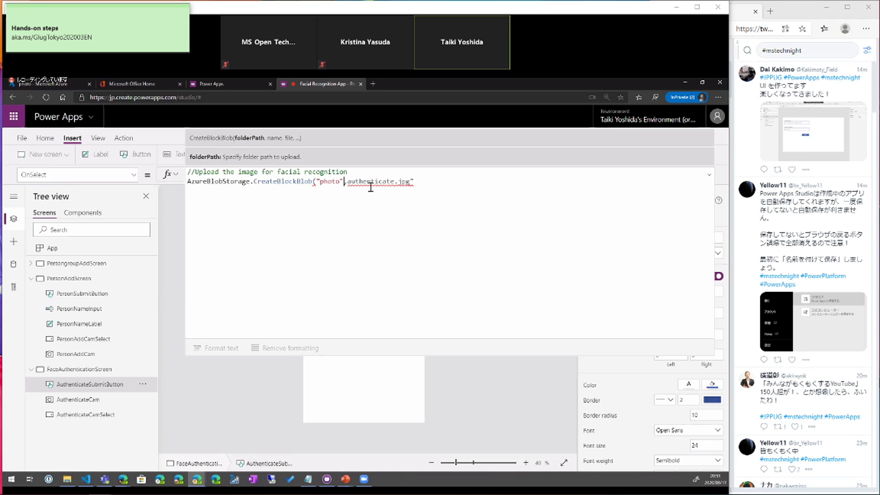
pyautogui.write('",Authe')
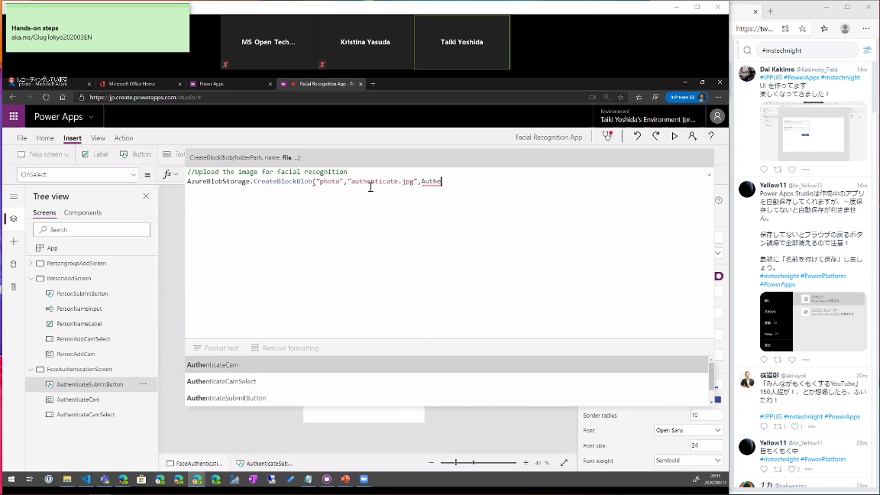
pyautogui.press('Tab')
pyautogui.write('.')
pyautogui.press('Down')
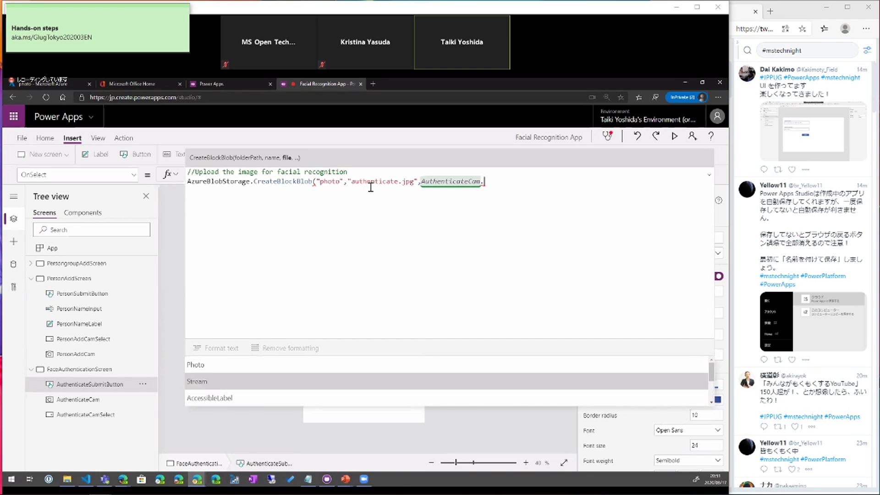
pyautogui.press('Tab')
pyautogui.write(');')
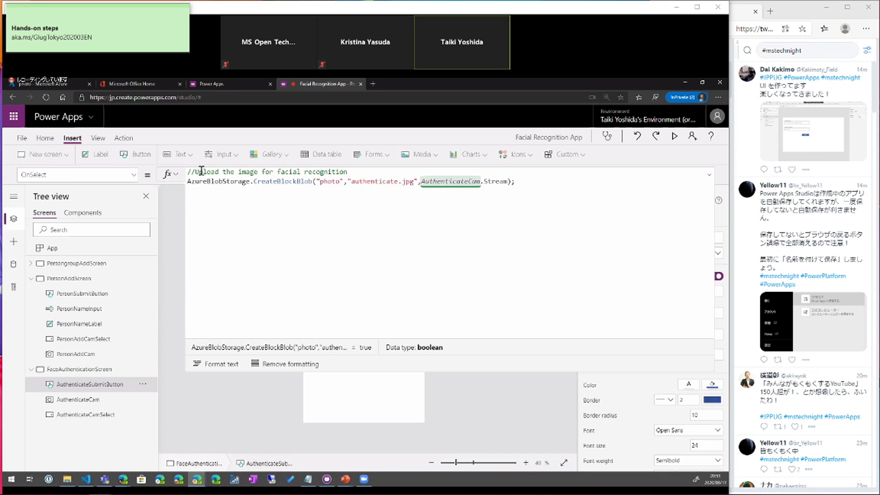
# Review the CreateBlockBlob call's connector, file name and photo folder arguments.
pyautogui.click(313, 183)
pyautogui.click(229, 183)
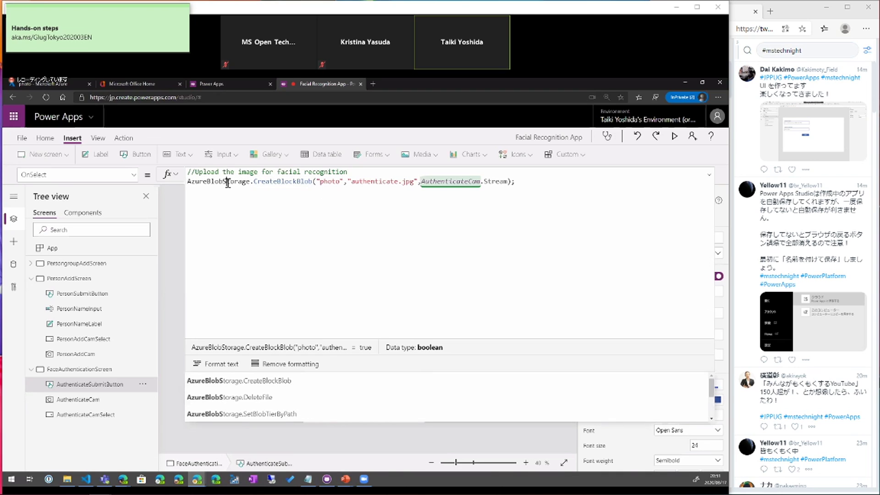
pyautogui.click(329, 183)
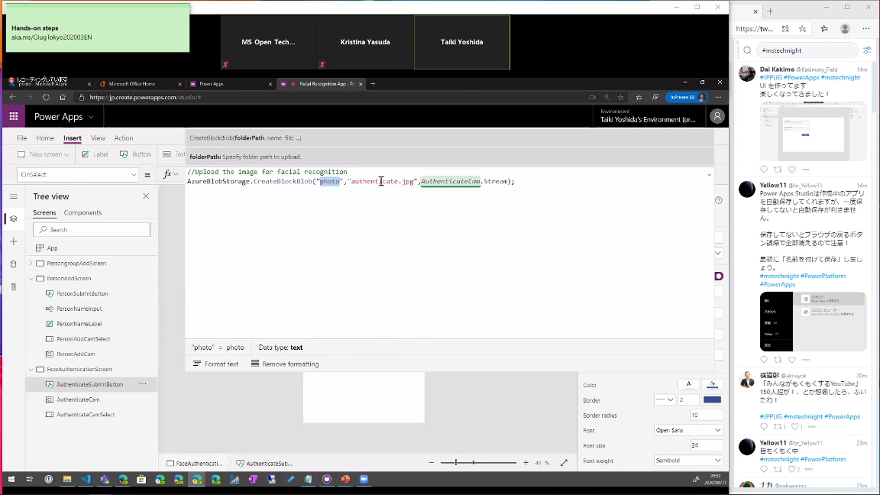
pyautogui.click(321, 183)
pyautogui.click(288, 212)
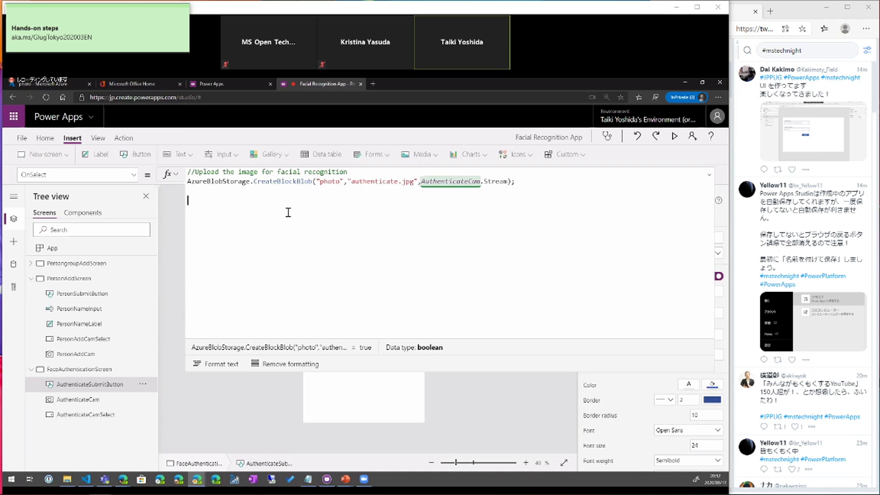
# Add a 'Generate the URL for facial recognition image' comment and Set(authenticateimageuri, AzureBlobStorage.CreateShareLinkByPath("photo/authenticate.jpg")).
pyautogui.write('//Generate the URL for facial reco')
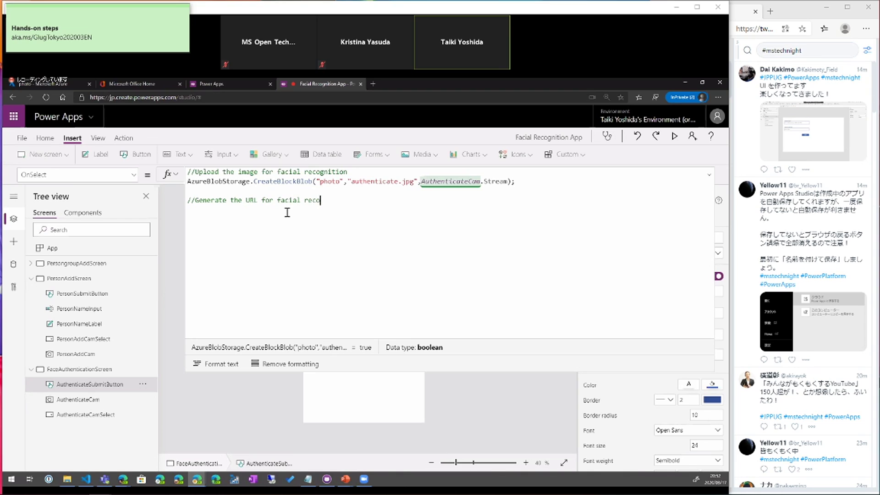
pyautogui.write('gnt')
pyautogui.press('BackSpace')
pyautogui.press('BackSpace')
pyautogui.write('nition iamgeageSet(aut')
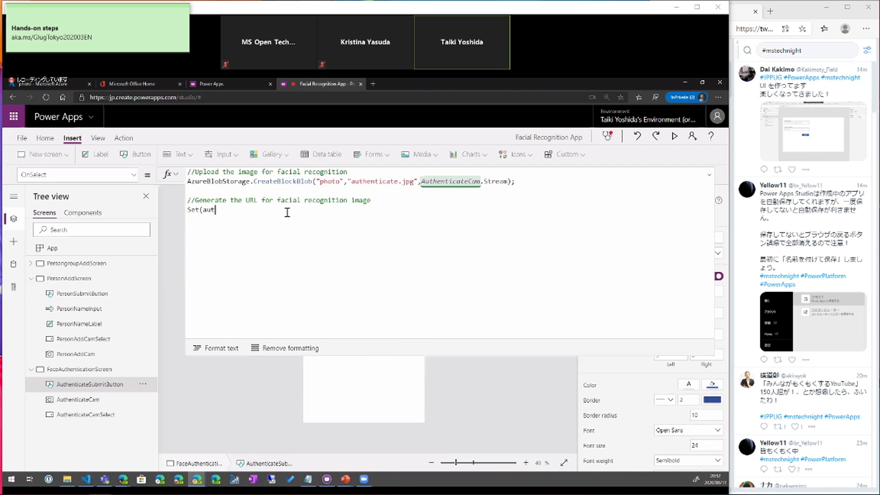
pyautogui.write('henticateimageuri,Azure')
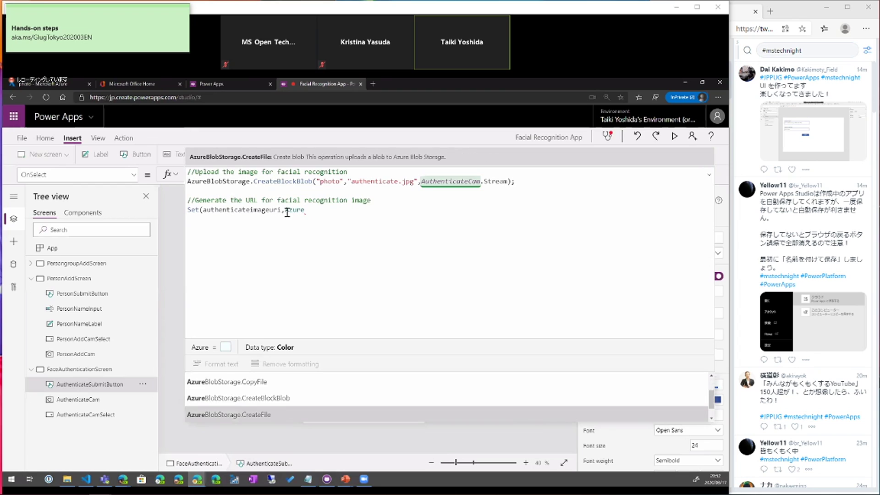
pyautogui.press('Down')
pyautogui.press('Down')
pyautogui.press('Down')
pyautogui.press('Down')
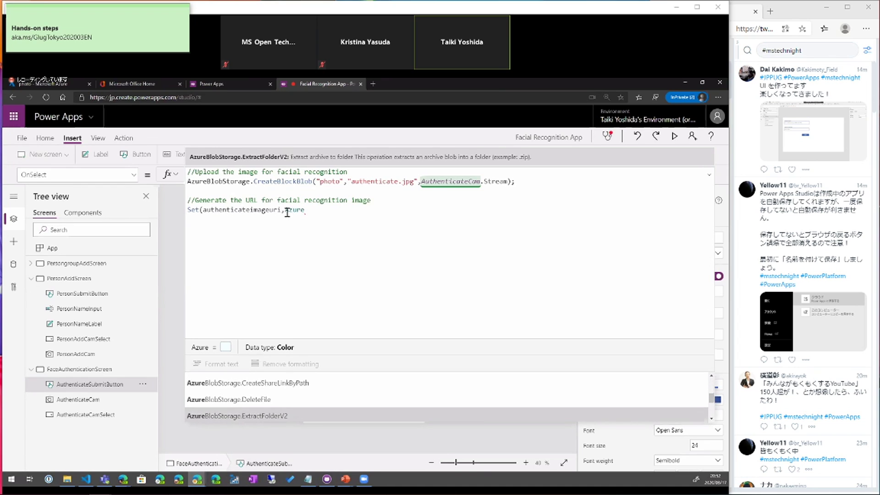
pyautogui.press('Up')
pyautogui.press('Up')
pyautogui.press('Tab')
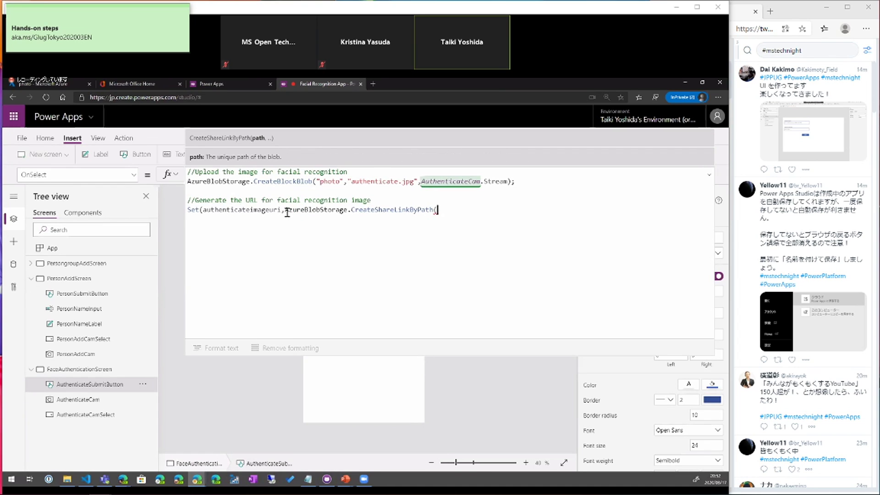
pyautogui.write('"photo')
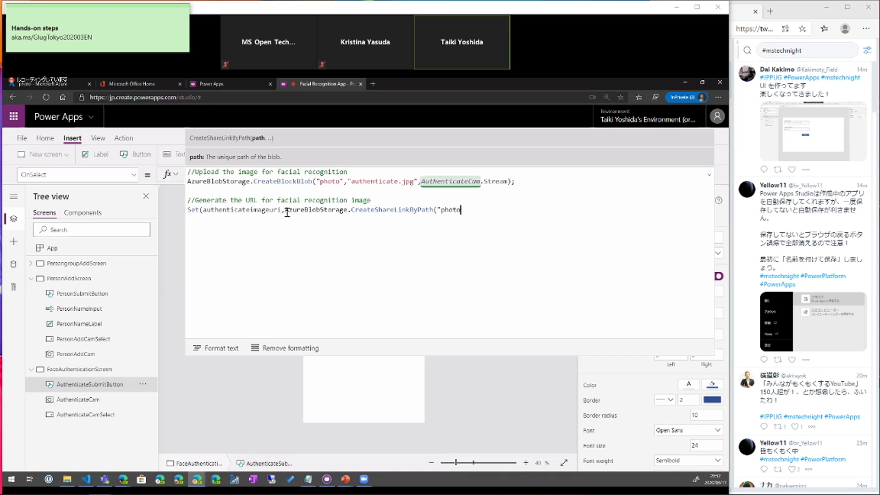
pyautogui.write('/authenticate.jpg"));')
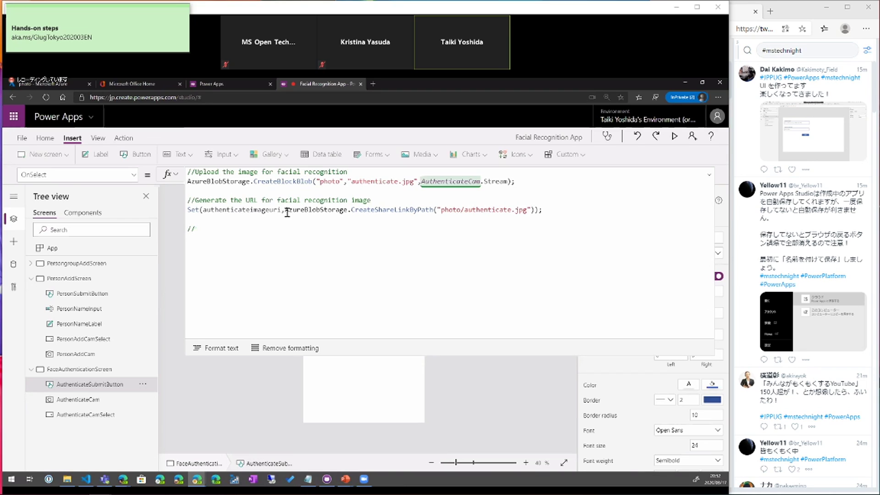
# Add a 'Retrieve image' comment and Set(FaceIDdata, FaceAPI.Detect(authenticateimageuri.WebUrl.
pyautogui.write('etrieve')
pyautogui.write(' image ')
pyautogui.write('Set(')
pyautogui.write('FaceIDdata,')
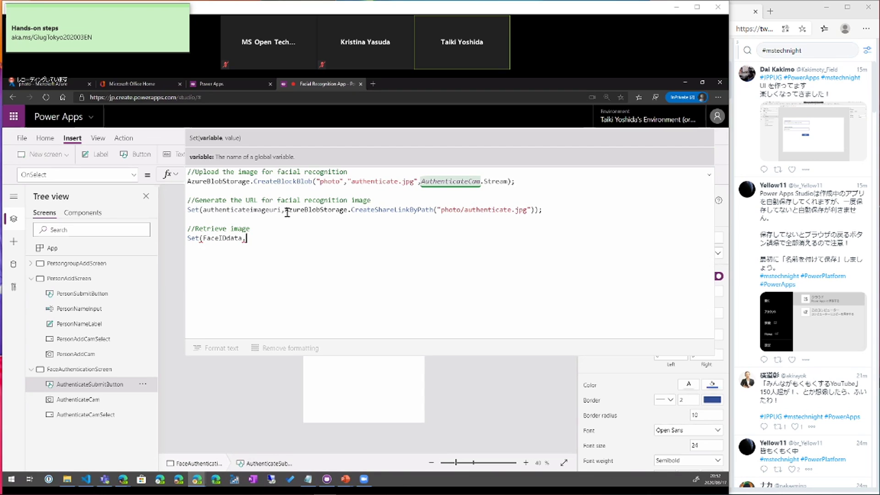
pyautogui.write('FaceAPI.Detect(')
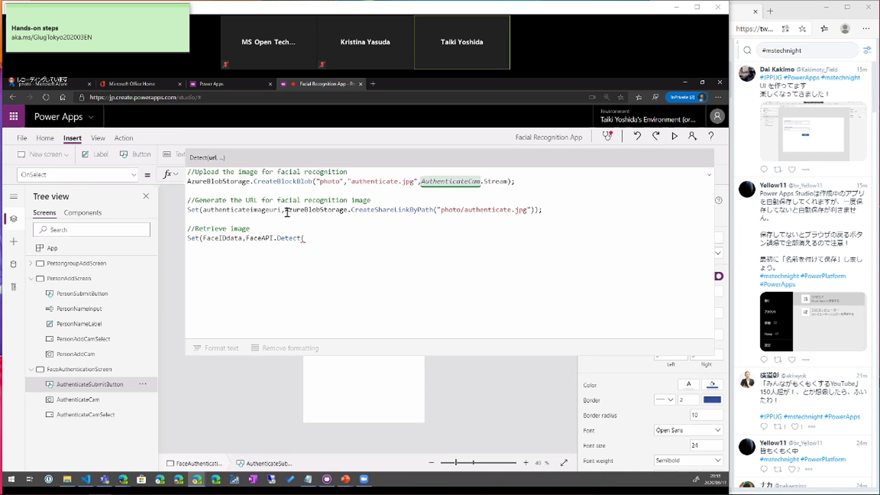
pyautogui.write('authe')
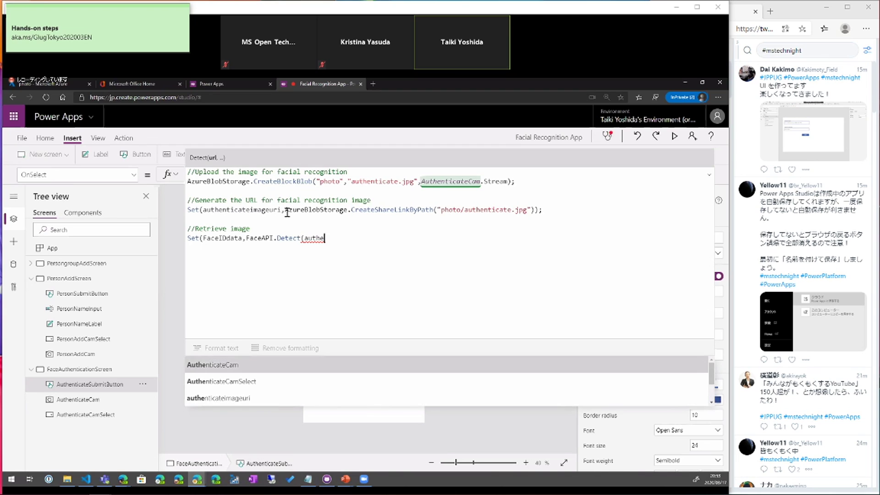
pyautogui.press('Down')
pyautogui.press('Down')
pyautogui.press('Tab')
pyautogui.write('.')
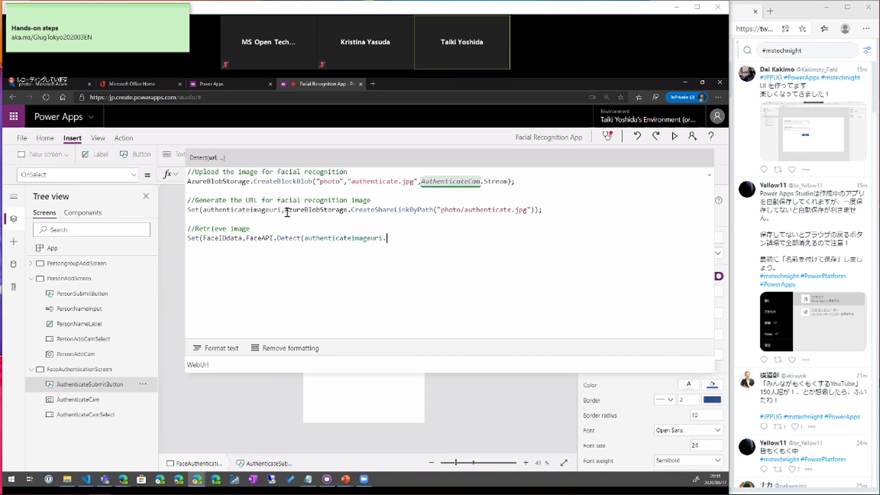
pyautogui.press('Tab')
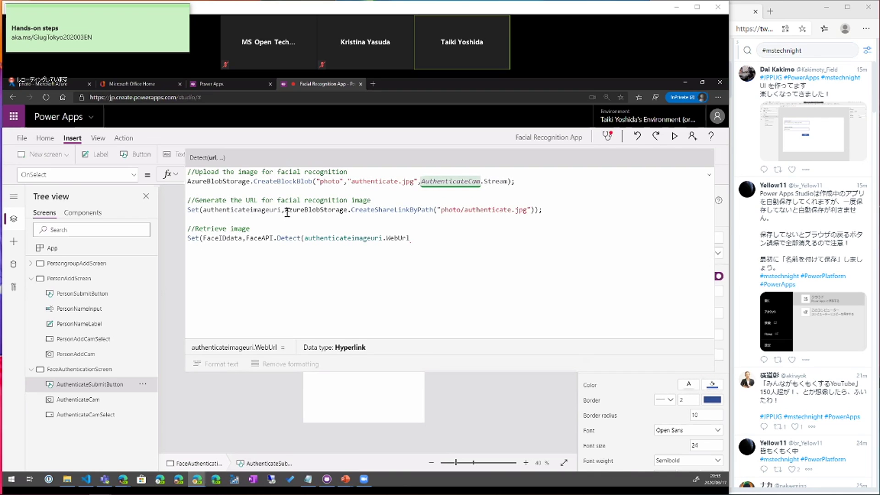
# Review the share-link line, then finish the Detect call with {returnFaceId:"true"}.
pyautogui.click(279, 211)
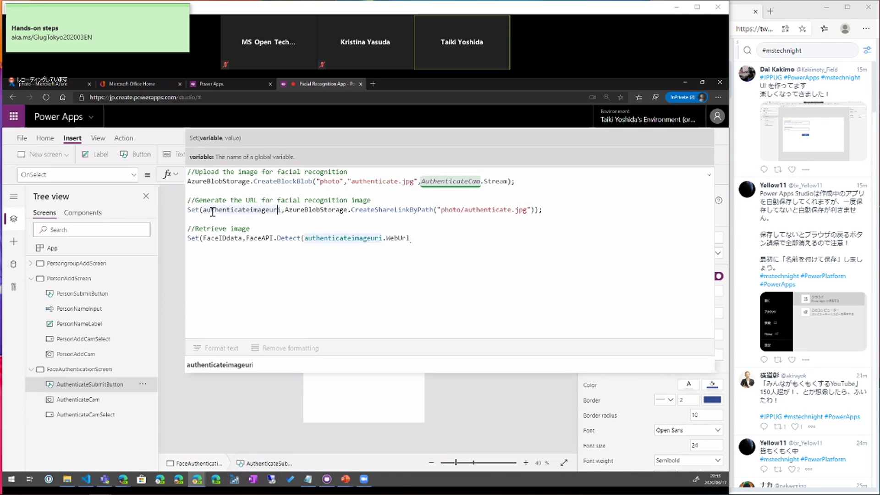
pyautogui.click(224, 180)
pyautogui.moveTo(188, 210)
pyautogui.mouseDown()
pyautogui.moveTo(538, 203)
pyautogui.moveTo(568, 221)
pyautogui.mouseUp()
pyautogui.click(350, 232)
pyautogui.click(314, 237)
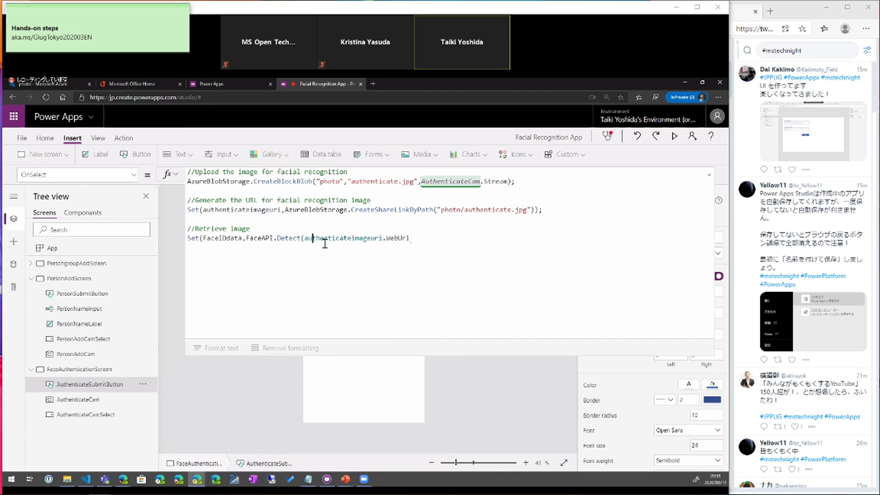
pyautogui.click(247, 239)
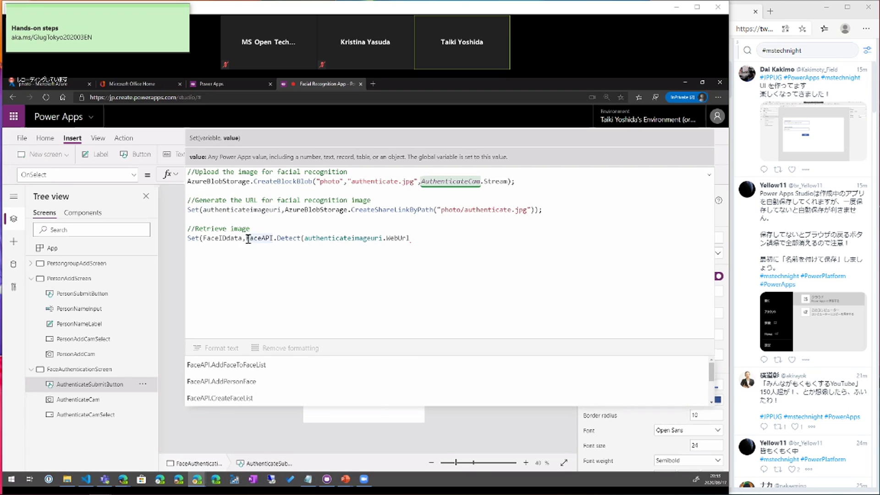
pyautogui.click(416, 239)
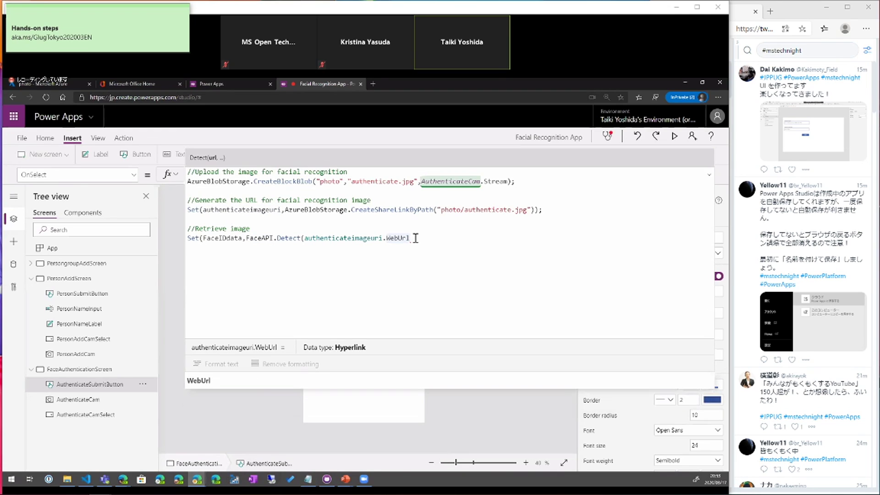
pyautogui.write(',')
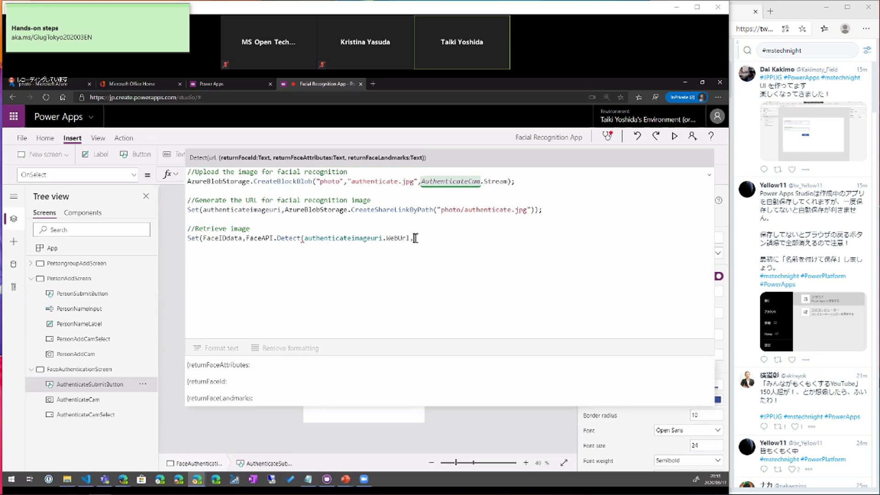
pyautogui.write('{returnFaceId')
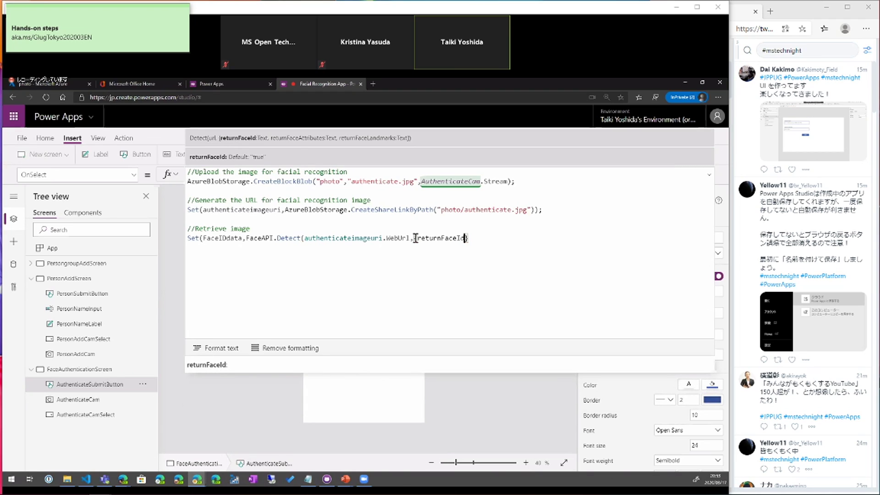
pyautogui.write(':"true"}')
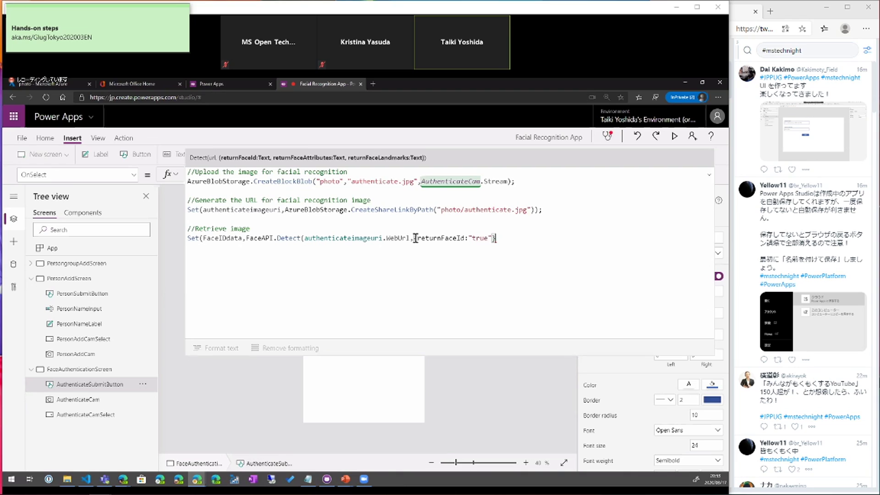
pyautogui.write('))')
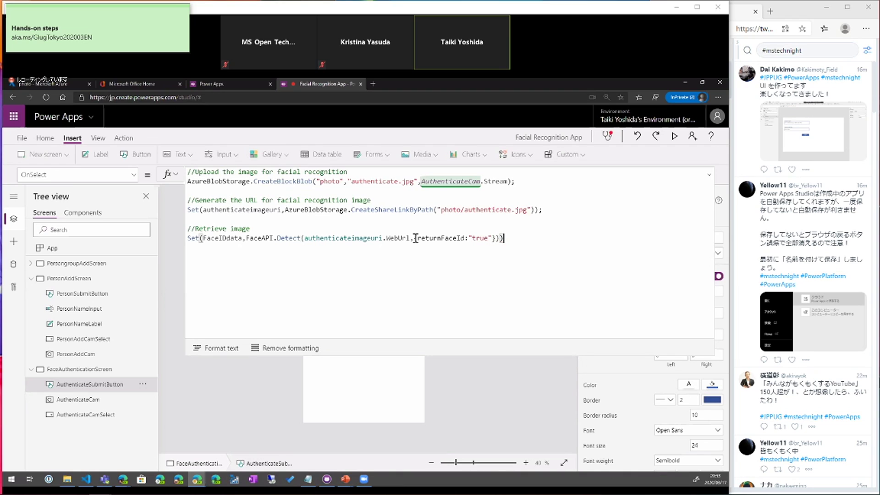
pyautogui.write(';')
pyautogui.press('Return')
# Add an 'Obtain recognized results' comment and begin Set(faceVerify, FaceAPI.Verify(.
pyautogui.write('//Obtain recognized')
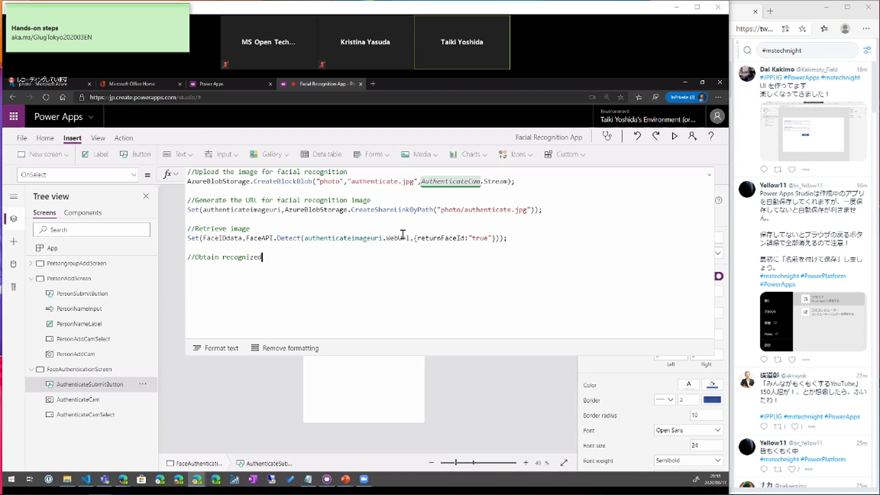
pyautogui.write(' results')
pyautogui.press('Return')
pyautogui.write('Set')
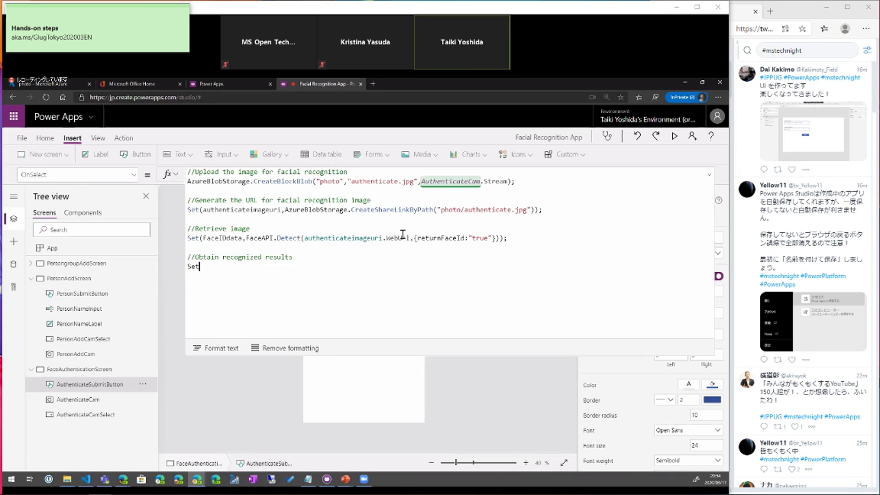
pyautogui.write('(face')
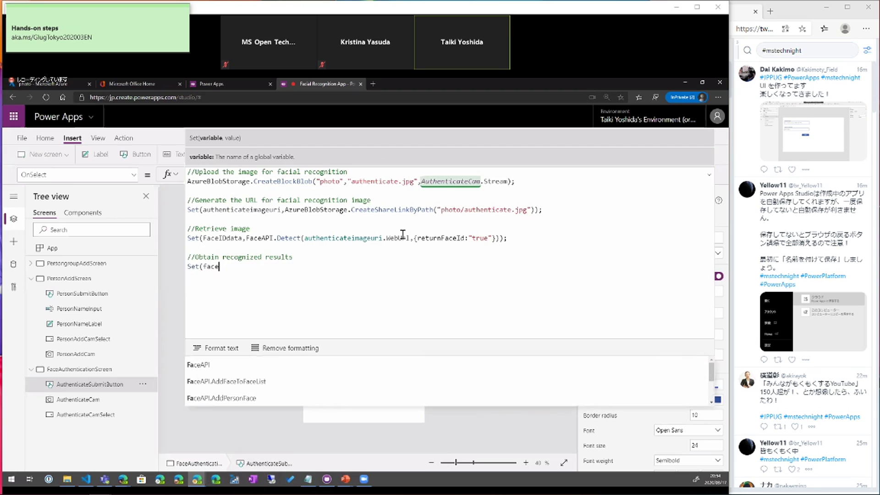
pyautogui.write('Verify,')
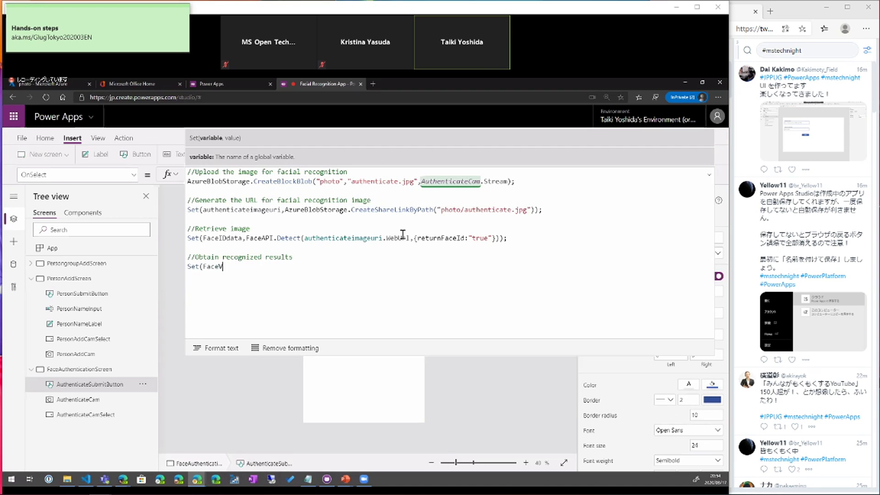
pyautogui.press('Left')
pyautogui.press('Left')
pyautogui.press('Left')
pyautogui.press('Left')
pyautogui.press('Right')
pyautogui.press('Right')
pyautogui.press('Right')
pyautogui.press('Right')
pyautogui.write('Face')
pyautogui.write('AP')
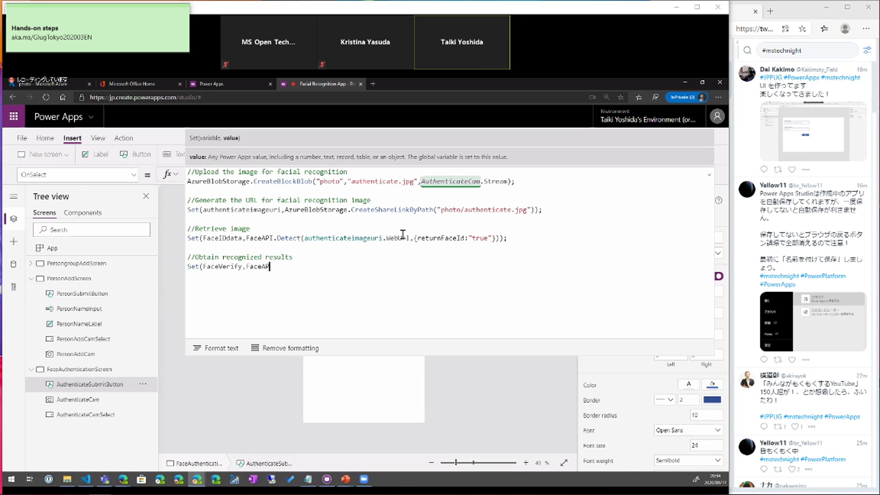
pyautogui.write('I.Verify(')
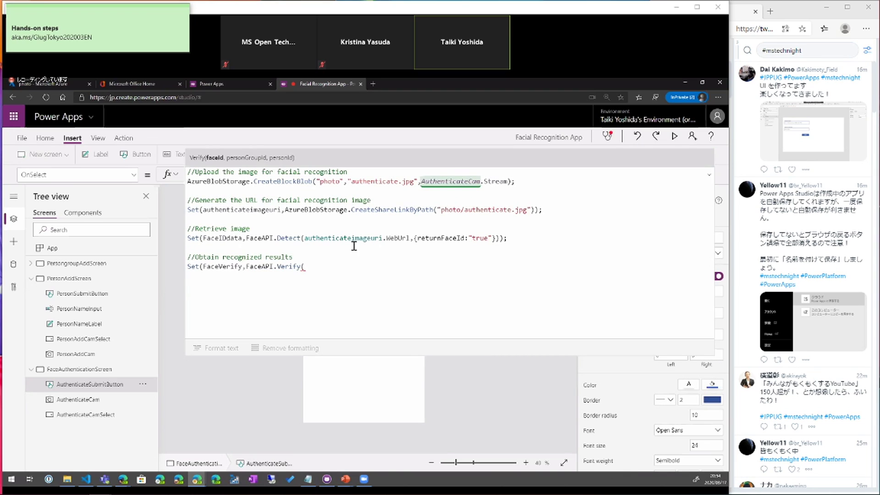
pyautogui.moveTo(510, 241); pyautogui.dragTo(291, 238)
pyautogui.click(325, 273)
# Pass First(FaceIDdata).faceId as the first Verify argument.
pyautogui.write('First(')
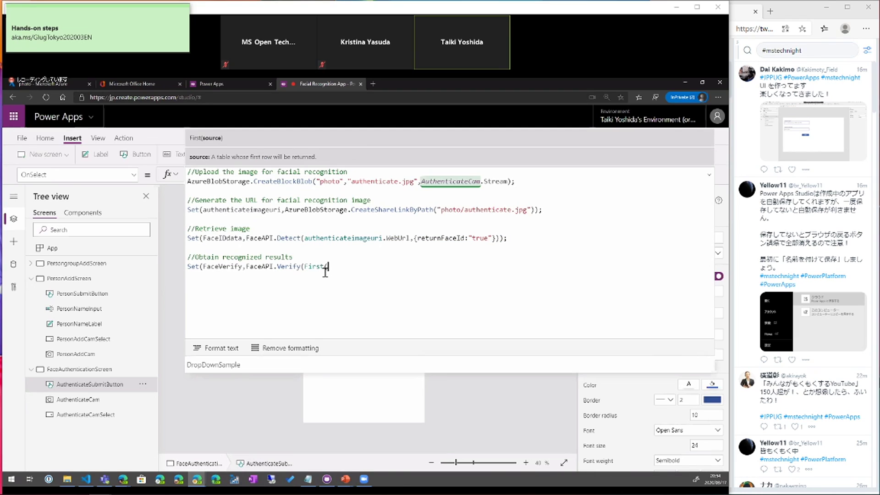
pyautogui.write('Face')
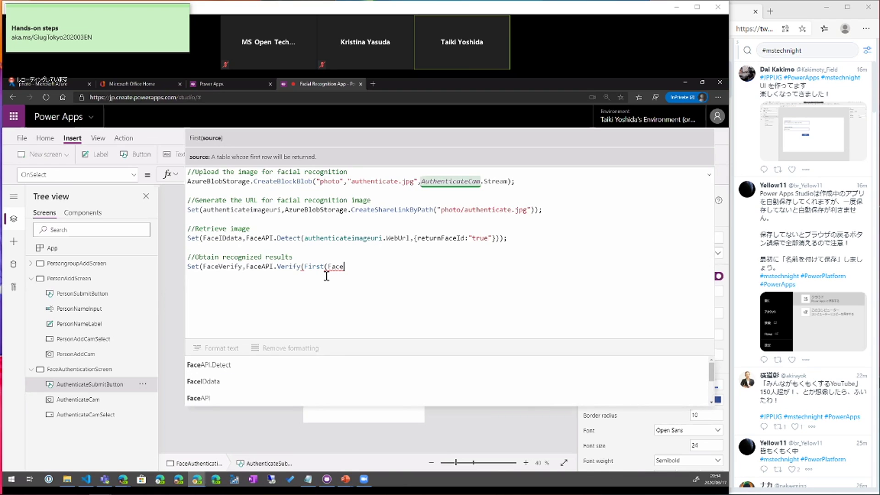
pyautogui.write('Id')
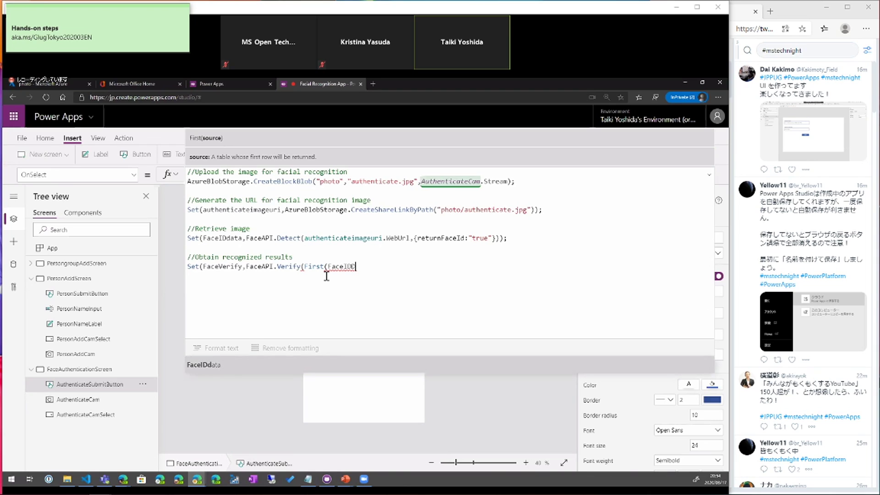
pyautogui.press('Tab')
pyautogui.write('),')
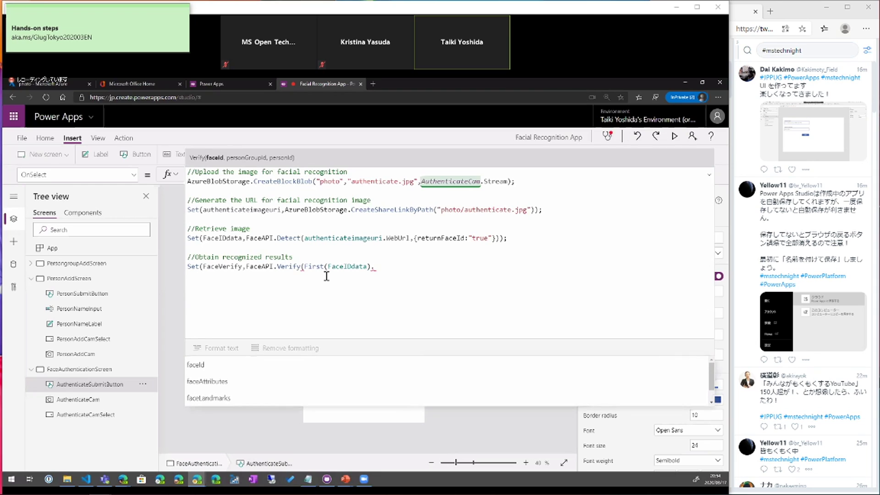
pyautogui.press('BackSpace')
pyautogui.write('.faceId')
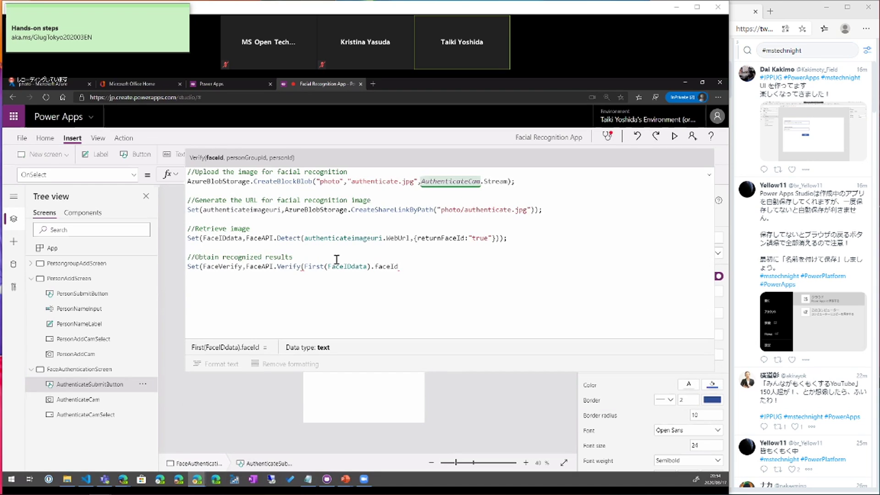
pyautogui.moveTo(305, 267); pyautogui.dragTo(377, 266)
pyautogui.doubleClick(313, 266)
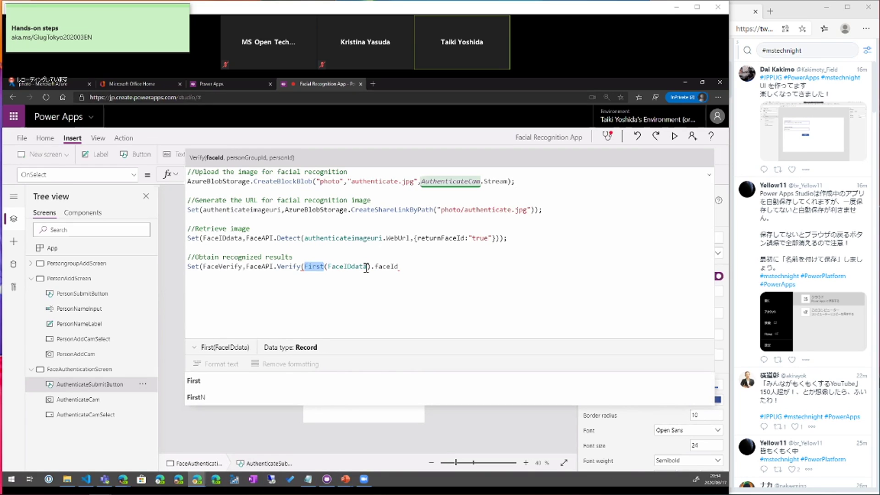
pyautogui.click(405, 266)
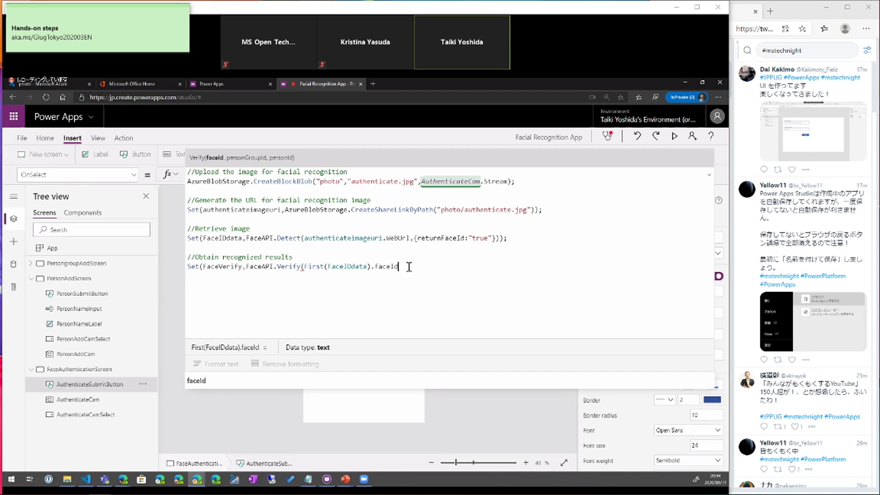
# Add PersonGroupIDInput.Text and PersonID.personId as the remaining Verify arguments and close the call.
pyautogui.write(',Pe')
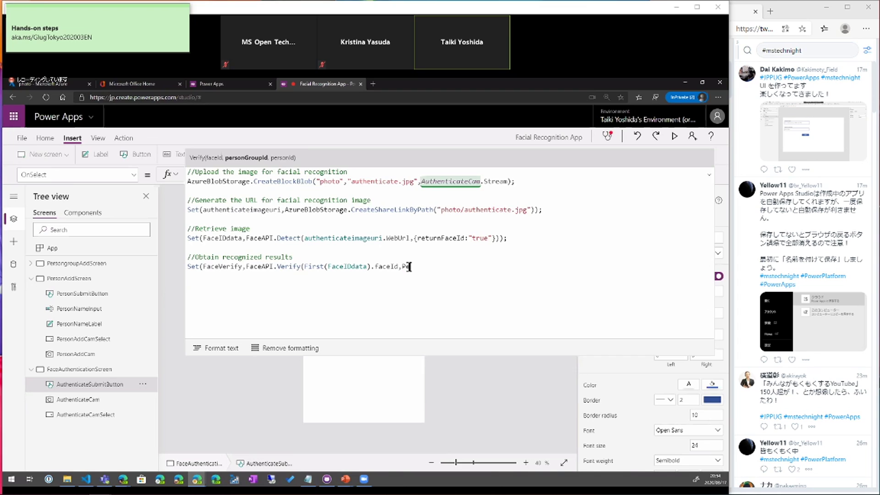
pyautogui.write('rsonGroup')
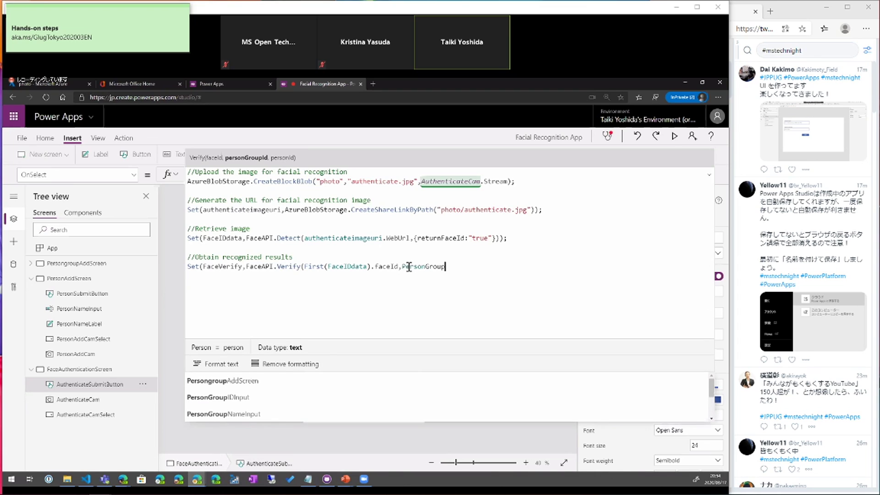
pyautogui.write('ID')
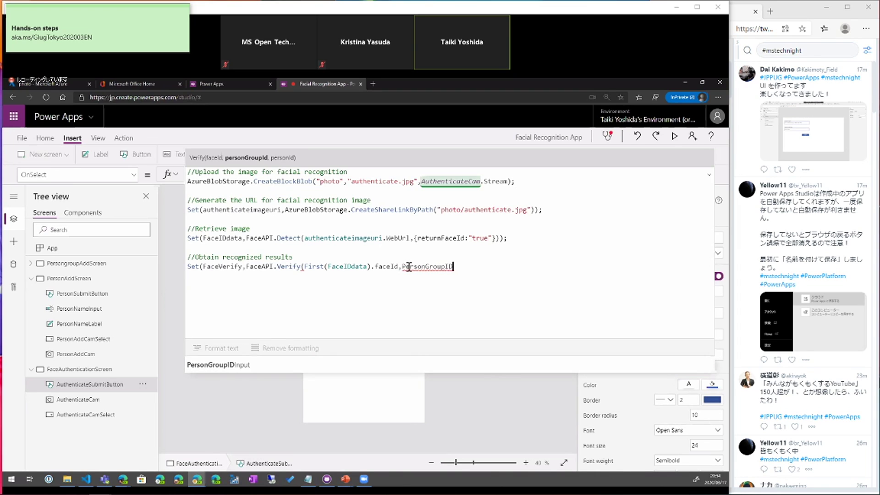
pyautogui.press('Tab')
pyautogui.write('.')
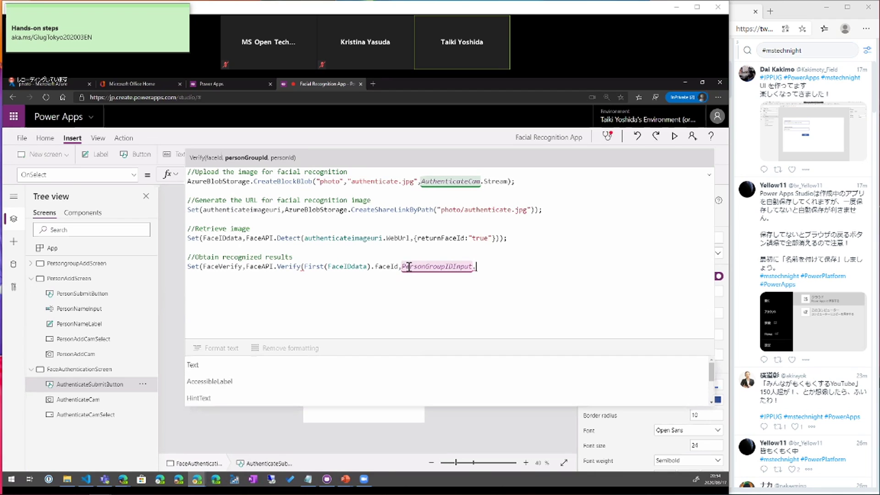
pyautogui.press('Tab')
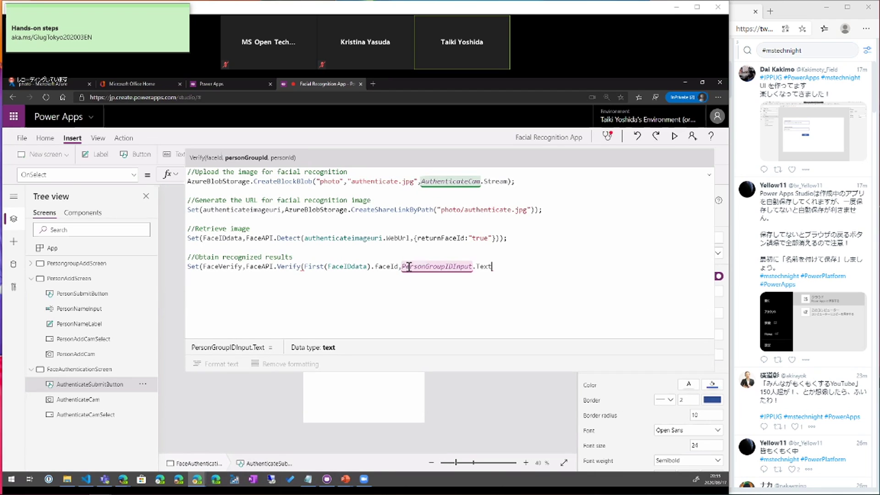
pyautogui.write(',Person')
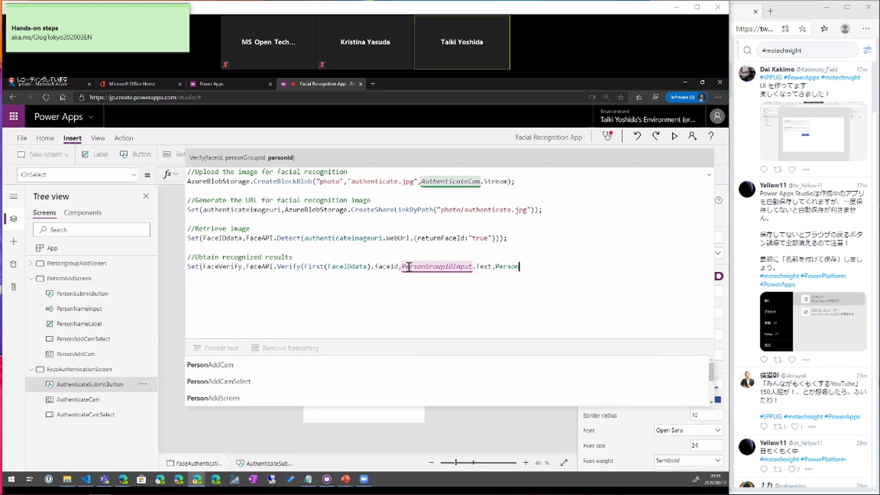
pyautogui.write('ID.personID')
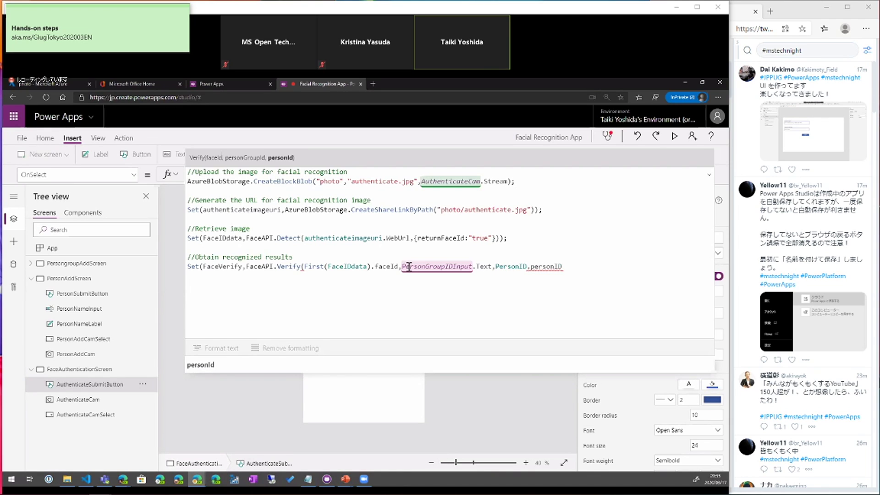
pyautogui.press('Tab')
pyautogui.write('))')
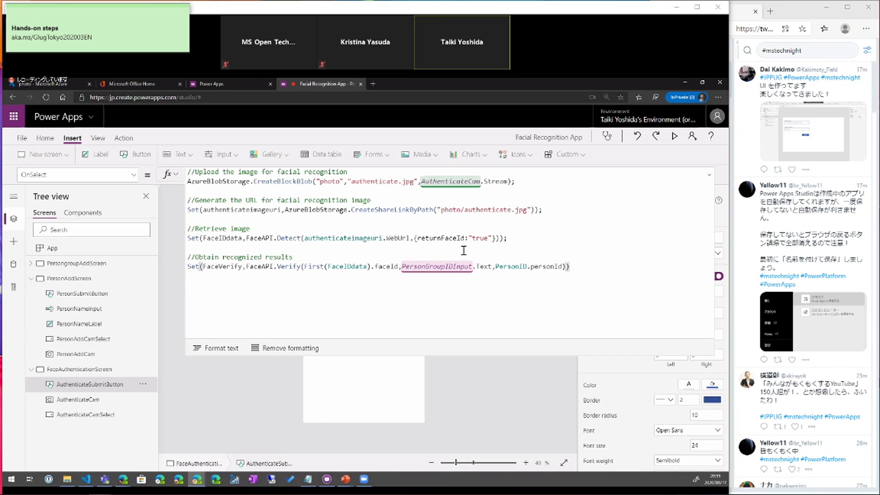
pyautogui.click(329, 252)
pyautogui.click(591, 271)
# Add the comment '//Store result to a temporary table' and begin Collect( beneath it.
pyautogui.hotkey('shift', 'Return')
pyautogui.hotkey('shift', 'Return')
pyautogui.write('//')
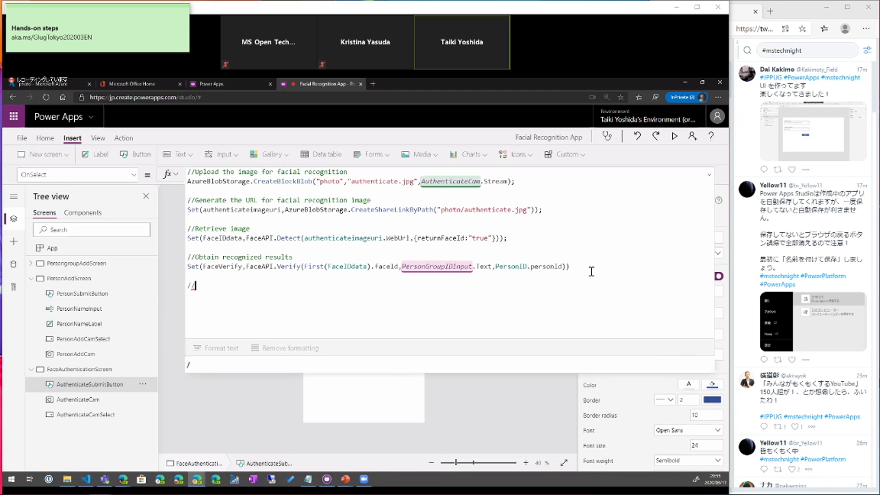
pyautogui.write('Store ')
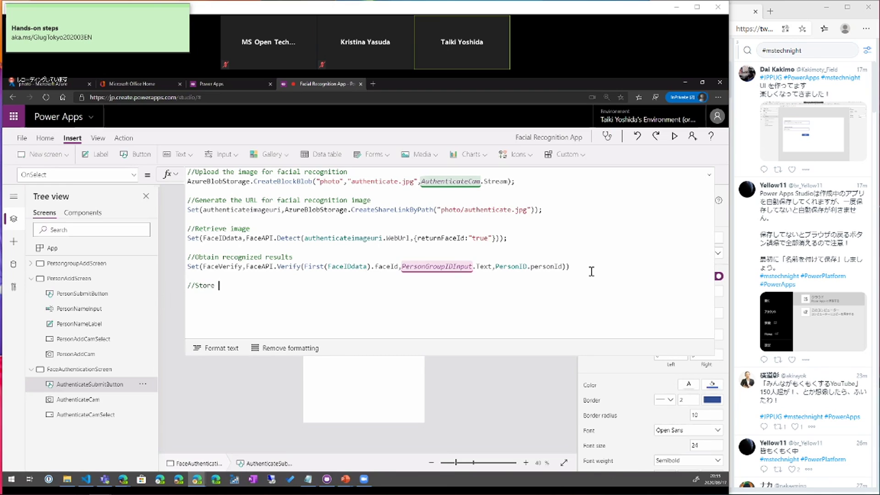
pyautogui.write('result to a temporary table')
pyautogui.press('Return')
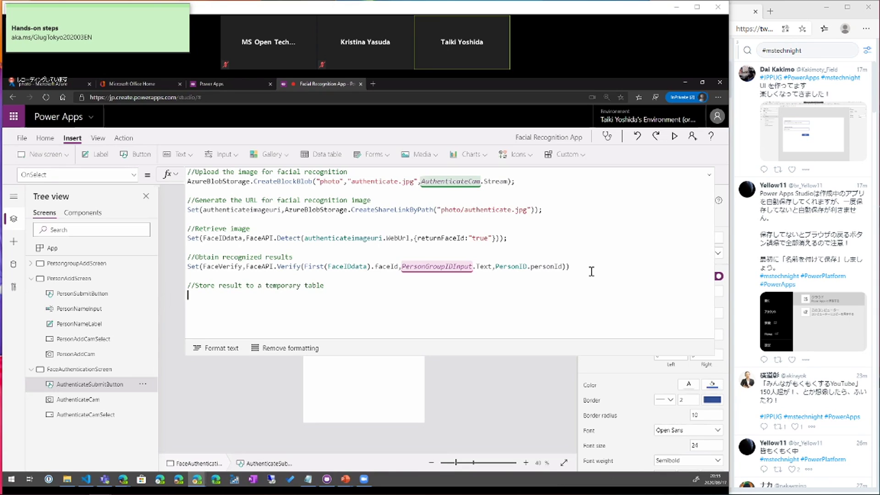
pyautogui.write('Collect(')
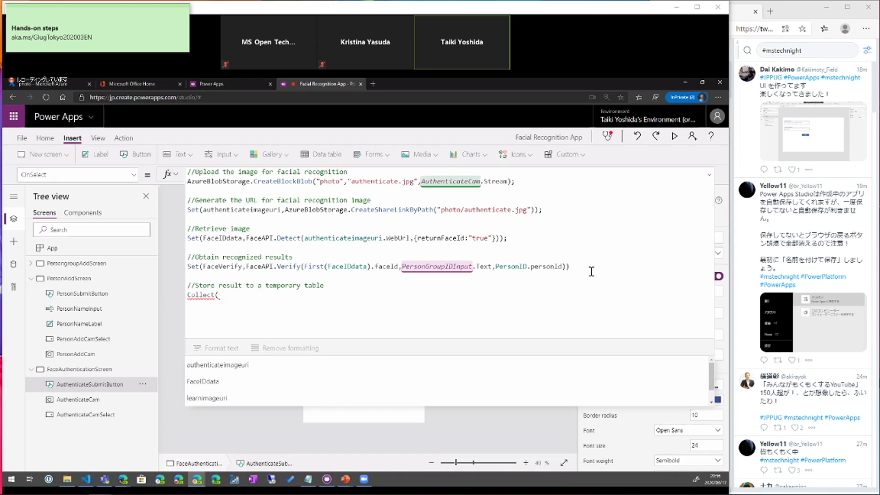
# Collect into AuthenticateLog with DateTime Now() and AuthResults If(FaceVerify.isIdentical, "Face Verified", "Unknown Face").
pyautogui.write('Aut')
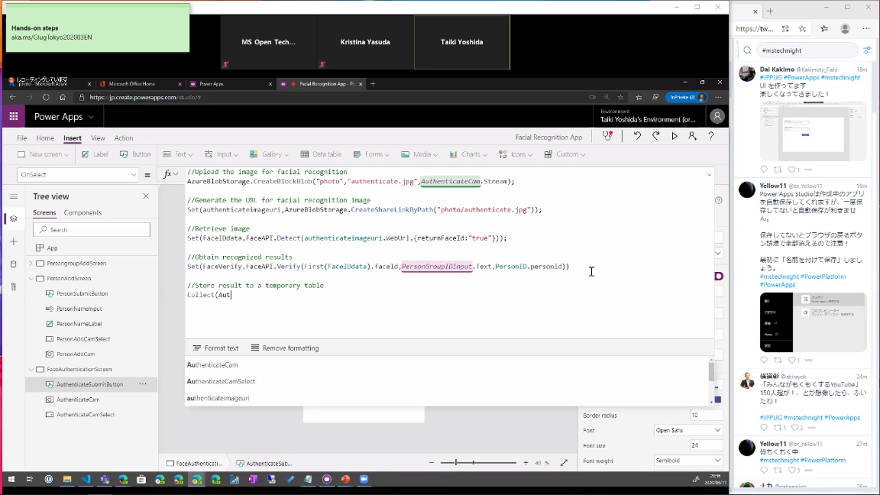
pyautogui.write('hen')
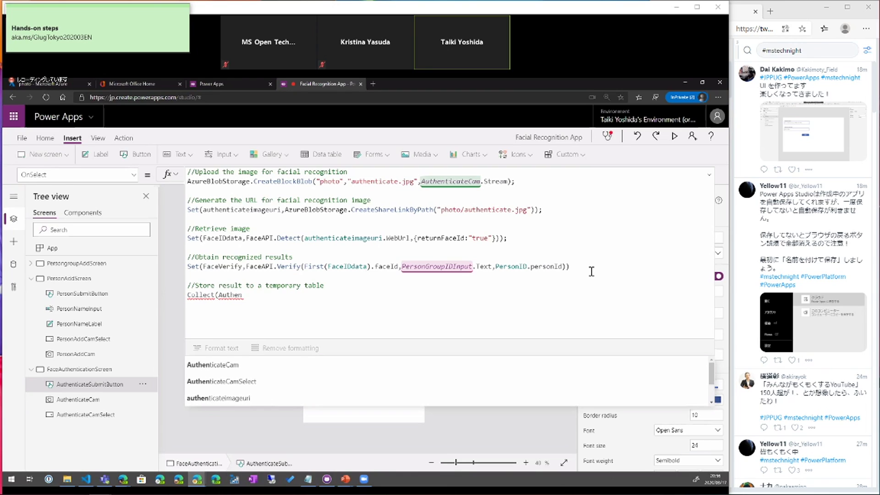
pyautogui.write('ti')
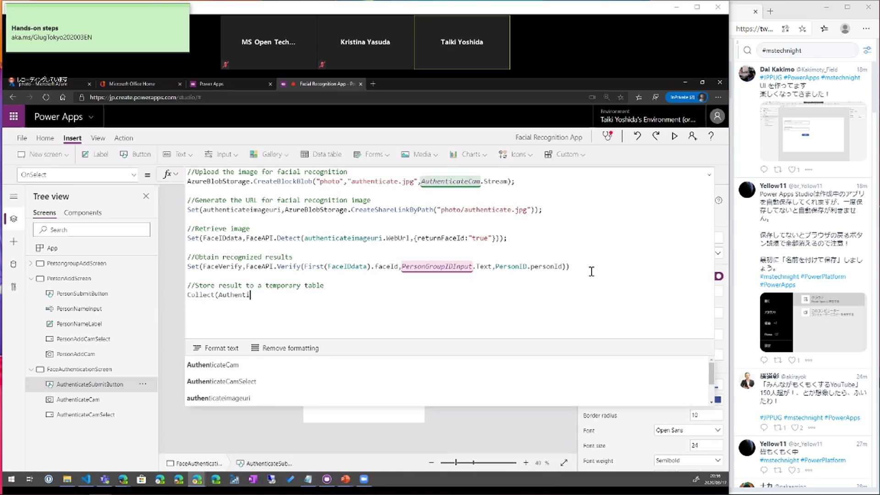
pyautogui.write('cateLog,')
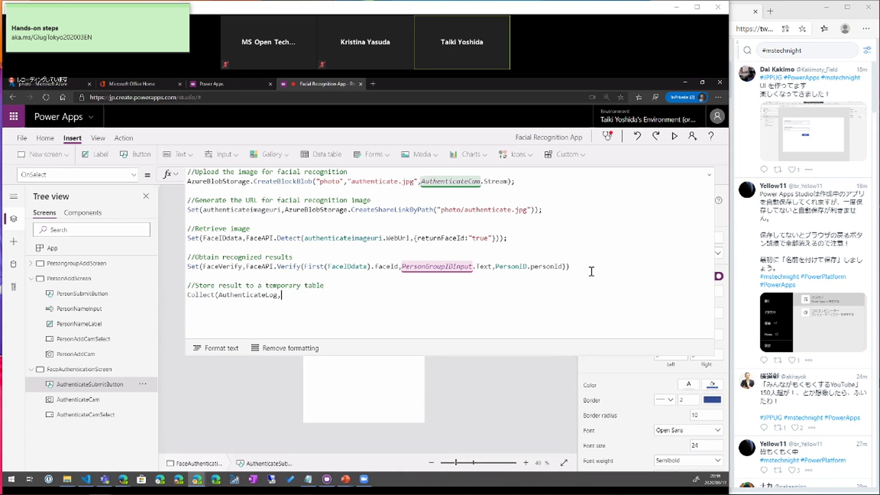
pyautogui.write('{DateTime:Now(),AuthR')
pyautogui.write('esults:(')
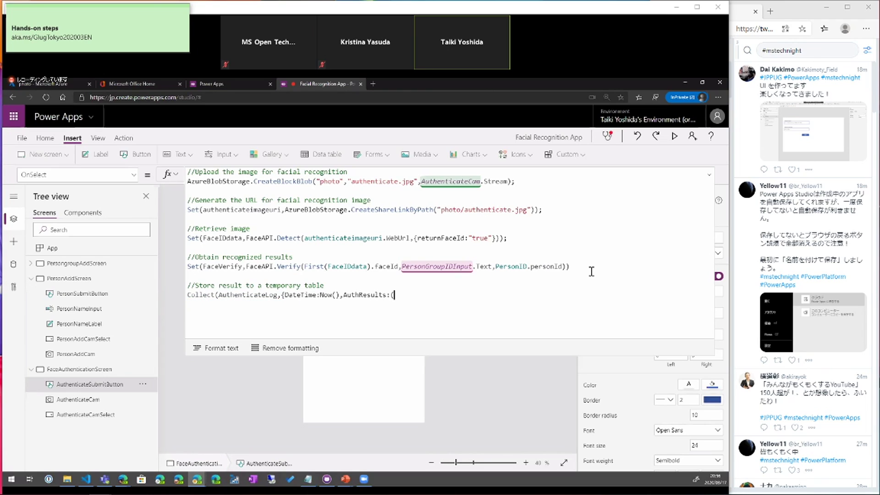
pyautogui.press('BackSpace')
pyautogui.write('If(')
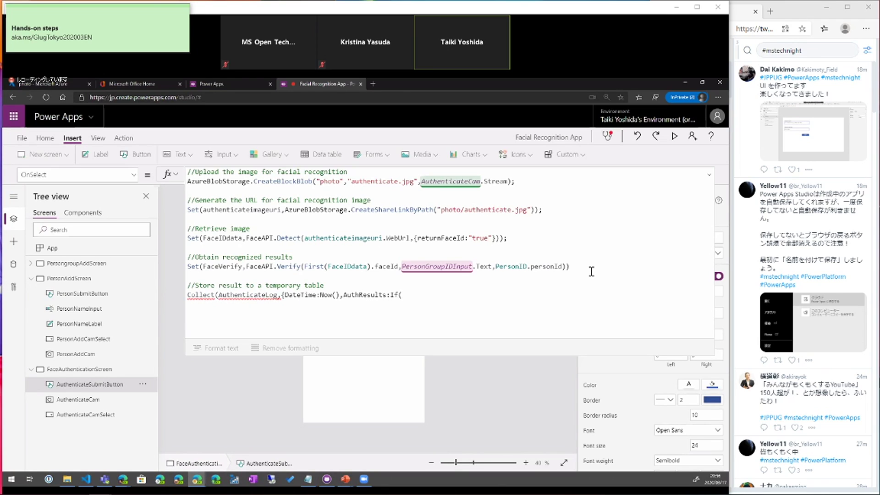
pyautogui.write('FaceVery')
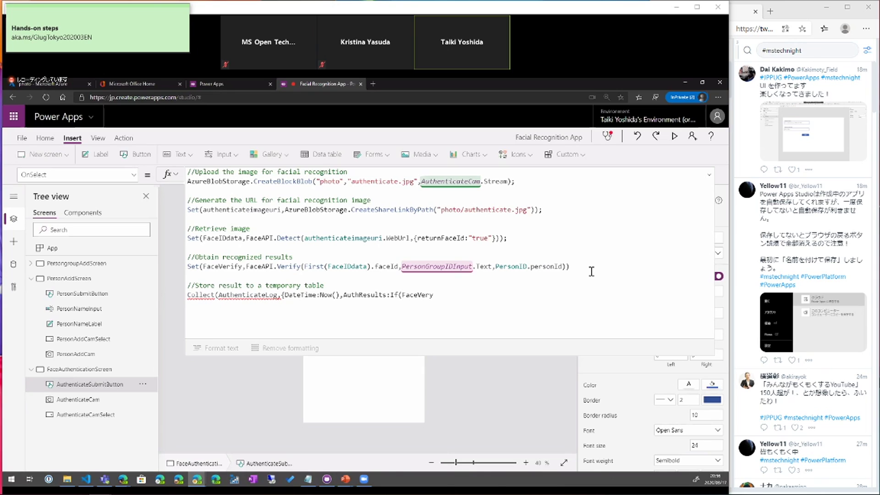
pyautogui.press('BackSpace')
pyautogui.write('ify.isIdentical')
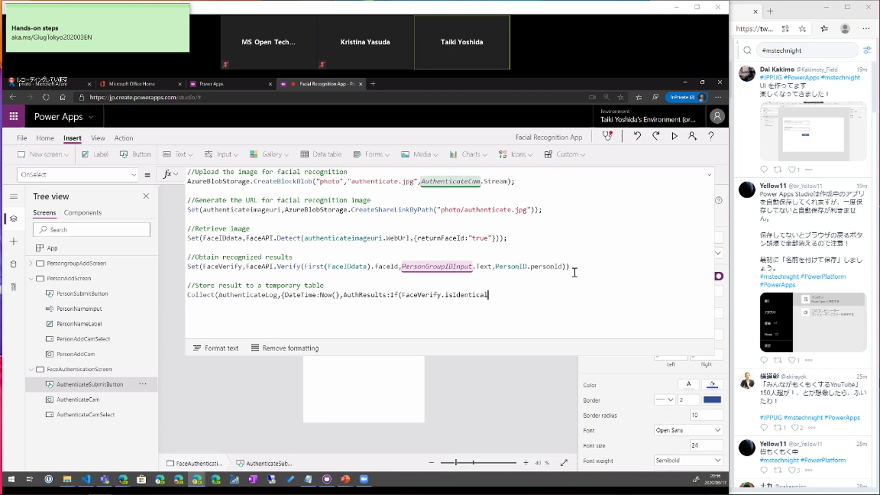
pyautogui.write(',"Face Veri')
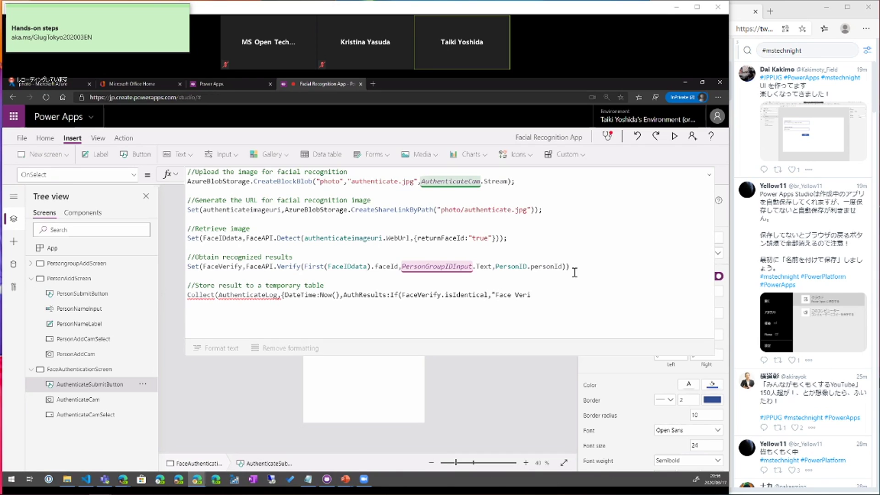
pyautogui.write('fied","Unknown Face")});')
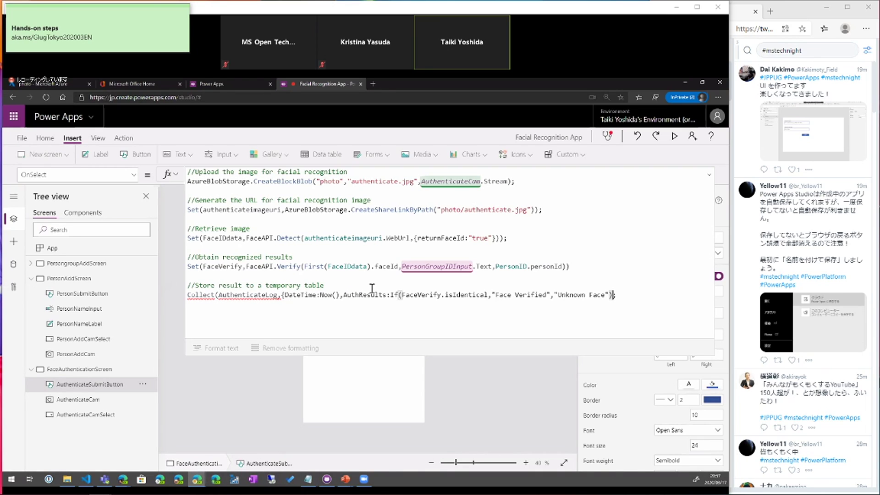
# After AuthResults, add a comma and a new line with MatchRate:FaceVerify.Confidence in the record.
pyautogui.press('Left')
pyautogui.write(',')
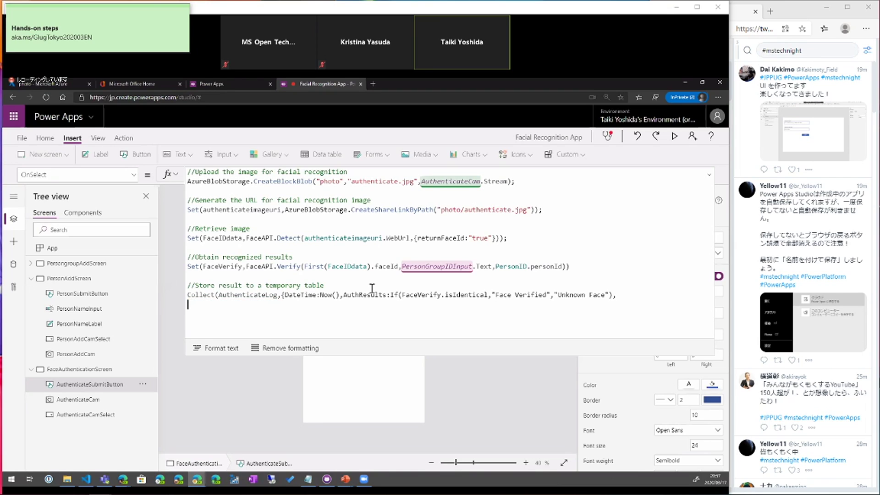
pyautogui.hotkey('shift', 'Return')
pyautogui.write('MatchRate')
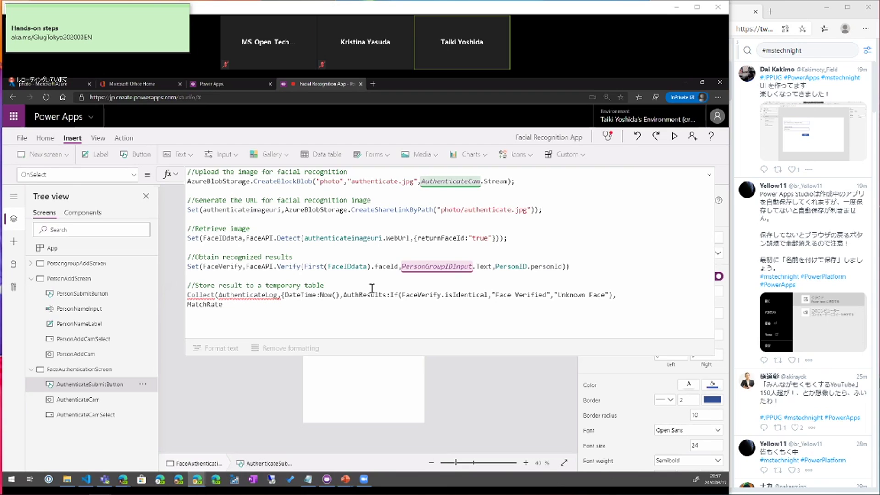
pyautogui.write(':FaceVerify.Confidence}')
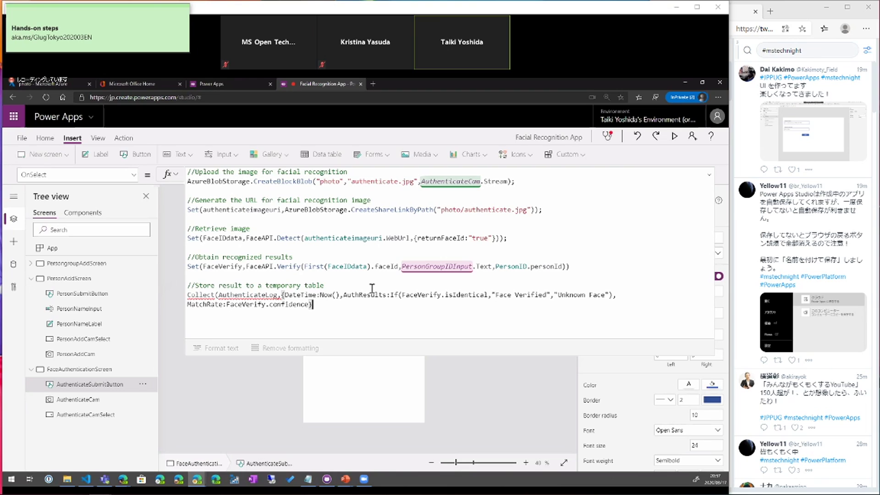
pyautogui.write(')')
pyautogui.press('Return')
pyautogui.press('Left')
pyautogui.moveTo(281, 296)
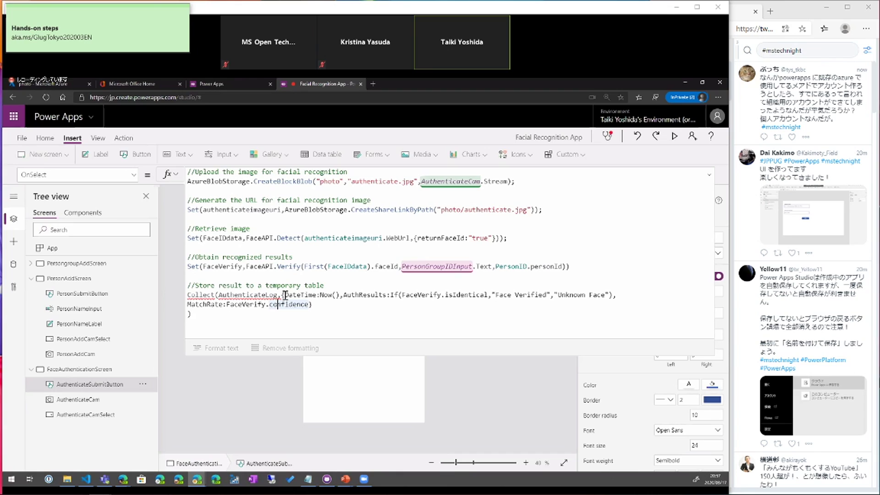
pyautogui.click(211, 295)
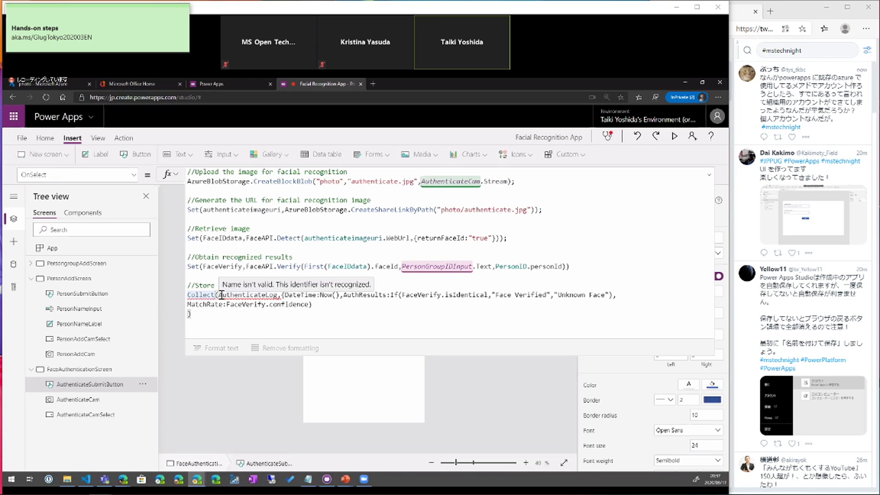
# Break the AuthenticateLog record onto its own line, with AuthResults on a separate line.
pyautogui.click(379, 295)
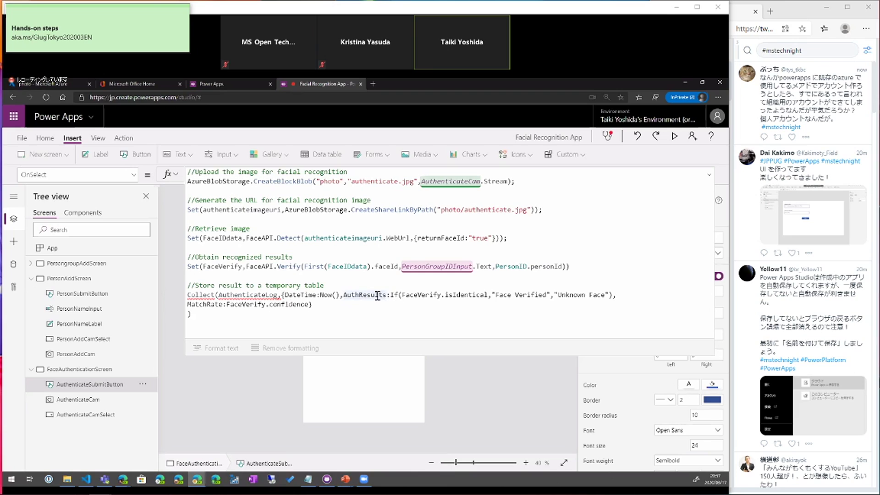
pyautogui.click(281, 295)
pyautogui.hotkey('shift', 'Return')
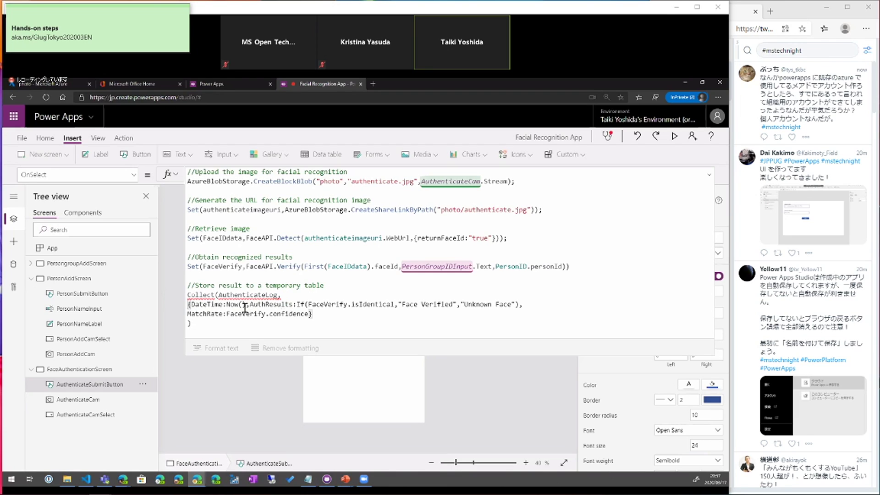
pyautogui.click(249, 304)
pyautogui.hotkey('shift', 'Return')
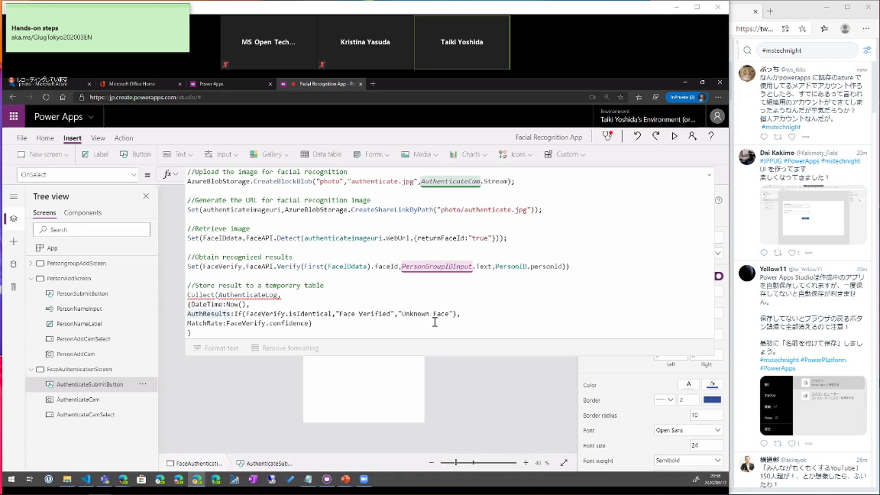
pyautogui.click(458, 321)
pyautogui.press('Down')
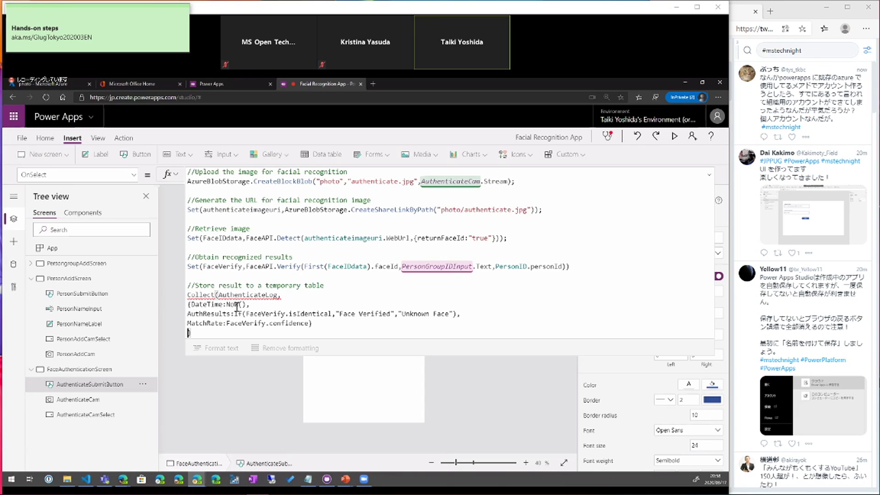
pyautogui.moveTo(210, 297)
# Add the missing semicolon after the Set FaceVerify step and indent the record and AuthResults lines.
pyautogui.click(572, 267)
pyautogui.write(';')
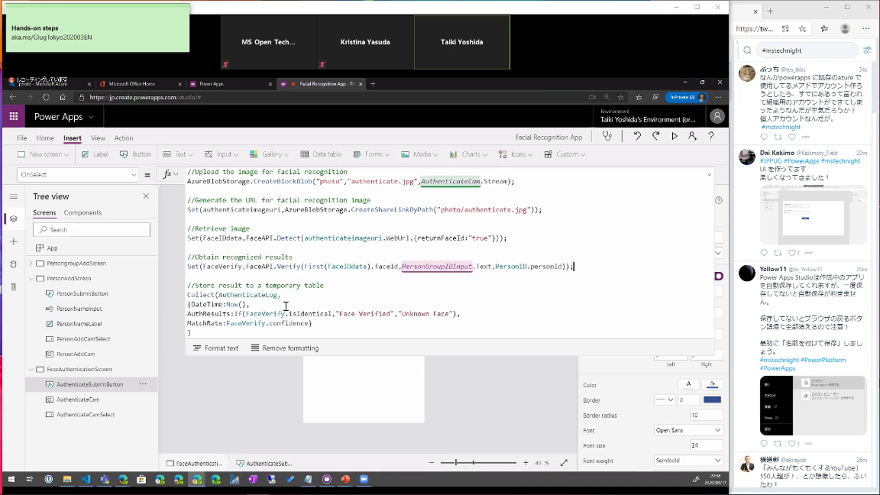
pyautogui.click(212, 331)
pyautogui.click(188, 304)
pyautogui.press('Tab')
pyautogui.press('Down')
pyautogui.press('Left')
pyautogui.press('Left')
pyautogui.press('Left')
pyautogui.press('Left')
pyautogui.write('!')
pyautogui.press('BackSpace')
pyautogui.press('Tab')
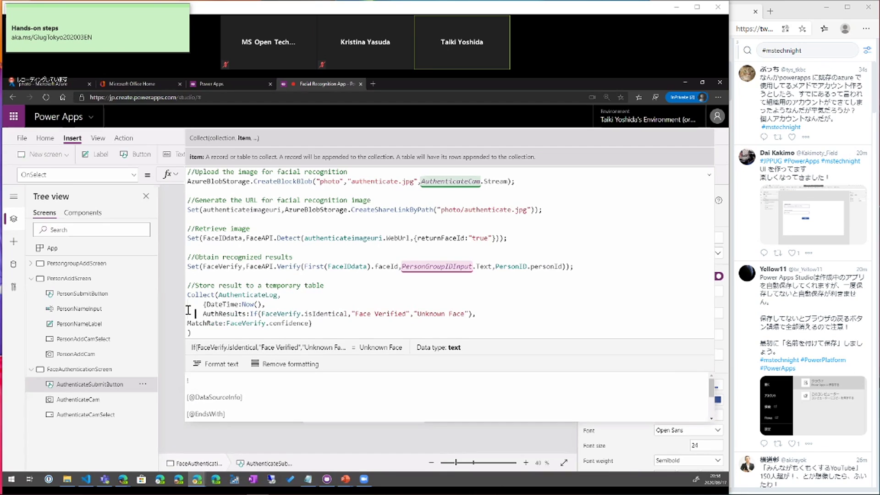
# Align MatchRate with AuthResults and put the record's closing brace on its own line.
pyautogui.click(188, 325)
pyautogui.press('Tab')
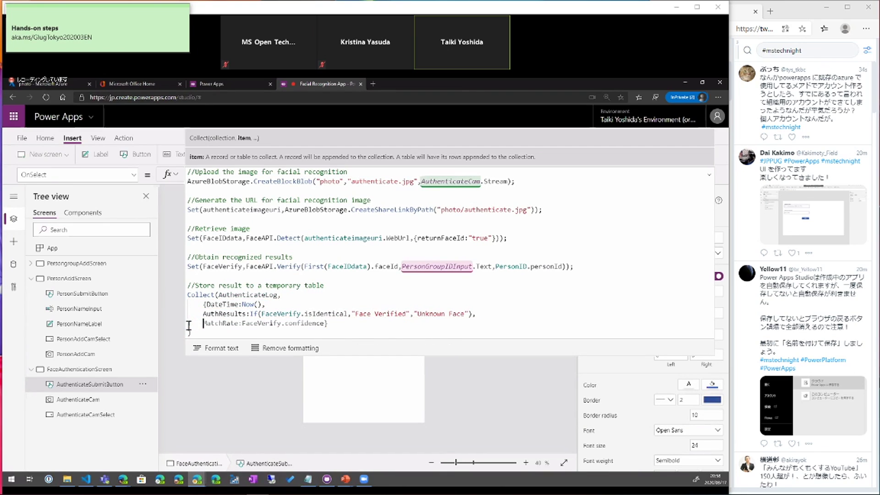
pyautogui.press('BackSpace')
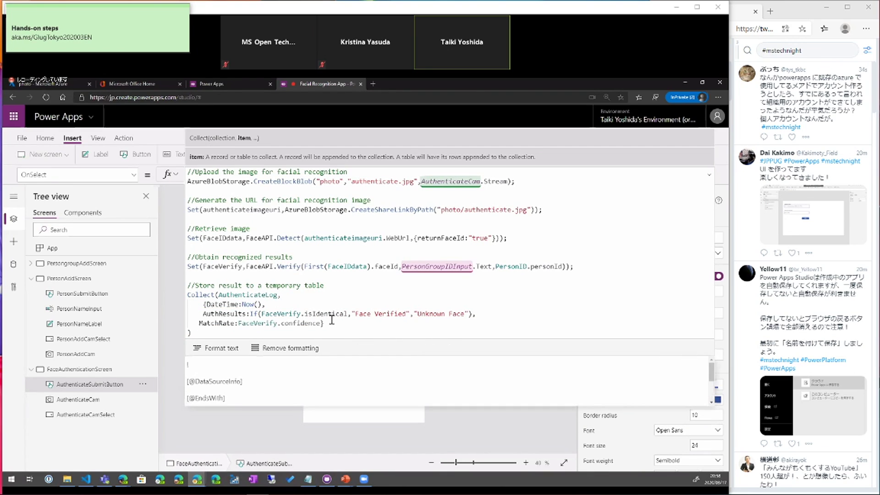
pyautogui.press('Return')
pyautogui.write('}')
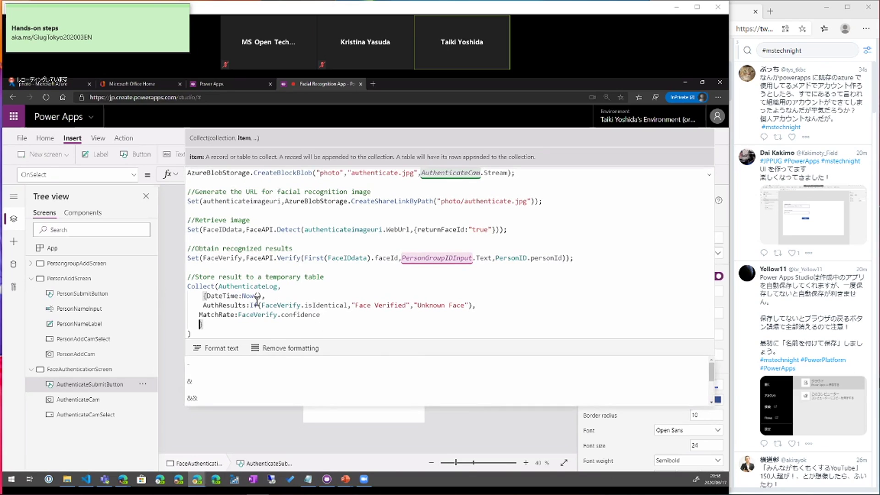
# Move DateTime onto its own indented line and align AuthResults and MatchRate beneath it.
pyautogui.click(207, 296)
pyautogui.press('Return')
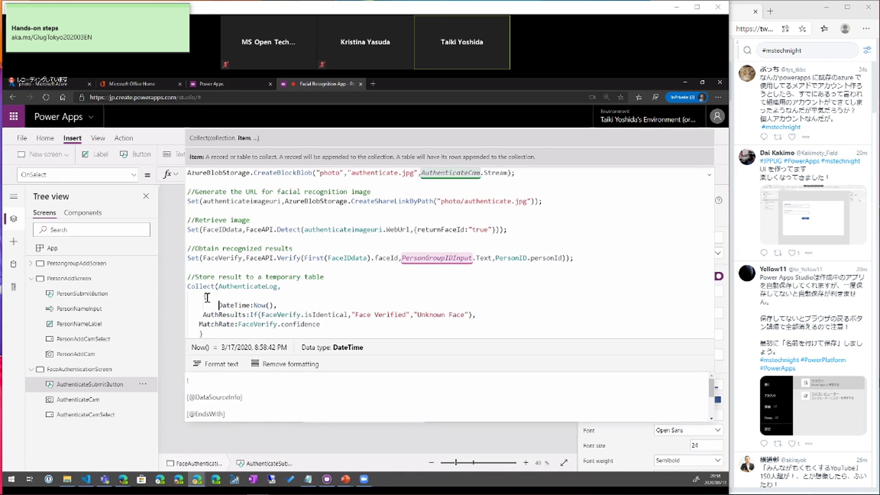
pyautogui.click(204, 315)
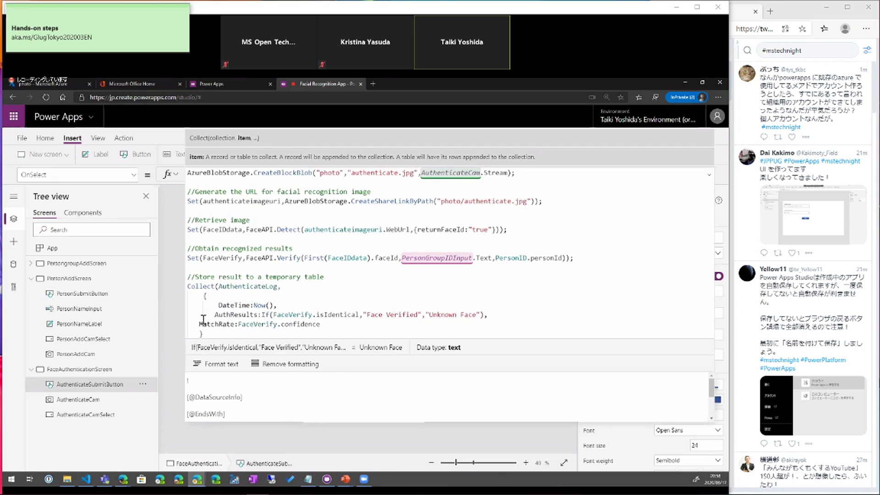
pyautogui.click(199, 324)
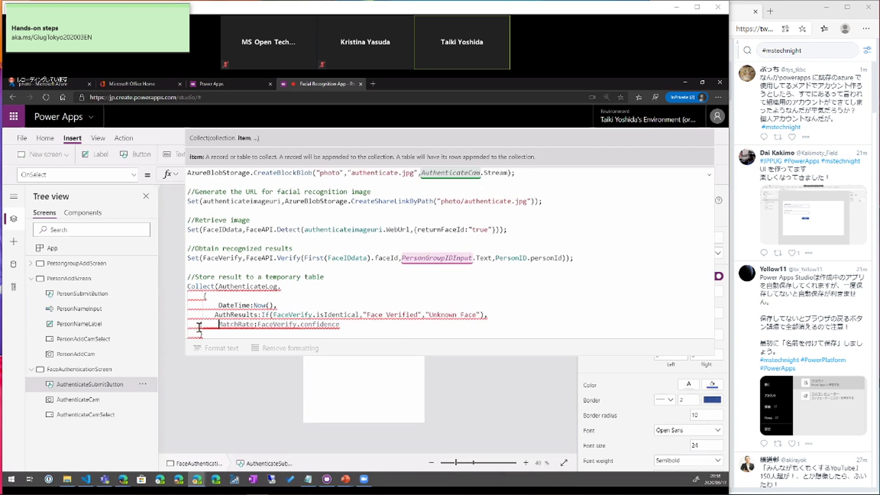
pyautogui.press('BackSpace')
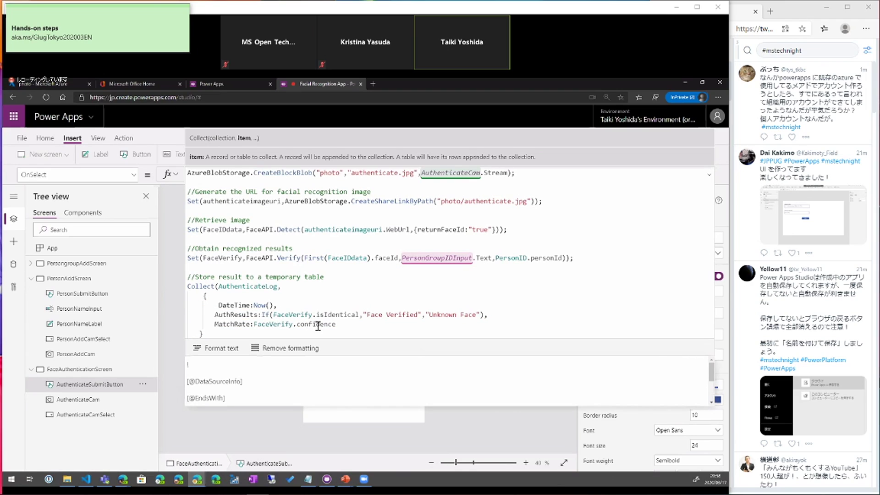
pyautogui.click(317, 325)
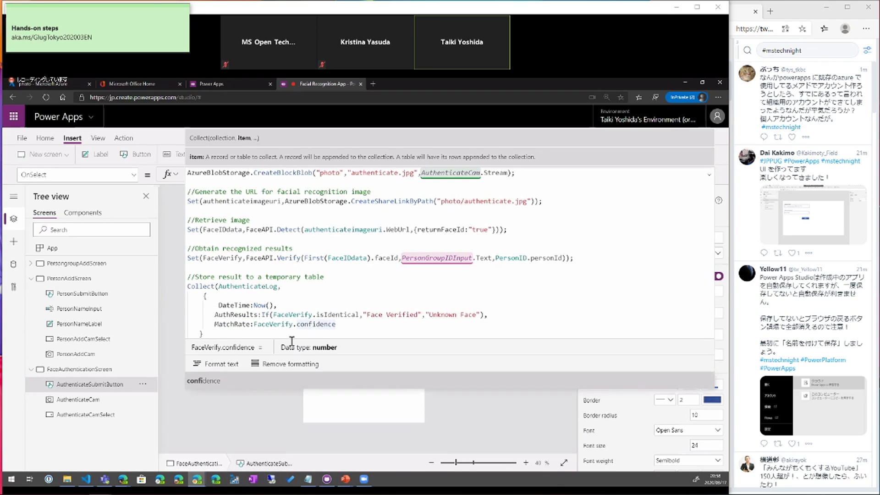
pyautogui.moveTo(263, 313); pyautogui.dragTo(211, 337)
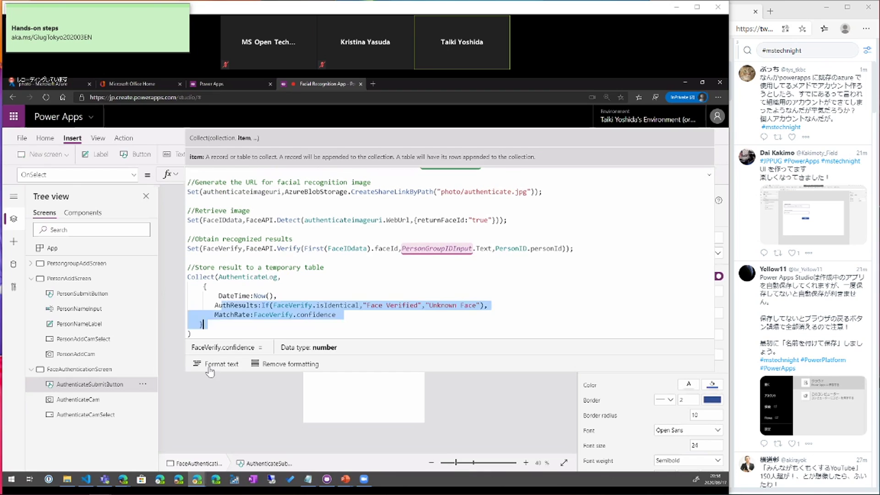
pyautogui.click(210, 337)
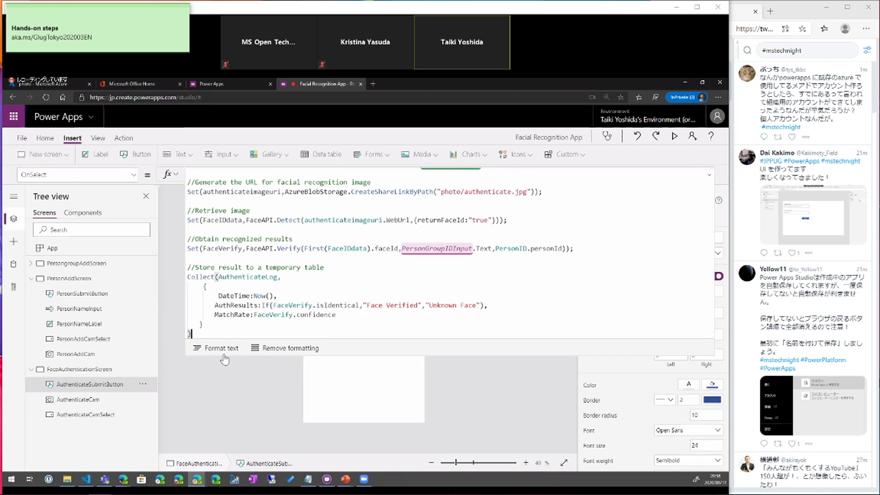
# Review the formula's image URL, FaceIDdata, Detect and FaceAPI Verify steps.
pyautogui.click(226, 239)
pyautogui.moveTo(213, 189); pyautogui.dragTo(215, 171)
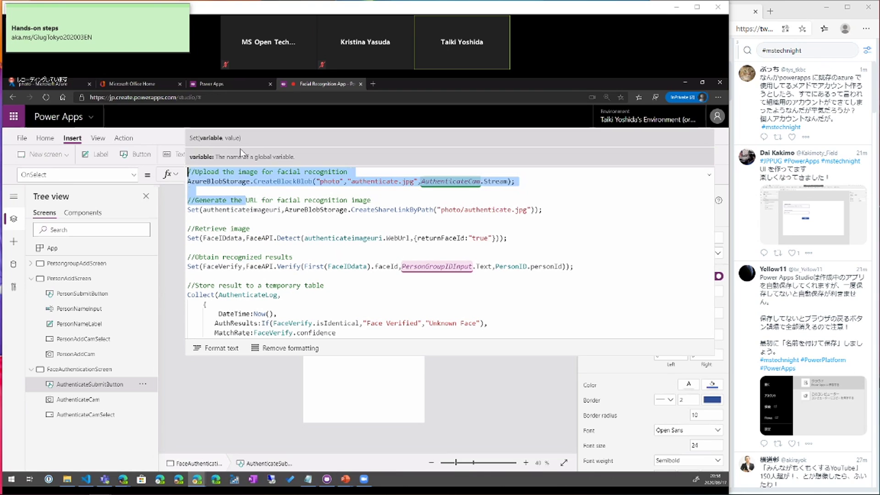
pyautogui.click(215, 181)
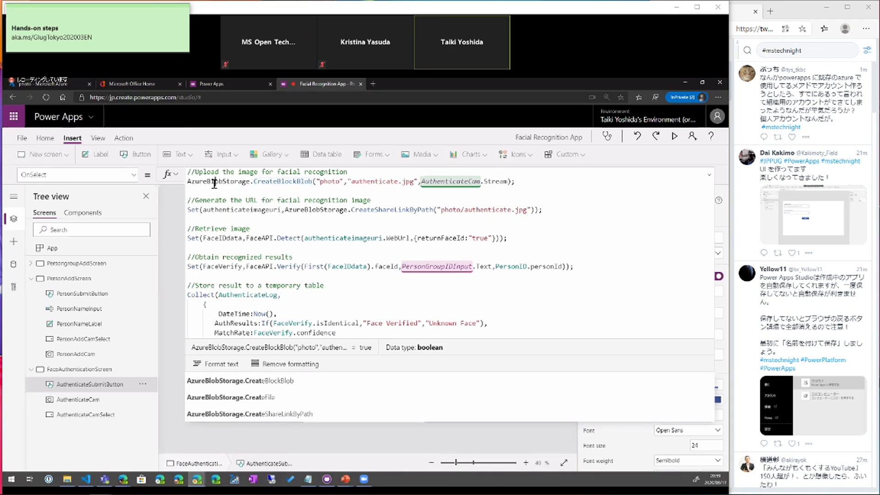
pyautogui.click(225, 200)
pyautogui.click(204, 211)
pyautogui.click(202, 238)
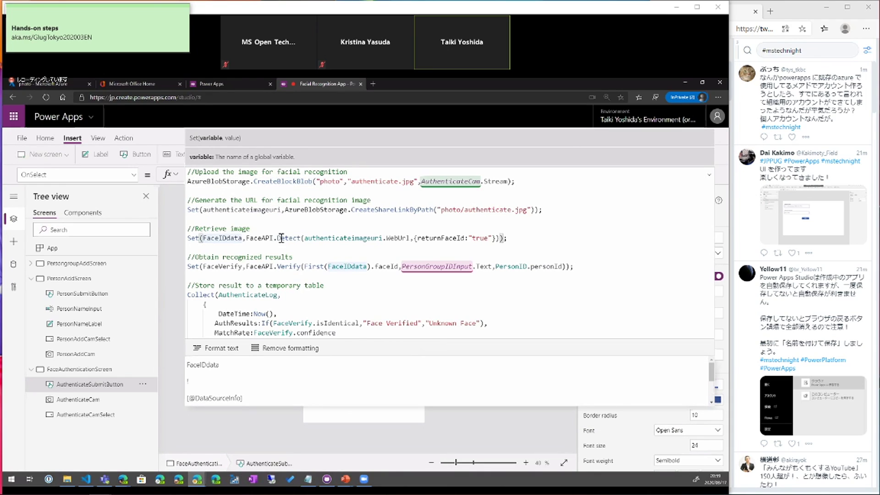
pyautogui.moveTo(277, 238); pyautogui.dragTo(329, 239)
pyautogui.click(262, 267)
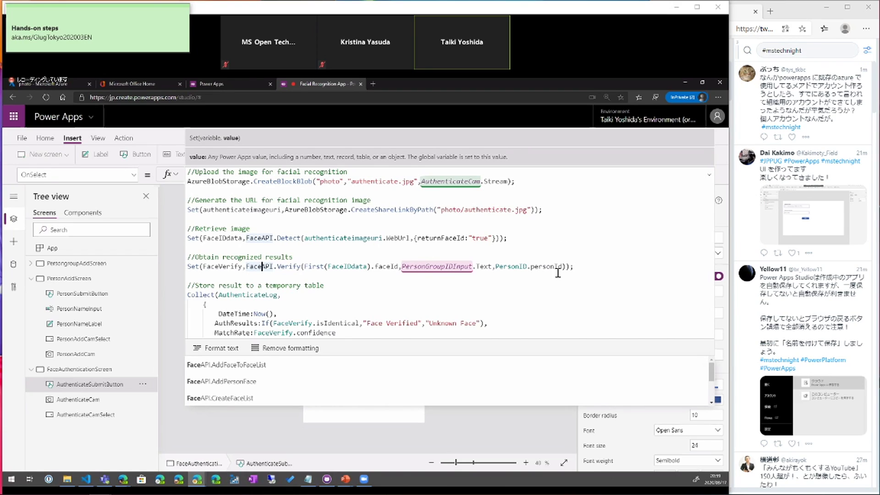
# Review the temporary-table Collect into AuthenticateLog and its DateTime Now() field.
pyautogui.click(269, 285)
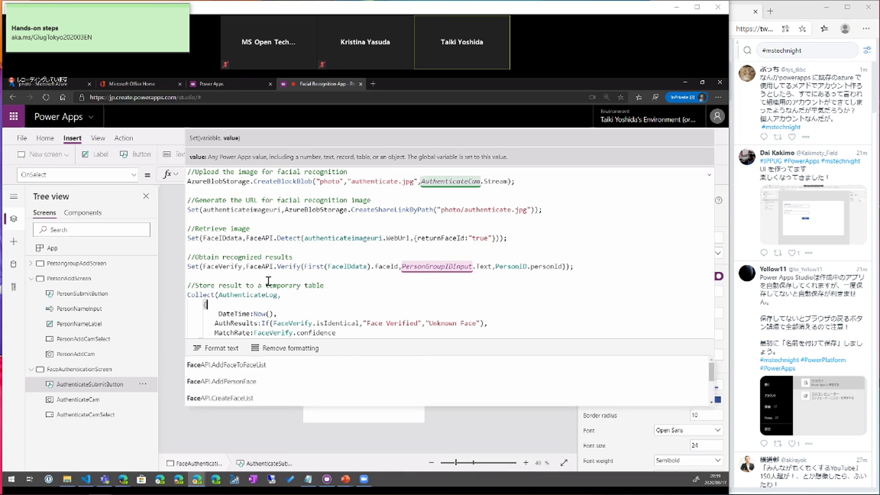
pyautogui.moveTo(261, 293); pyautogui.dragTo(321, 338)
pyautogui.click(247, 276)
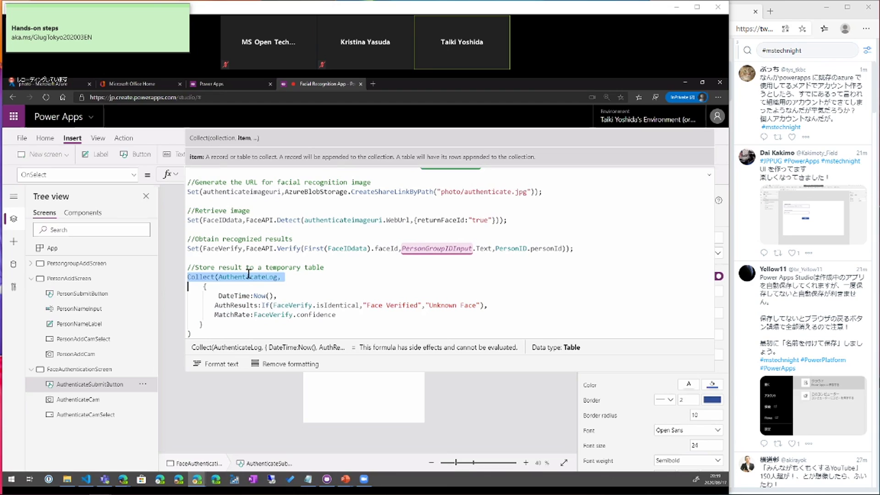
pyautogui.click(219, 296)
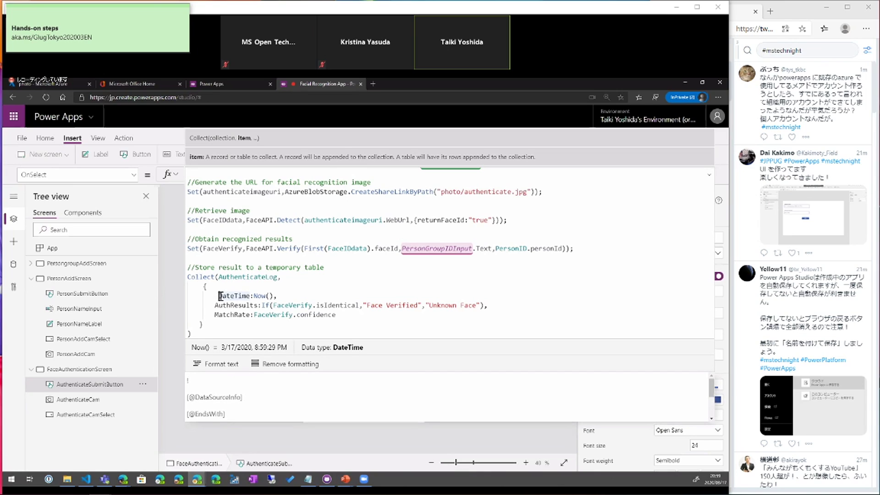
pyautogui.moveTo(220, 296); pyautogui.dragTo(273, 296)
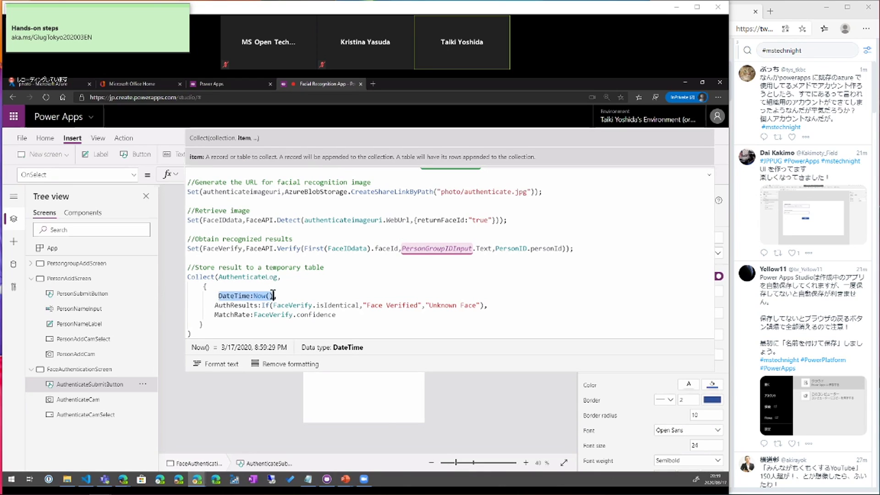
pyautogui.moveTo(214, 305); pyautogui.dragTo(256, 305)
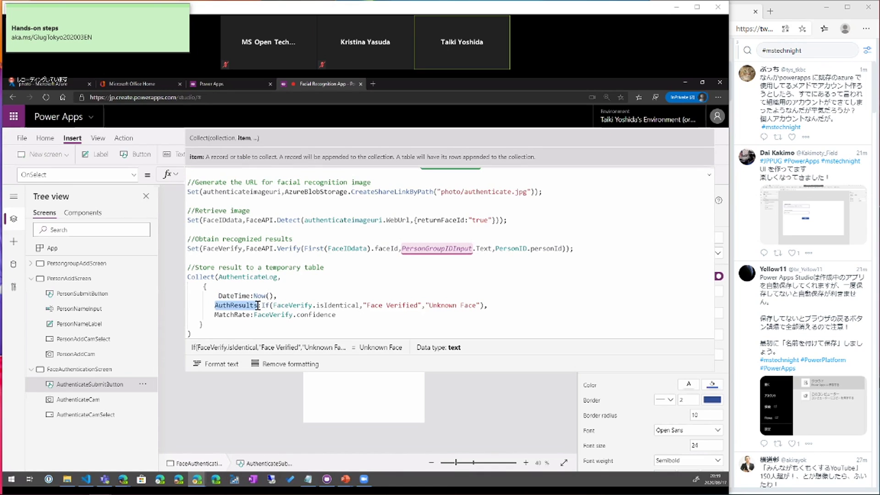
# Inspect the AuthResults If(FaceVerify.isIdentical…) and FaceVerify.confidence values, then collapse the formula editor.
pyautogui.click(308, 305)
pyautogui.click(309, 305)
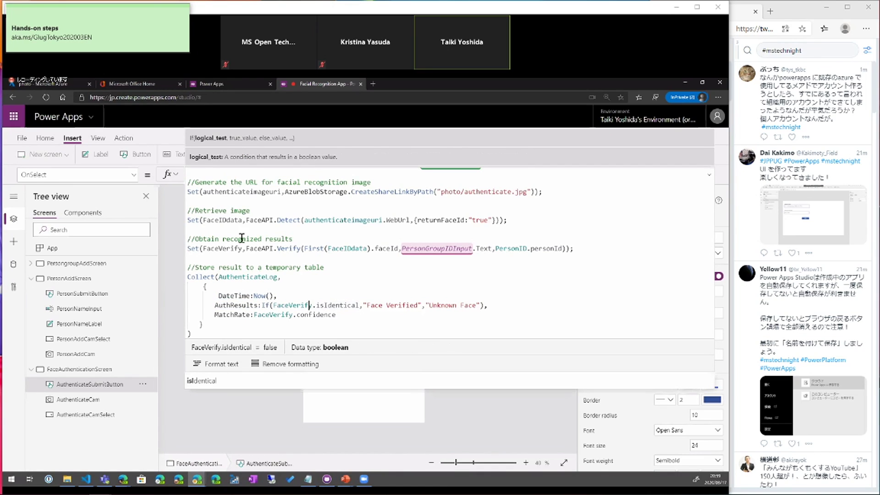
pyautogui.doubleClick(338, 306)
pyautogui.click(384, 305)
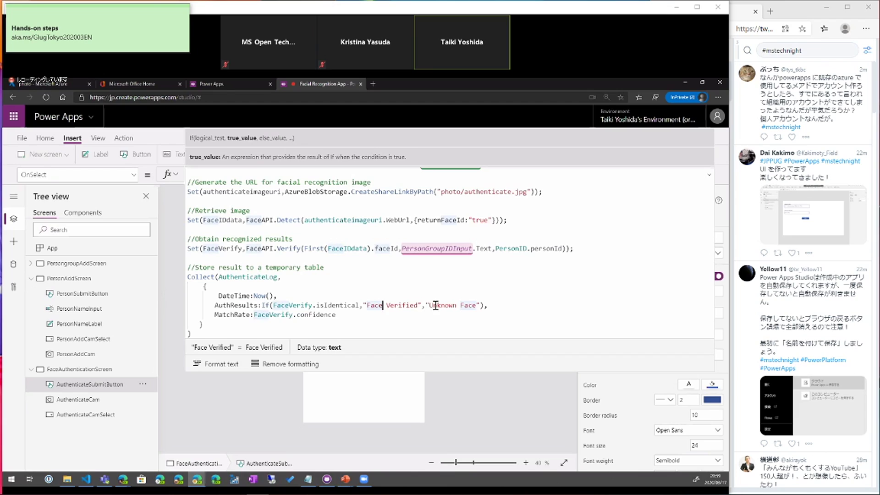
pyautogui.doubleClick(317, 315)
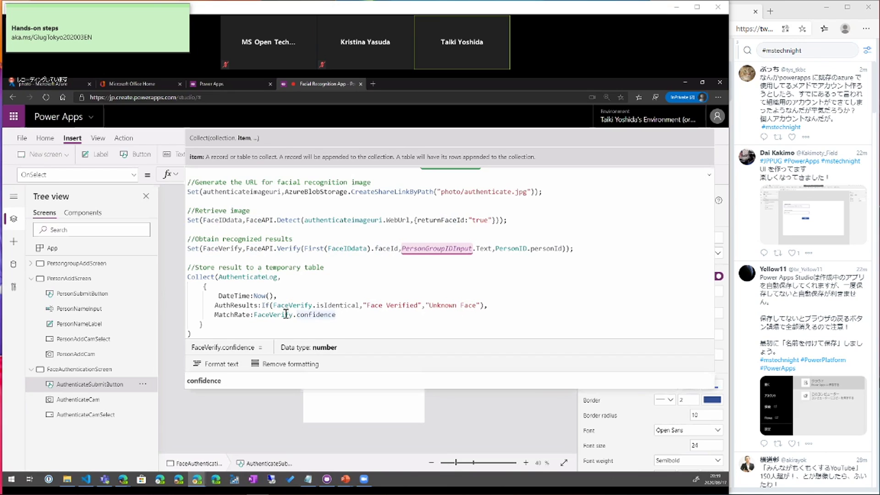
pyautogui.doubleClick(273, 314)
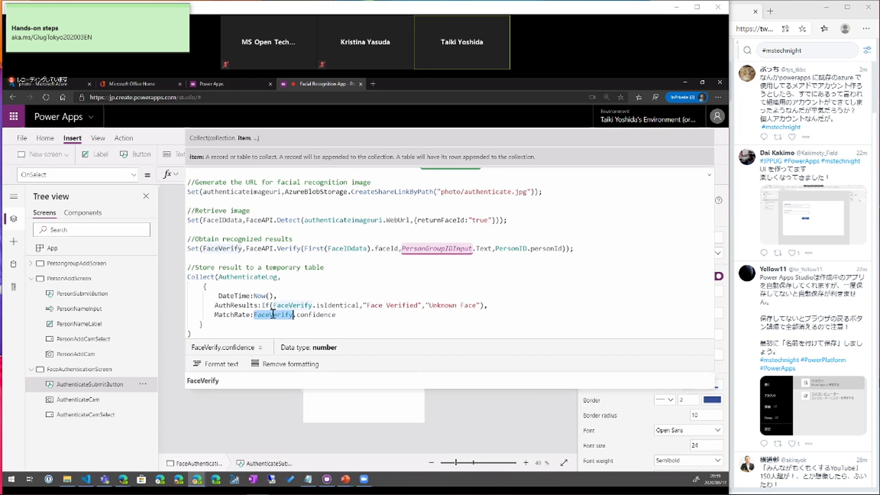
pyautogui.doubleClick(310, 315)
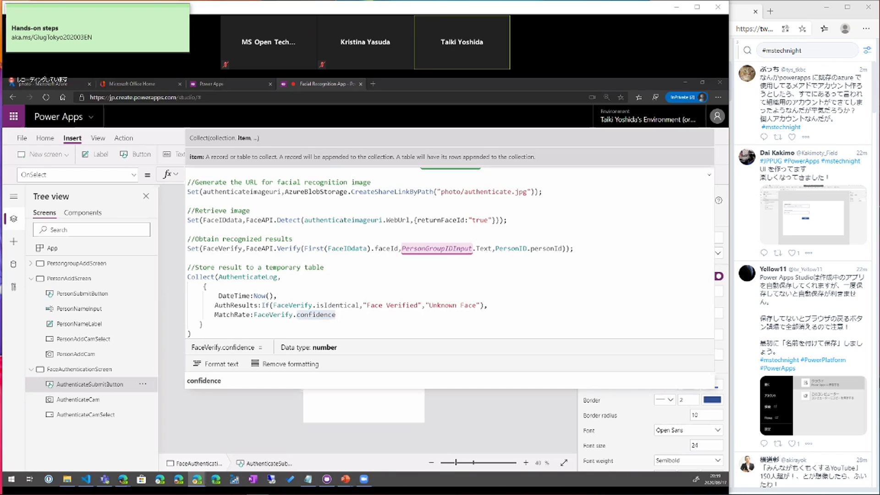
pyautogui.moveTo(343, 369); pyautogui.dragTo(353, 163)
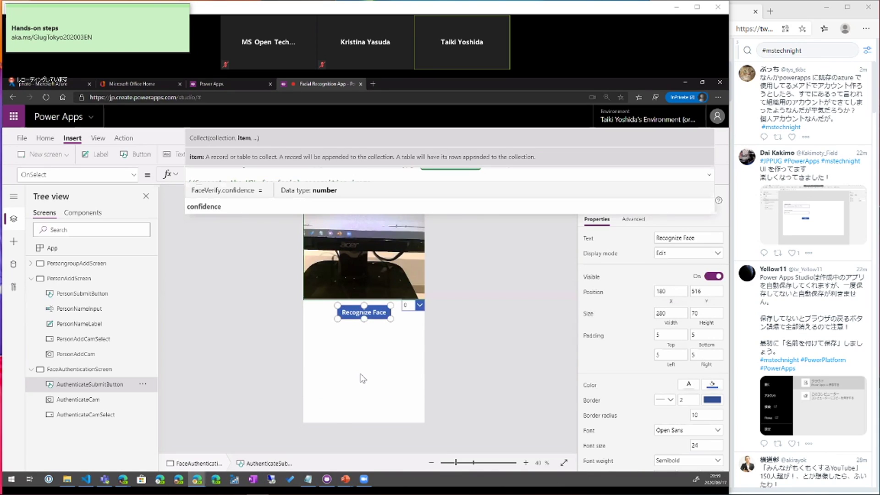
# Insert a label below the Recognize Face button and name it AuthenticateResultLabel.
pyautogui.click(363, 378)
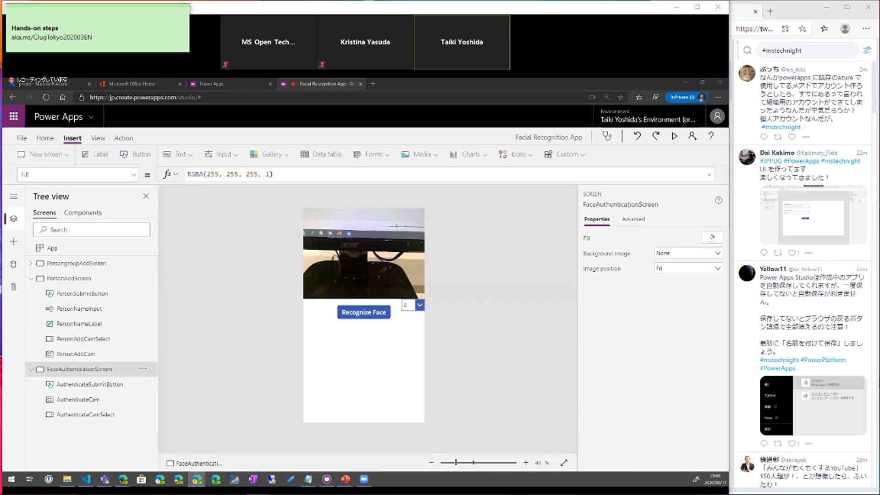
pyautogui.click(179, 156)
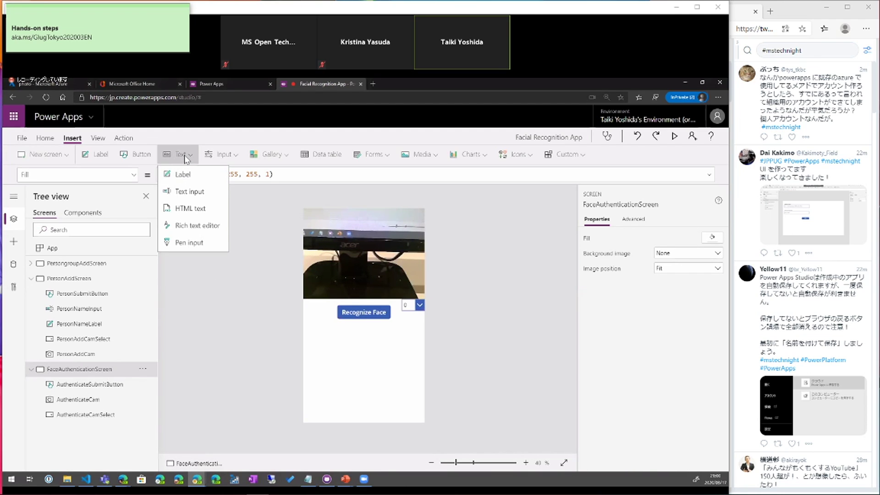
pyautogui.click(182, 175)
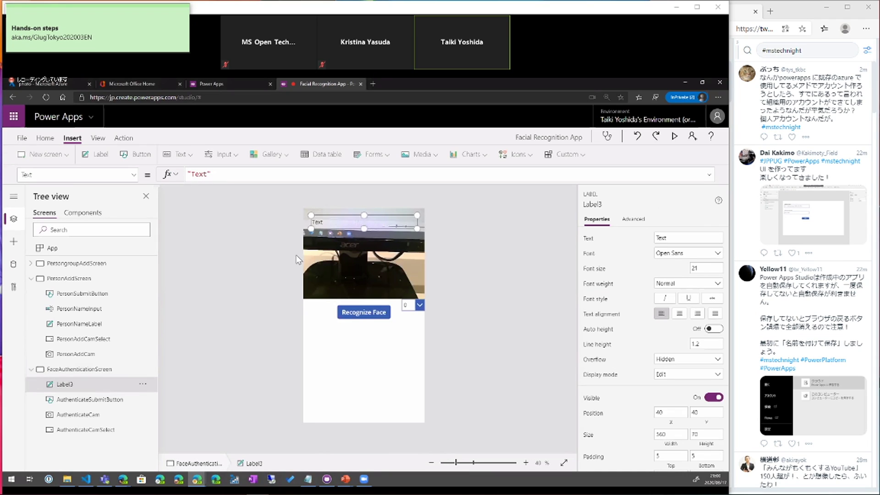
pyautogui.moveTo(340, 223); pyautogui.dragTo(340, 331)
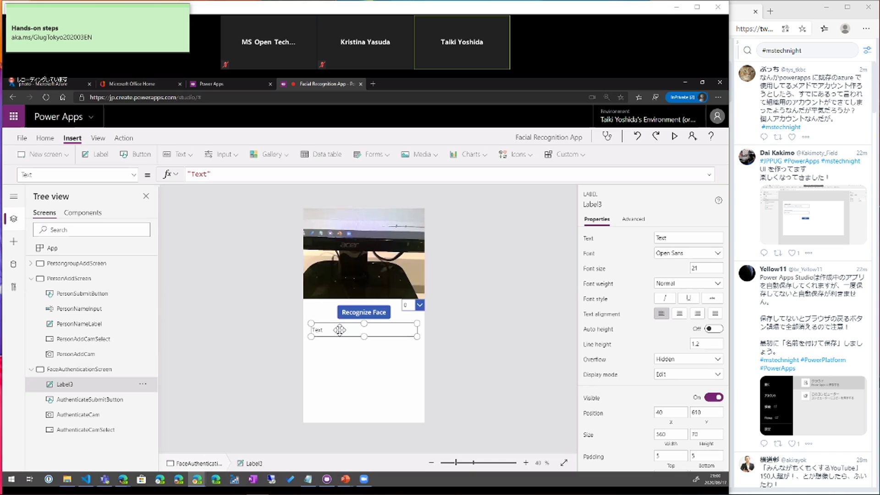
pyautogui.doubleClick(87, 384)
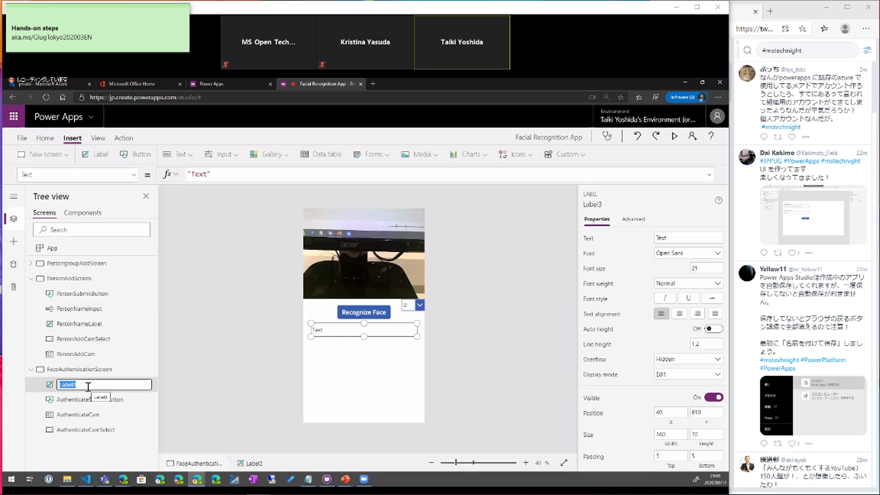
pyautogui.click(204, 377)
pyautogui.click(118, 386)
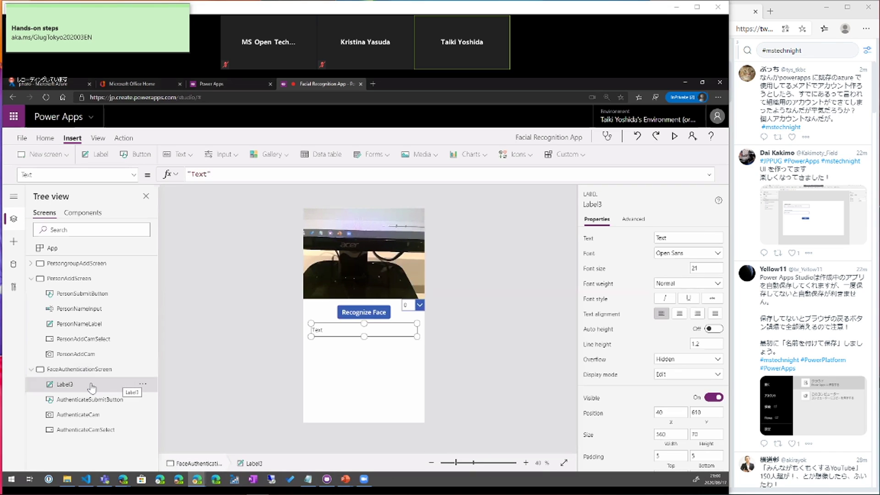
pyautogui.doubleClick(68, 384)
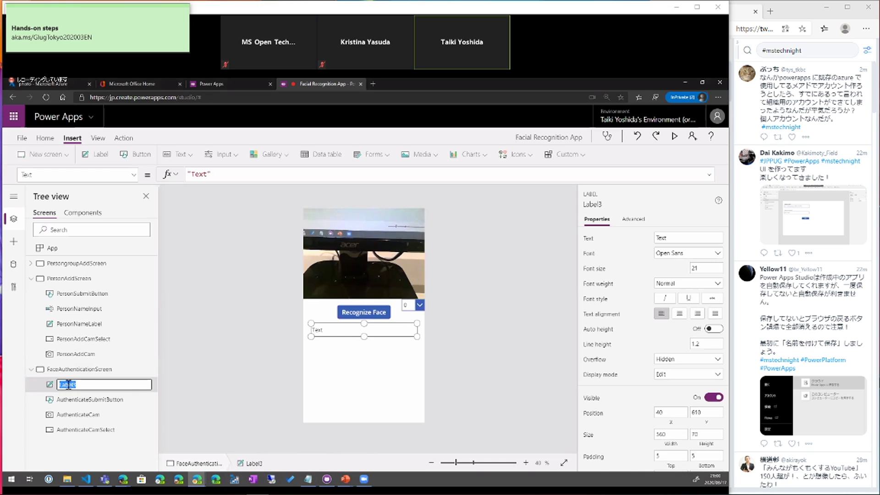
pyautogui.write('Authentica')
pyautogui.write('teResultLabel')
pyautogui.press('Return')
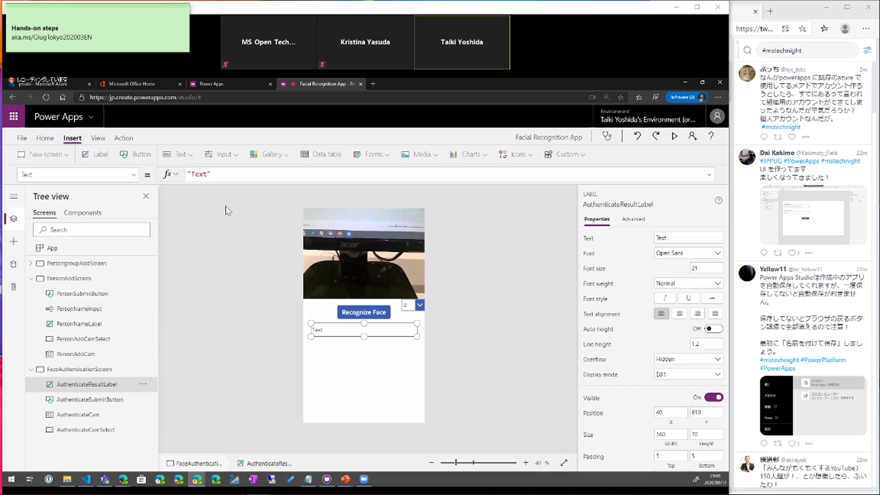
# Insert a second label beneath the first and name it MatchRateLabel.
pyautogui.click(180, 155)
pyautogui.click(190, 175)
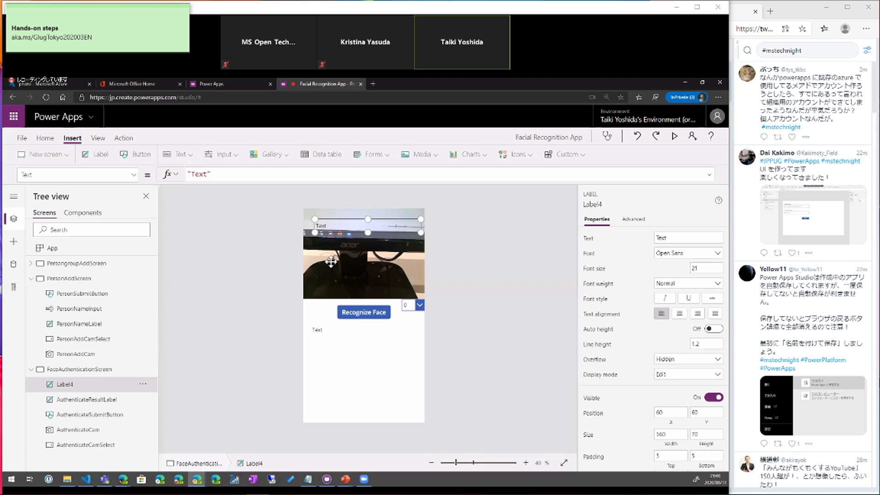
pyautogui.moveTo(347, 302); pyautogui.dragTo(340, 349)
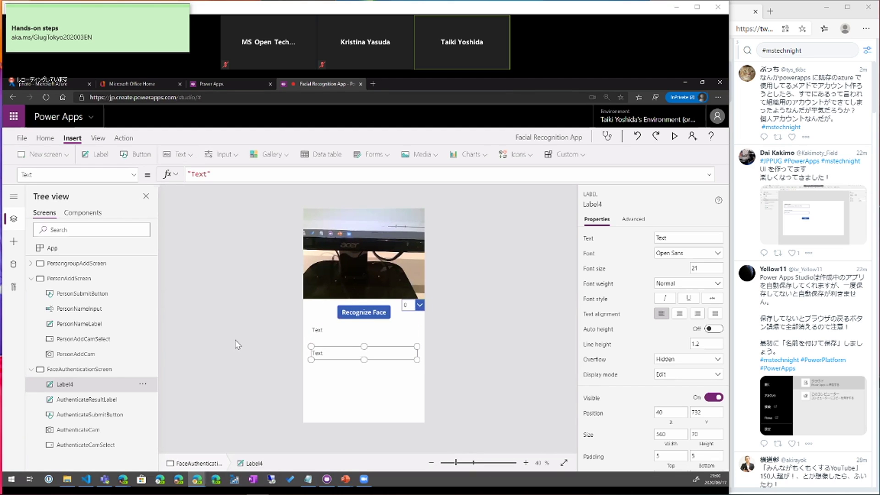
pyautogui.doubleClick(65, 384)
pyautogui.write('MatchRa')
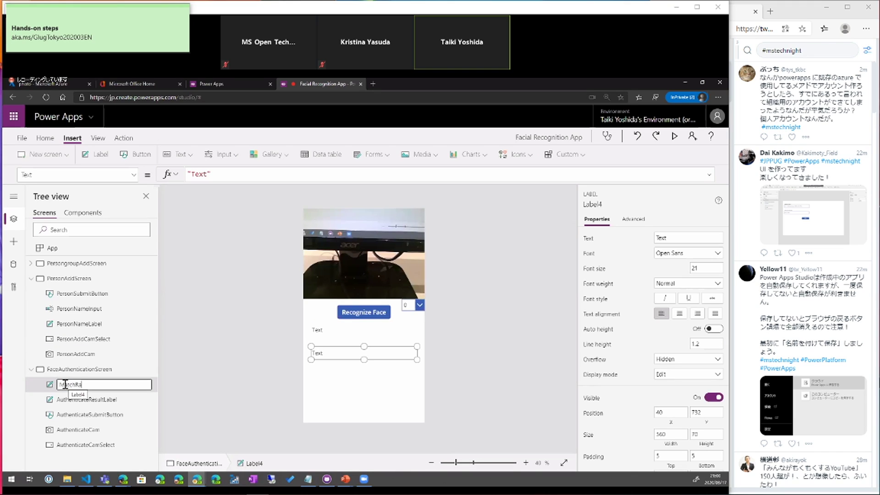
pyautogui.write('teLabel')
pyautogui.press('Return')
pyautogui.click(344, 346)
pyautogui.click(327, 330)
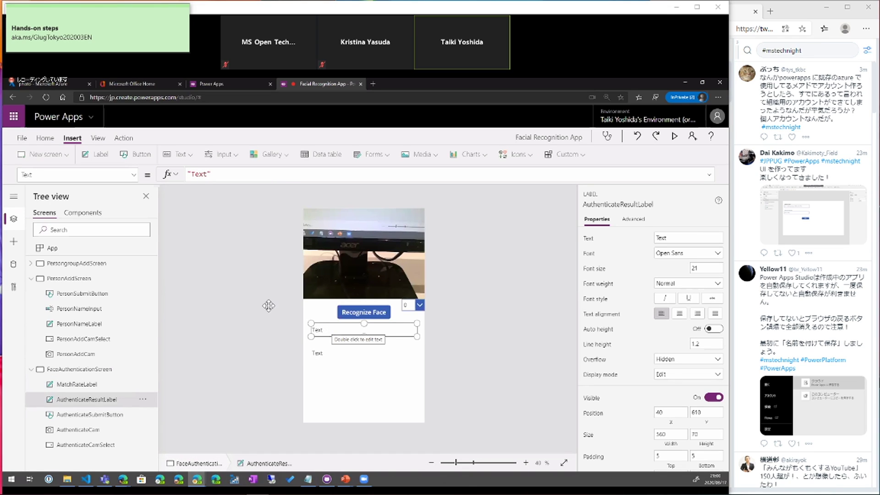
# Set AuthenticateResultLabel's Text to If(FaceVerify.isIdentical,"Face Verified","Unknown Face") and lower it slightly.
pyautogui.tripleClick(206, 175)
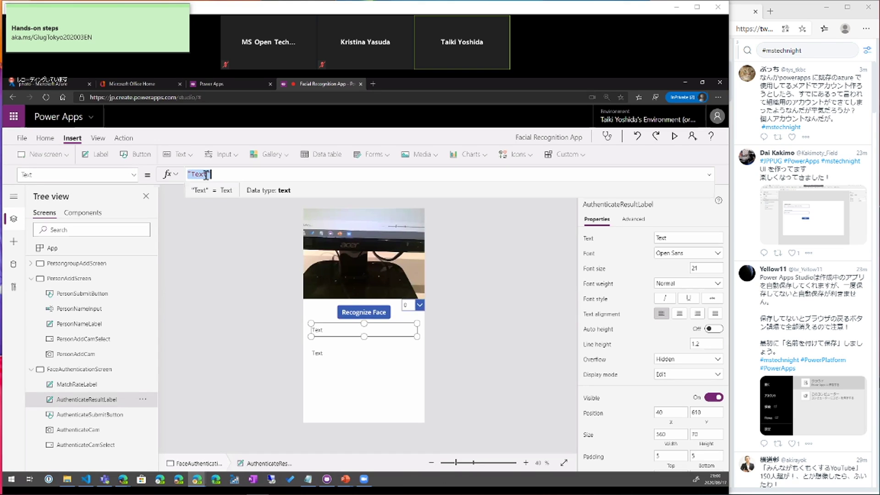
pyautogui.press('BackSpace')
pyautogui.write('If')
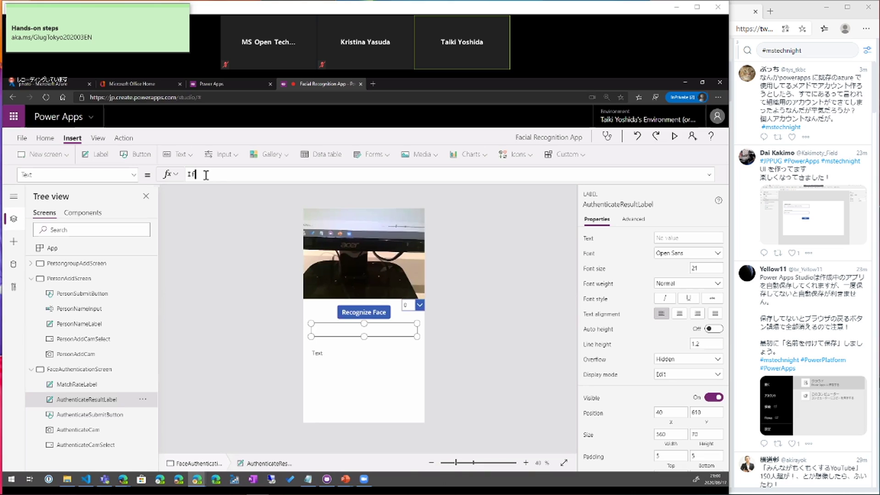
pyautogui.write('(Face')
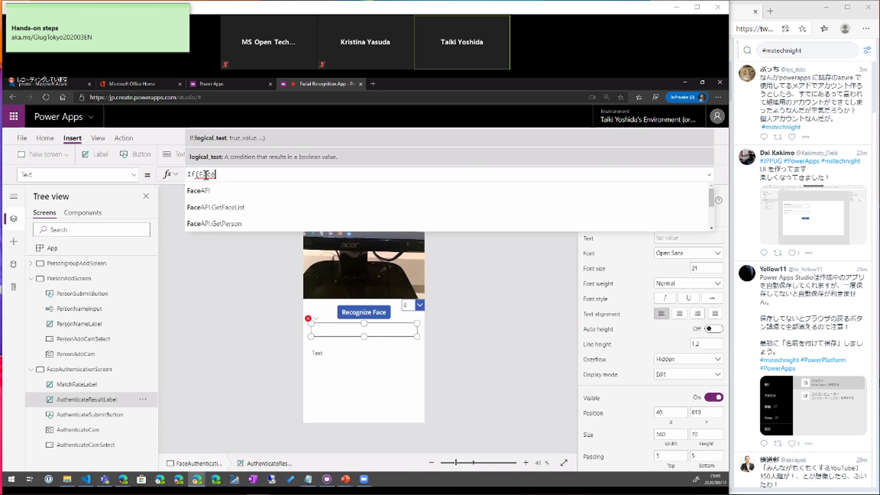
pyautogui.write('Ver')
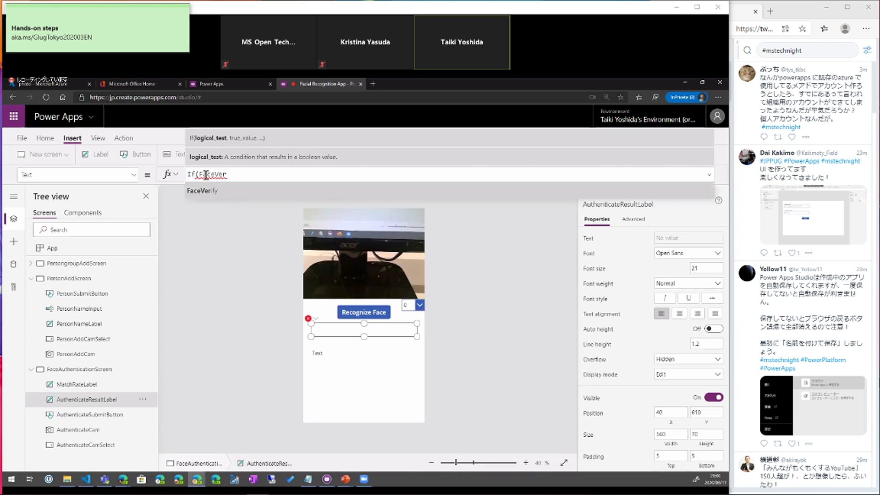
pyautogui.write('ify.isIdentical')
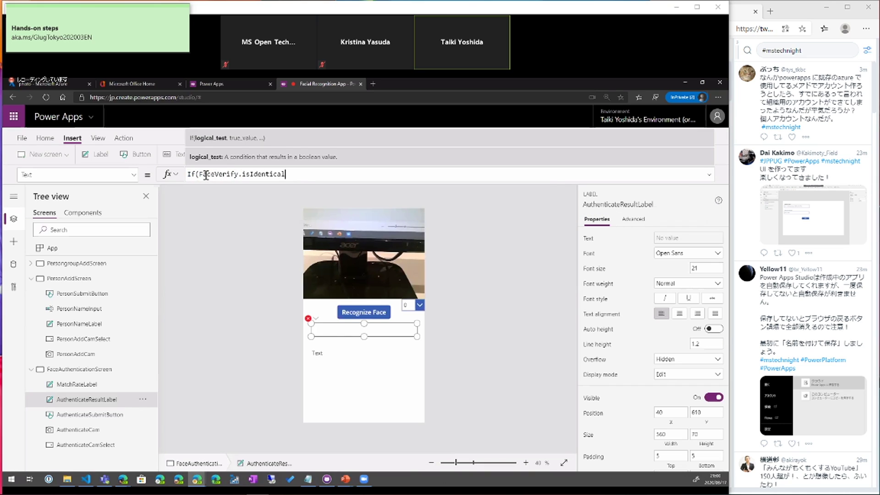
pyautogui.write(',"Face')
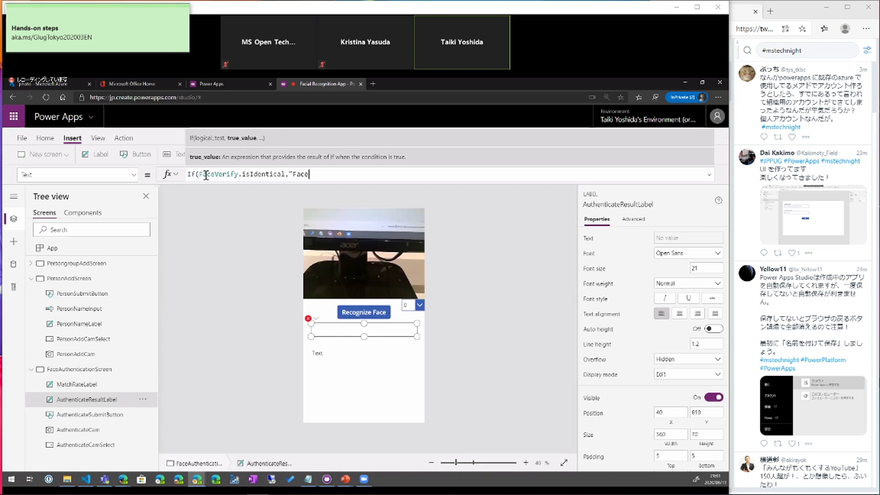
pyautogui.write(' Verified","Unknown F')
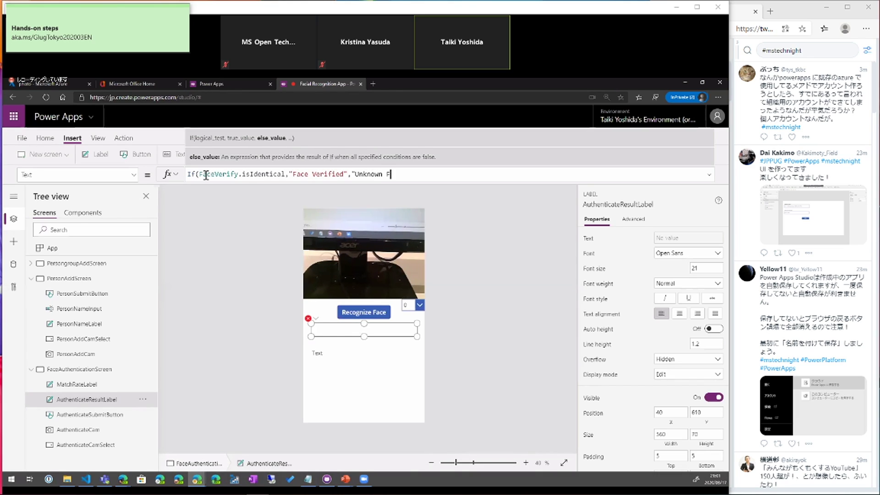
pyautogui.write('ace")')
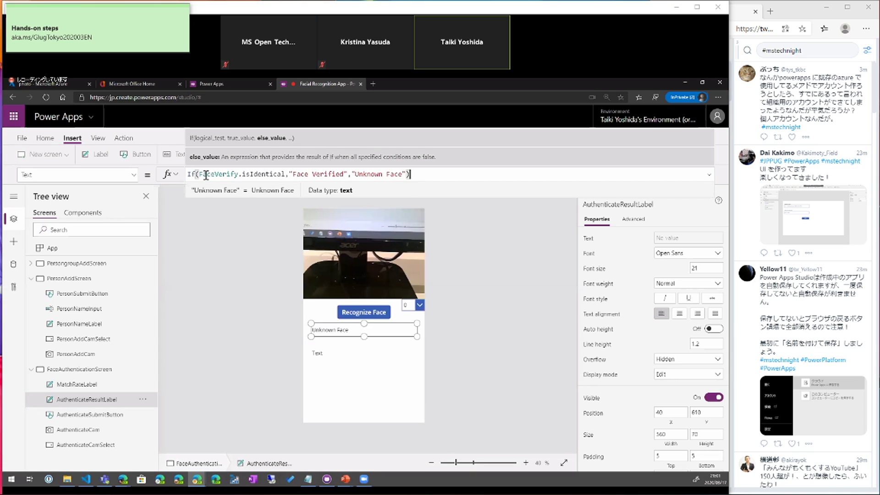
pyautogui.doubleClick(263, 174)
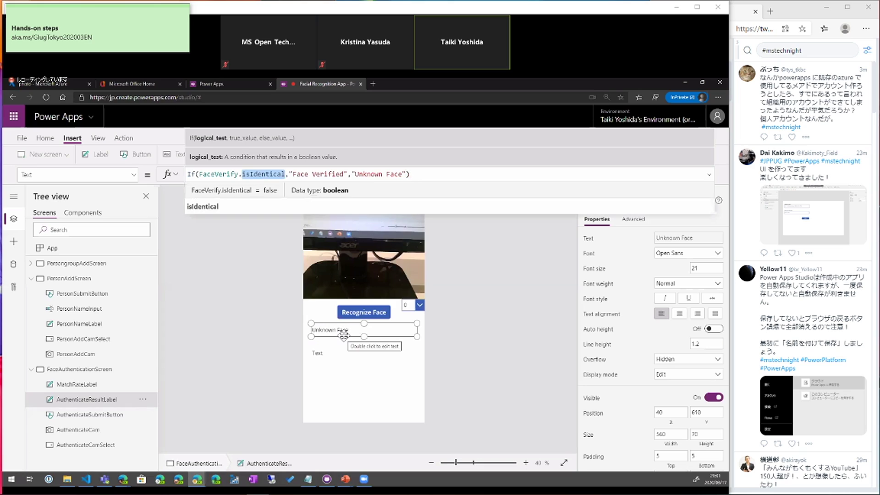
pyautogui.moveTo(344, 330); pyautogui.dragTo(332, 368)
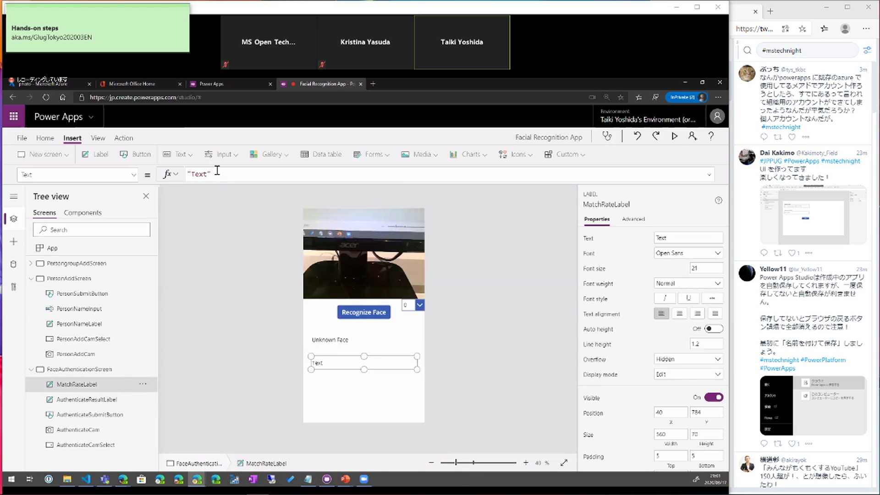
# Replace MatchRateLabel's text with Concatenate("Confidence: ",Text(Round((FaceVerify.confidence*100),2)),"%").
pyautogui.moveTo(219, 171); pyautogui.dragTo(164, 172)
pyautogui.press('BackSpace')
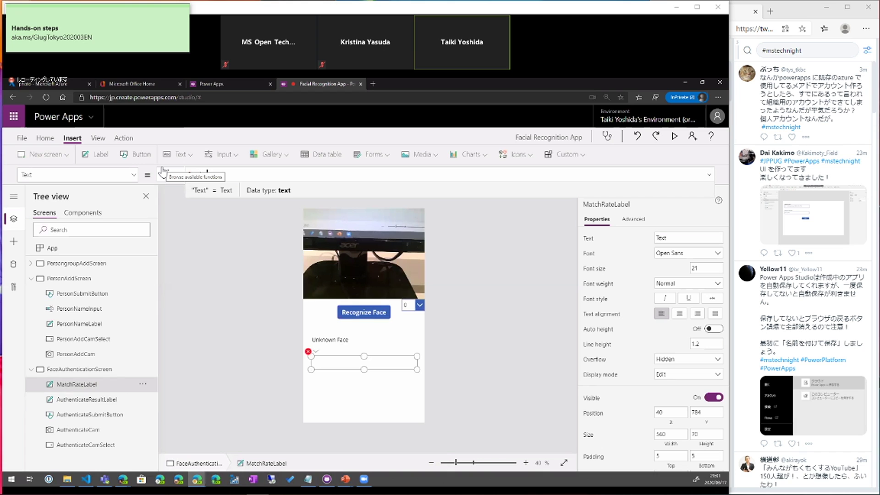
pyautogui.write('Contcate\\')
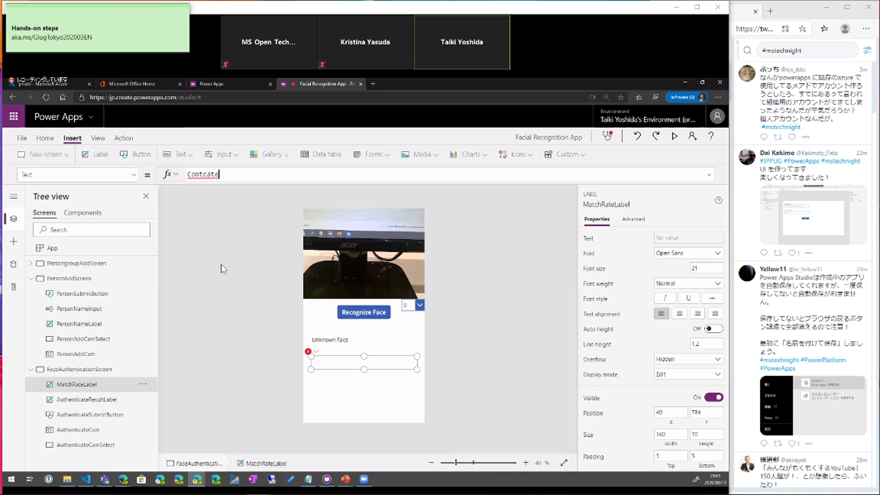
pyautogui.press('BackSpace')
pyautogui.press('BackSpace')
pyautogui.press('BackSpace')
pyautogui.press('BackSpace')
pyautogui.press('BackSpace')
pyautogui.press('BackSpace')
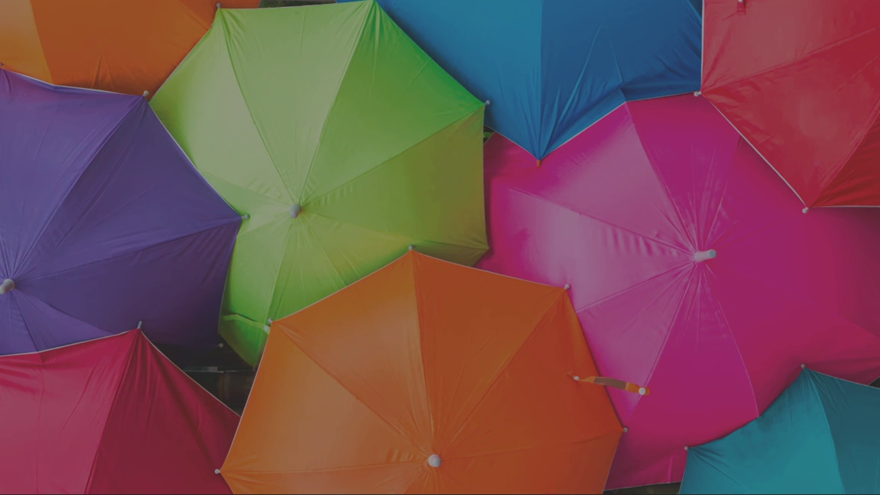
pyautogui.write('catena')
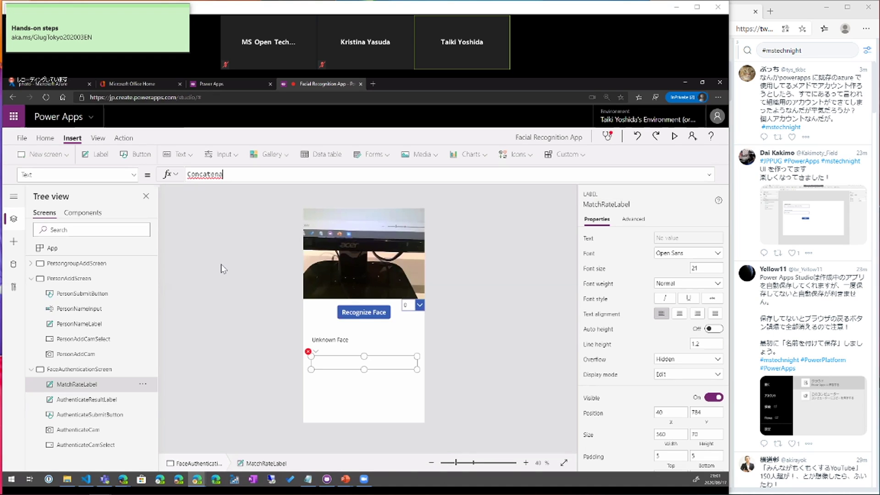
pyautogui.write('te("Confidence')
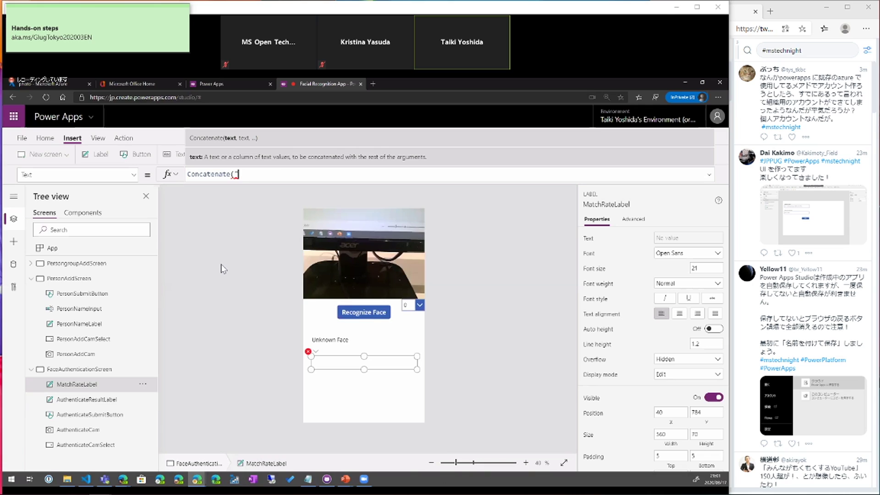
pyautogui.write('"')
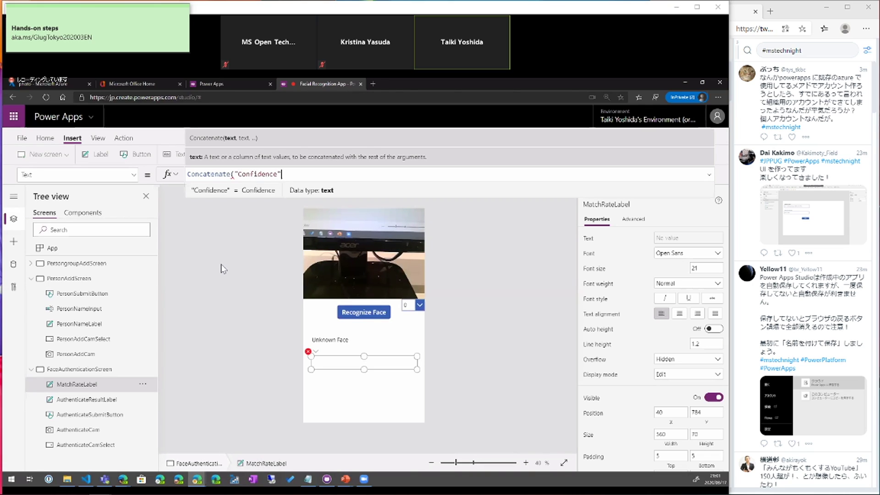
pyautogui.press('BackSpace')
pyautogui.write(': ",')
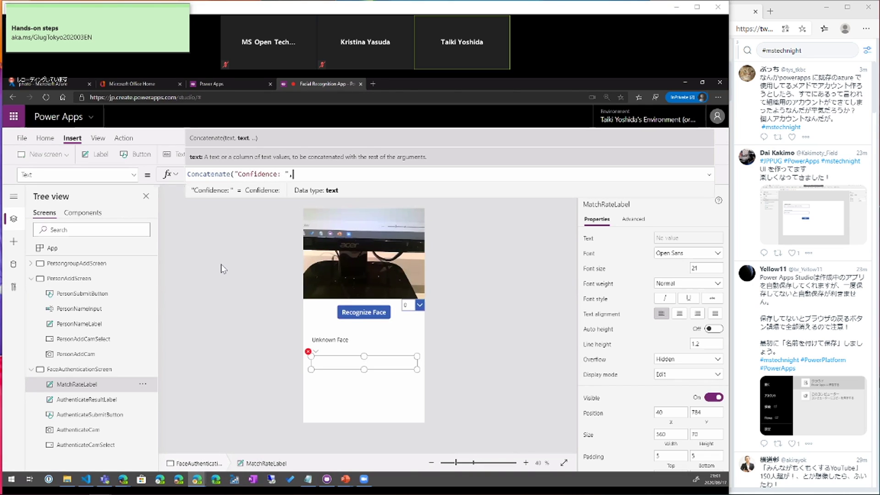
pyautogui.write('Text')
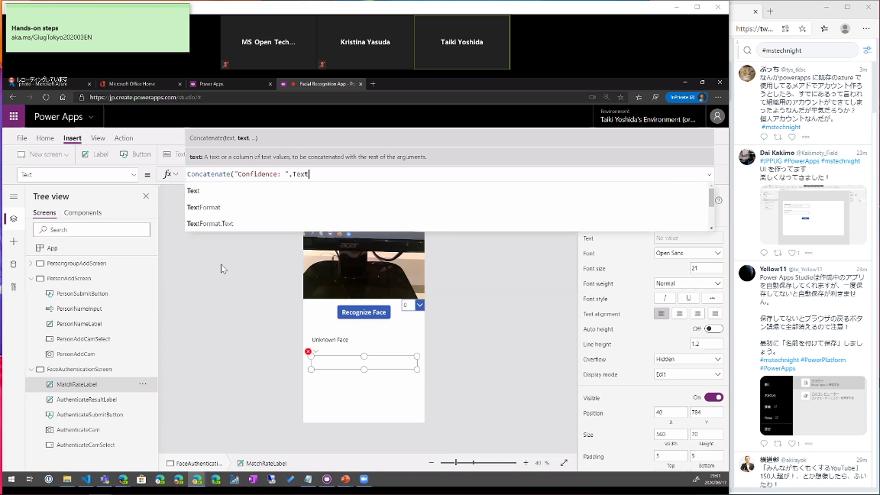
pyautogui.write('(Round')
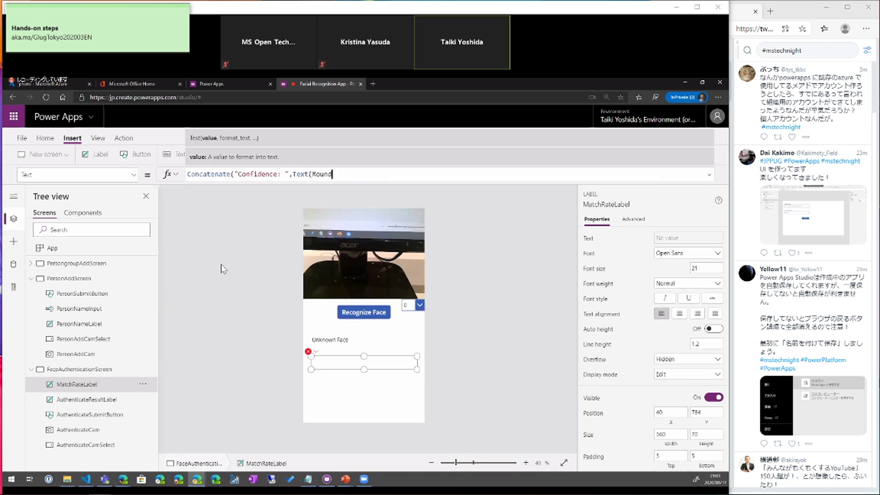
pyautogui.write('((Fac')
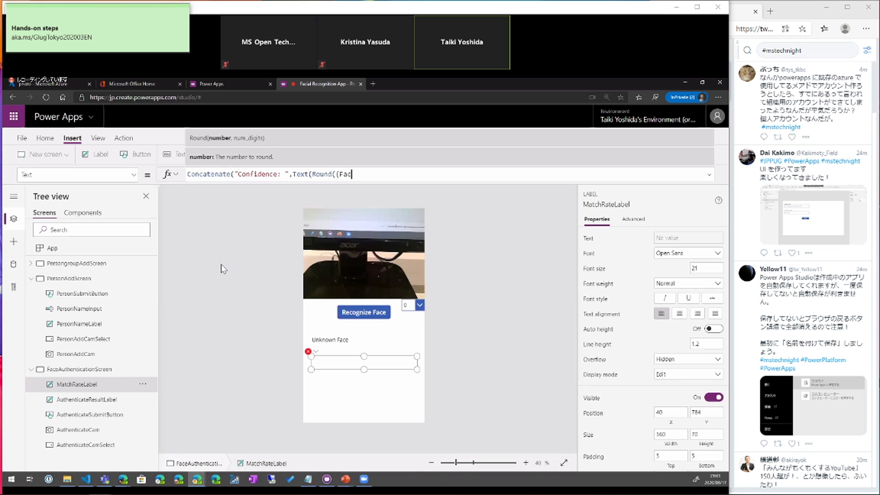
pyautogui.write('eVer')
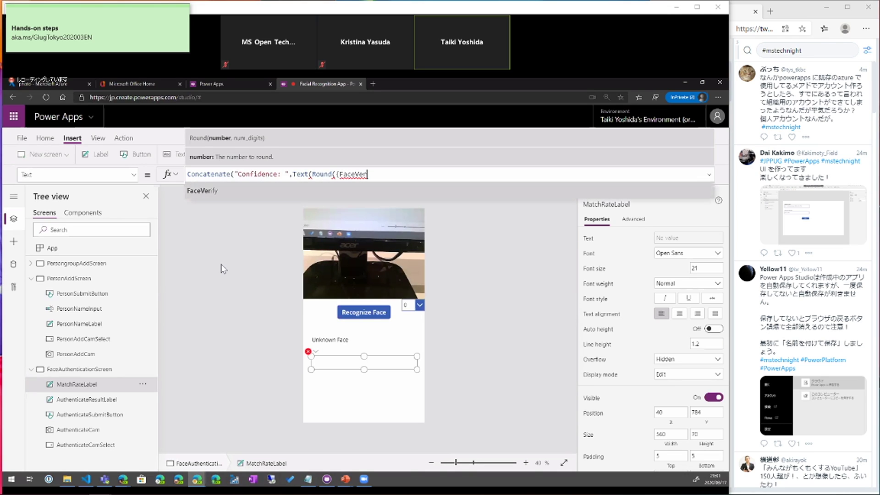
pyautogui.write('ify.')
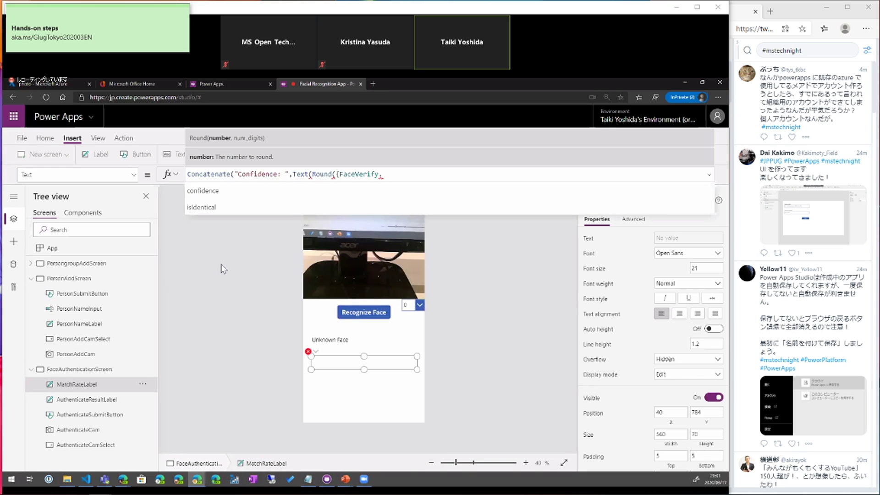
pyautogui.write('confidence*100')
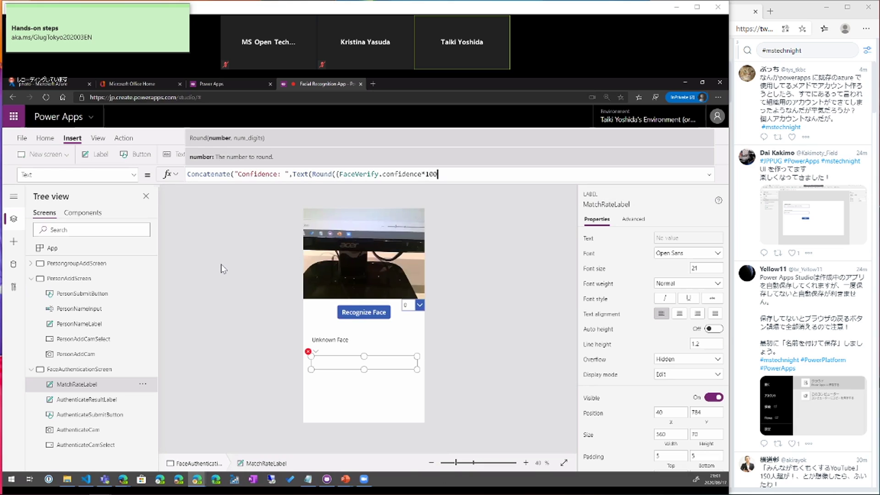
pyautogui.write('),2)')
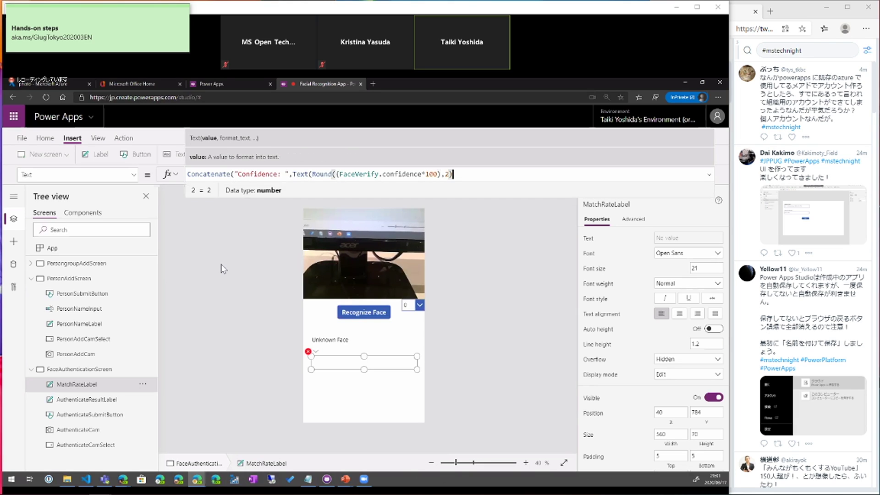
pyautogui.write('),')
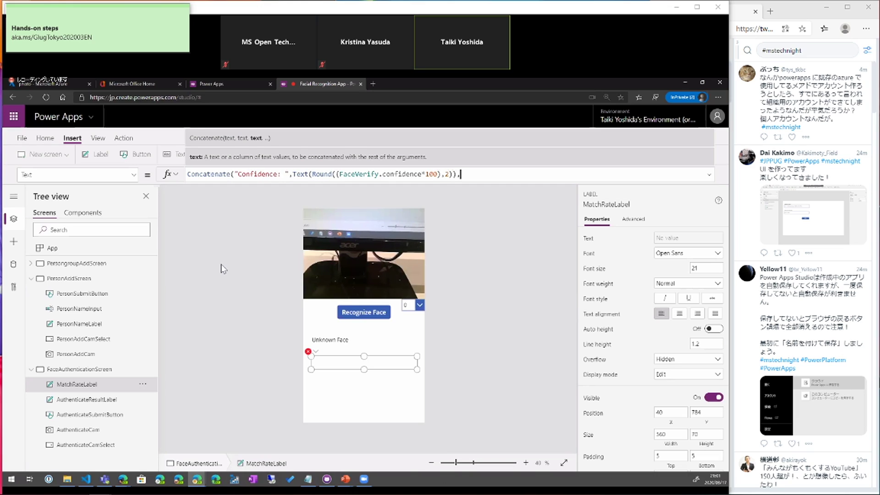
pyautogui.write('"%"')
pyautogui.press('Left')
pyautogui.press('Left')
pyautogui.press('Left')
pyautogui.press('Left')
pyautogui.press('Left')
pyautogui.press('Left')
pyautogui.press('Left')
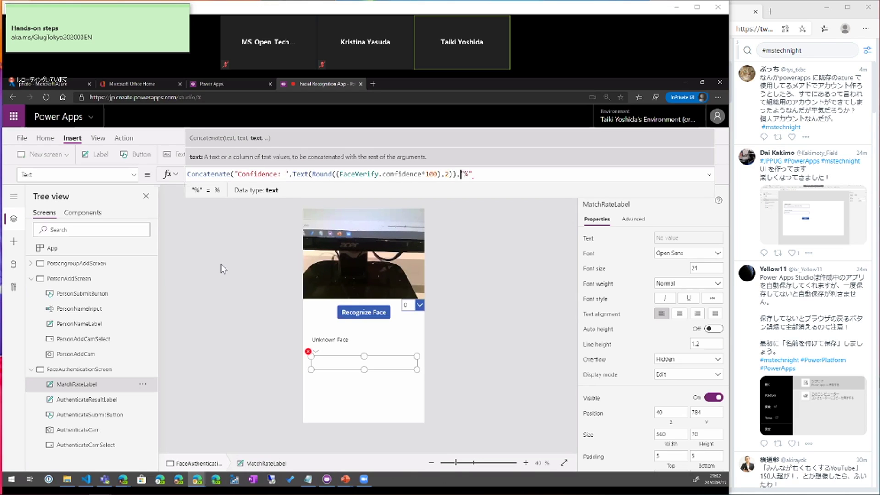
pyautogui.press('Right')
pyautogui.press('Right')
pyautogui.press('Right')
pyautogui.press('Right')
pyautogui.press('Right')
pyautogui.press('Right')
pyautogui.press('Right')
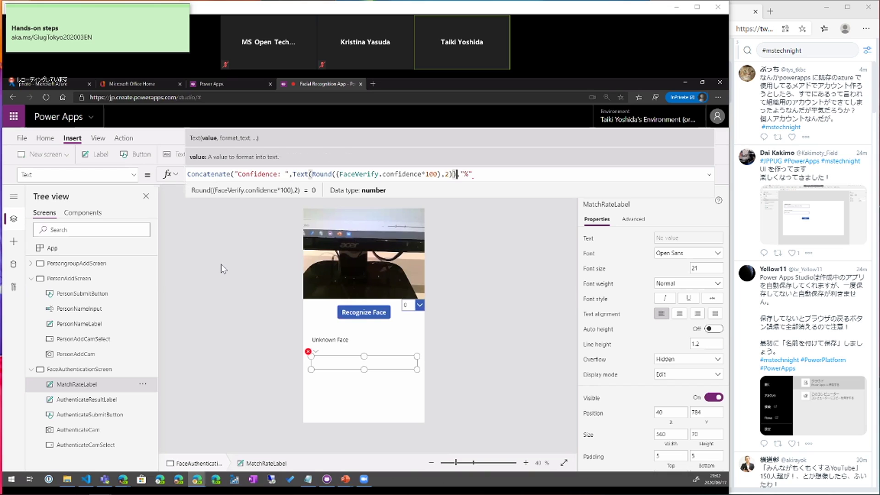
pyautogui.write(')')
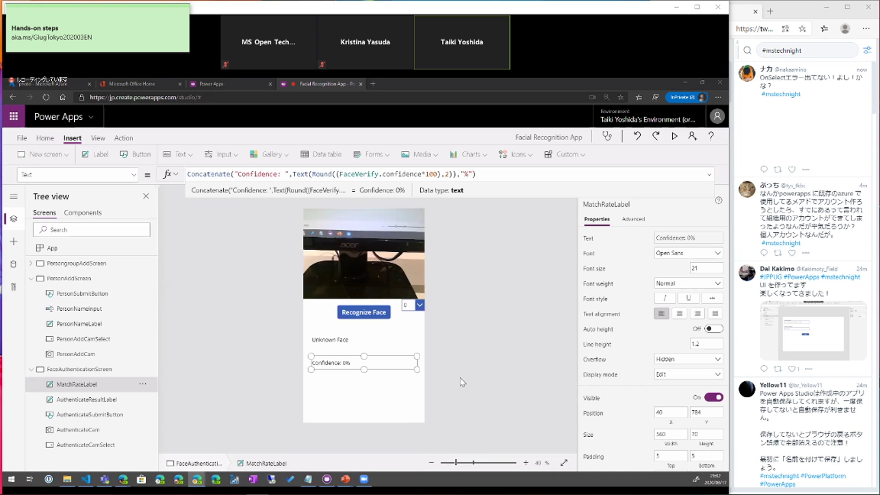
# Right-align the text of both the Unknown Face and Confidence labels, then collapse the screen in Tree view.
pyautogui.click(332, 347)
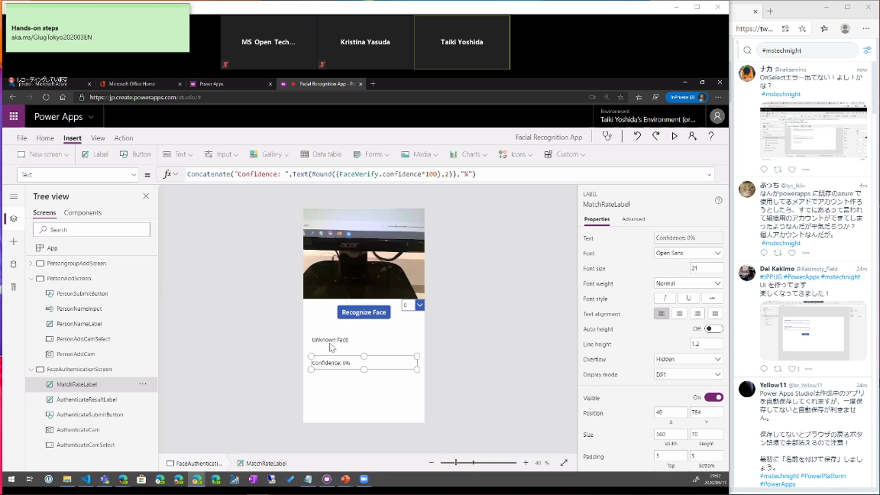
pyautogui.click(332, 344)
pyautogui.keyDown('shift'); pyautogui.click(334, 363); pyautogui.keyUp('shift')
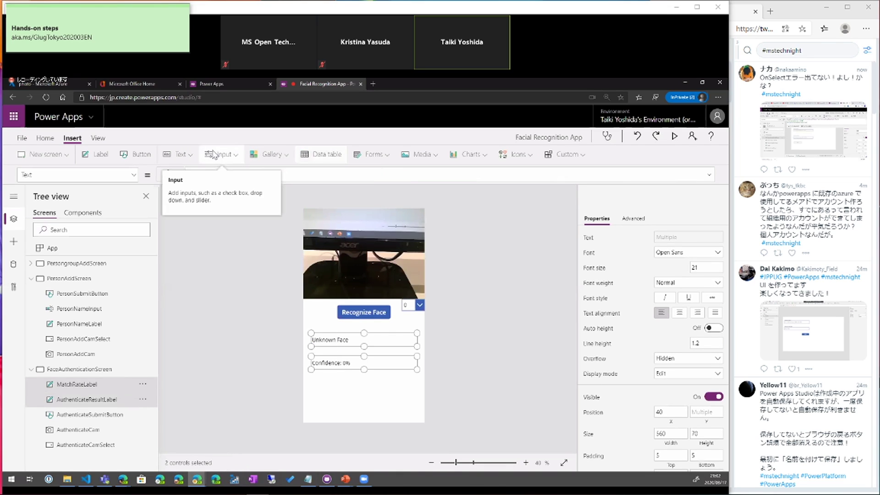
pyautogui.click(46, 139)
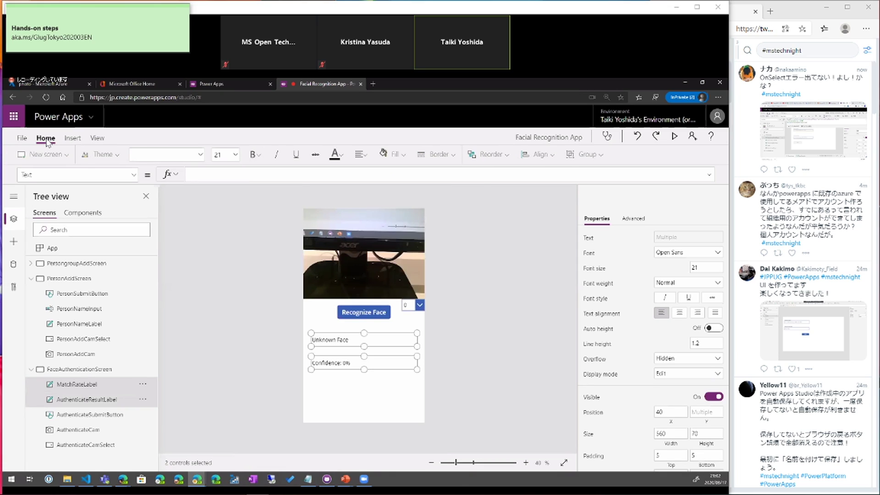
pyautogui.click(361, 155)
pyautogui.click(389, 212)
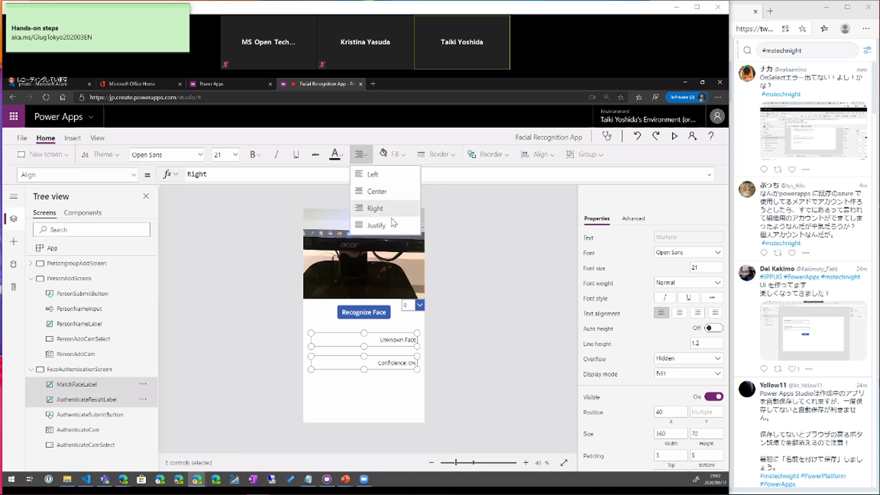
pyautogui.click(453, 365)
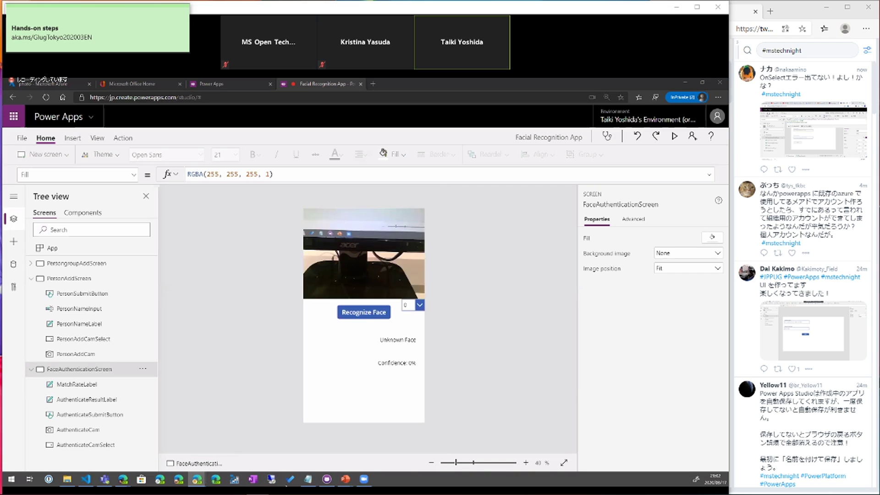
pyautogui.click(31, 370)
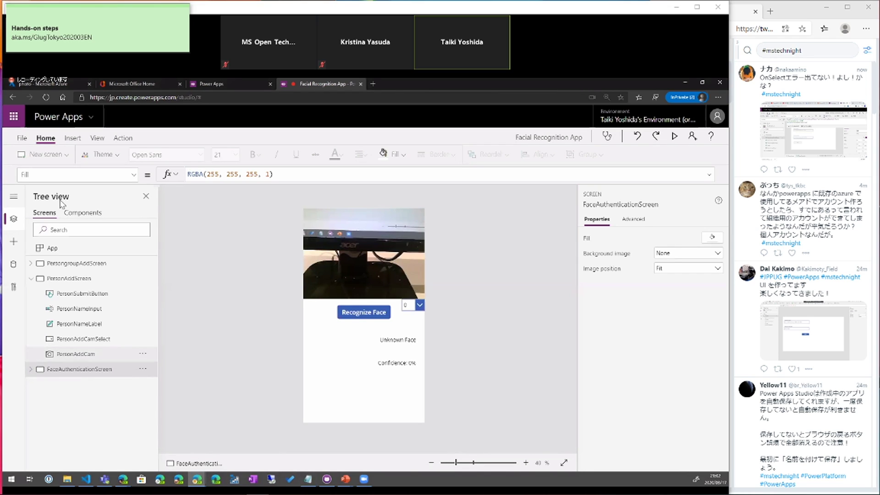
# Add a blank screen and rename Screen1 to ResultScreen.
pyautogui.click(50, 158)
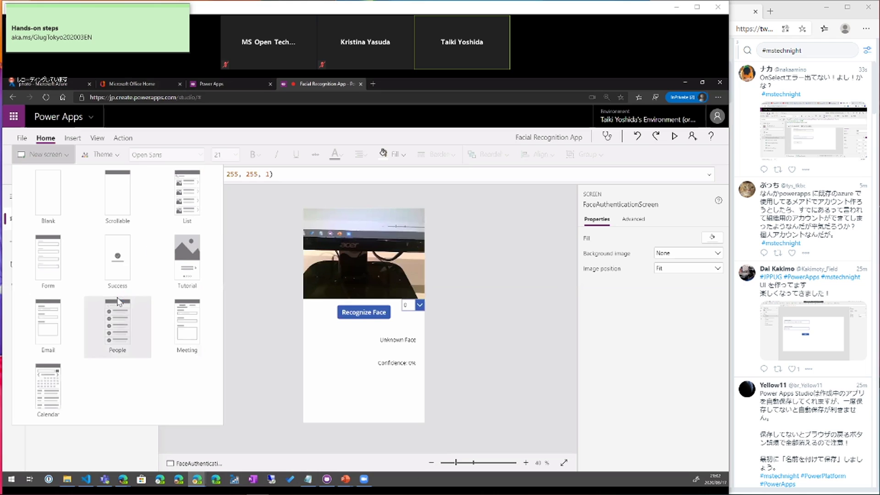
pyautogui.click(50, 195)
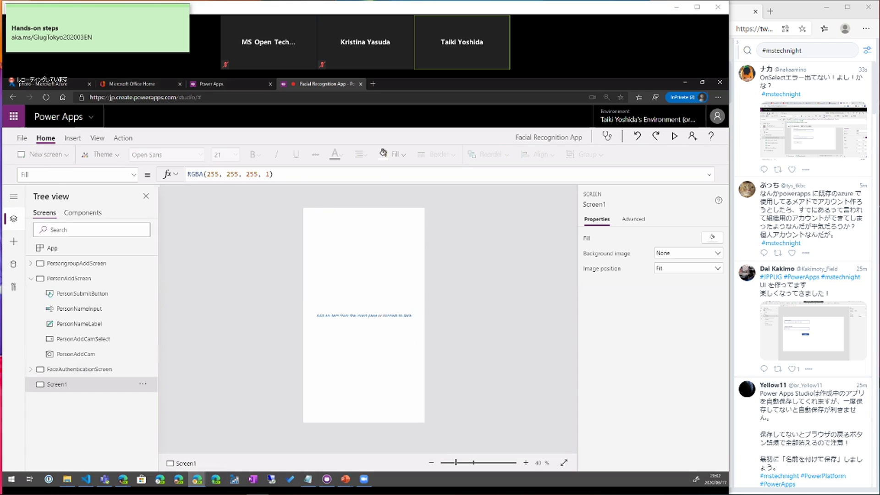
pyautogui.doubleClick(60, 386)
pyautogui.write('Reg')
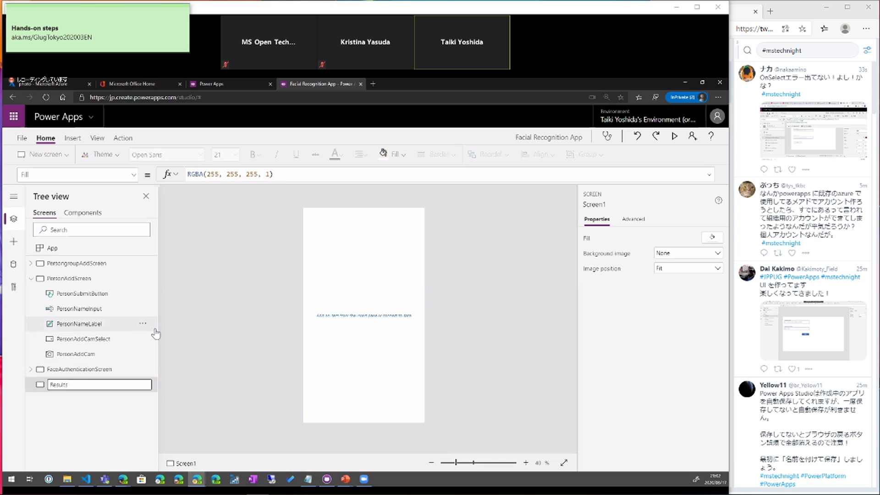
pyautogui.press('Return')
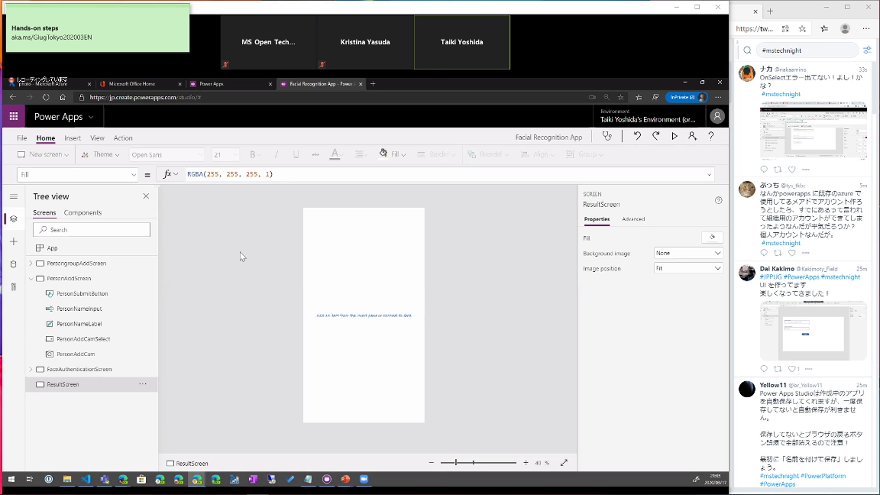
# Insert Gallery1 as a blank vertical gallery on AuthenticateLog using the Title, subtitle, and body layout.
pyautogui.click(73, 139)
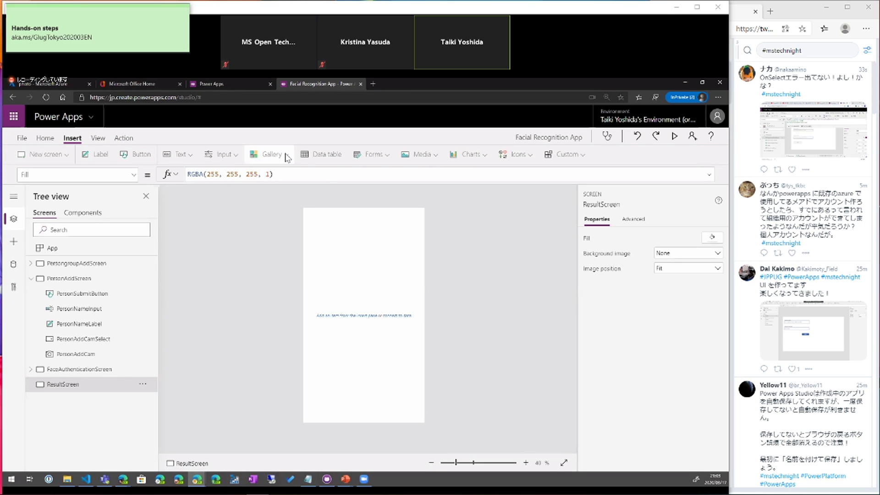
pyautogui.click(287, 158)
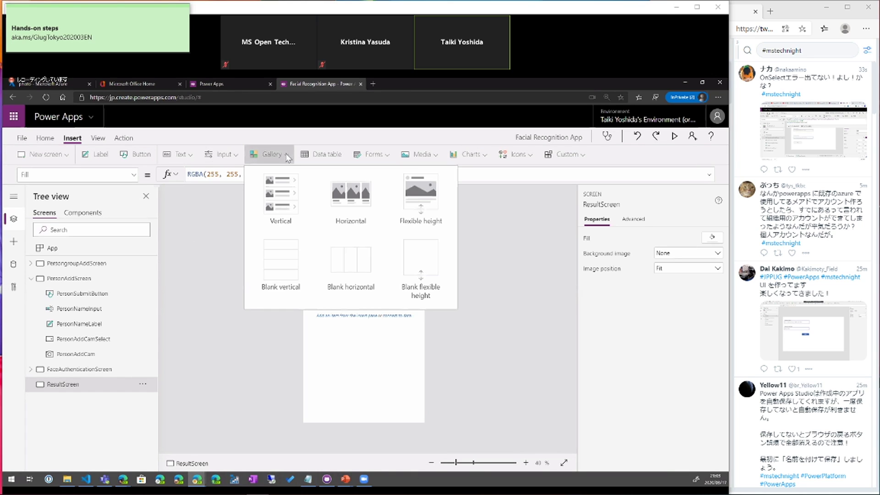
pyautogui.click(288, 275)
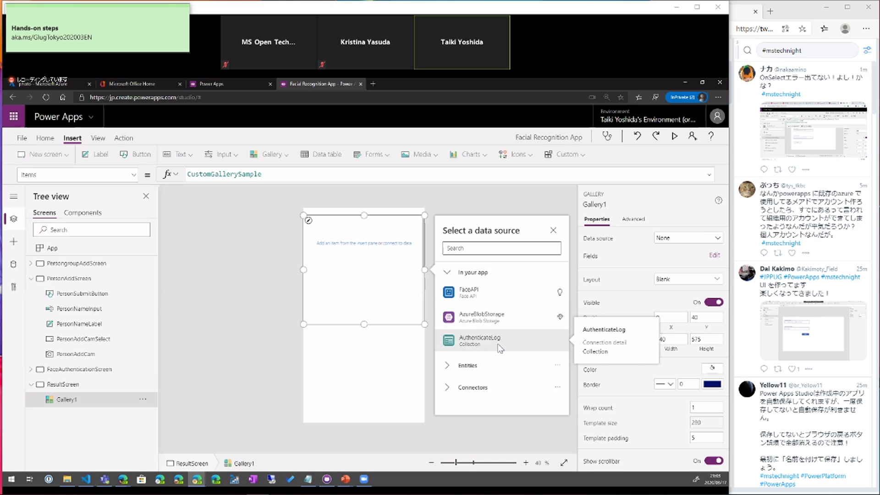
pyautogui.click(500, 348)
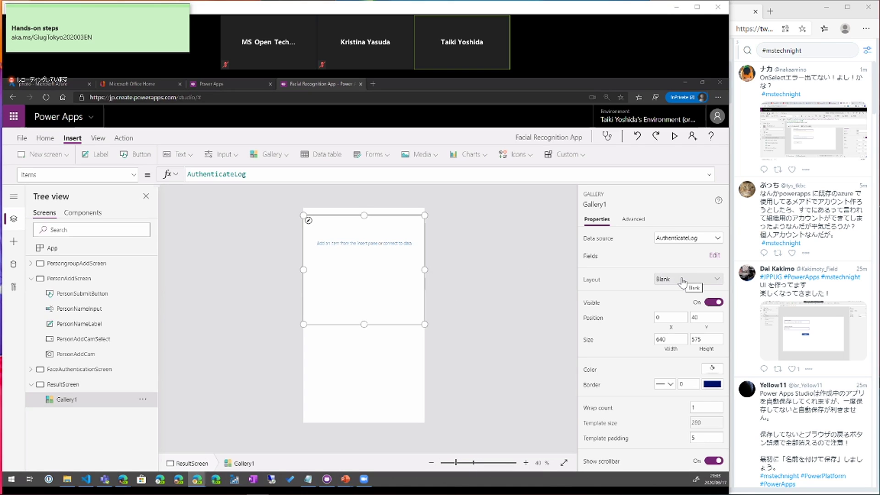
pyautogui.click(683, 282)
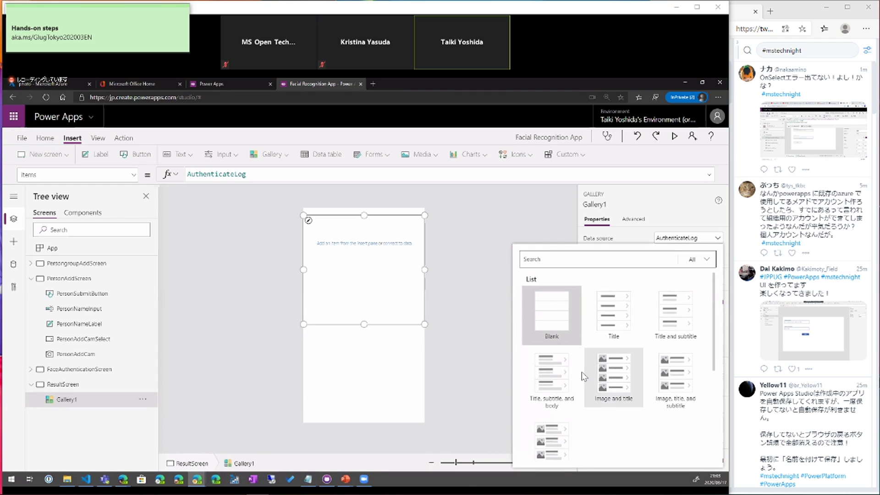
pyautogui.click(566, 385)
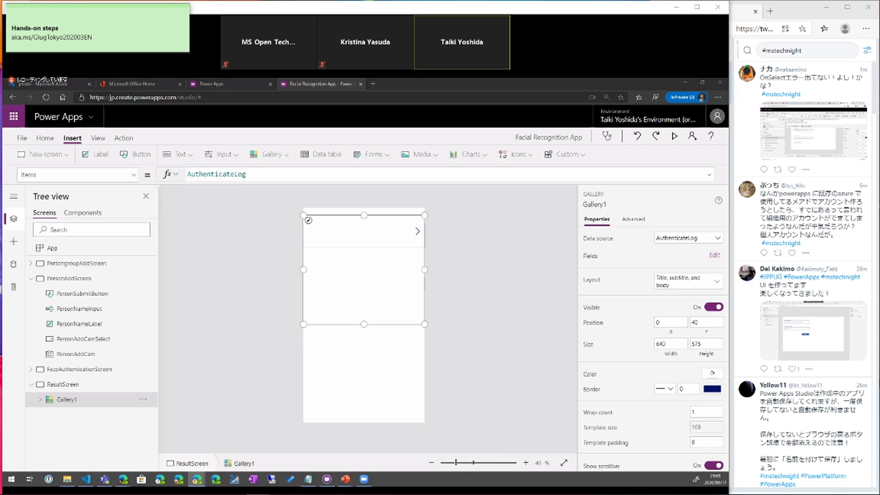
# Rename the gallery to ResultGallery.
pyautogui.doubleClick(73, 400)
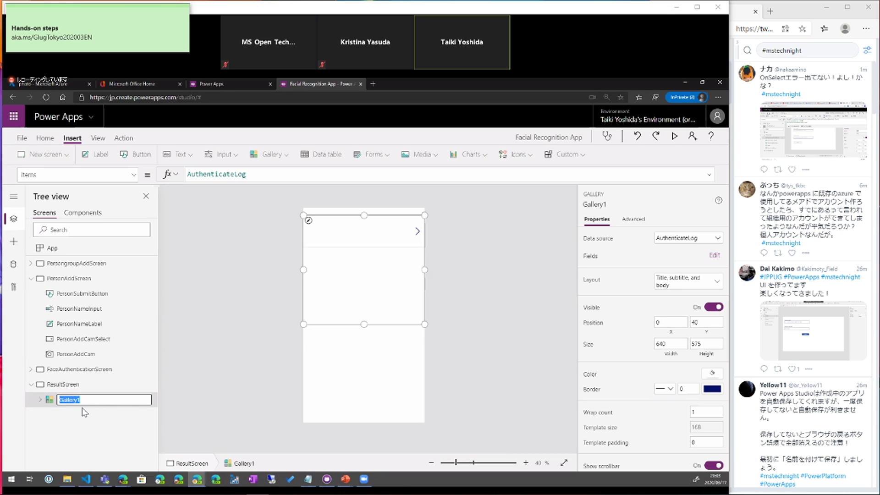
pyautogui.write('ResultGallery')
pyautogui.press('Return')
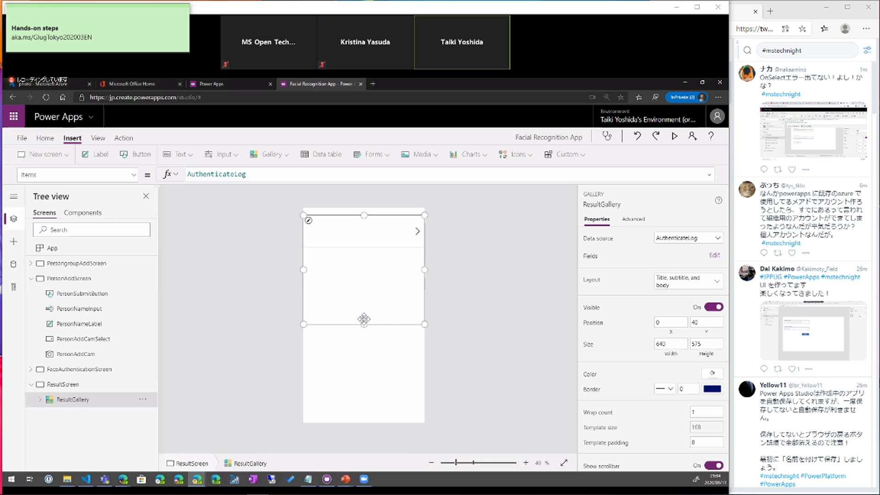
# Map MatchRate to the body line and DateTime to the title line of each row.
pyautogui.click(696, 258)
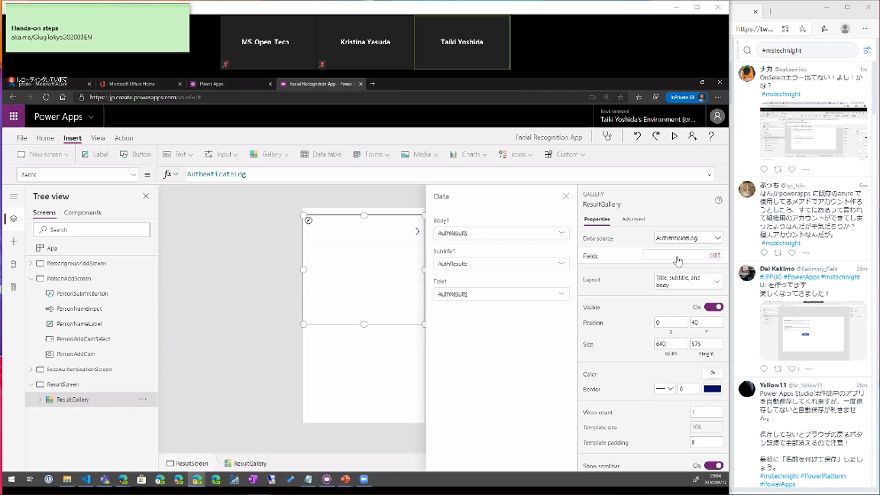
pyautogui.click(465, 235)
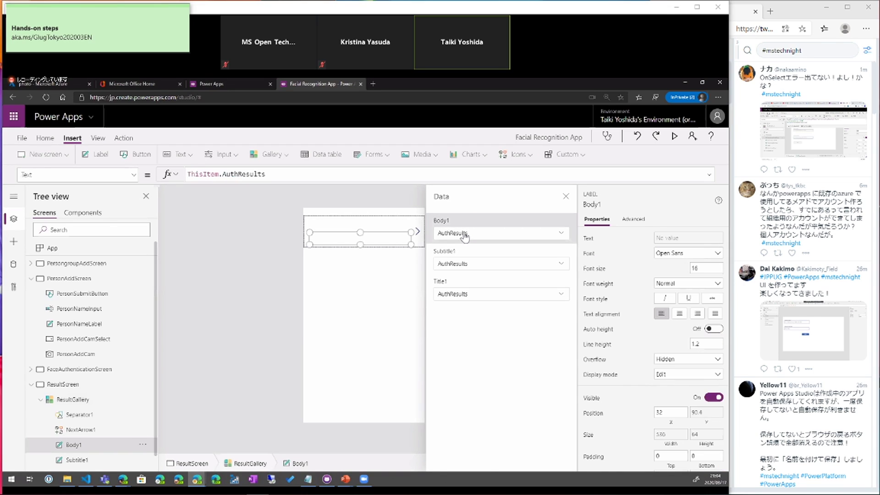
pyautogui.click(462, 274)
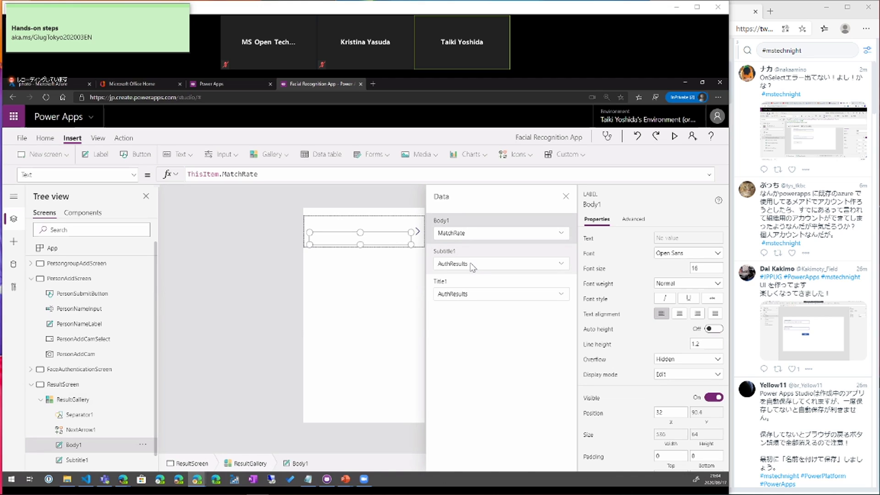
pyautogui.click(464, 294)
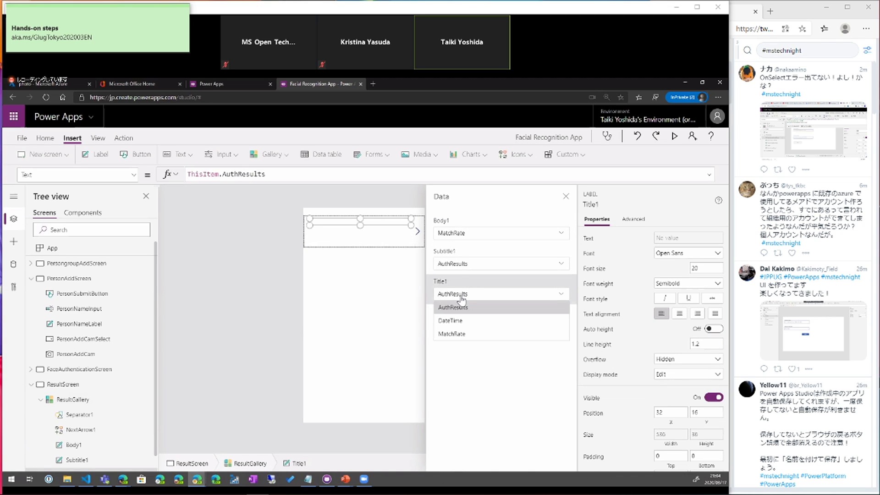
pyautogui.click(451, 320)
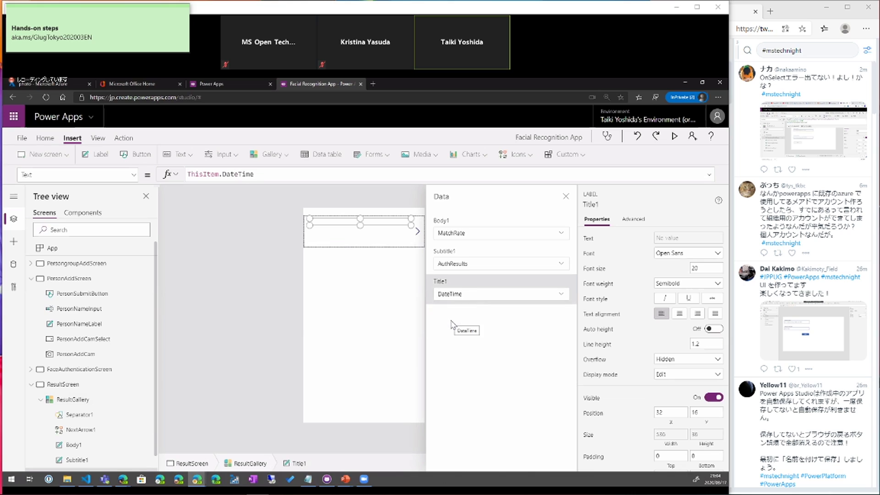
pyautogui.click(265, 379)
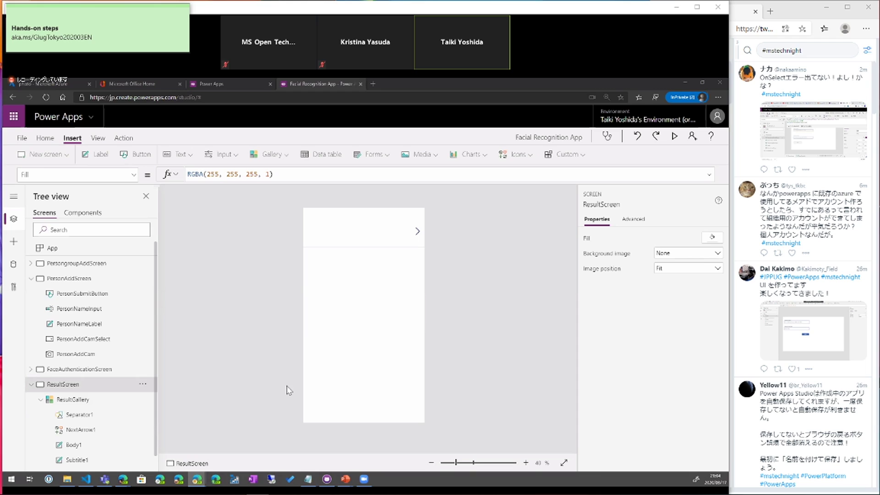
pyautogui.click(358, 219)
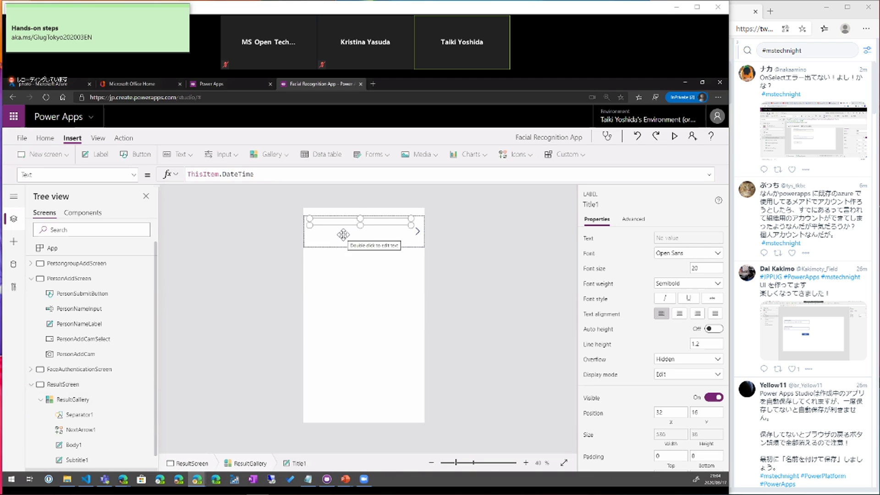
pyautogui.click(342, 235)
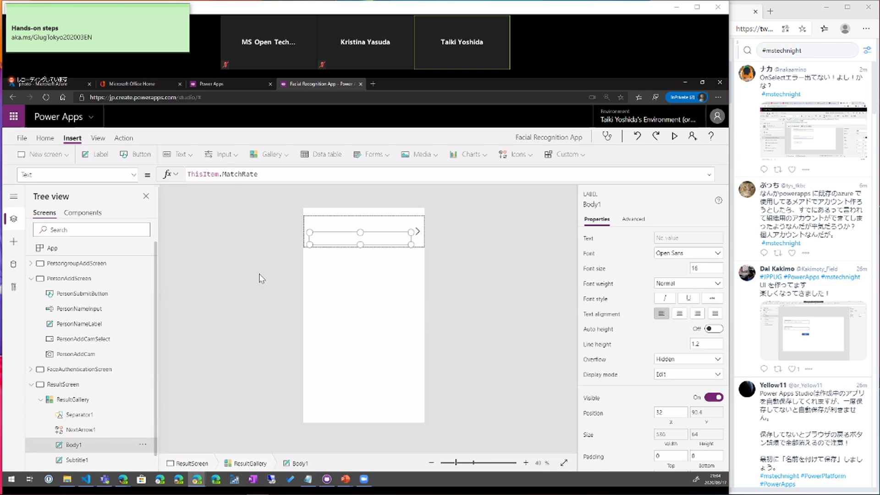
# Replace Body1's Text with Concatenate("Match :",Text(Round((ThisItem.MatchRate*100),2)),"%").
pyautogui.moveTo(269, 175); pyautogui.dragTo(198, 171)
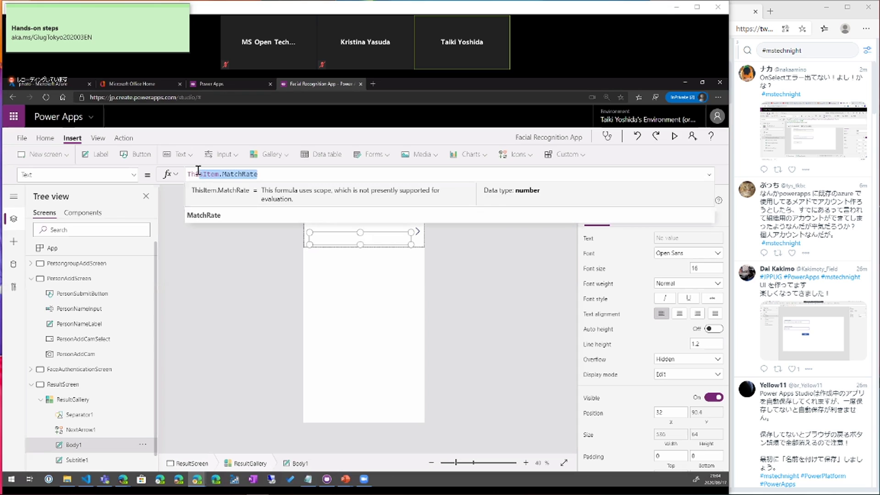
pyautogui.hotkey('shift', 'Home')
pyautogui.write('Concat')
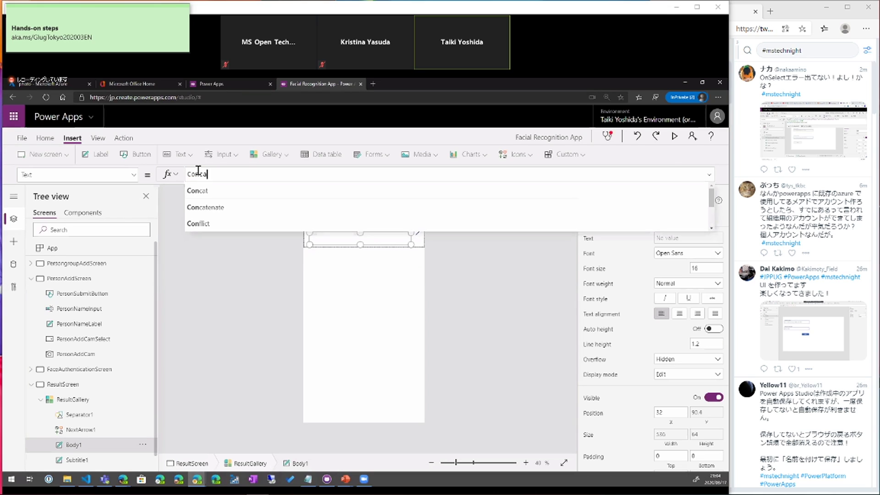
pyautogui.write('enate(')
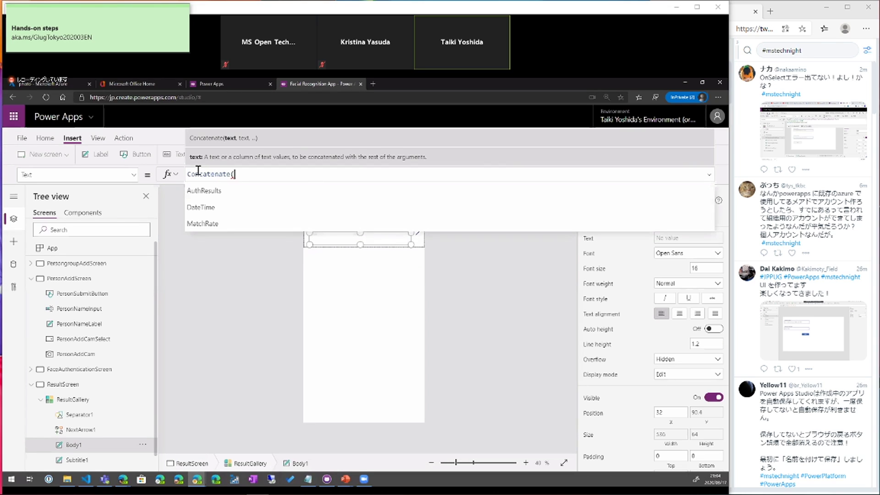
pyautogui.write('"Match')
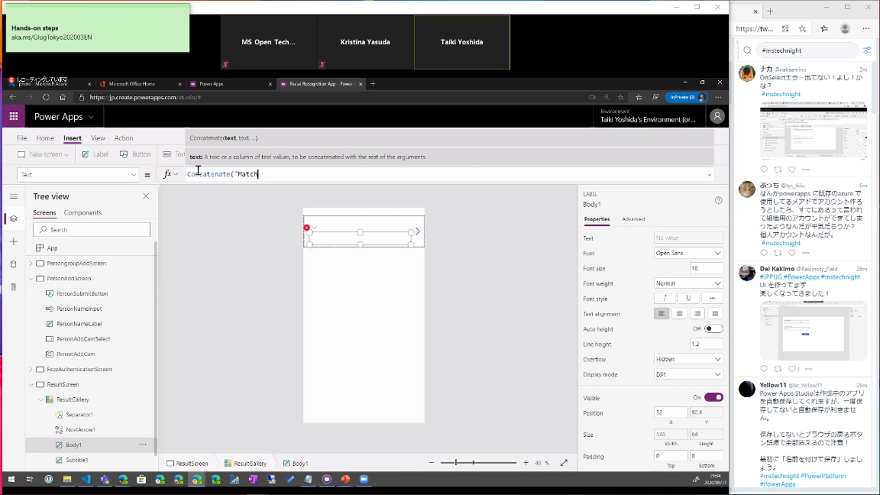
pyautogui.write(' :",Text(Roi')
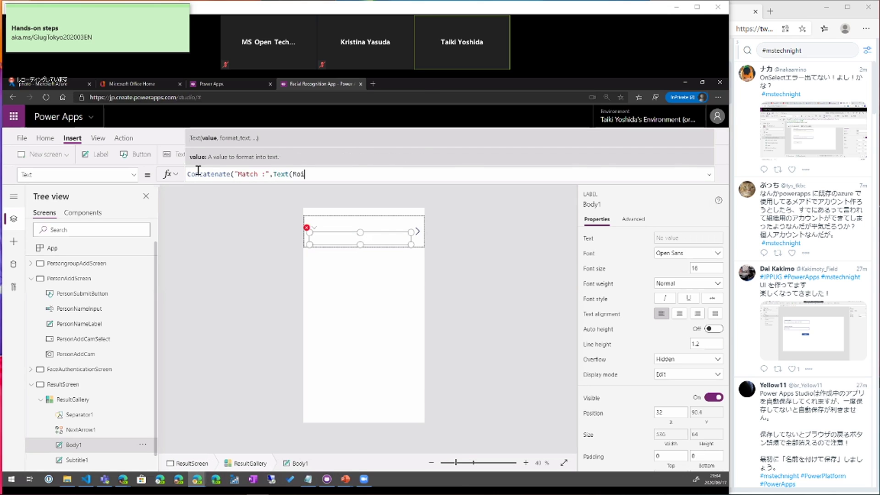
pyautogui.press('BackSpace')
pyautogui.write('und(')
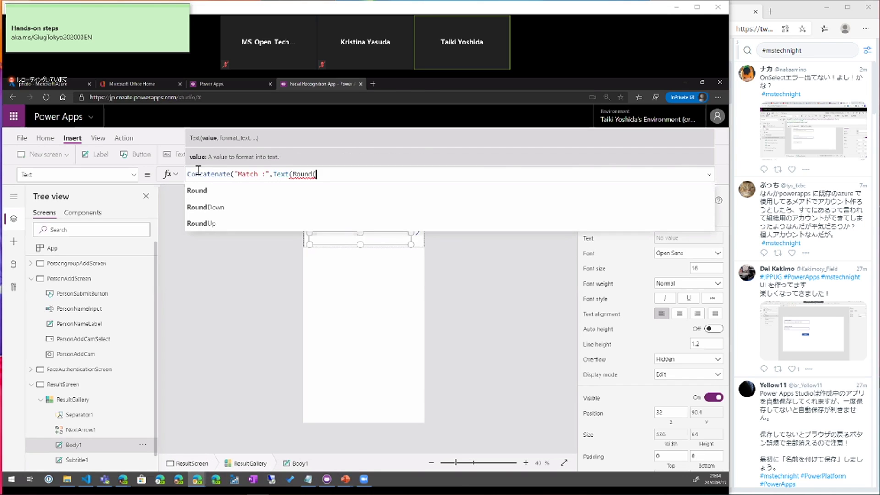
pyautogui.write('(ThisItem.Matc')
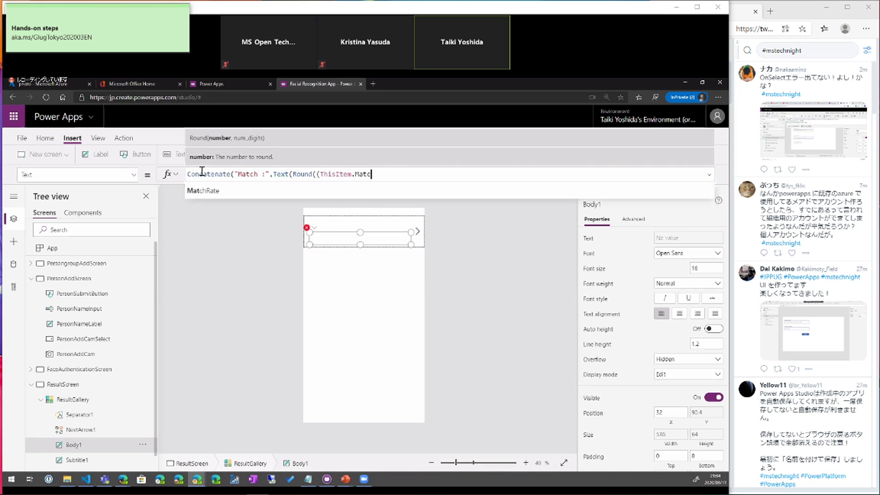
pyautogui.press('Tab')
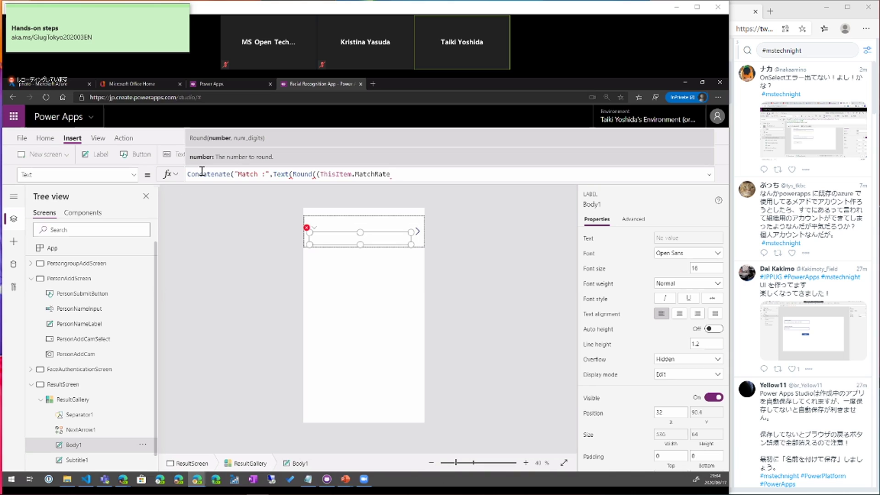
pyautogui.write('*100,')
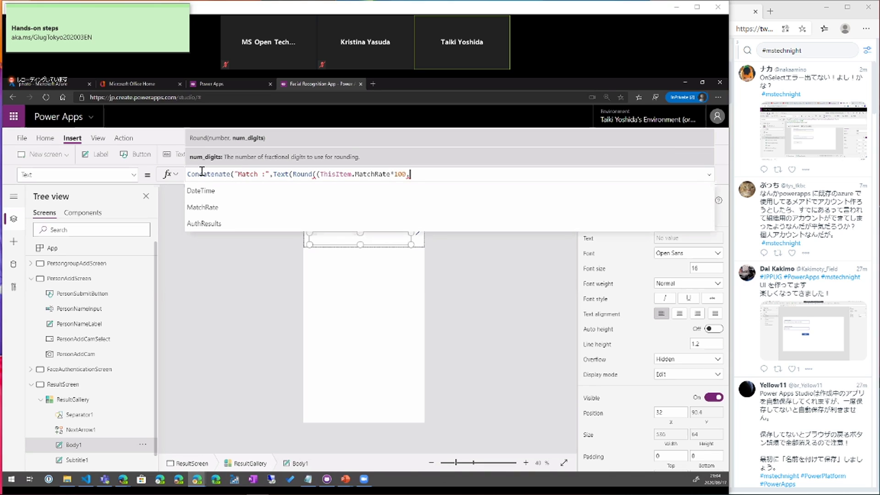
pyautogui.press('BackSpace')
pyautogui.write('),2')
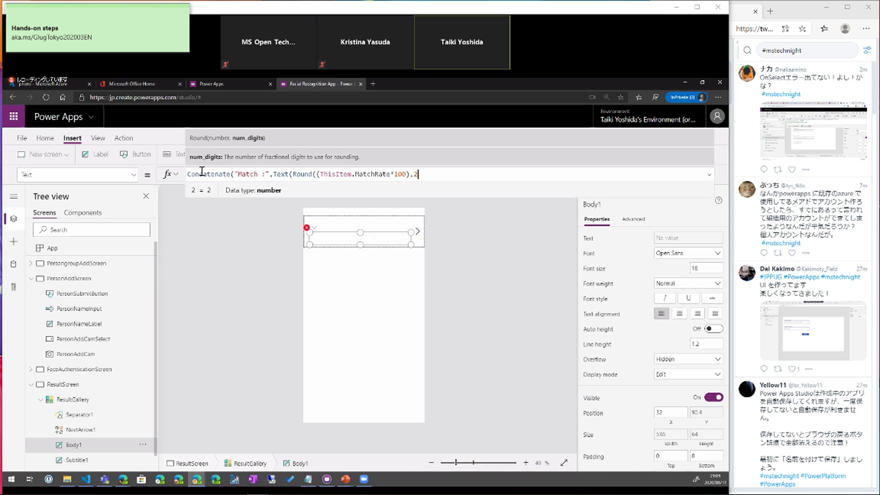
pyautogui.write(')),"%")')
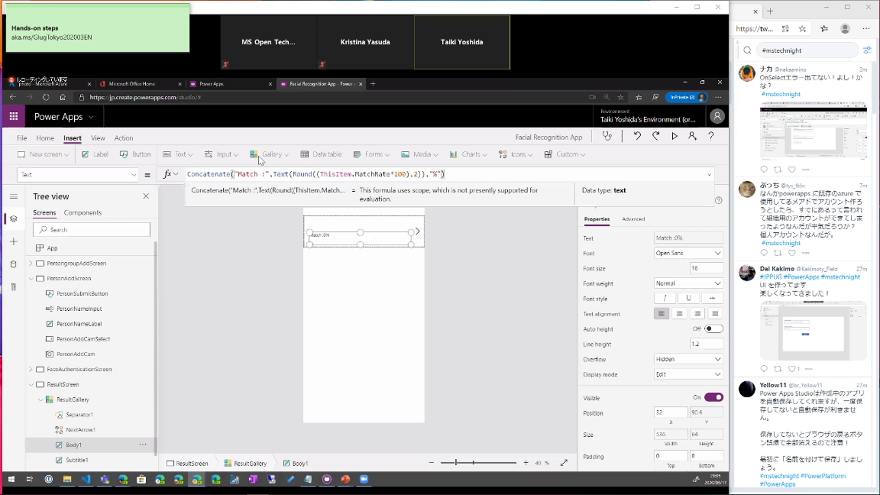
# Review the formula's ThisItem, MatchRate and 100 parts, then select ResultGallery.
pyautogui.doubleClick(336, 174)
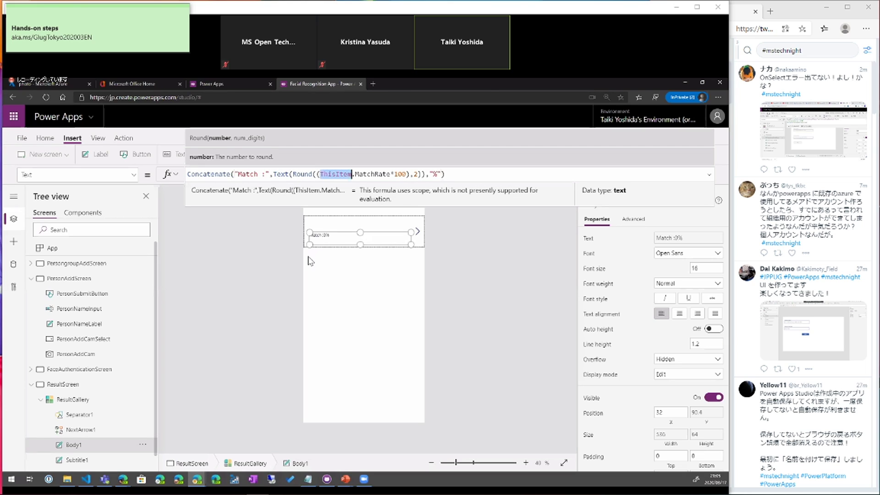
pyautogui.click(339, 229)
pyautogui.click(357, 270)
pyautogui.click(333, 225)
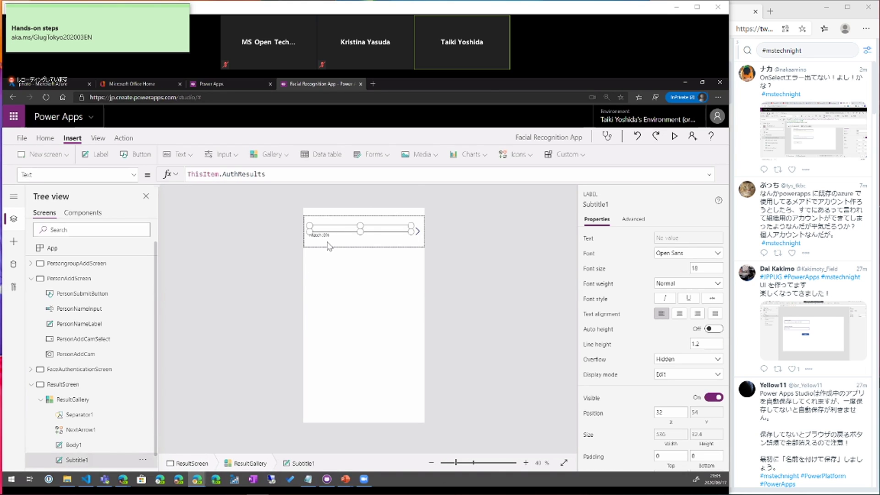
pyautogui.click(326, 236)
pyautogui.click(345, 175)
pyautogui.click(367, 175)
pyautogui.click(402, 175)
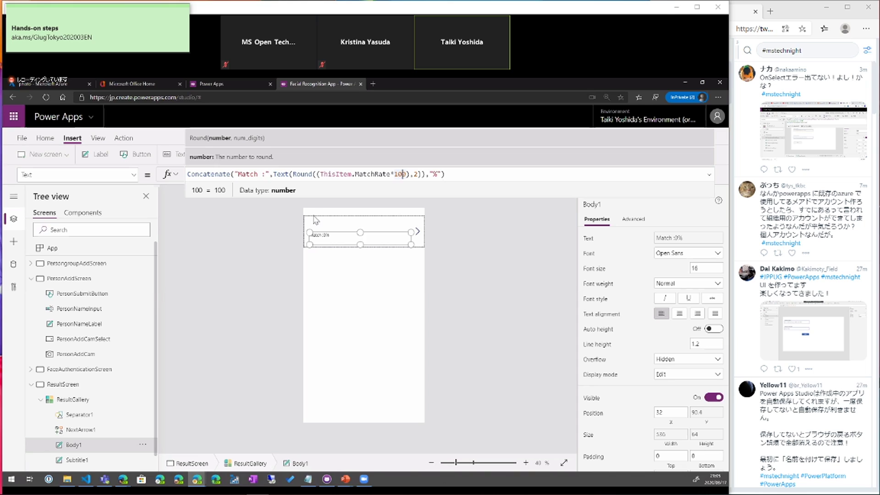
pyautogui.moveTo(188, 175); pyautogui.dragTo(470, 189)
pyautogui.click(191, 174)
pyautogui.click(270, 174)
pyautogui.click(386, 271)
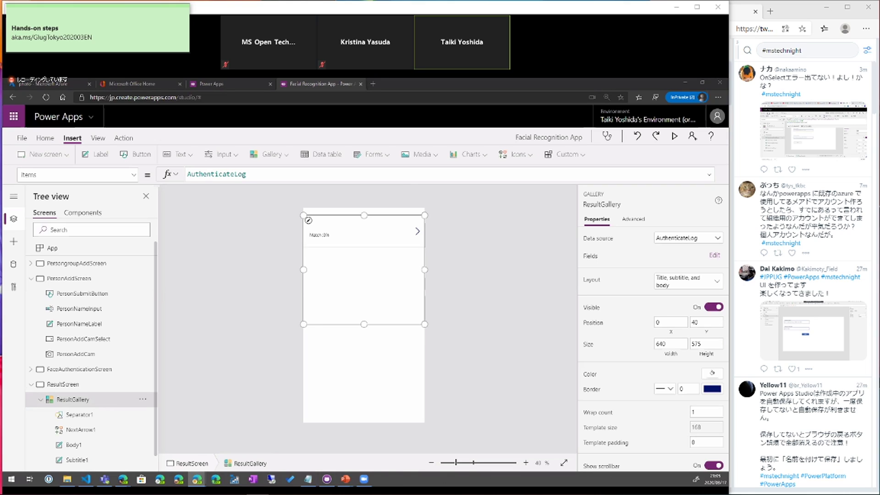
# Insert a blank screen and rename Screen1 to HomeScreen.
pyautogui.click(31, 385)
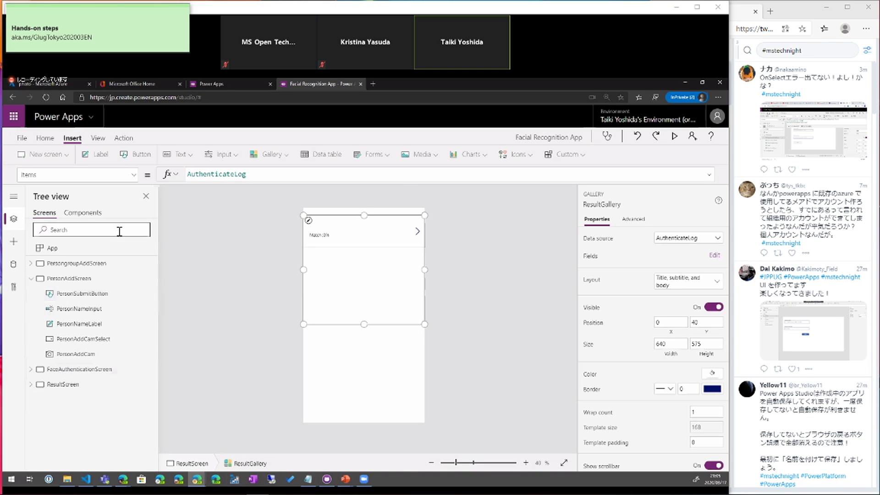
pyautogui.click(48, 155)
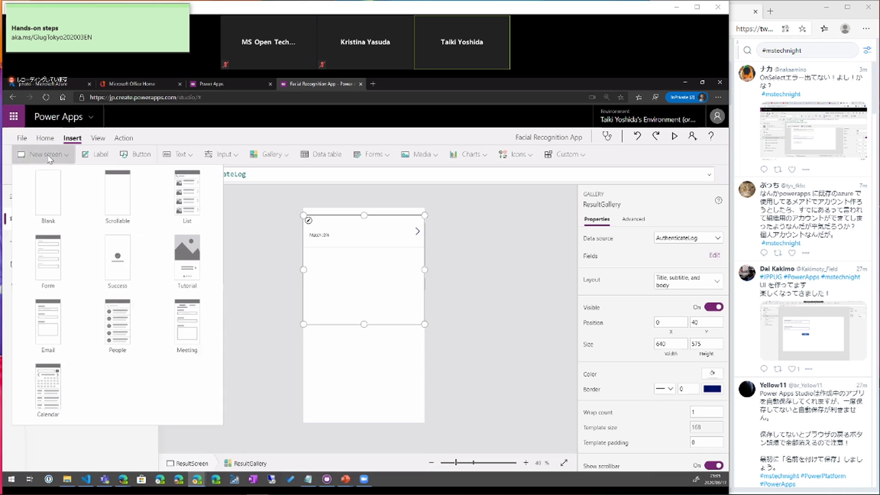
pyautogui.click(47, 189)
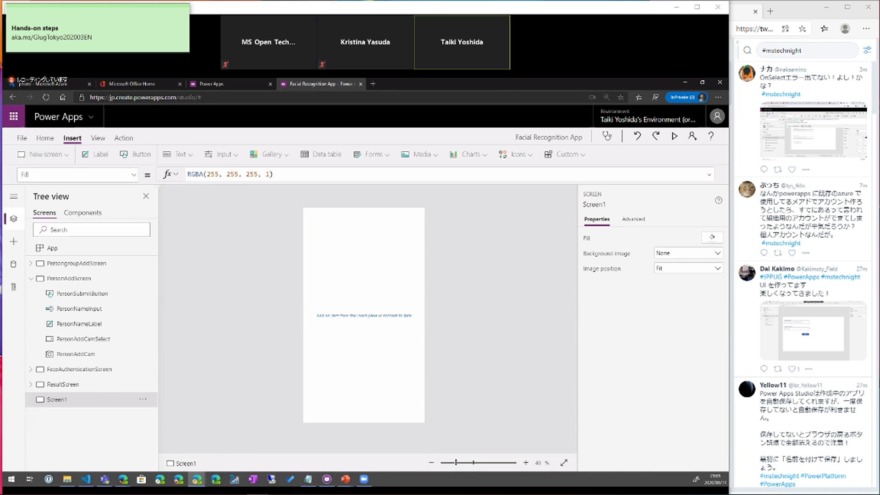
pyautogui.doubleClick(56, 400)
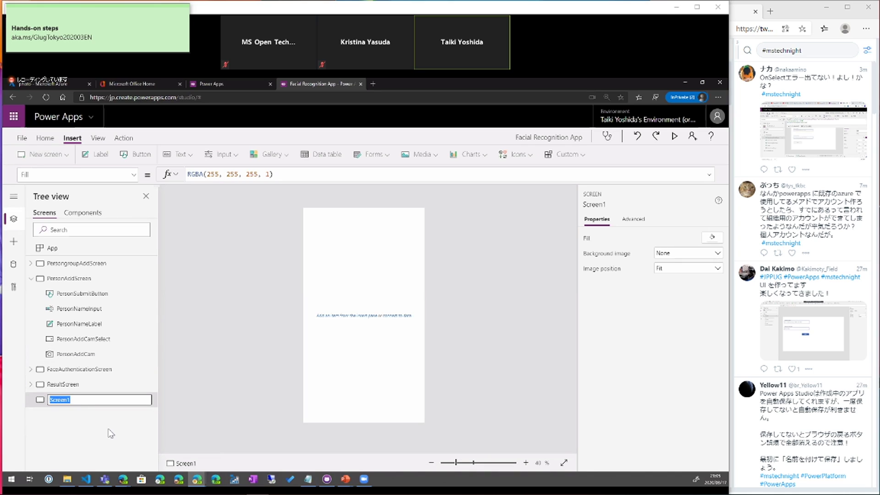
pyautogui.write('HomeScreen')
pyautogui.press('Return')
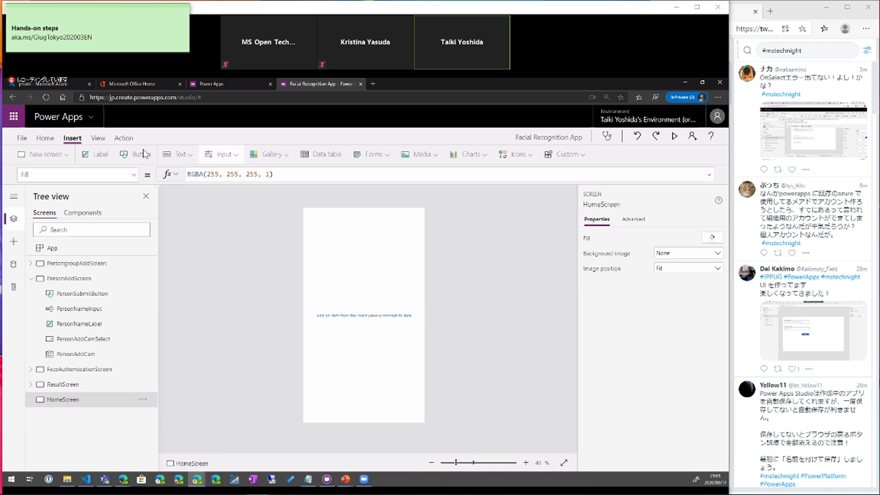
# Add a full-width title label with centred, bold, size 48 text.
pyautogui.click(98, 156)
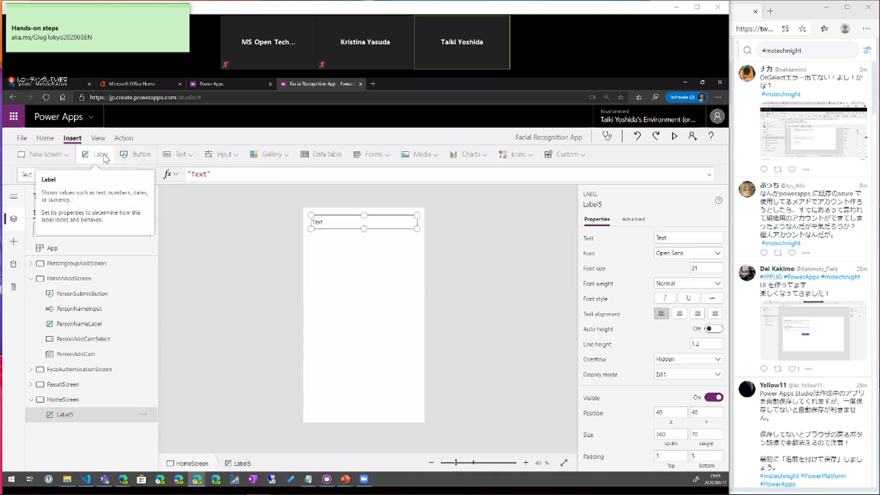
pyautogui.moveTo(332, 235); pyautogui.dragTo(325, 278)
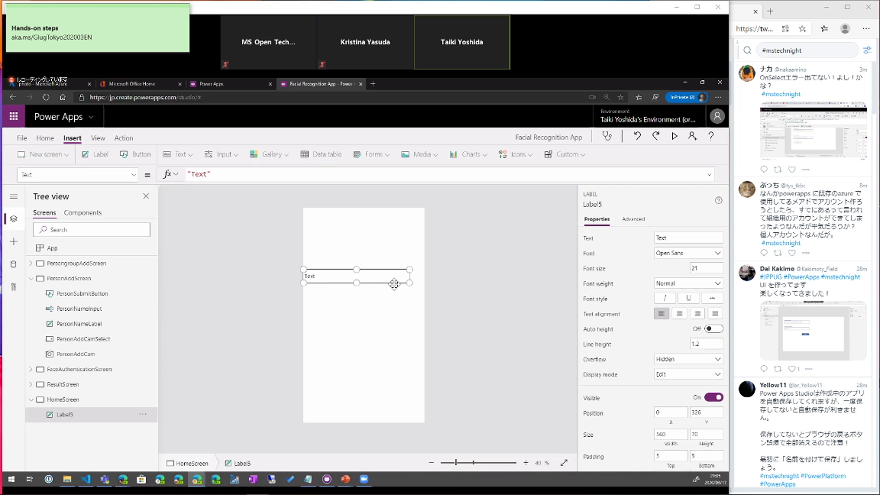
pyautogui.moveTo(444, 304); pyautogui.dragTo(444, 307)
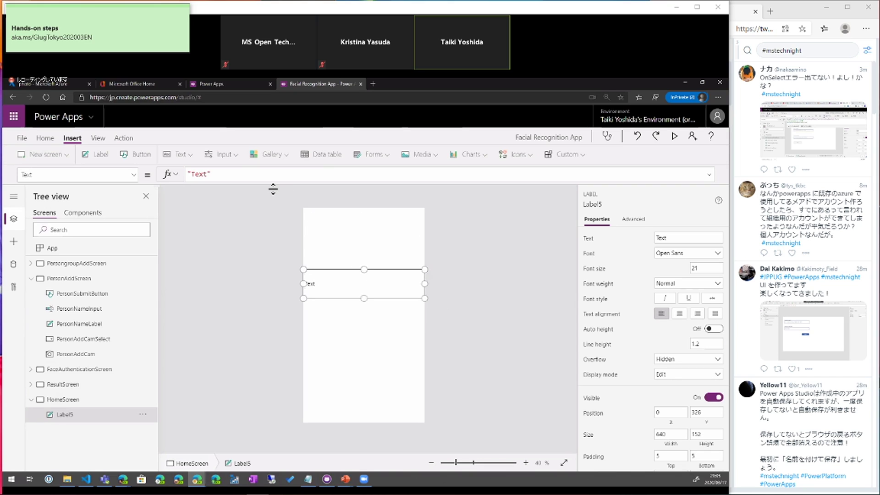
pyautogui.click(42, 138)
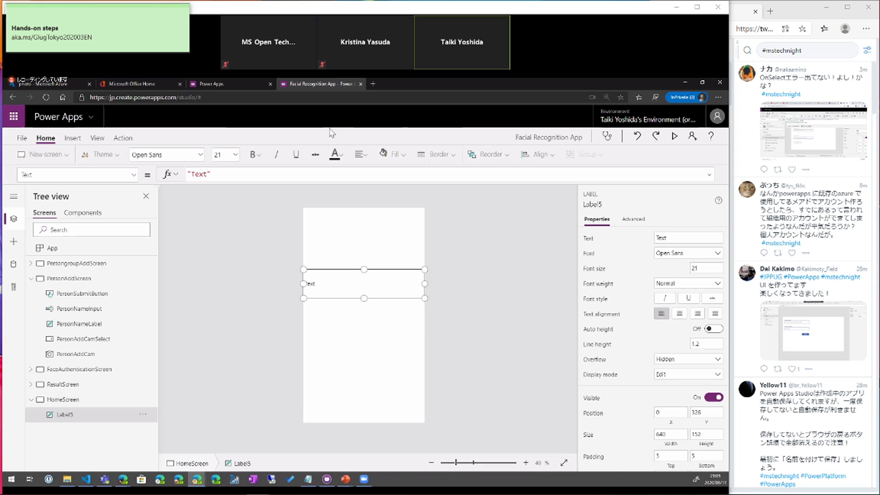
pyautogui.click(361, 155)
pyautogui.click(373, 192)
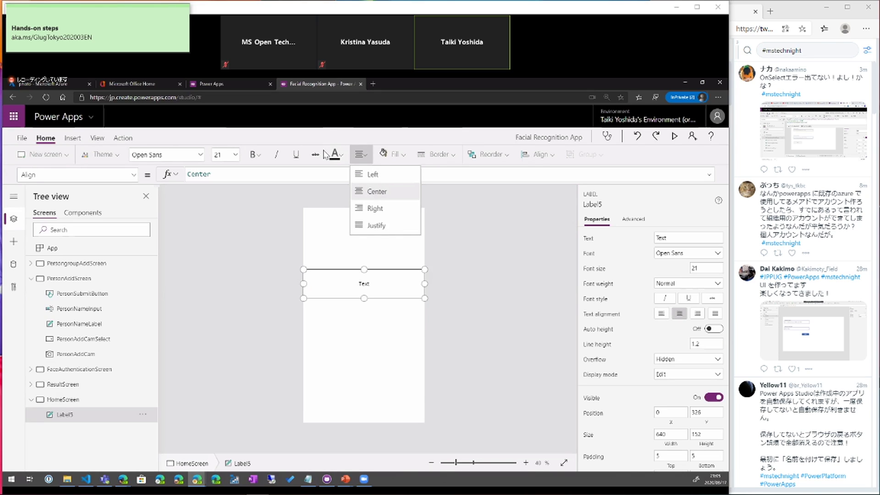
pyautogui.click(253, 155)
pyautogui.click(261, 175)
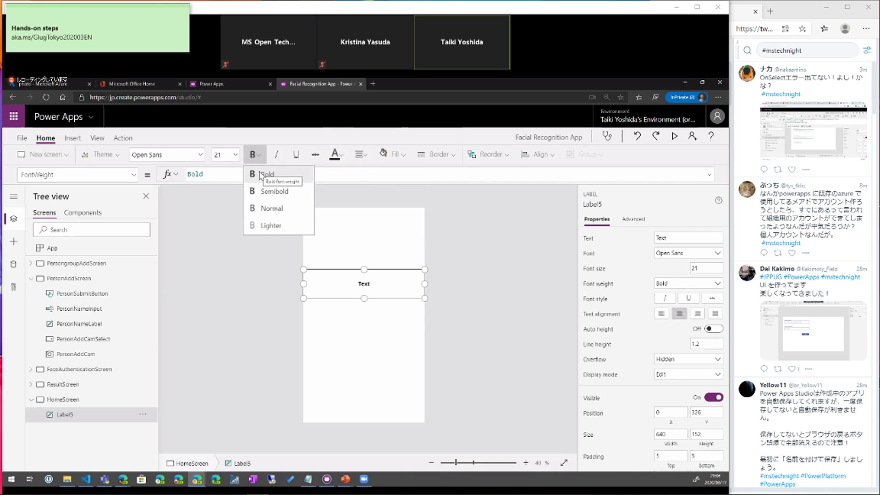
pyautogui.click(230, 155)
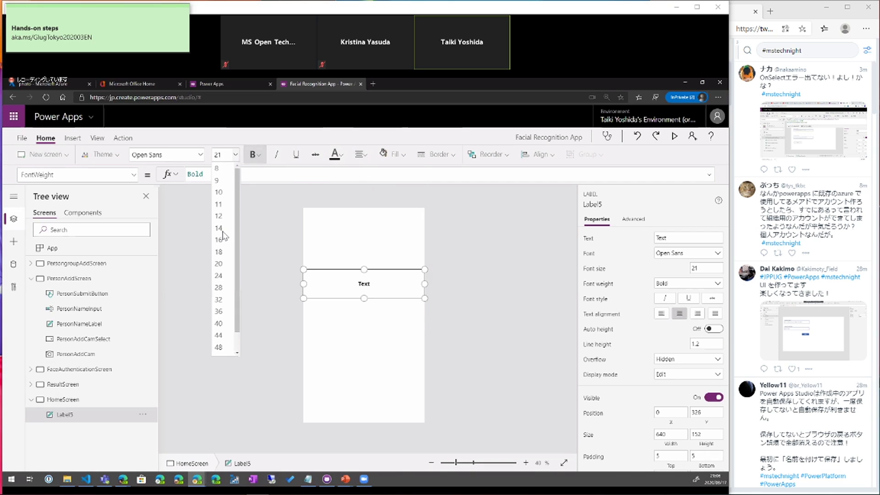
pyautogui.click(227, 347)
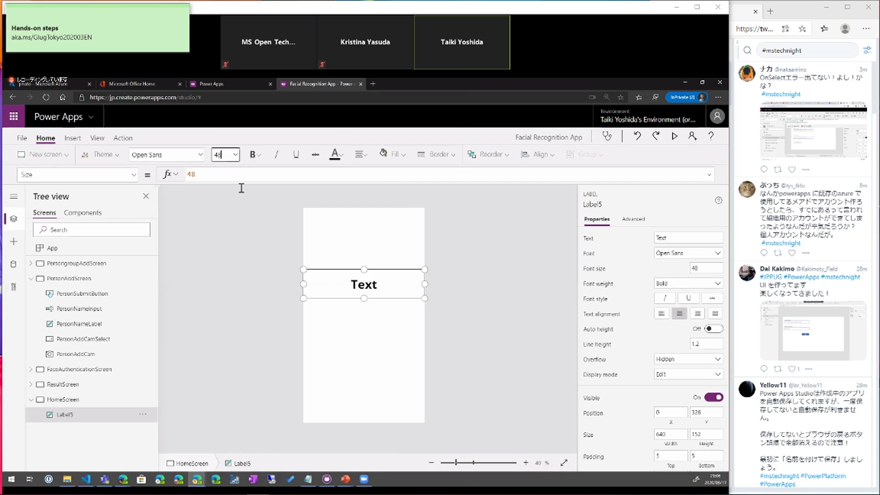
# Change the title's wording to 'Facial Recognition App'.
pyautogui.doubleClick(380, 285)
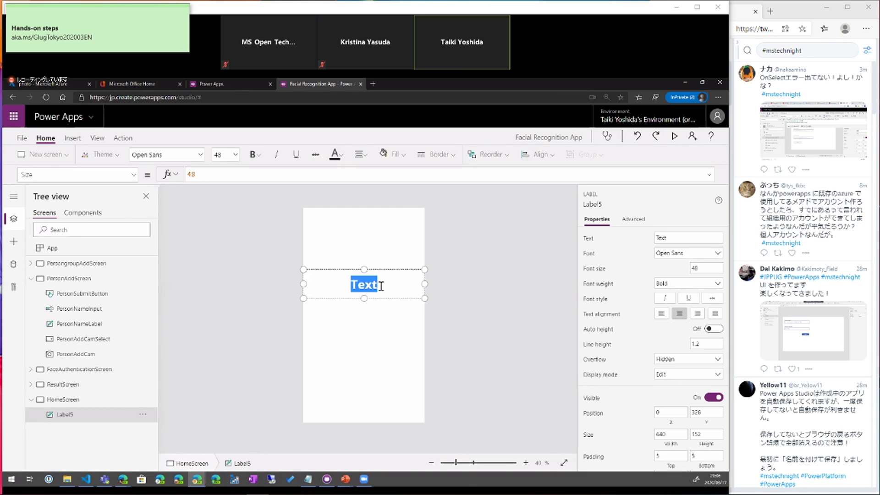
pyautogui.write('Facial Recognition')
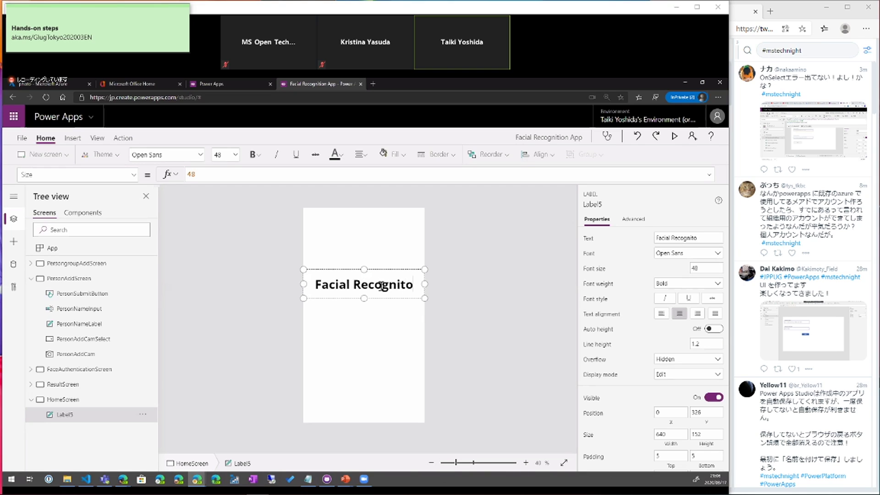
pyautogui.write(' APP')
pyautogui.press('BackSpace')
pyautogui.press('BackSpace')
pyautogui.write('pp')
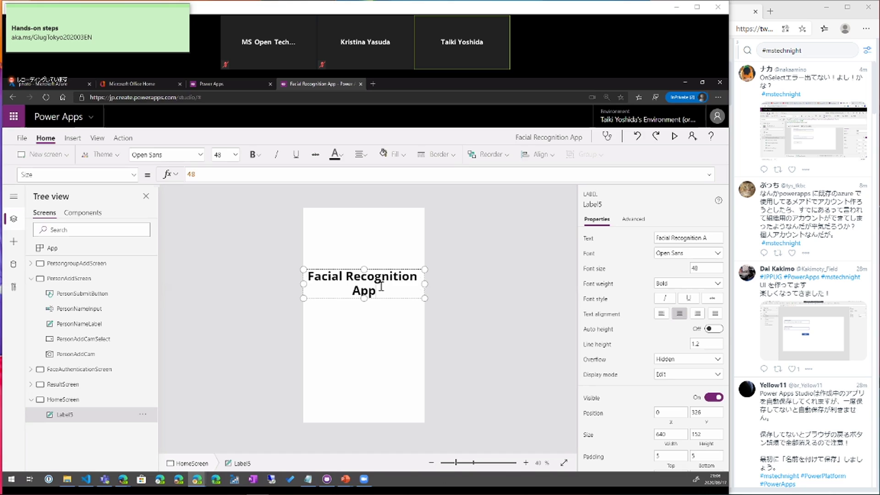
pyautogui.press('Escape')
# Insert a new button and move it below the title.
pyautogui.click(419, 196)
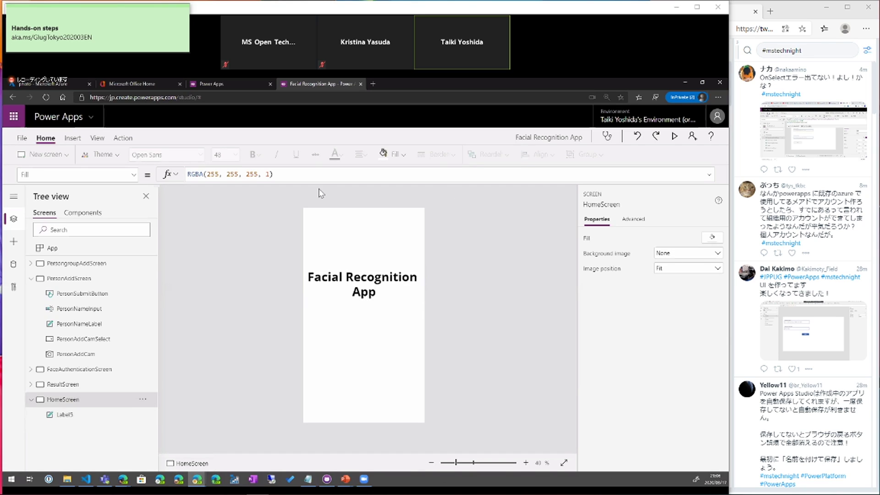
pyautogui.click(72, 139)
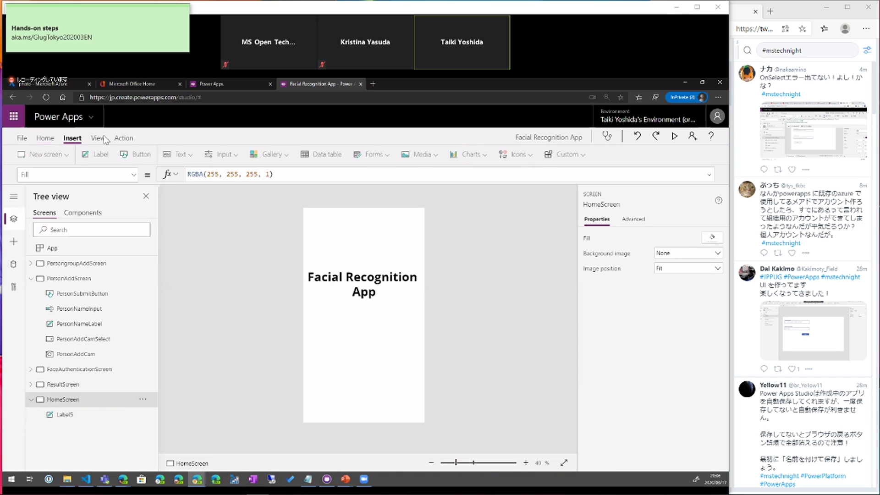
pyautogui.click(136, 154)
pyautogui.moveTo(351, 224); pyautogui.dragTo(375, 341)
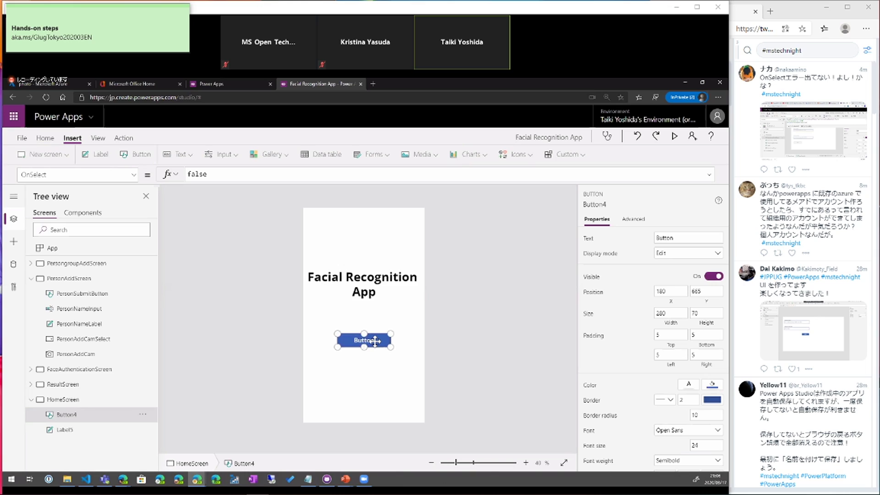
# Caption the button 'Registration' and rename it MovePersonAddSCButton.
pyautogui.doubleClick(371, 346)
pyautogui.write('Registration')
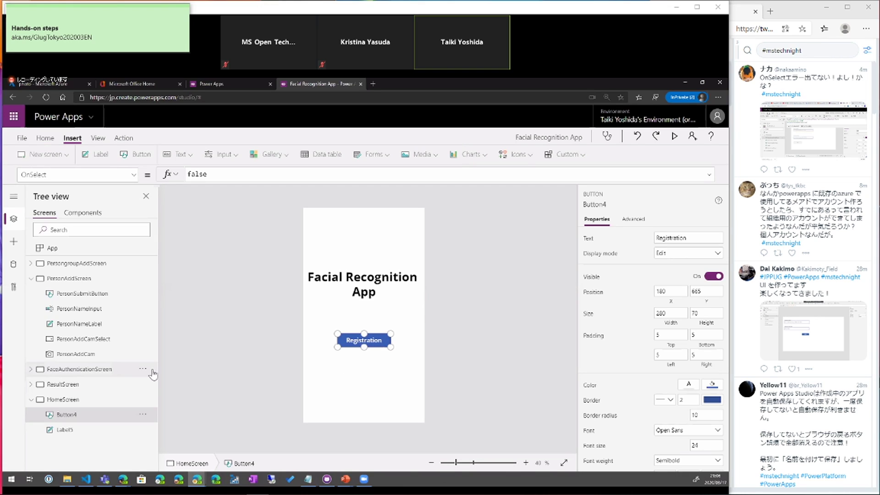
pyautogui.doubleClick(69, 416)
pyautogui.write('Mo')
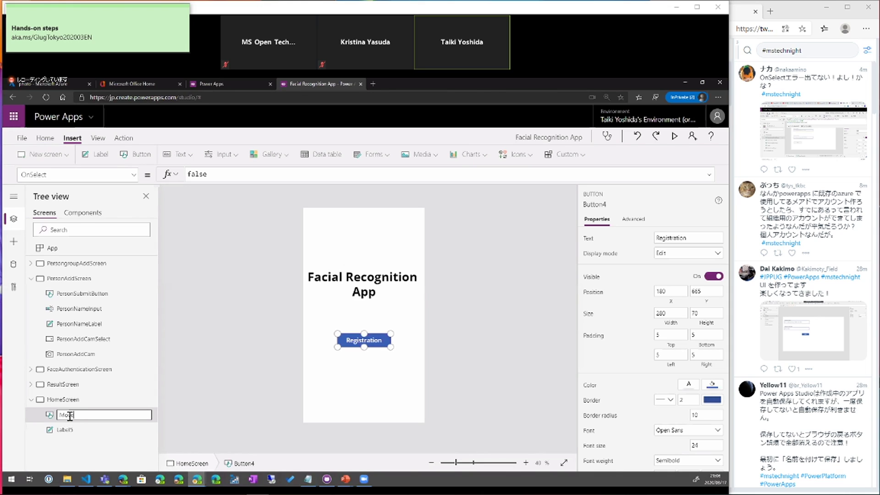
pyautogui.write('vePersonAddSCButton')
pyautogui.click(359, 371)
# Set the Registration button's OnSelect to Navigate(PersongroupAddScreen, ScreenTransition.Fade).
pyautogui.click(365, 344)
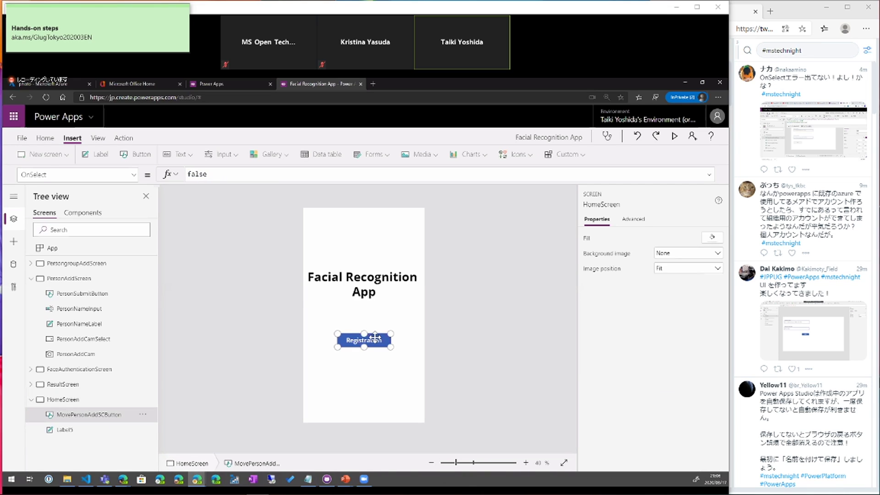
pyautogui.hotkey('ctrl', 'a')
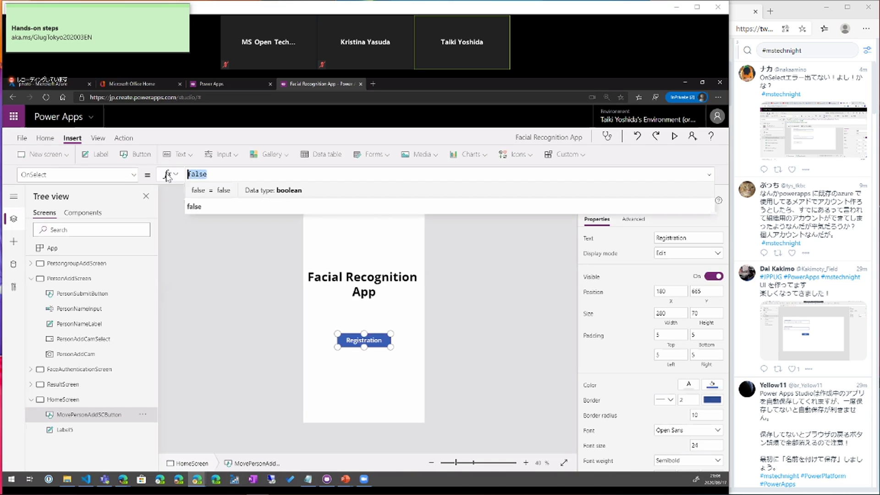
pyautogui.write('Navi')
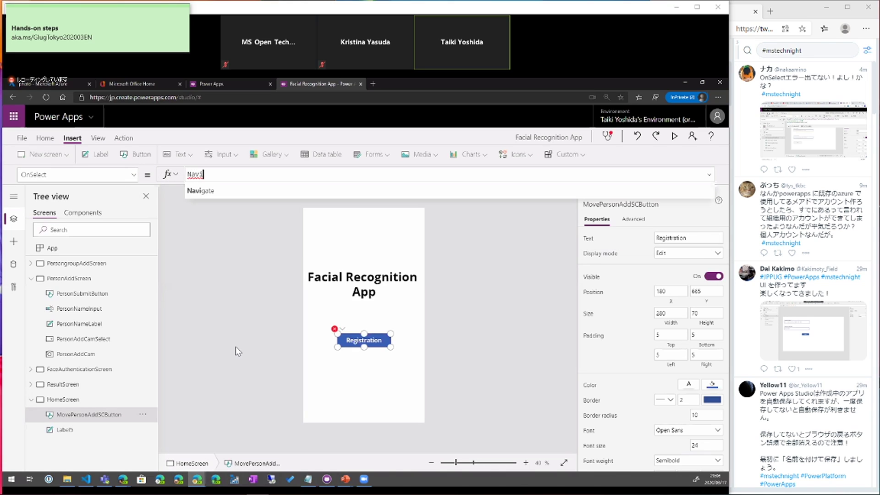
pyautogui.write('gate(Person')
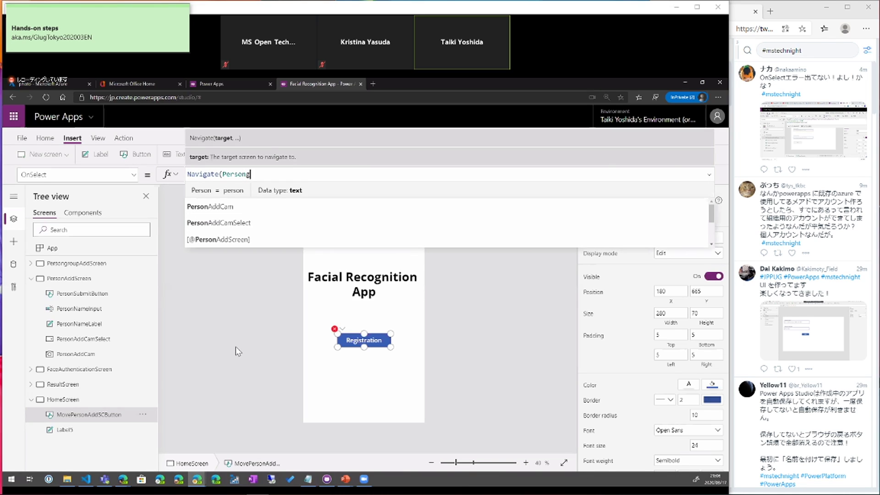
pyautogui.write('g')
pyautogui.press('Tab')
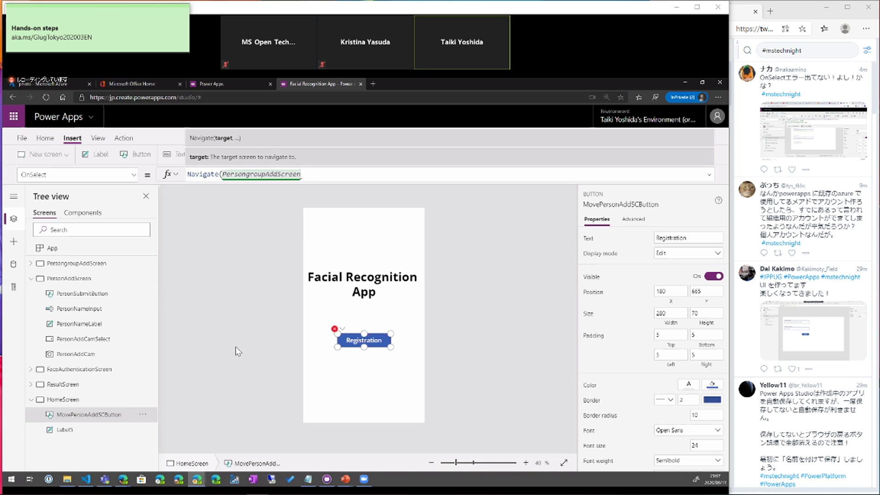
pyautogui.write(',')
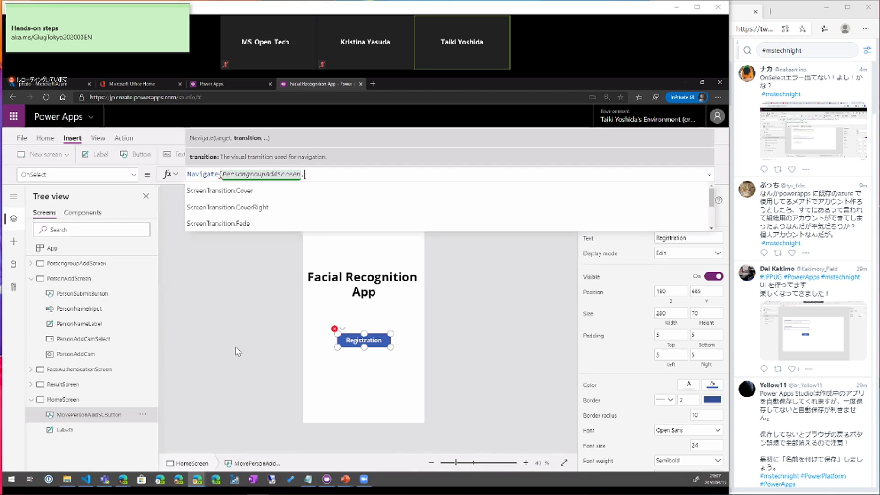
pyautogui.press('Down')
pyautogui.press('Down')
pyautogui.press('Tab')
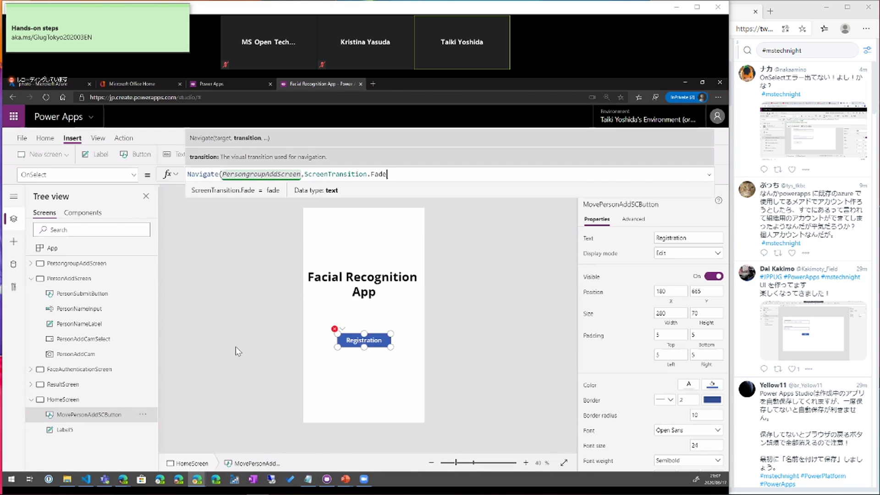
pyautogui.write(')')
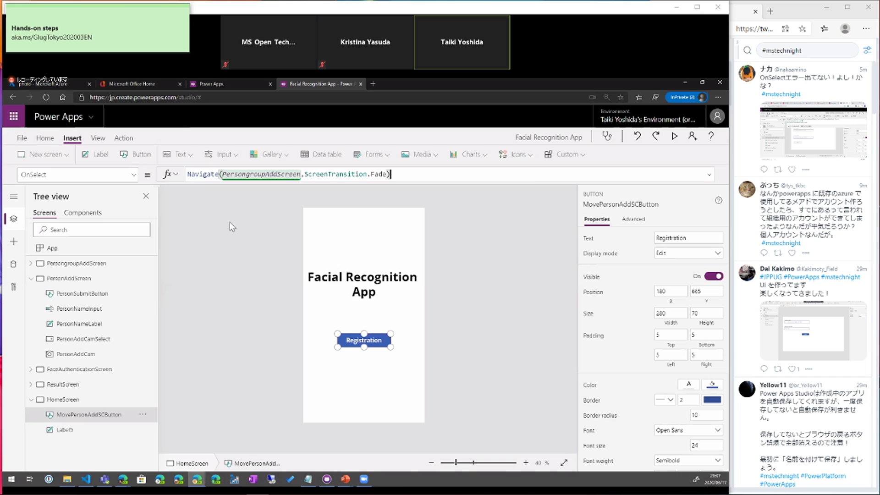
pyautogui.hotkey('alt', 'Tab')
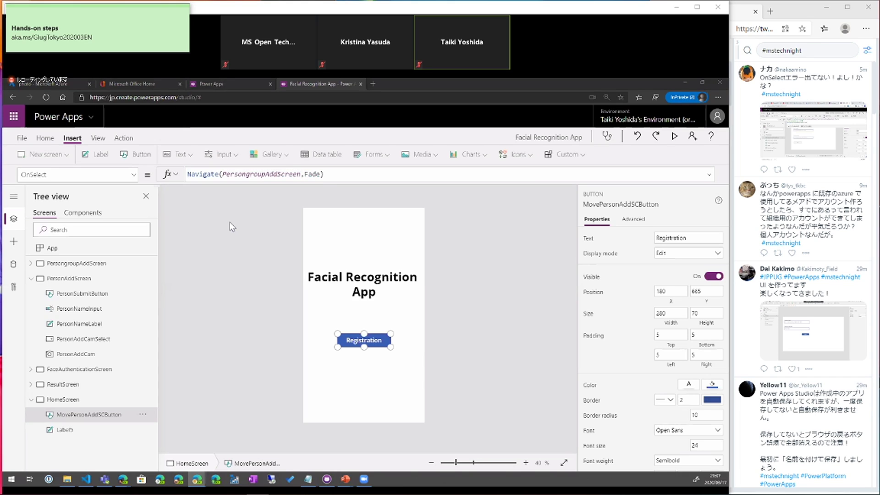
# Reselect the title and Registration button to verify the navigation action.
pyautogui.click(270, 385)
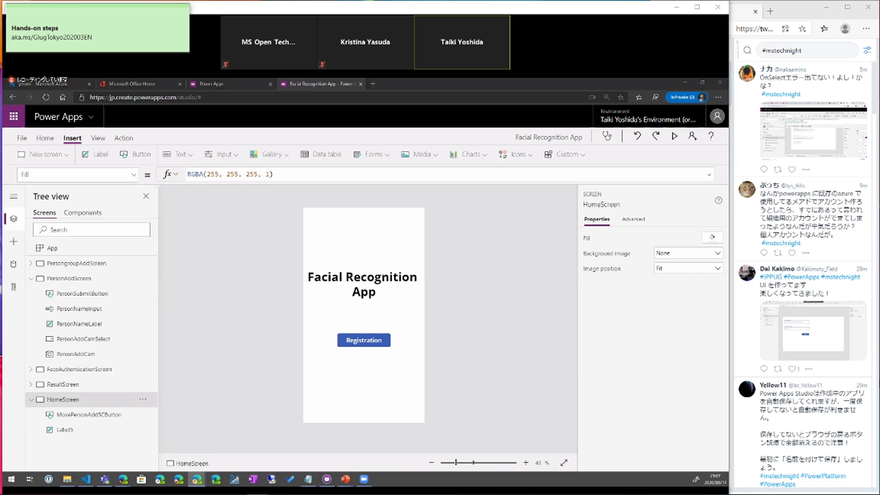
pyautogui.click(335, 284)
pyautogui.click(359, 352)
pyautogui.click(377, 339)
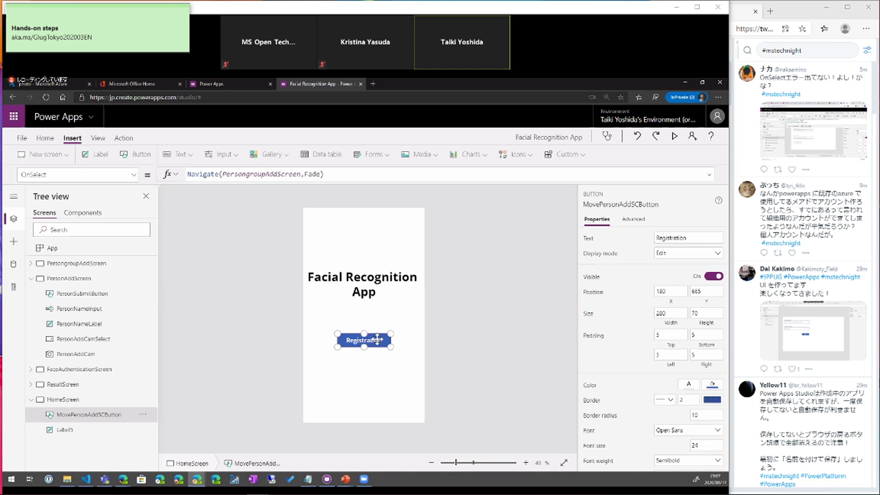
pyautogui.click(293, 344)
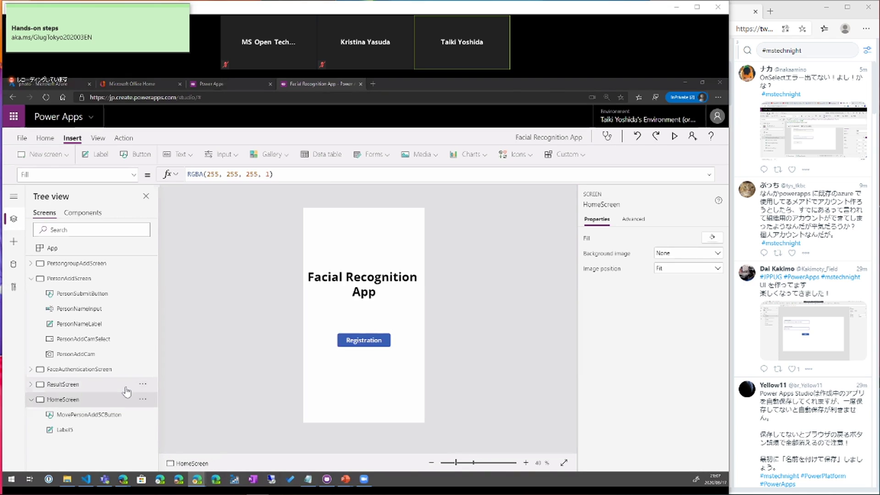
# Add a button captioned 'Recognition' just below Registration.
pyautogui.click(140, 156)
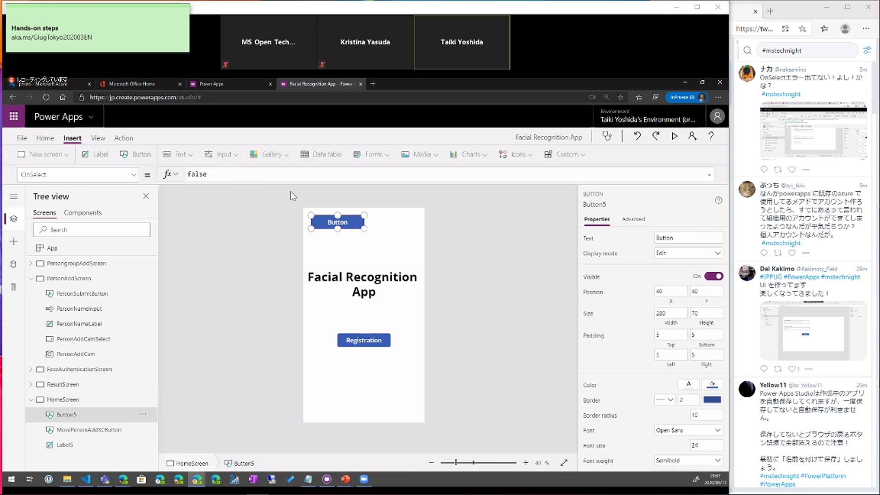
pyautogui.moveTo(328, 222); pyautogui.dragTo(355, 361)
pyautogui.doubleClick(356, 361)
pyautogui.write('Recognition')
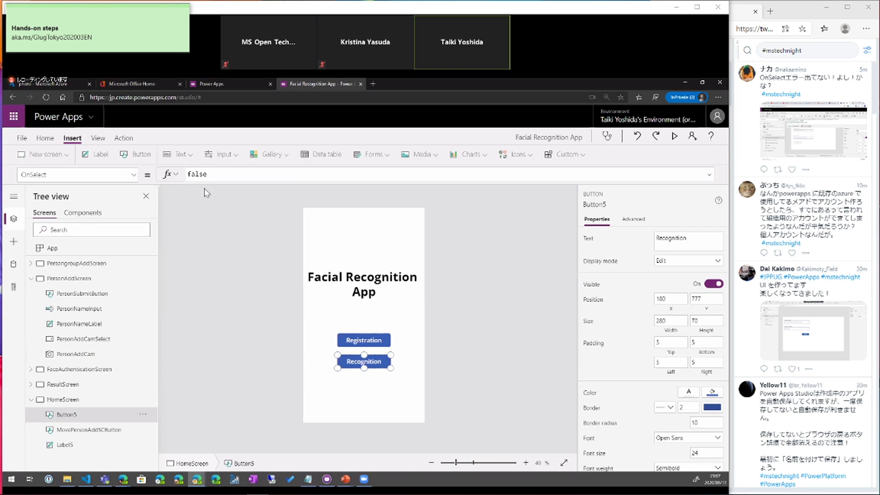
# Set its OnSelect to Navigate(FaceAuthenticationScreen, ScreenTransition.Fade).
pyautogui.doubleClick(216, 175)
pyautogui.write('Nav')
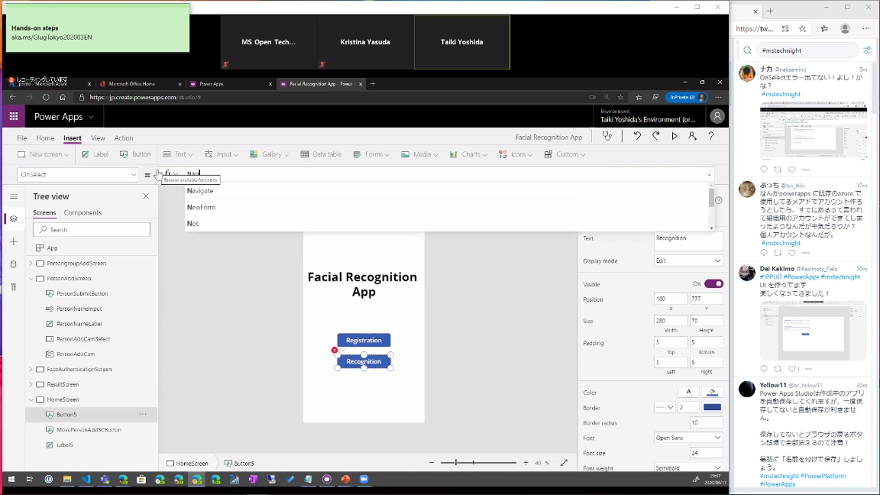
pyautogui.write('igate(')
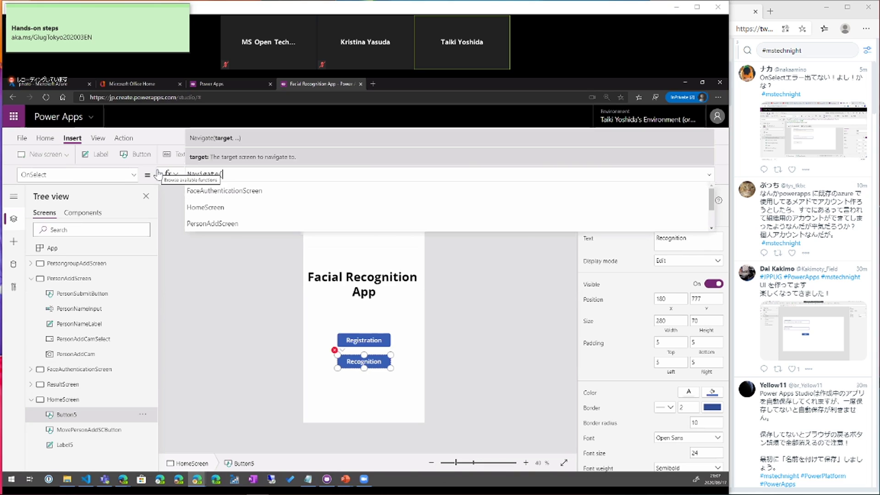
pyautogui.write('Face')
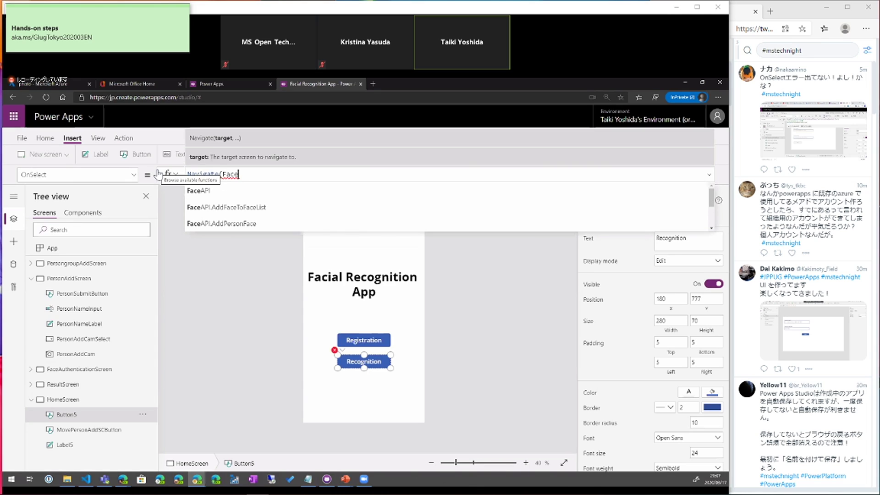
pyautogui.write('Authen')
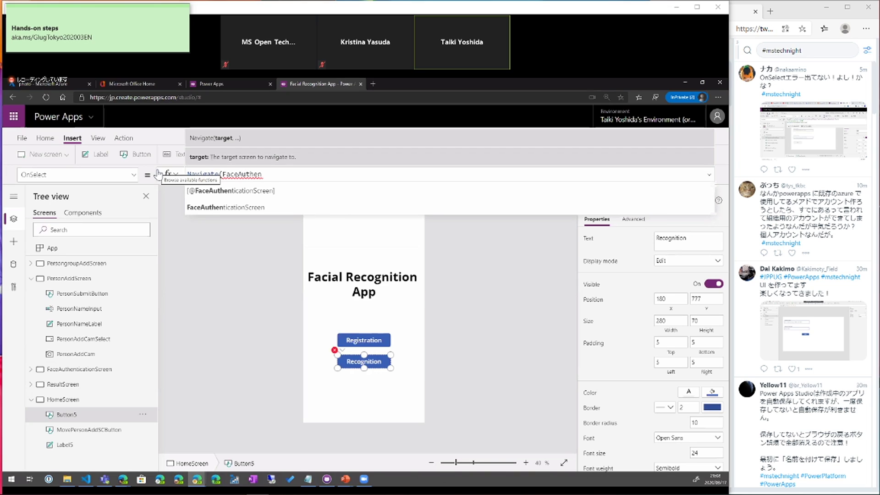
pyautogui.press('Tab')
pyautogui.write(',')
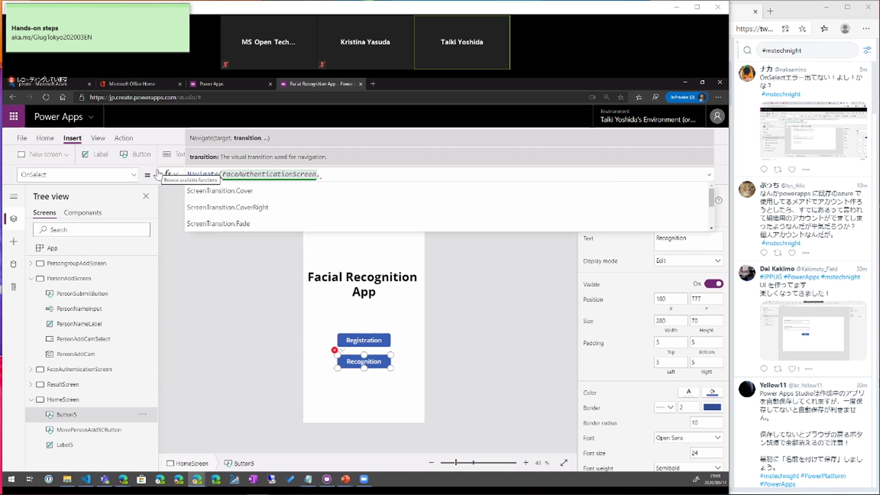
pyautogui.press('Down')
pyautogui.press('Down')
pyautogui.press('Tab')
pyautogui.write(')')
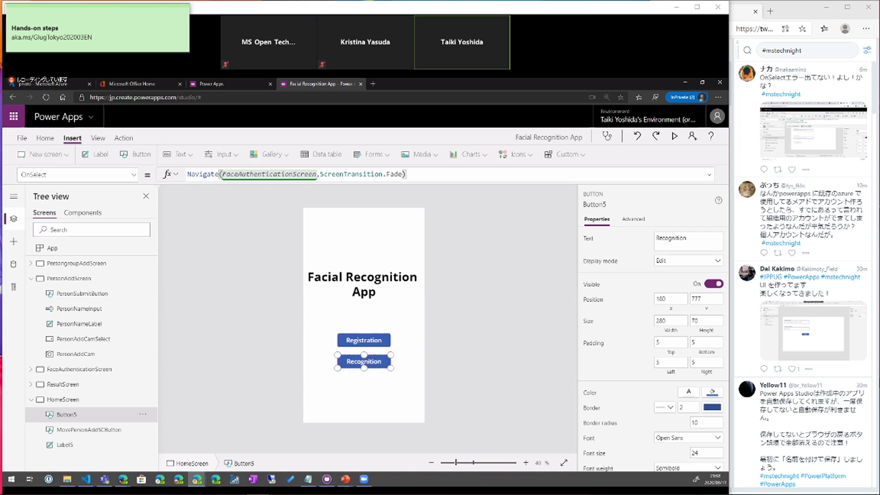
pyautogui.click(363, 367)
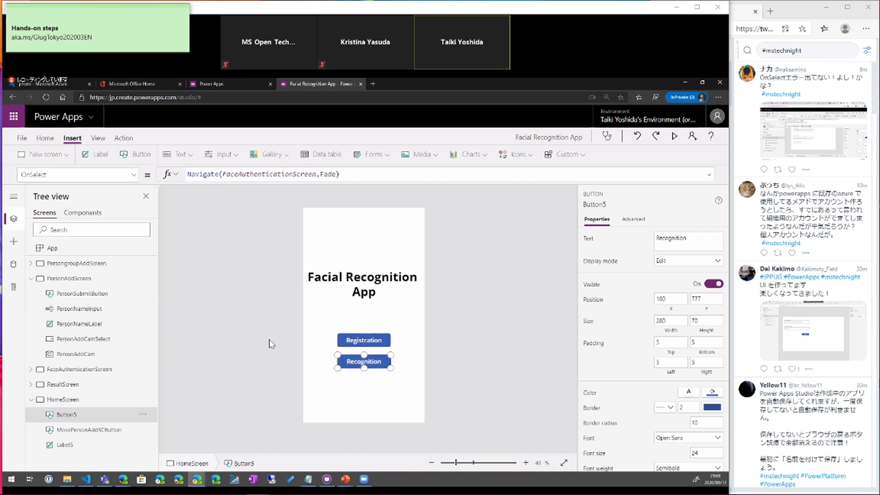
# Set DisplayMode to If(IsBlank(PersonNameInput.Text),DisplayMode.Disabled,Edit).
pyautogui.click(134, 175)
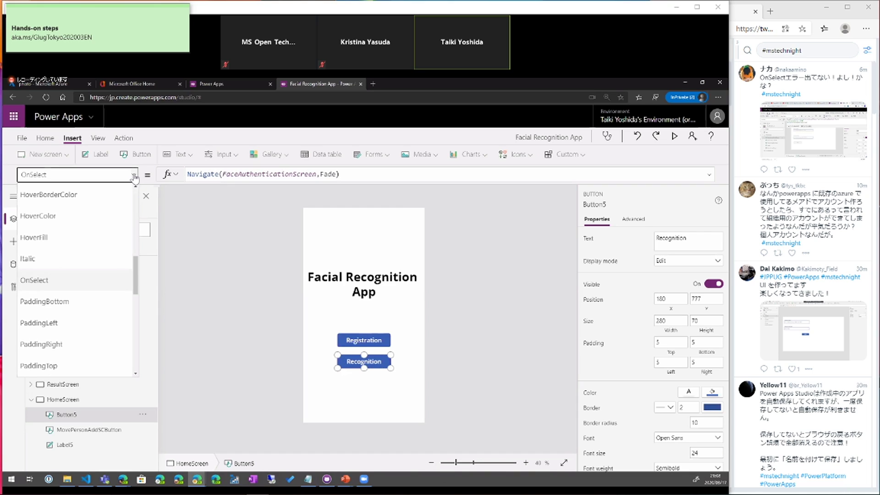
pyautogui.moveTo(135, 290); pyautogui.dragTo(136, 293)
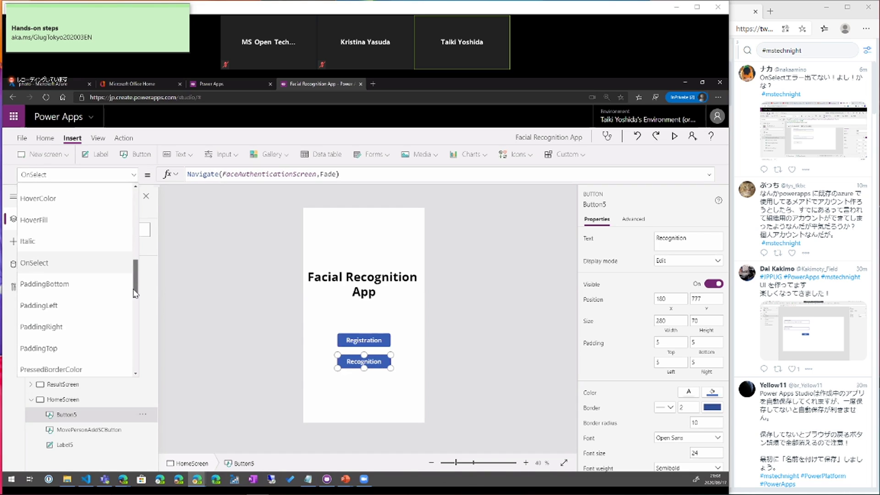
pyautogui.scroll(-2, 135, 294)
pyautogui.scroll(3, 136, 294)
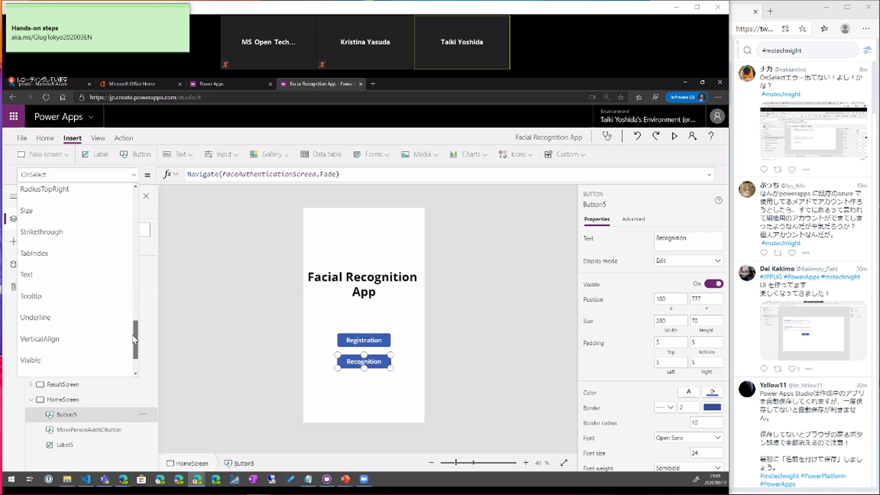
pyautogui.scroll(5, 73, 329)
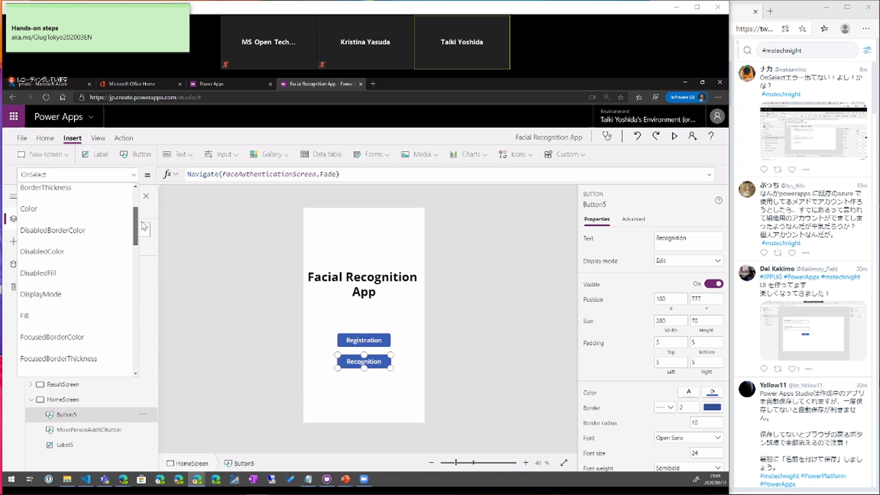
pyautogui.click(72, 327)
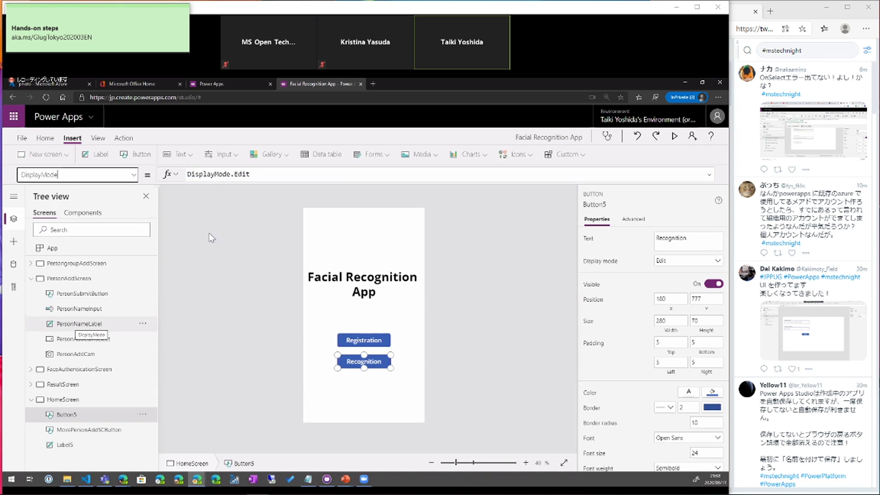
pyautogui.tripleClick(210, 177)
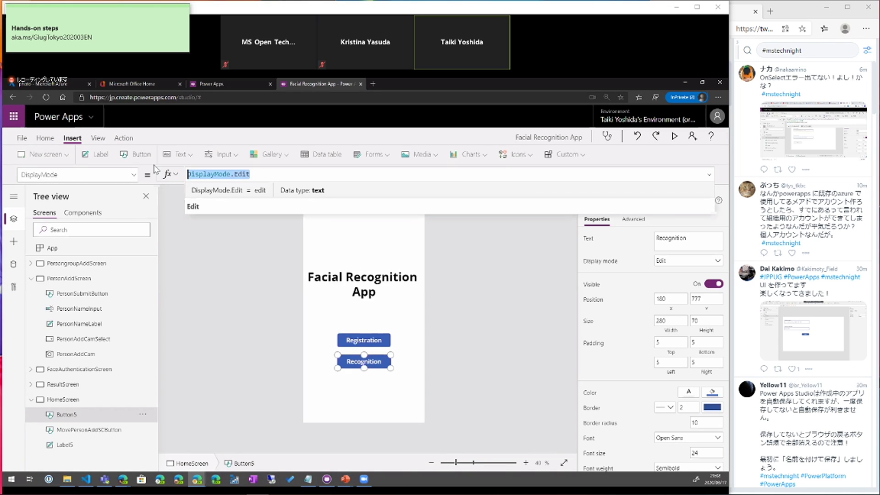
pyautogui.press('BackSpace')
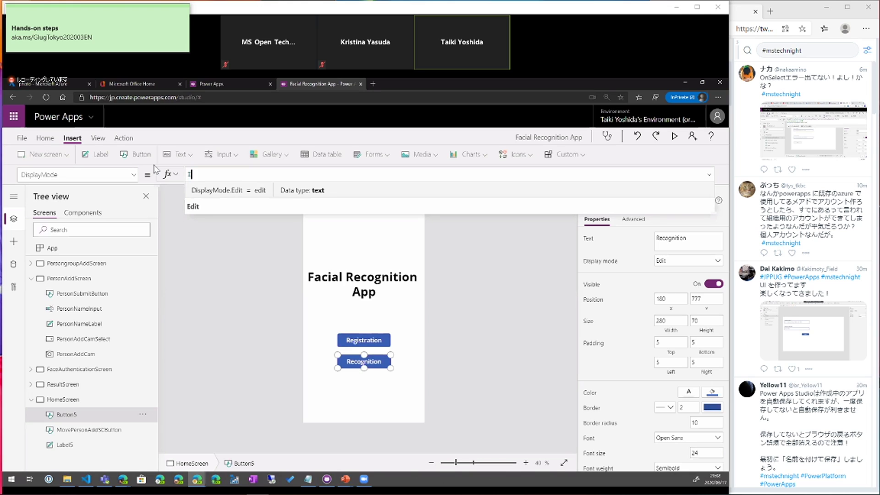
pyautogui.write('If')
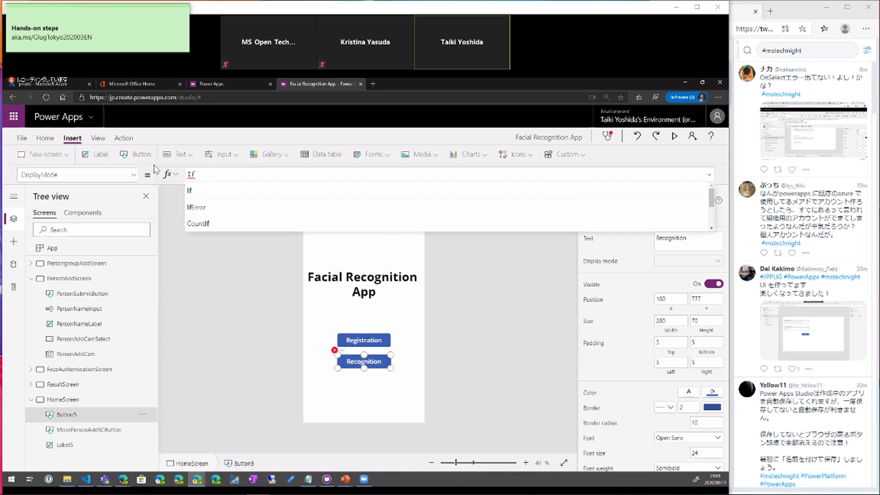
pyautogui.write('(')
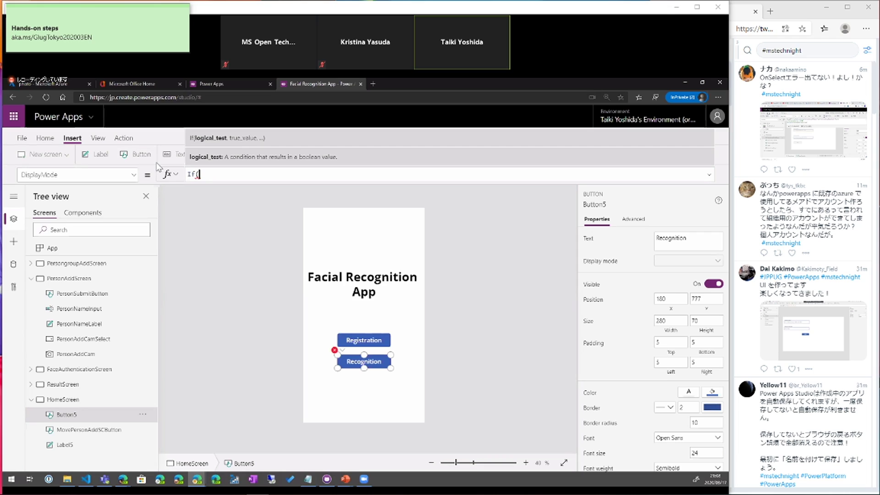
pyautogui.write('IsBlank(')
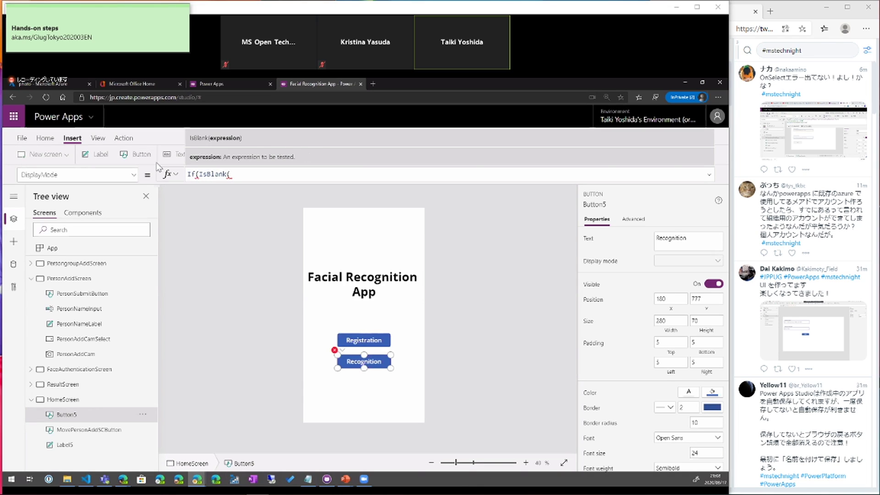
pyautogui.write('PersonNmae')
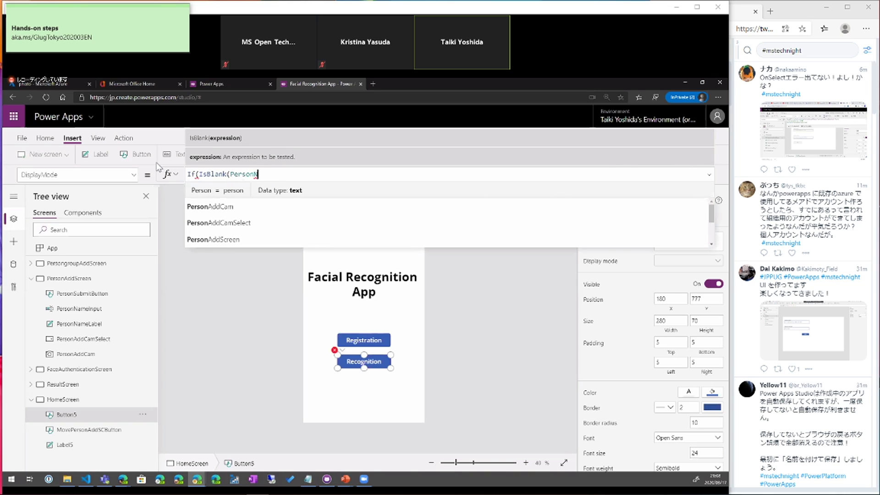
pyautogui.press('BackSpace')
pyautogui.press('BackSpace')
pyautogui.press('BackSpace')
pyautogui.write('ame')
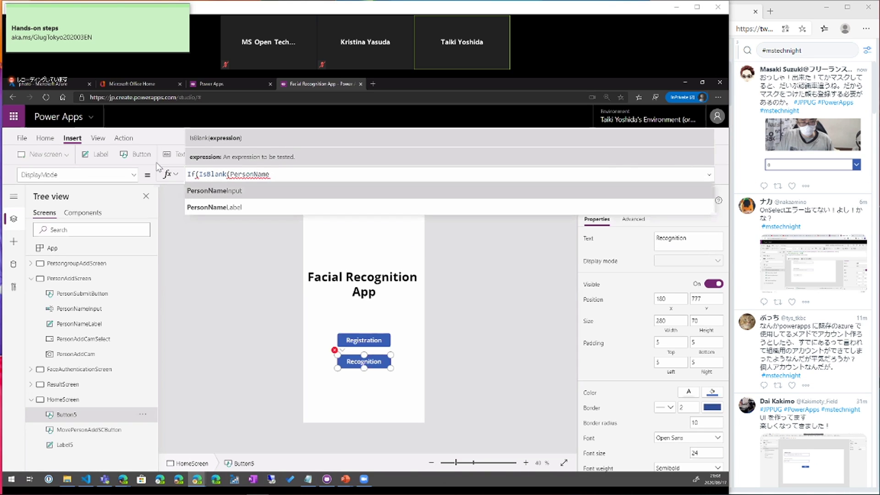
pyautogui.write('Input.Text,')
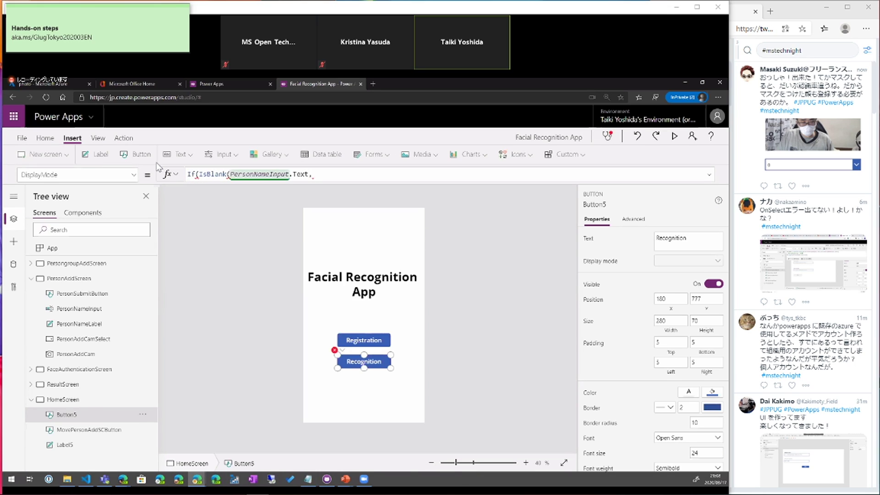
pyautogui.press('BackSpace')
pyautogui.write('),')
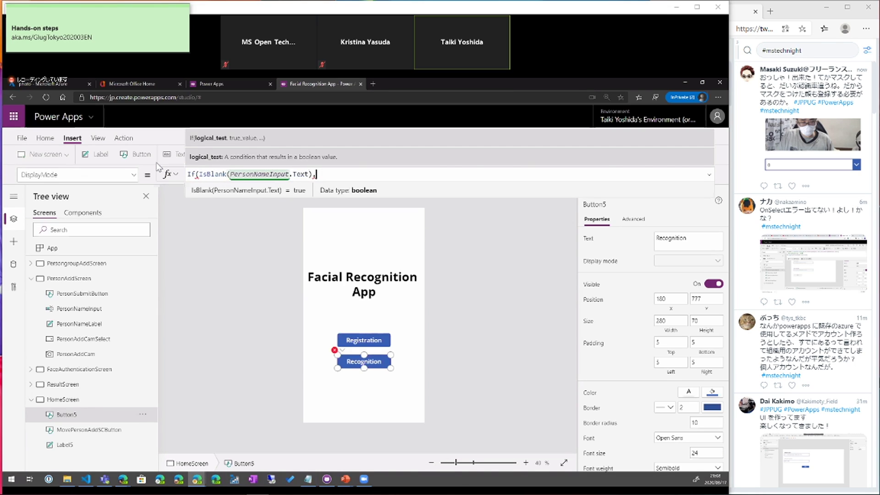
pyautogui.write('Disp')
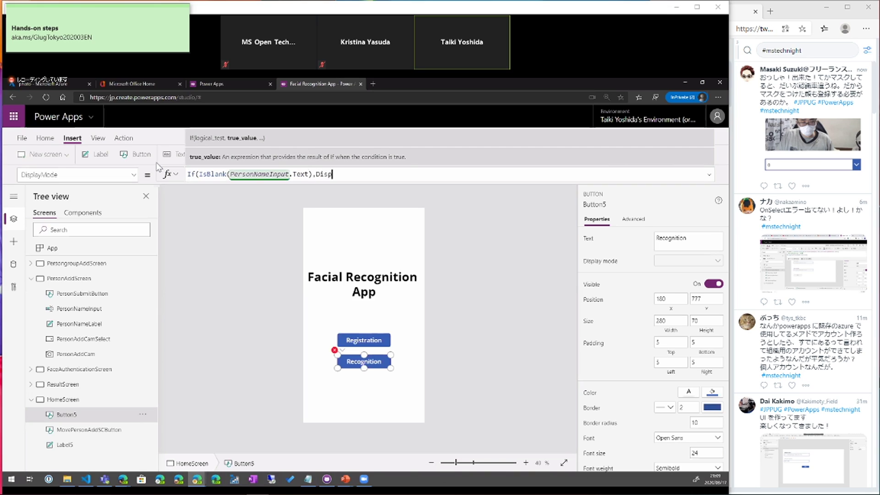
pyautogui.write('layMode.')
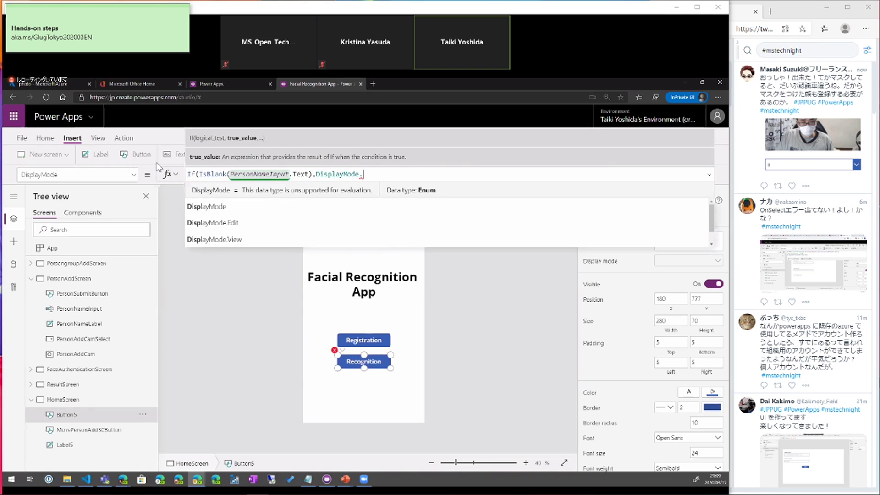
pyautogui.write('Disabled,')
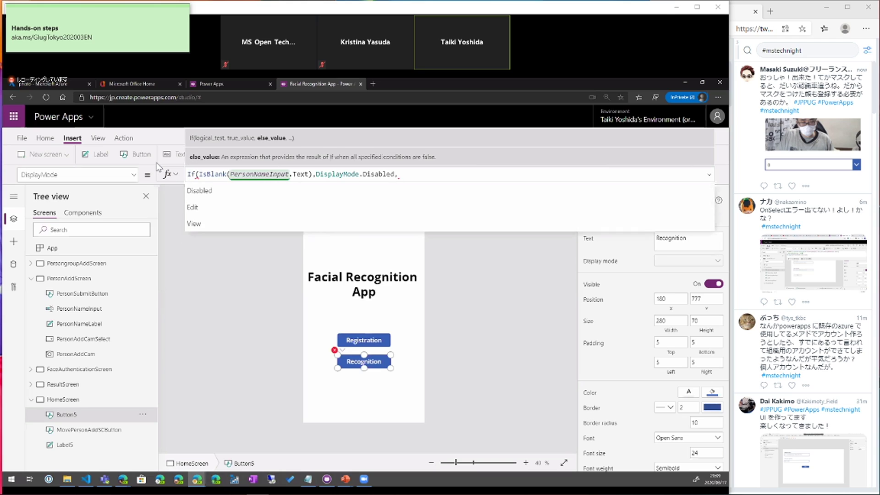
pyautogui.press('Tab')
pyautogui.write(')')
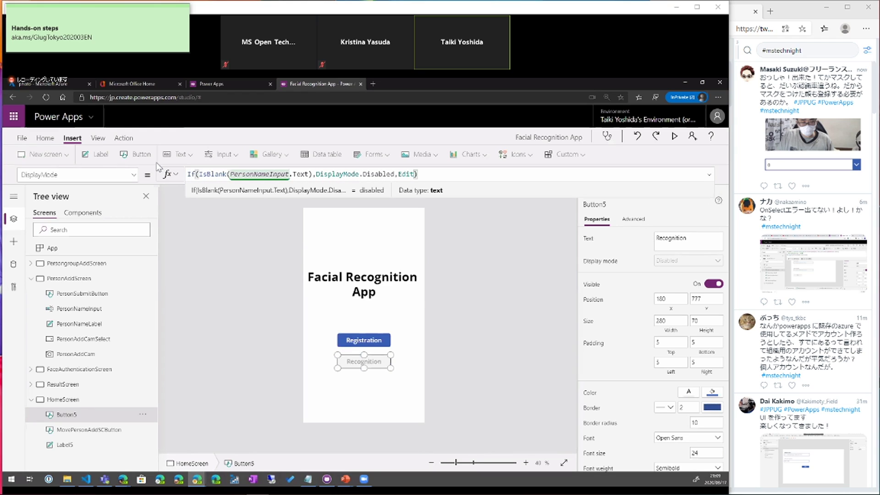
pyautogui.click(247, 343)
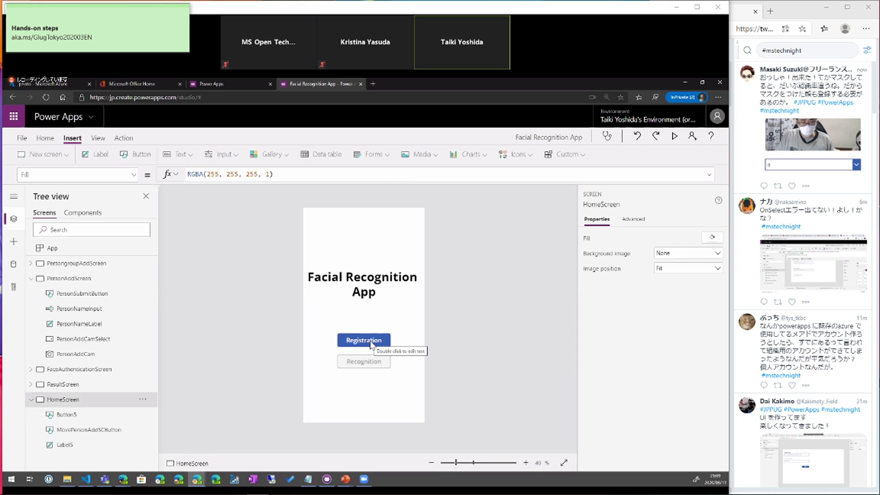
# Rename the Recognition button to MoveFaceAuthenticationSCButton.
pyautogui.click(363, 362)
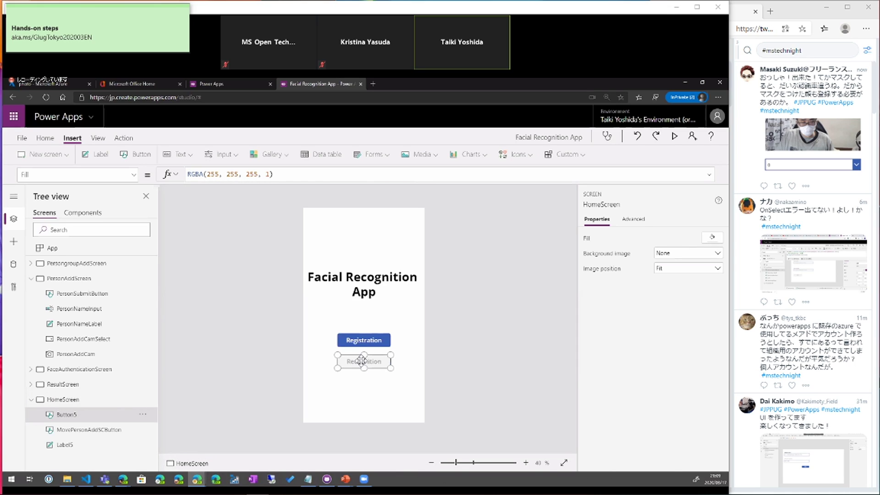
pyautogui.doubleClick(68, 415)
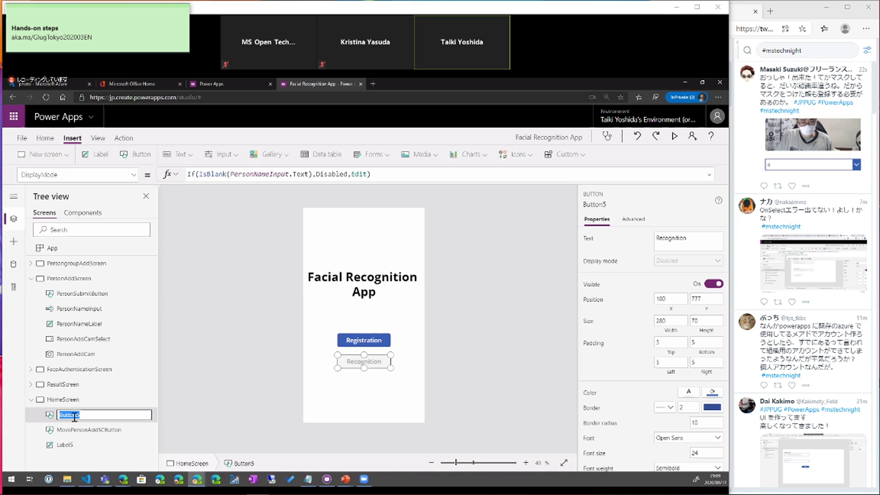
pyautogui.write('MoveFaceAuthenticationSCButton')
pyautogui.press('Return')
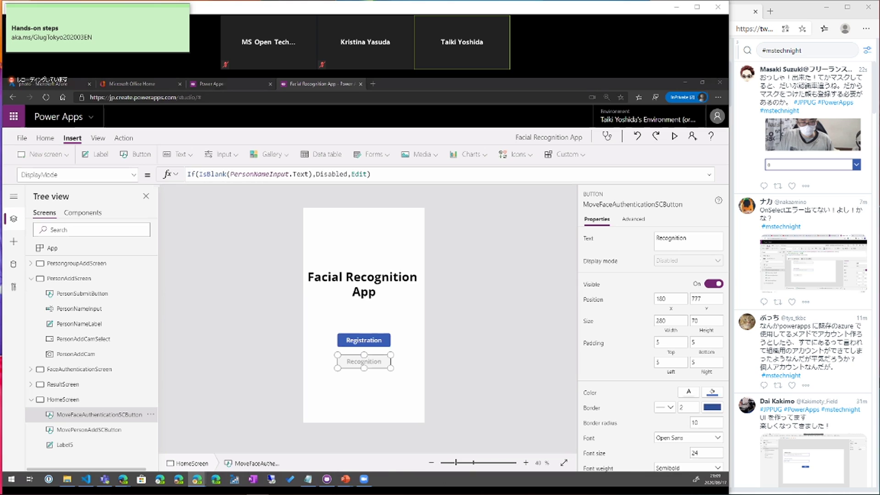
pyautogui.click(230, 316)
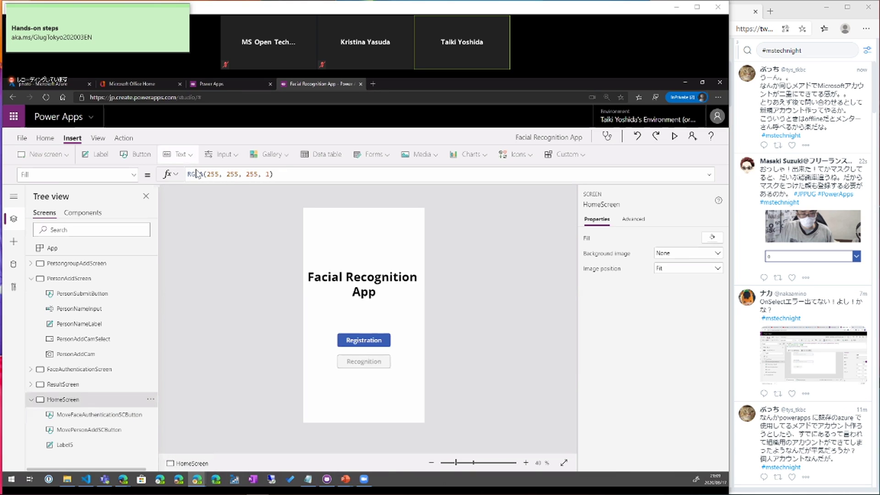
# Add a button captioned 'History' below the Recognition button.
pyautogui.click(137, 154)
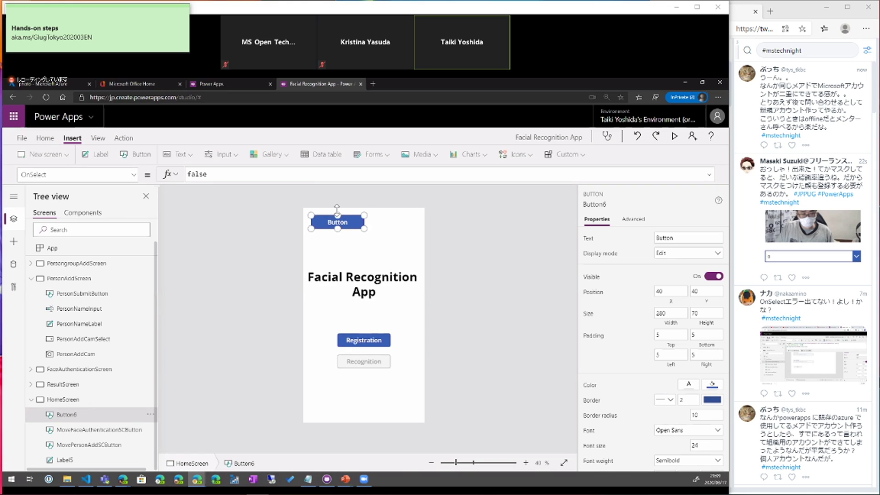
pyautogui.moveTo(348, 222); pyautogui.dragTo(377, 386)
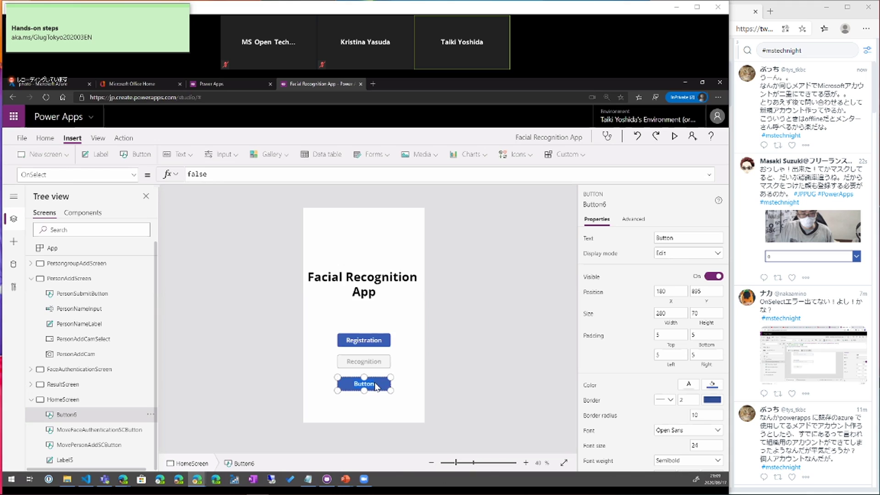
pyautogui.doubleClick(375, 386)
pyautogui.write('History')
# Set the History button's OnSelect to Navigate(ResultScreen, Fade).
pyautogui.doubleClick(207, 174)
pyautogui.write('Navi')
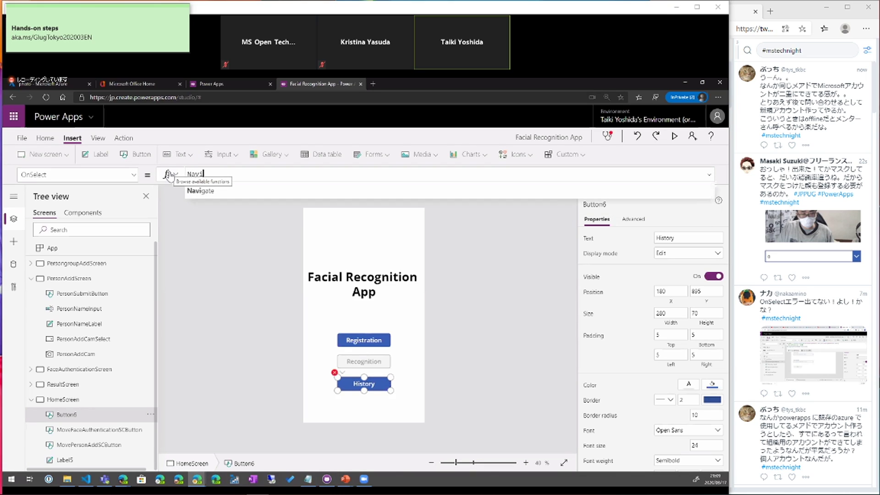
pyautogui.press('Tab')
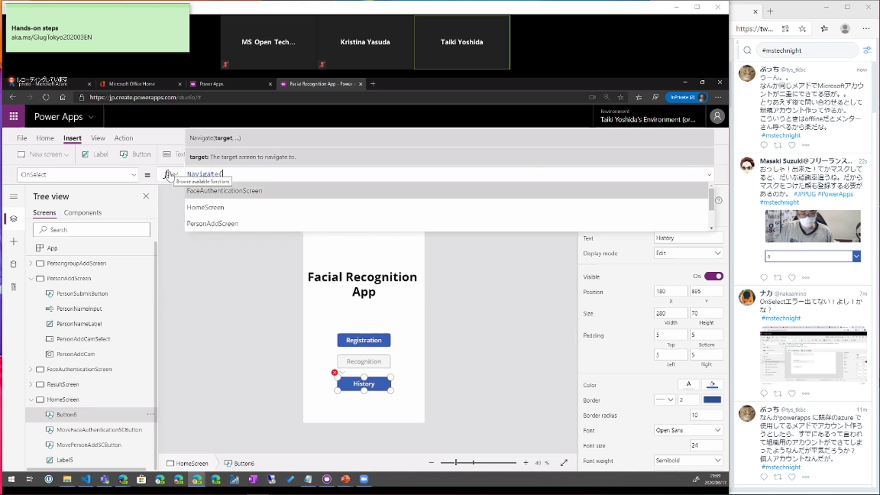
pyautogui.write('Resu')
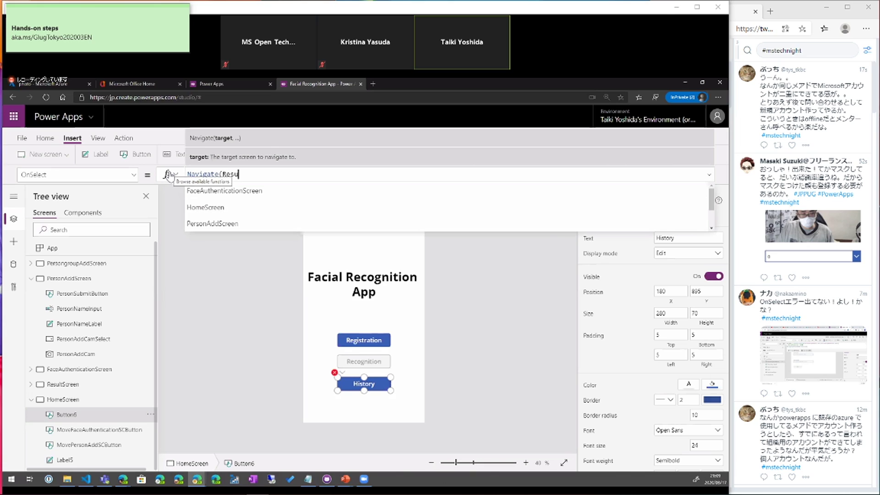
pyautogui.press('Tab')
pyautogui.write(',')
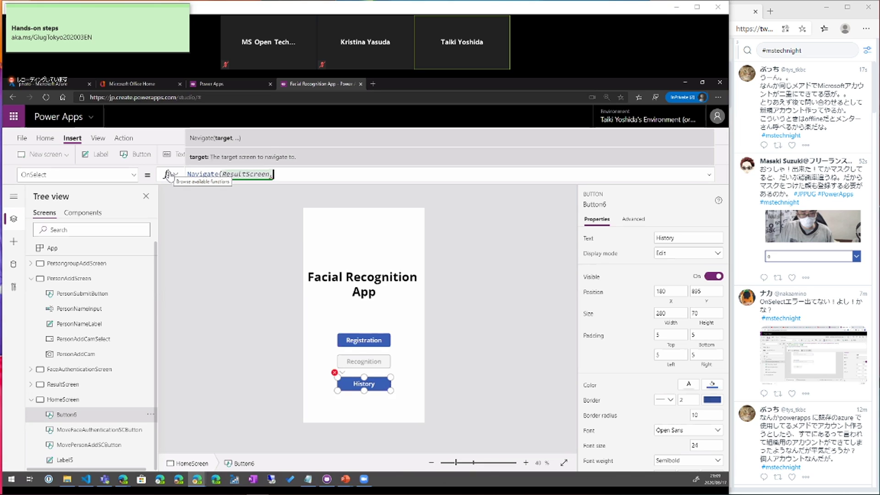
pyautogui.write('Face)')
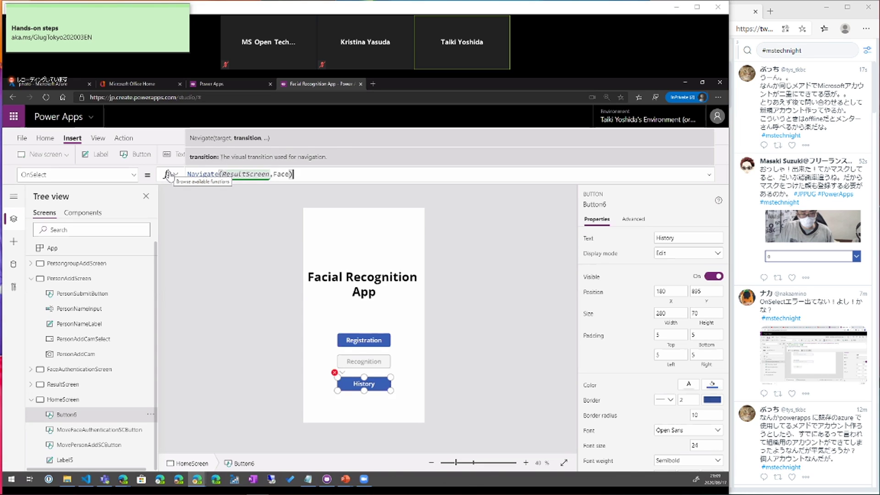
pyautogui.press('BackSpace')
pyautogui.press('BackSpace')
pyautogui.press('BackSpace')
pyautogui.write('de)')
pyautogui.click(245, 385)
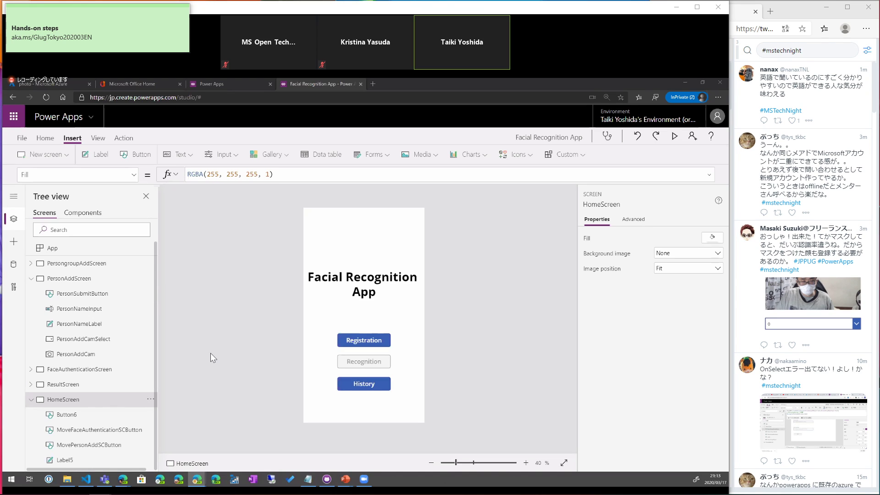
# Rename the History button to MoveResultSCButton.
pyautogui.click(345, 385)
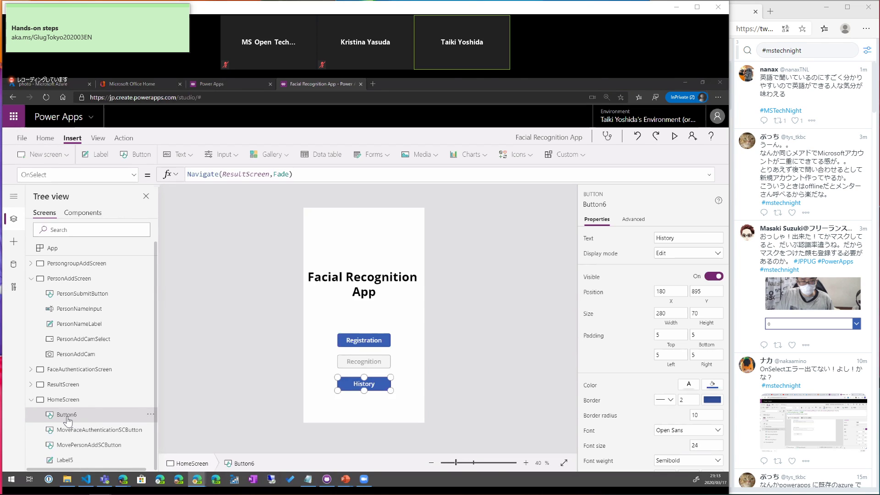
pyautogui.doubleClick(66, 415)
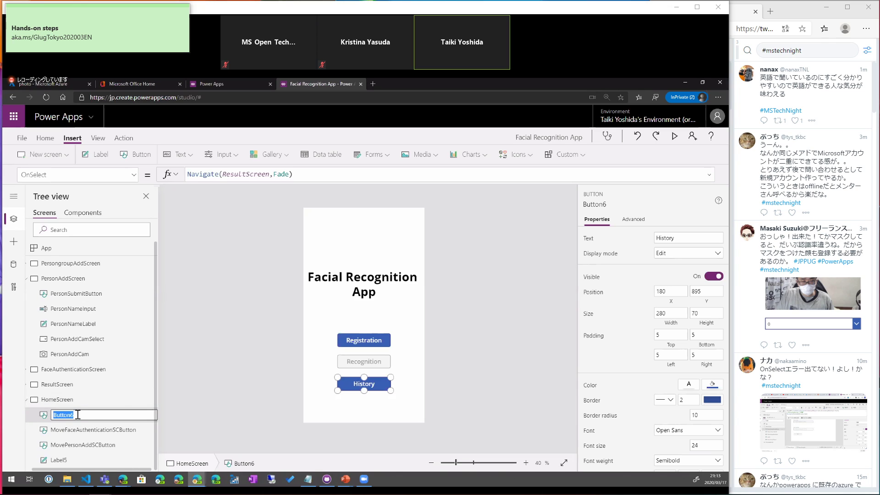
pyautogui.write('NoveResu')
pyautogui.hotkey('ctrl', 'a')
pyautogui.write('MoveResultSCButton')
pyautogui.press('Return')
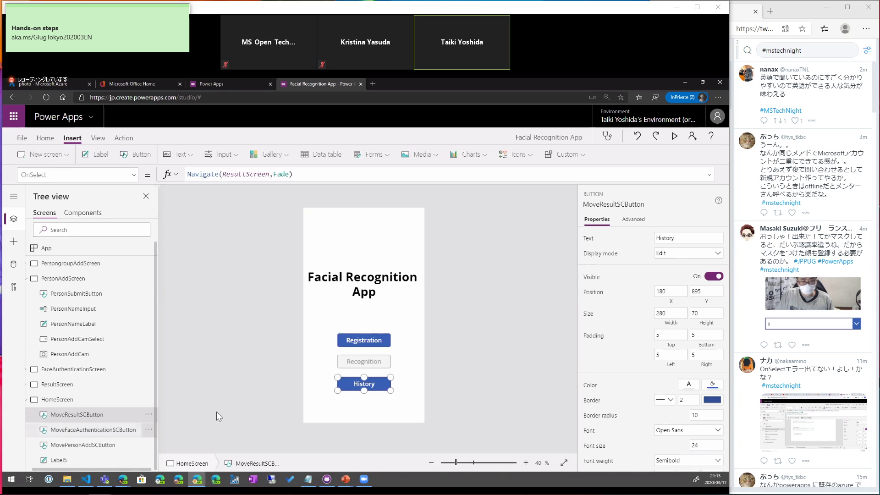
pyautogui.click(271, 396)
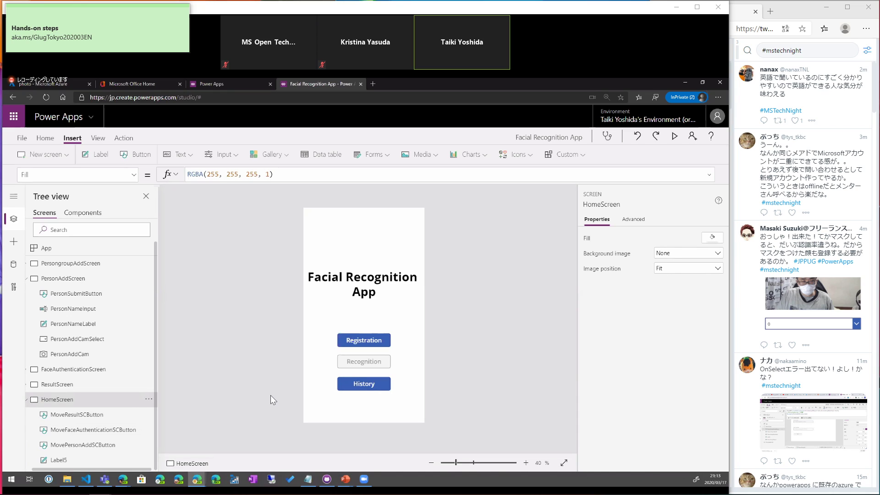
# Insert a Back arrow icon at the bottom-left of PersongroupAddScreen.
pyautogui.click(77, 265)
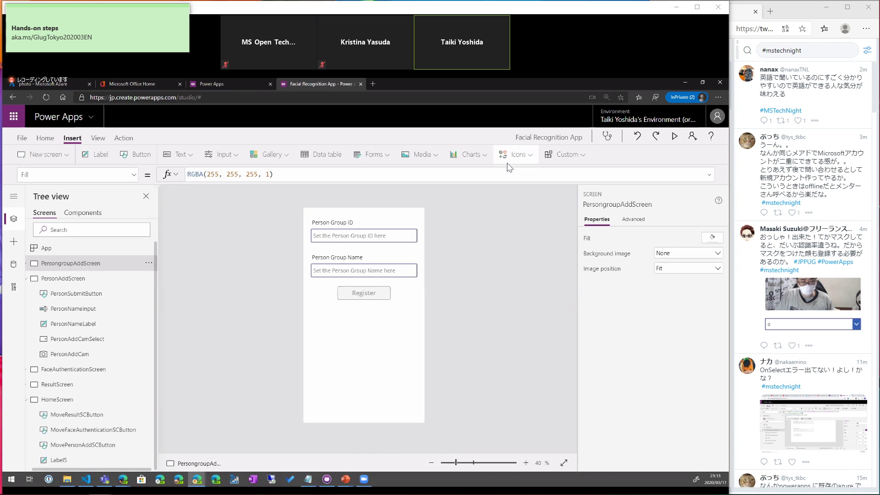
pyautogui.click(526, 161)
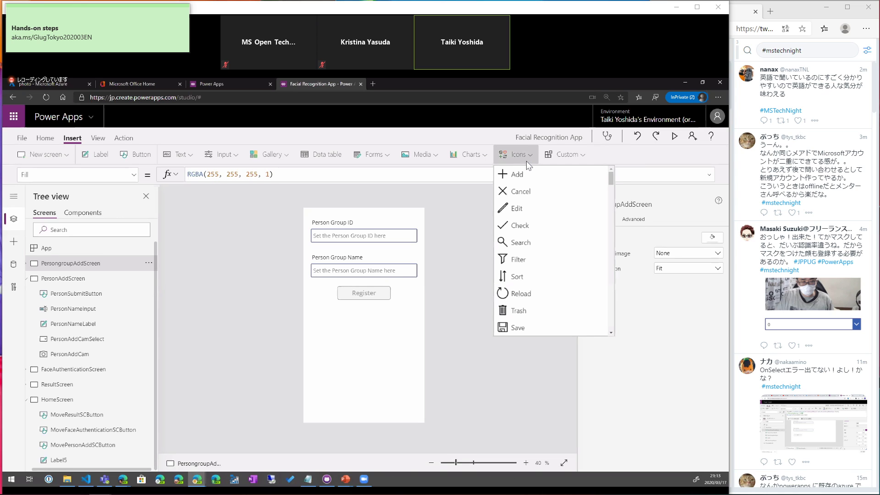
pyautogui.moveTo(611, 176); pyautogui.dragTo(618, 221)
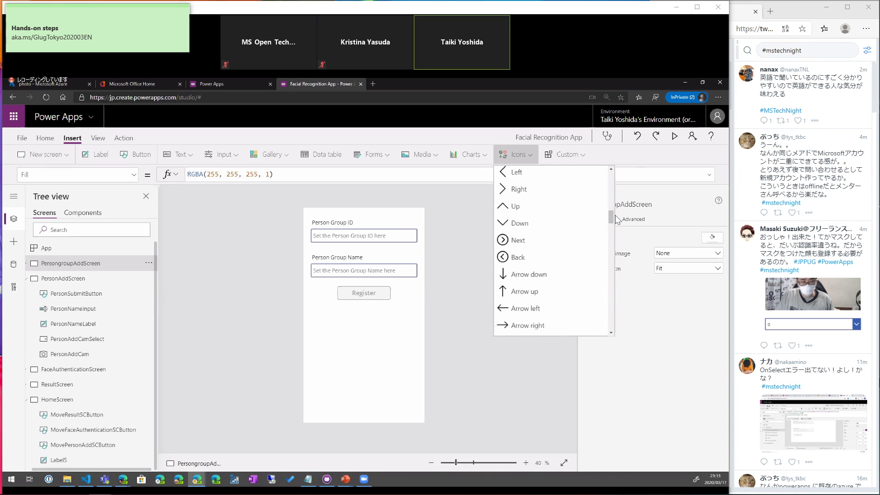
pyautogui.click(536, 255)
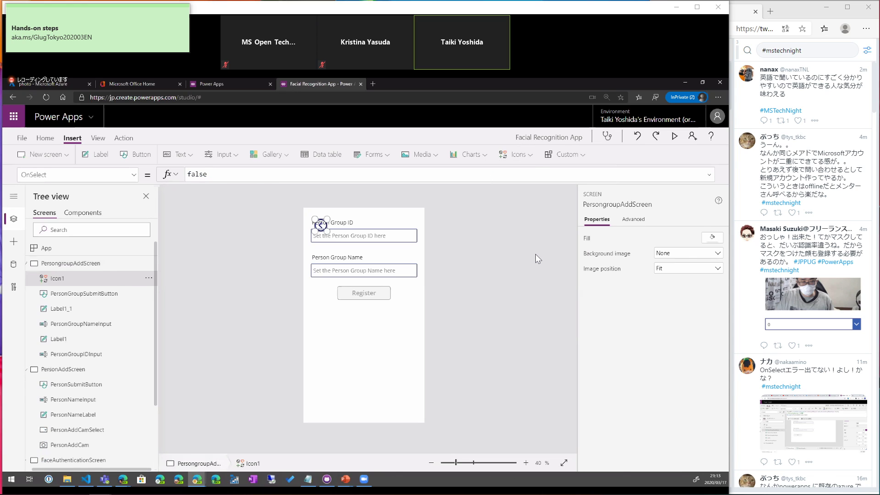
pyautogui.moveTo(321, 225); pyautogui.dragTo(314, 411)
pyautogui.click(369, 391)
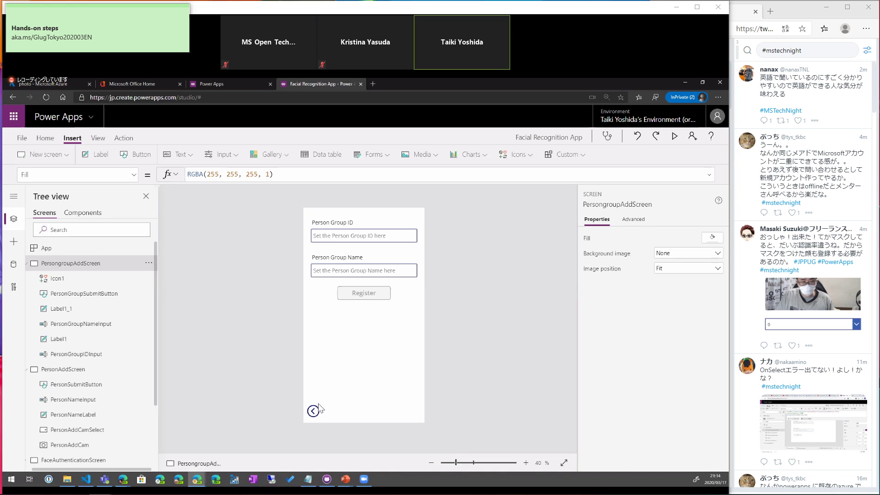
pyautogui.moveTo(319, 408); pyautogui.dragTo(317, 220)
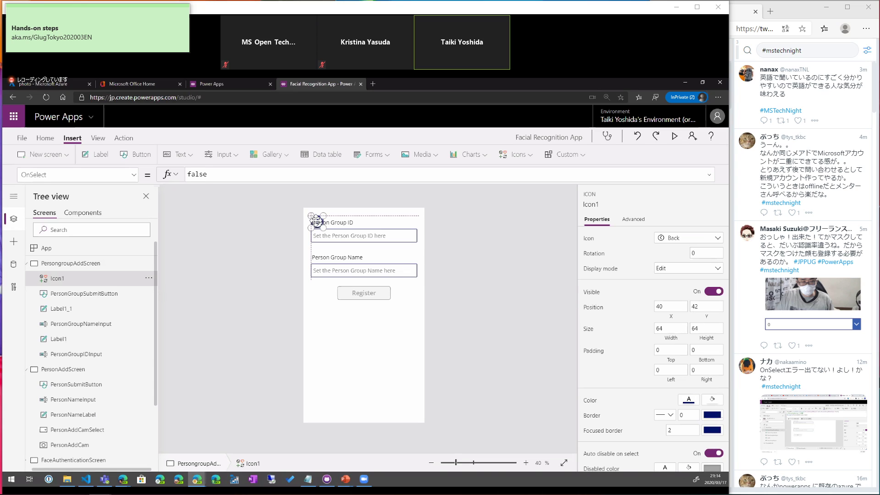
pyautogui.moveTo(317, 221); pyautogui.dragTo(311, 412)
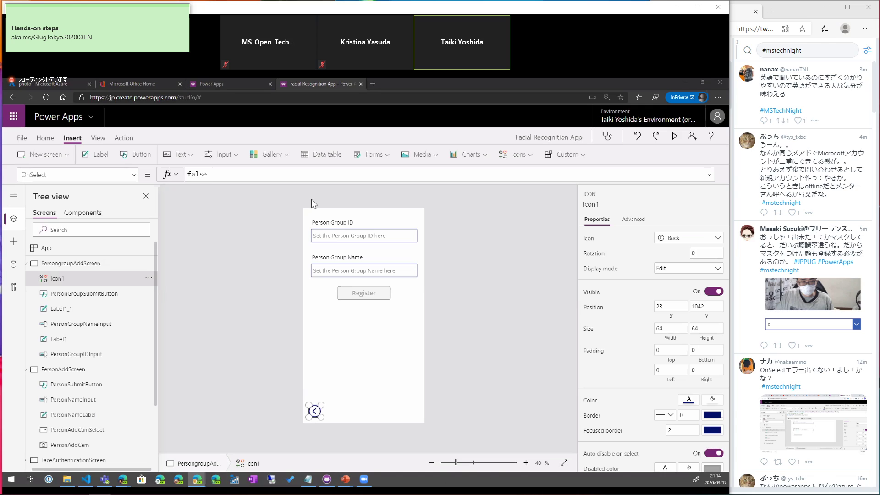
# Set the icon's OnSelect to Back(Fade).
pyautogui.moveTo(211, 175); pyautogui.dragTo(171, 175)
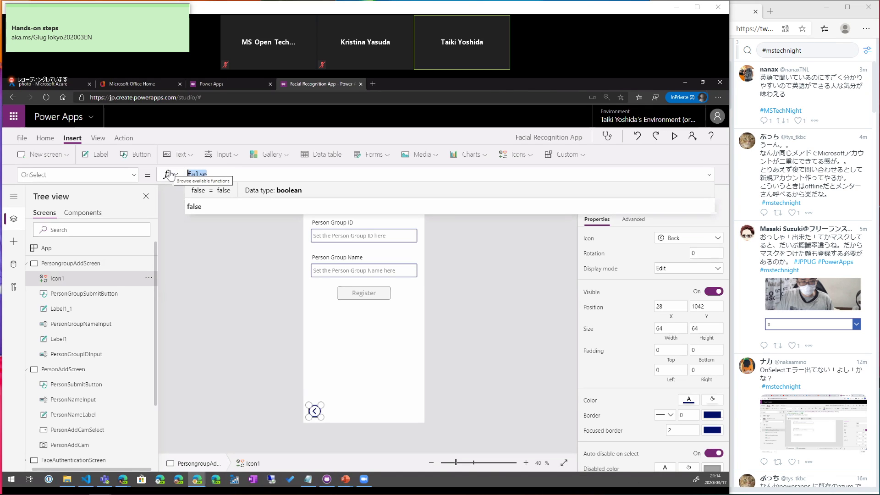
pyautogui.press('BackSpace')
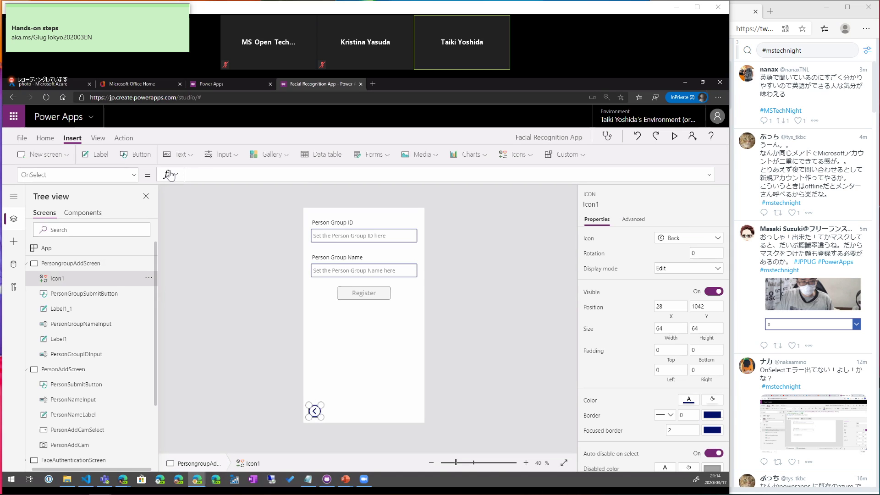
pyautogui.write('Back')
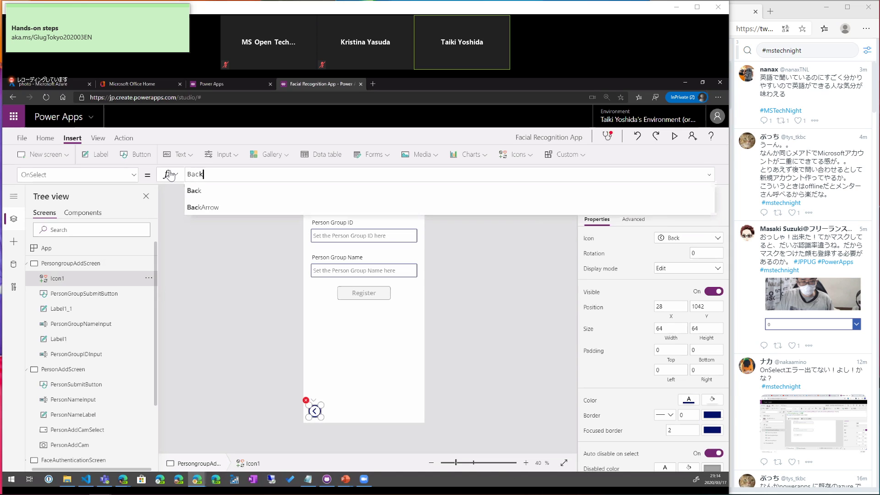
pyautogui.write('(')
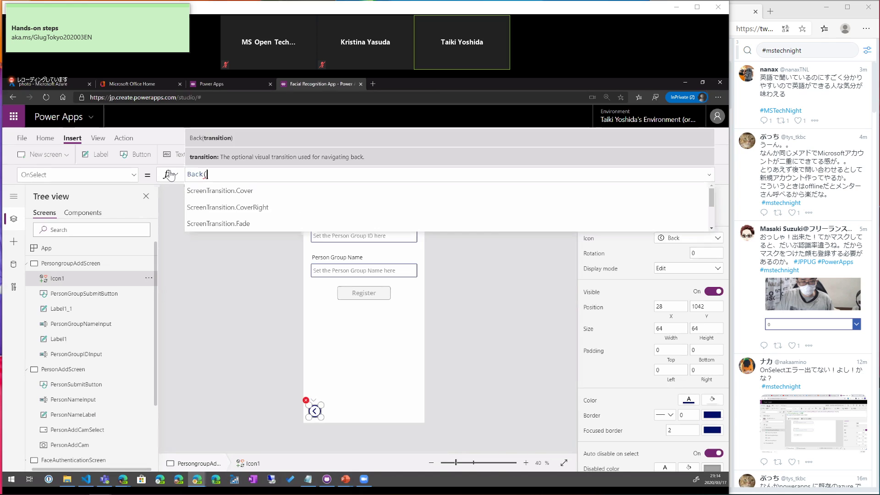
pyautogui.press('Down')
pyautogui.press('Down')
pyautogui.press('Down')
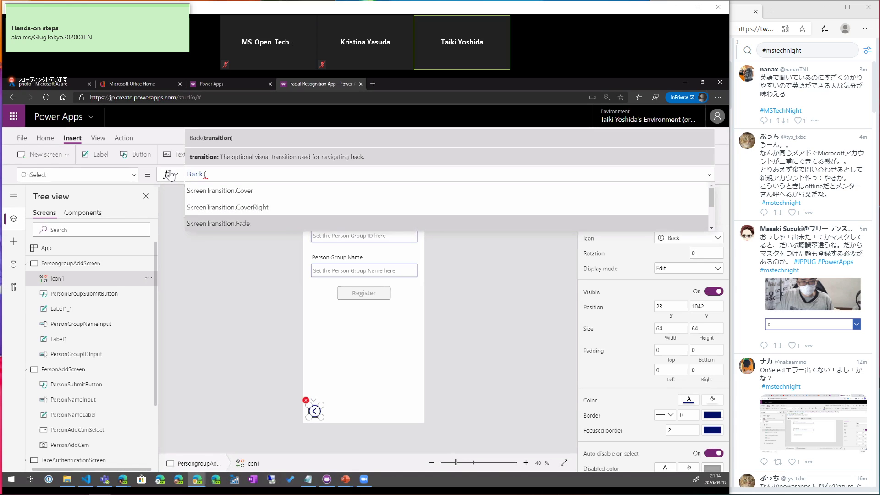
pyautogui.press('Tab')
pyautogui.write(')')
pyautogui.click(286, 348)
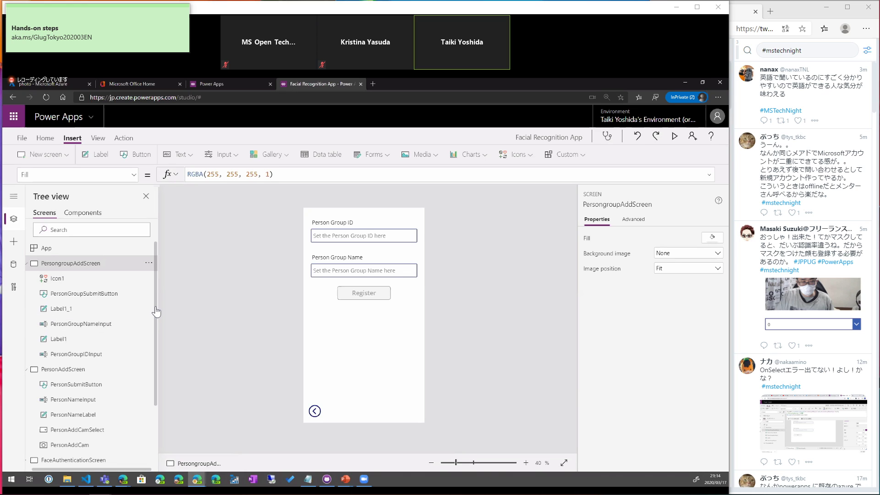
pyautogui.moveTo(155, 307); pyautogui.dragTo(157, 264)
# Rename the back arrow icon Icon1 to BackIcon in the Tree view.
pyautogui.click(306, 418)
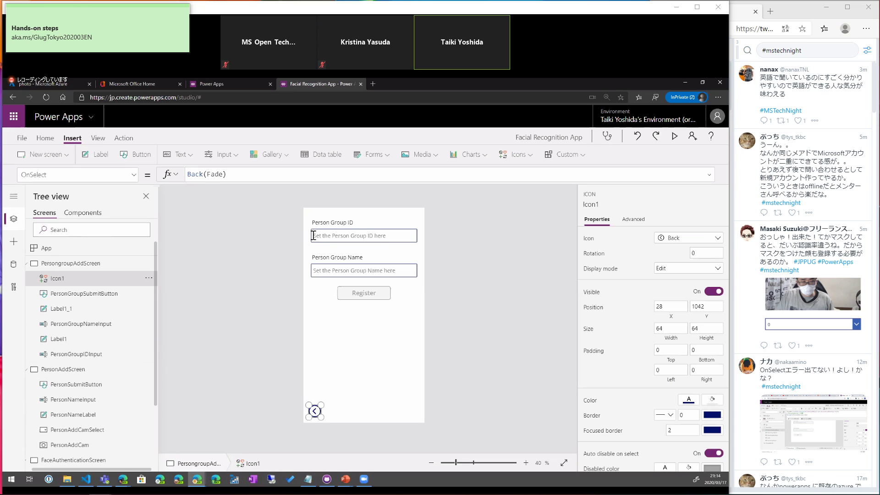
pyautogui.click(234, 372)
pyautogui.click(314, 411)
pyautogui.doubleClick(59, 279)
pyautogui.write('Back')
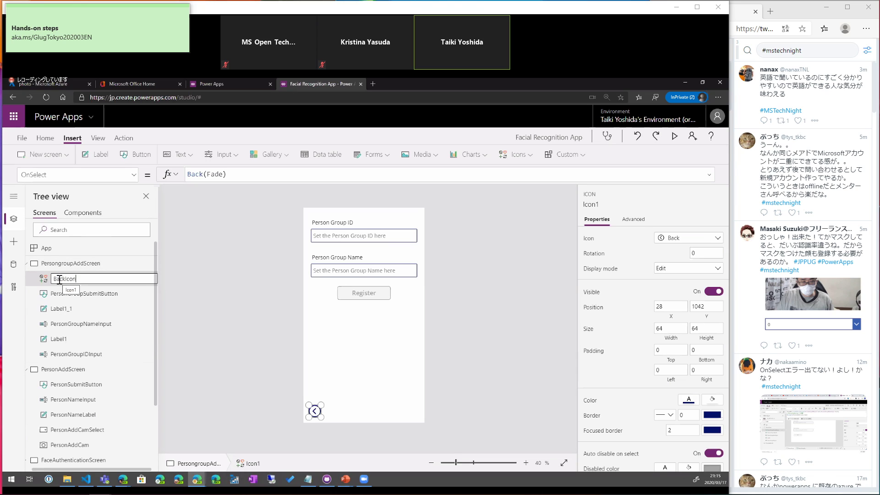
pyautogui.press('Return')
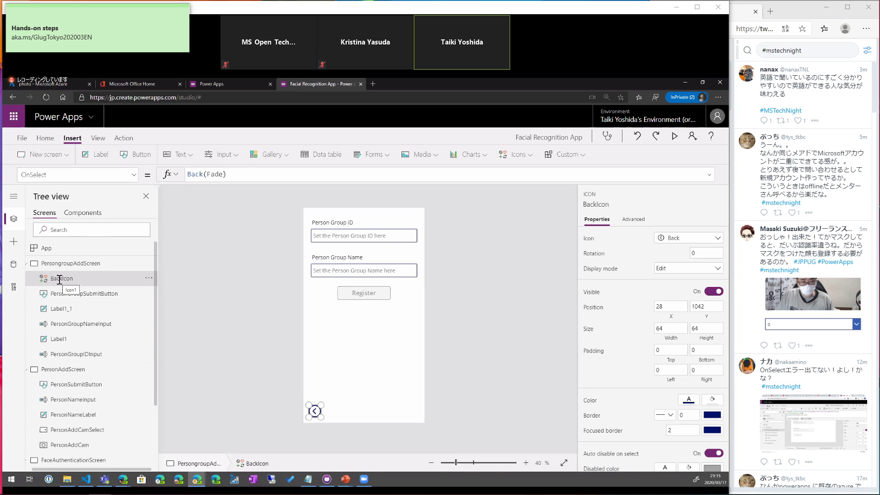
# Copy BackIcon and paste it at the bottom-left of PersonAddScreen.
pyautogui.rightClick(317, 413)
pyautogui.click(328, 353)
pyautogui.click(58, 369)
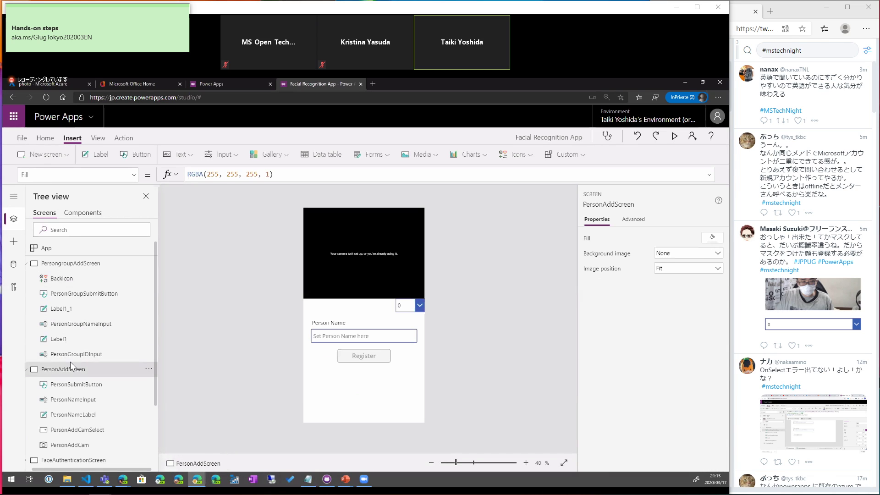
pyautogui.rightClick(304, 395)
pyautogui.click(317, 405)
pyautogui.moveTo(310, 400); pyautogui.dragTo(313, 413)
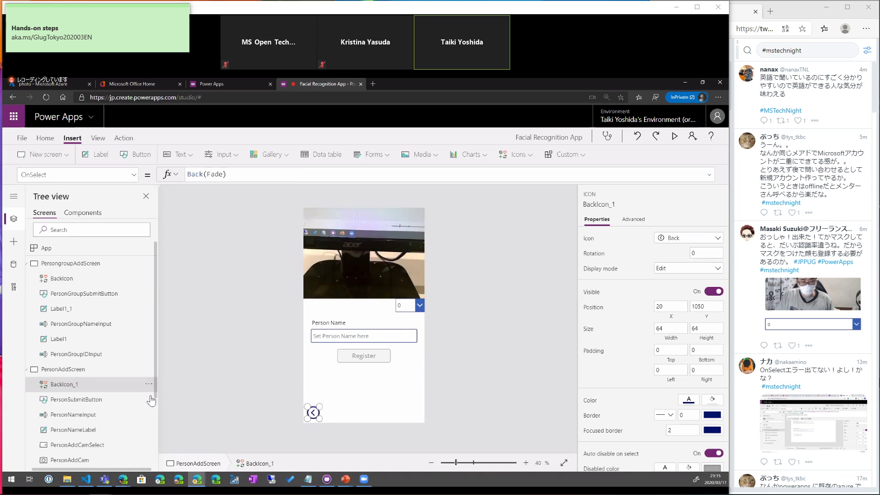
pyautogui.click(27, 369)
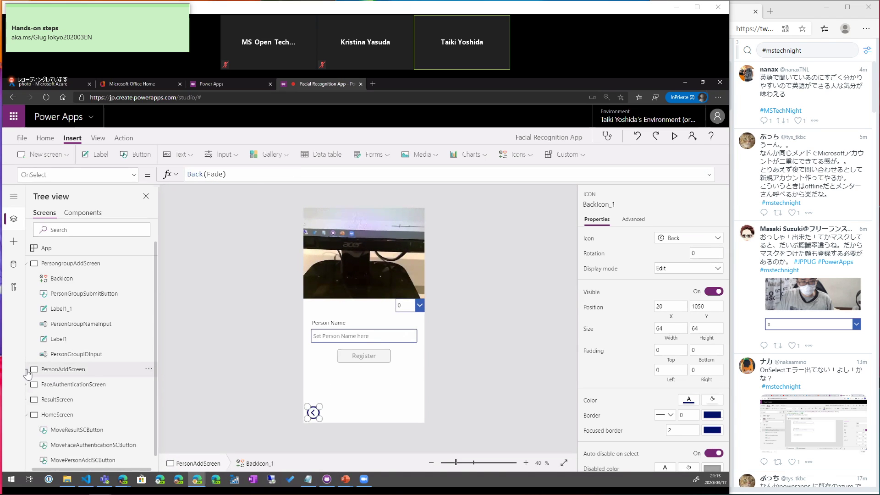
# Paste a copy of BackIcon at the bottom-left of FaceAuthenticationScreen.
pyautogui.click(79, 385)
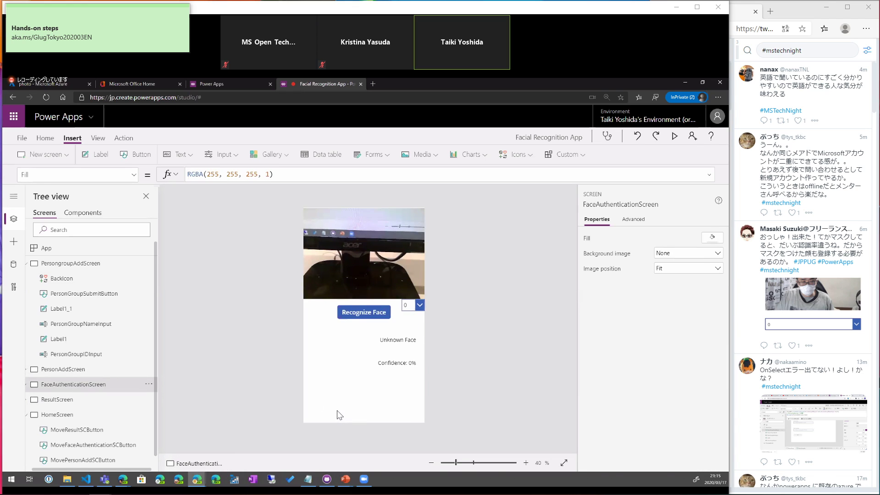
pyautogui.hotkey('ctrl', 'v')
pyautogui.moveTo(319, 407); pyautogui.dragTo(311, 413)
pyautogui.click(27, 385)
# Paste a BackIcon copy onto ResultScreen, then return to HomeScreen.
pyautogui.click(51, 399)
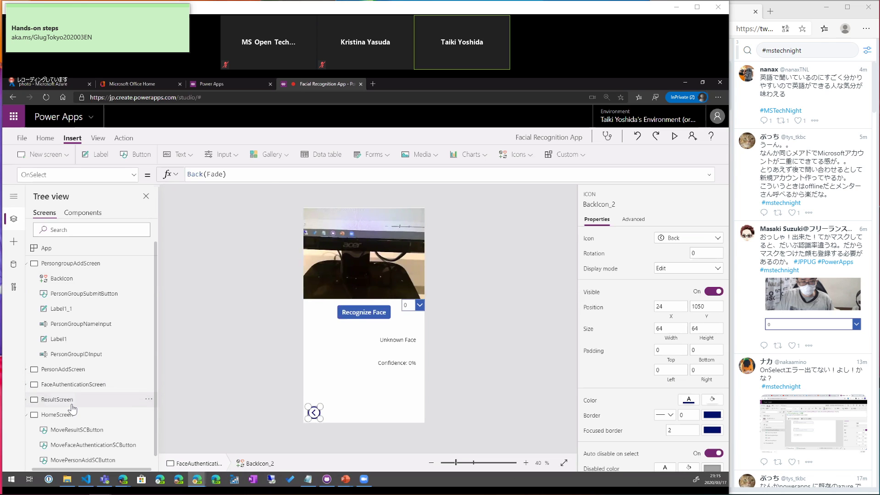
pyautogui.click(26, 264)
pyautogui.rightClick(321, 410)
pyautogui.click(355, 419)
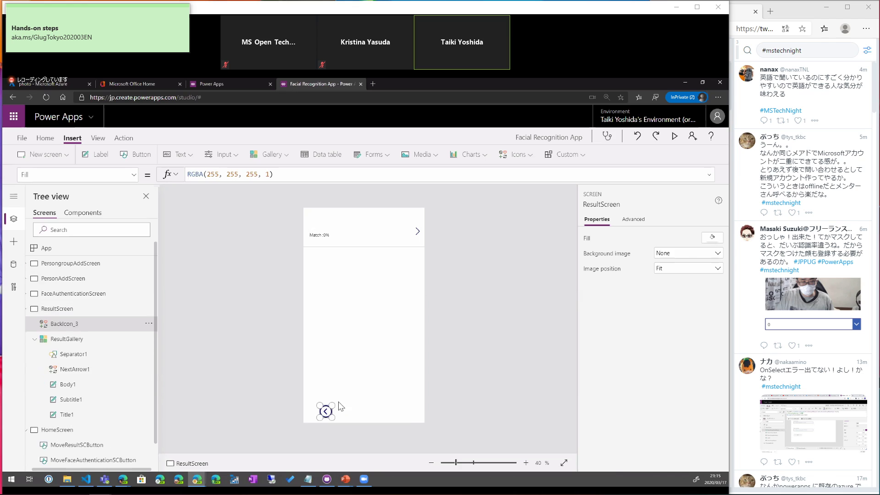
pyautogui.click(35, 309)
pyautogui.click(28, 309)
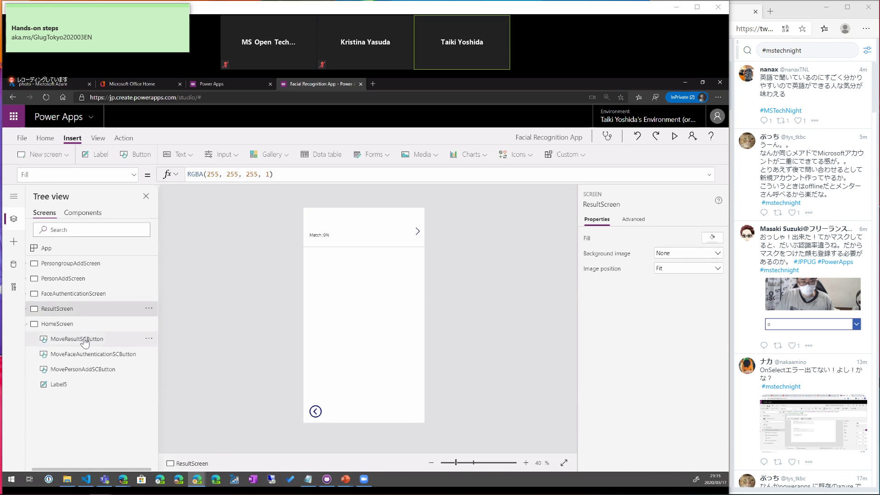
pyautogui.click(79, 326)
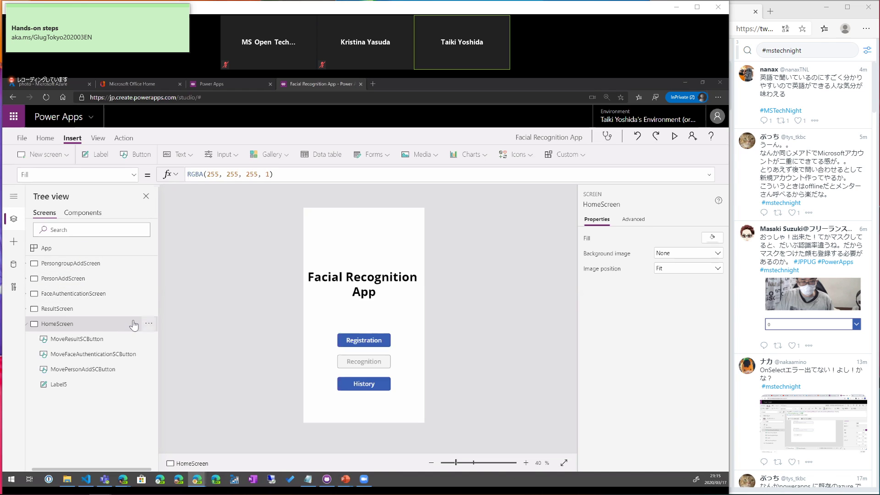
# Move HomeScreen up past ResultScreen, FaceAuthenticationScreen and PersonAddScreen to the top of the screen list.
pyautogui.click(149, 324)
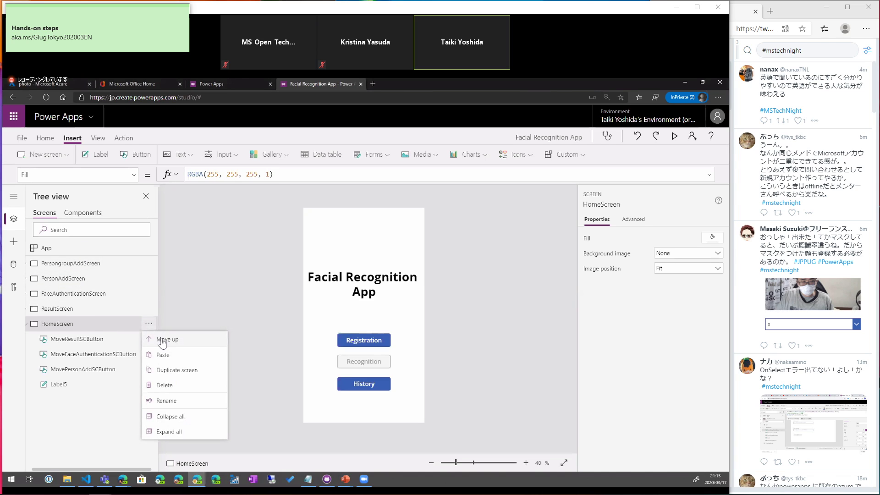
pyautogui.click(97, 327)
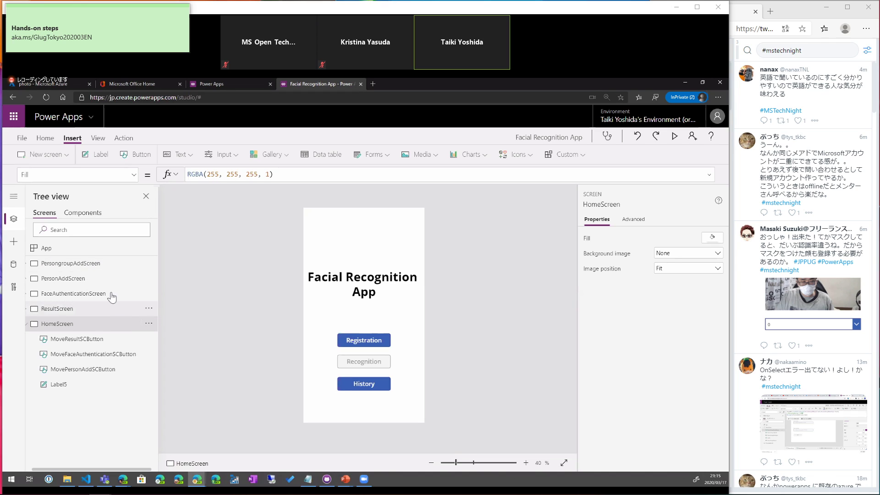
pyautogui.click(149, 324)
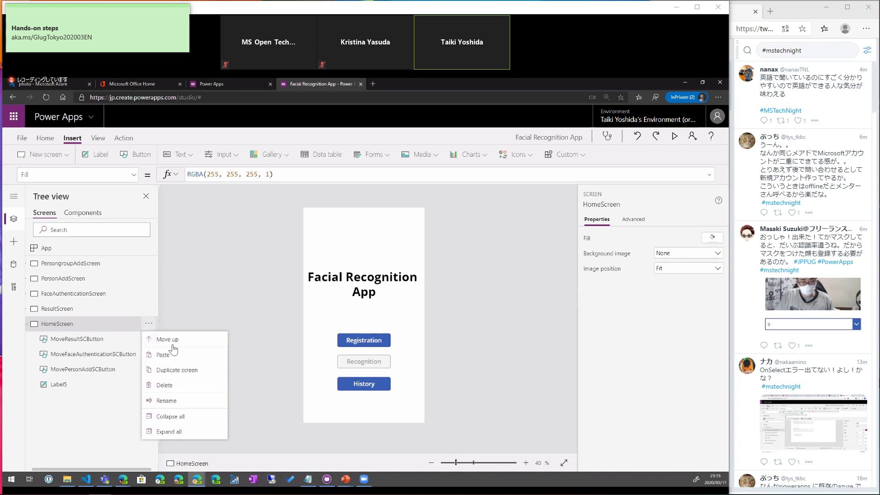
pyautogui.click(170, 342)
pyautogui.click(149, 308)
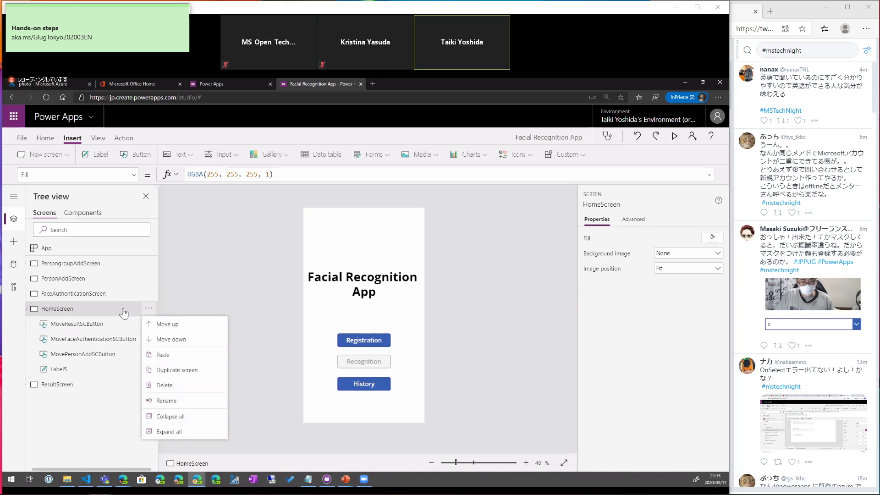
pyautogui.click(163, 324)
pyautogui.click(149, 293)
pyautogui.click(164, 309)
pyautogui.click(149, 278)
pyautogui.click(166, 294)
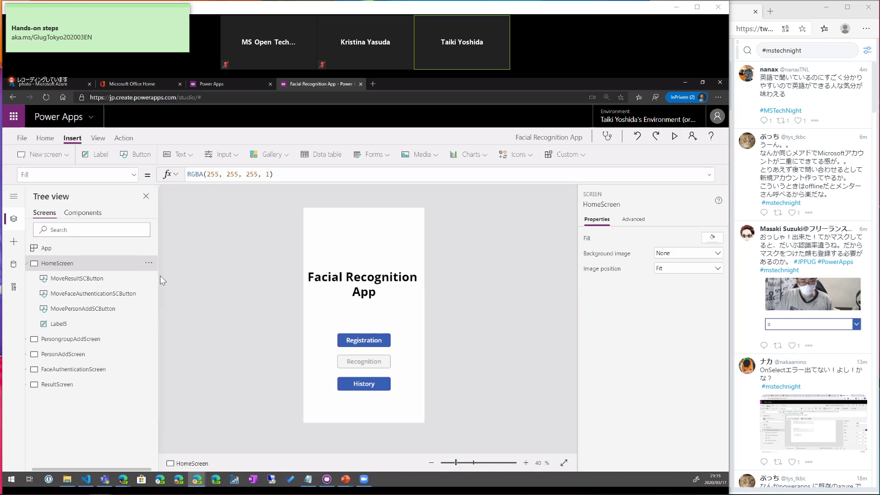
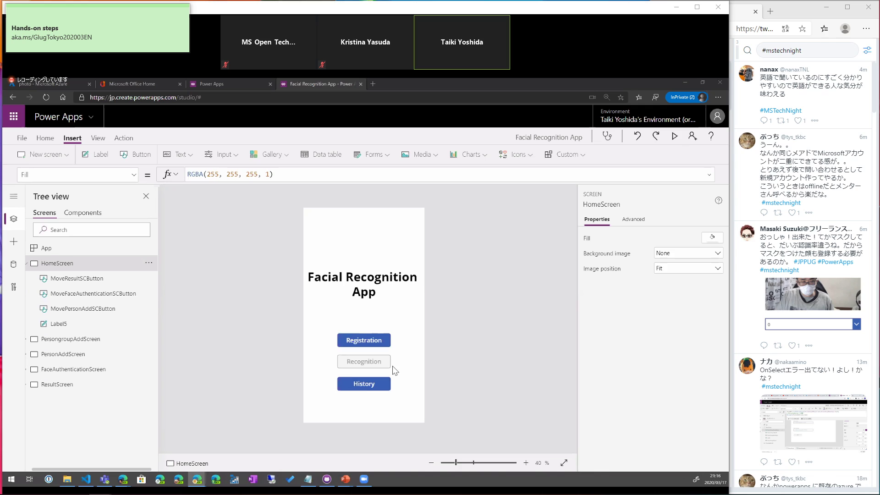
# Preview the app and register person group ID 1234 with a group name on the Registration screen.
pyautogui.click(675, 136)
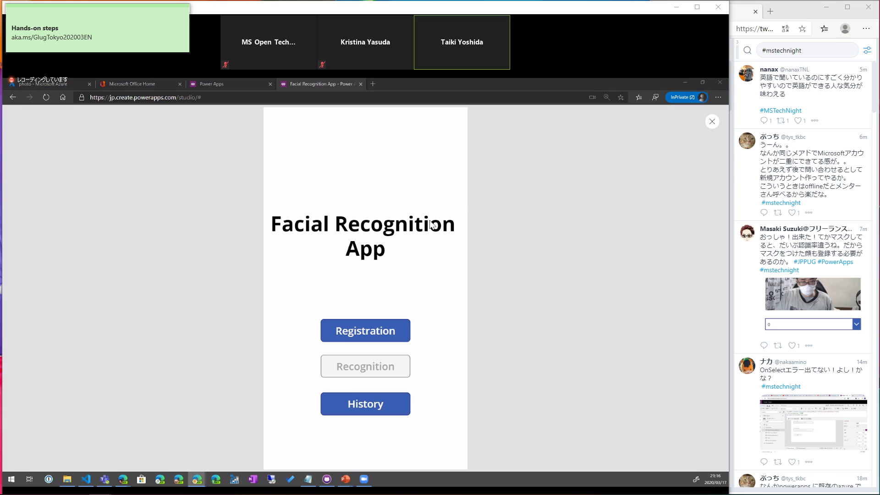
pyautogui.click(385, 329)
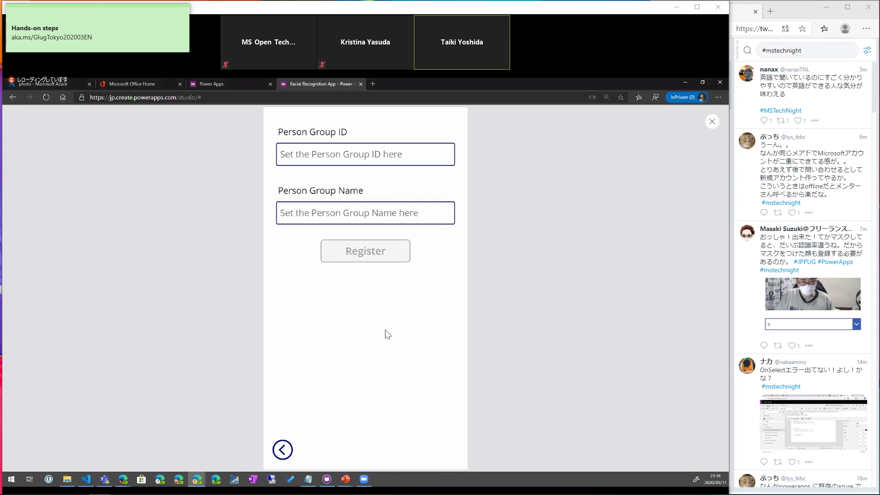
pyautogui.click(352, 152)
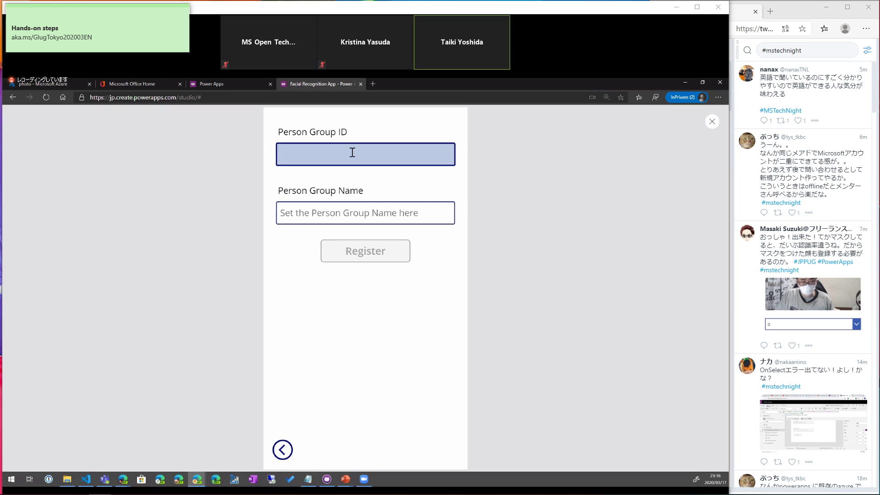
pyautogui.write('1234')
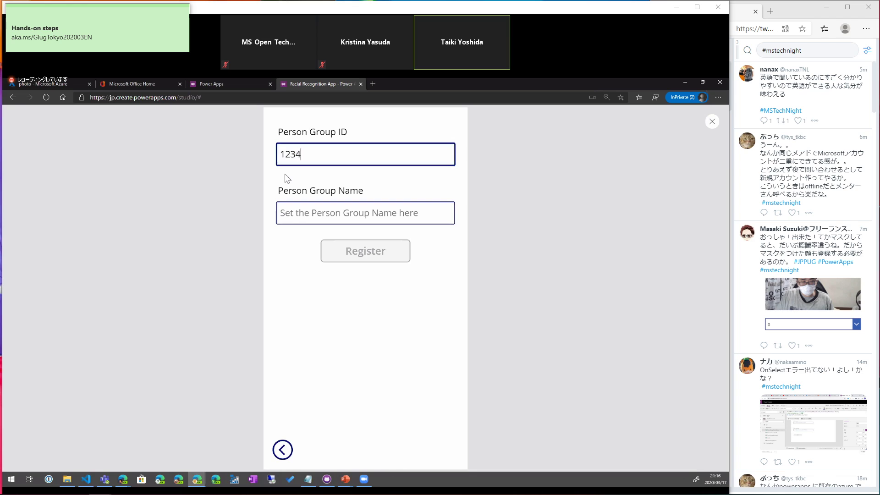
pyautogui.click(349, 205)
pyautogui.write('Taiki')
pyautogui.doubleClick(290, 213)
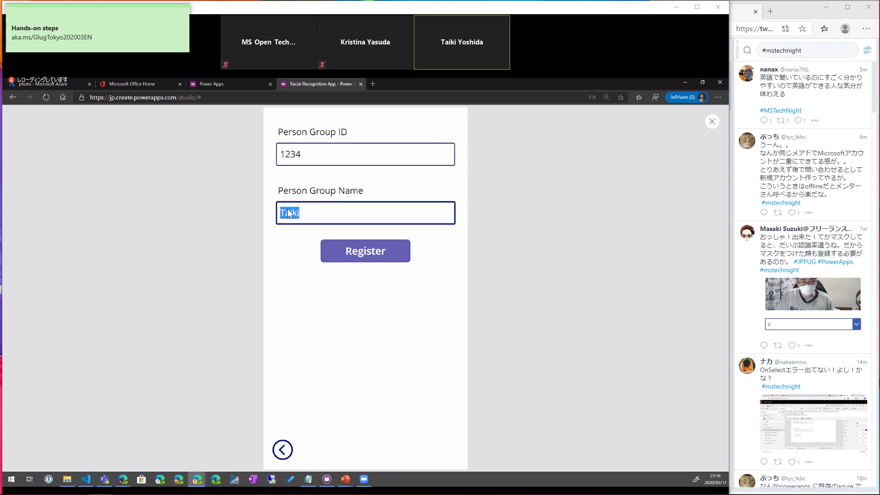
pyautogui.write("Taiki's Group")
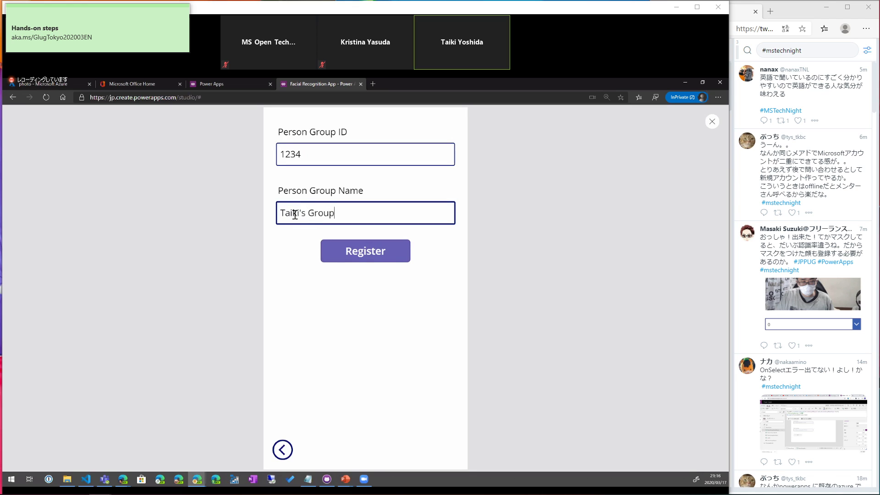
pyautogui.click(335, 259)
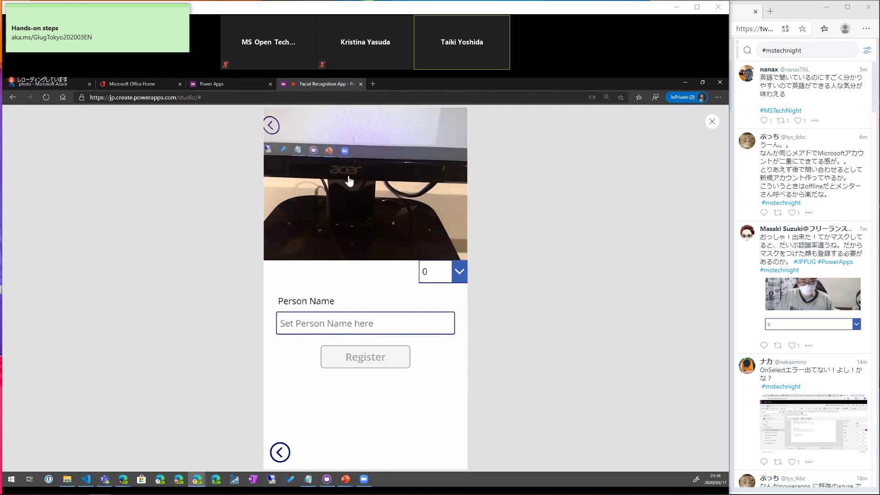
# Register a person by name using the camera 1 webcam photo.
pyautogui.click(433, 273)
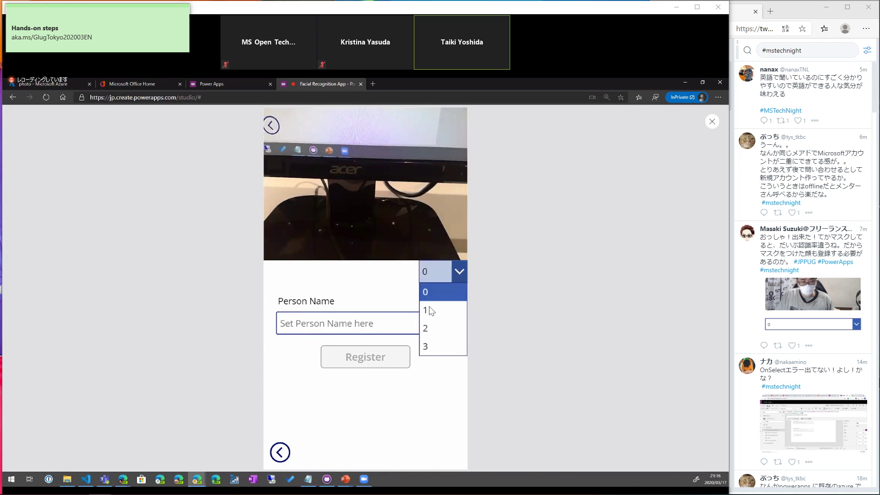
pyautogui.click(429, 307)
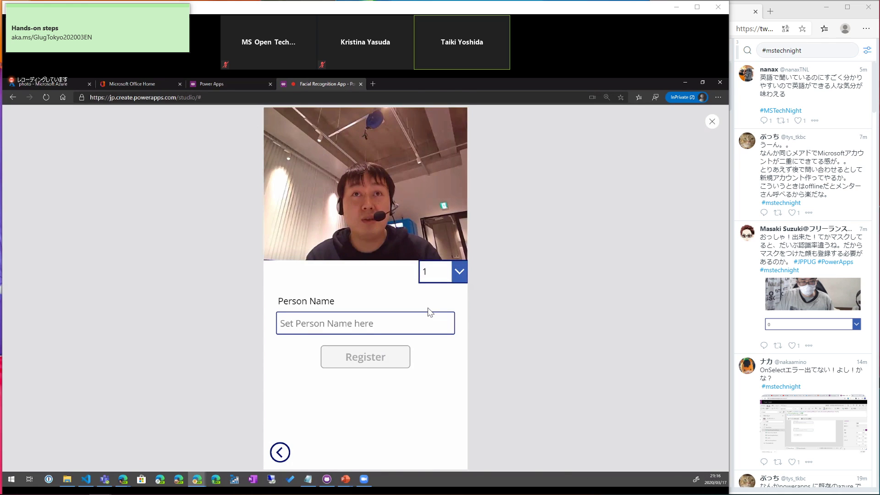
pyautogui.click(353, 326)
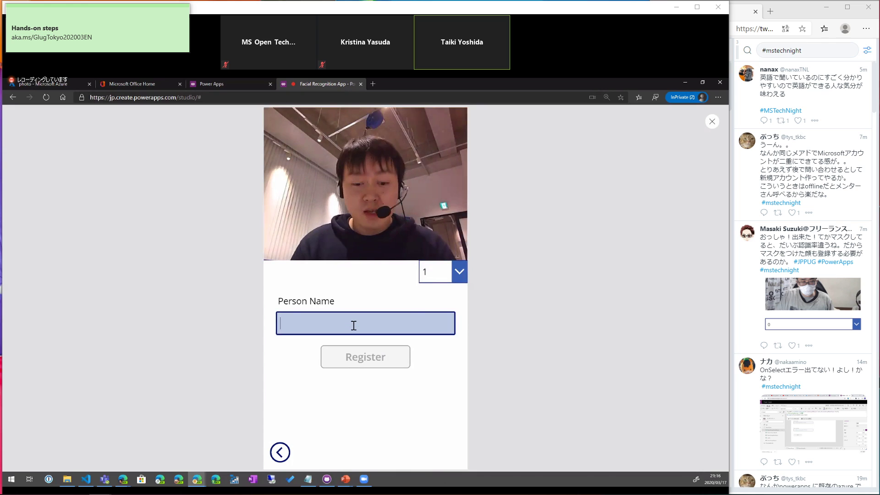
pyautogui.write('Taiki')
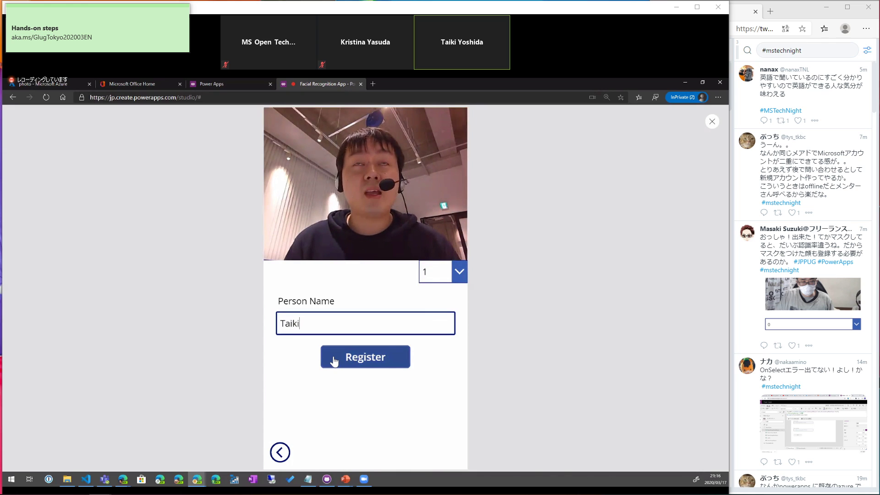
pyautogui.click(334, 359)
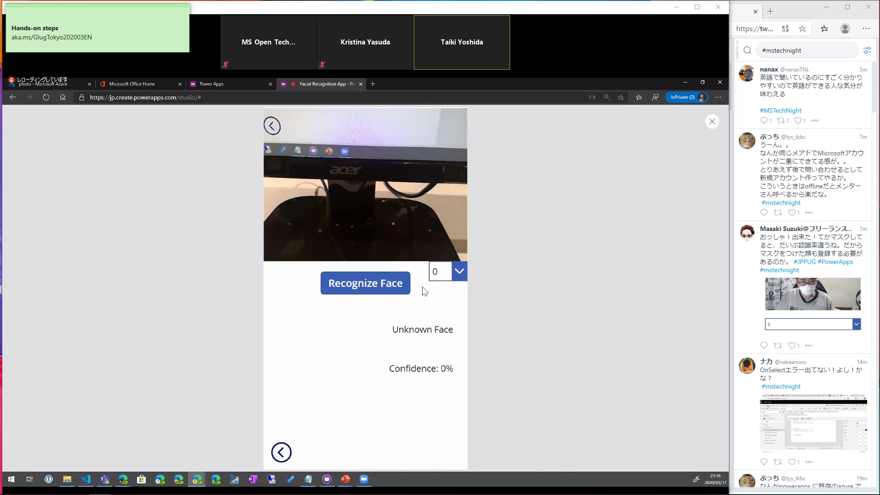
# Run Recognize Face twice on camera 1, which reports Unknown Face at 0%.
pyautogui.click(450, 271)
pyautogui.click(452, 304)
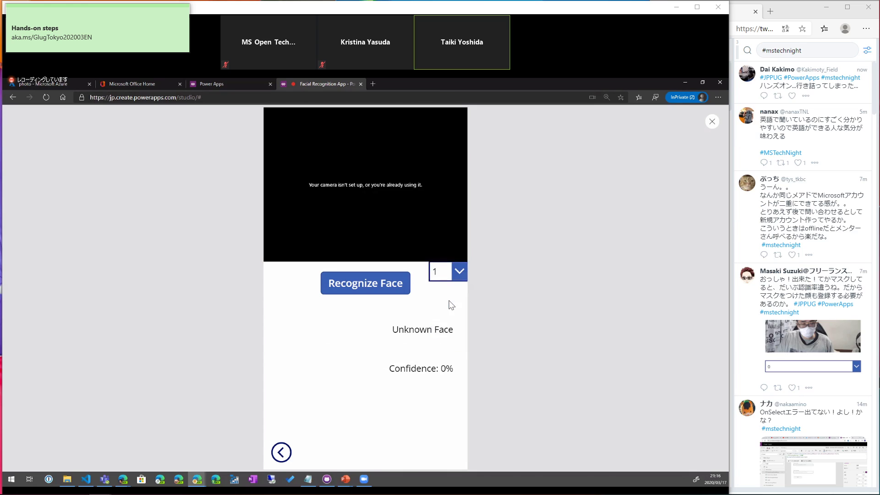
pyautogui.click(391, 291)
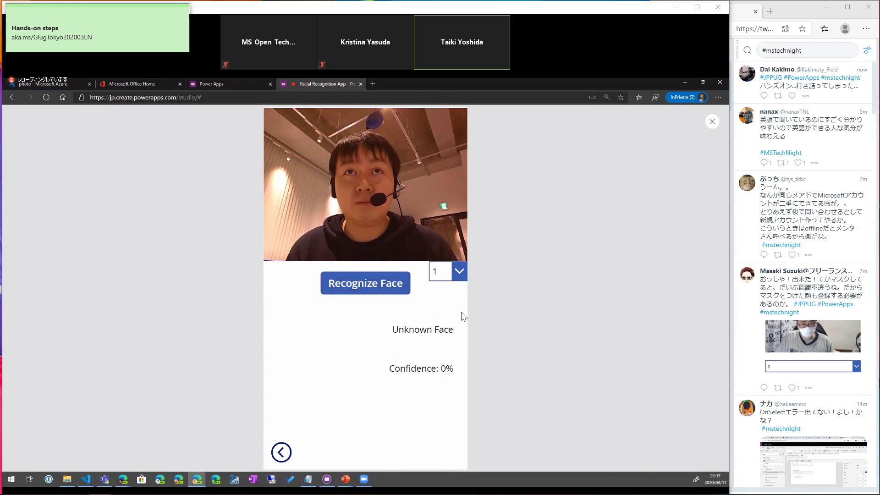
pyautogui.click(401, 282)
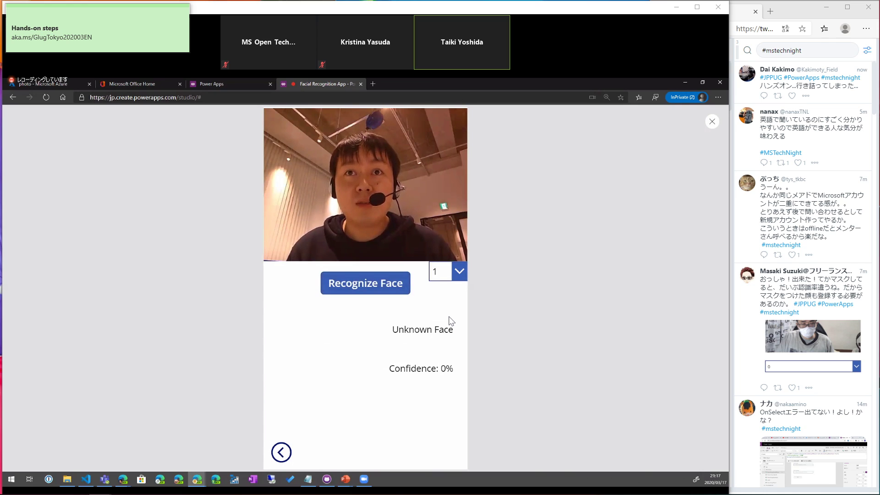
# Exit preview and inspect the Recognize Face button's OnSelect formula.
pyautogui.click(712, 121)
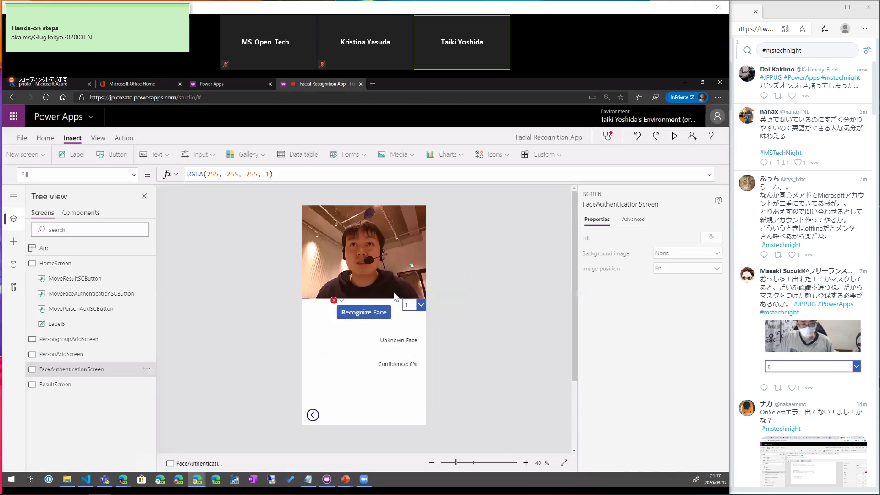
pyautogui.click(436, 319)
pyautogui.click(341, 310)
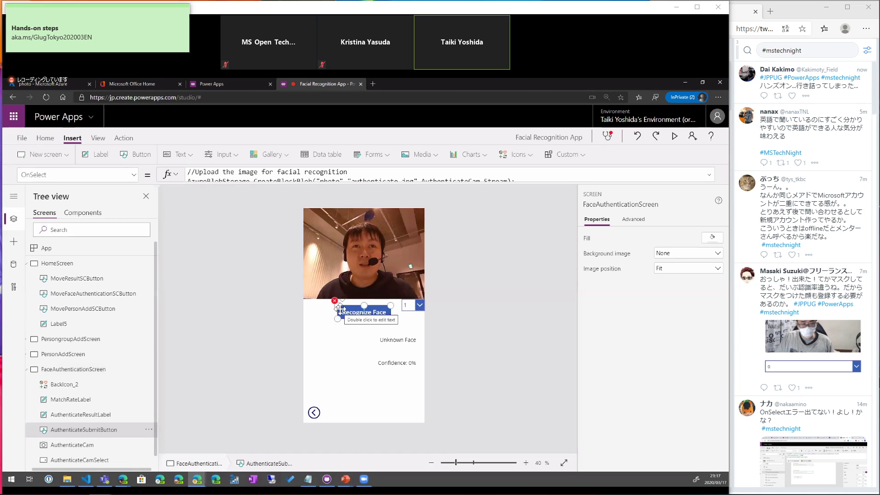
pyautogui.click(300, 179)
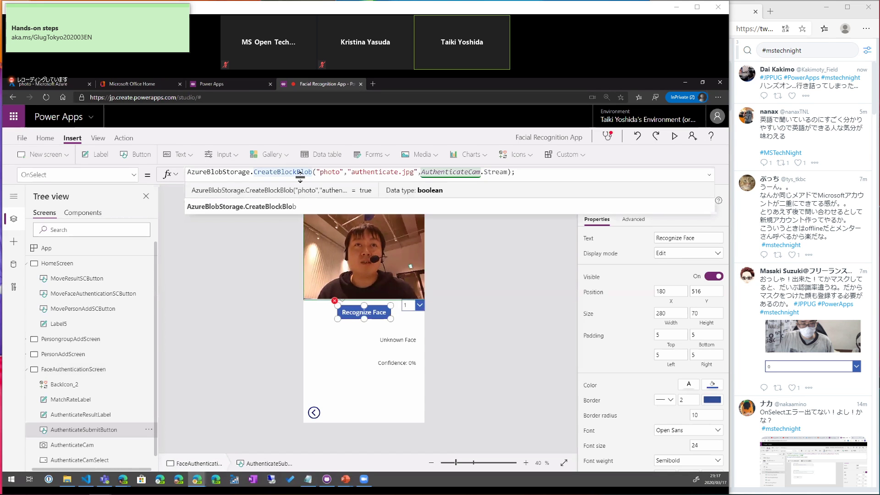
pyautogui.click(293, 228)
# Jump to the FaceAPI access-denied error in the formula bar, then view the empty Azure photo container.
pyautogui.moveTo(336, 304)
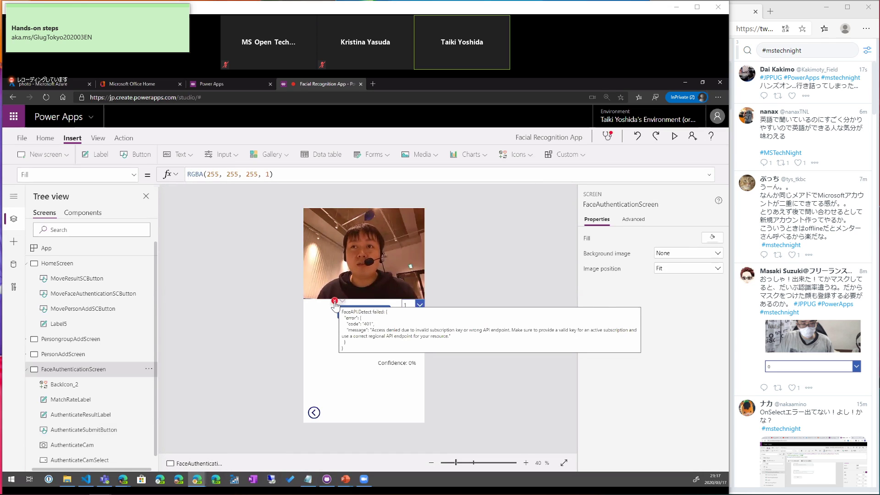
pyautogui.click(336, 304)
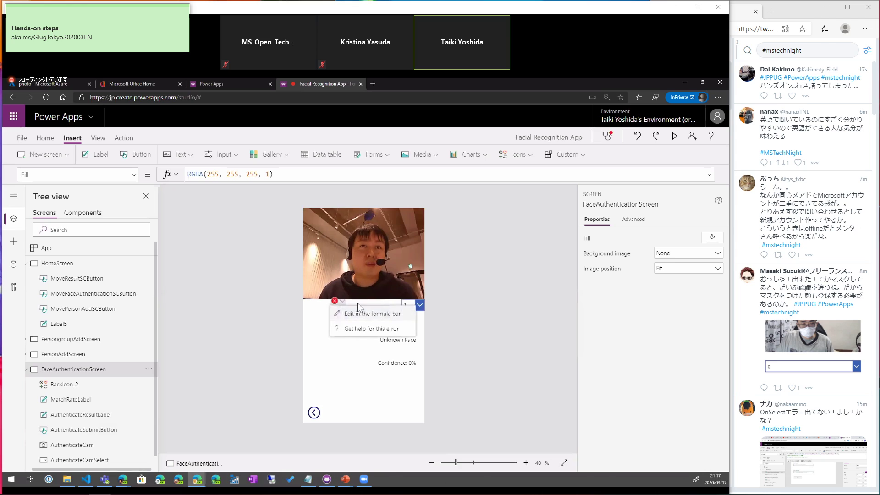
pyautogui.click(362, 315)
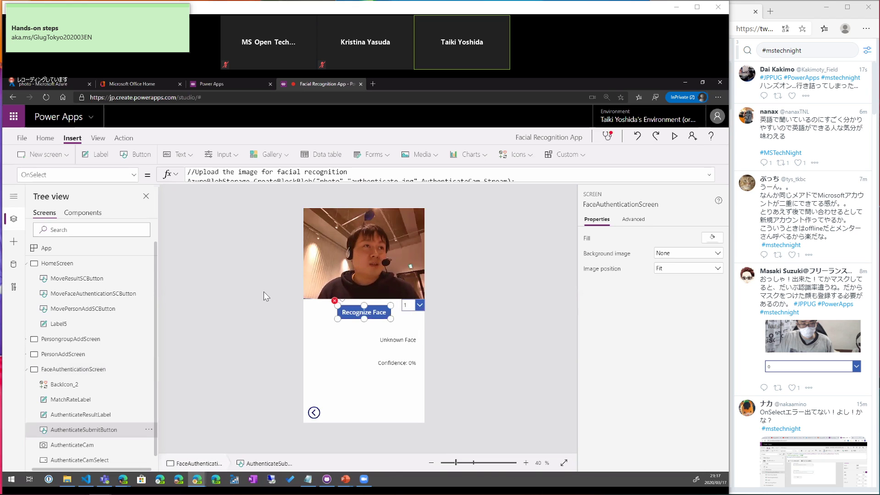
pyautogui.click(256, 229)
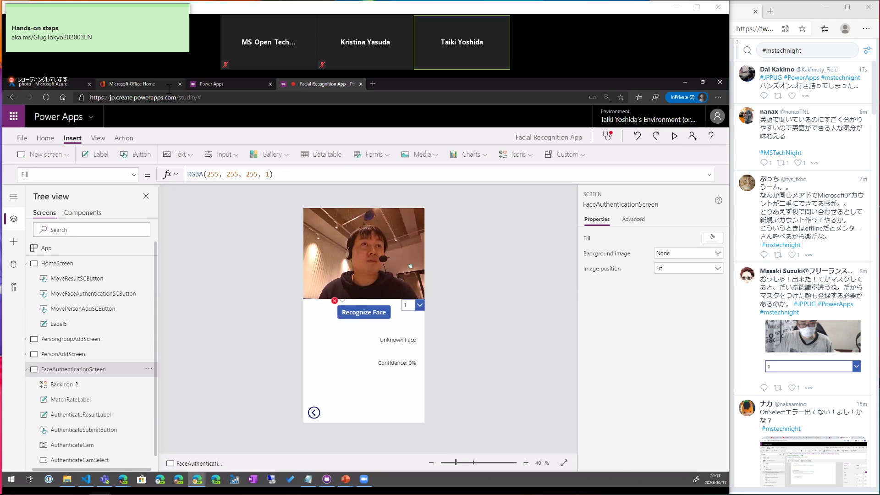
pyautogui.click(44, 85)
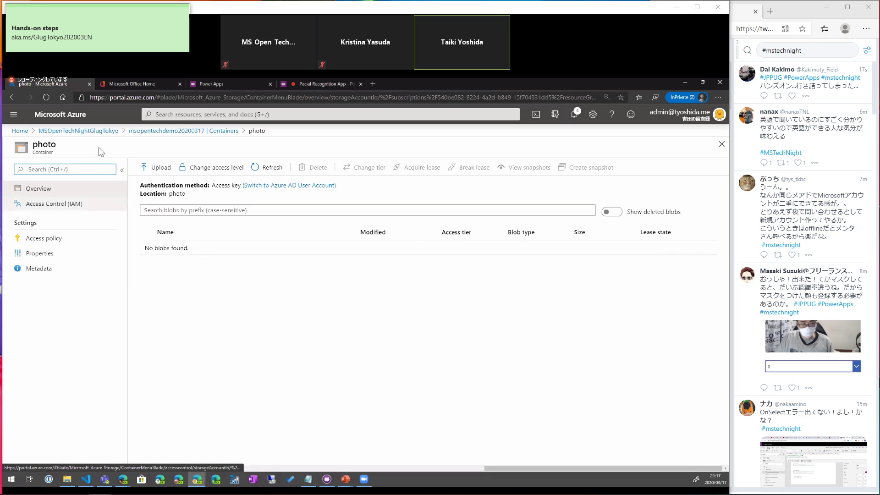
# Copy KEY 1 from msopentechnightdemo's Keys and Endpoint page and go back to Power Apps Studio.
pyautogui.click(91, 131)
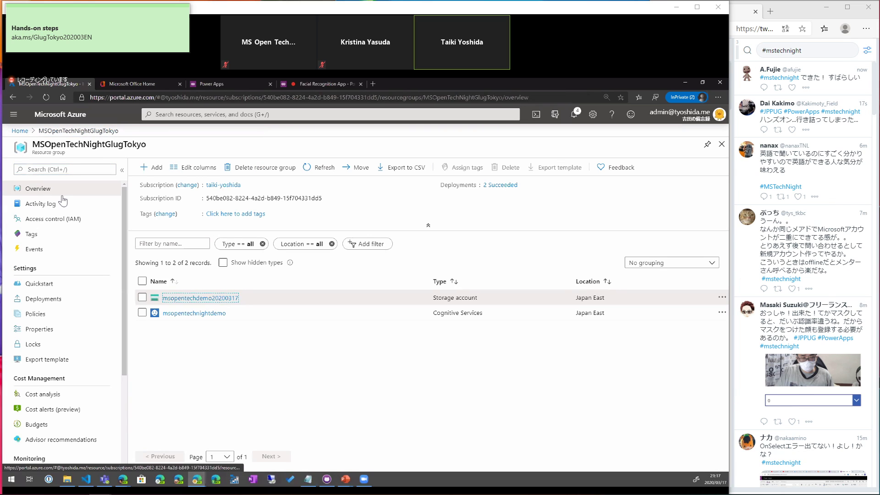
pyautogui.click(203, 314)
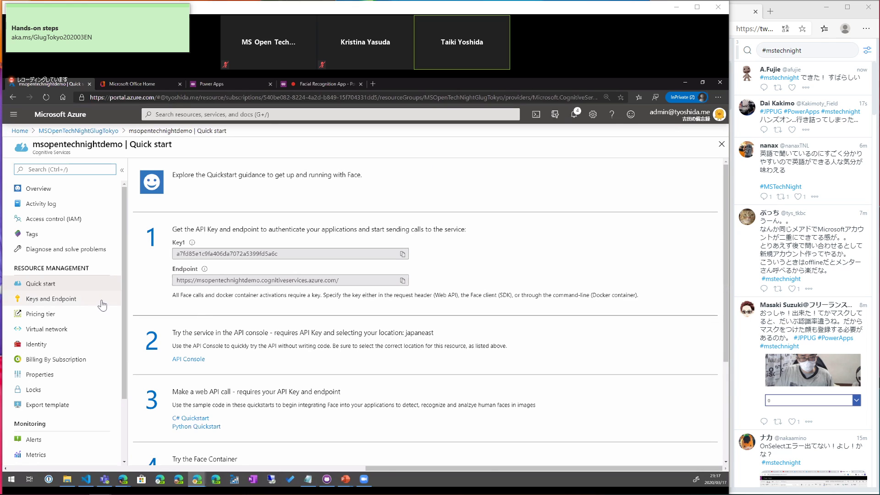
pyautogui.click(100, 304)
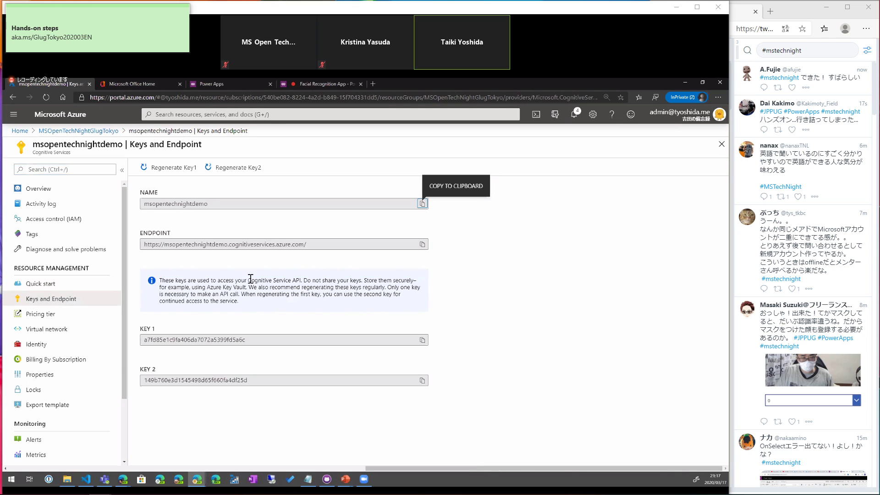
pyautogui.click(422, 340)
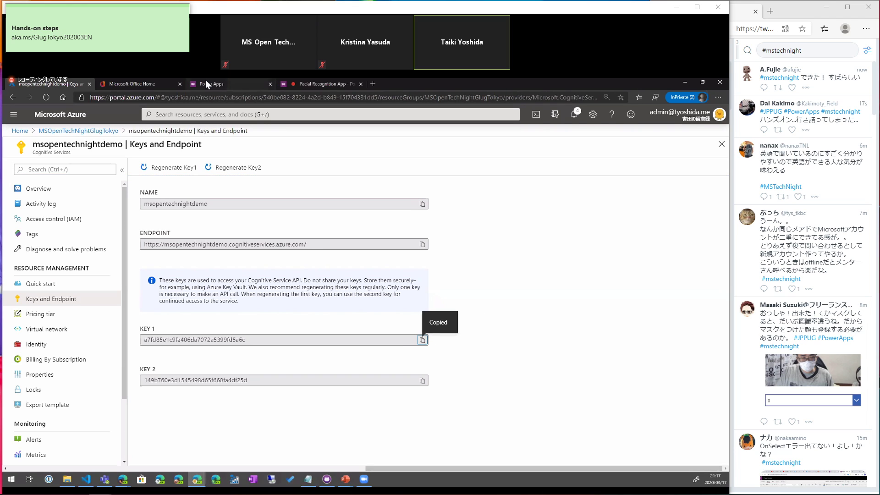
pyautogui.click(312, 84)
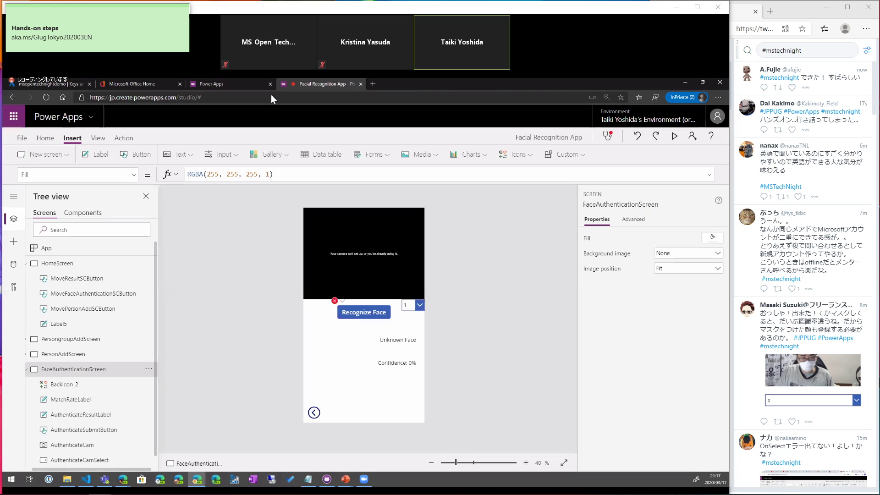
# Remove the FaceAPI data source and re-add a Face API connection using the pasted API key.
pyautogui.click(13, 264)
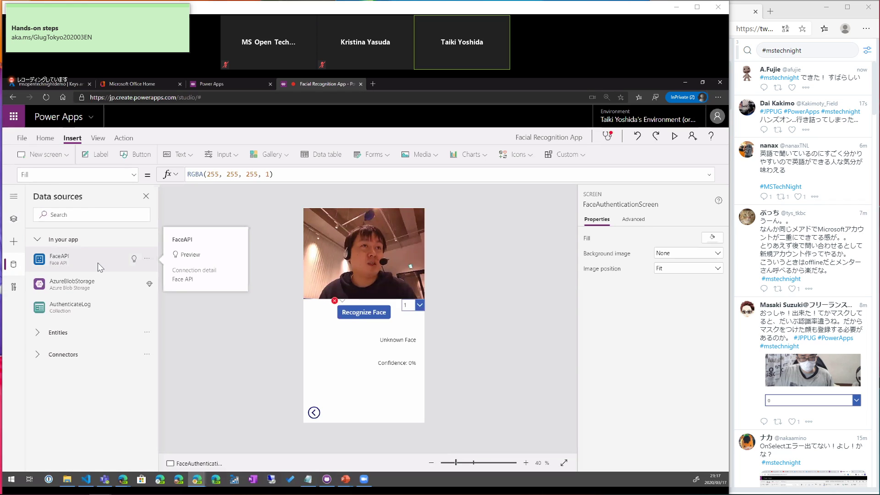
pyautogui.click(147, 261)
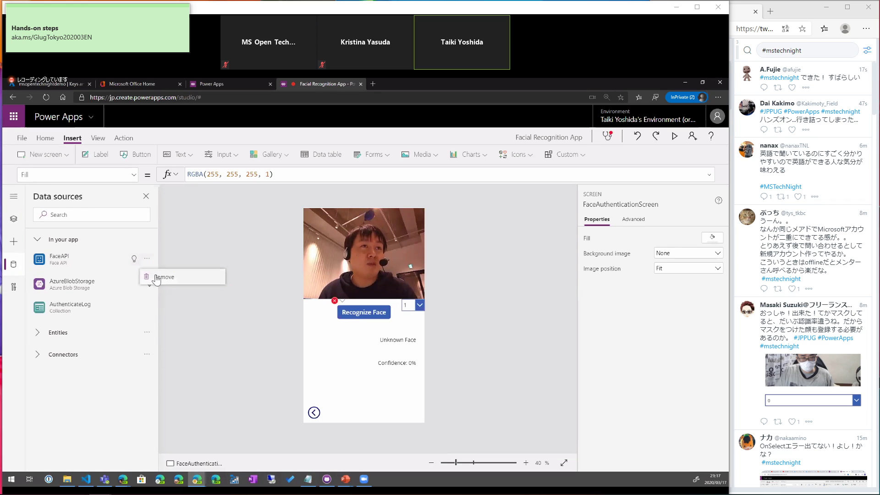
pyautogui.click(164, 277)
pyautogui.click(92, 219)
pyautogui.write('face')
pyautogui.click(84, 237)
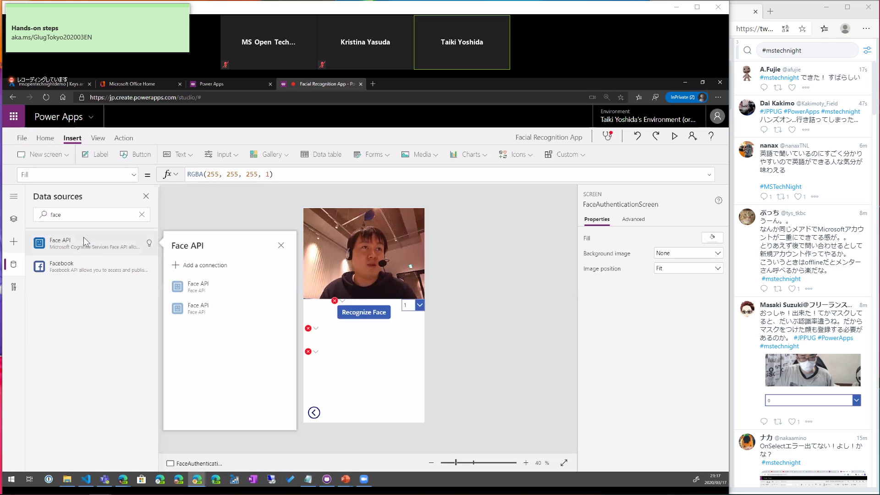
pyautogui.click(212, 266)
pyautogui.click(605, 241)
pyautogui.hotkey('ctrl', 'v')
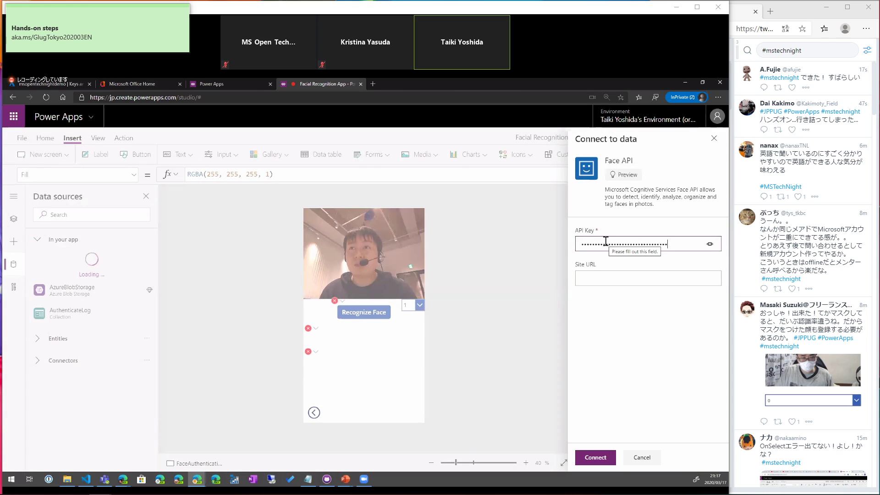
pyautogui.click(711, 244)
pyautogui.click(589, 457)
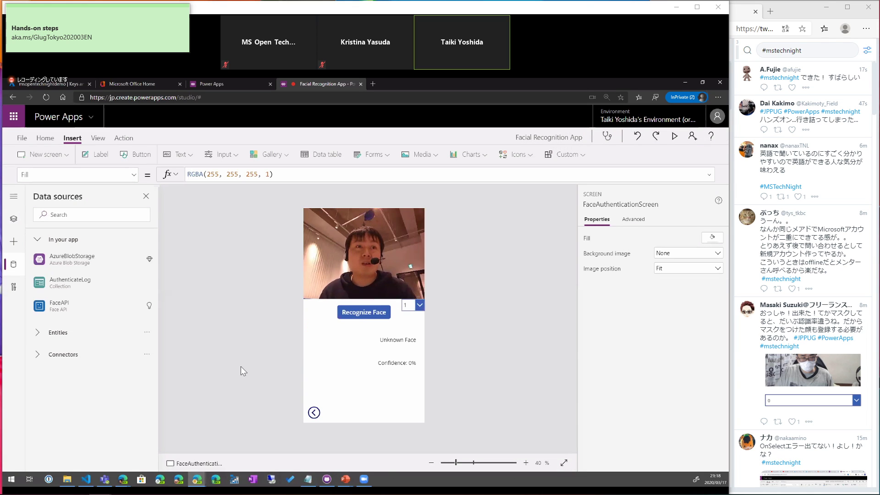
# Run the app in preview starting from HomeScreen.
pyautogui.click(13, 219)
pyautogui.click(70, 267)
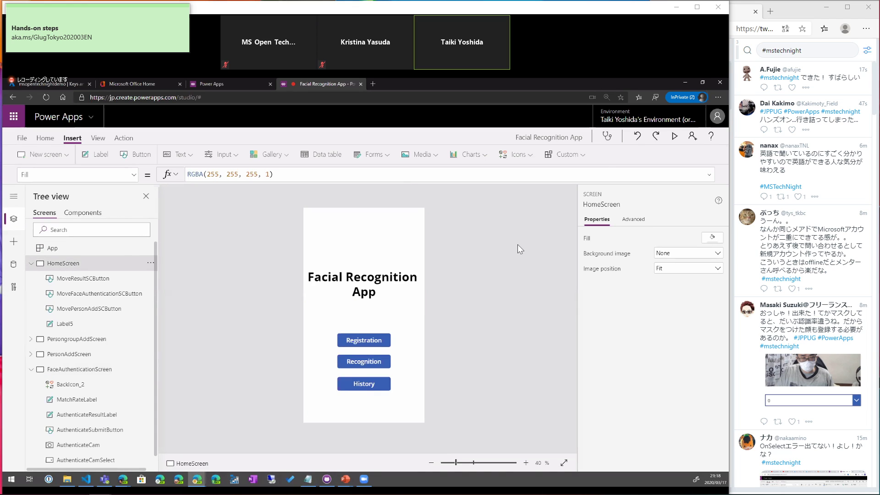
pyautogui.click(673, 142)
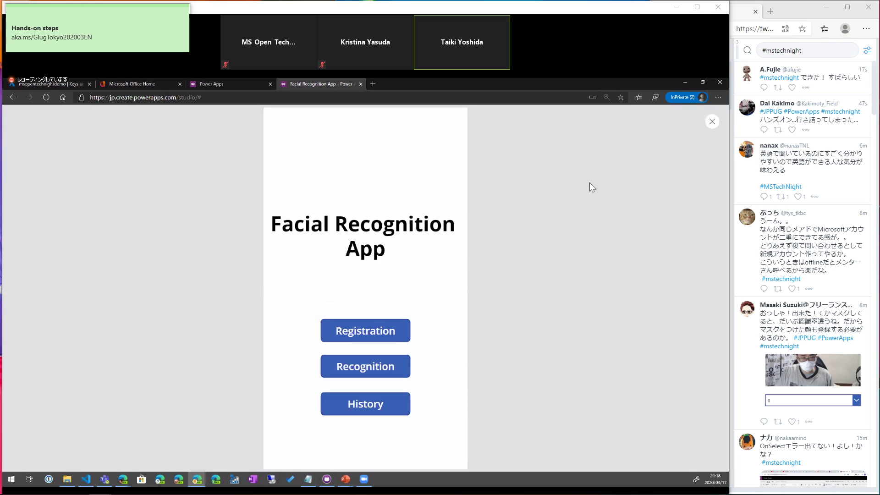
# Re-register group 1234 and the person, then run Recognize Face, which still gives Unknown Face at 0%.
pyautogui.click(364, 342)
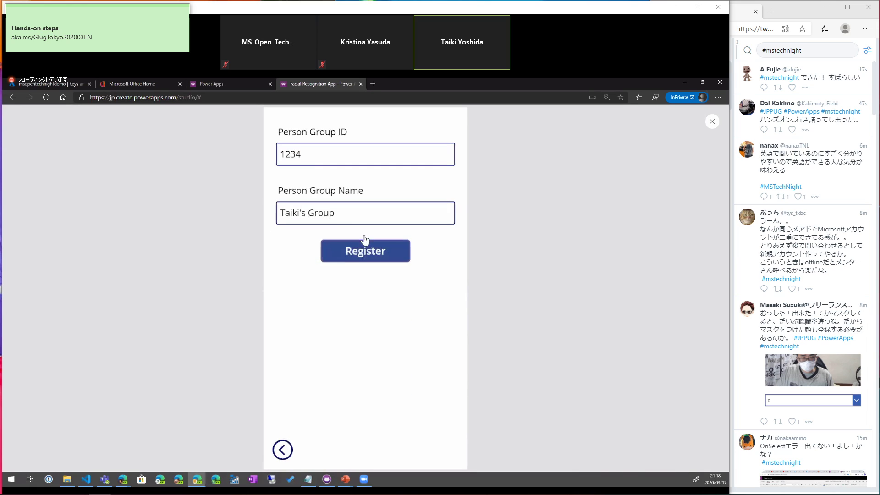
pyautogui.click(297, 165)
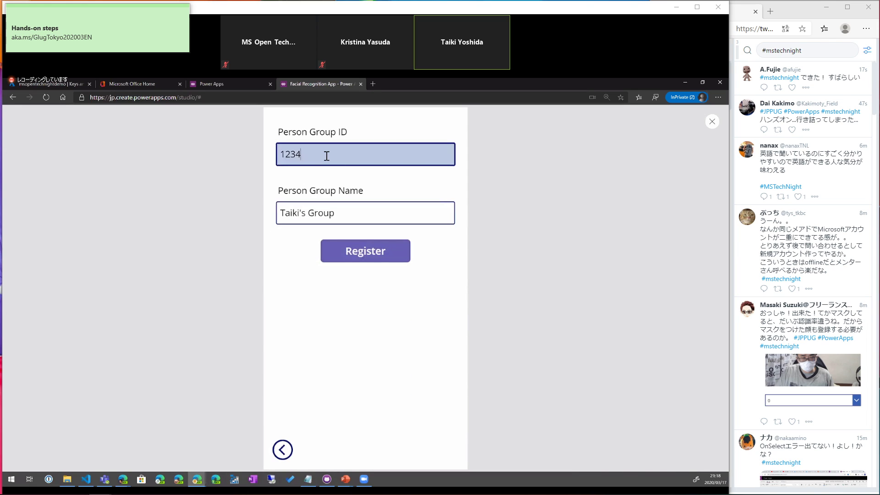
pyautogui.click(334, 261)
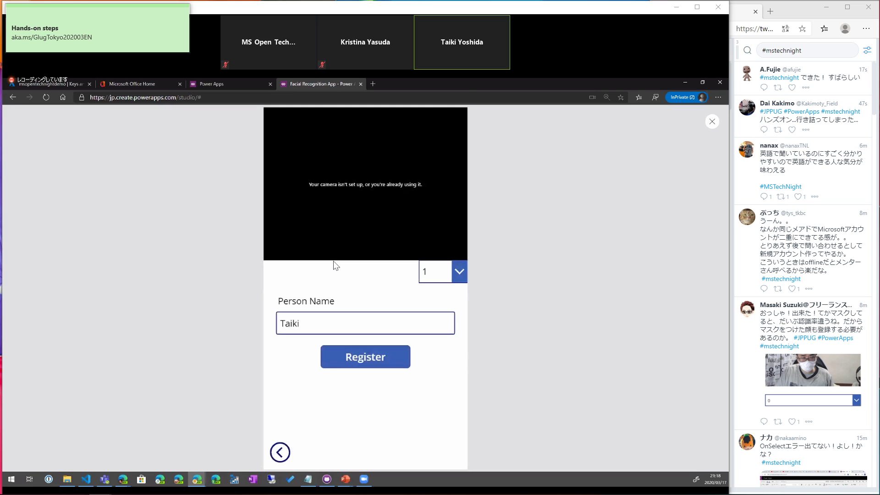
pyautogui.click(326, 327)
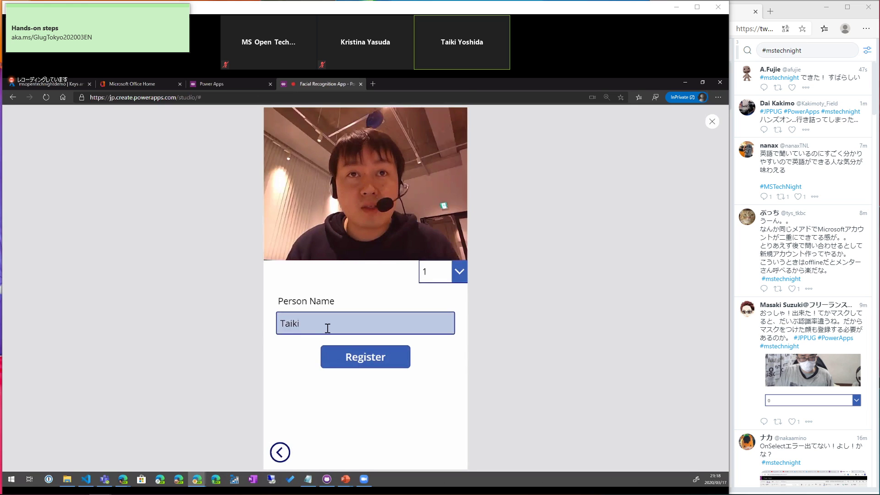
pyautogui.click(339, 363)
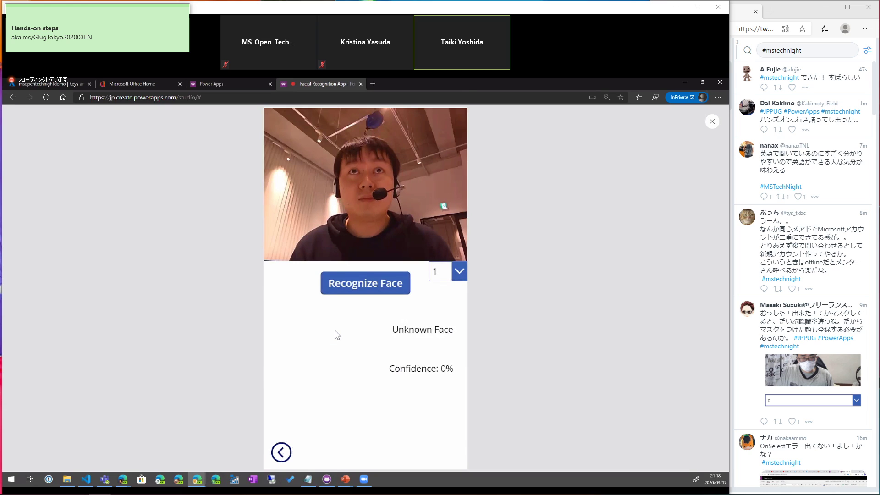
pyautogui.click(338, 288)
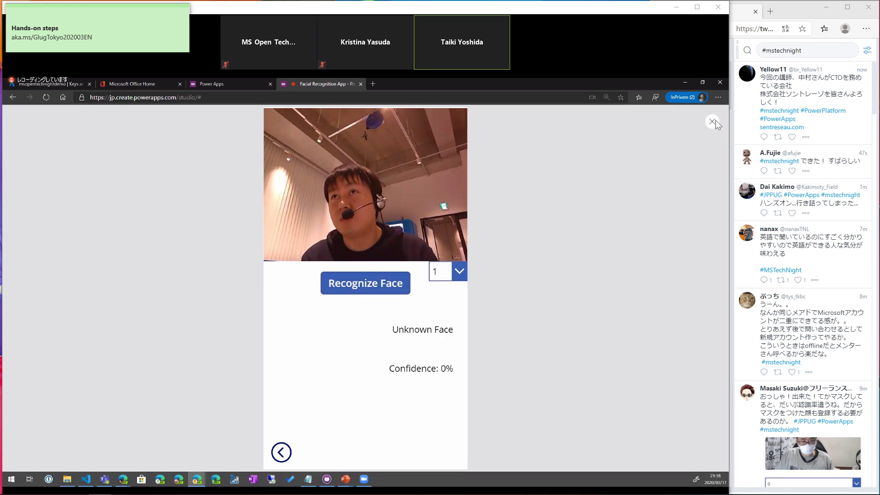
# Exit preview and open the Recognize Face formula in an enlarged formula bar.
pyautogui.press('Escape')
pyautogui.click(432, 317)
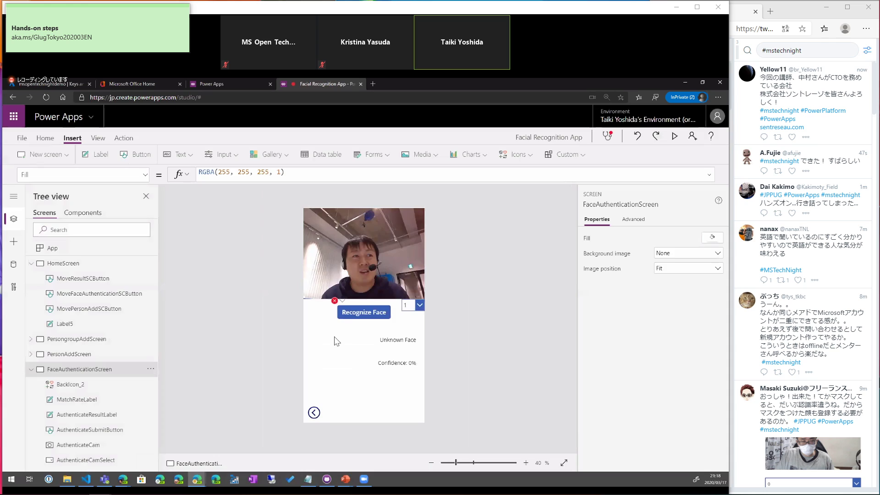
pyautogui.click(335, 301)
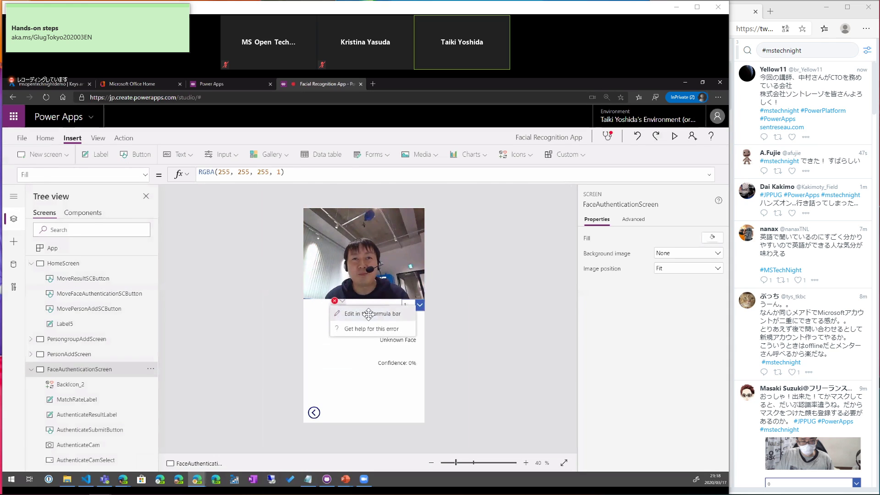
pyautogui.click(372, 315)
pyautogui.moveTo(312, 185); pyautogui.dragTo(322, 351)
# Read the FaceAPI.Detect invalid subscription key error, then return to Azure's Keys and Endpoint page.
pyautogui.click(317, 266)
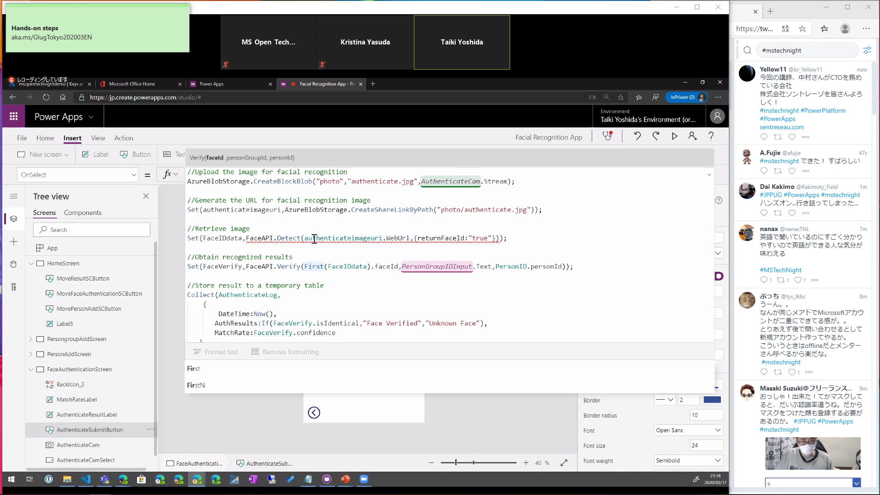
pyautogui.moveTo(315, 239)
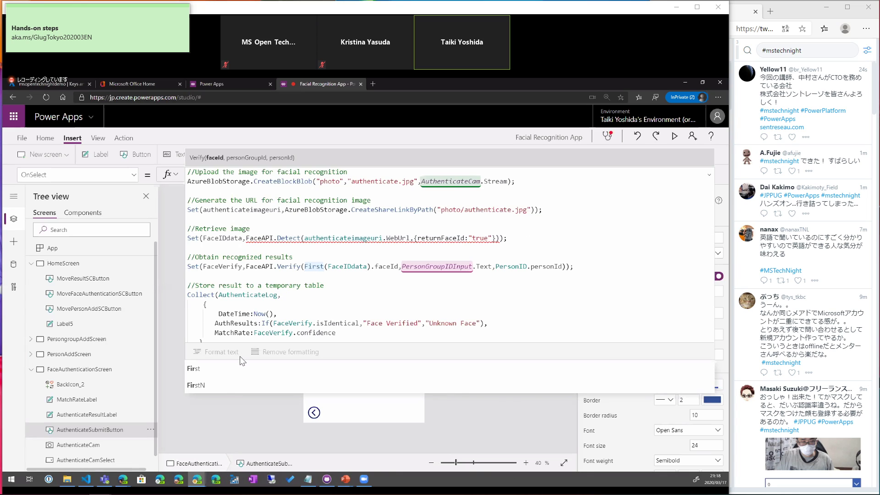
pyautogui.click(206, 212)
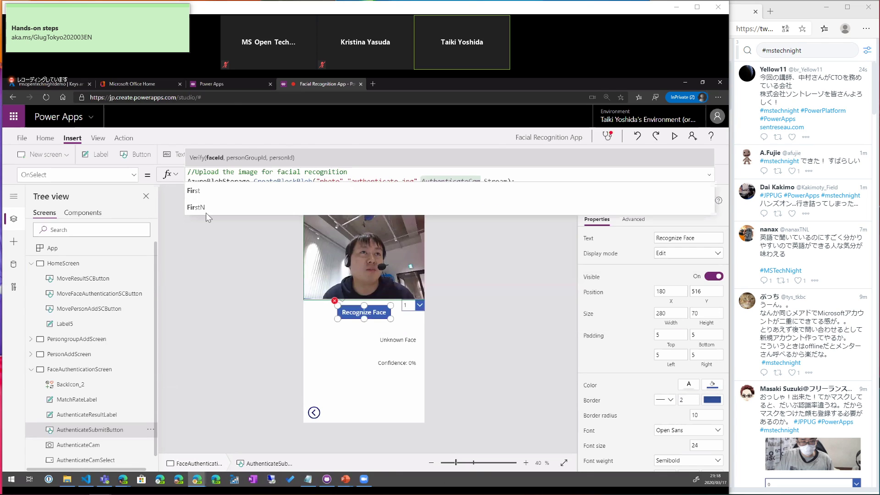
pyautogui.click(51, 86)
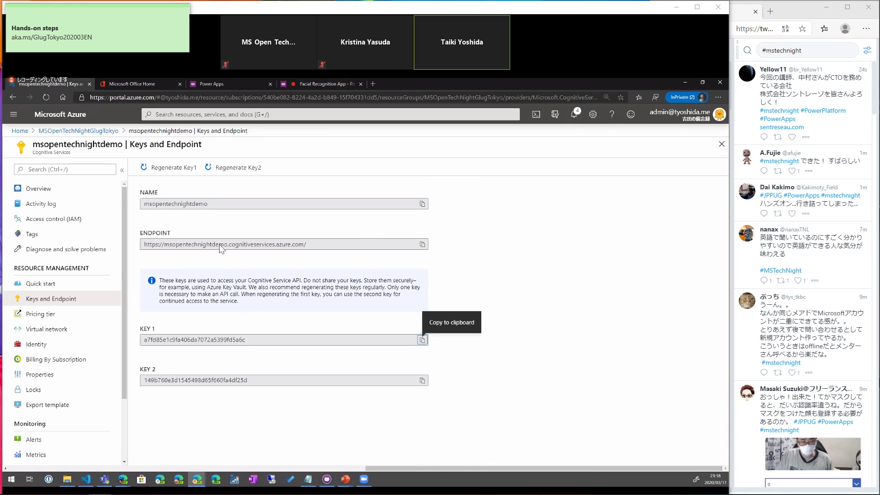
# Copy the msopentechnightdemo endpoint URL and remove the FaceAPI data source from the app again.
pyautogui.click(423, 243)
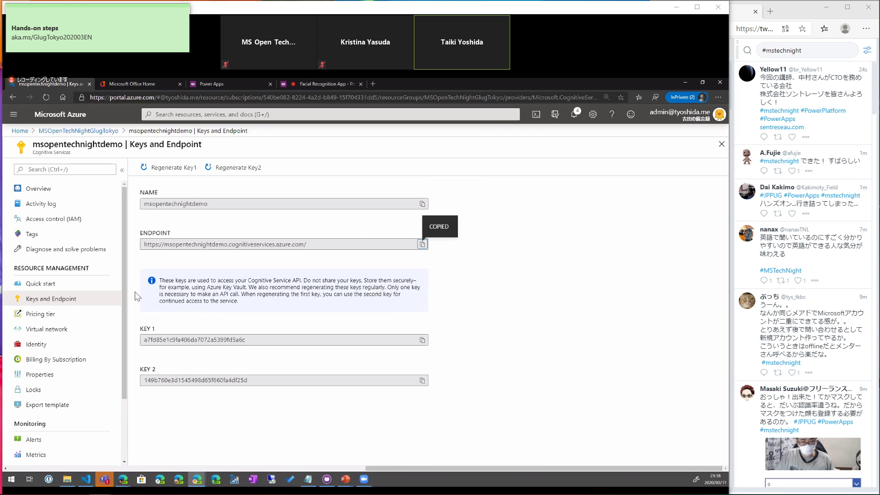
pyautogui.click(324, 84)
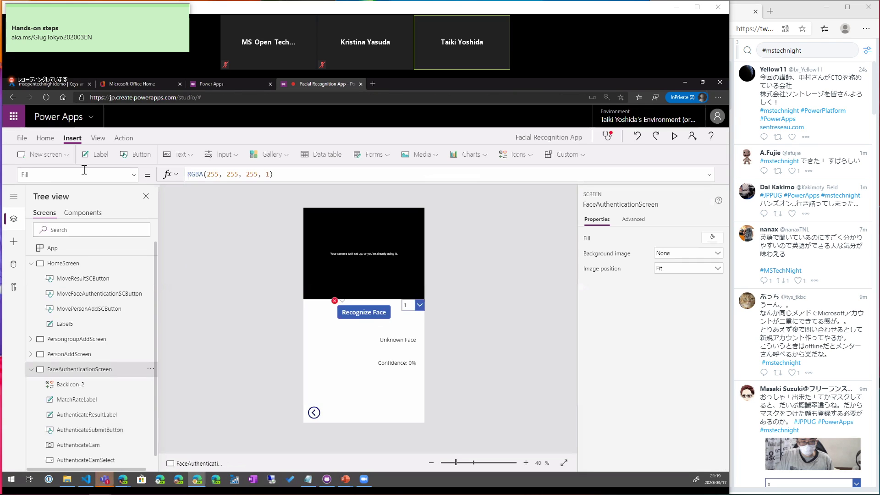
pyautogui.click(21, 140)
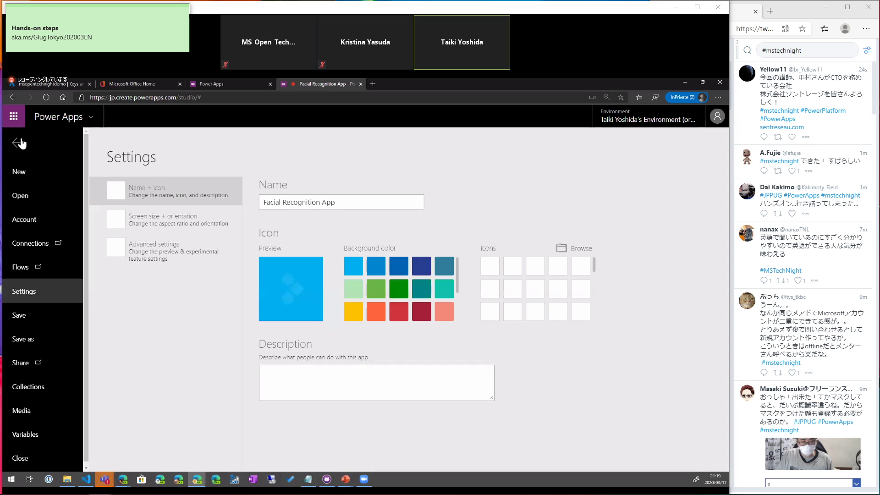
pyautogui.click(16, 142)
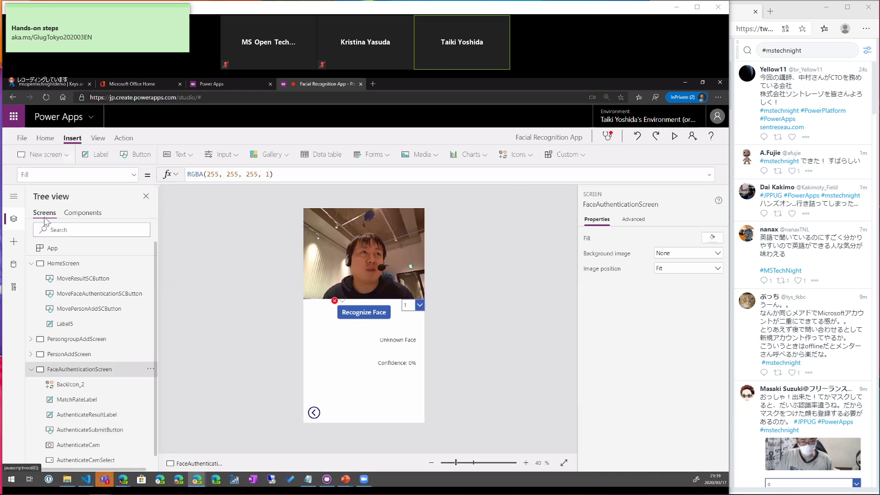
pyautogui.click(13, 264)
pyautogui.click(146, 305)
pyautogui.click(157, 326)
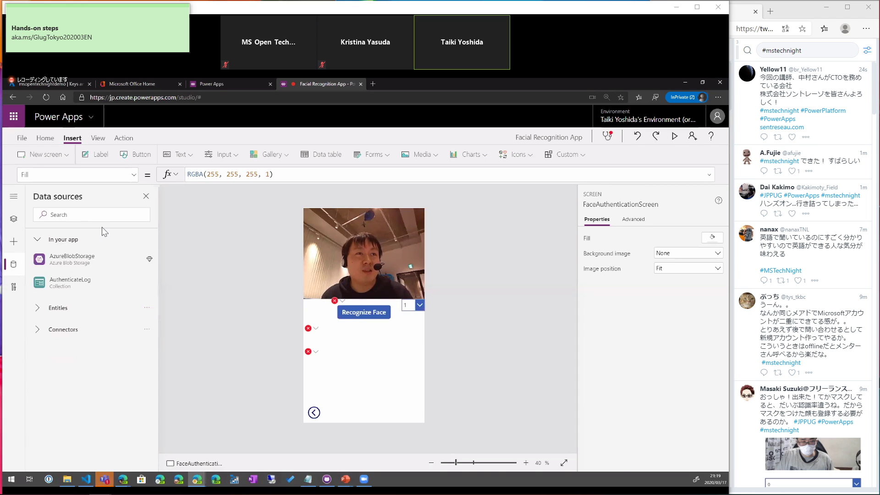
# Start a new Face API connection with the endpoint URL pasted as Site URL.
pyautogui.click(65, 216)
pyautogui.write('face')
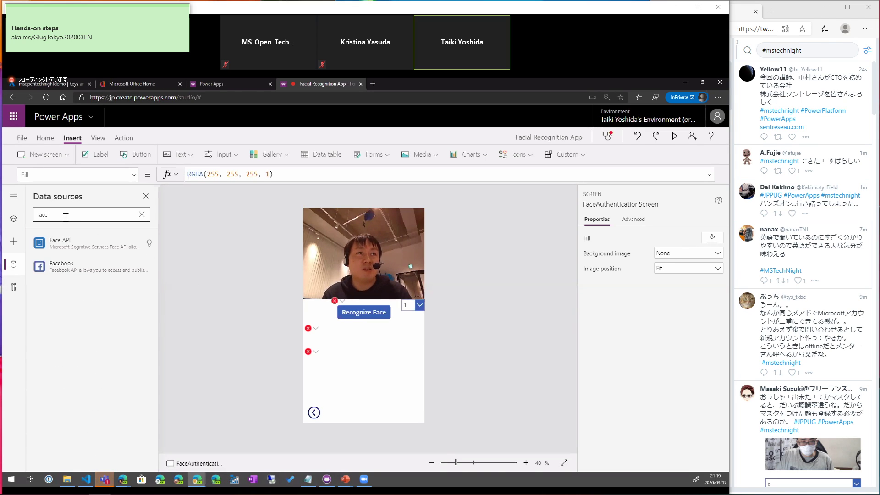
pyautogui.click(69, 246)
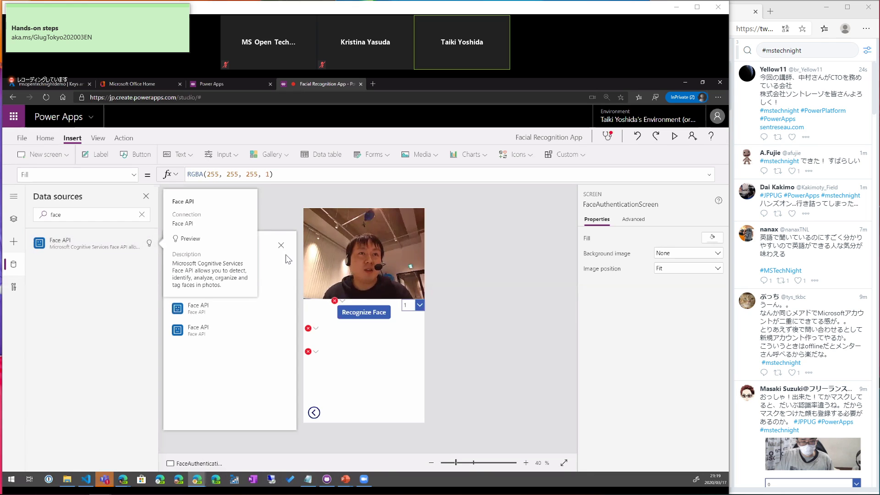
pyautogui.click(259, 269)
pyautogui.click(596, 279)
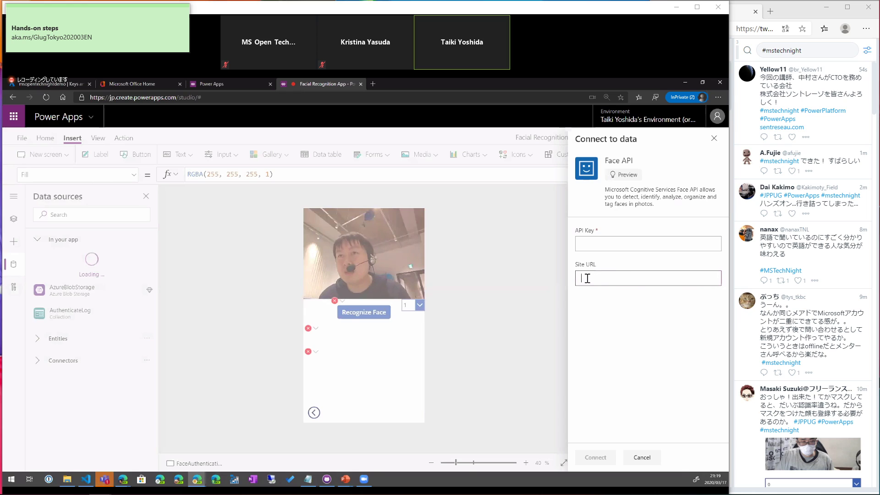
pyautogui.hotkey('ctrl', 'v')
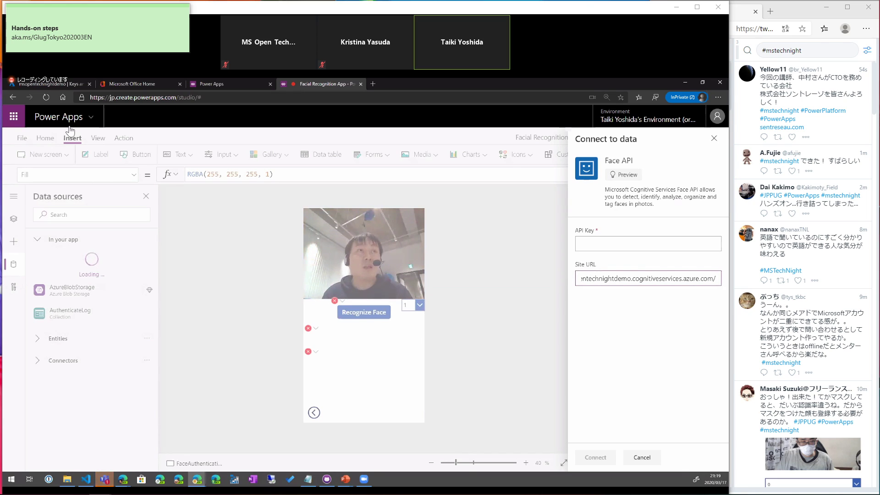
# Copy the key from Azure, paste it as the API Key, and create the FaceAPI connection.
pyautogui.click(42, 81)
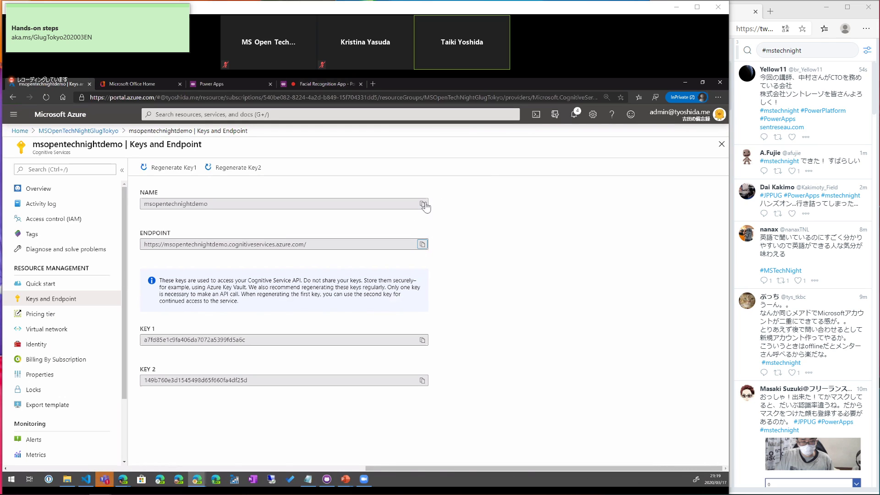
pyautogui.click(421, 204)
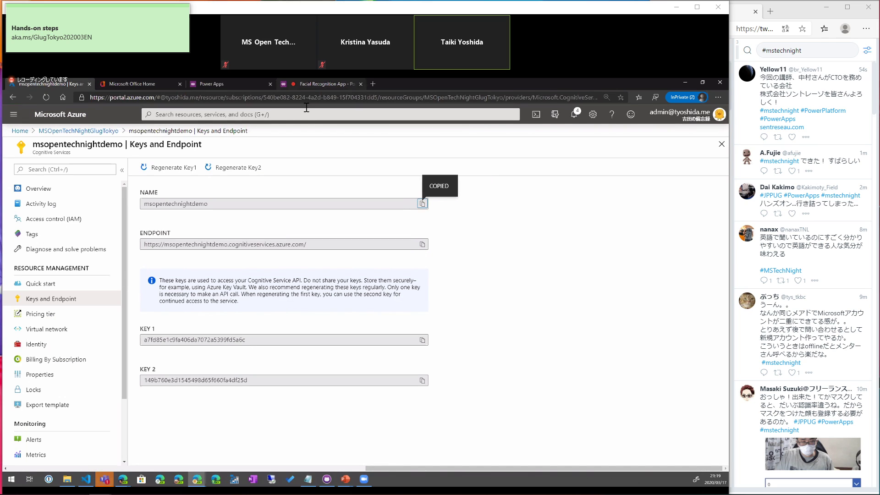
pyautogui.click(321, 84)
pyautogui.click(603, 250)
pyautogui.hotkey('ctrl', 'v')
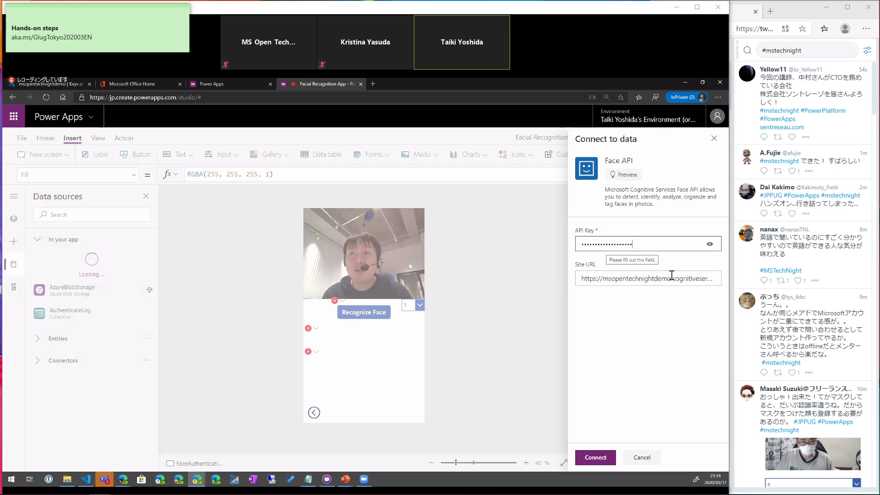
pyautogui.click(710, 244)
pyautogui.click(594, 457)
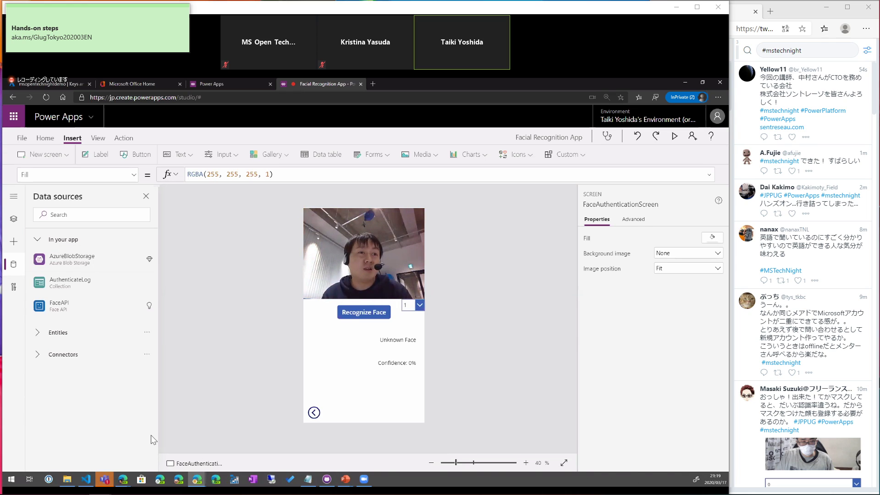
# Preview from HomeScreen and register a person group with 6 appended to its ID.
pyautogui.click(13, 219)
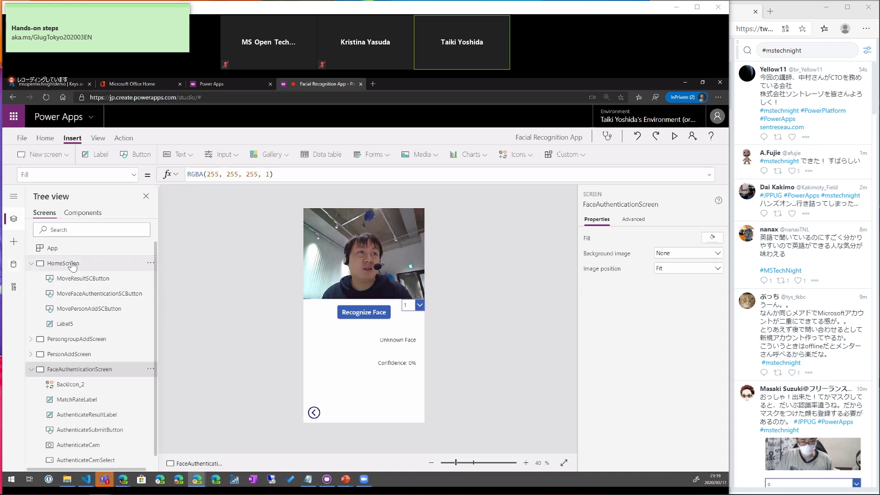
pyautogui.click(71, 264)
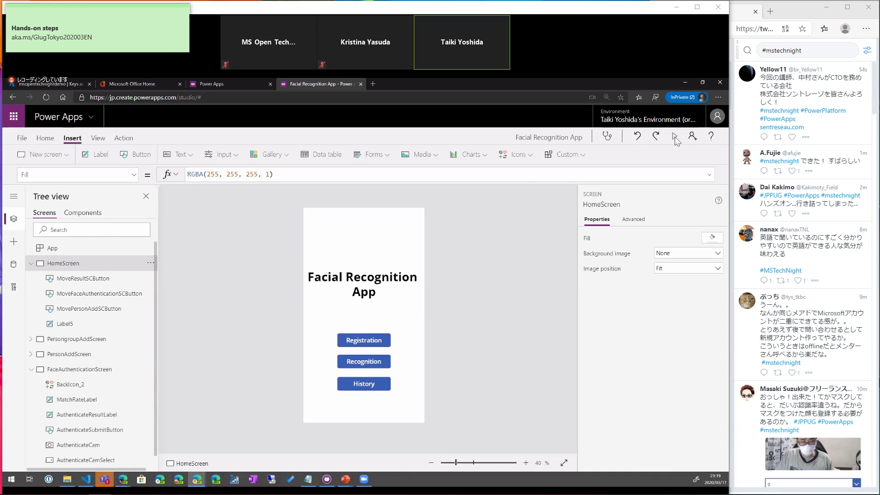
pyautogui.click(674, 136)
pyautogui.click(397, 334)
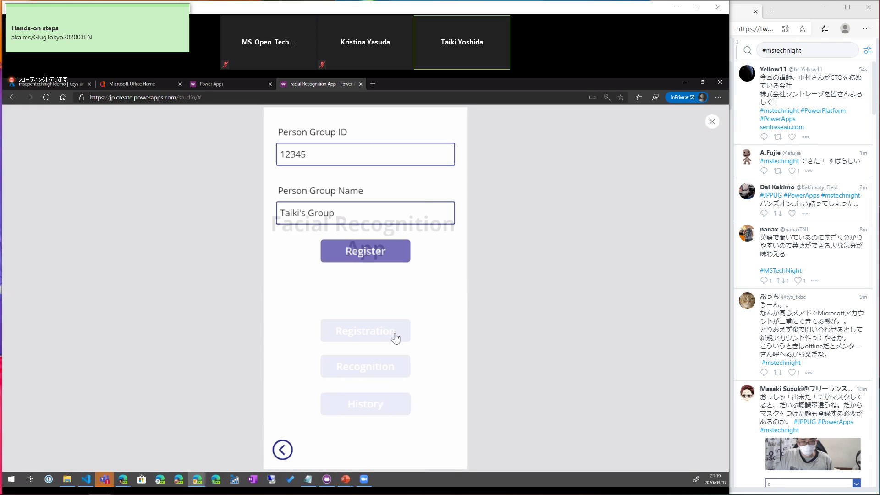
pyautogui.click(305, 164)
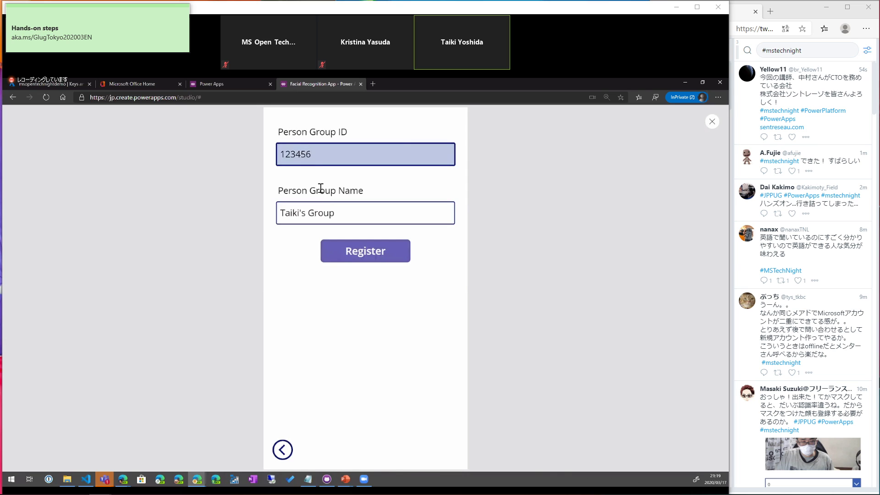
pyautogui.write('6')
pyautogui.click(329, 250)
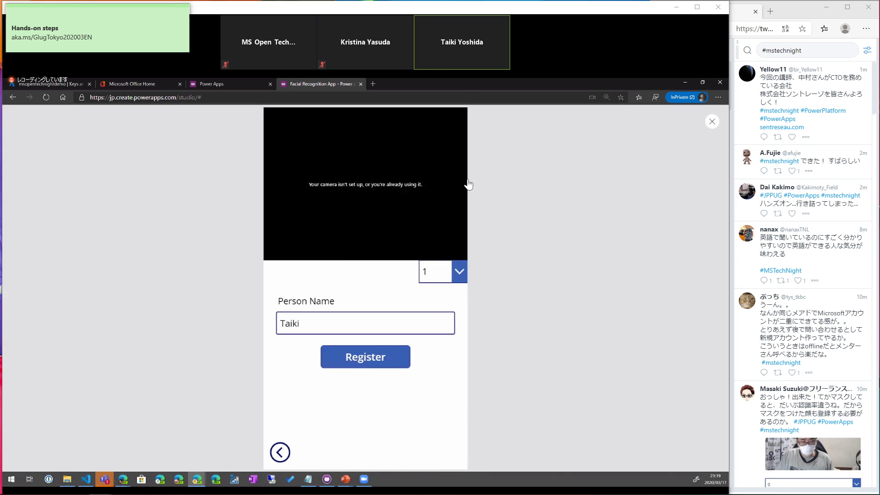
# Register the person and try Recognize Face (Unknown Face, 0%), then exit preview to the button.
pyautogui.click(327, 352)
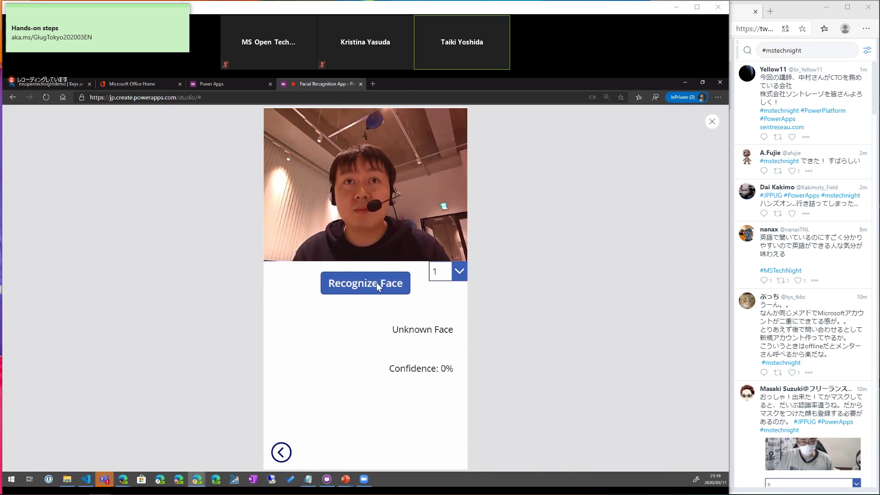
pyautogui.click(376, 283)
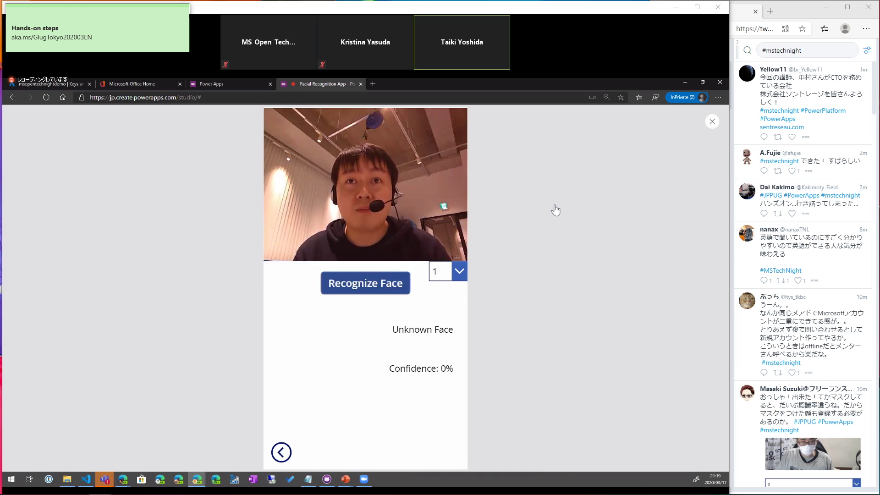
pyautogui.click(712, 122)
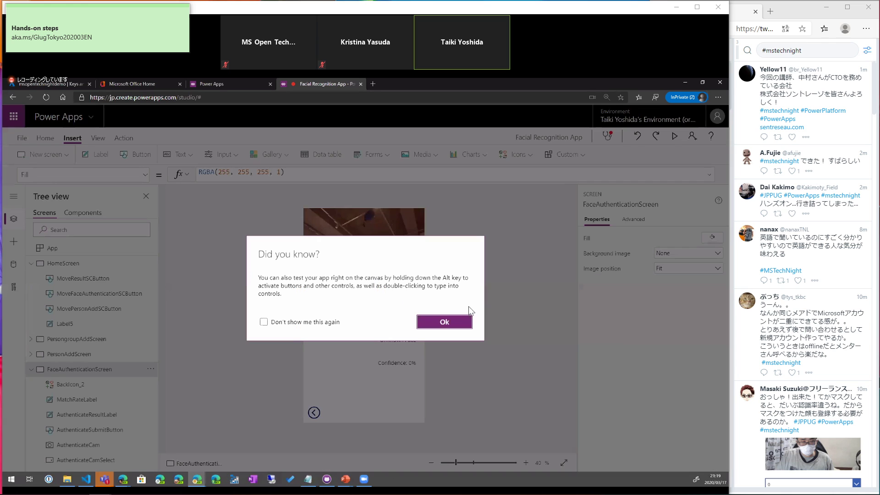
pyautogui.click(454, 322)
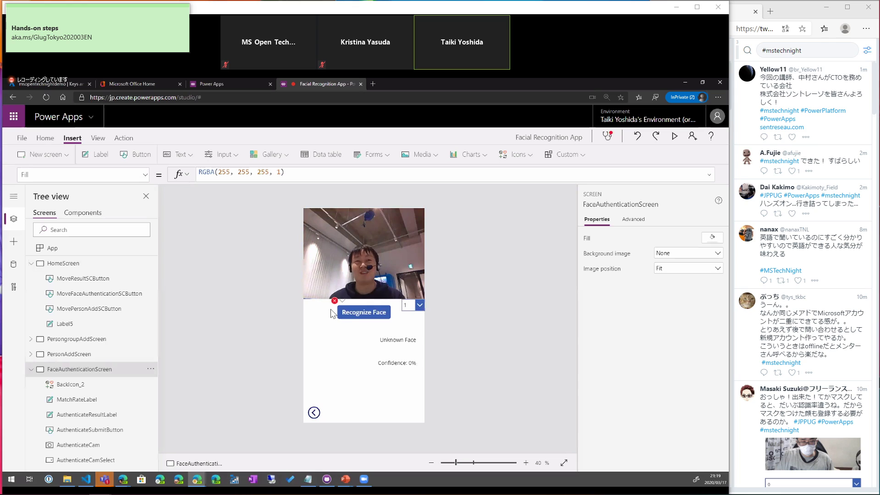
pyautogui.click(358, 312)
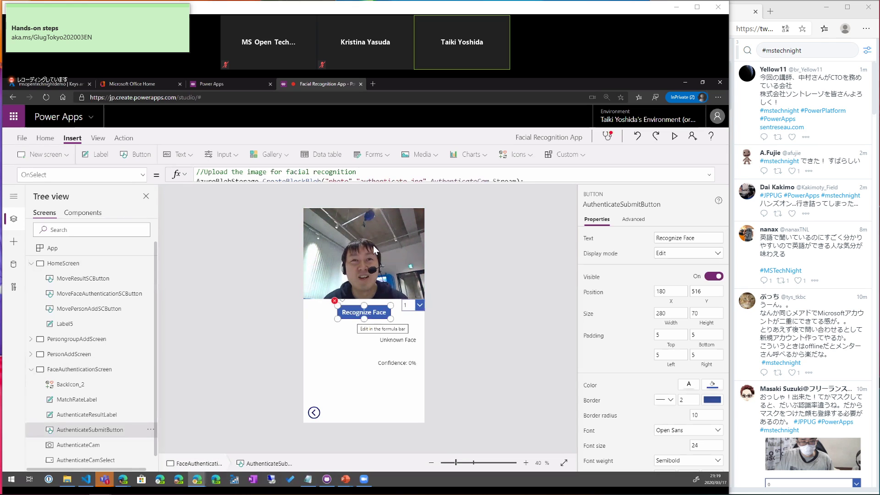
# Inspect the Recognize Face OnSelect and the person Register button's DisplayMode formulas.
pyautogui.click(347, 182)
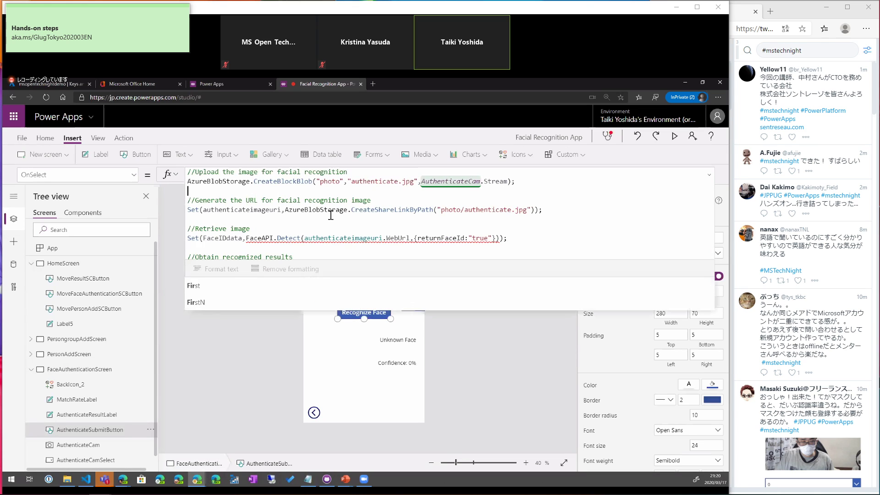
pyautogui.click(69, 354)
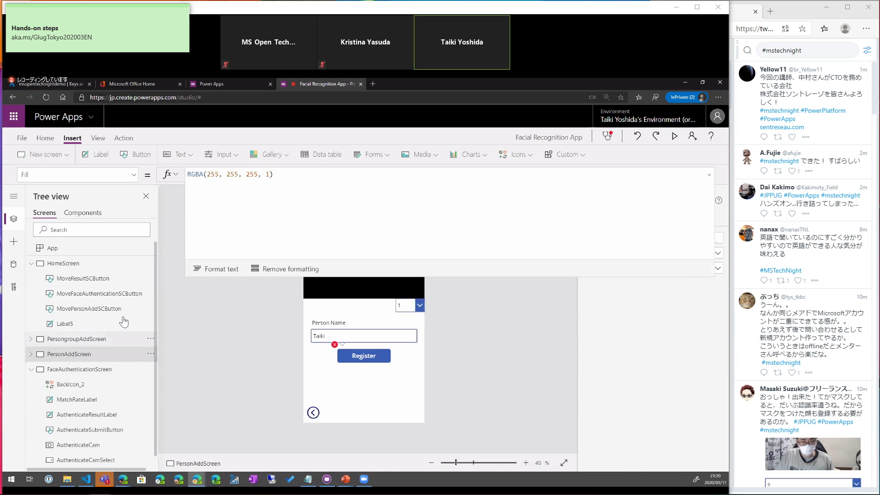
pyautogui.click(346, 362)
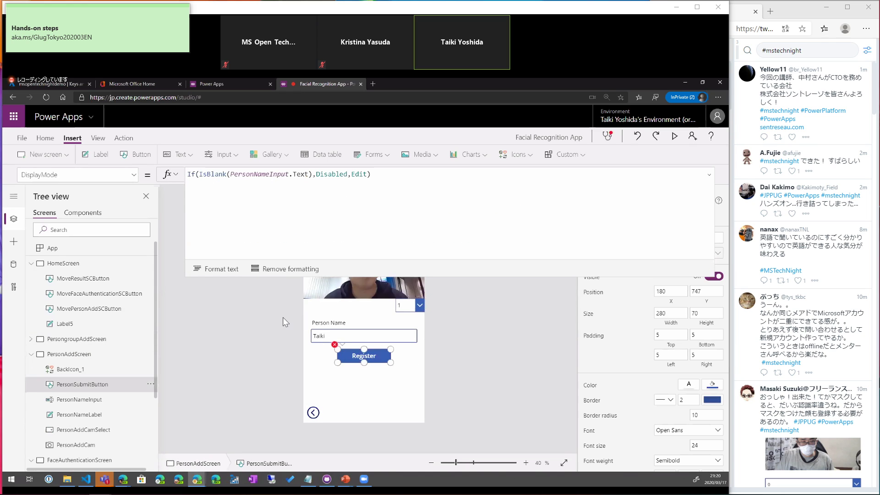
pyautogui.click(357, 190)
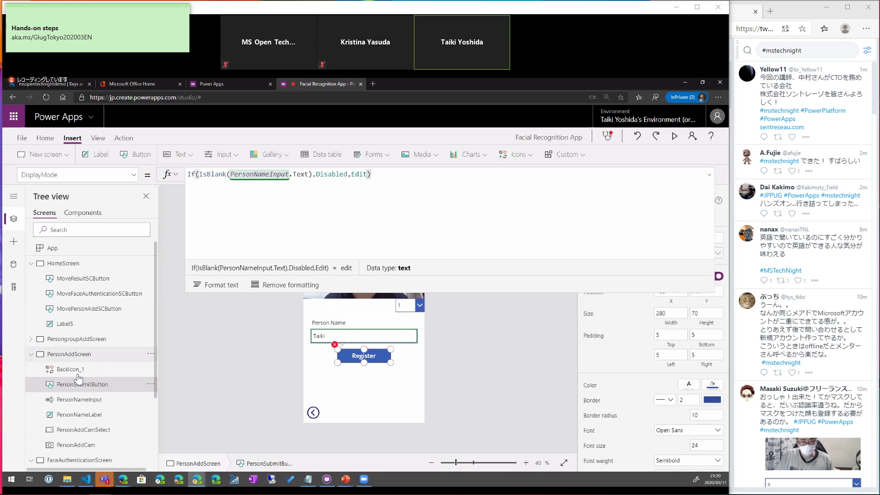
# Find the 401 error on the group Register button's CreatePersonGroup call, then return to Azure's keys page.
pyautogui.click(72, 340)
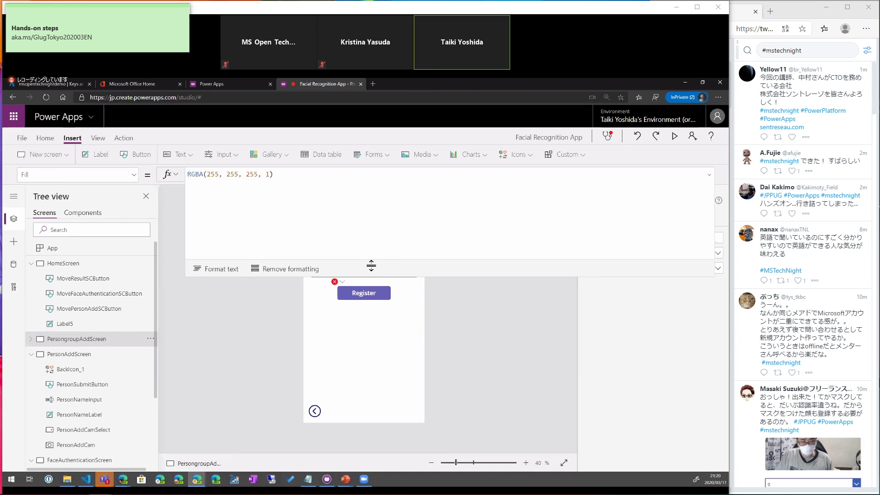
pyautogui.click(351, 295)
pyautogui.click(338, 228)
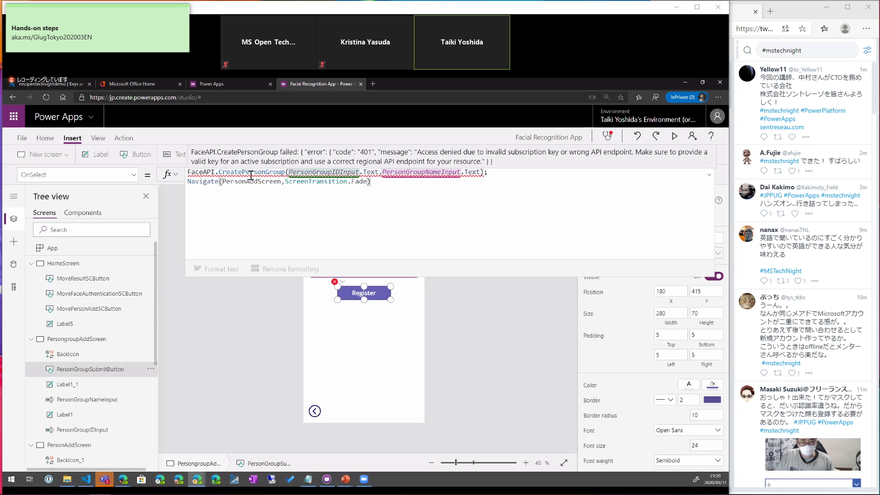
pyautogui.click(34, 83)
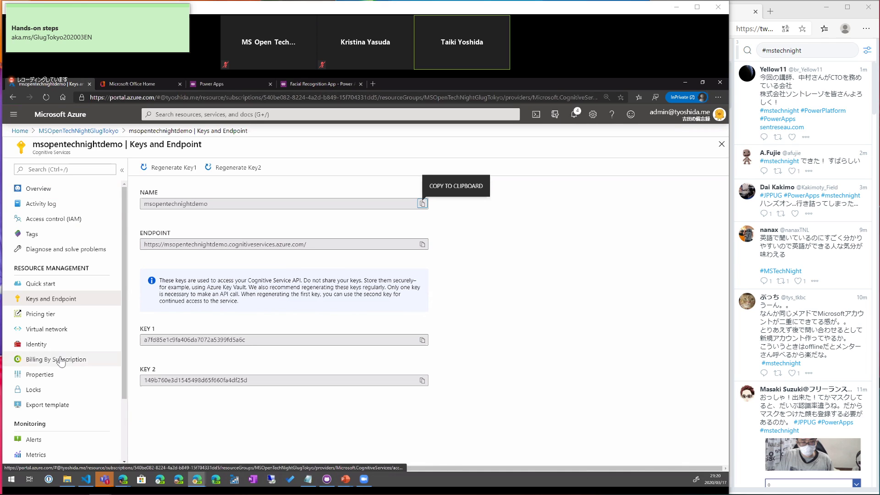
# Review the msopentechnightdemo Face resource's endpoint, Key1 and free-tier quota on its Overview page.
pyautogui.scroll(-1, 127, 373)
pyautogui.scroll(-3, 127, 374)
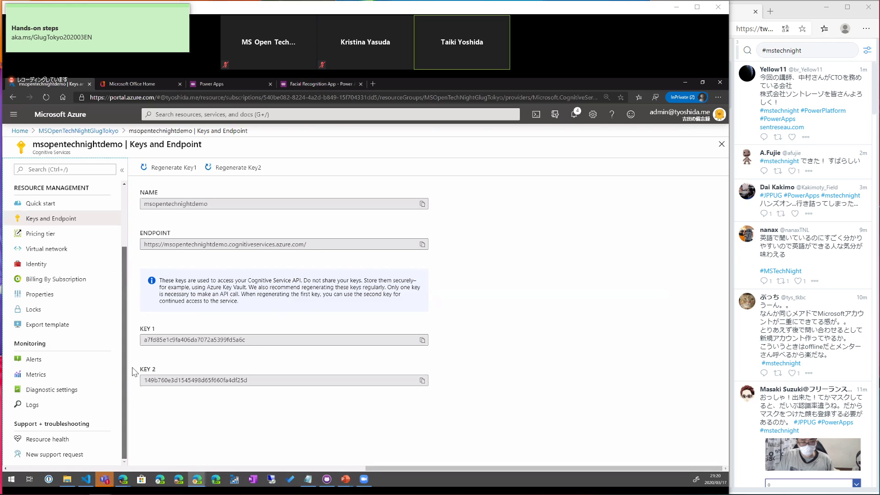
pyautogui.scroll(5, 92, 321)
pyautogui.click(55, 192)
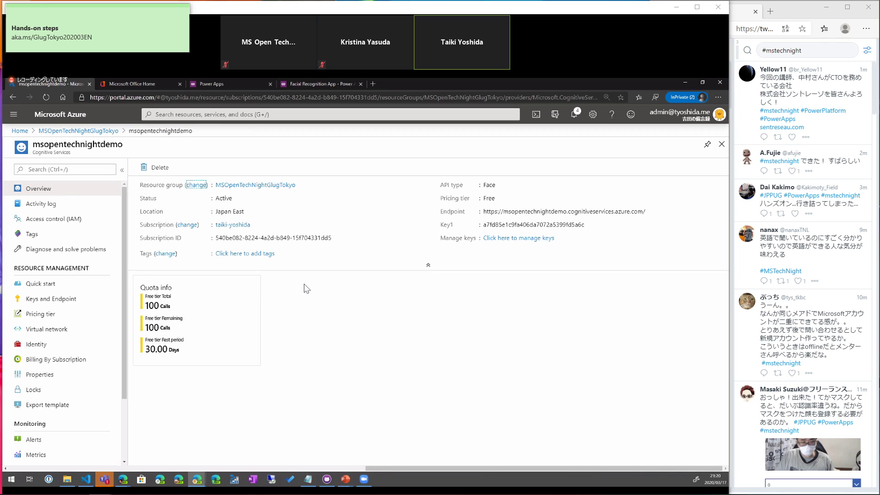
pyautogui.click(528, 243)
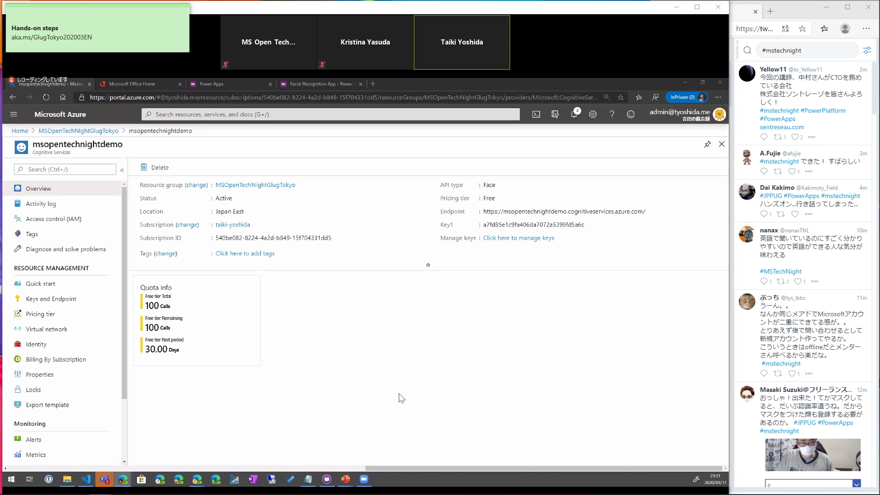
# Return to the Facial Recognition App editor and select the PersongroupAddScreen screen.
pyautogui.click(339, 336)
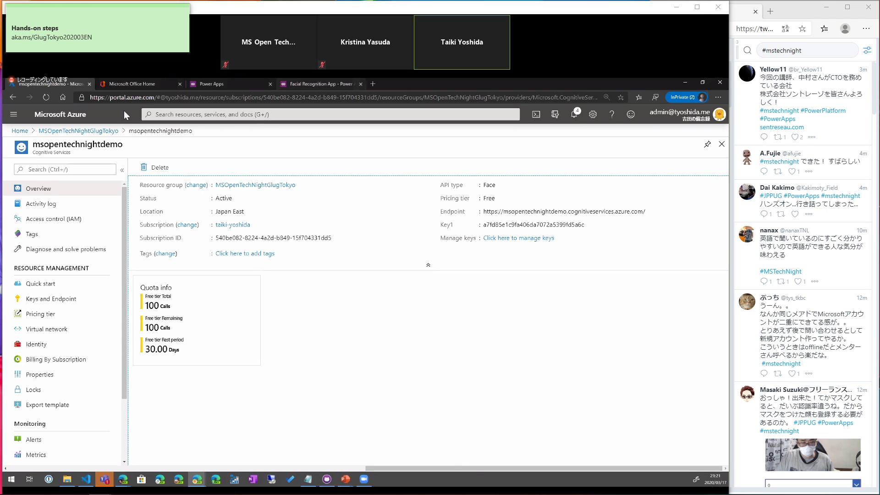
pyautogui.hotkey('ctrl', 'shift', 'Tab')
pyautogui.click(87, 339)
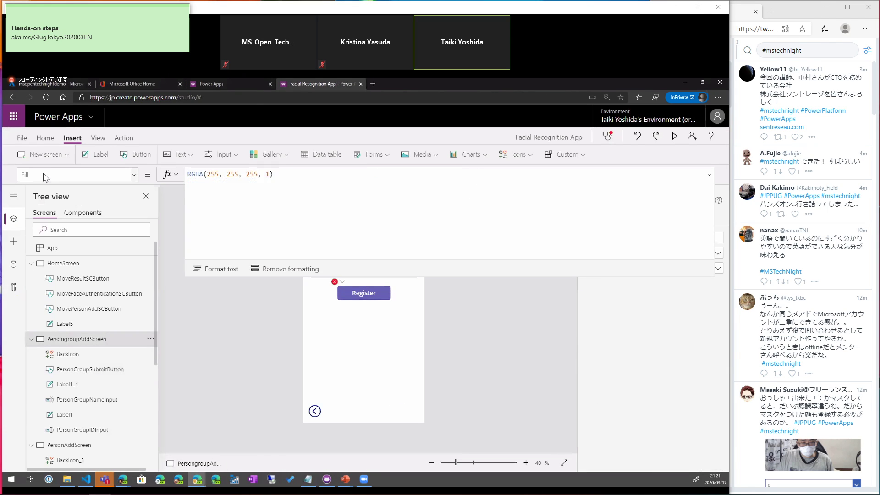
# Remove the FaceAPI data source from the app's data sources.
pyautogui.click(13, 264)
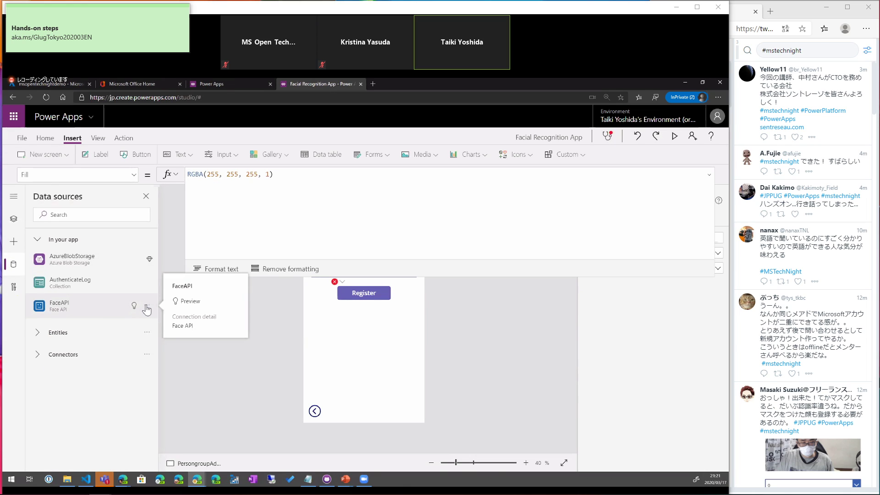
pyautogui.click(147, 308)
pyautogui.click(163, 324)
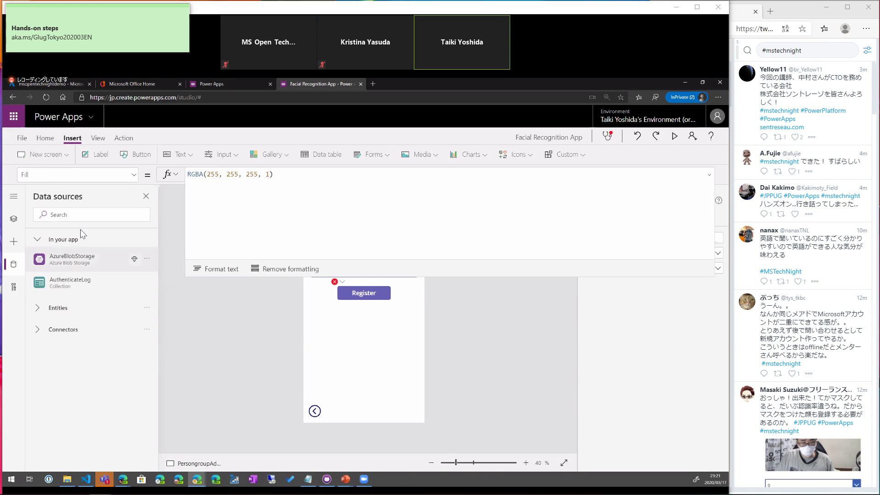
# Search data sources for 'face', pick Face API, and start a new connection.
pyautogui.click(69, 214)
pyautogui.write('face')
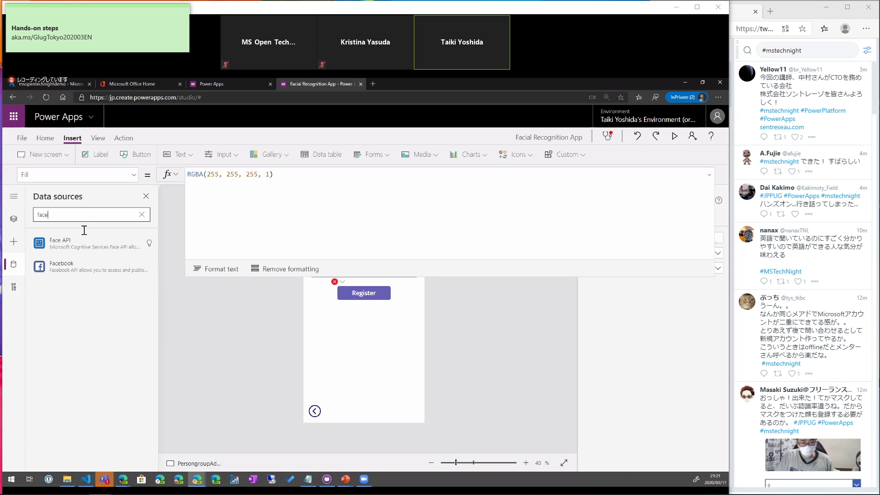
pyautogui.click(88, 246)
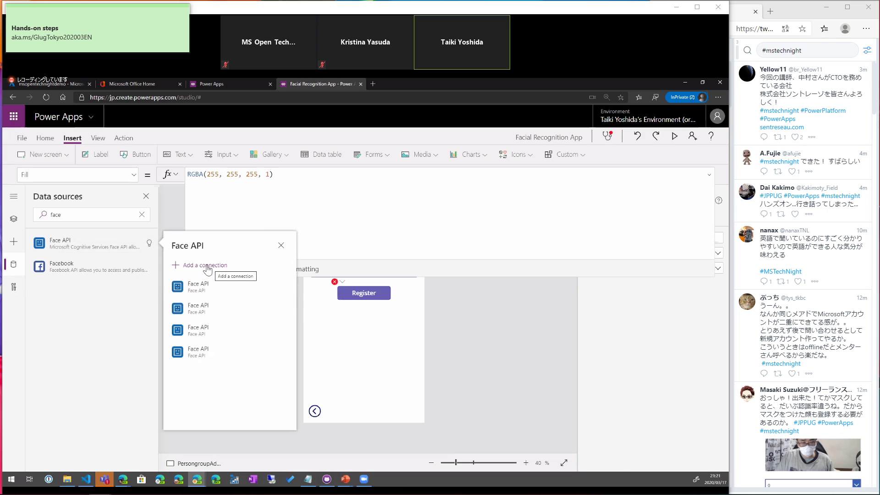
pyautogui.click(210, 268)
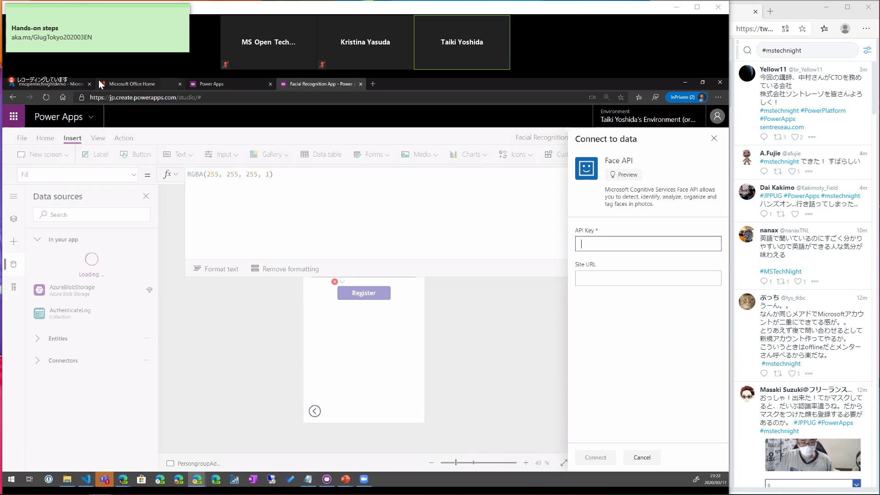
# Copy the key from msopentechnightdemo's Keys and Endpoint page into the connection's API Key.
pyautogui.click(58, 81)
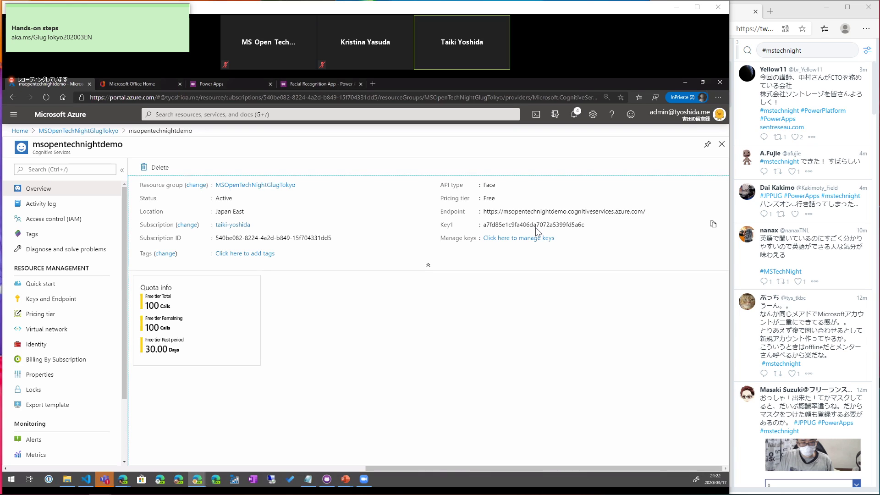
pyautogui.click(69, 299)
pyautogui.click(422, 204)
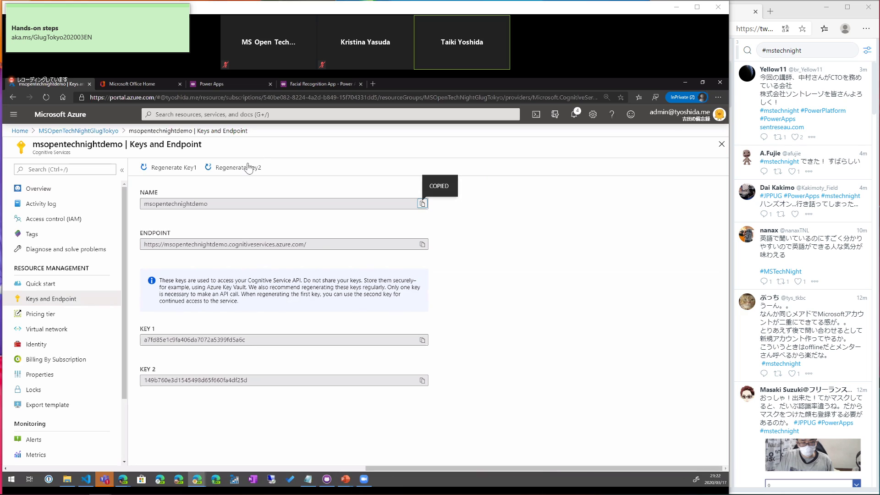
pyautogui.click(294, 86)
pyautogui.click(596, 243)
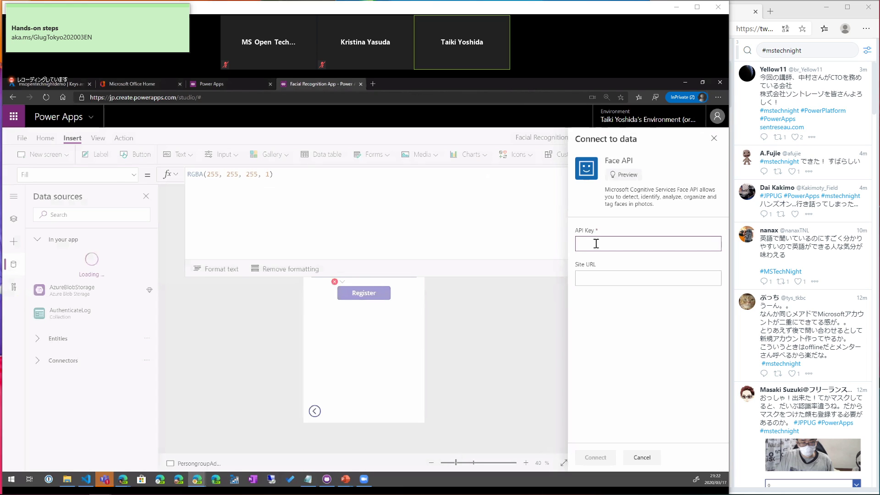
pyautogui.hotkey('ctrl', 'v')
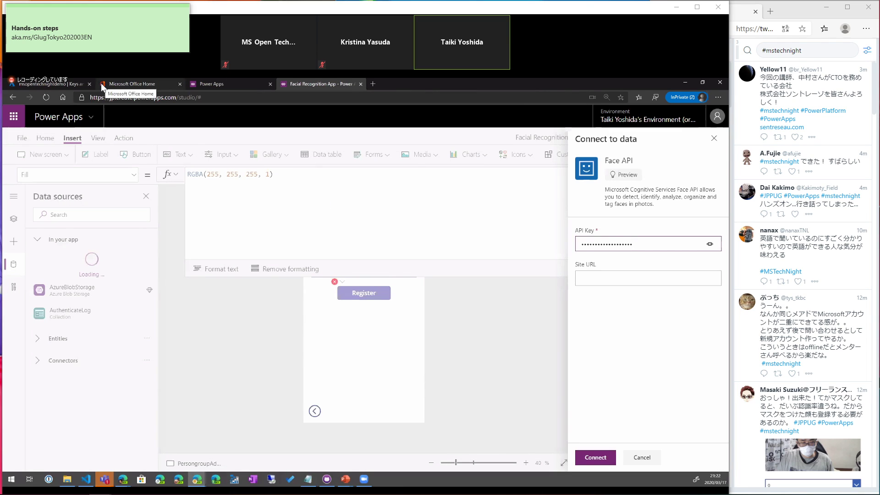
# Copy the resource's endpoint URL and paste it into the connection's Site URL.
pyautogui.click(40, 83)
pyautogui.moveTo(164, 244); pyautogui.dragTo(305, 243)
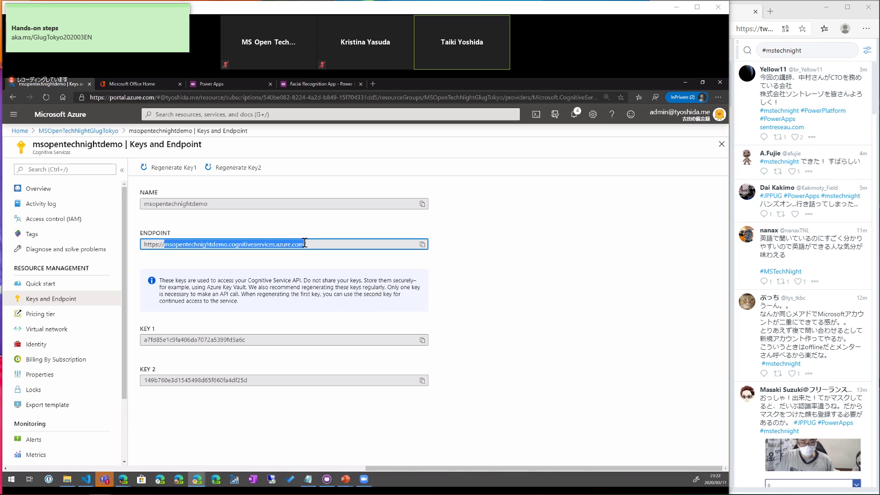
pyautogui.hotkey('ctrl', 'c')
pyautogui.hotkey('alt', 'Tab')
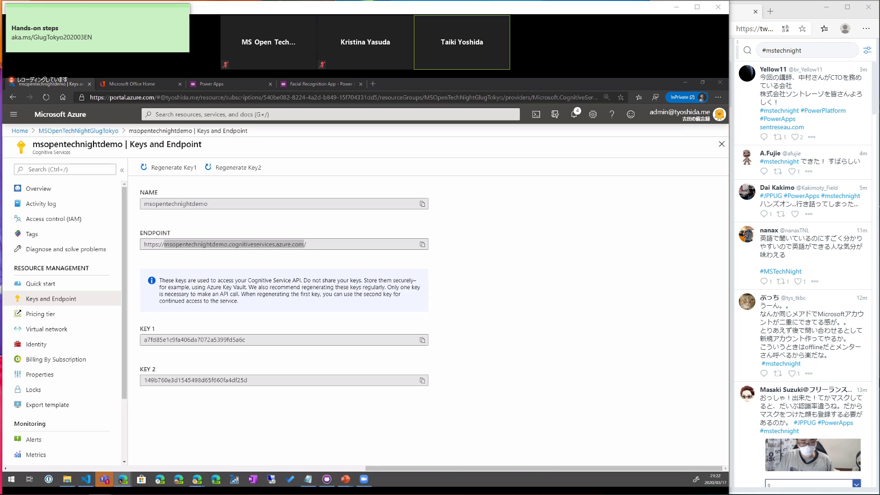
pyautogui.click(422, 245)
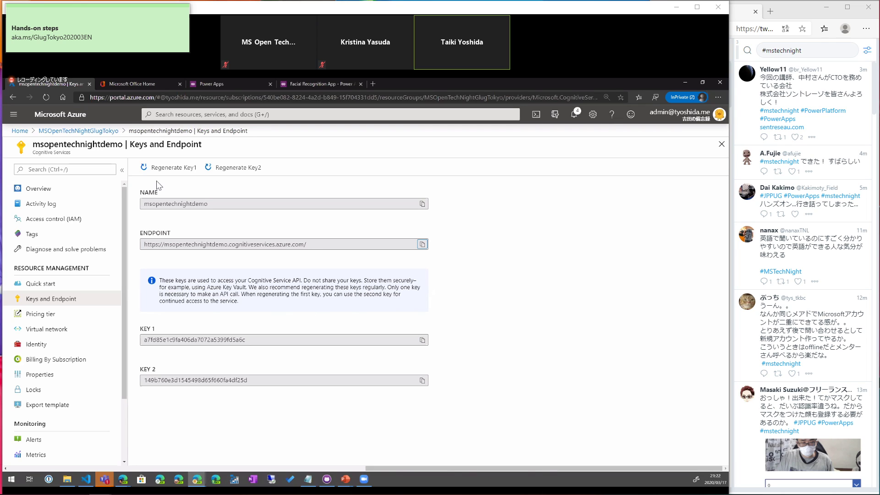
pyautogui.click(321, 84)
pyautogui.click(591, 277)
pyautogui.hotkey('ctrl', 'v')
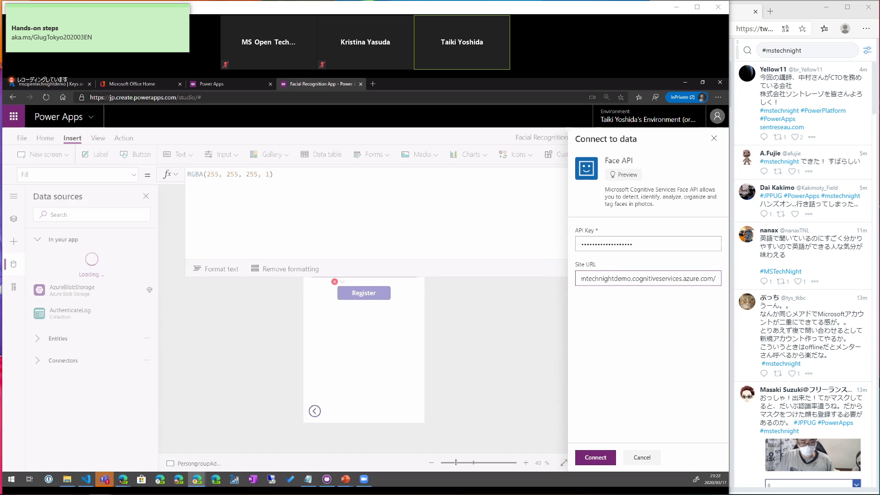
# Verify the end of the pasted Site URL, then connect the Face API data source.
pyautogui.hotkey('alt', 'Tab')
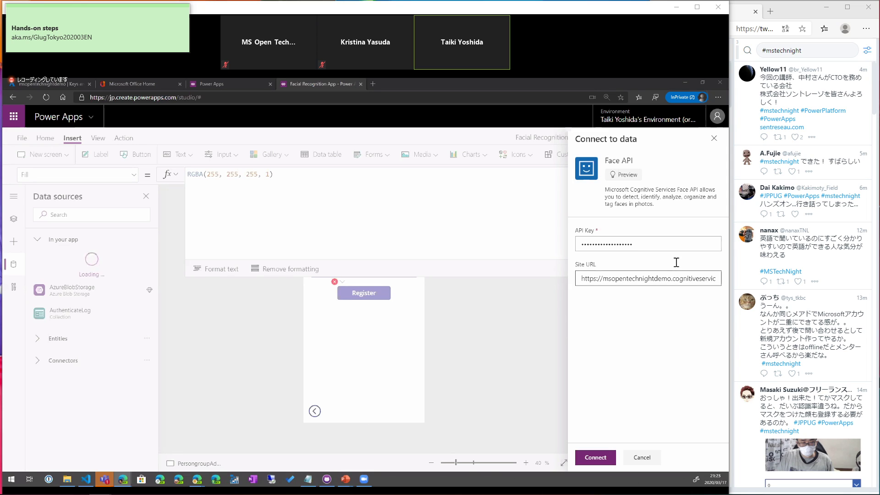
pyautogui.click(663, 281)
pyautogui.press('Right')
pyautogui.press('Right')
pyautogui.press('Right')
pyautogui.press('Right')
pyautogui.press('Right')
pyautogui.press('Right')
pyautogui.press('Right')
pyautogui.press('Right')
pyautogui.press('Right')
pyautogui.press('Right')
pyautogui.press('Right')
pyautogui.press('Right')
pyautogui.press('Right')
pyautogui.press('Right')
pyautogui.press('Right')
pyautogui.press('Right')
pyautogui.press('Right')
pyautogui.press('Right')
pyautogui.press('Right')
pyautogui.press('Right')
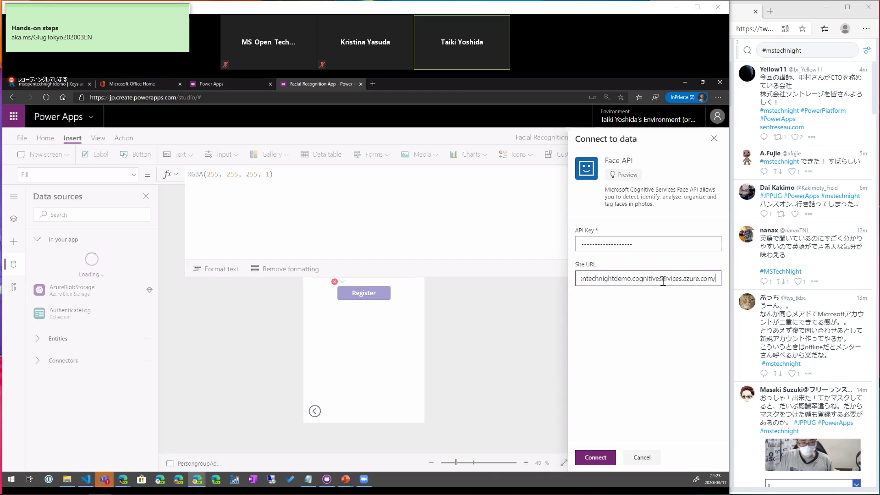
pyautogui.click(669, 321)
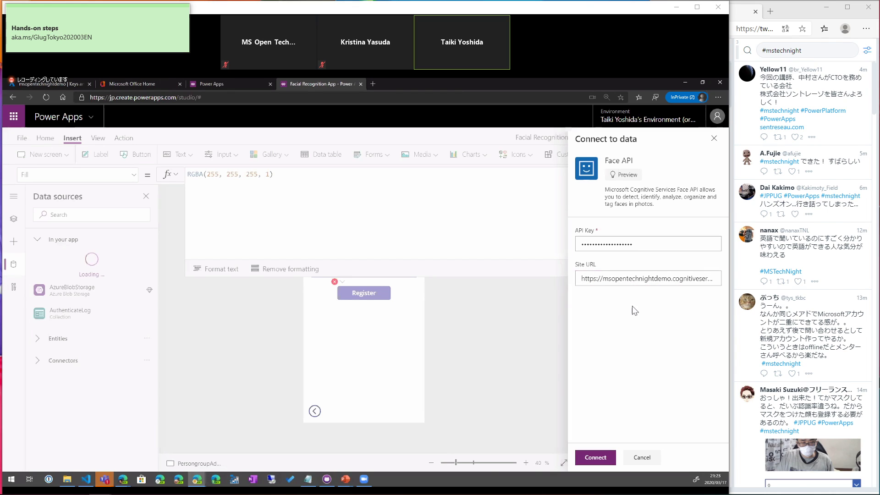
pyautogui.click(596, 457)
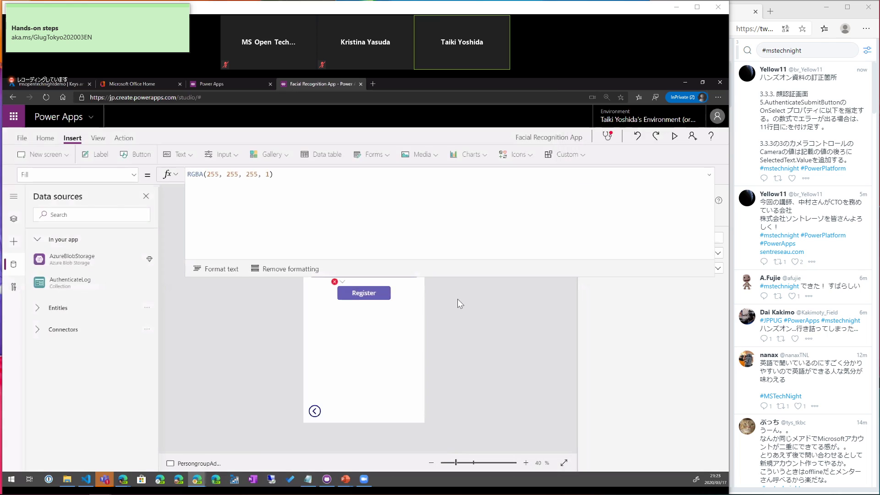
# Test the Register button and inspect its OnSelect formula for the error.
pyautogui.moveTo(395, 273); pyautogui.dragTo(389, 156)
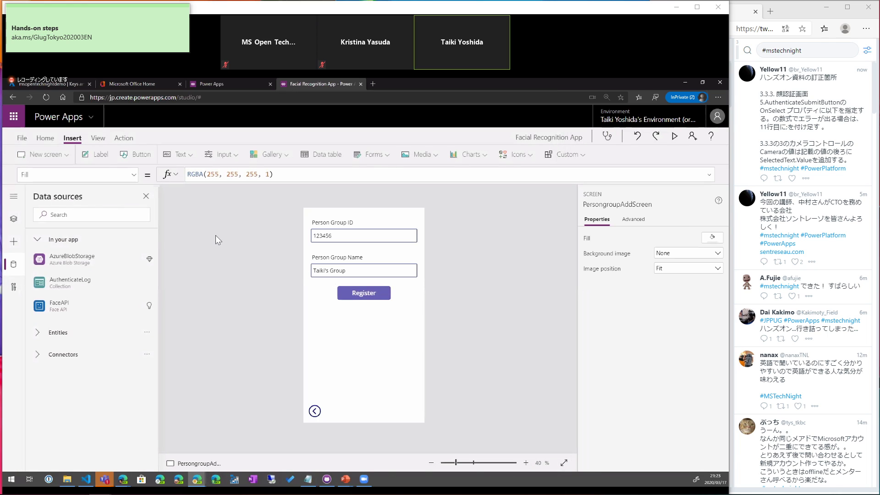
pyautogui.keyDown('alt'); pyautogui.click(371, 294); pyautogui.keyUp('alt')
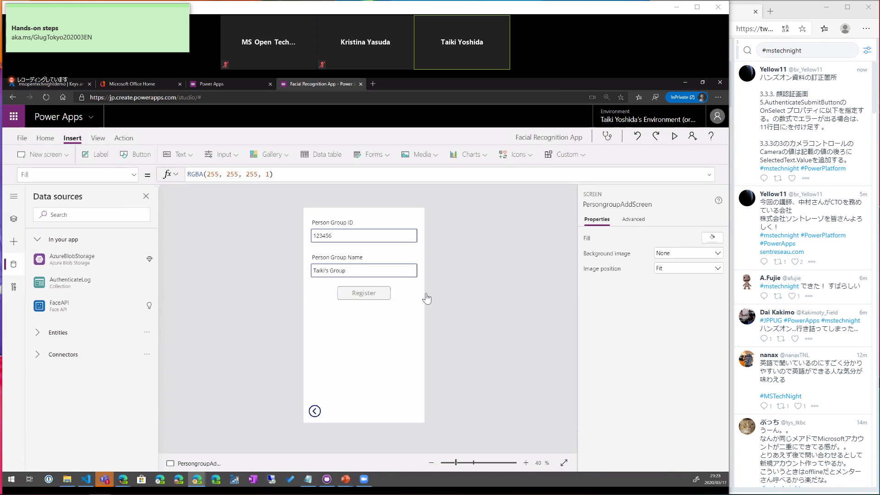
pyautogui.keyDown('alt'); pyautogui.click(315, 411); pyautogui.keyUp('alt')
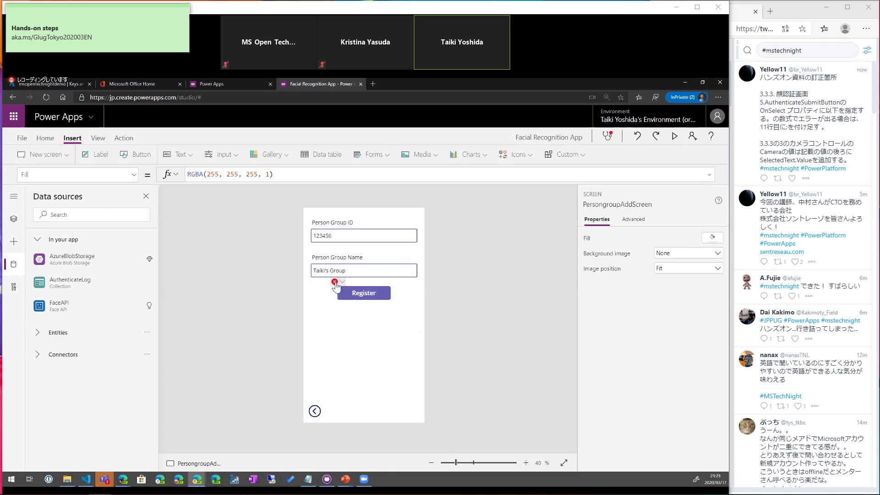
pyautogui.click(352, 296)
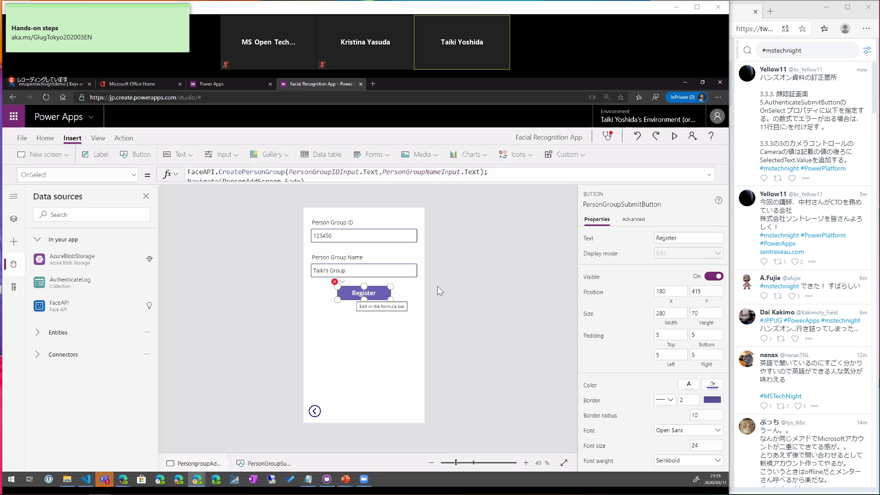
pyautogui.click(361, 173)
pyautogui.click(464, 299)
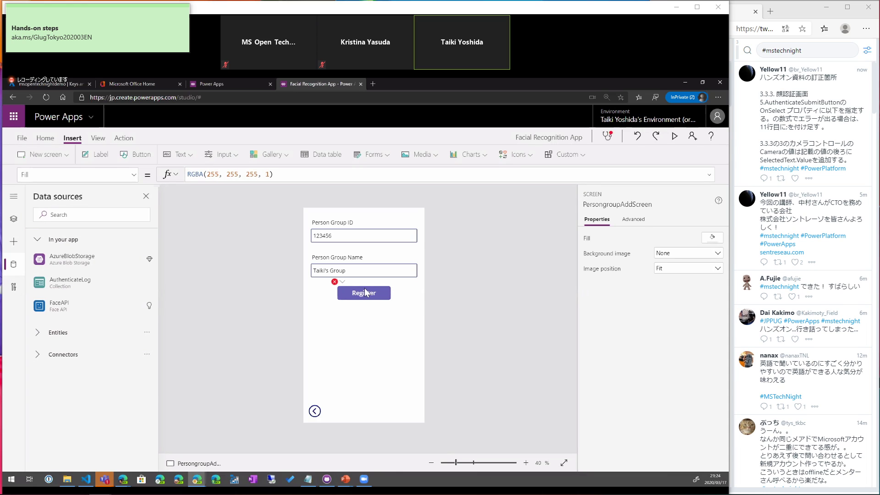
# Read the 401 access-denied error on CreatePersonGroup, then return to Azure's keys page.
pyautogui.click(342, 282)
pyautogui.click(351, 297)
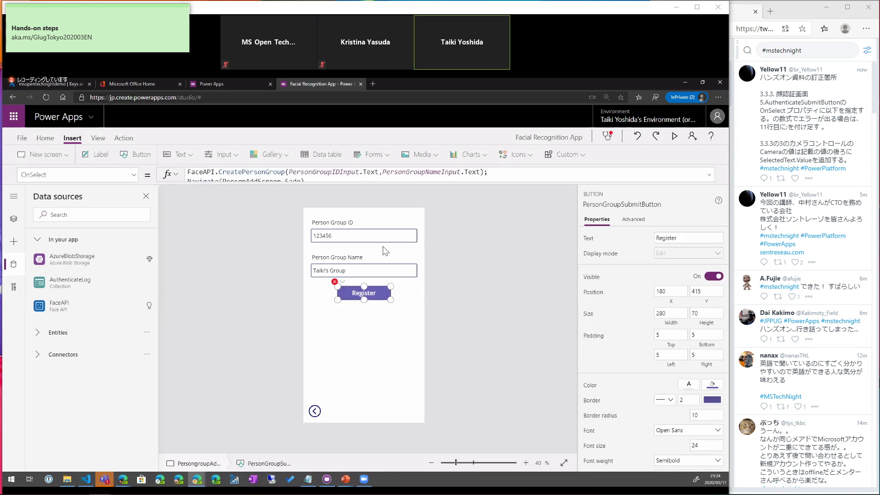
pyautogui.click(350, 172)
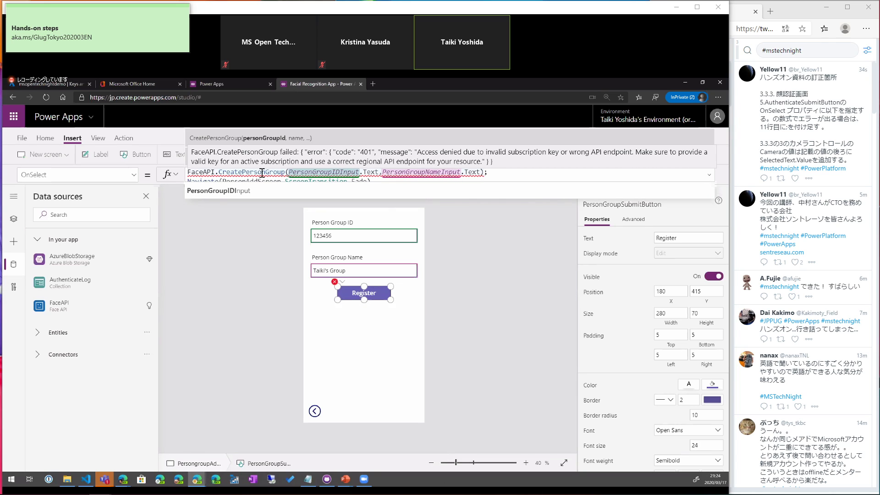
pyautogui.click(54, 83)
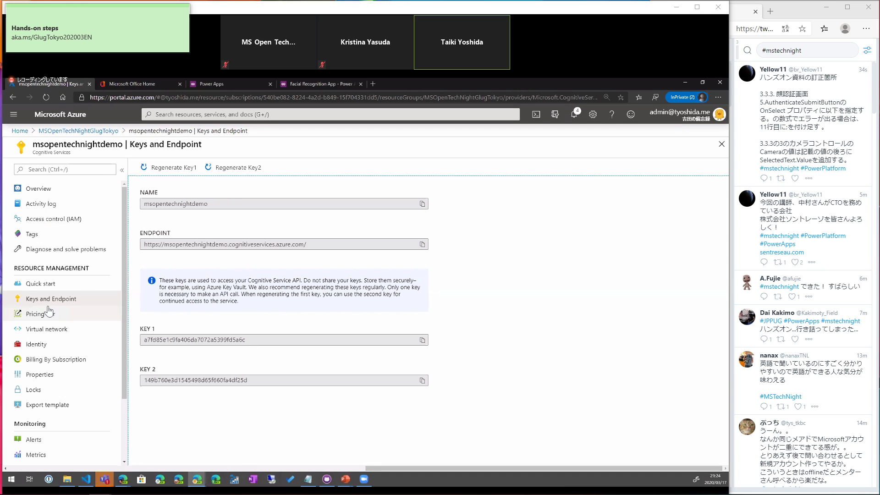
# Delete msopentechnightdemo from its Overview, confirming Yes, then choose + Add in MSOpenTechNightGlugTokyo.
pyautogui.click(51, 189)
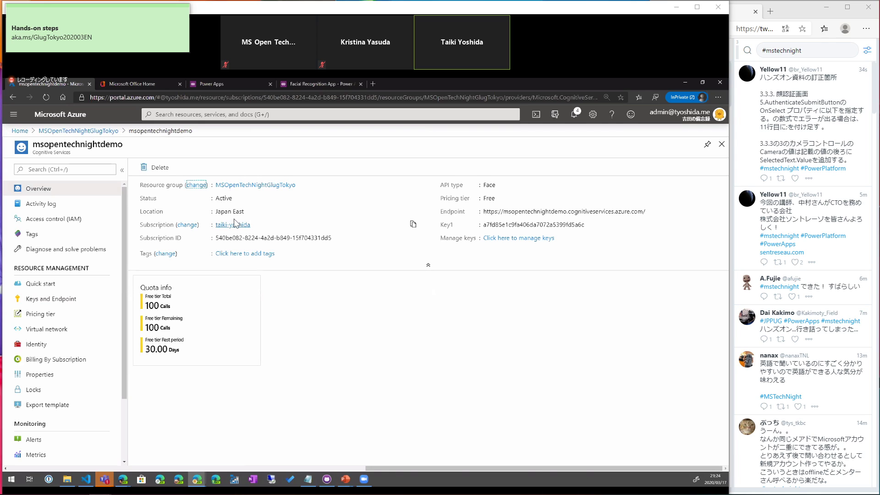
pyautogui.moveTo(118, 145); pyautogui.dragTo(37, 147)
pyautogui.moveTo(34, 146); pyautogui.dragTo(123, 143)
pyautogui.hotkey('ctrl', 'c')
pyautogui.click(167, 168)
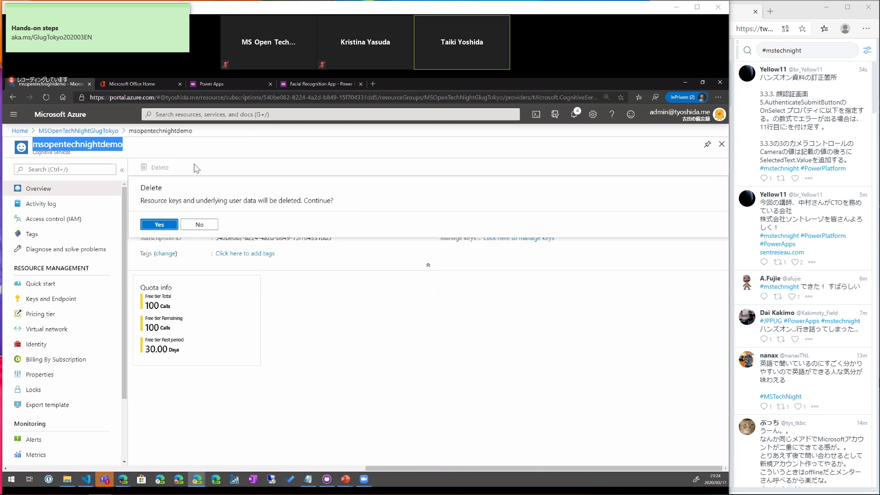
pyautogui.click(164, 227)
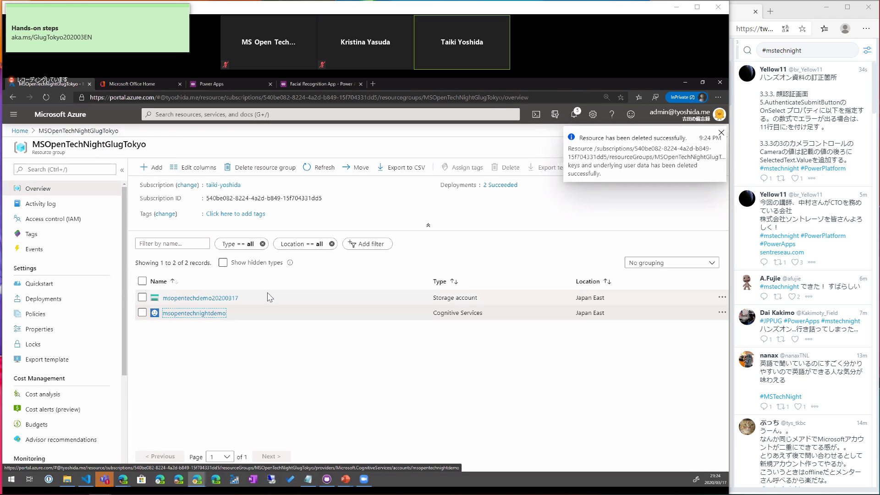
pyautogui.click(150, 167)
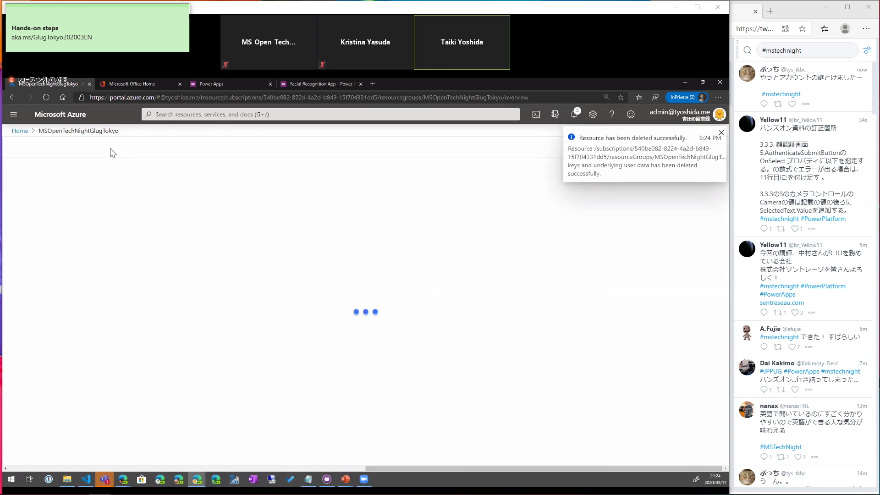
# Set up a new Face resource named msopentechnightdemo in West US on the free F0 tier.
pyautogui.click(66, 173)
pyautogui.write('face')
pyautogui.click(57, 187)
pyautogui.click(94, 209)
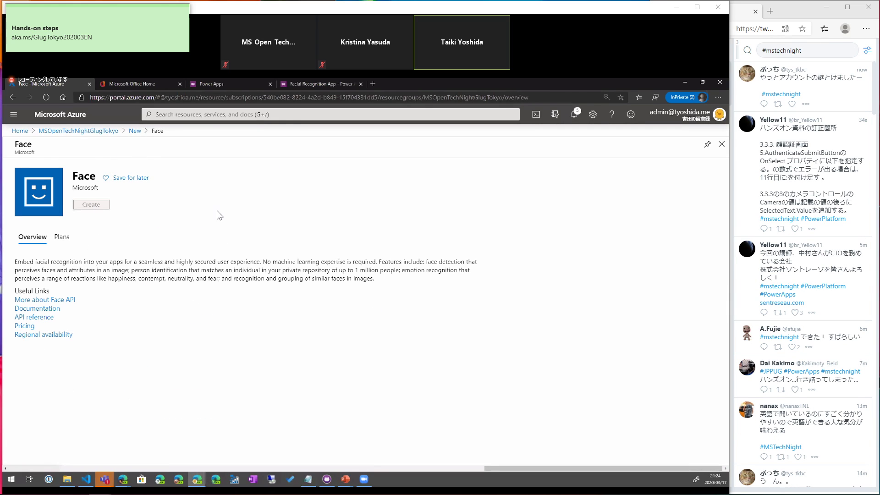
pyautogui.click(141, 189)
pyautogui.hotkey('ctrl', 'v')
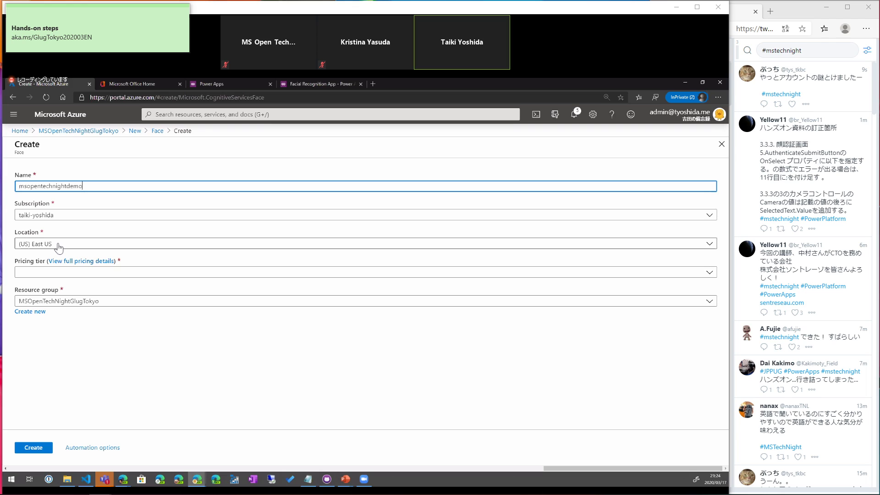
pyautogui.click(59, 248)
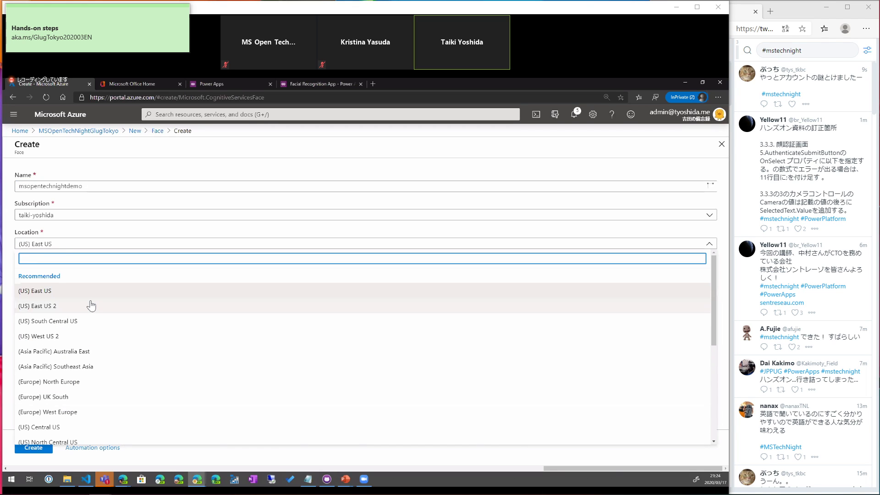
pyautogui.write('west')
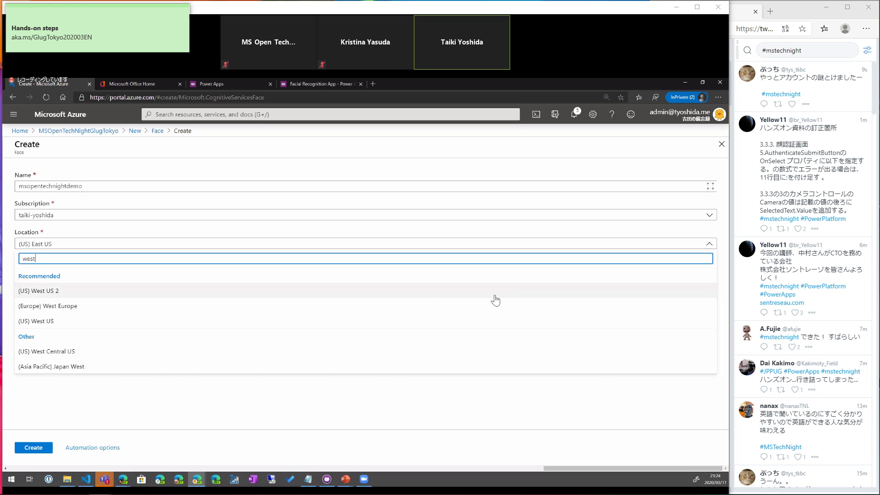
pyautogui.click(47, 325)
pyautogui.click(48, 273)
pyautogui.click(48, 283)
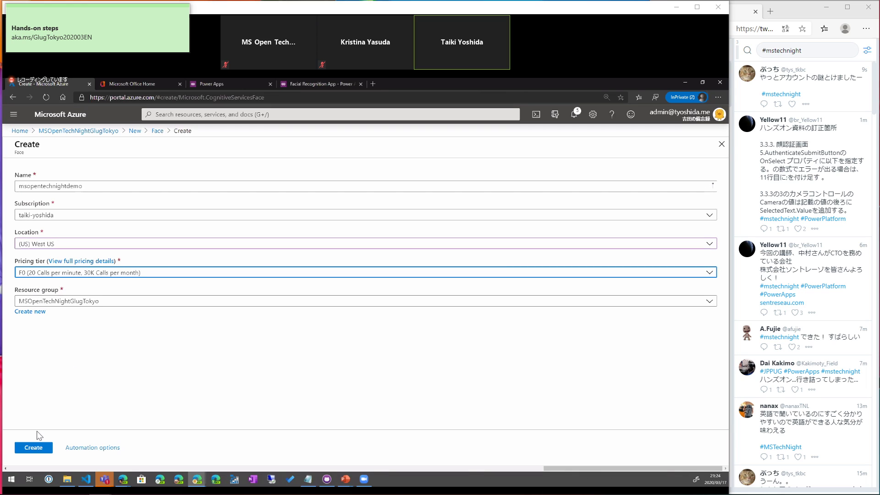
# Rename the resource to msopentechnightdemo1 and create it.
pyautogui.click(34, 448)
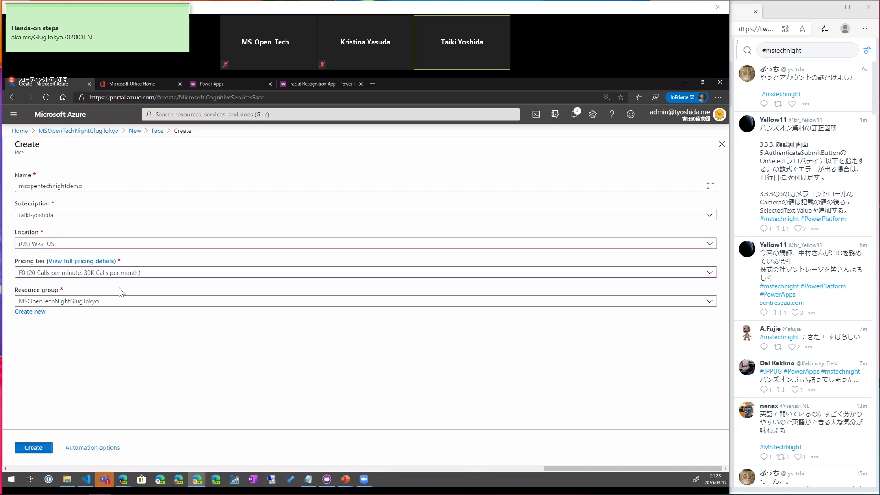
pyautogui.click(35, 445)
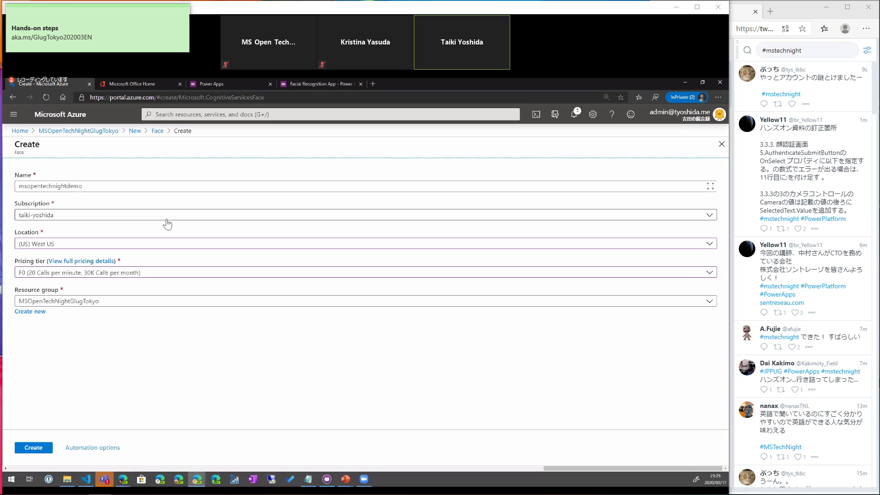
pyautogui.click(101, 184)
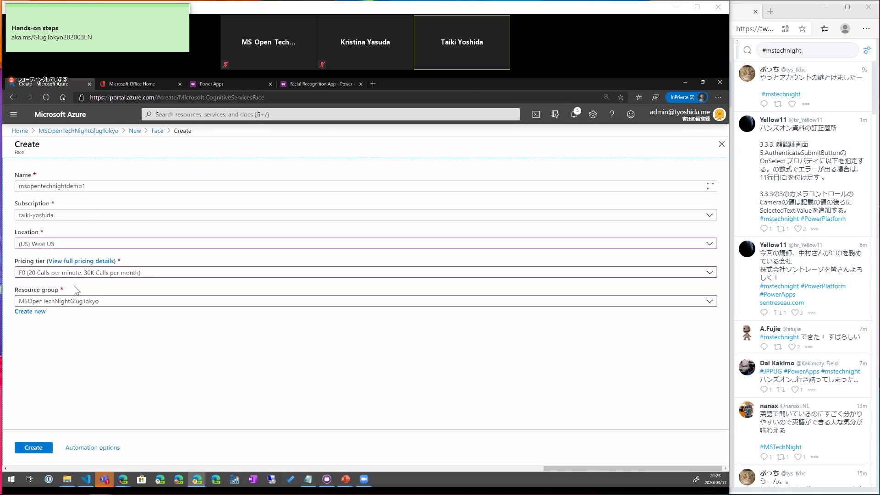
pyautogui.click(34, 448)
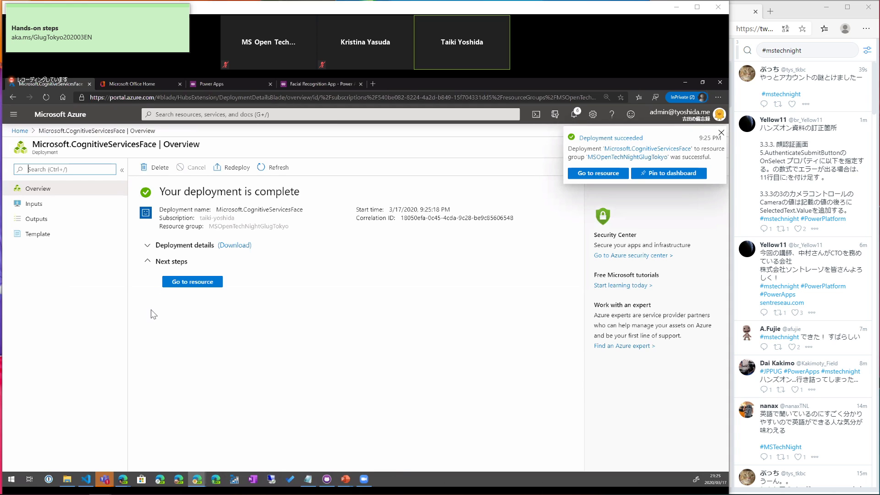
# Copy the deployed resource's Key 1 from Quick start and return to Power Apps.
pyautogui.click(185, 282)
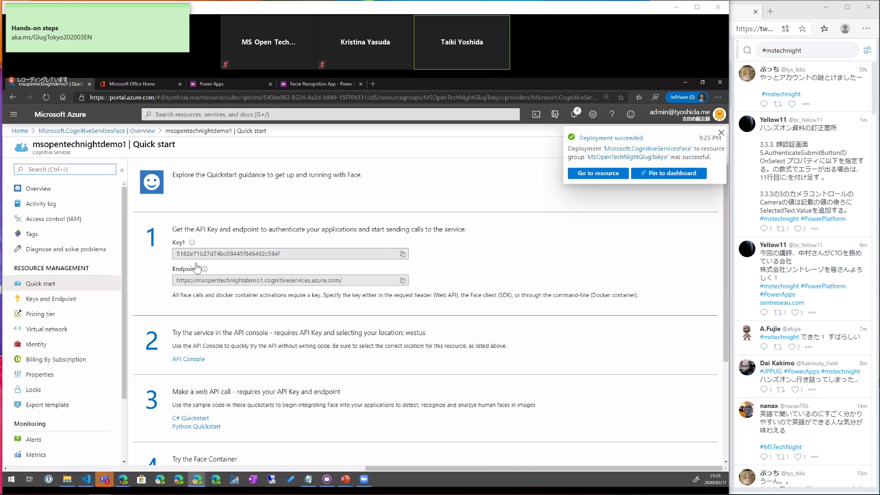
pyautogui.click(404, 254)
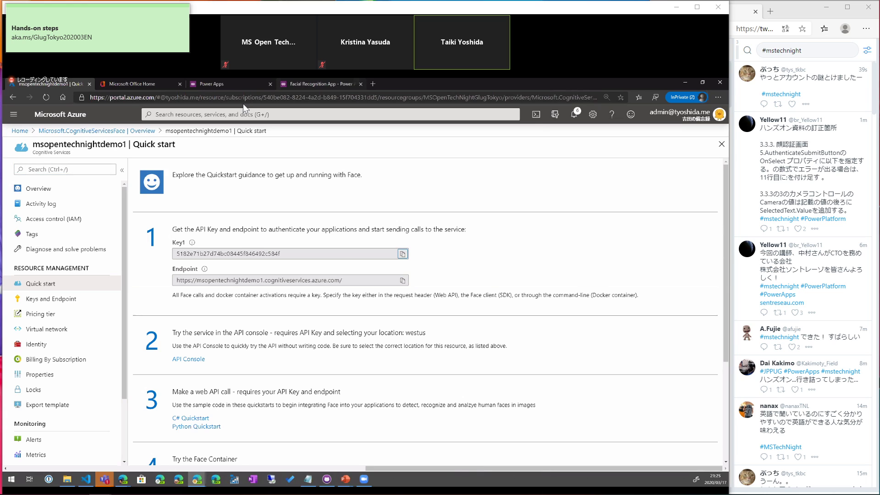
pyautogui.click(321, 84)
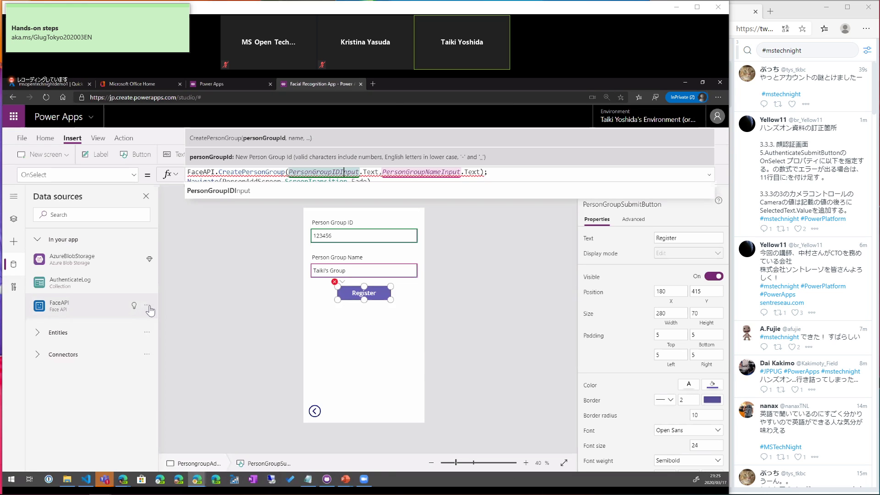
# Remove the old FaceAPI data source and start a new Face API connection via search 'fa'.
pyautogui.click(147, 305)
pyautogui.click(173, 324)
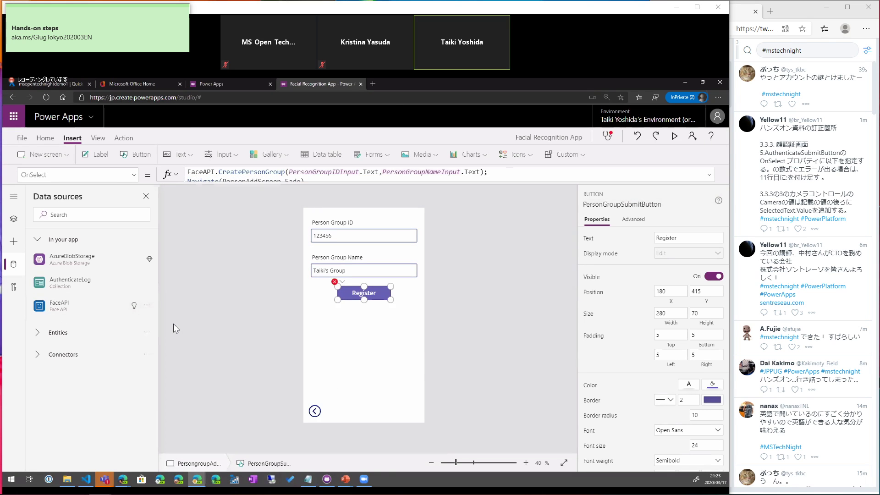
pyautogui.click(64, 213)
pyautogui.write('fa')
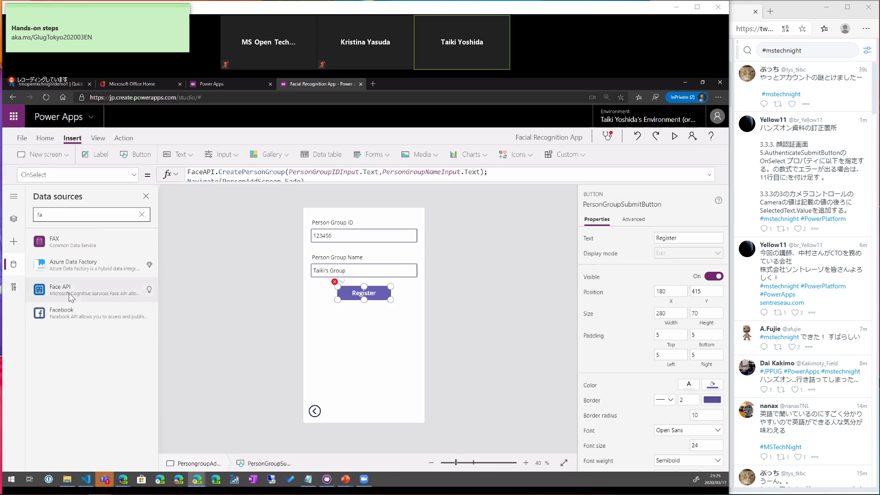
pyautogui.click(69, 290)
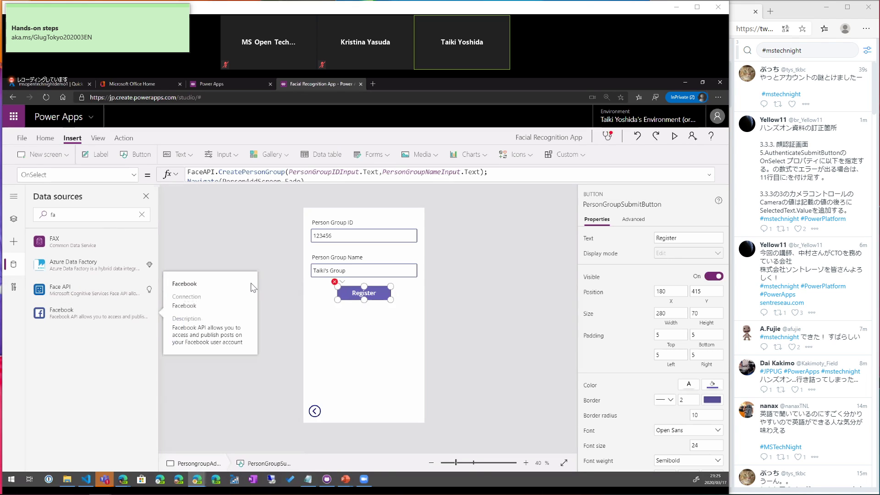
pyautogui.click(144, 288)
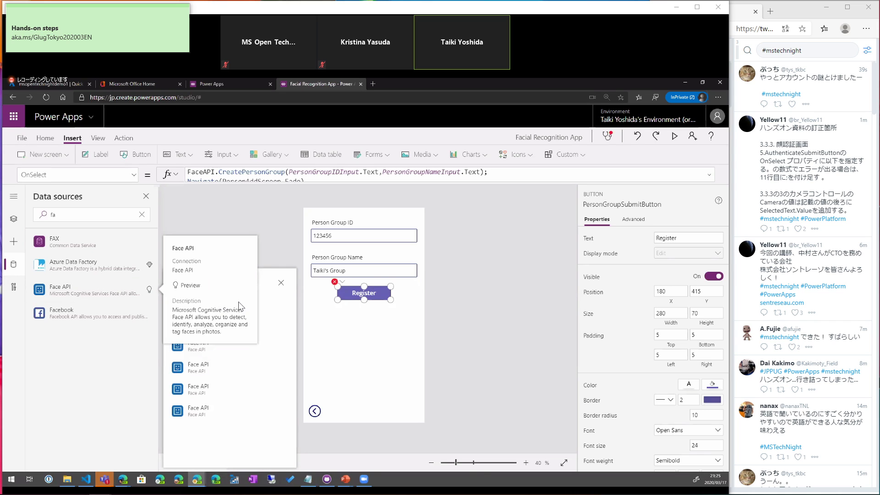
pyautogui.click(271, 303)
# Paste the msopentechnightdemo1 API key, check it, and connect the Face API data source.
pyautogui.click(604, 243)
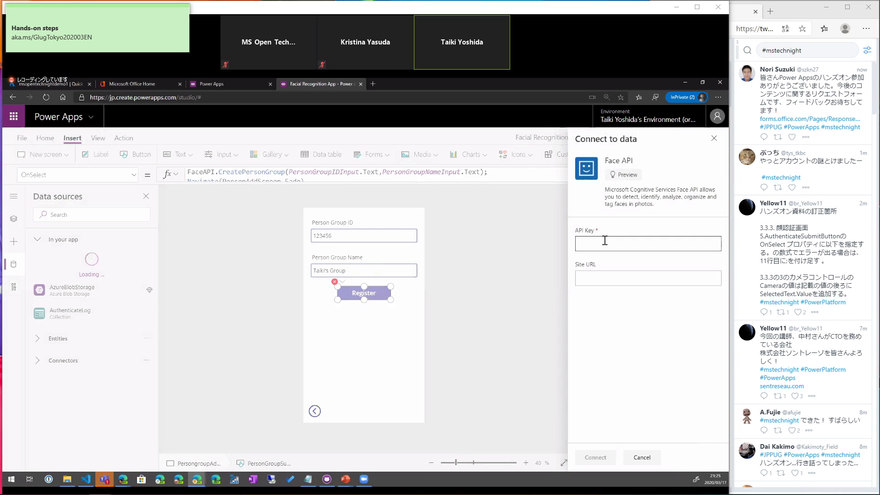
pyautogui.hotkey('ctrl', 'v')
pyautogui.click(710, 246)
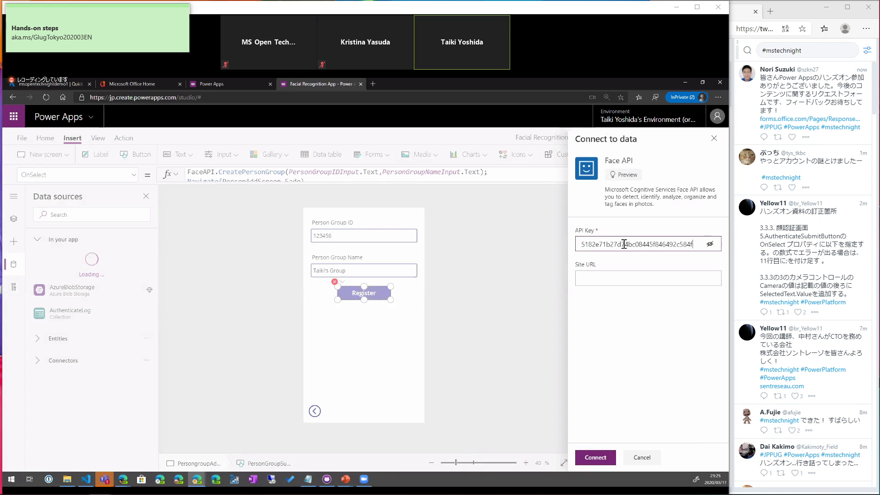
pyautogui.click(592, 458)
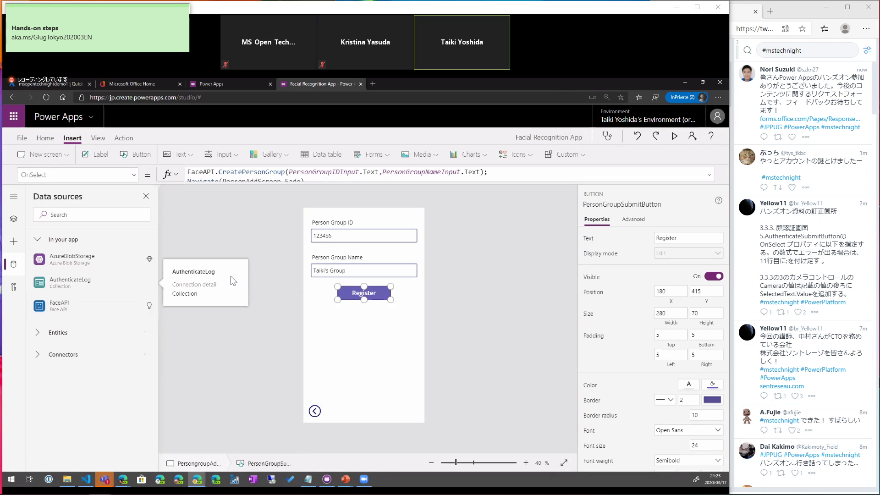
pyautogui.keyDown('alt'); pyautogui.click(354, 297); pyautogui.keyUp('alt')
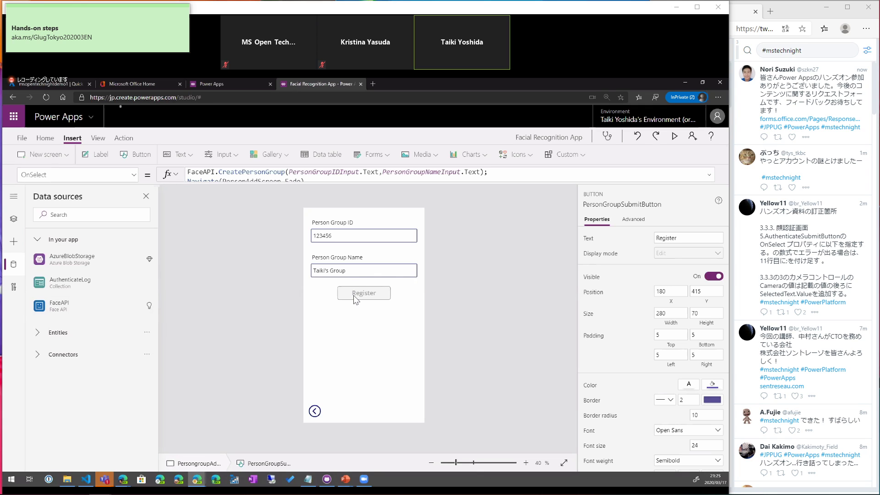
# Check the Register button's formula, then preview the app from its home screen.
pyautogui.keyDown('alt'); pyautogui.click(313, 413); pyautogui.keyUp('alt')
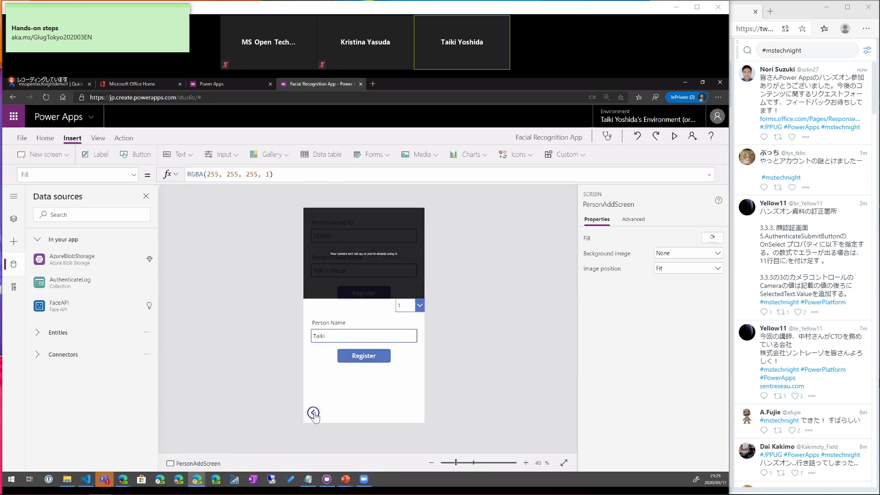
pyautogui.click(345, 291)
pyautogui.click(463, 257)
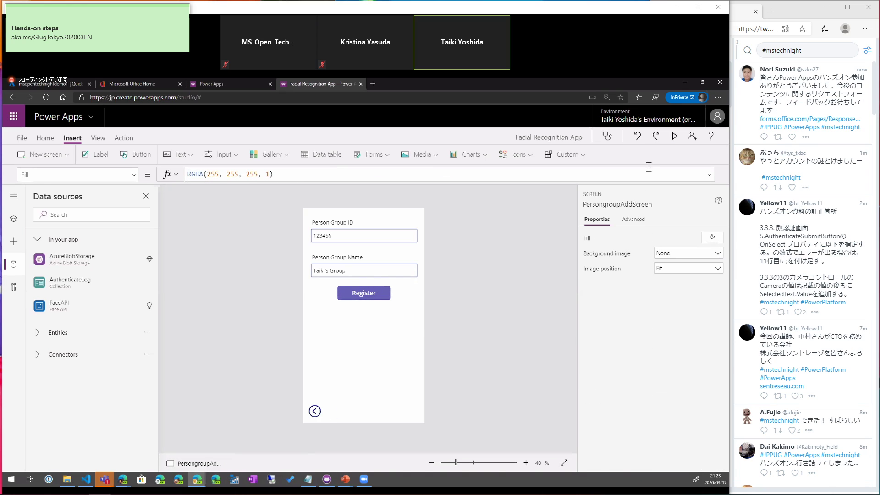
pyautogui.click(13, 218)
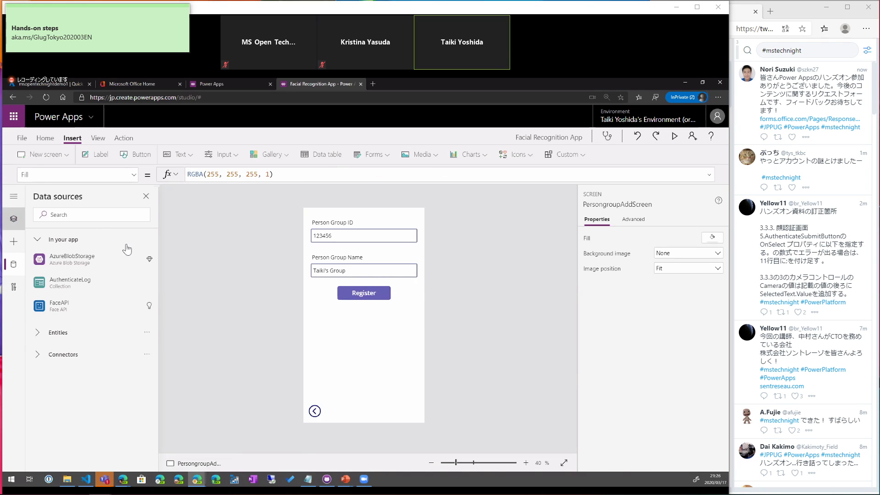
pyautogui.click(91, 263)
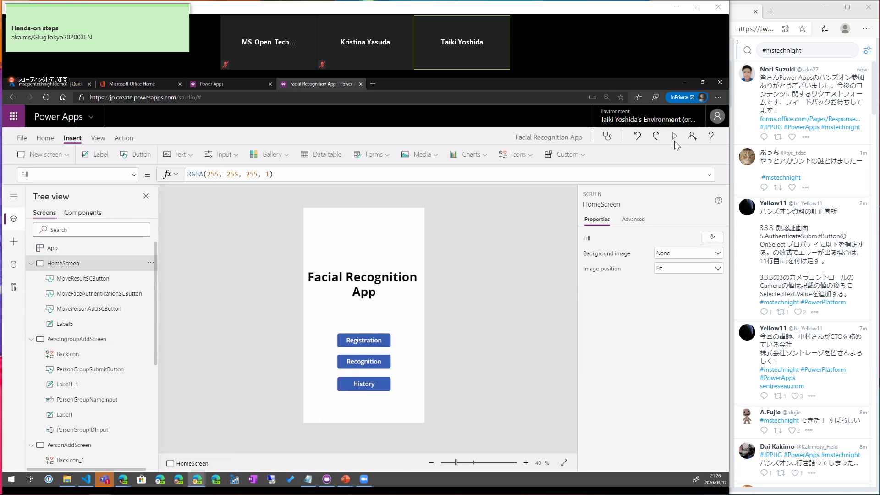
pyautogui.click(675, 137)
# In the preview, register the person group and Taiki, then recognize the camera face.
pyautogui.click(342, 333)
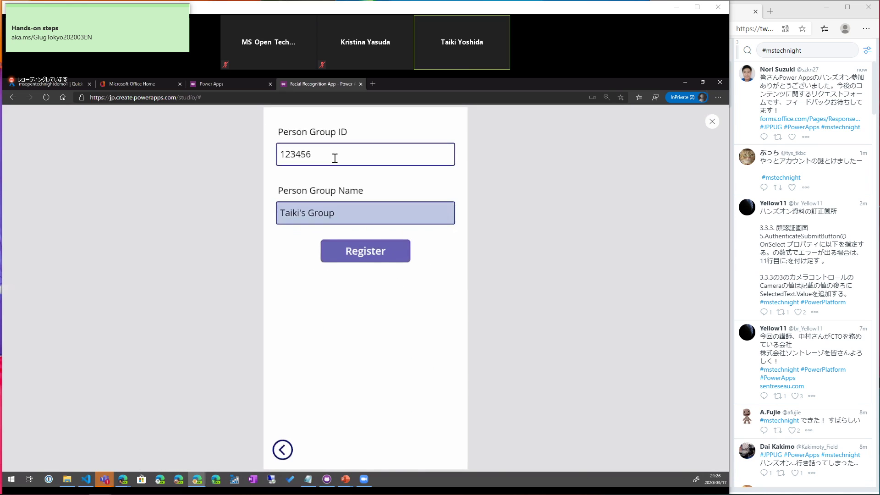
pyautogui.click(331, 154)
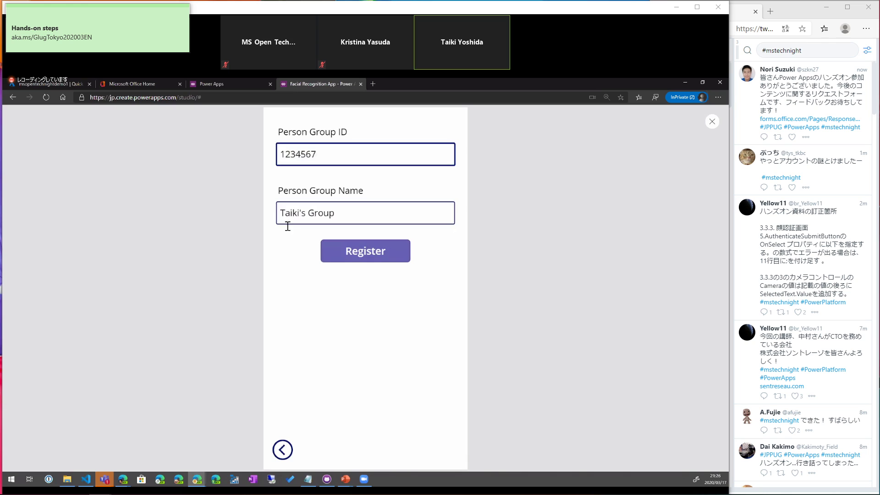
pyautogui.click(352, 252)
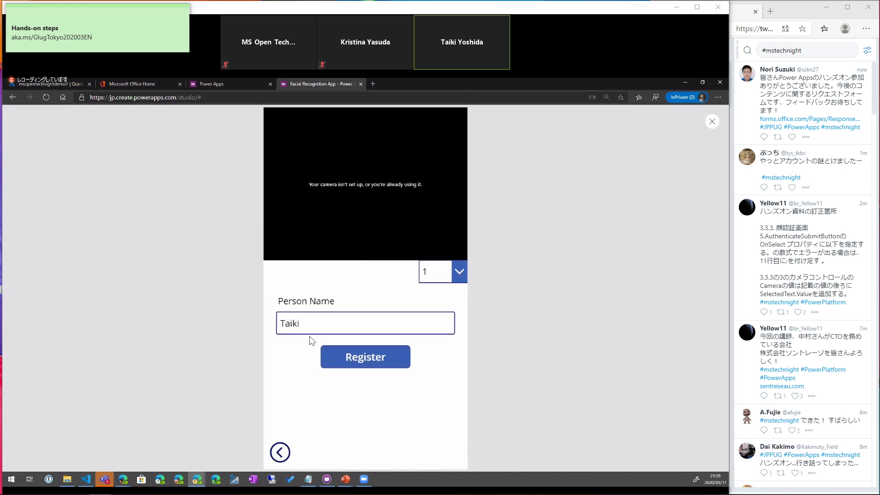
pyautogui.click(336, 356)
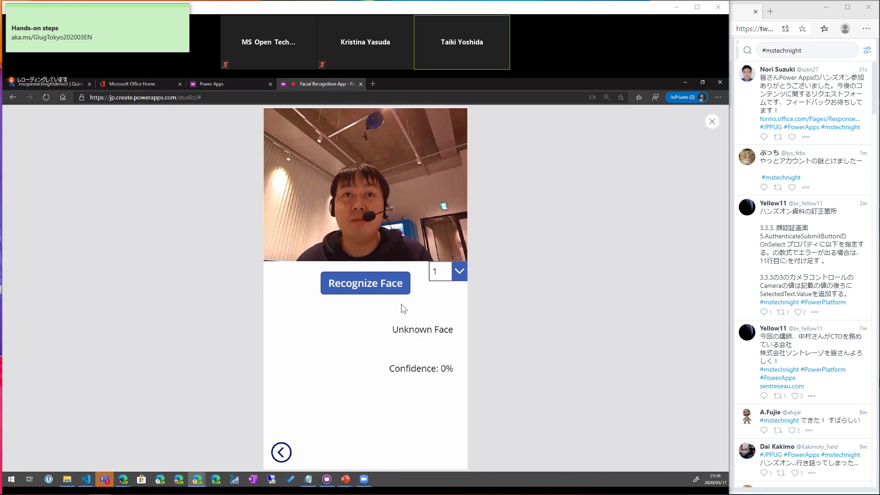
pyautogui.click(385, 292)
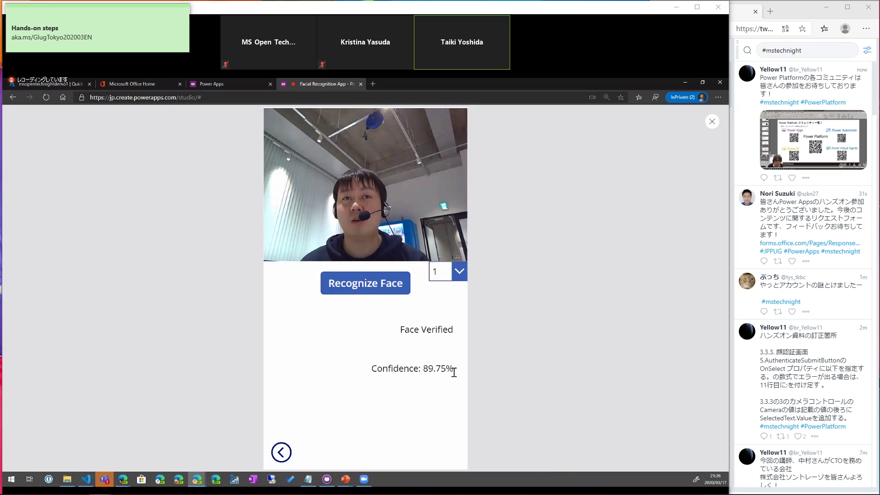
# Confirm the Face Verified 89.75% match in recognition history, then exit the preview.
pyautogui.click(281, 453)
pyautogui.click(281, 453)
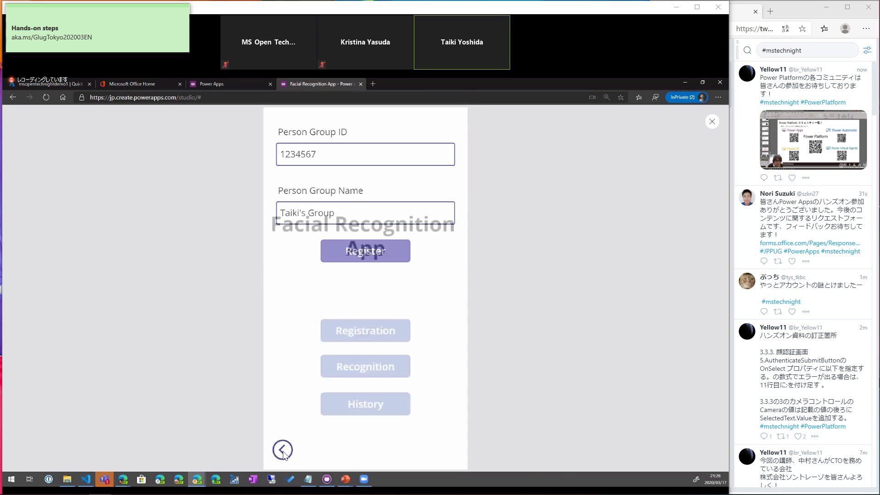
pyautogui.click(345, 412)
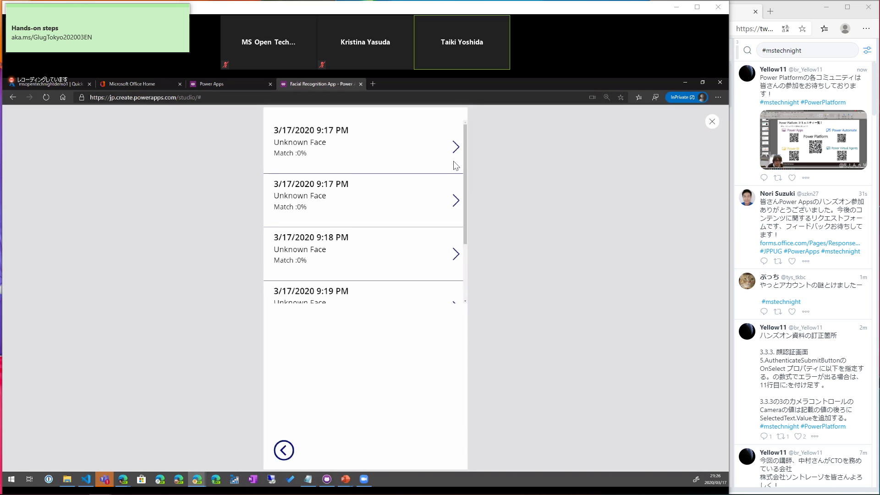
pyautogui.moveTo(467, 156); pyautogui.dragTo(466, 237)
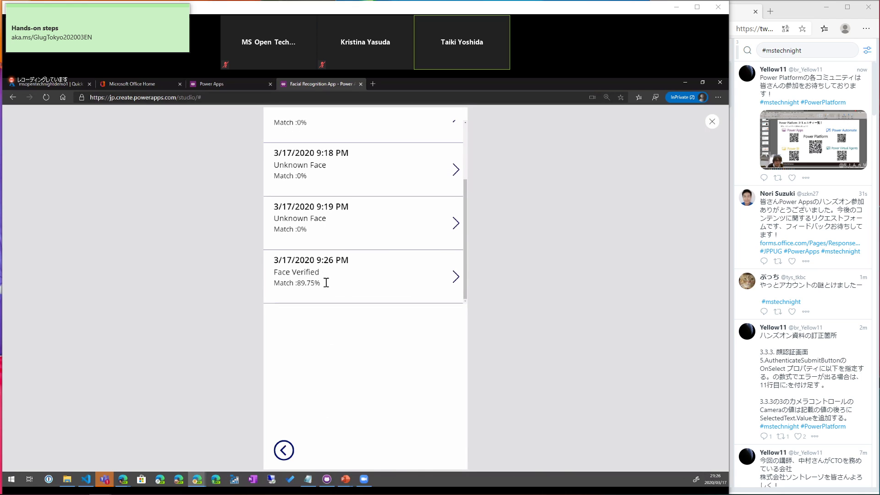
pyautogui.moveTo(274, 271); pyautogui.dragTo(336, 282)
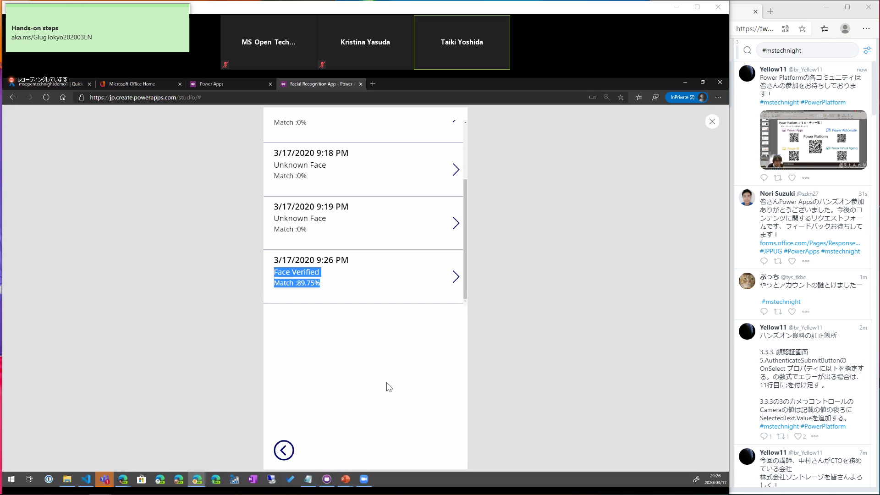
pyautogui.hotkey('alt', 'Tab')
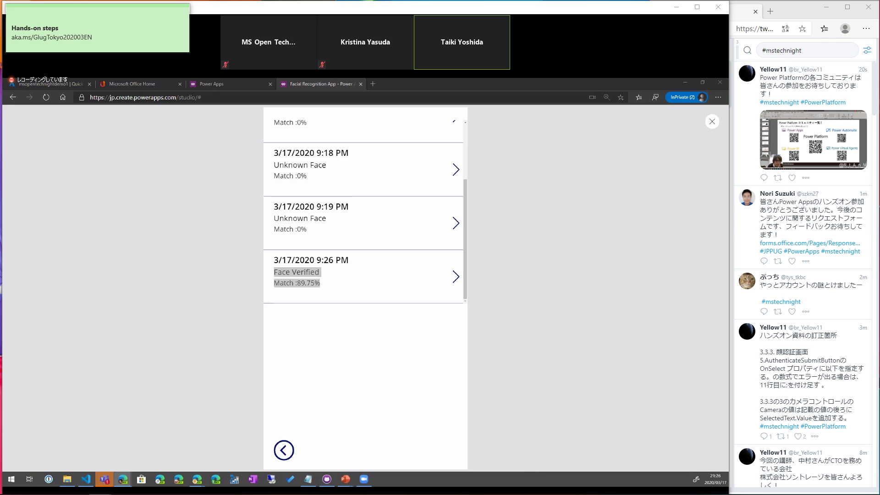
pyautogui.hotkey('alt', 'Tab')
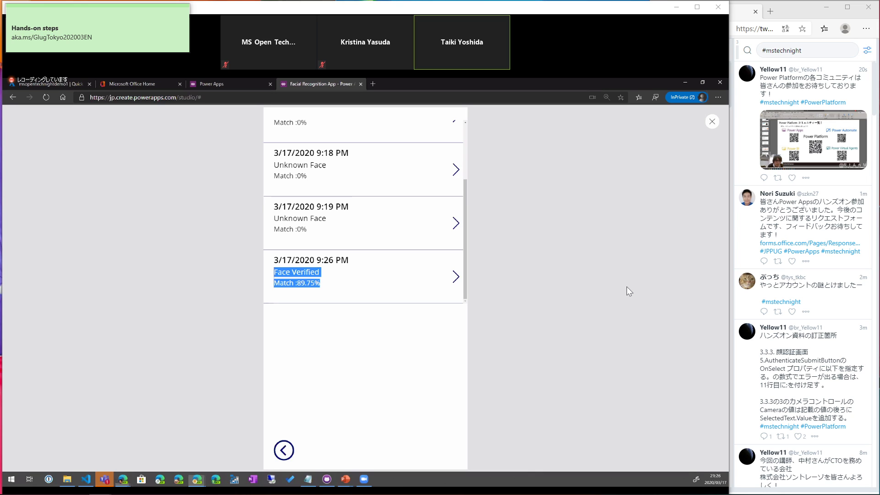
pyautogui.press('Escape')
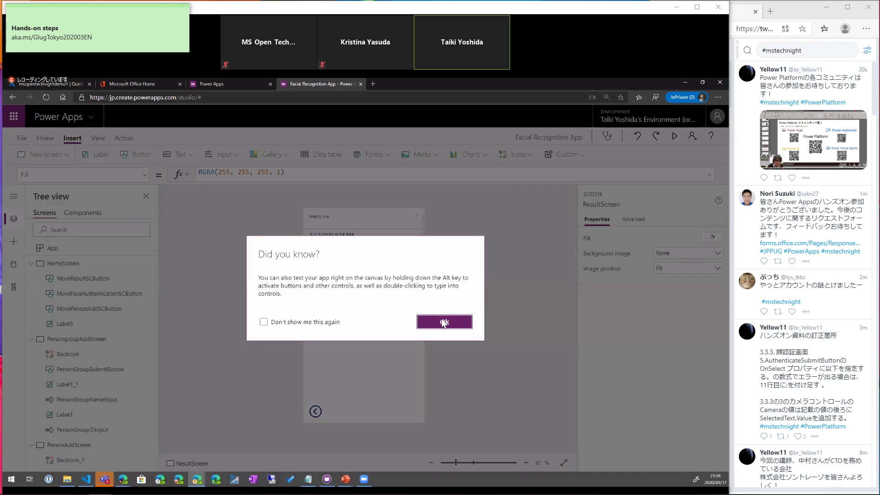
# Give the app a smiley-face icon on a yellow background and save it to the cloud.
pyautogui.click(443, 321)
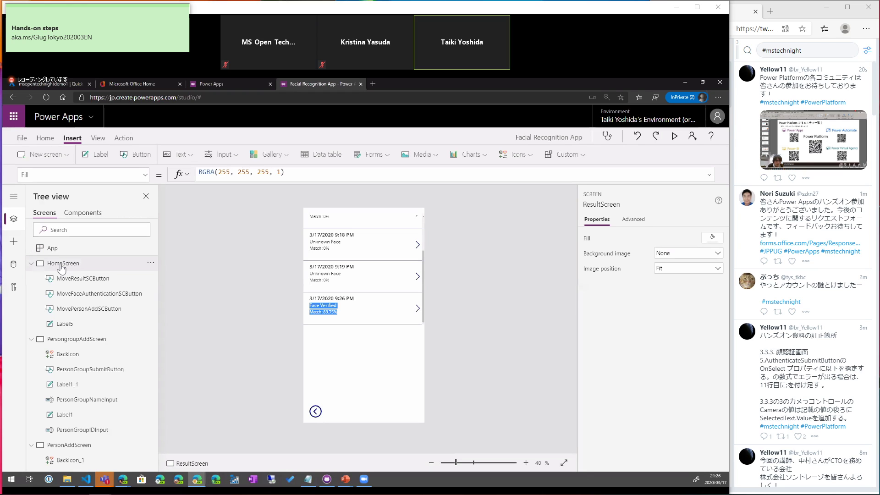
pyautogui.click(21, 138)
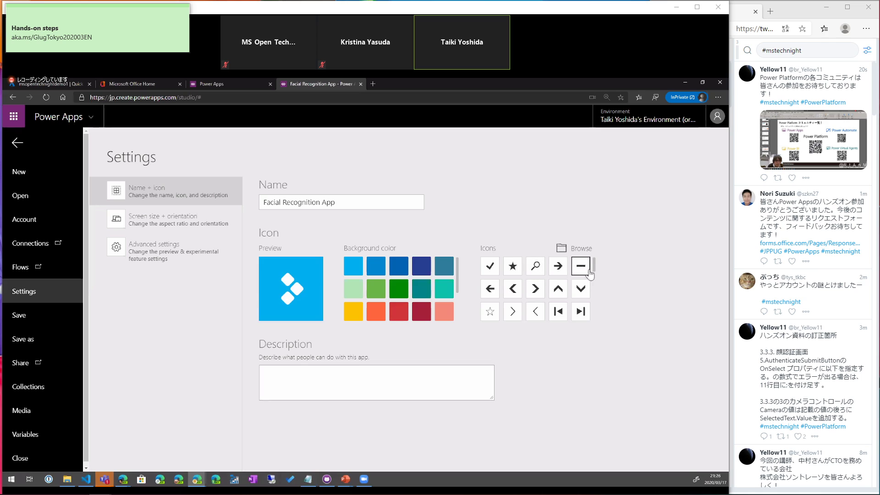
pyautogui.scroll(-5, 594, 275)
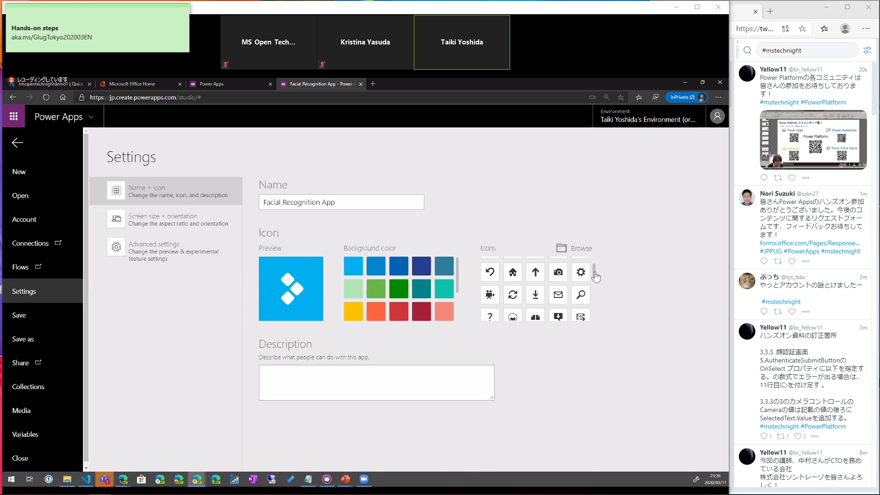
pyautogui.click(516, 288)
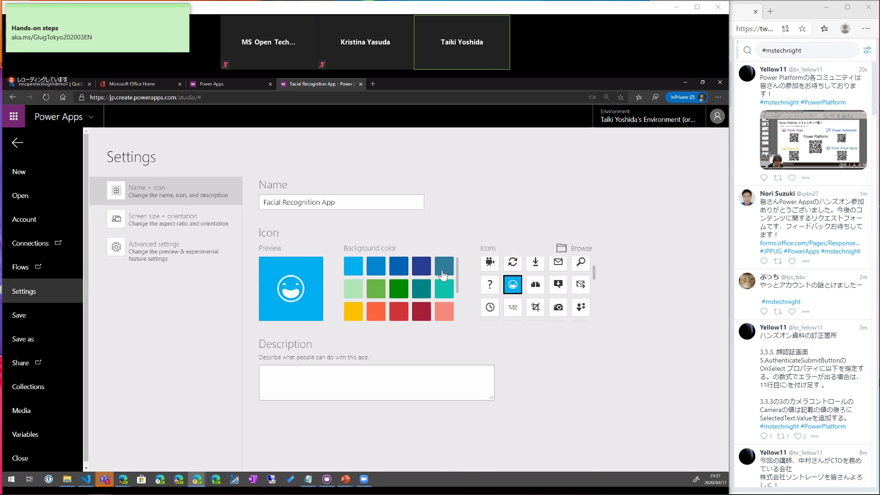
pyautogui.click(352, 315)
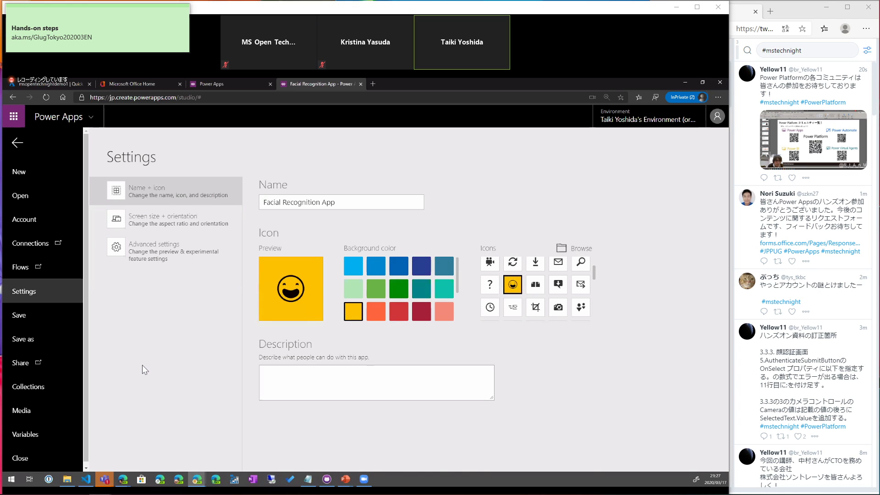
pyautogui.click(32, 316)
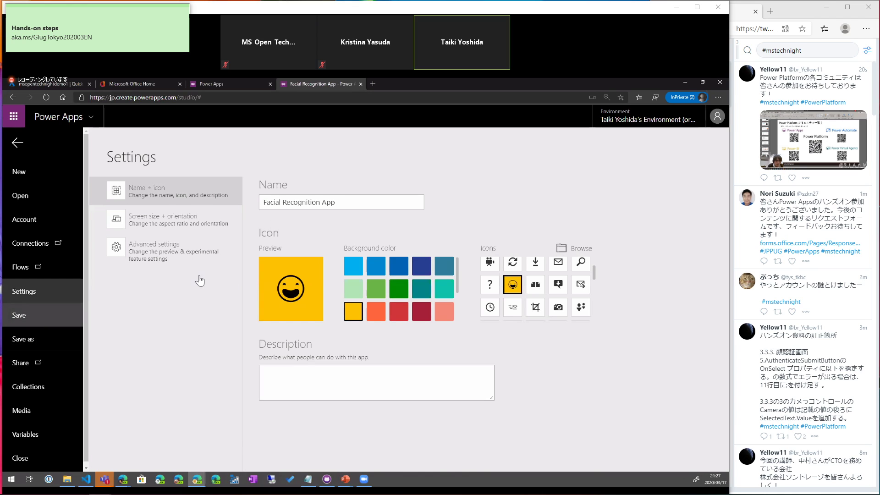
pyautogui.click(690, 454)
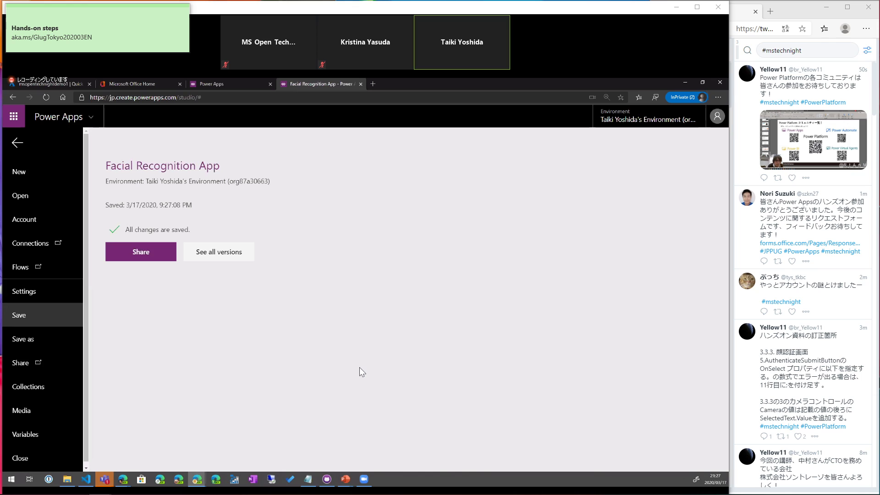
# Move the Registration button on HomeScreen slightly lower.
pyautogui.click(15, 144)
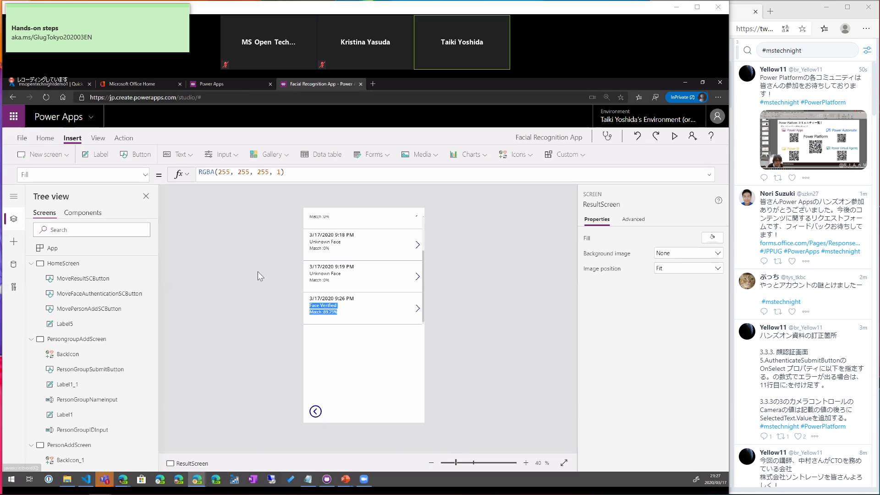
pyautogui.click(92, 264)
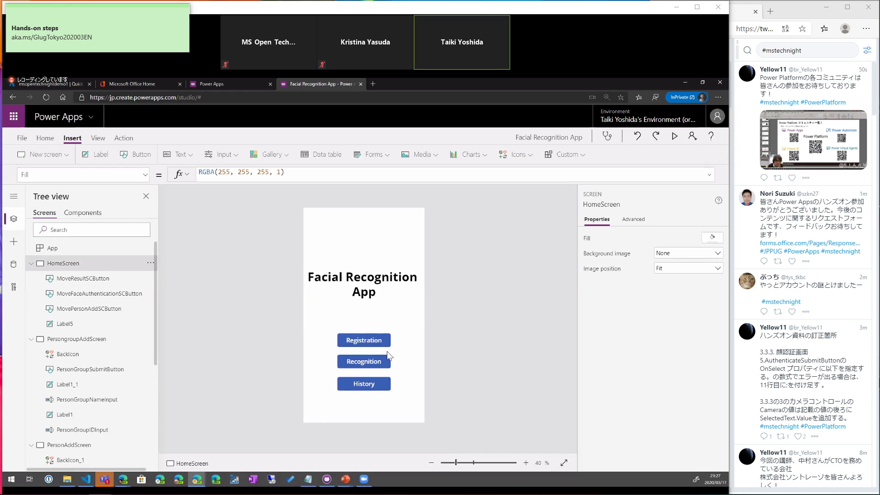
pyautogui.click(371, 340)
pyautogui.moveTo(373, 338); pyautogui.dragTo(373, 340)
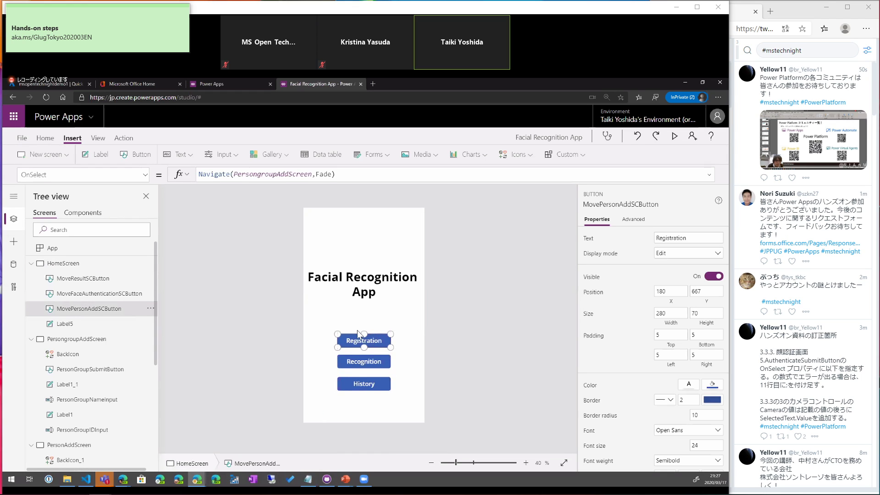
# Save the app as a new version and bring up its full version list.
pyautogui.click(21, 139)
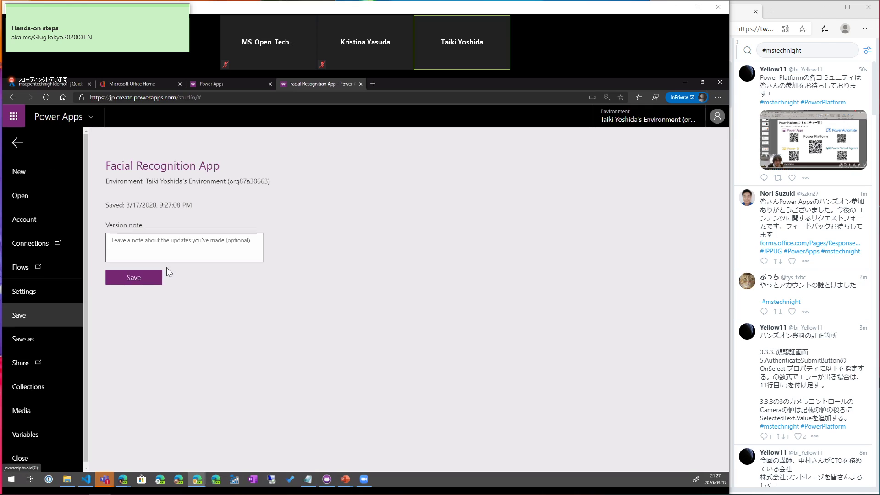
pyautogui.click(150, 276)
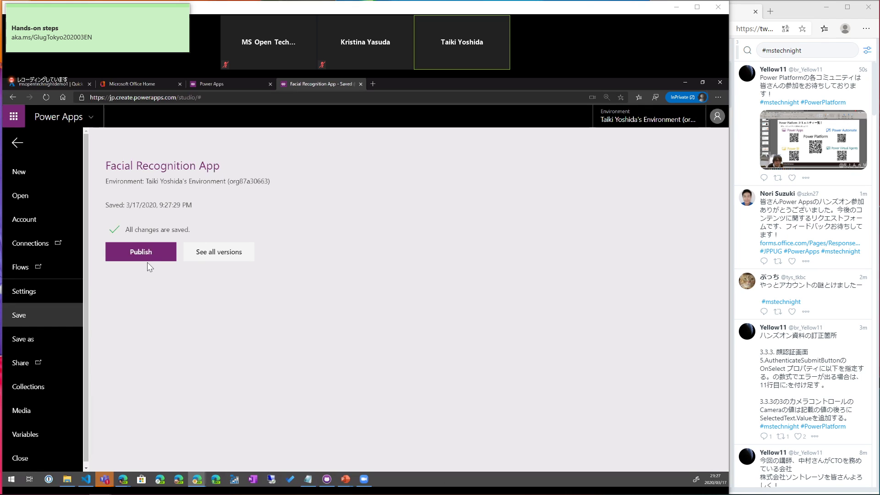
pyautogui.click(199, 261)
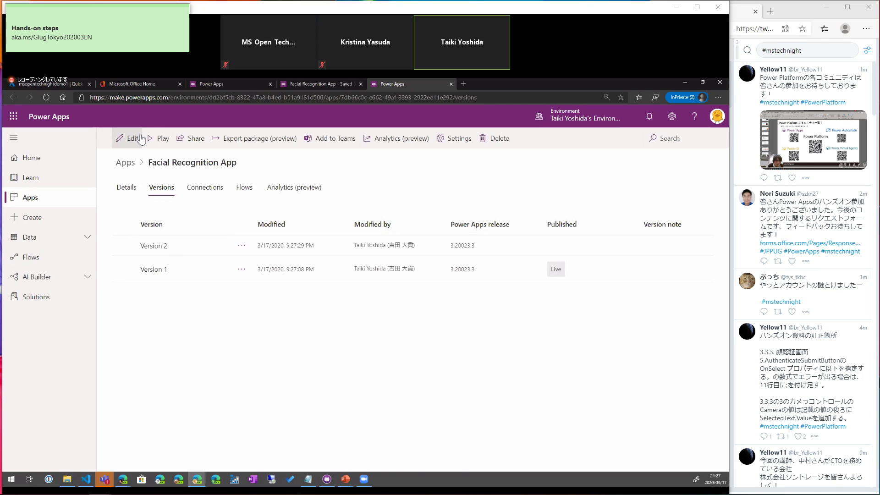
# Publish Version 2, then refresh the Versions list to confirm it is Live.
pyautogui.click(287, 85)
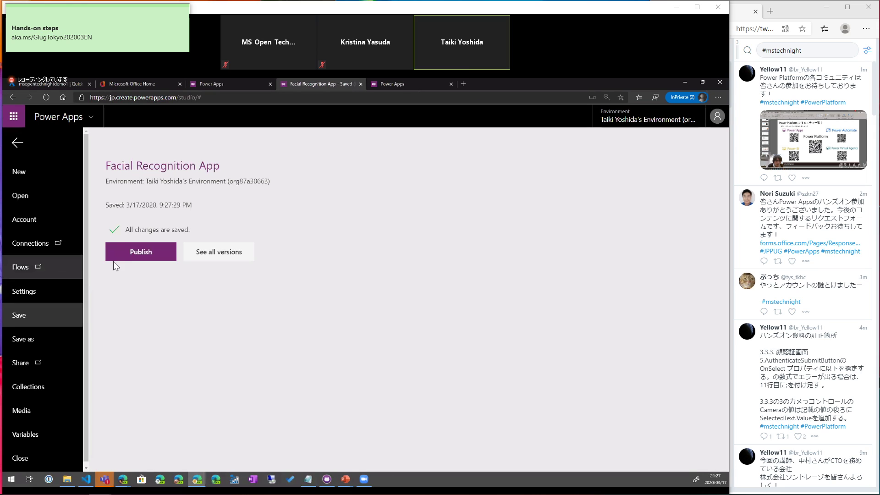
pyautogui.click(126, 253)
pyautogui.click(386, 344)
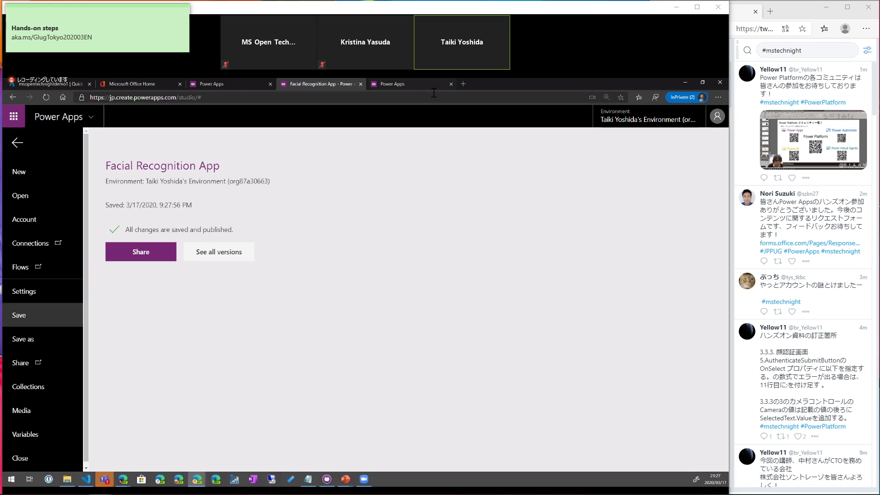
pyautogui.click(399, 84)
pyautogui.click(46, 98)
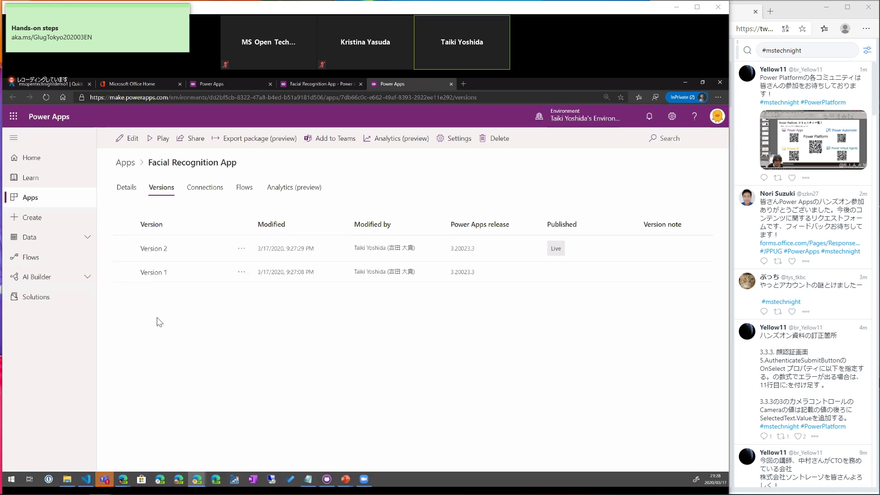
pyautogui.hotkey('ctrl', 'shift', 'Tab')
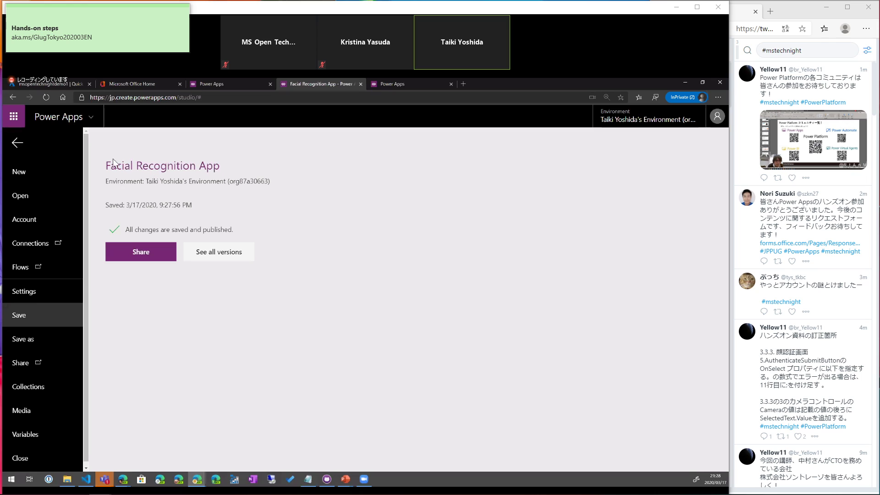
# Close the file page, then leave the slideshow to reveal the Power Platform community page.
pyautogui.click(17, 146)
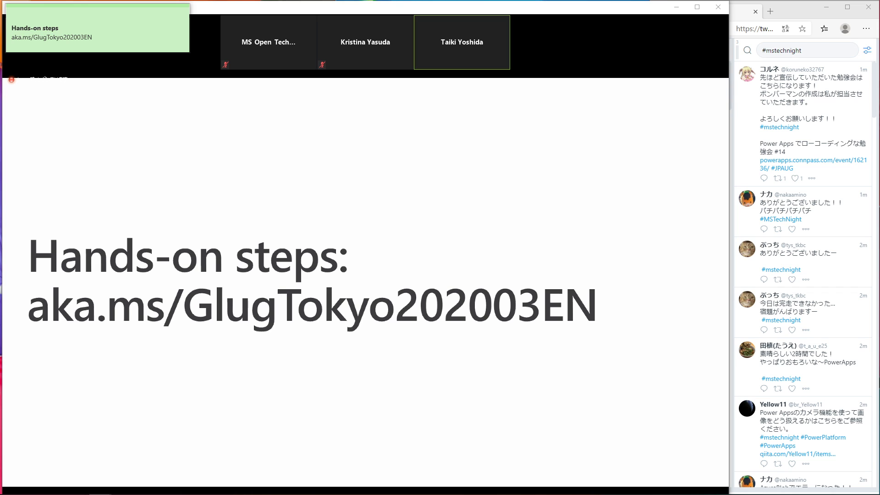
pyautogui.hotkey('alt', 'Tab')
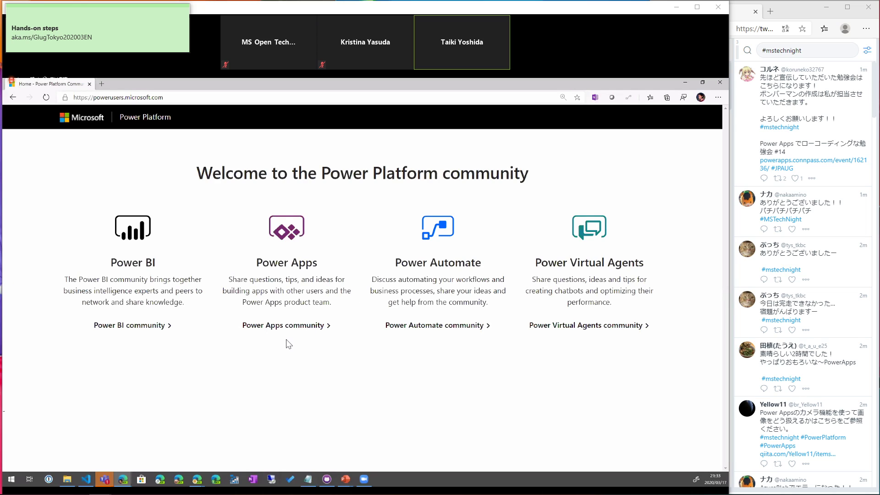
# Go to the Power Apps community forums and open the Community App Samples board under Samples galleries.
pyautogui.click(266, 328)
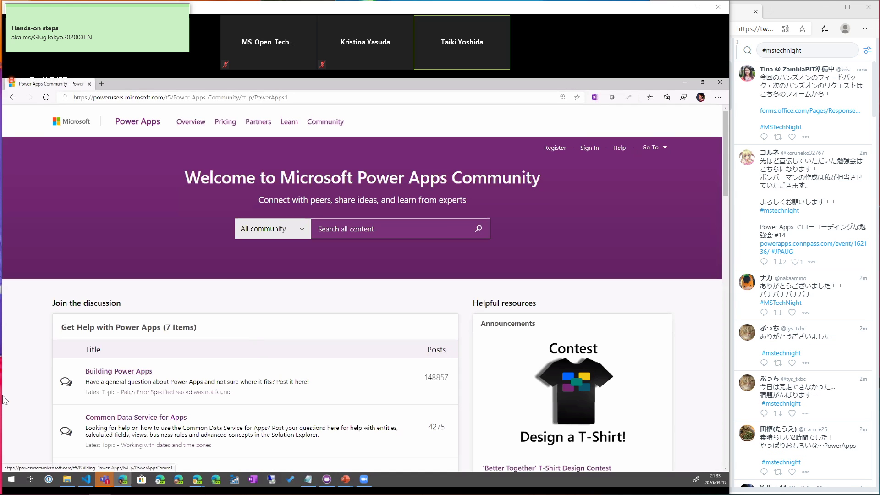
pyautogui.scroll(-3, 5, 400)
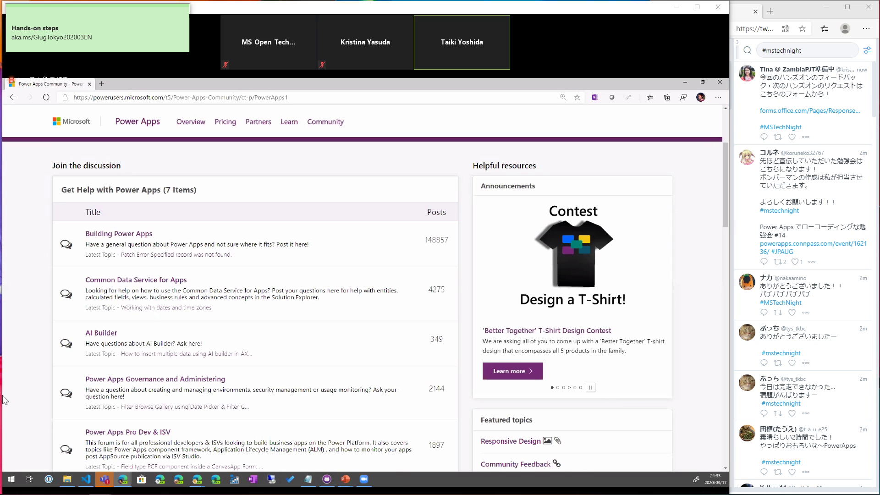
pyautogui.scroll(-2, 4, 400)
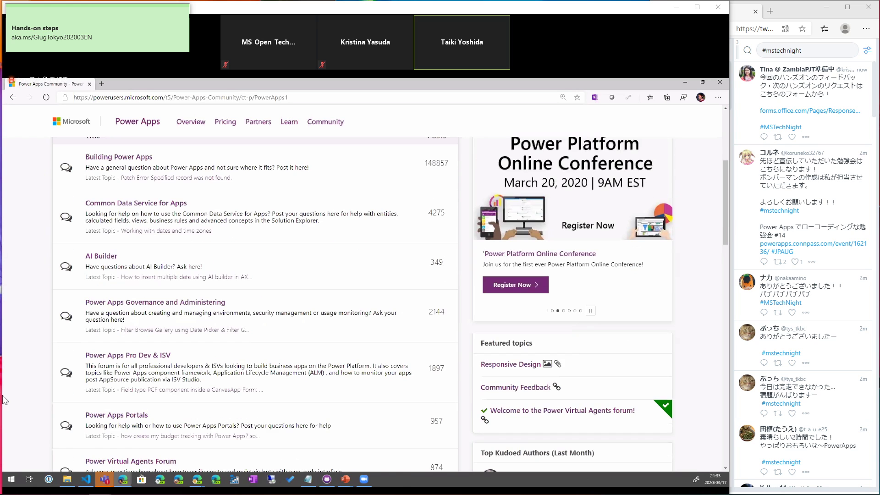
pyautogui.scroll(-6, 5, 400)
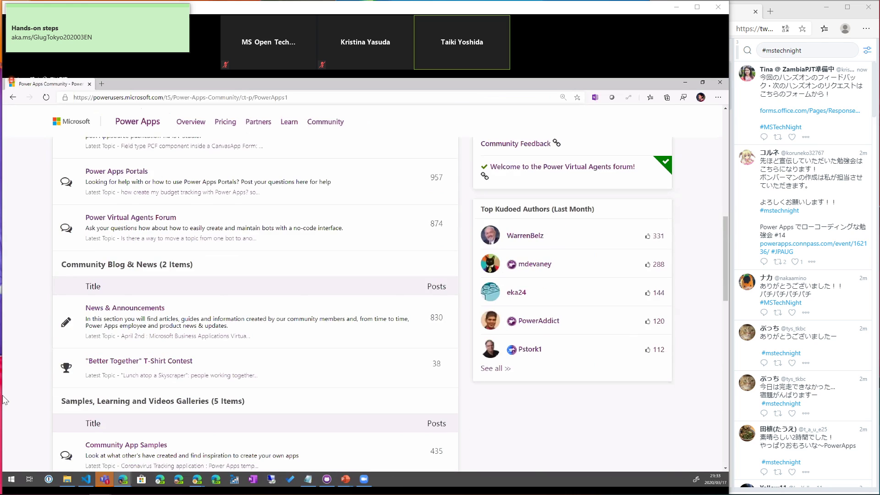
pyautogui.scroll(-5, 4, 400)
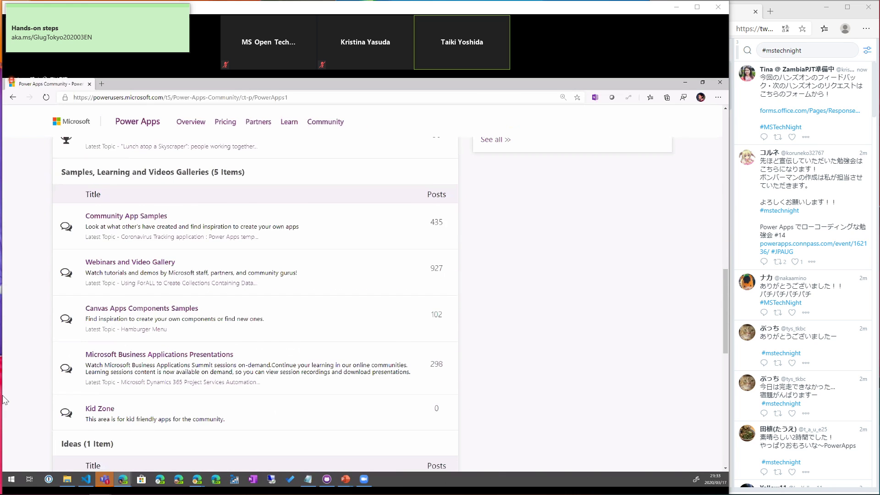
pyautogui.scroll(1, 5, 400)
pyautogui.click(118, 220)
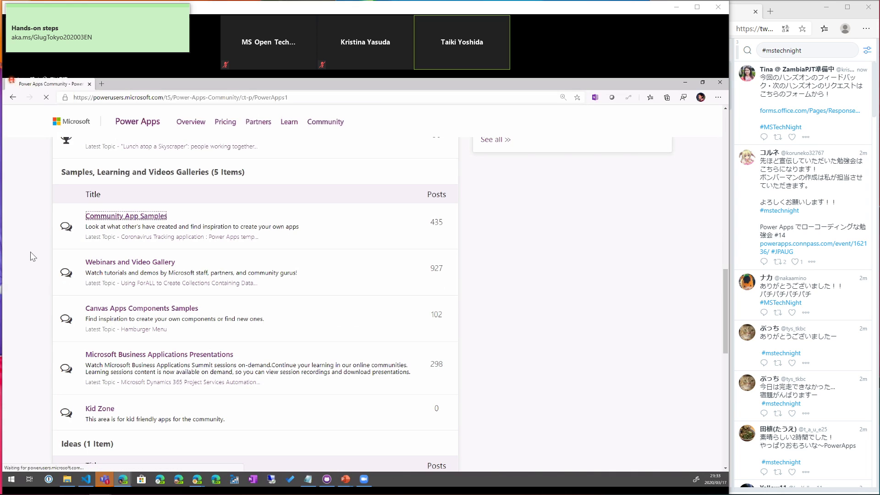